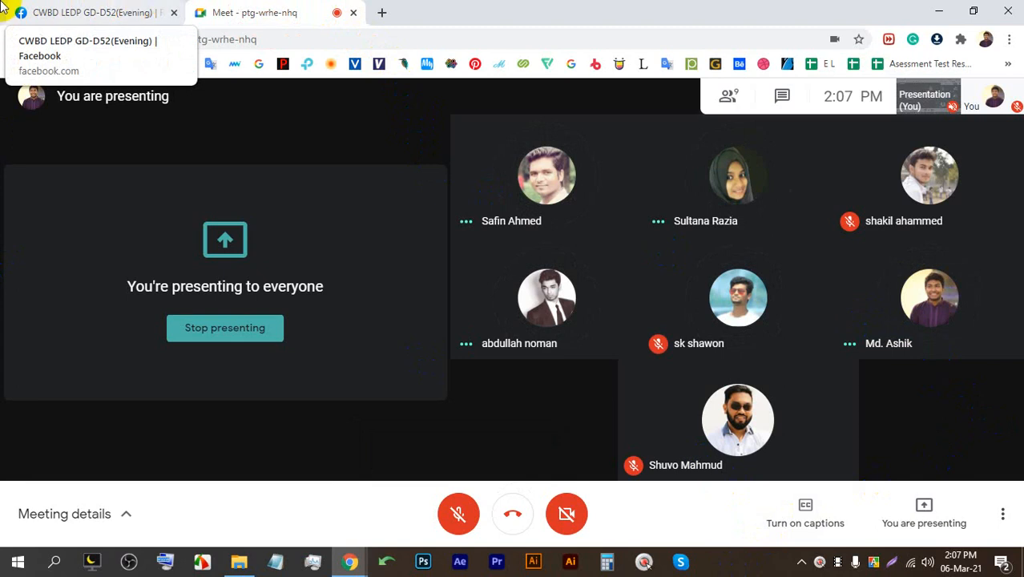
# In the Facebook group, view the Les Rafales logo, then open the blue Eagles T-shirt photo.
pyautogui.click(86, 9)
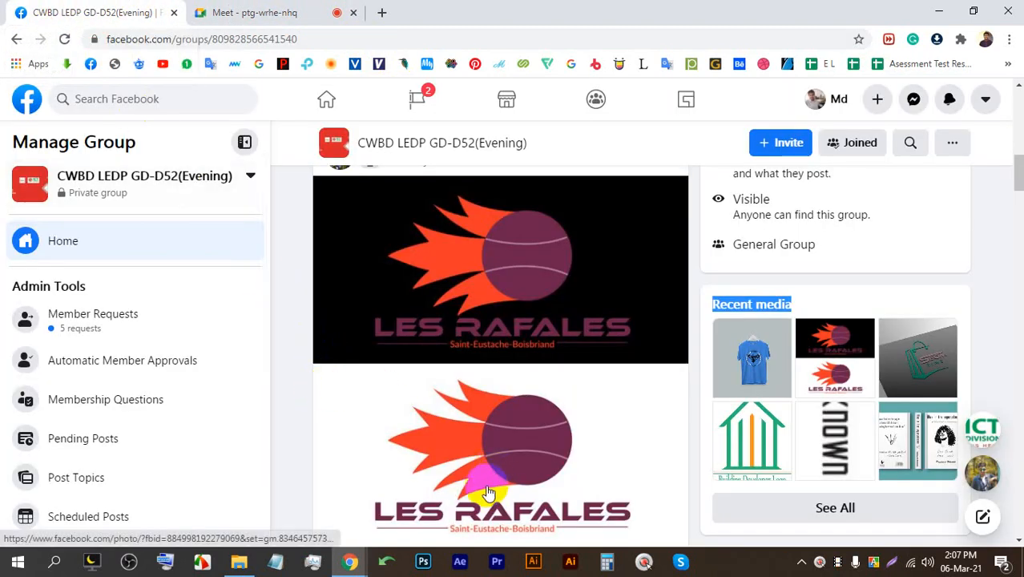
pyautogui.click(481, 256)
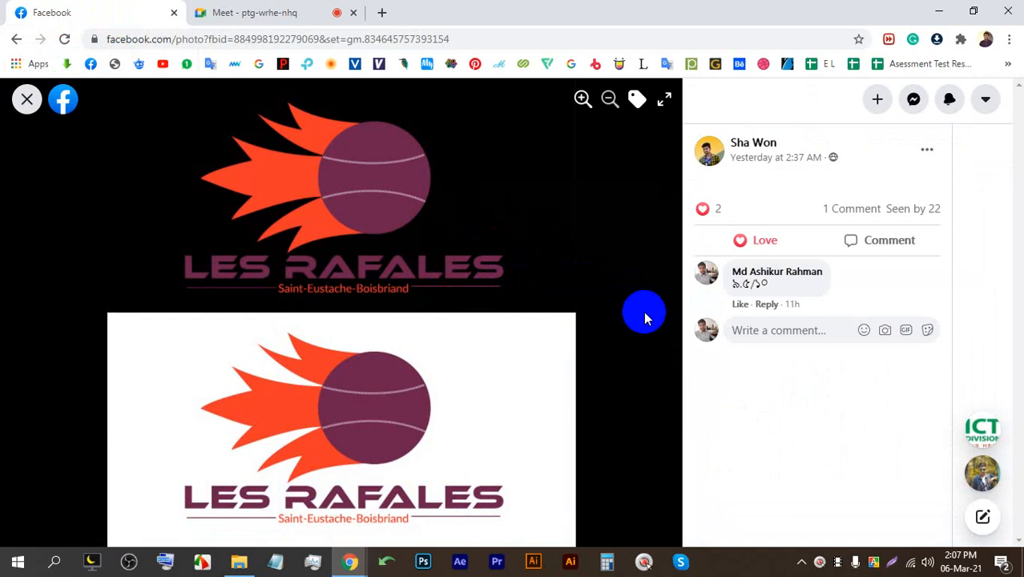
pyautogui.click(19, 103)
pyautogui.scroll(-5, 433, 393)
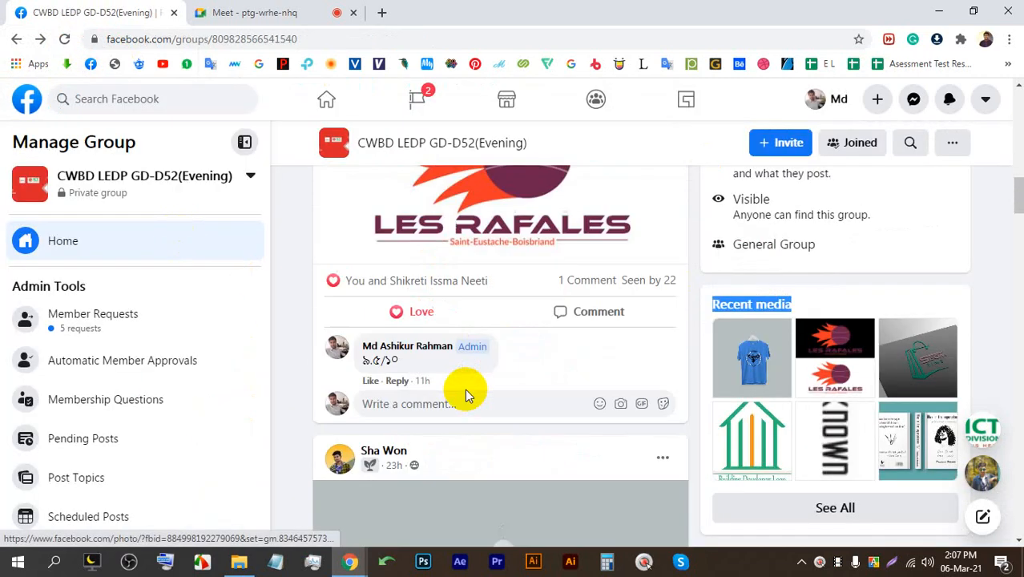
pyautogui.click(503, 282)
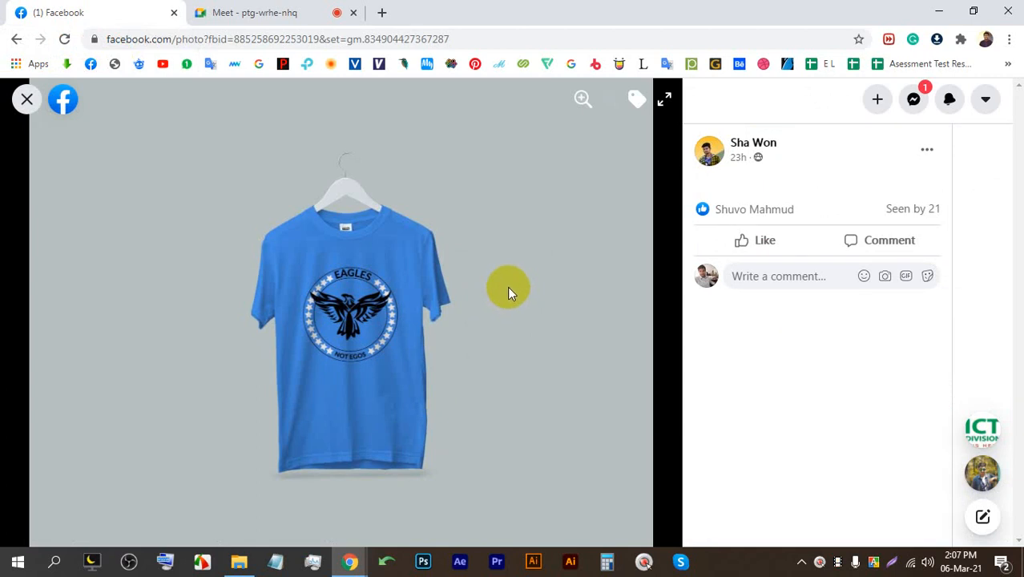
# Save the blue Eagles T-shirt image to Downloads and preview the saved file.
pyautogui.rightClick(396, 280)
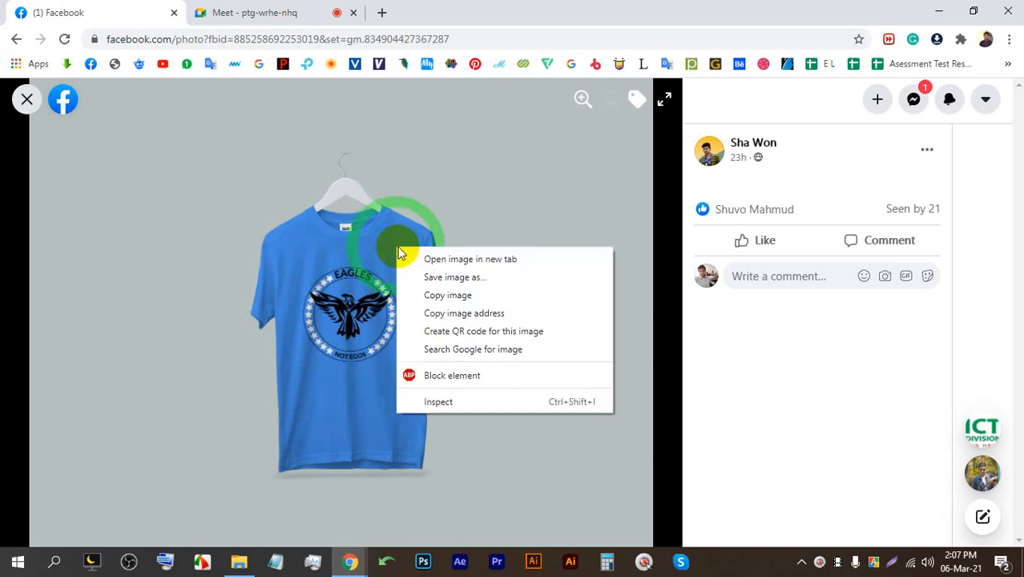
pyautogui.click(453, 274)
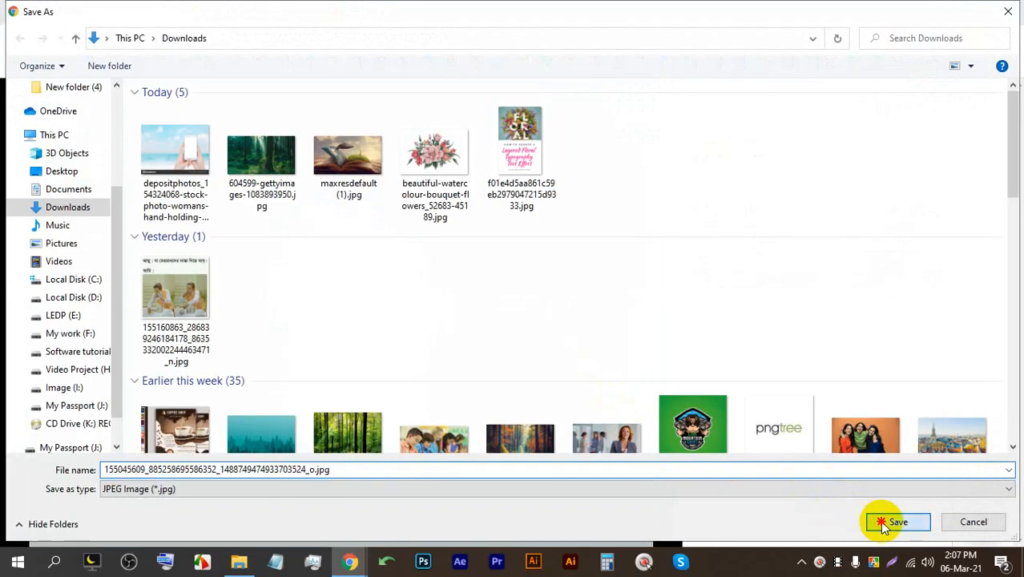
pyautogui.click(889, 519)
pyautogui.click(100, 521)
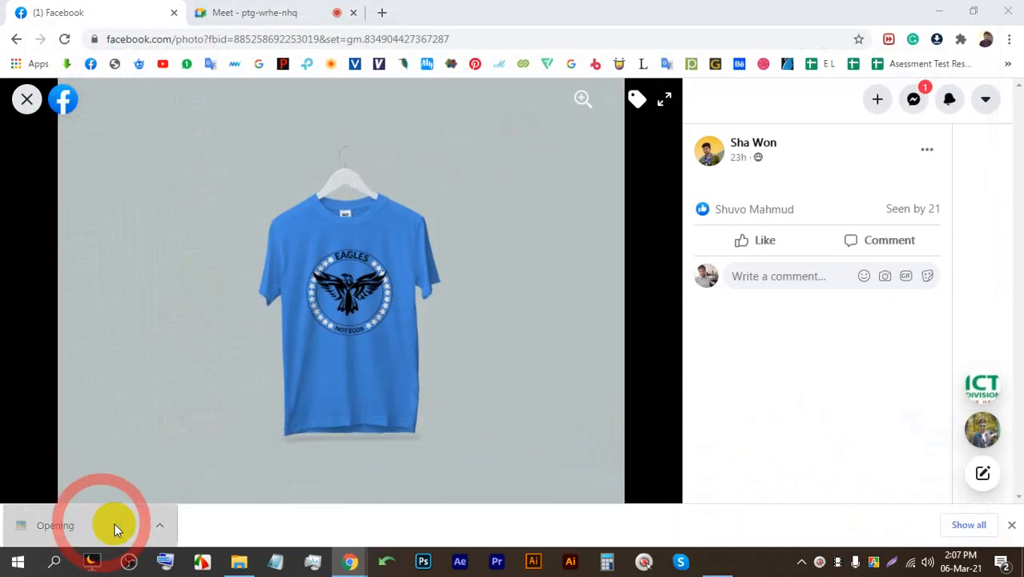
pyautogui.scroll(2, 523, 259)
pyautogui.scroll(5, 523, 259)
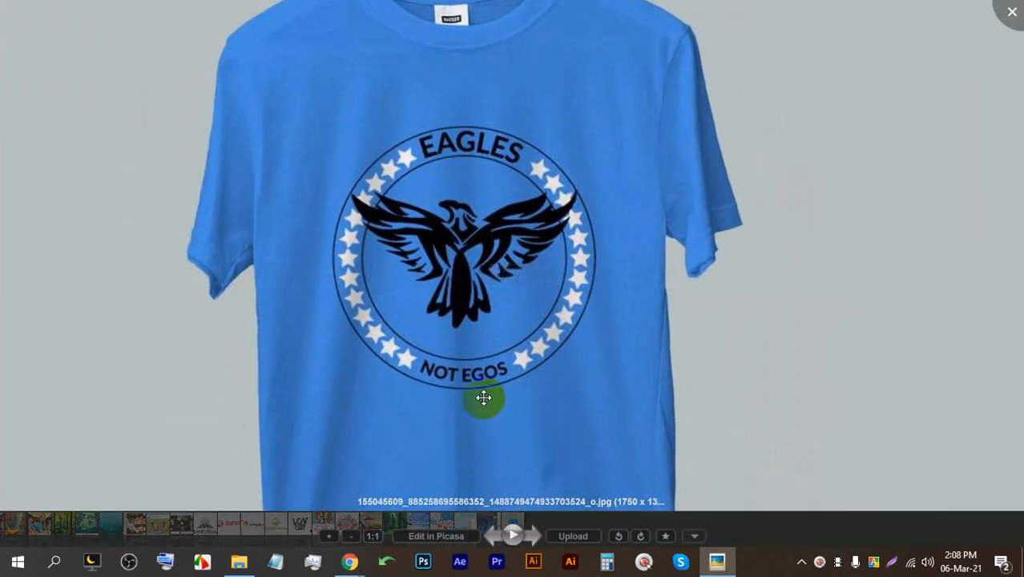
pyautogui.scroll(-5, 486, 425)
pyautogui.click(1014, 14)
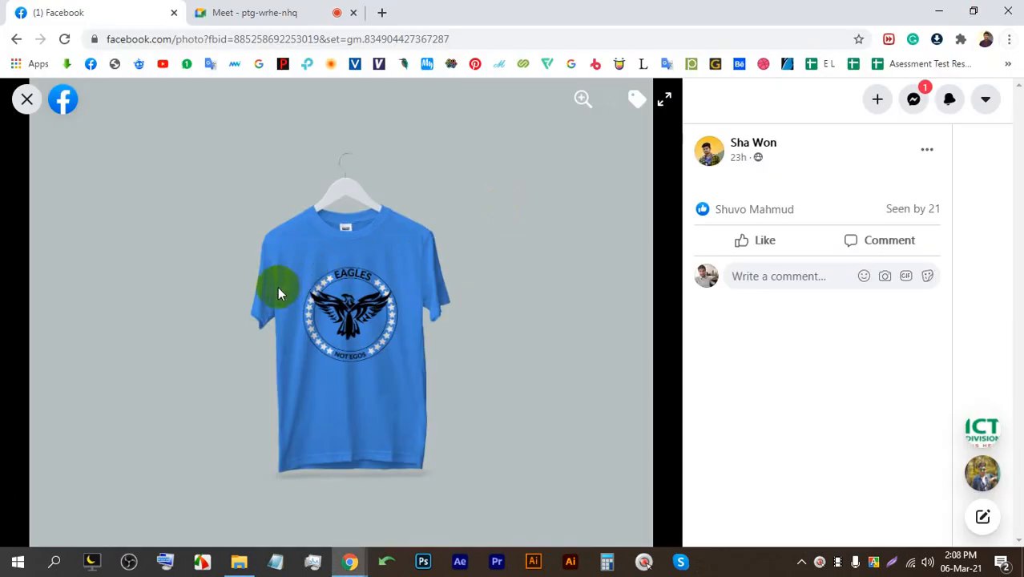
# Browse the group feed, glance at the SEOM TIME logo, and return to the Meet tab.
pyautogui.click(18, 103)
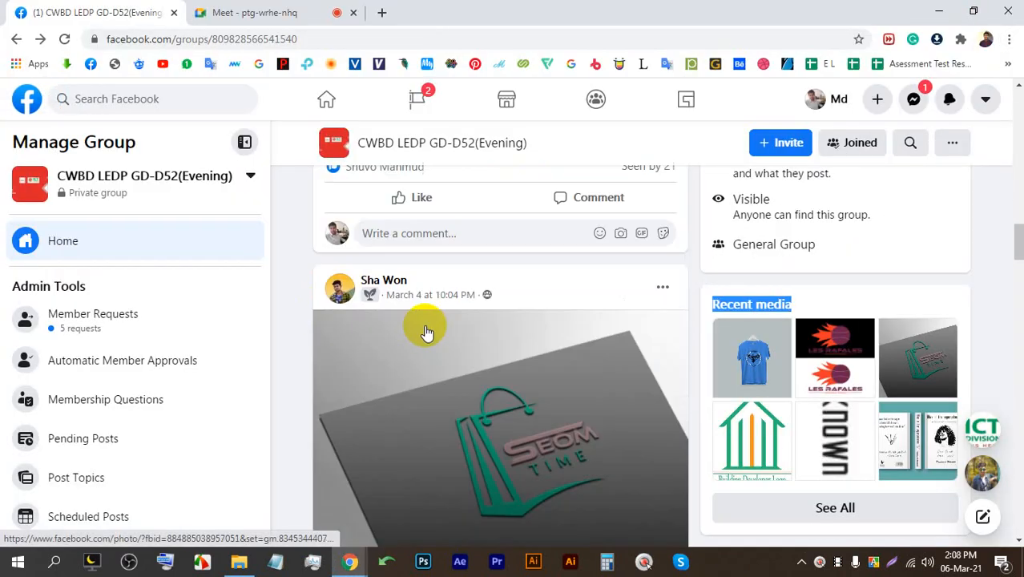
pyautogui.scroll(-5, 449, 305)
pyautogui.click(489, 232)
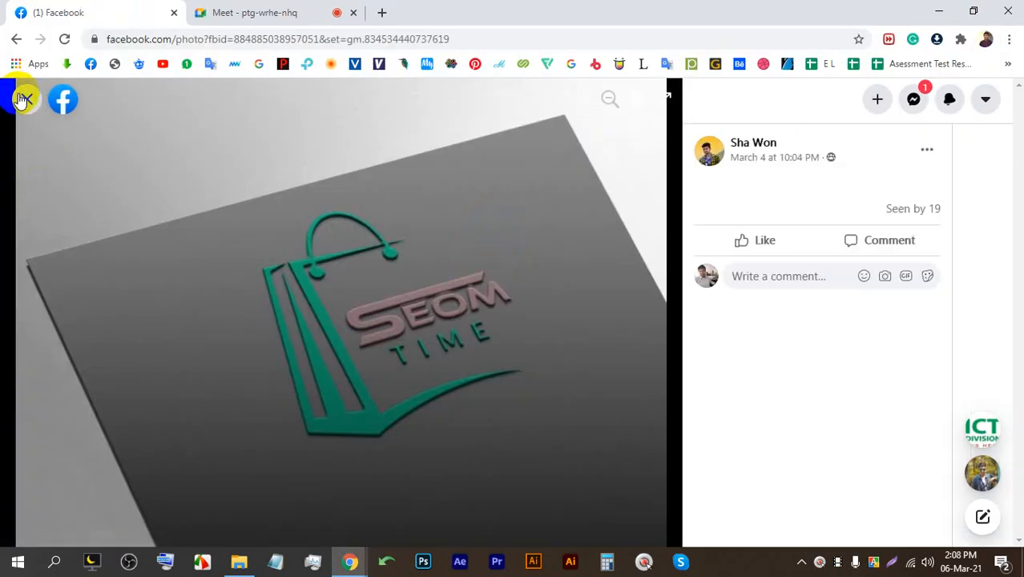
pyautogui.click(24, 100)
pyautogui.scroll(-6, 457, 320)
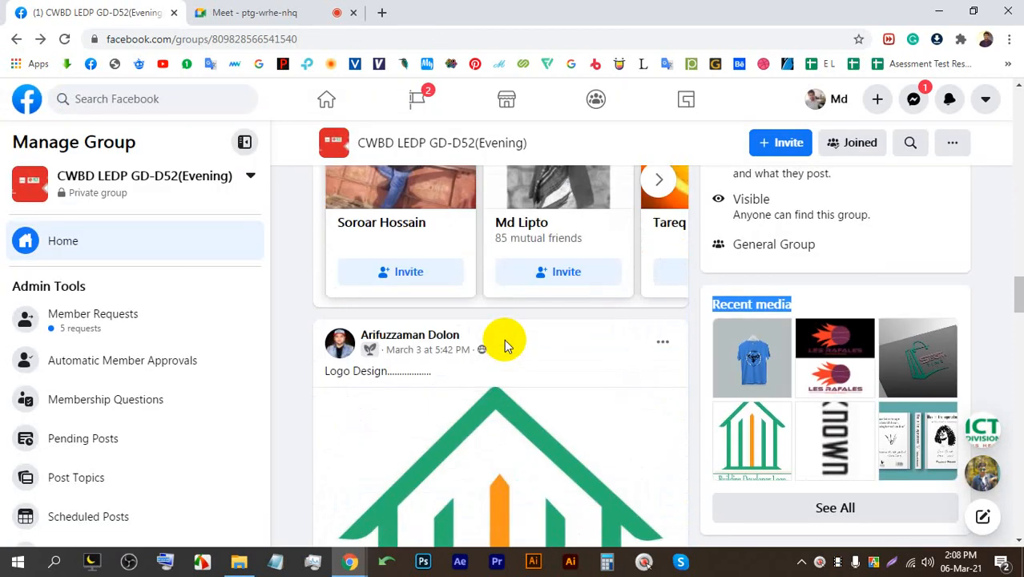
pyautogui.scroll(-10, 492, 324)
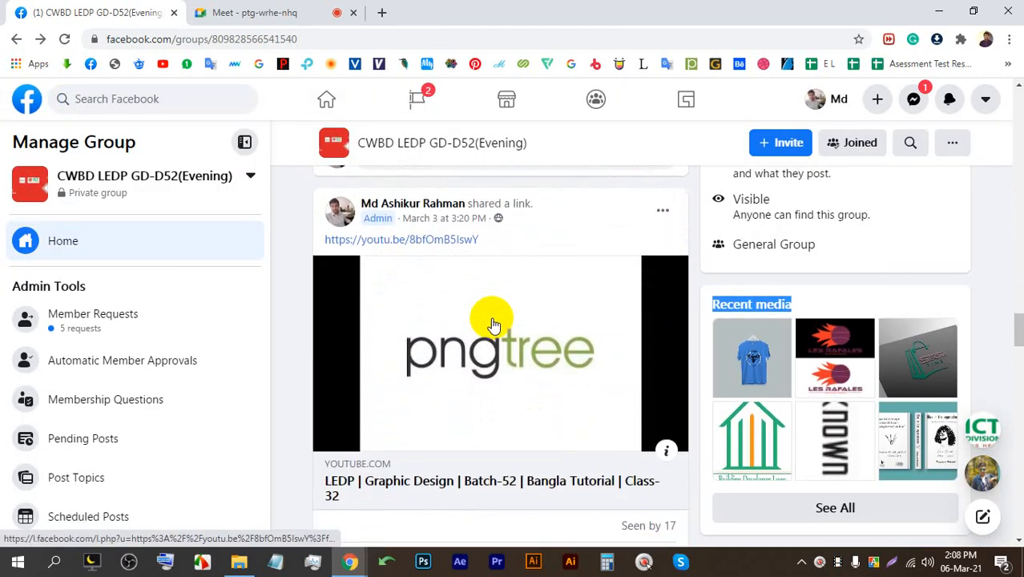
pyautogui.scroll(-10, 493, 321)
pyautogui.click(255, 9)
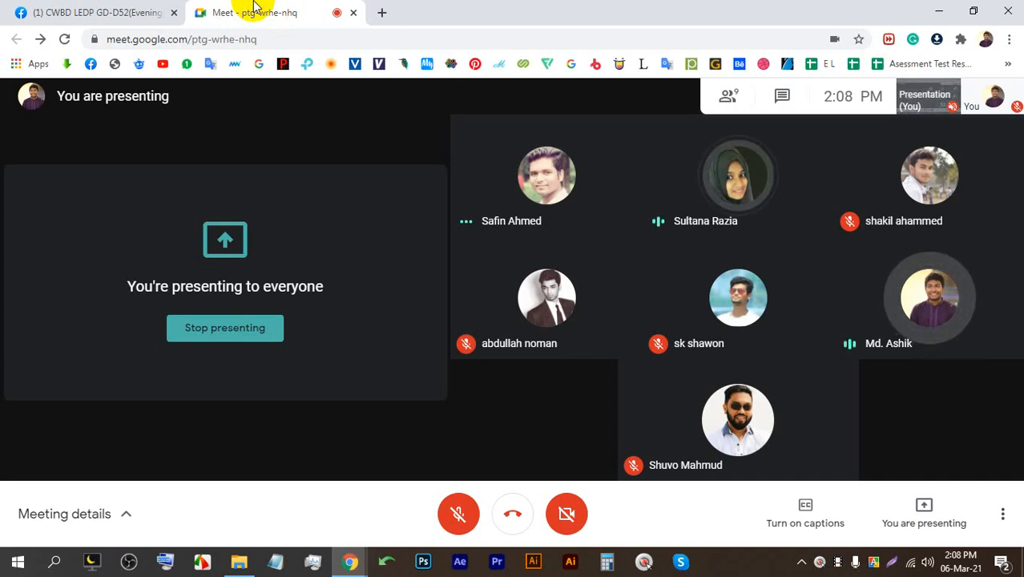
# Bring Adobe Illustrator forward from the taskbar to its Welcome home screen.
pyautogui.click(536, 564)
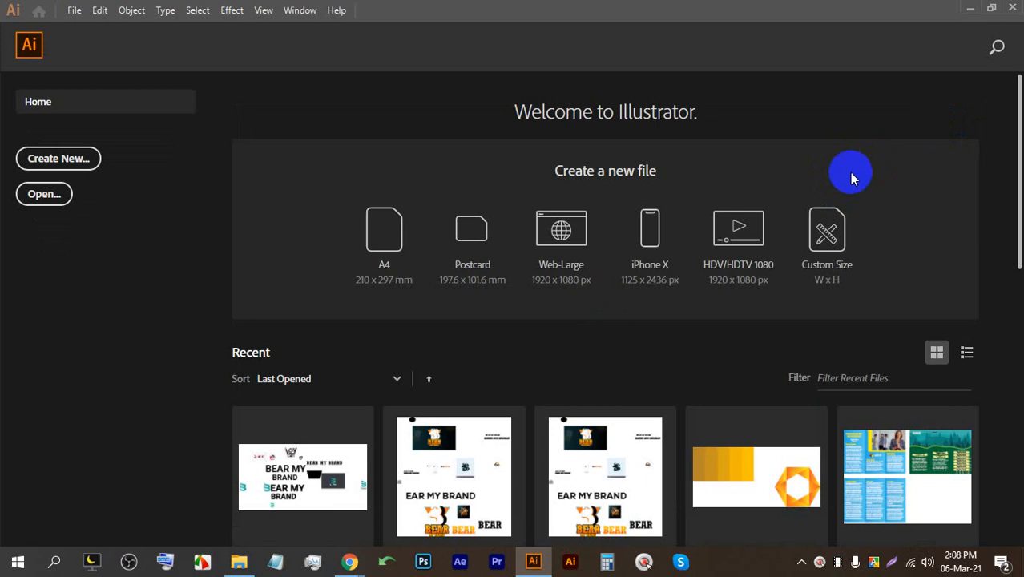
# Create a Web-Large 1920 x 1080 px Untitled-1 document, then return to the Google Meet window.
pyautogui.click(584, 233)
pyautogui.moveTo(350, 558)
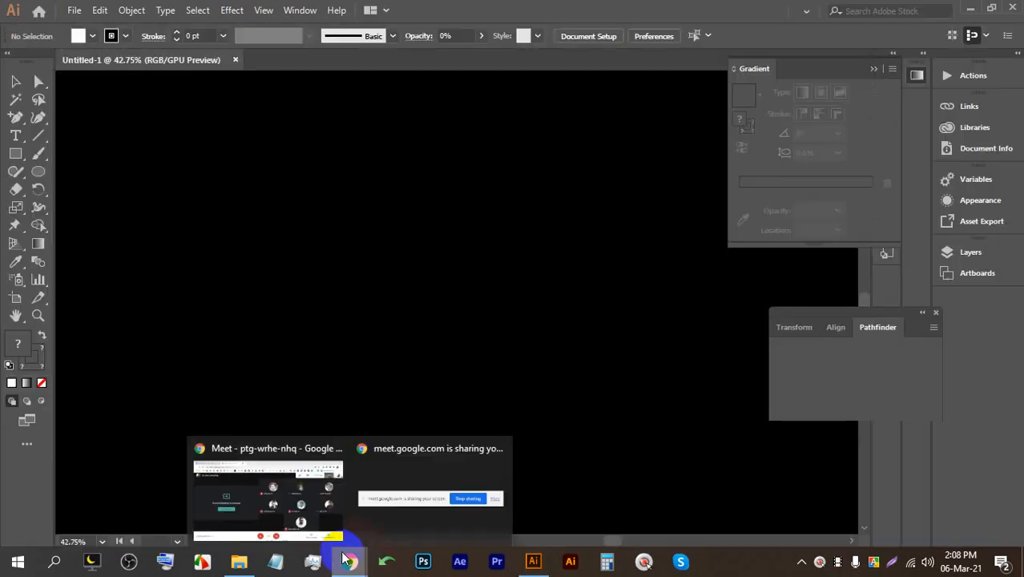
pyautogui.click(279, 508)
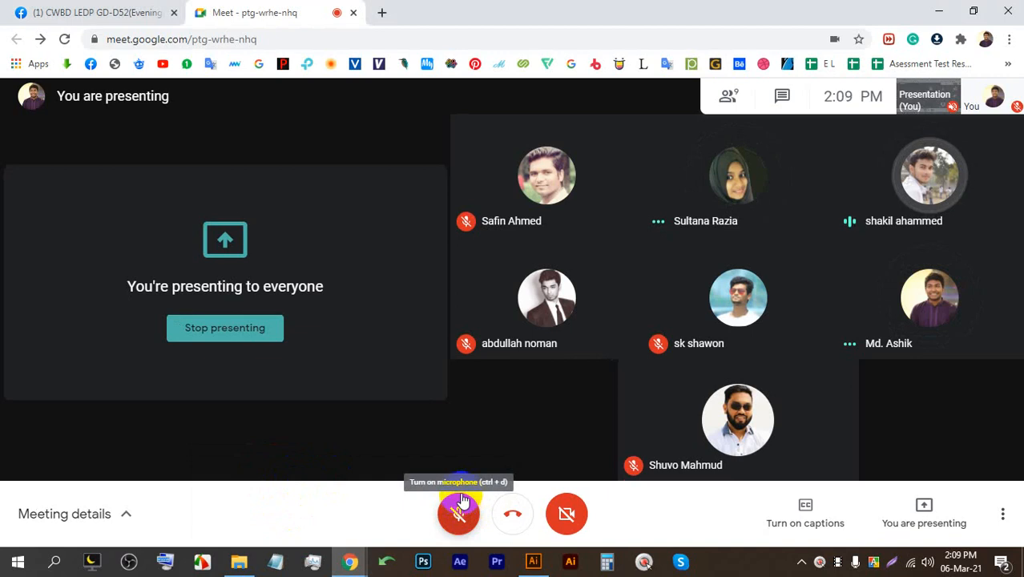
# Open a new Google tab beside the Meet call and show the Avro Bangla keyboard toolbar.
pyautogui.click(382, 12)
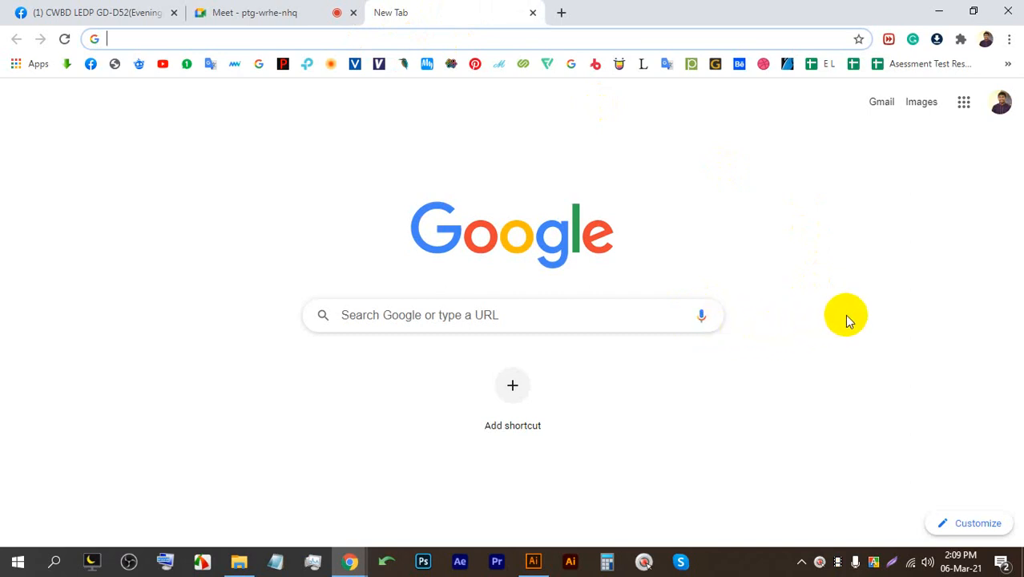
pyautogui.click(295, 8)
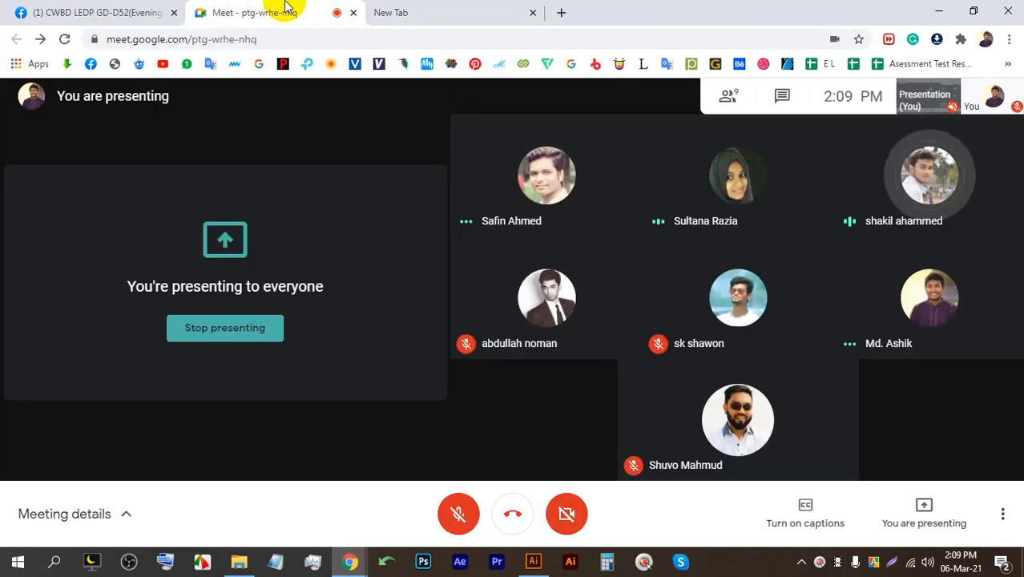
pyautogui.click(473, 12)
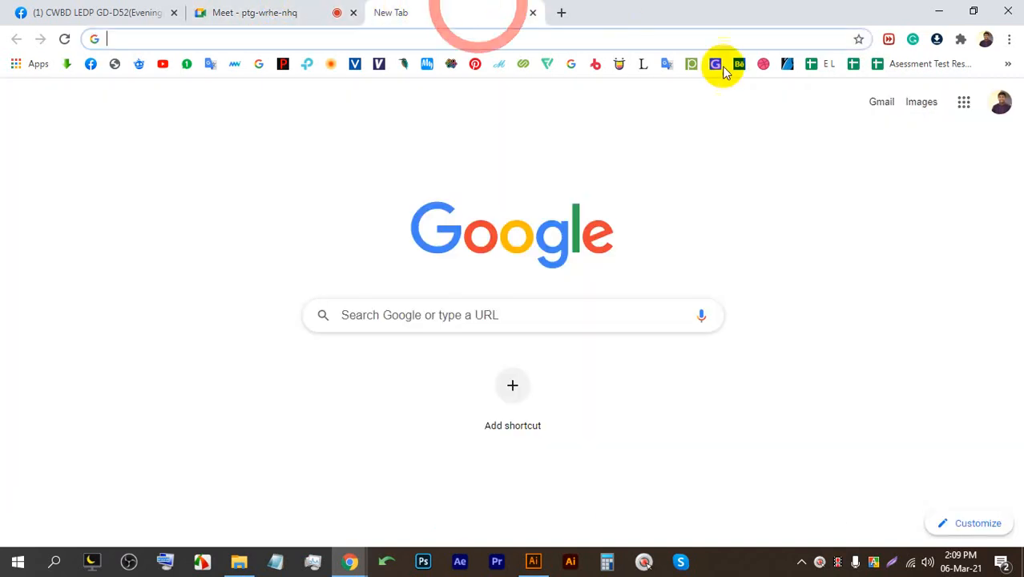
pyautogui.click(876, 563)
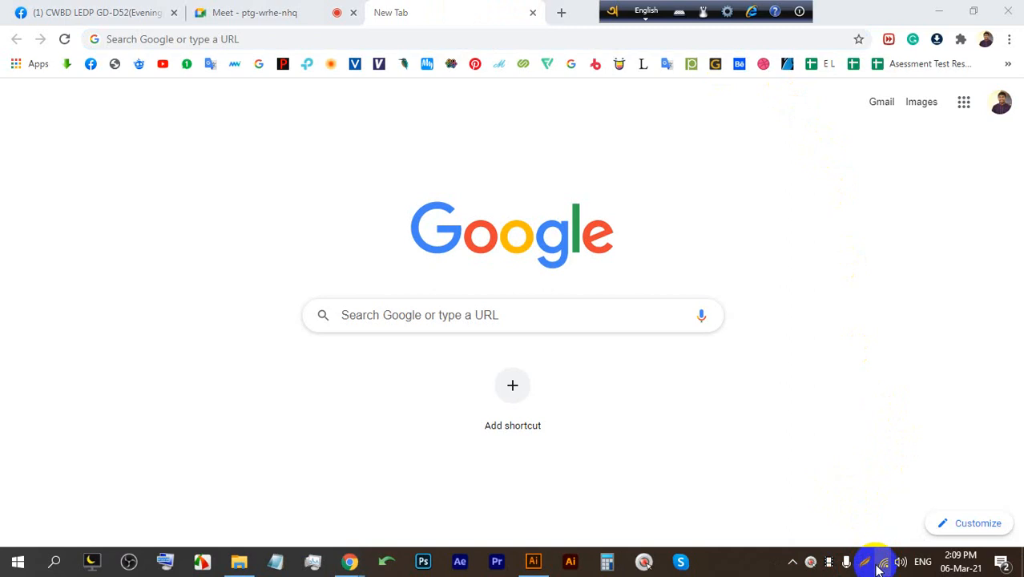
# Search Google in Bangla for the army recruitment circular 2020 and show image results.
pyautogui.click(646, 12)
pyautogui.click(597, 38)
pyautogui.write('se')
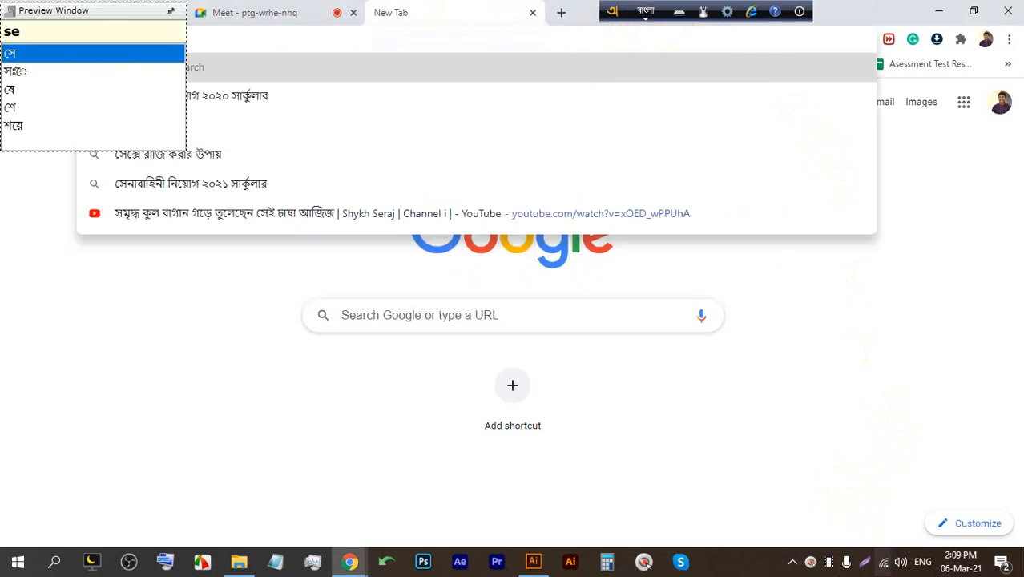
pyautogui.write('nabahini')
pyautogui.press('BackSpace')
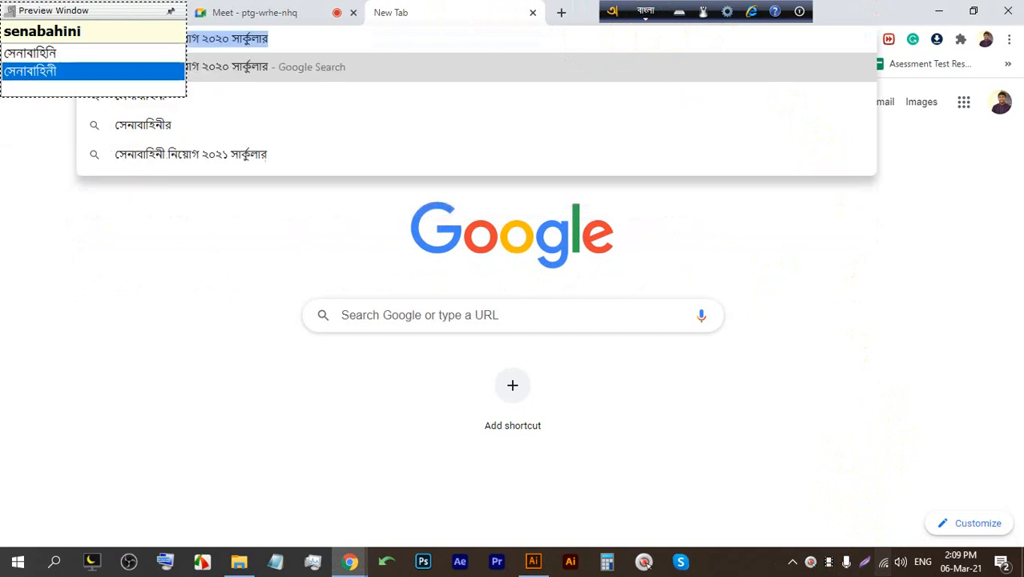
pyautogui.press('Return')
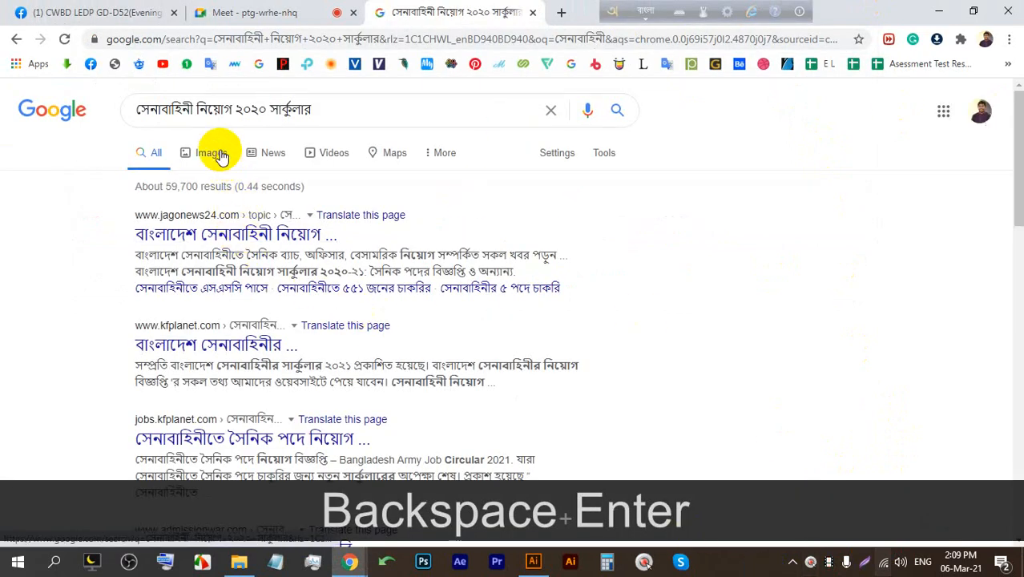
pyautogui.click(213, 152)
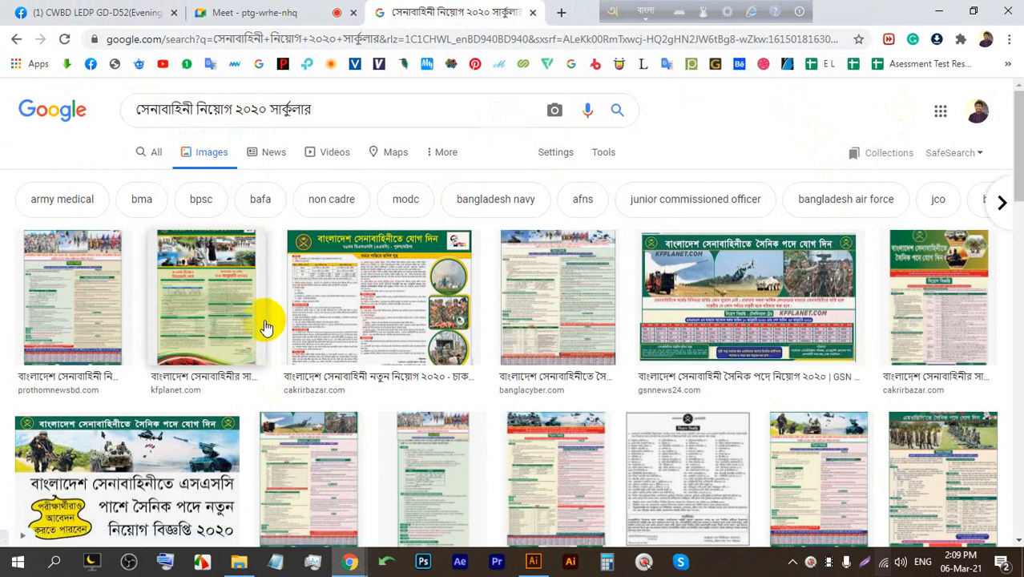
# Preview the female soldier, Military & Defense Update and Pinterest recruitment images.
pyautogui.scroll(-3, 256, 331)
pyautogui.scroll(-4, 250, 330)
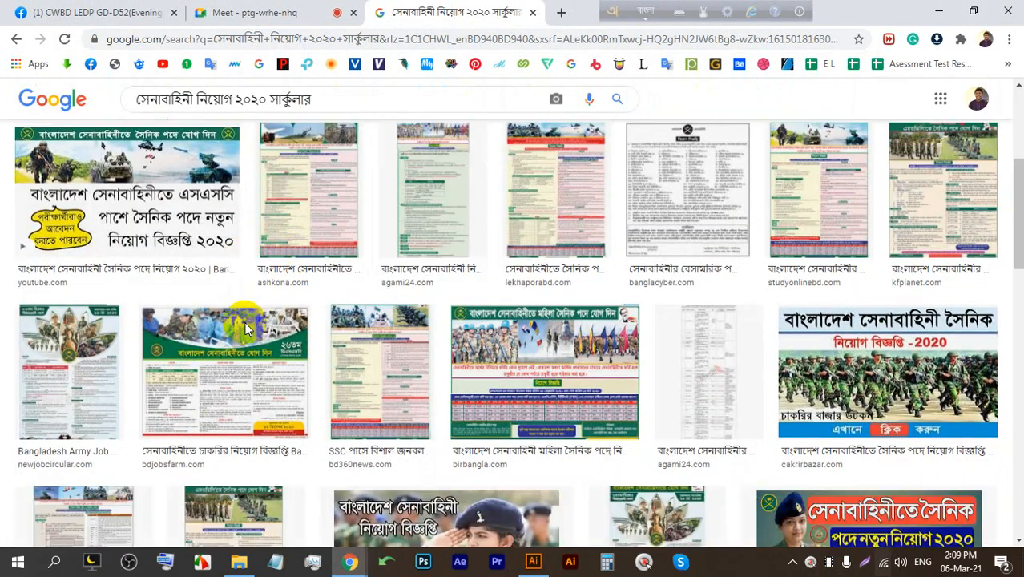
pyautogui.click(431, 317)
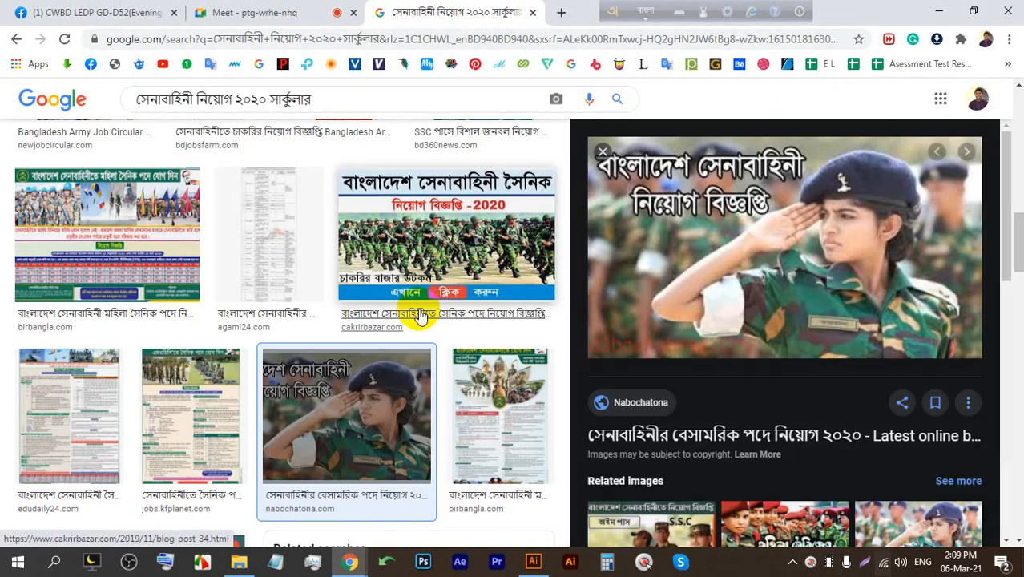
pyautogui.scroll(-5, 421, 316)
pyautogui.scroll(-3, 761, 341)
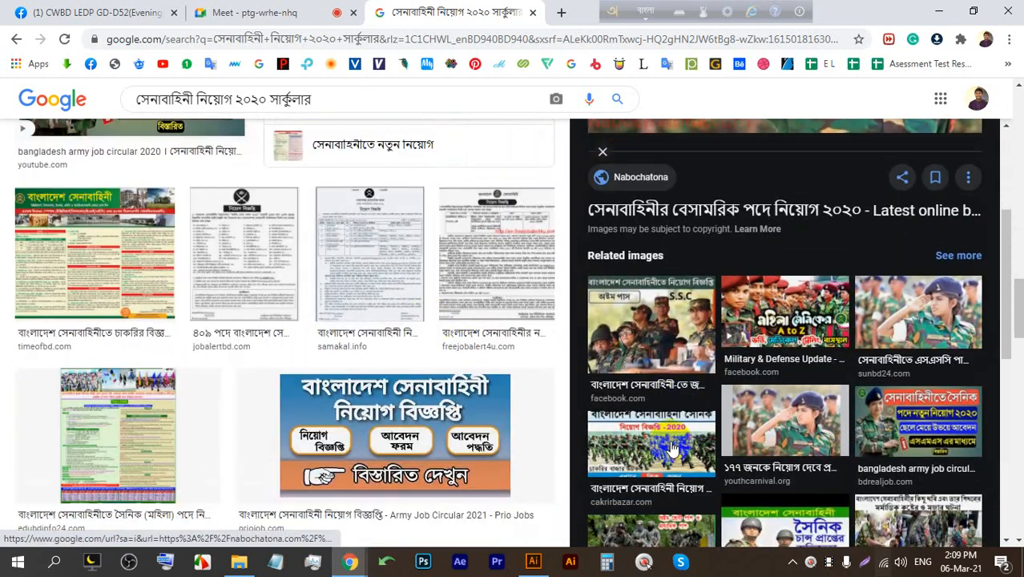
pyautogui.click(761, 340)
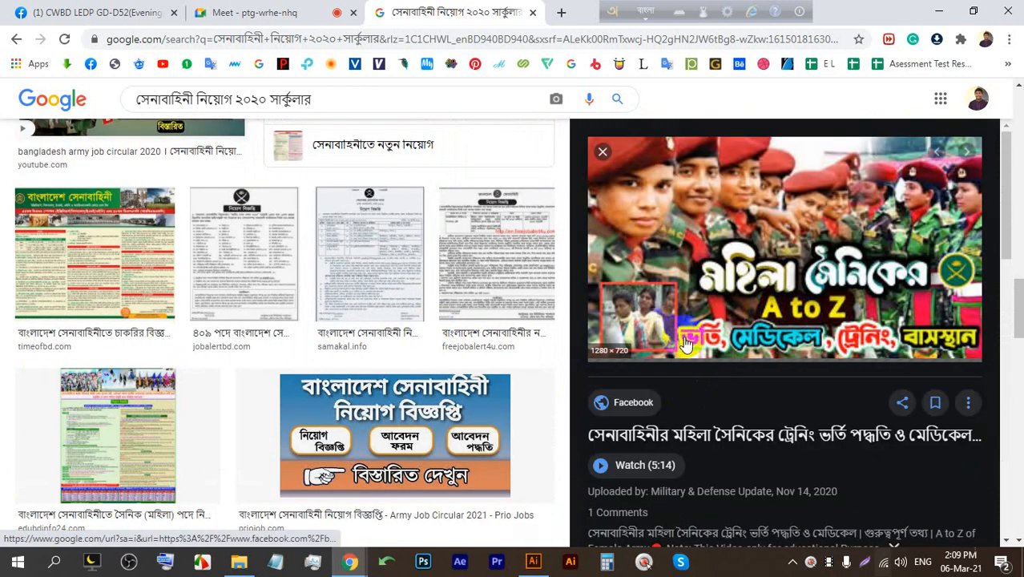
pyautogui.scroll(-3, 304, 295)
pyautogui.scroll(-3, 305, 295)
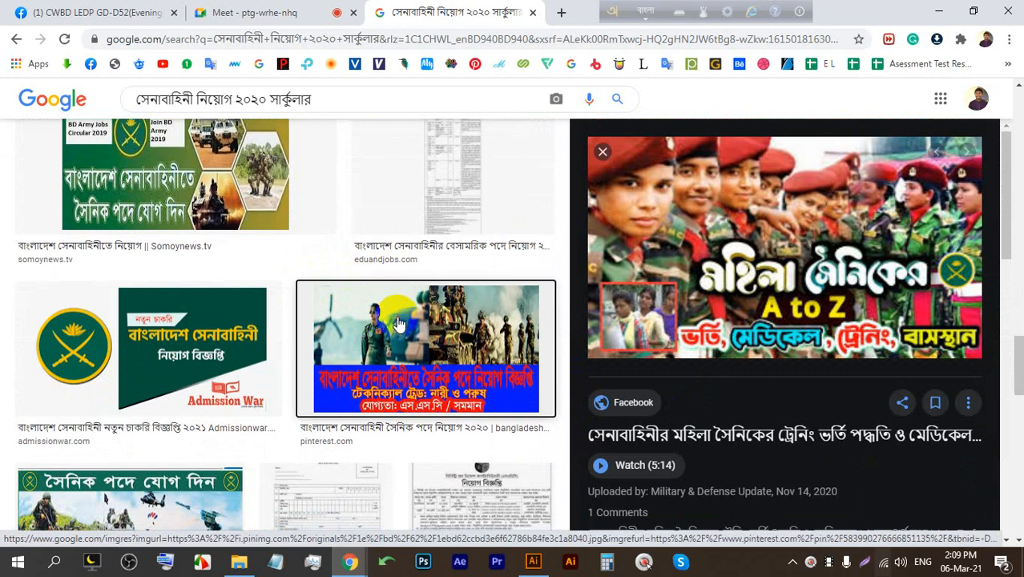
pyautogui.click(508, 321)
# Preview the army job circular video image, then select the end of the search query.
pyautogui.scroll(-5, 469, 274)
pyautogui.scroll(-2, 430, 270)
pyautogui.scroll(-3, 797, 303)
pyautogui.scroll(2, 325, 314)
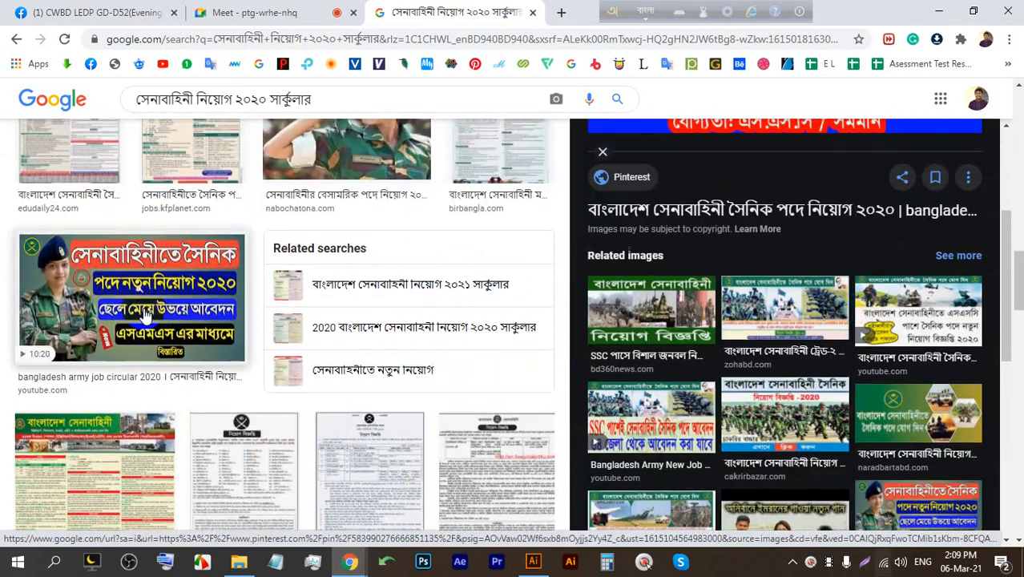
pyautogui.click(108, 297)
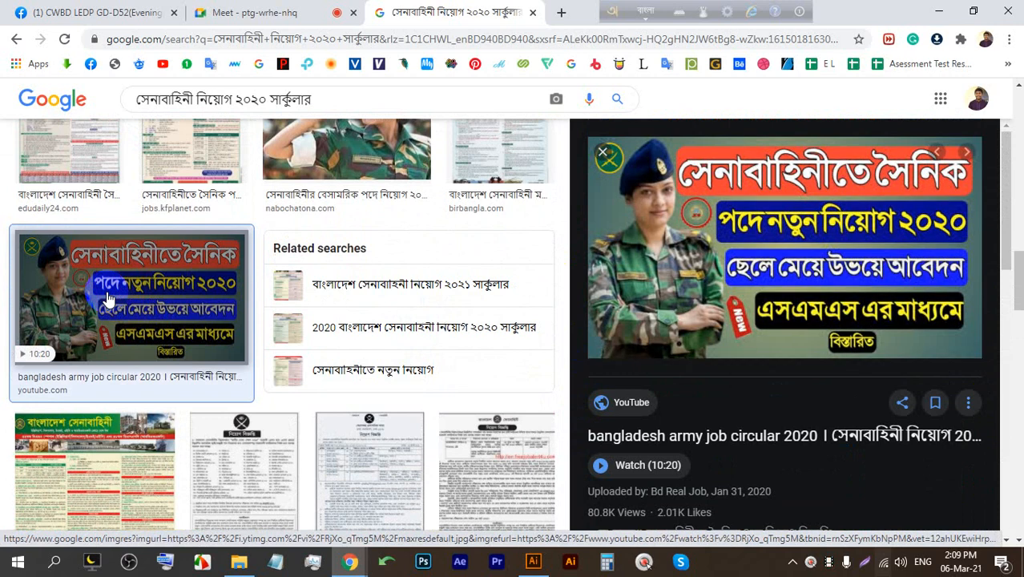
pyautogui.scroll(-5, 270, 217)
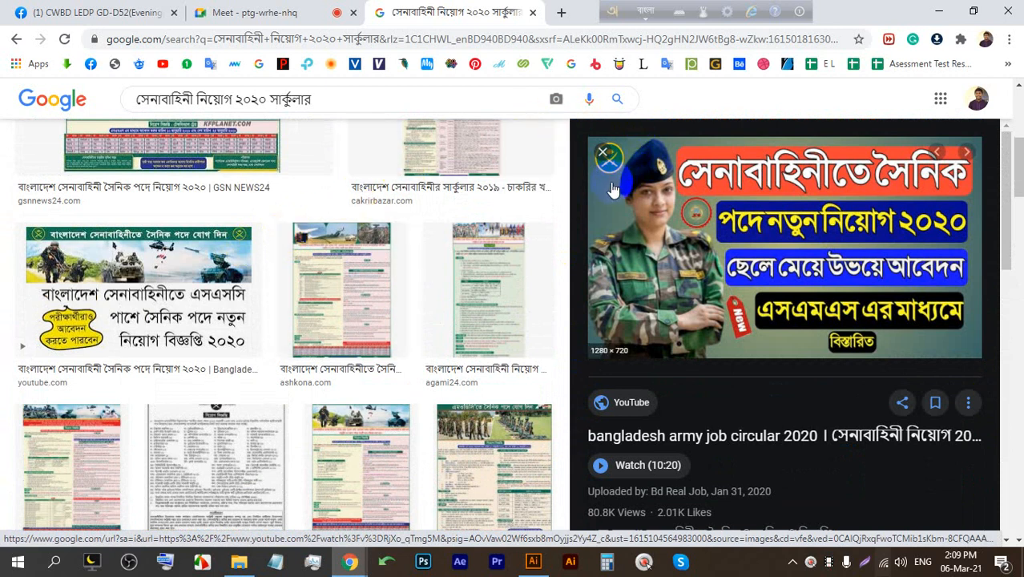
pyautogui.scroll(6, 268, 311)
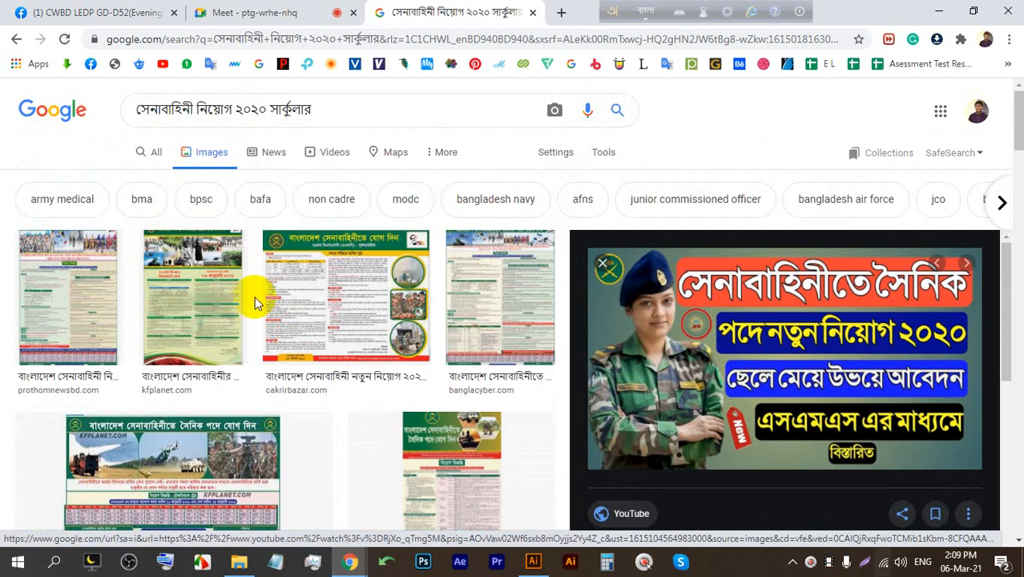
pyautogui.click(375, 106)
pyautogui.moveTo(375, 106); pyautogui.dragTo(205, 110)
# Search images for 'সেনাবাহিনী' and preview the saluting-soldier photo.
pyautogui.press('BackSpace')
pyautogui.press('BackSpace')
pyautogui.press('BackSpace')
pyautogui.press('BackSpace')
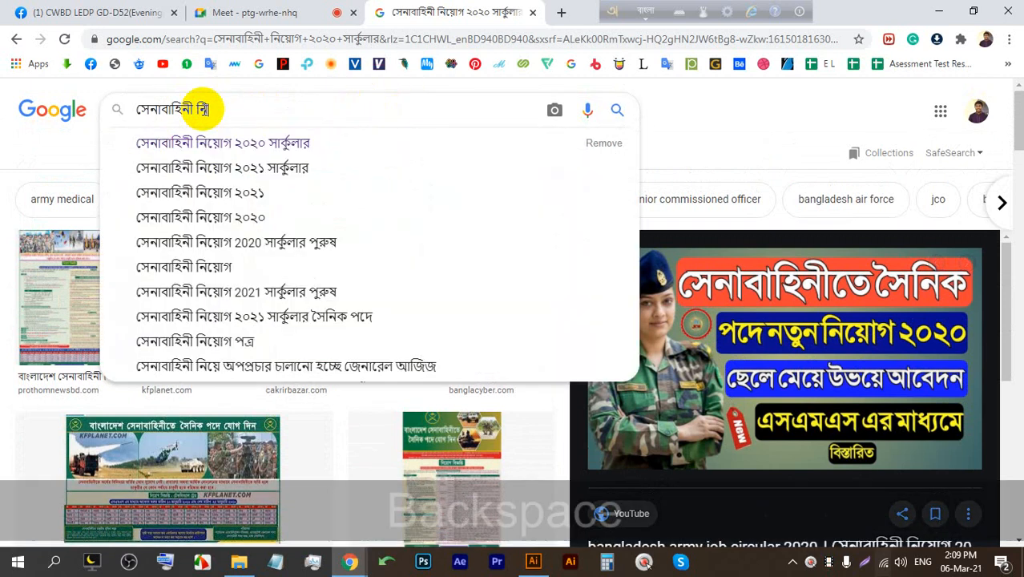
pyautogui.press('Return')
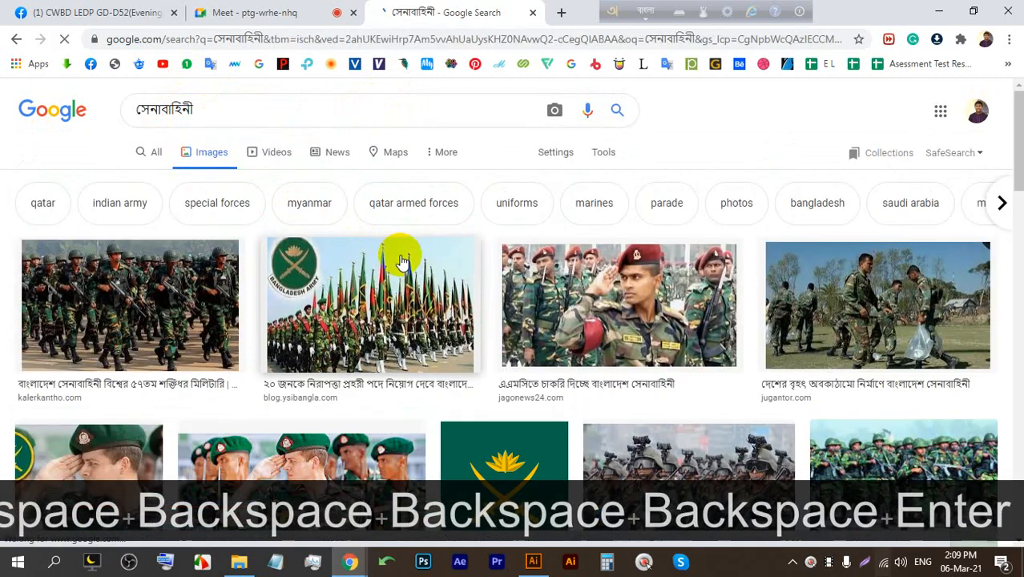
pyautogui.scroll(-2, 401, 255)
pyautogui.click(576, 264)
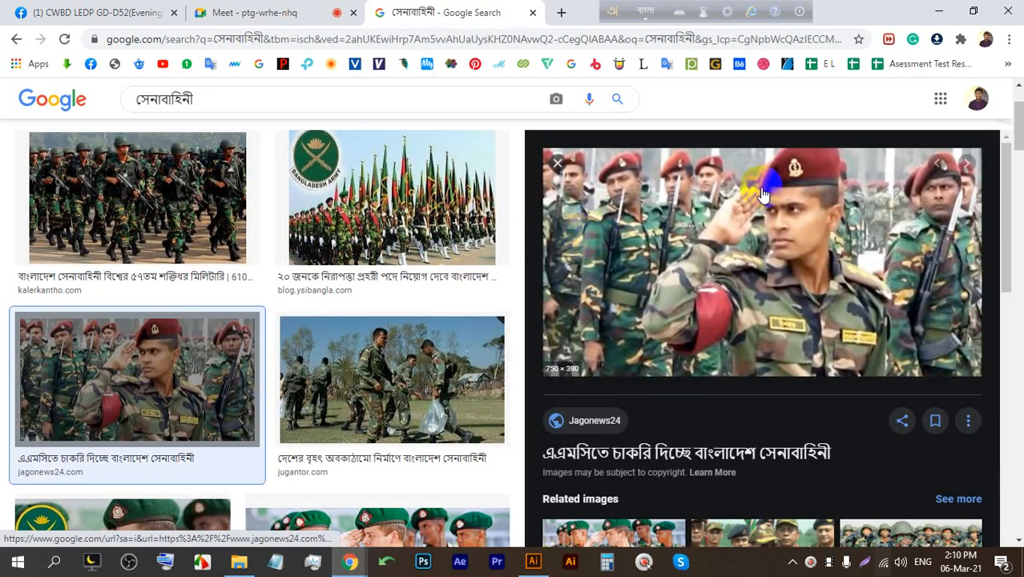
# Preview the Asianet and daily-bangladesh soldier images.
pyautogui.scroll(-3, 280, 312)
pyautogui.scroll(-3, 315, 354)
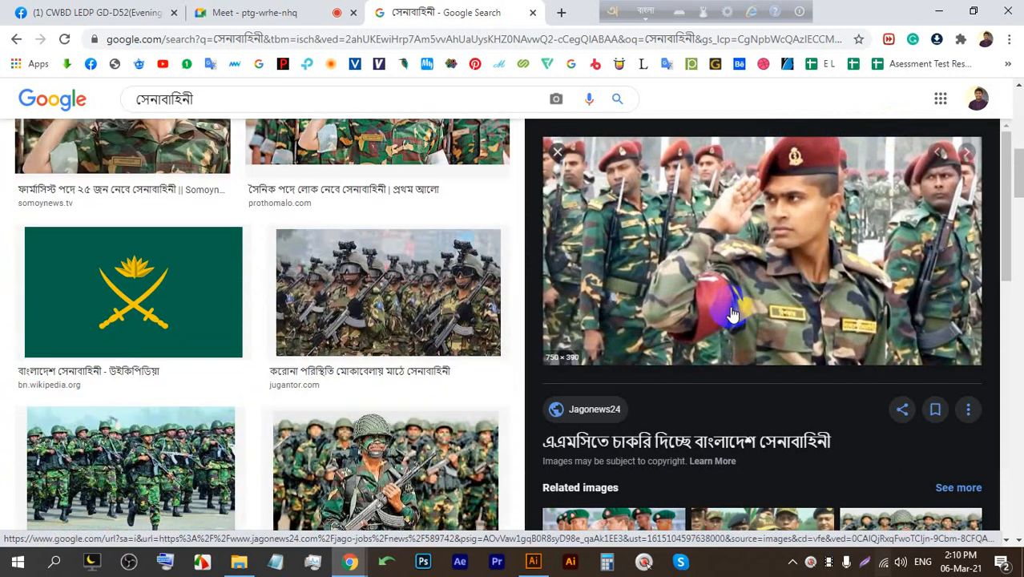
pyautogui.scroll(-3, 738, 321)
pyautogui.click(613, 313)
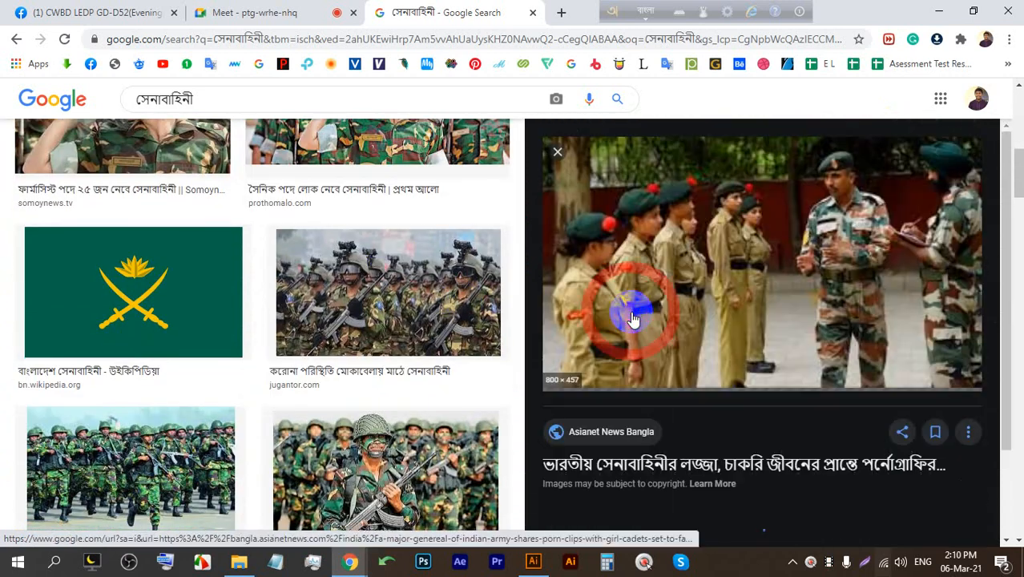
pyautogui.scroll(-2, 383, 327)
pyautogui.scroll(-2, 383, 327)
pyautogui.click(411, 171)
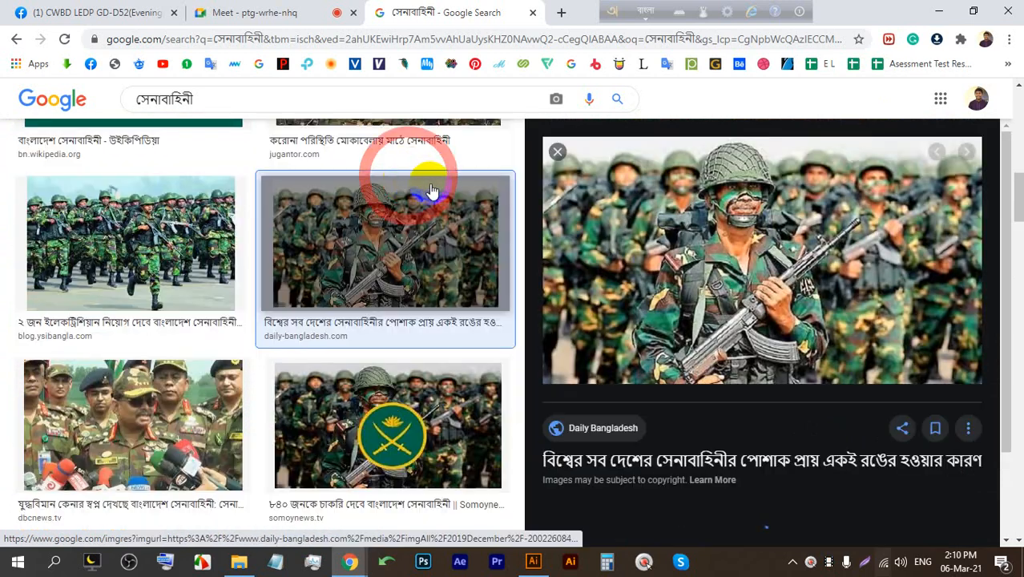
# Open the daily-bangladesh source page in a new tab, then close it, moving the Bangla toolbar aside.
pyautogui.scroll(-2, 377, 228)
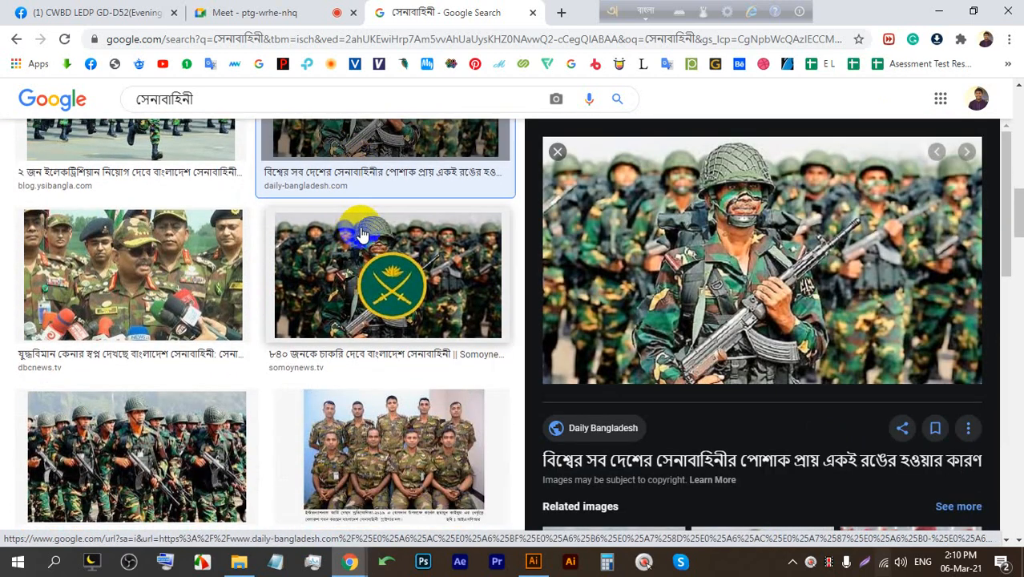
pyautogui.click(717, 257)
pyautogui.click(427, 10)
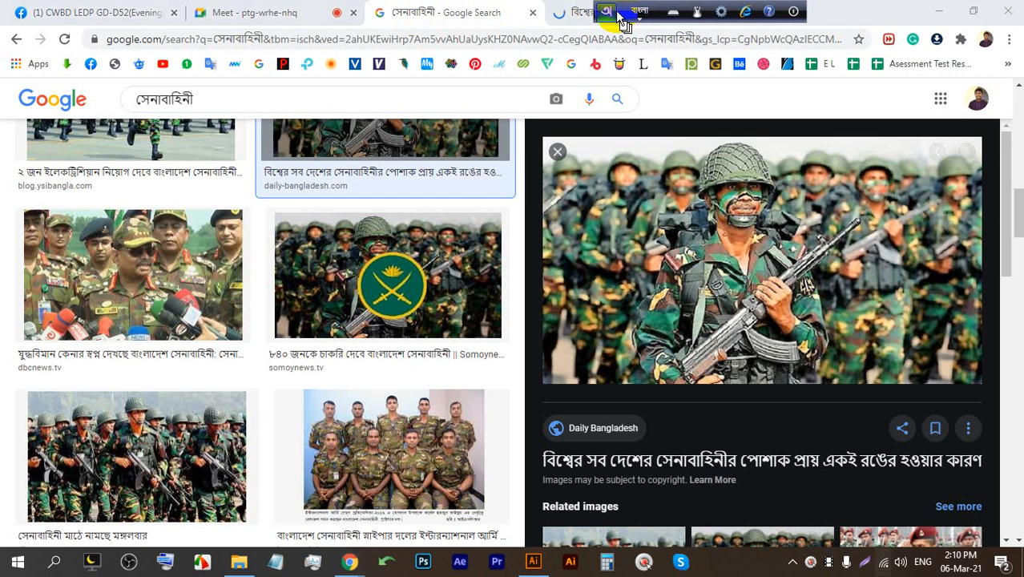
pyautogui.moveTo(624, 20); pyautogui.dragTo(623, 56)
pyautogui.click(716, 12)
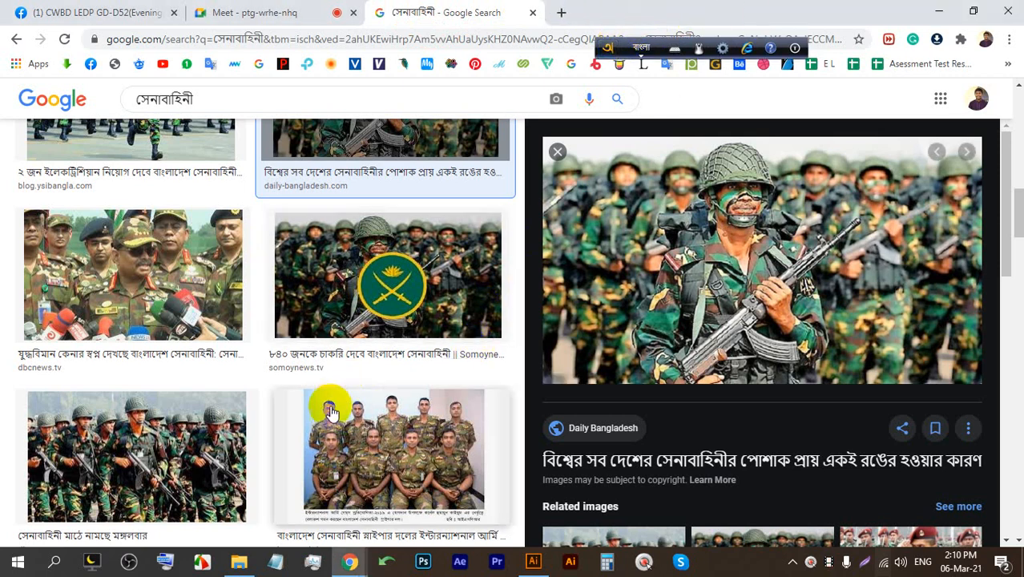
# Preview the Ekushey Television army chief image.
pyautogui.scroll(-6, 340, 401)
pyautogui.scroll(-7, 697, 313)
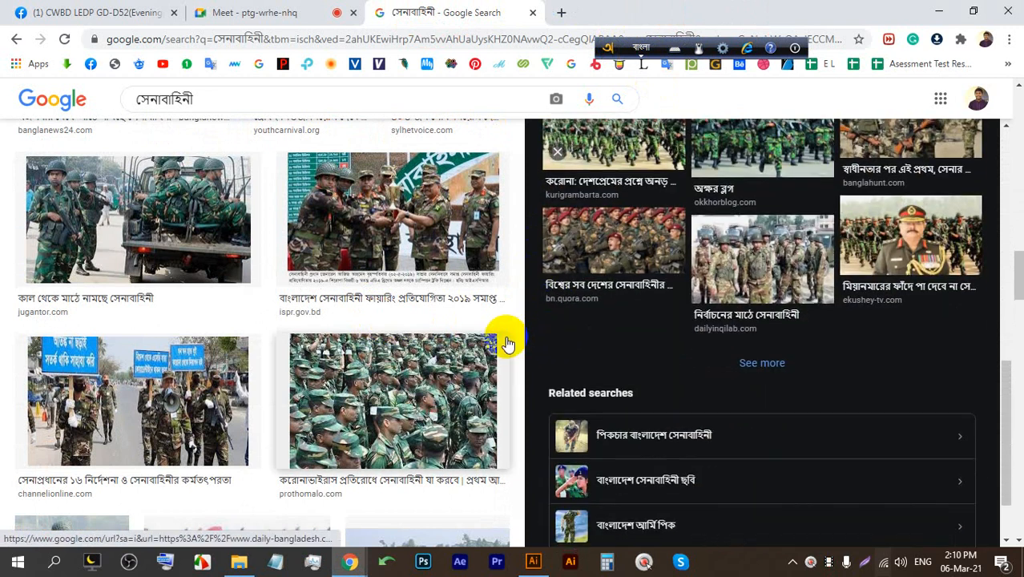
pyautogui.click(909, 240)
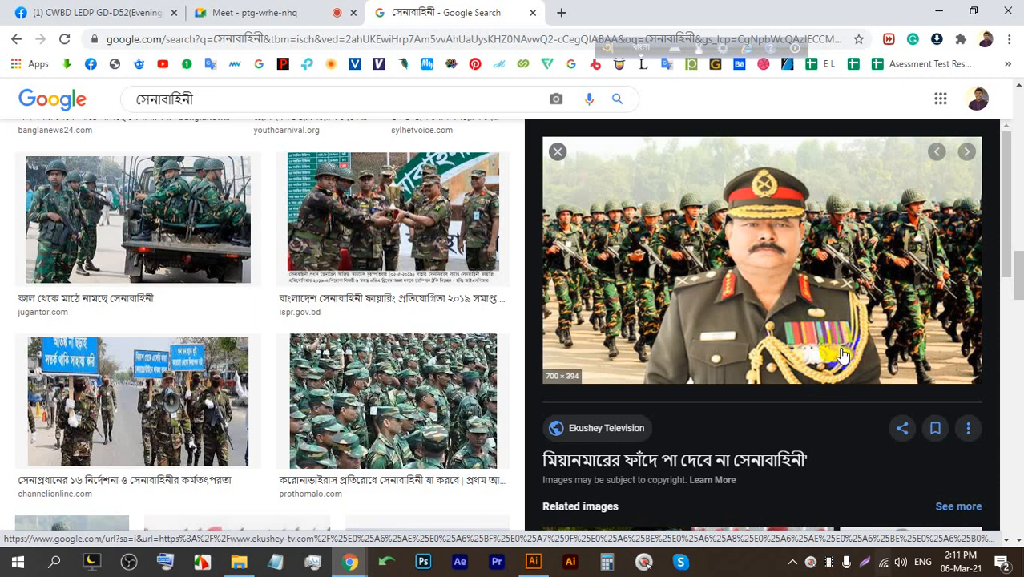
pyautogui.scroll(-10, 838, 344)
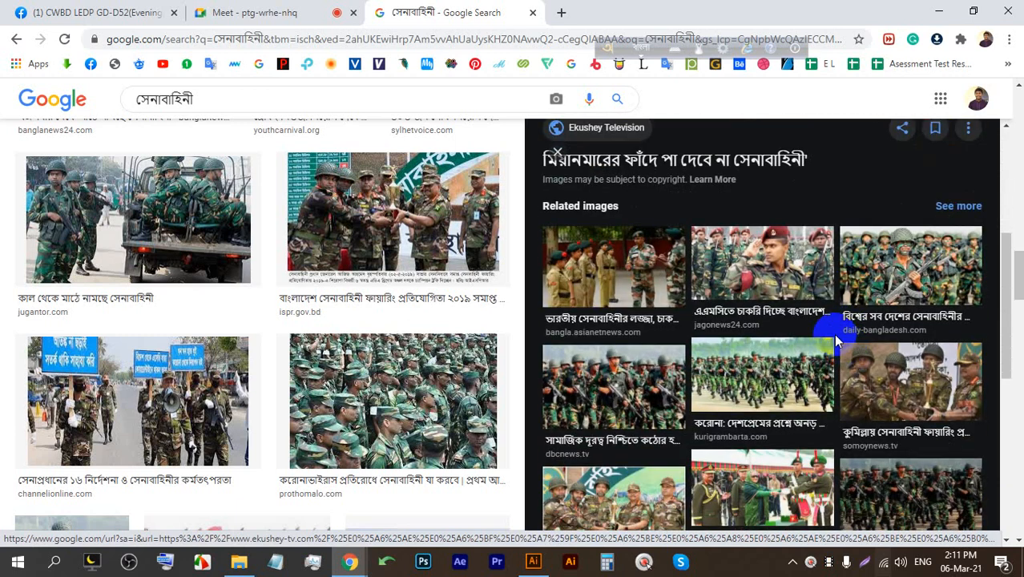
pyautogui.scroll(10, 832, 333)
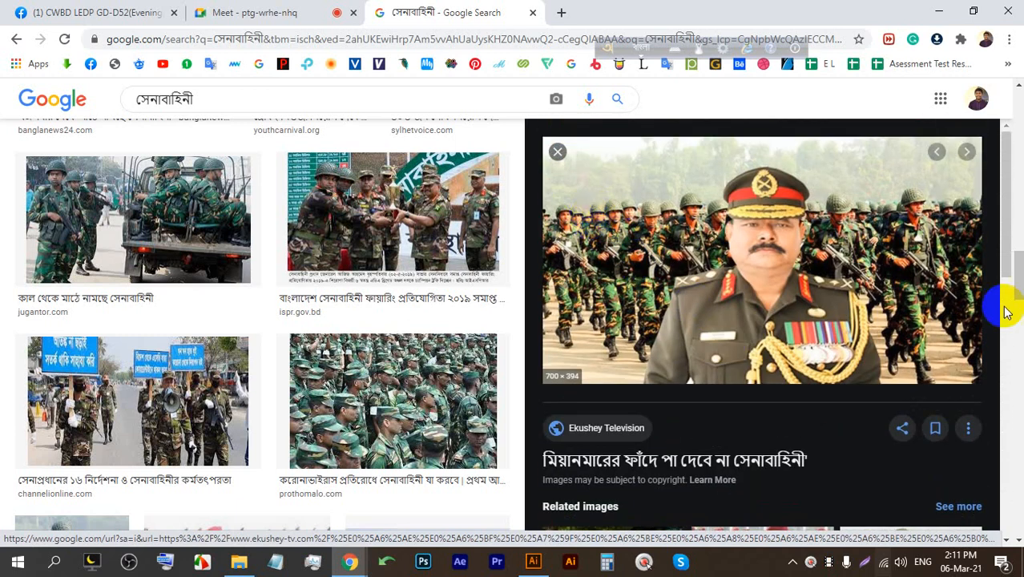
# Take a screenshot of the army chief image with the uniform medals circled in red.
pyautogui.click(864, 562)
pyautogui.moveTo(954, 452); pyautogui.dragTo(562, 141)
pyautogui.moveTo(809, 351)
pyautogui.mouseDown()
pyautogui.moveTo(848, 345)
pyautogui.moveTo(845, 357)
pyautogui.moveTo(794, 363)
pyautogui.moveTo(787, 352)
pyautogui.moveTo(839, 346)
pyautogui.moveTo(847, 356)
pyautogui.moveTo(793, 367)
pyautogui.mouseUp()
pyautogui.moveTo(853, 361)
pyautogui.mouseDown()
pyautogui.moveTo(782, 368)
pyautogui.moveTo(809, 343)
pyautogui.mouseUp()
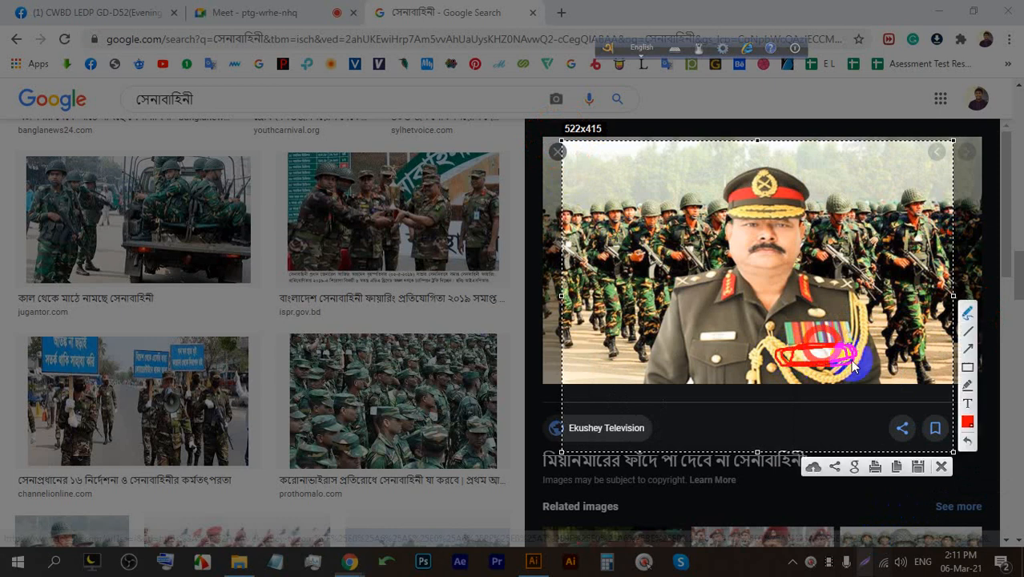
pyautogui.click(943, 467)
# Preview the saluting soldier with army emblem image, then close the preview.
pyautogui.scroll(-5, 804, 431)
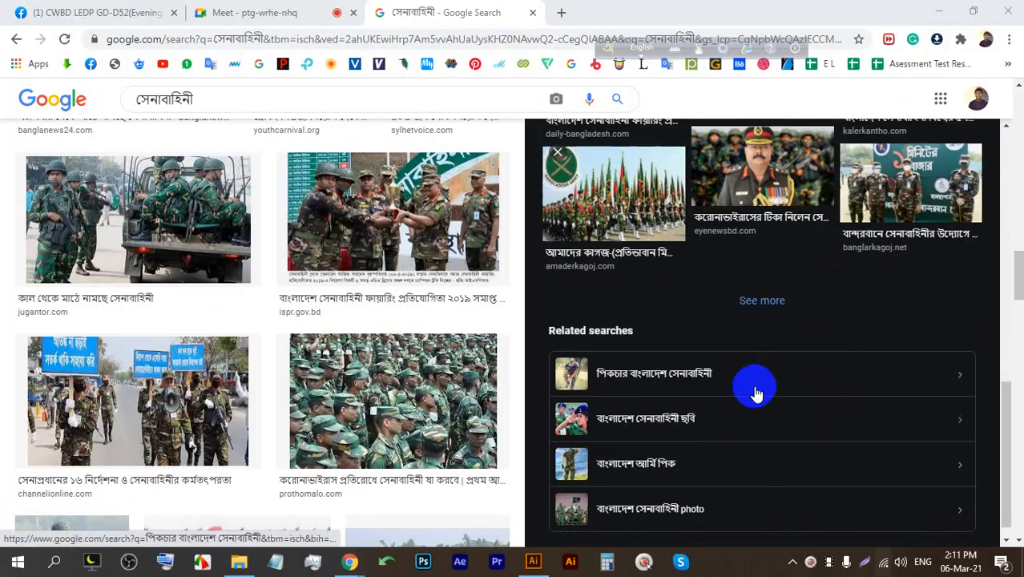
pyautogui.scroll(-4, 446, 362)
pyautogui.scroll(-8, 446, 362)
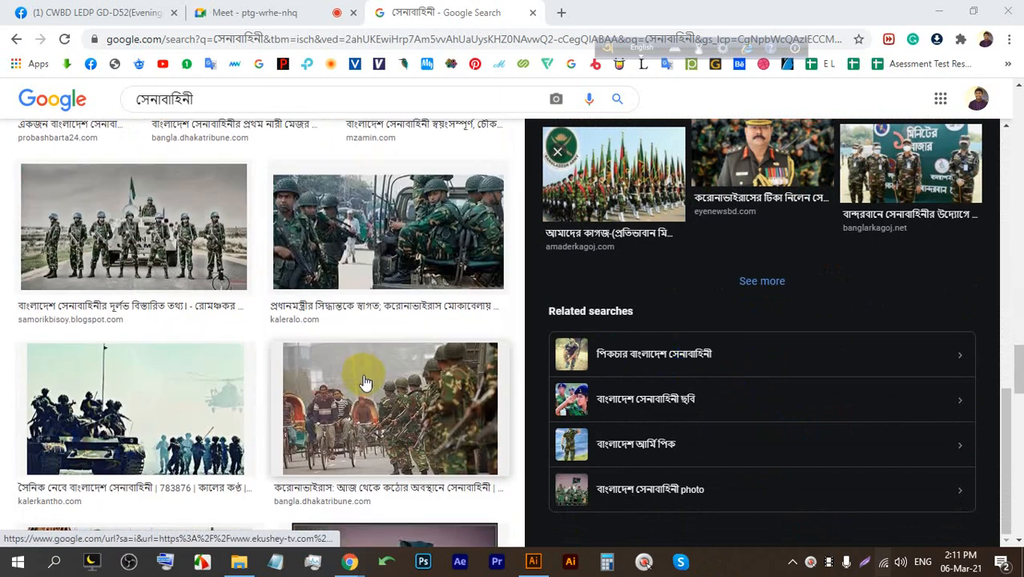
pyautogui.scroll(-6, 370, 391)
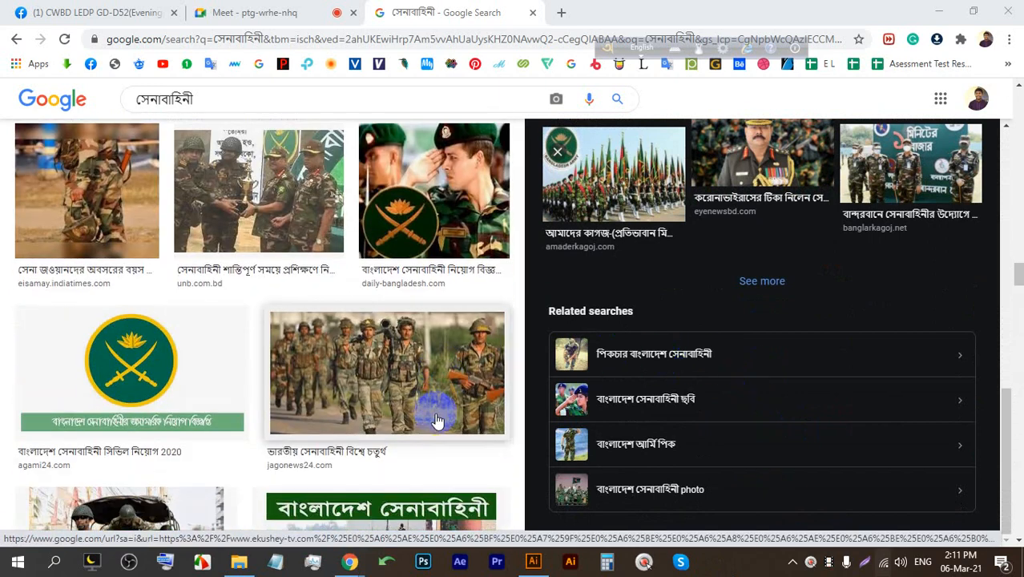
pyautogui.click(473, 240)
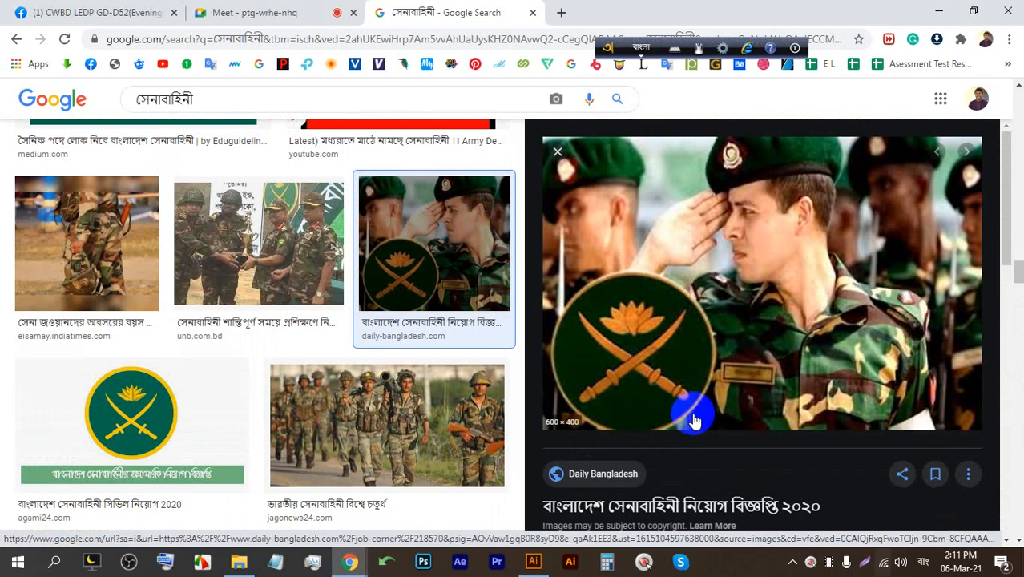
pyautogui.scroll(-5, 682, 419)
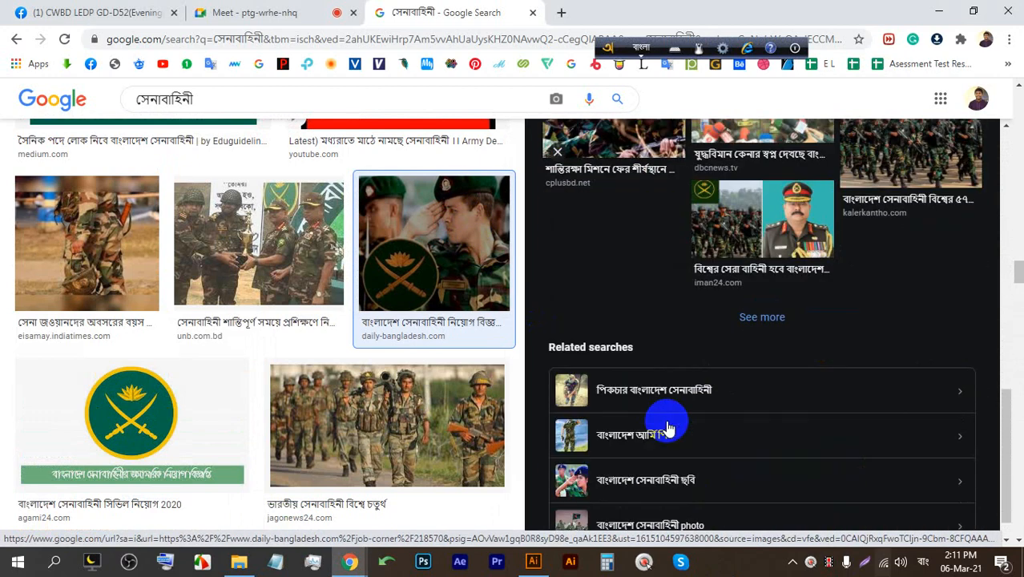
pyautogui.click(413, 279)
# Start a voice search from the Google search box.
pyautogui.scroll(-8, 850, 373)
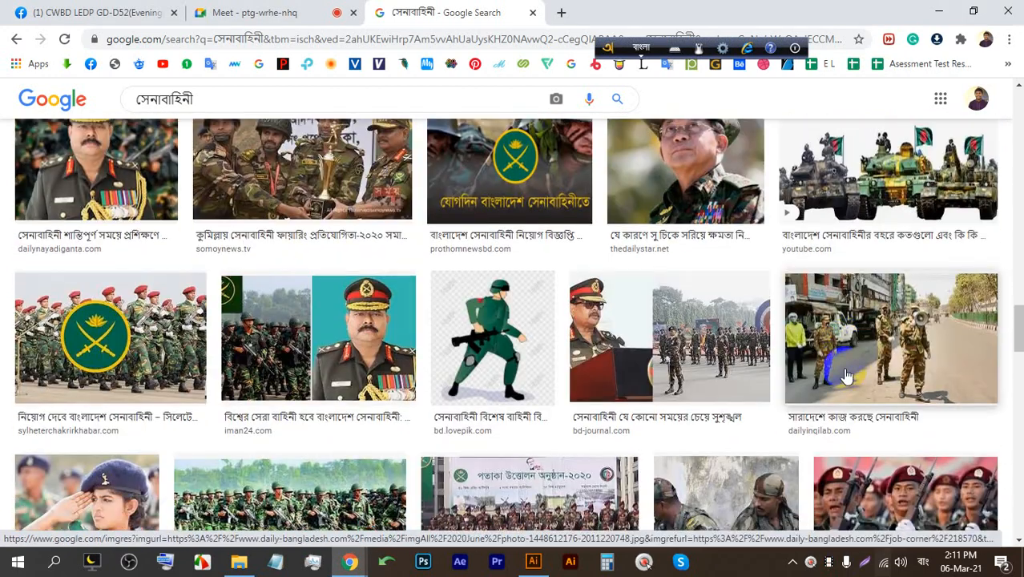
pyautogui.scroll(-10, 743, 284)
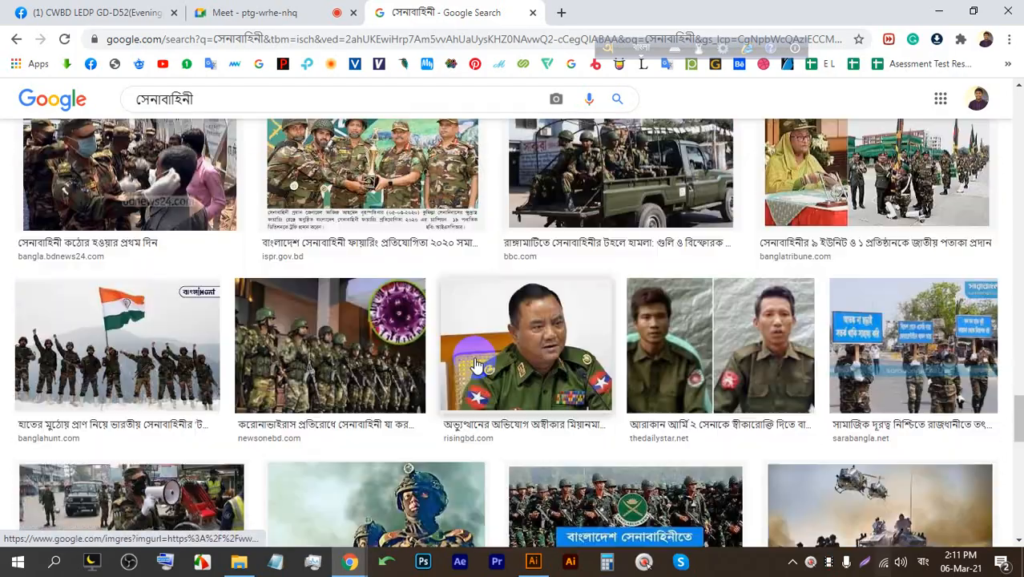
pyautogui.scroll(-6, 287, 338)
pyautogui.click(463, 95)
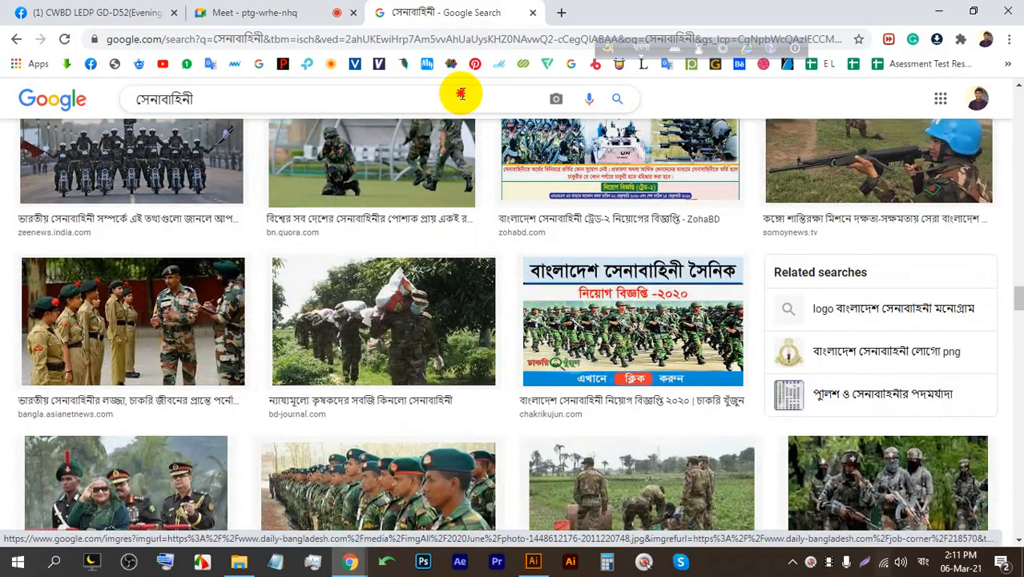
pyautogui.click(589, 98)
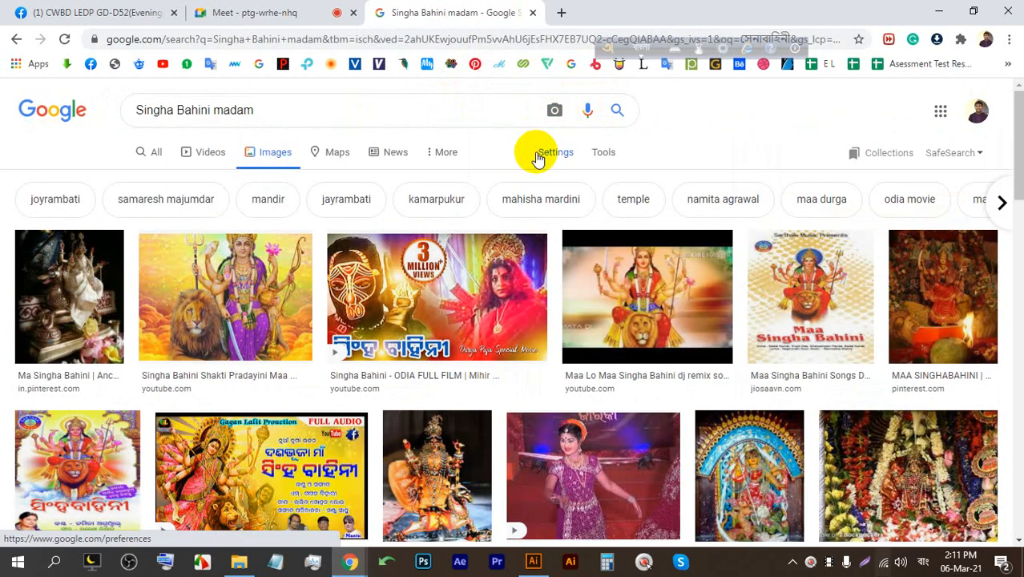
# Return to the army image results, then unmute the microphone in the Meet call.
pyautogui.click(240, 13)
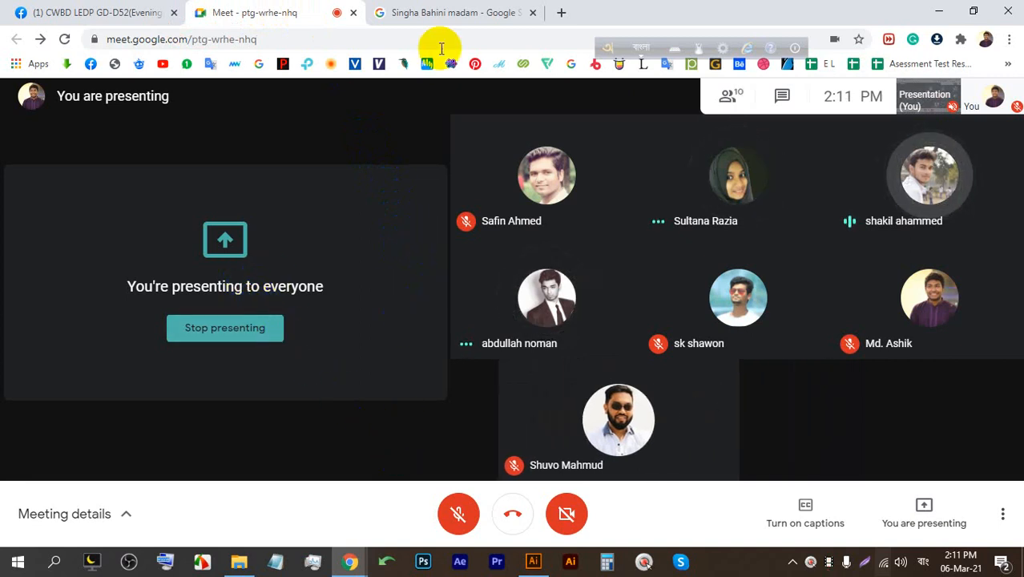
pyautogui.click(428, 19)
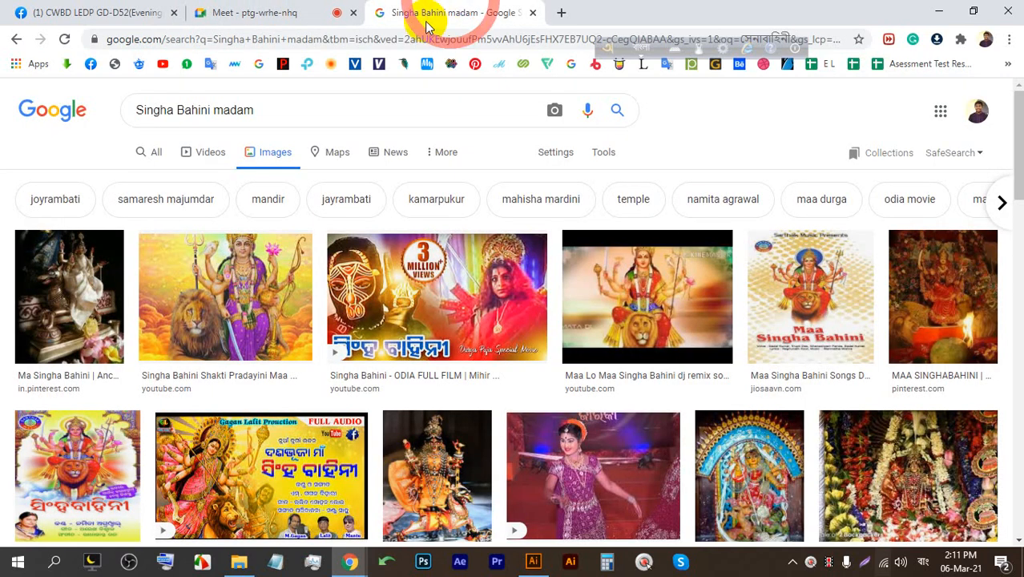
pyautogui.click(17, 38)
pyautogui.click(281, 10)
pyautogui.click(453, 501)
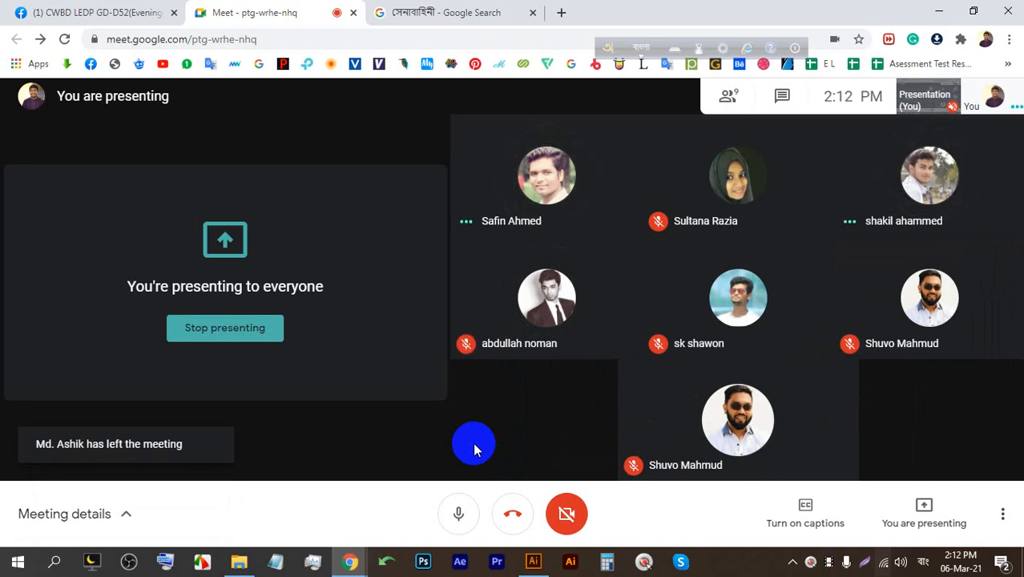
# Back on the army image results, start a voice search for 'medal'.
pyautogui.moveTo(708, 420)
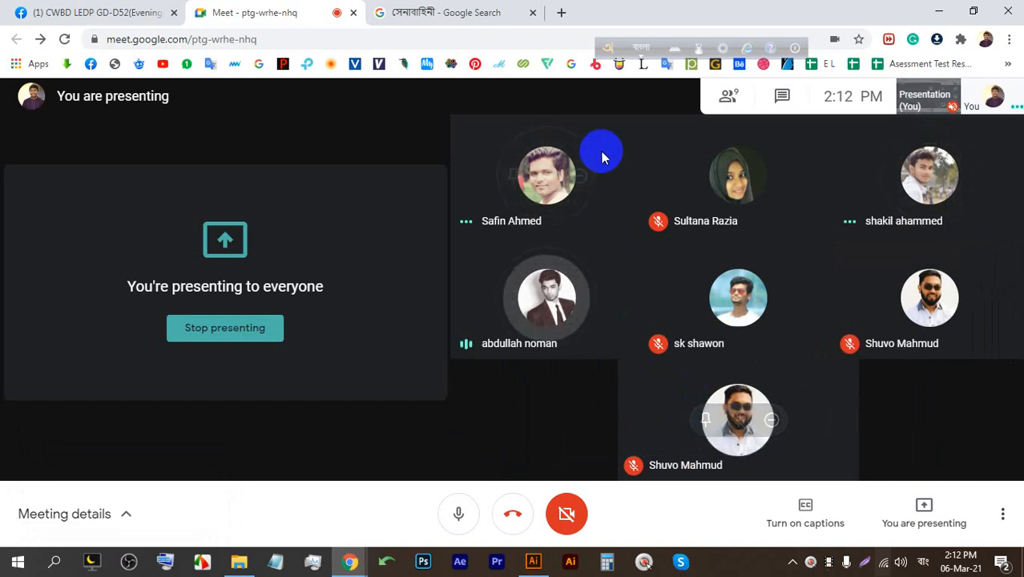
pyautogui.click(457, 10)
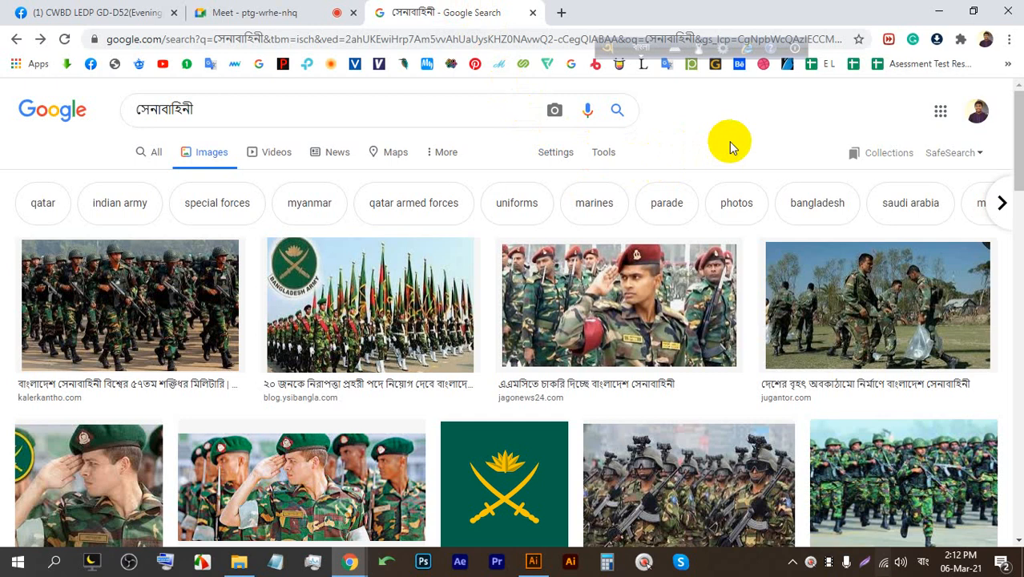
pyautogui.scroll(-1, 633, 312)
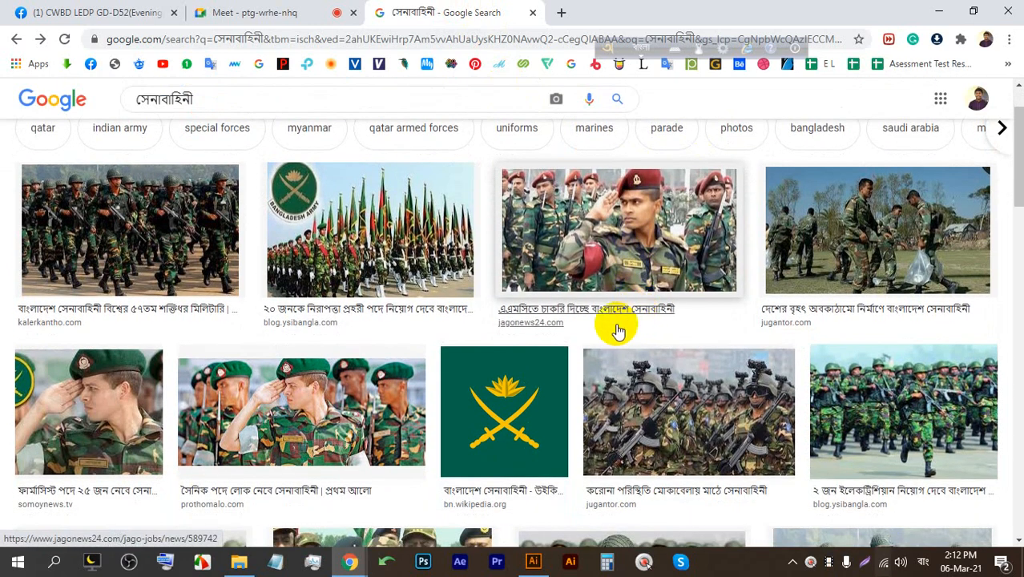
pyautogui.scroll(-3, 617, 330)
pyautogui.scroll(5, 618, 331)
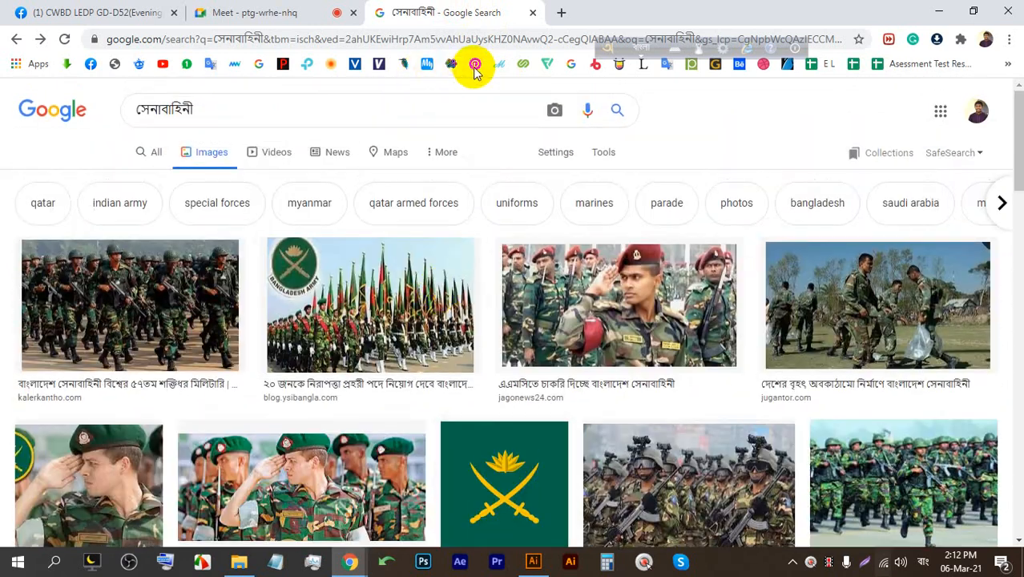
pyautogui.click(586, 111)
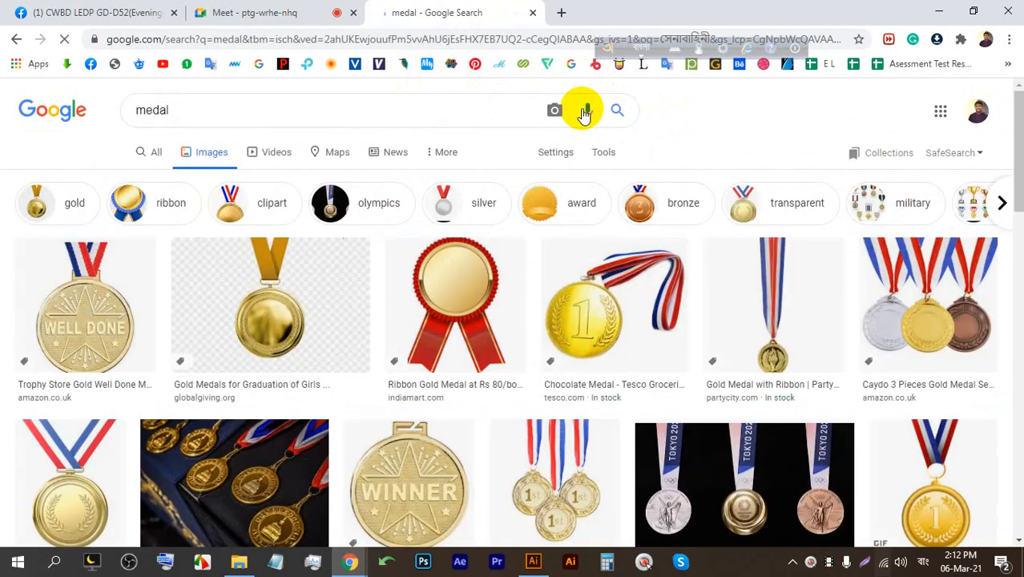
# Scroll the medal image results and open the WINNER medal in a larger preview.
pyautogui.scroll(-1, 389, 473)
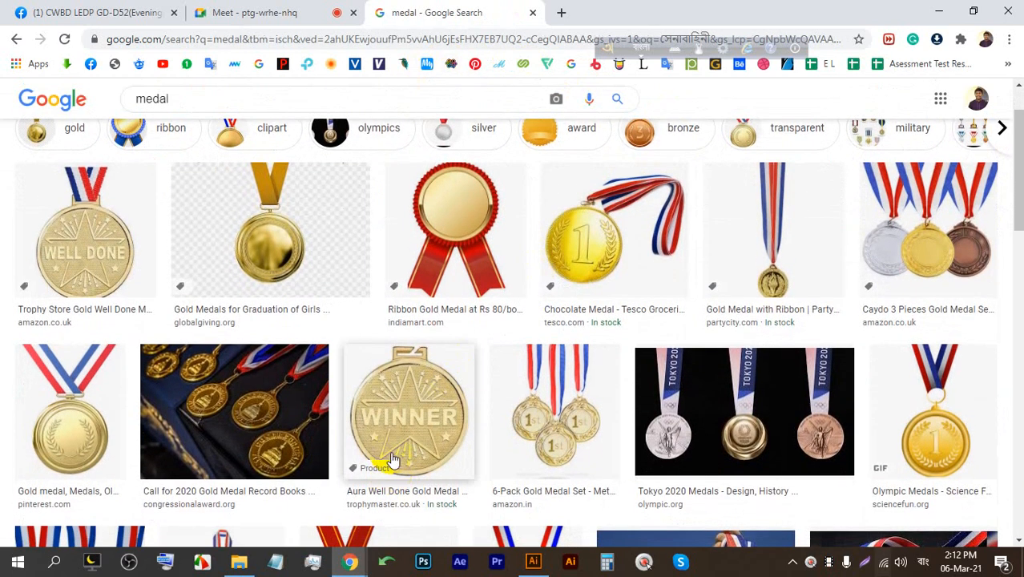
pyautogui.scroll(-4, 393, 461)
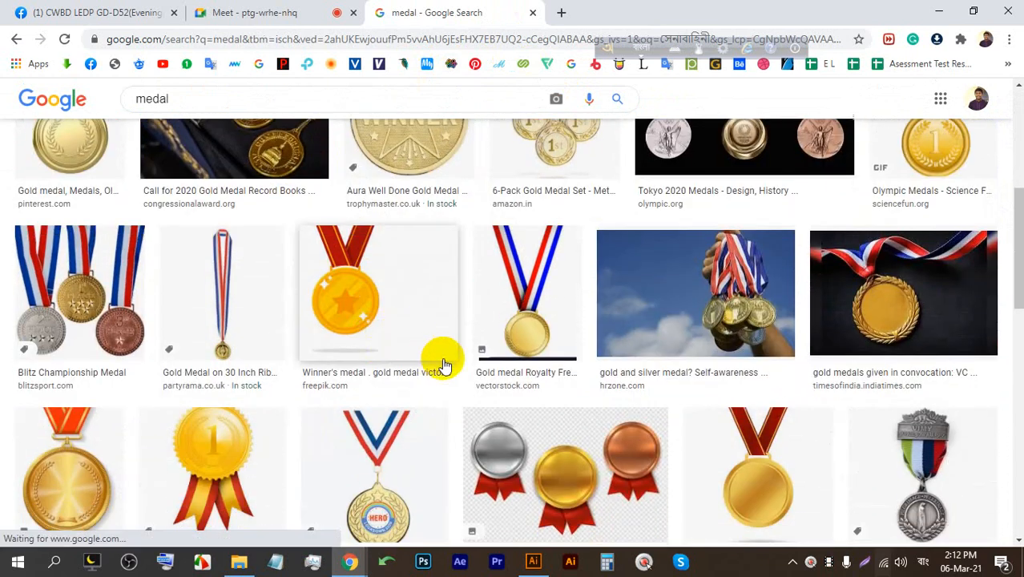
pyautogui.scroll(-2, 443, 366)
pyautogui.scroll(2, 448, 369)
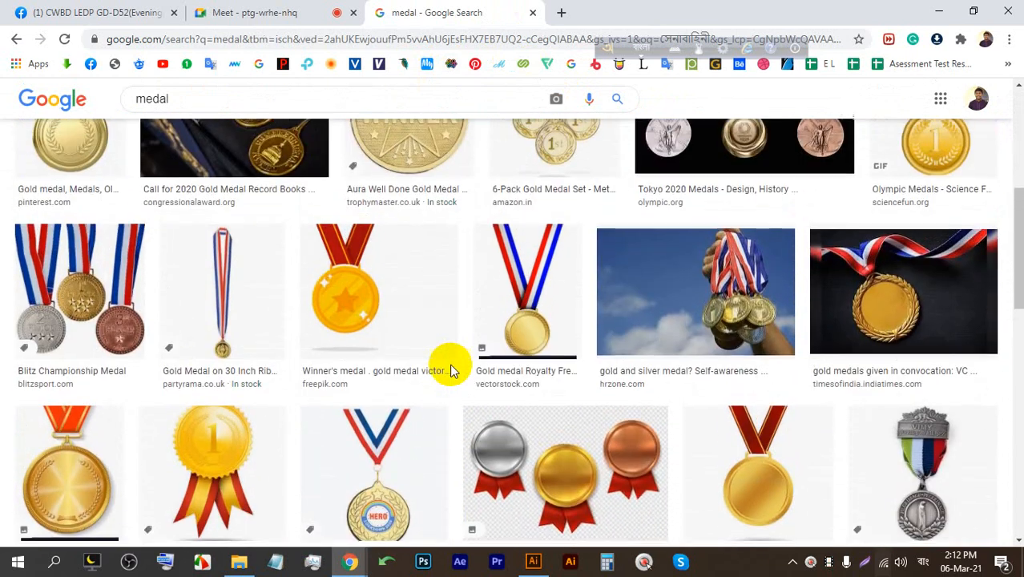
pyautogui.scroll(1, 451, 369)
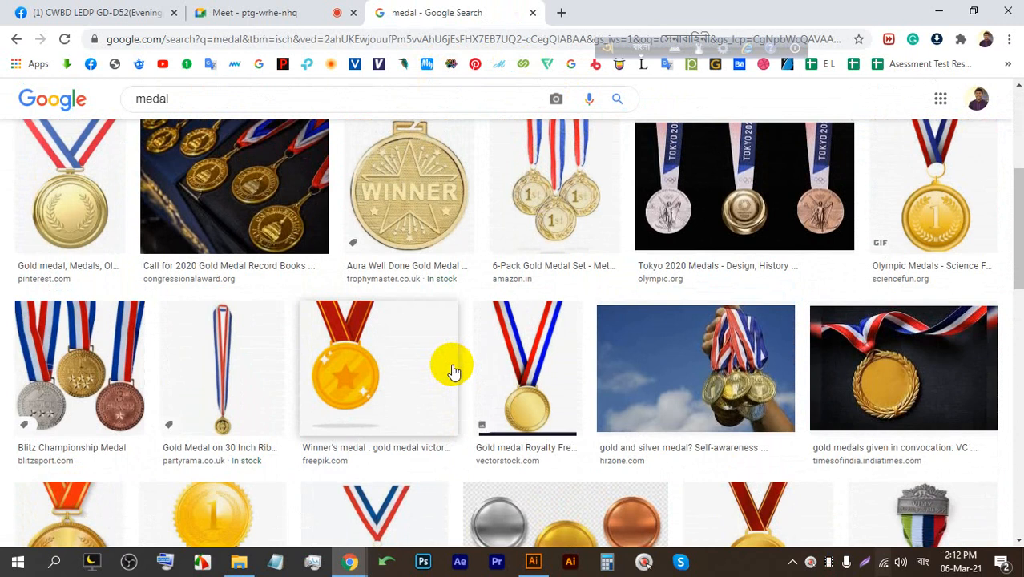
pyautogui.click(273, 12)
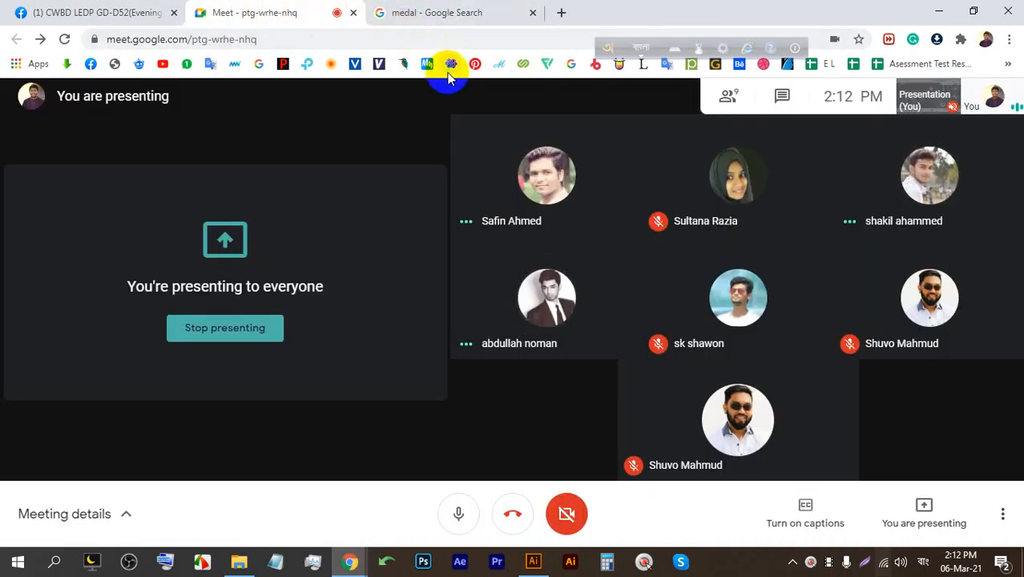
pyautogui.click(421, 11)
pyautogui.click(365, 218)
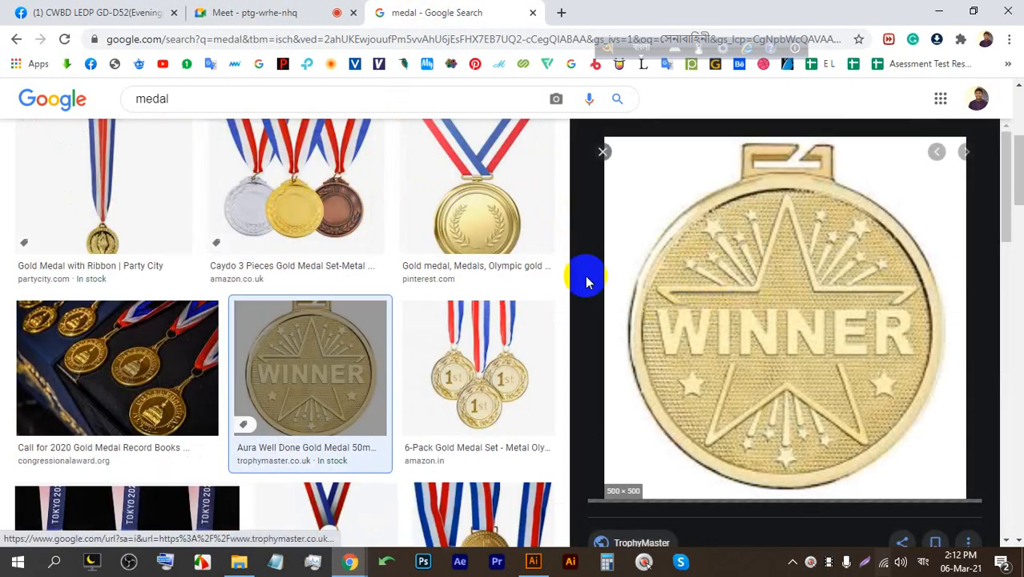
# Preview the Lock Down Hero medal image.
pyautogui.scroll(-5, 513, 287)
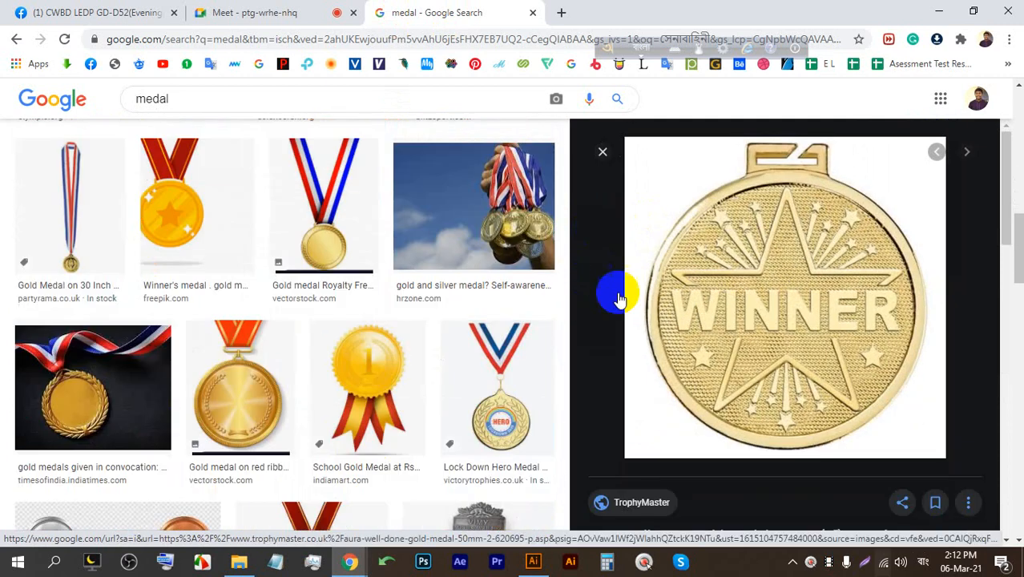
pyautogui.scroll(-3, 617, 290)
pyautogui.scroll(-1, 594, 267)
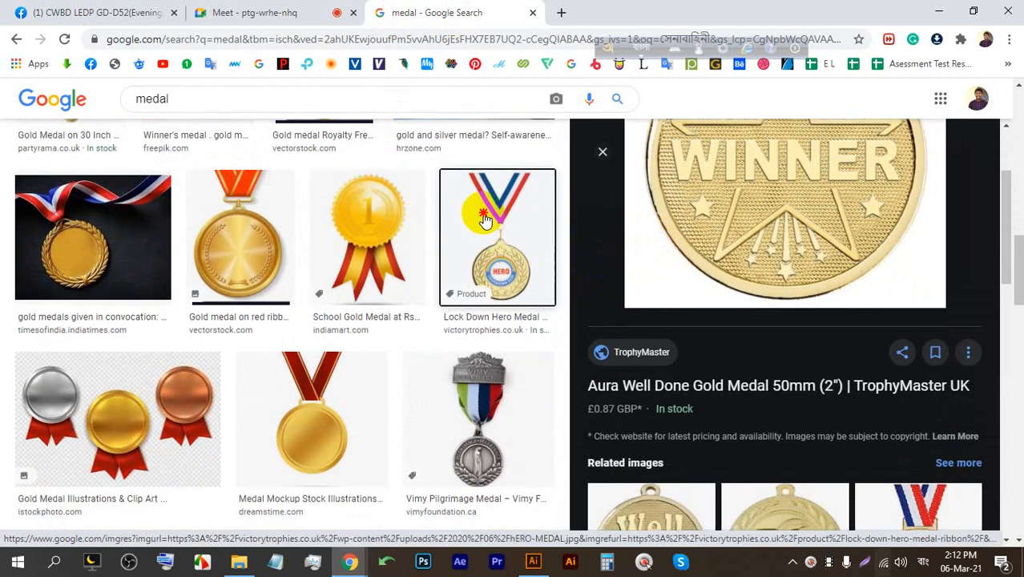
pyautogui.click(495, 240)
pyautogui.scroll(-6, 389, 272)
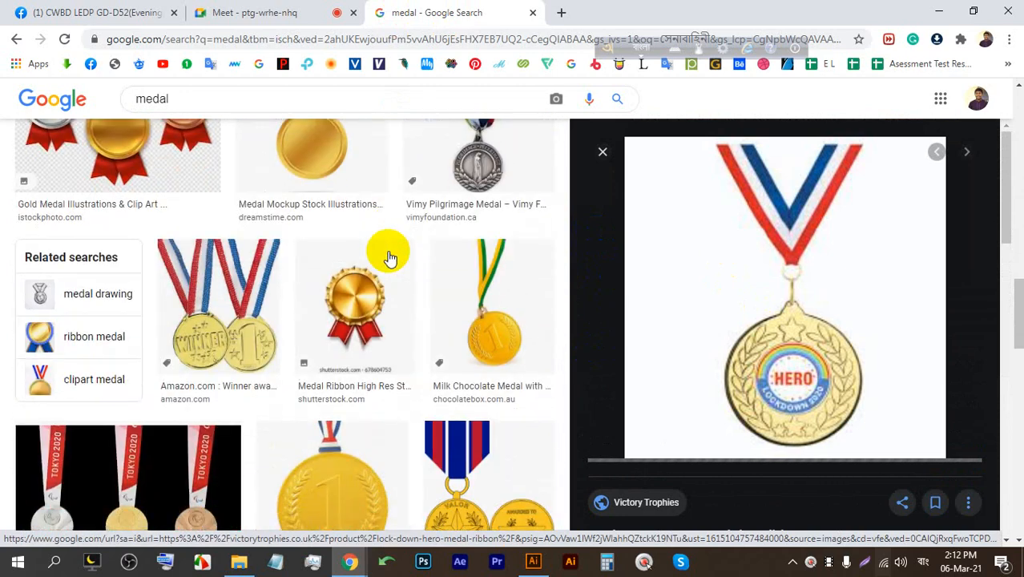
pyautogui.scroll(-4, 391, 262)
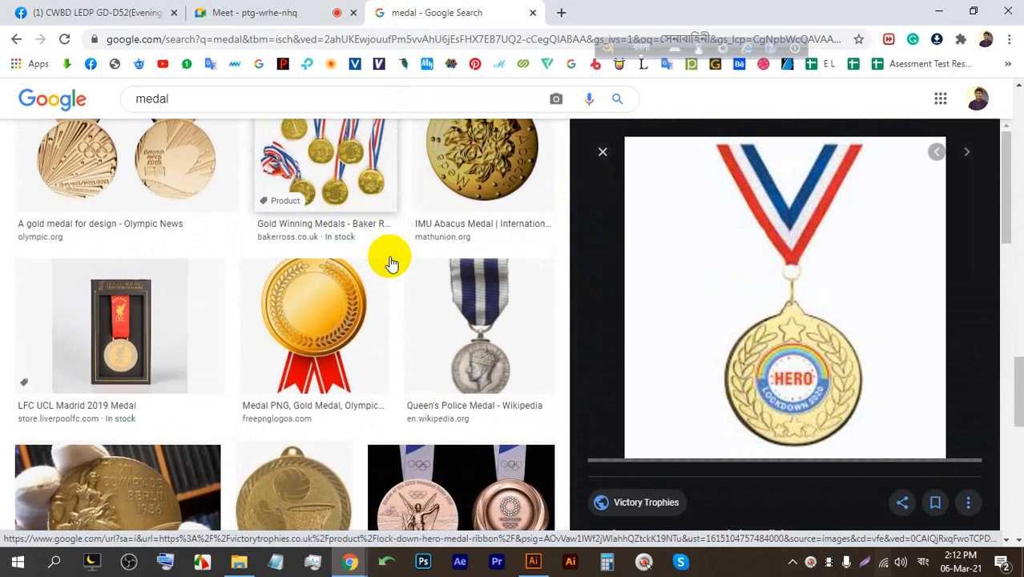
pyautogui.scroll(1, 393, 262)
pyautogui.scroll(-4, 393, 262)
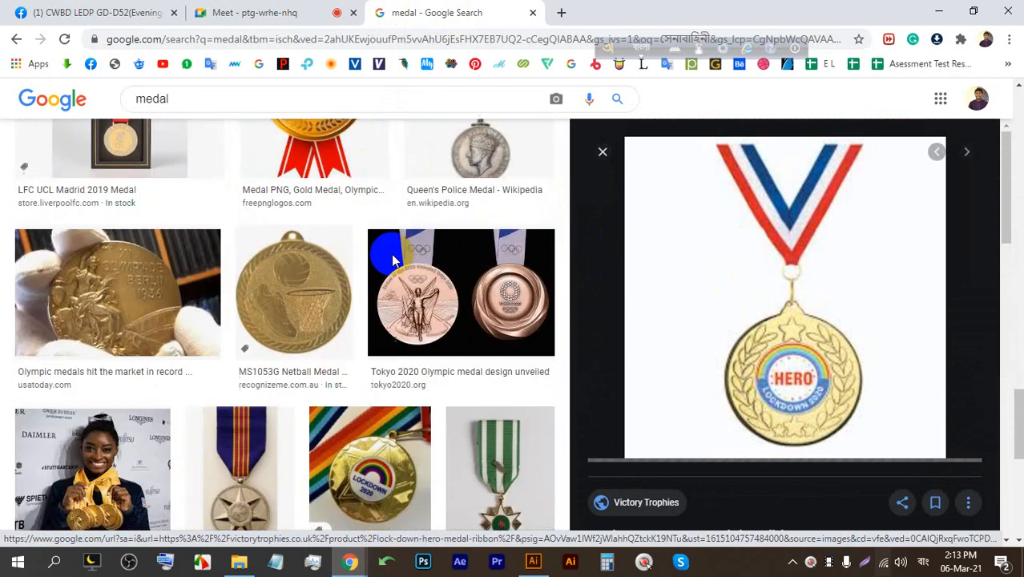
pyautogui.scroll(-1, 393, 262)
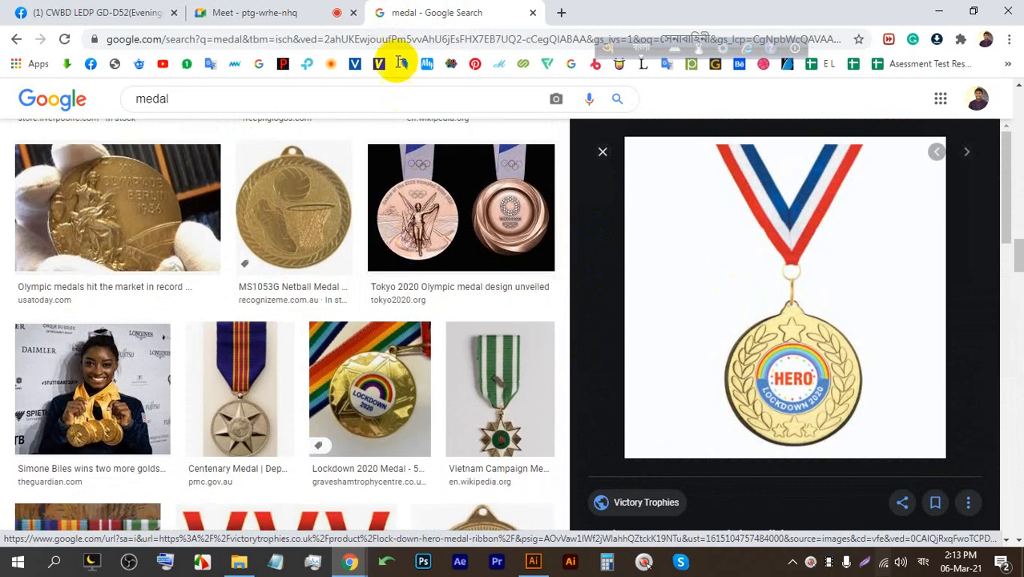
# Preview the Victory Medal 70mm image.
pyautogui.click(333, 11)
pyautogui.click(423, 7)
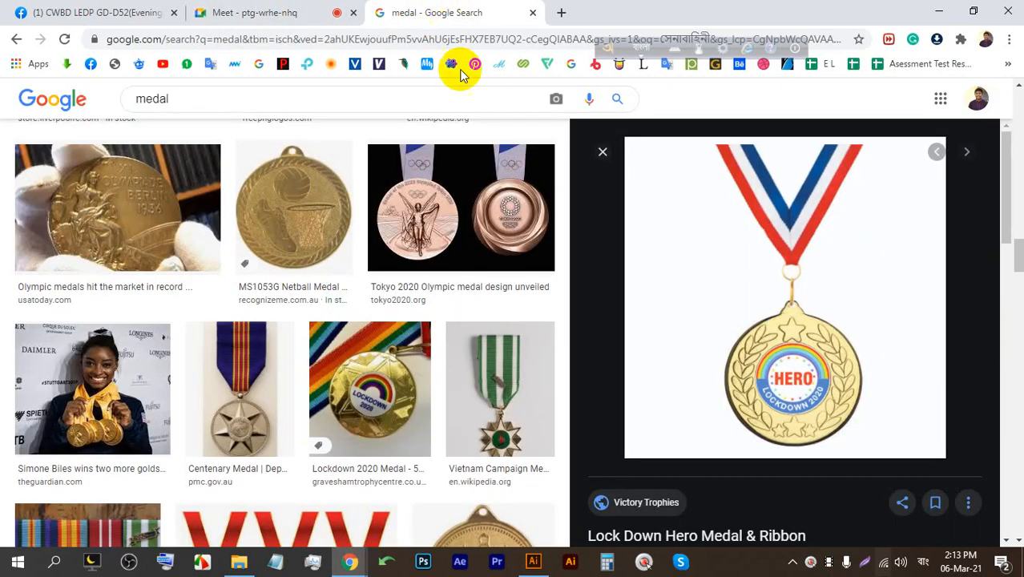
pyautogui.scroll(-3, 336, 274)
pyautogui.scroll(-1, 392, 343)
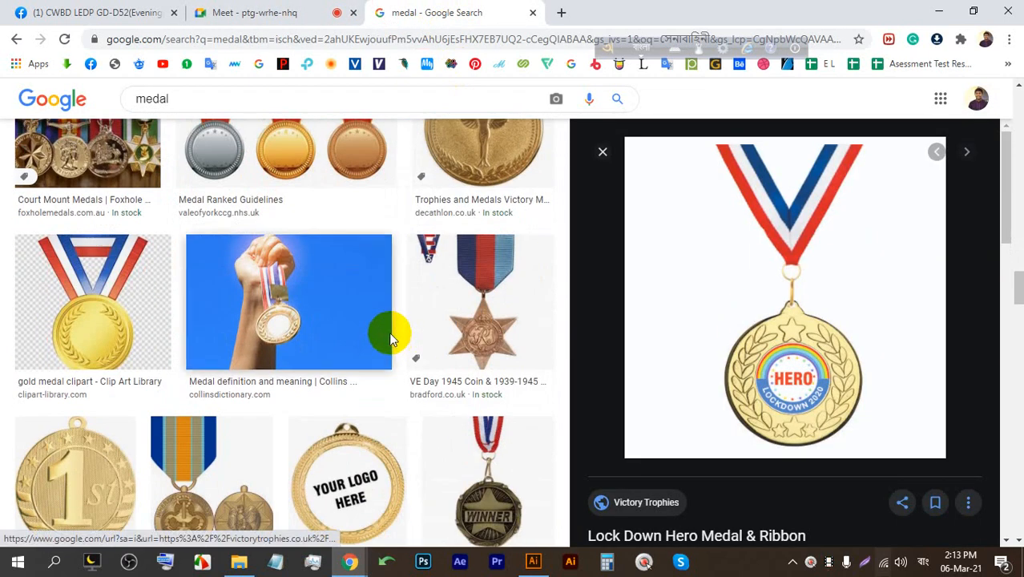
pyautogui.click(483, 168)
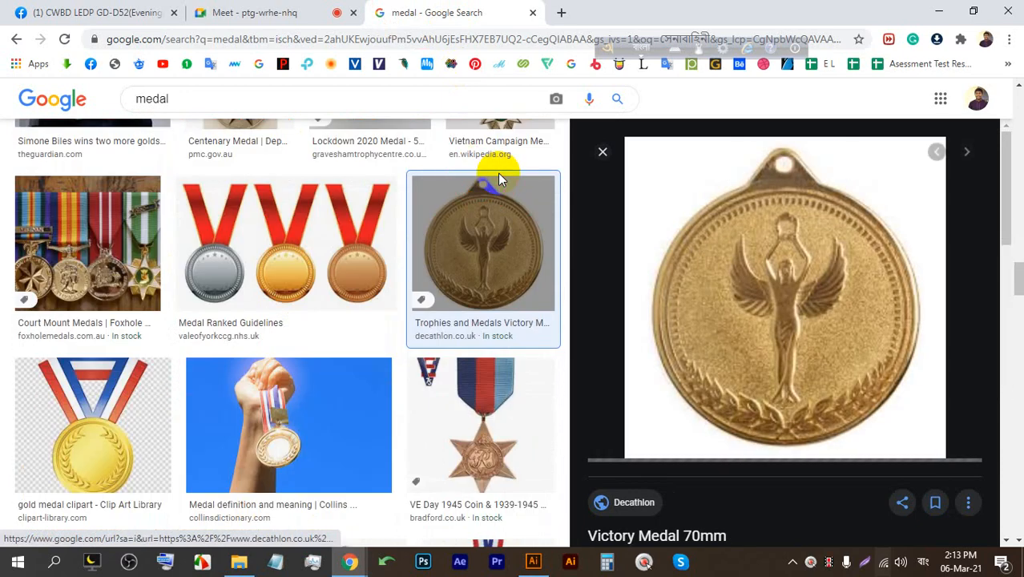
# Capture and annotate the Victory medal preview, then return to the Google Meet call.
pyautogui.click(870, 561)
pyautogui.moveTo(970, 505); pyautogui.dragTo(621, 70)
pyautogui.click(986, 367)
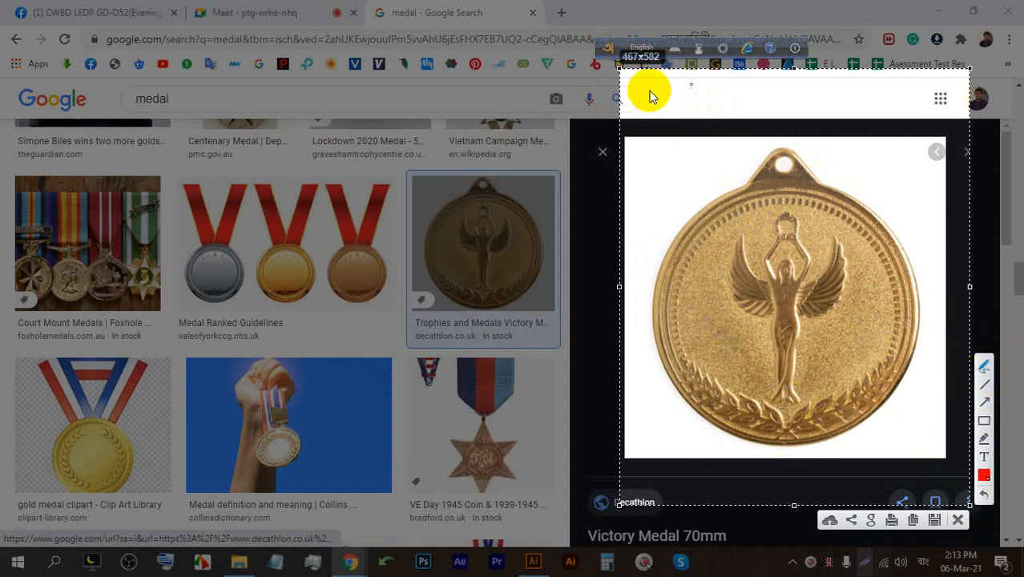
pyautogui.click(958, 519)
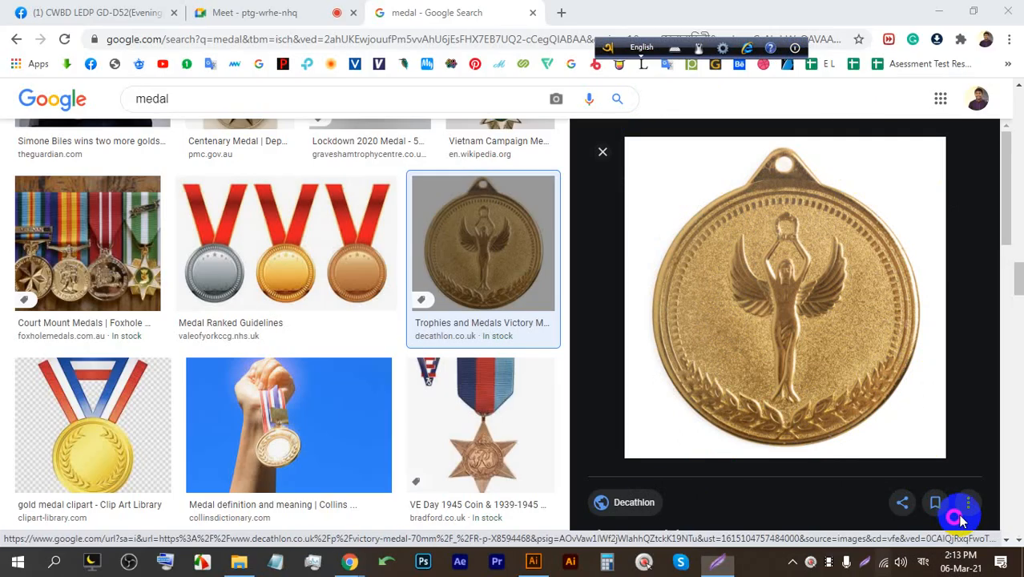
pyautogui.click(280, 16)
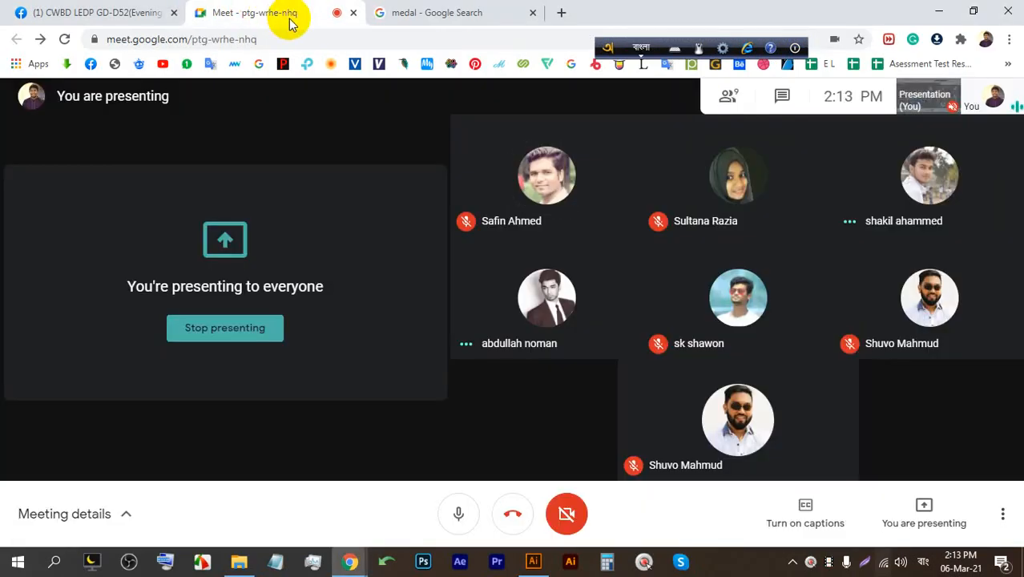
# Open logo.ai from the recent files on Illustrator's home screen.
pyautogui.click(532, 563)
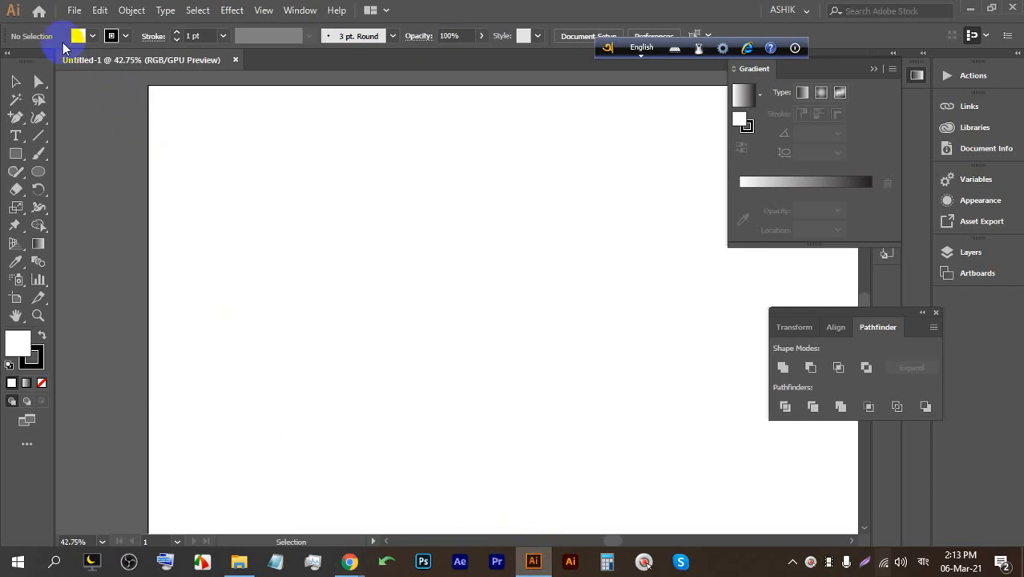
pyautogui.click(39, 13)
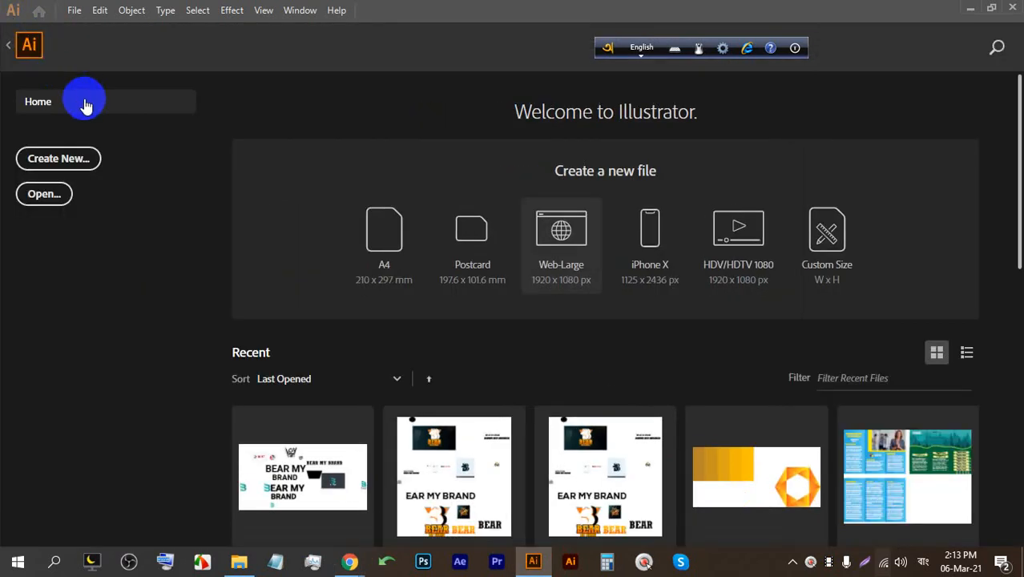
pyautogui.scroll(-3, 354, 217)
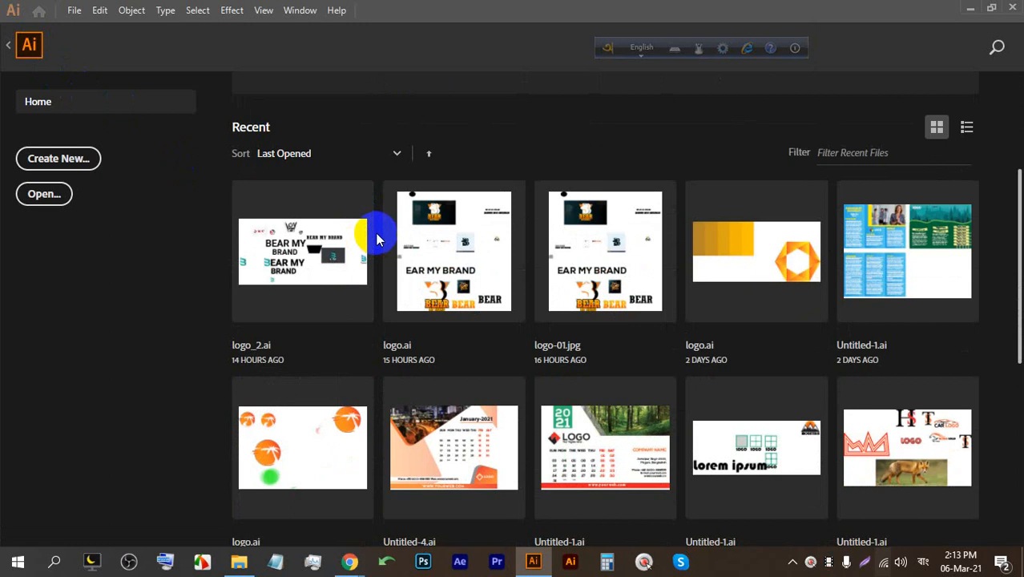
pyautogui.scroll(-2, 437, 316)
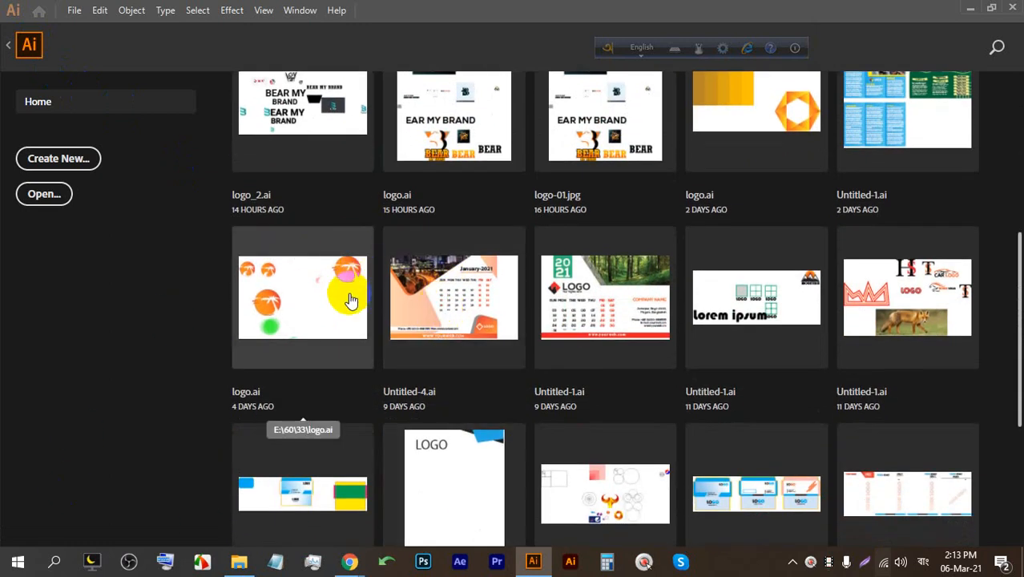
pyautogui.click(308, 305)
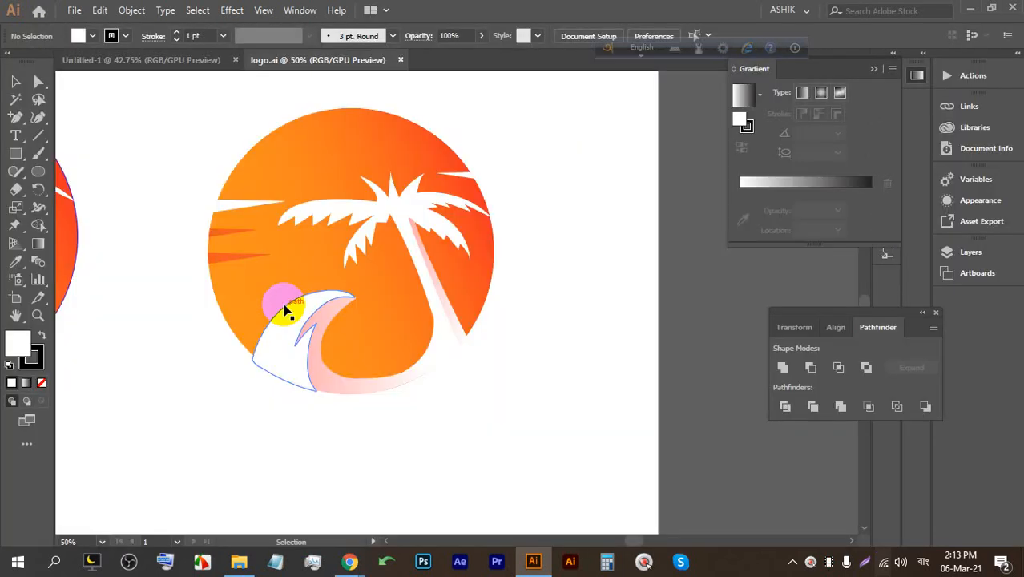
# Marquee-select the whole orange palm-tree logo group.
pyautogui.keyDown('alt'); pyautogui.scroll(-1, 533, 270); pyautogui.keyUp('alt')
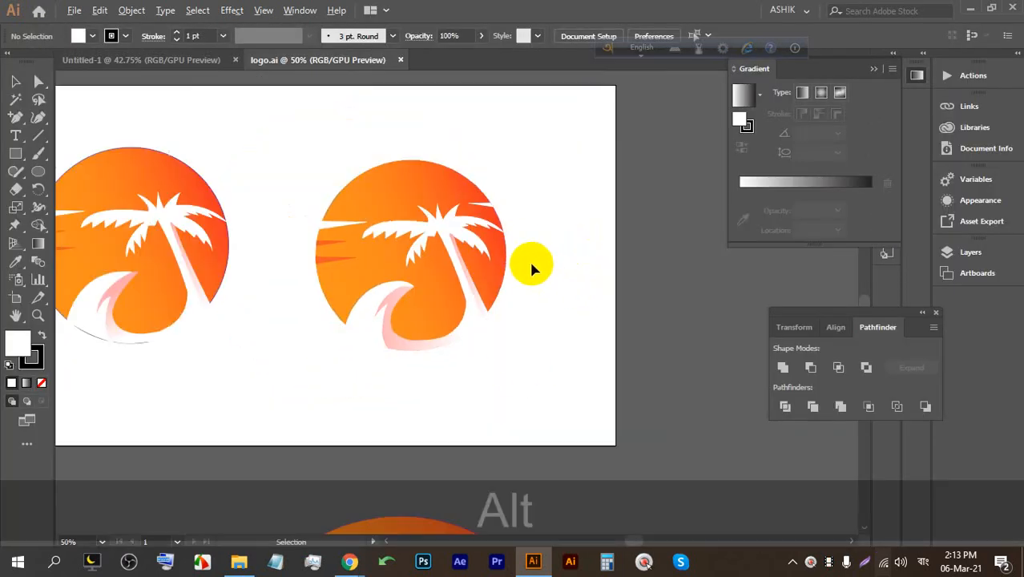
pyautogui.keyDown('alt'); pyautogui.scroll(1, 362, 197); pyautogui.keyUp('alt')
pyautogui.moveTo(686, 343); pyautogui.dragTo(288, 114)
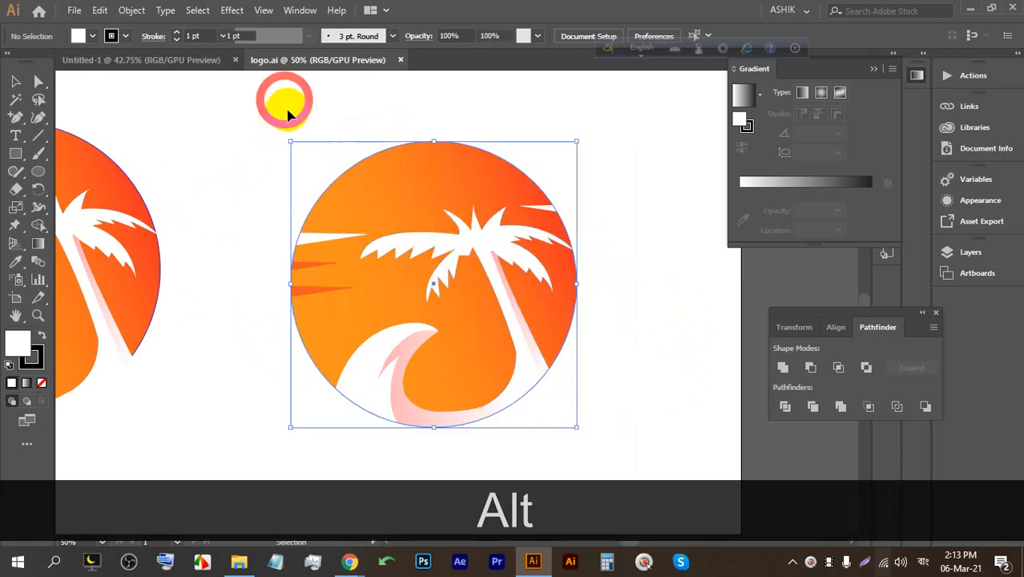
pyautogui.keyDown('alt'); pyautogui.scroll(-2, 529, 296); pyautogui.keyUp('alt')
# Pan the view so the logo sits left, then start an ellipse on the empty canvas beside it.
pyautogui.keyDown('alt'); pyautogui.scroll(1, 450, 230); pyautogui.keyUp('alt')
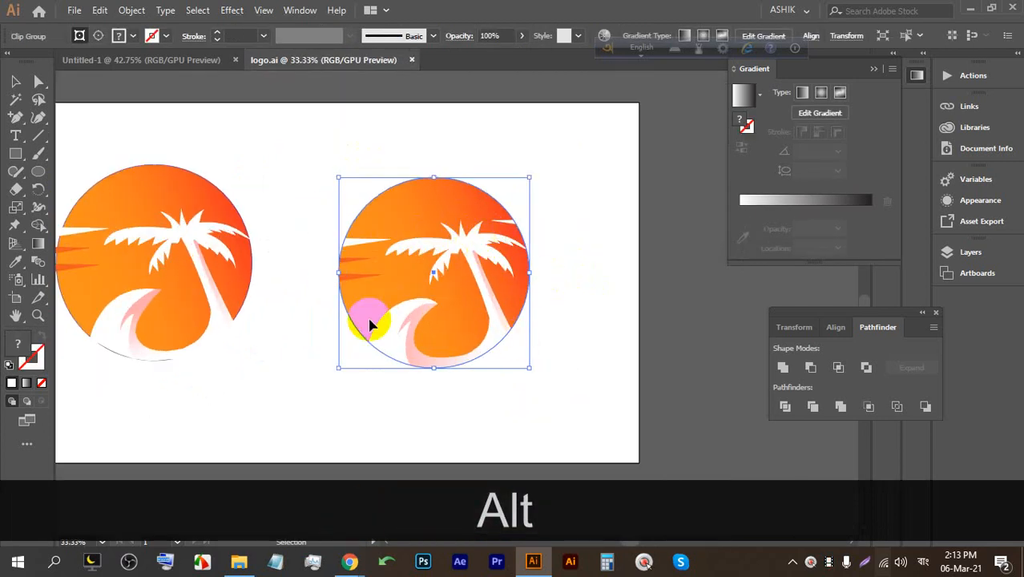
pyautogui.press('space')
pyautogui.moveTo(609, 228); pyautogui.dragTo(394, 212)
pyautogui.click(39, 171)
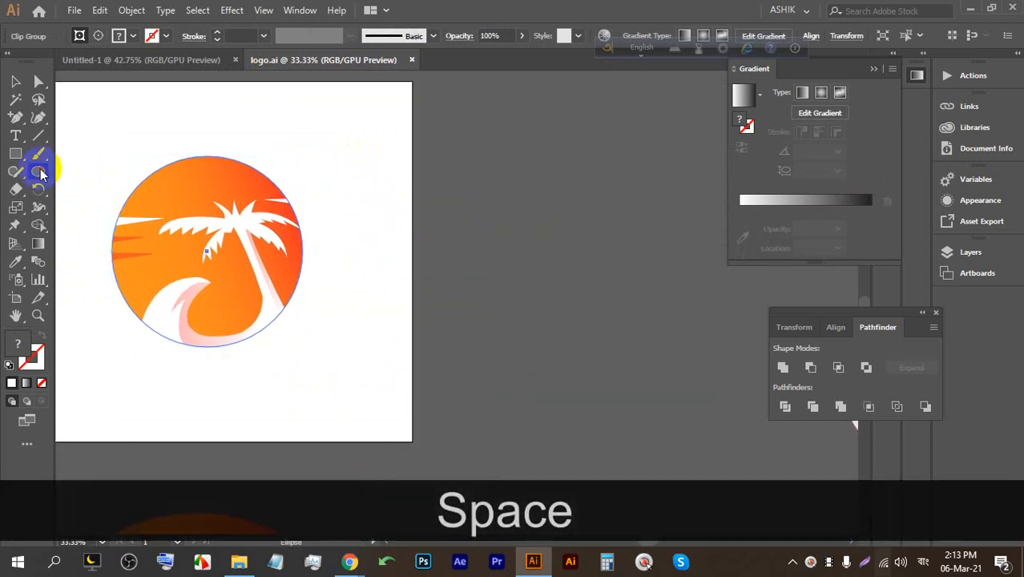
pyautogui.click(487, 176)
# Enter Width 2in and Height 2in for the circle and confirm.
pyautogui.write('2পস')
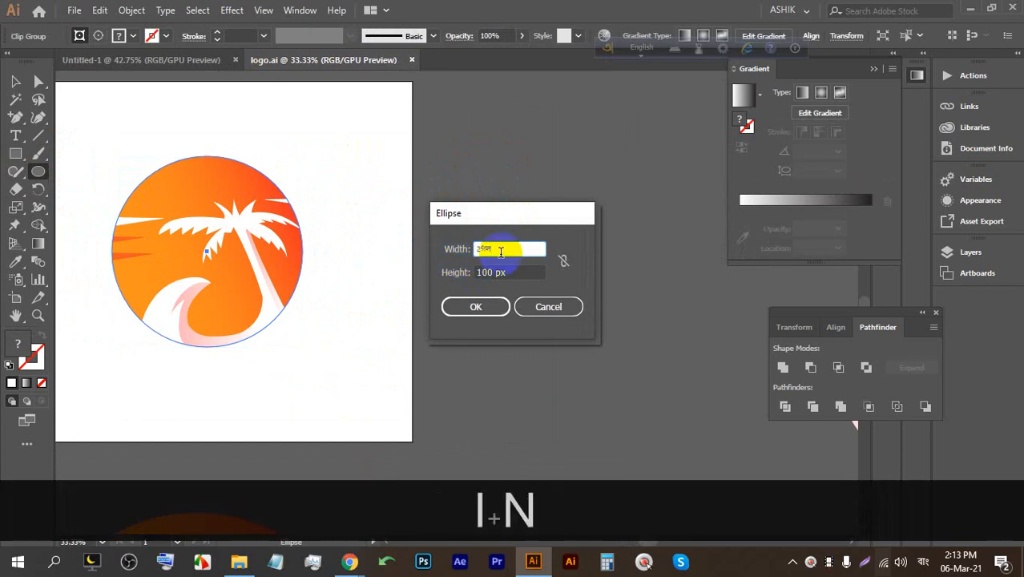
pyautogui.click(644, 52)
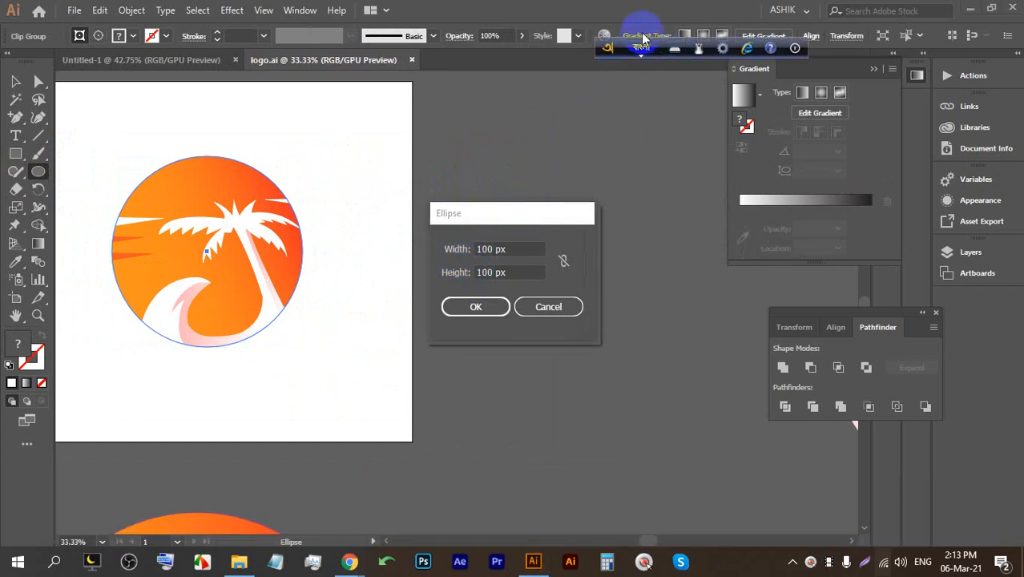
pyautogui.click(433, 241)
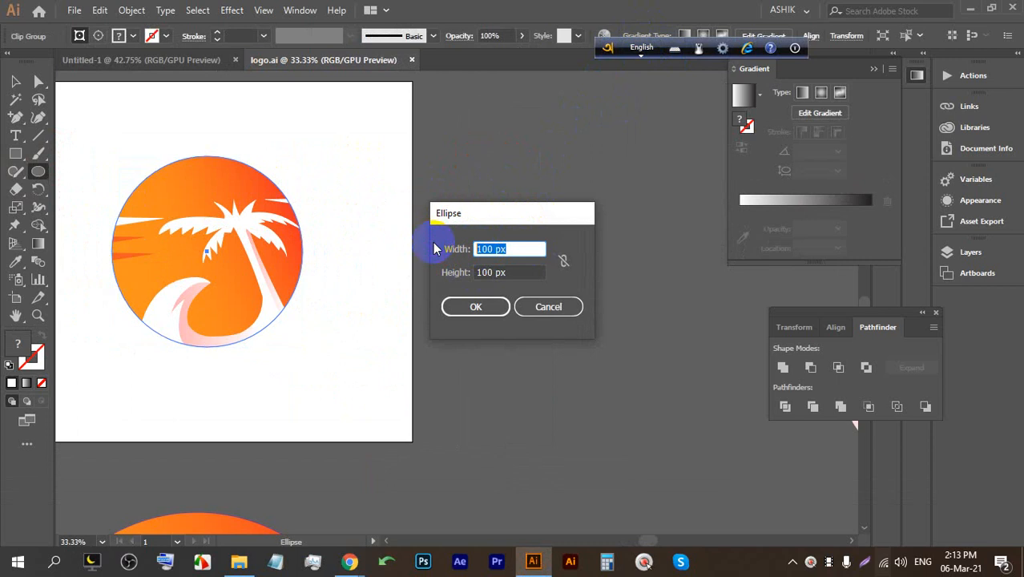
pyautogui.write('2in')
pyautogui.click(532, 273)
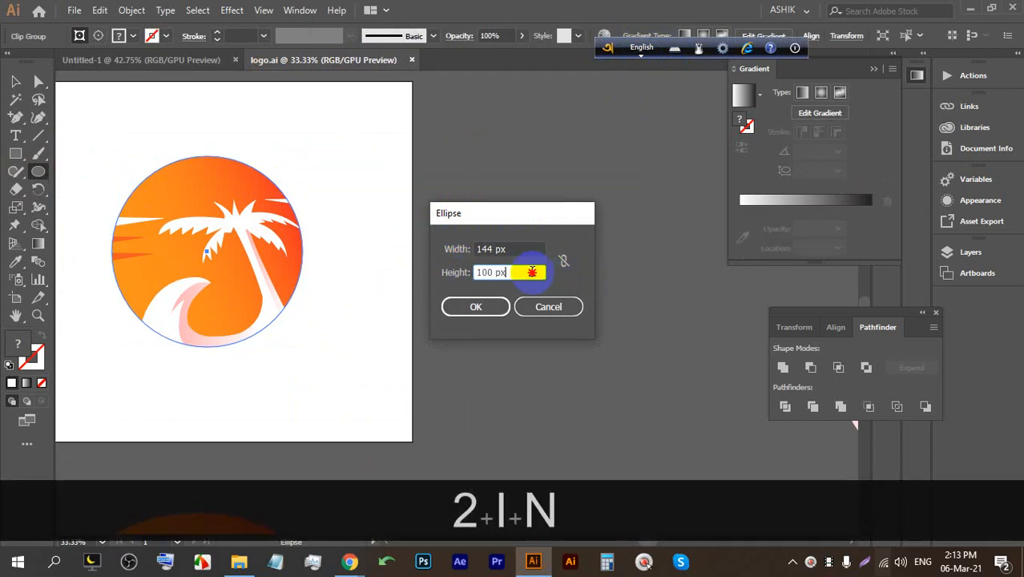
pyautogui.write('i')
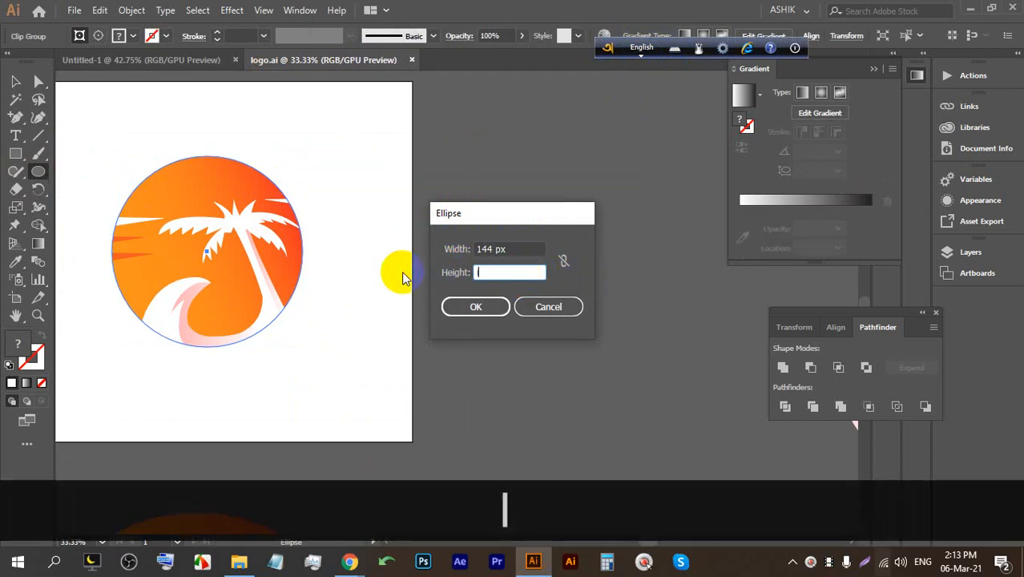
pyautogui.press('BackSpace')
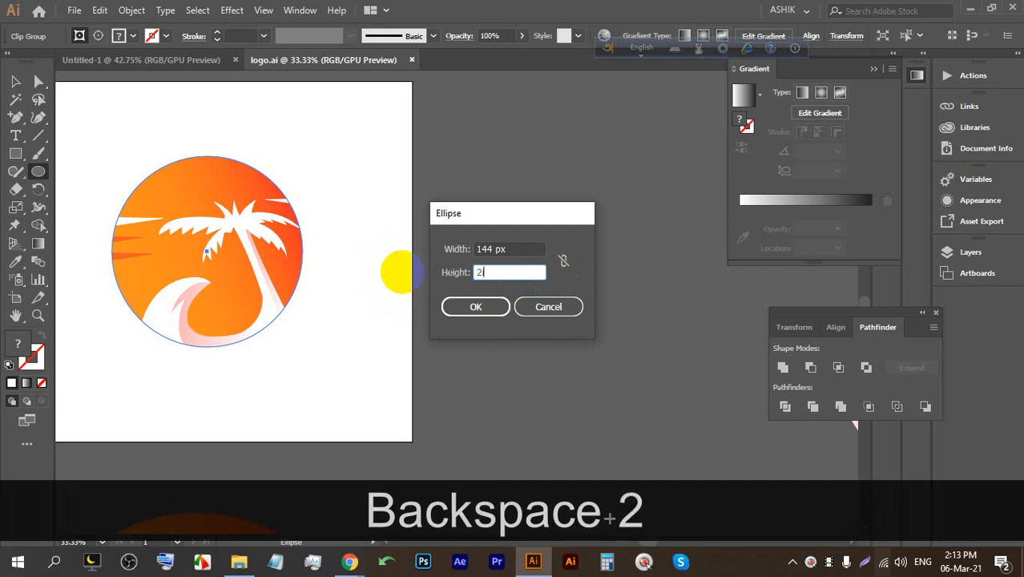
pyautogui.write('in')
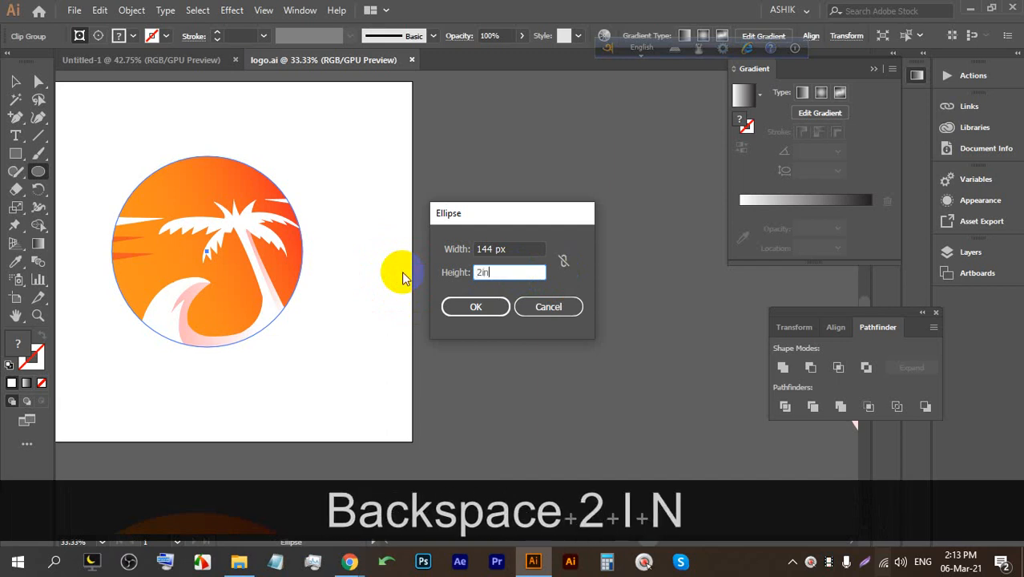
pyautogui.click(489, 308)
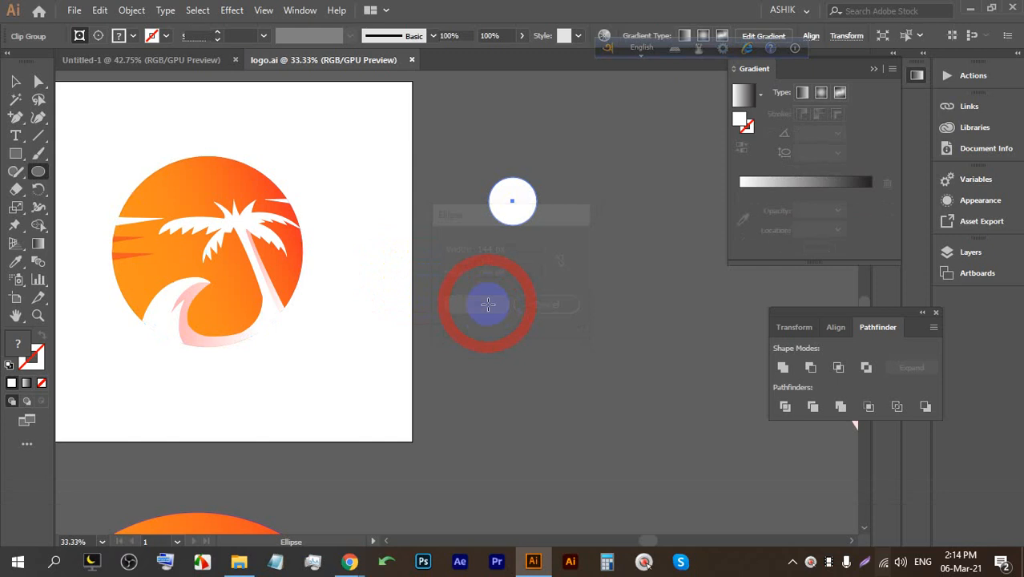
# Alt-drag a copy of the palm-tree logo onto the white circle and Shift-scale it to fit.
pyautogui.click(15, 81)
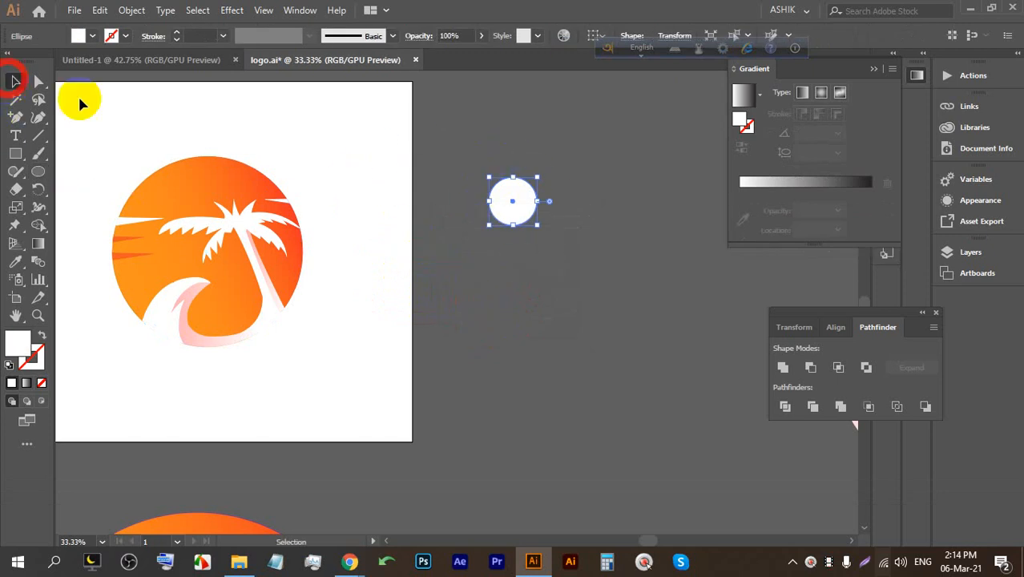
pyautogui.click(526, 320)
pyautogui.moveTo(178, 201); pyautogui.dragTo(497, 257)
pyautogui.moveTo(637, 356); pyautogui.dragTo(531, 224)
pyautogui.scroll(3, 545, 201)
pyautogui.moveTo(210, 190); pyautogui.dragTo(367, 183)
pyautogui.moveTo(452, 359); pyautogui.dragTo(424, 326)
# Align the logo copy with the circle, bring it forward with Ctrl+], and inspect the result.
pyautogui.moveTo(340, 265); pyautogui.dragTo(351, 266)
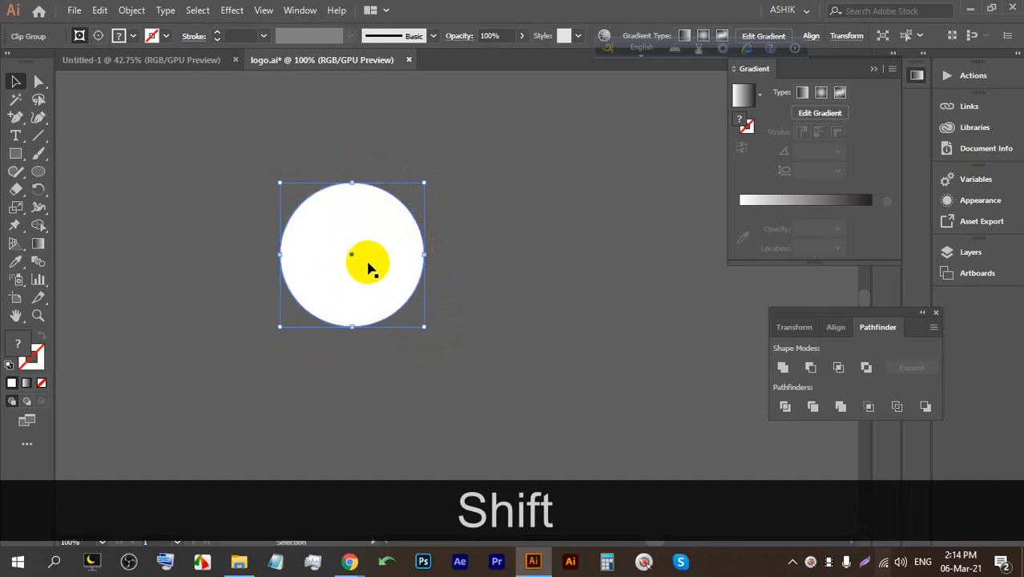
pyautogui.hotkey('ctrl', ']')
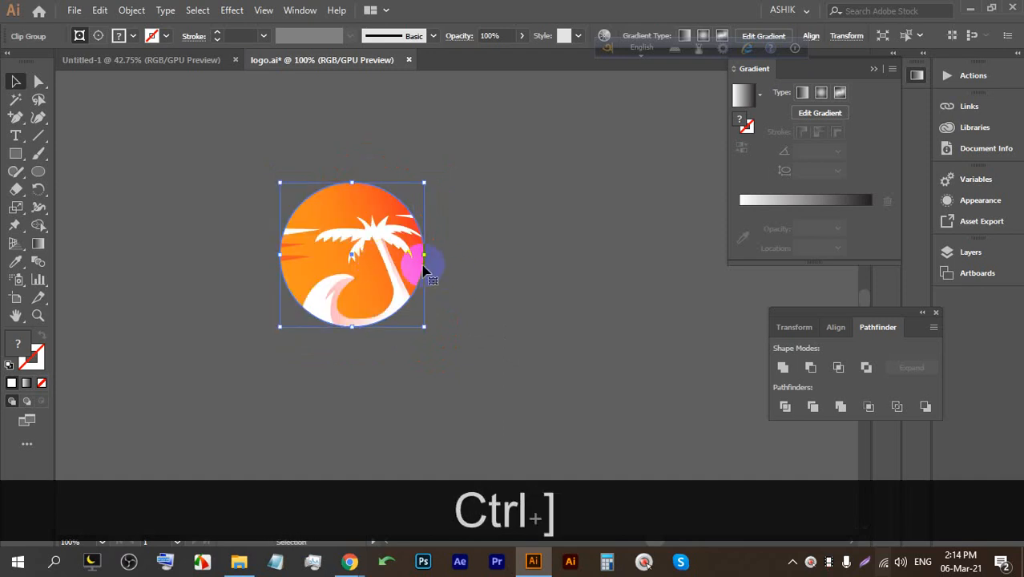
pyautogui.click(471, 253)
pyautogui.scroll(3, 385, 212)
pyautogui.scroll(-1, 334, 165)
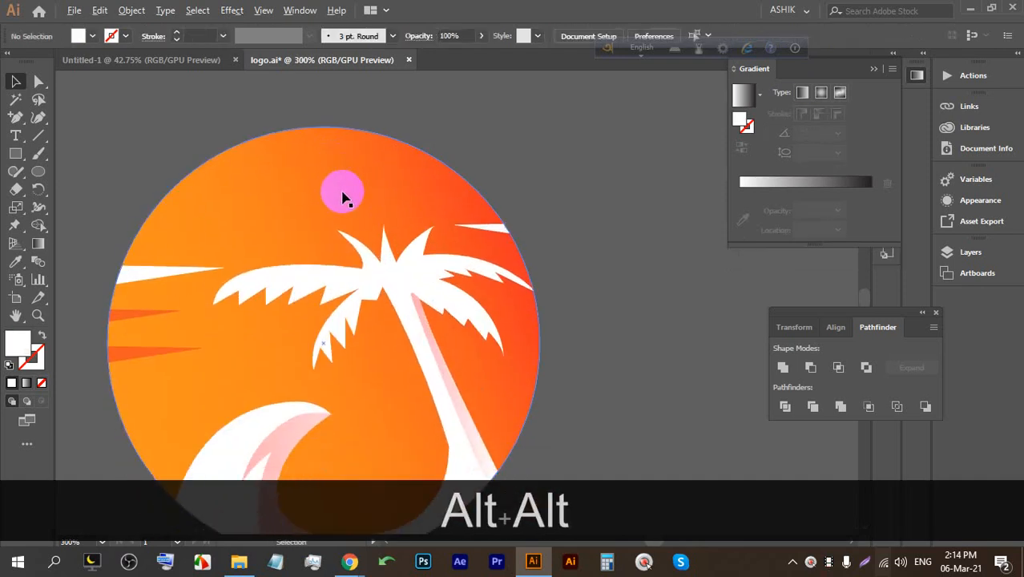
pyautogui.scroll(-1, 368, 117)
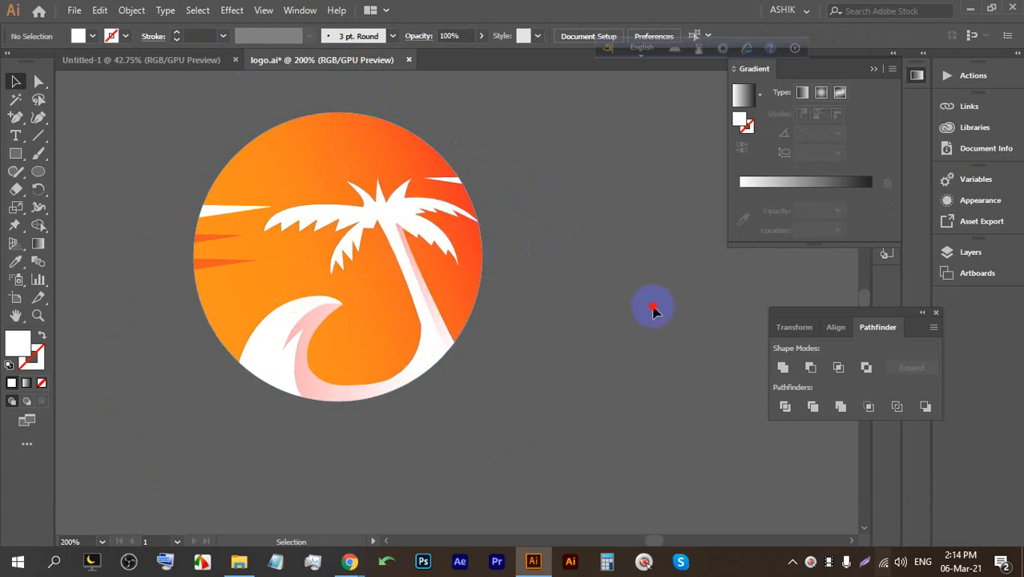
pyautogui.click(354, 558)
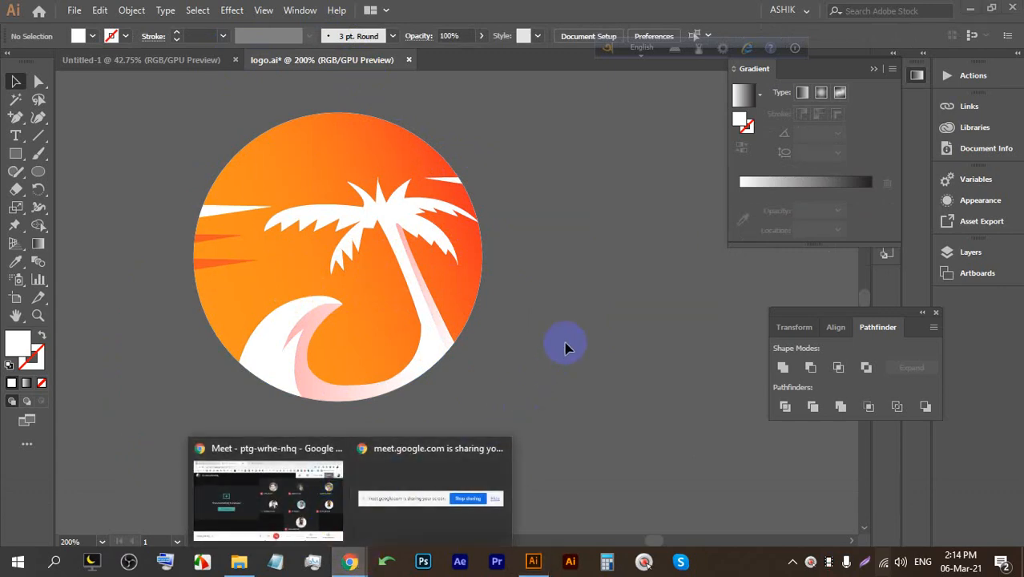
# Capture the Victory Medal 70mm preview with Lightshot and draw red pen strokes across the medal.
pyautogui.click(268, 475)
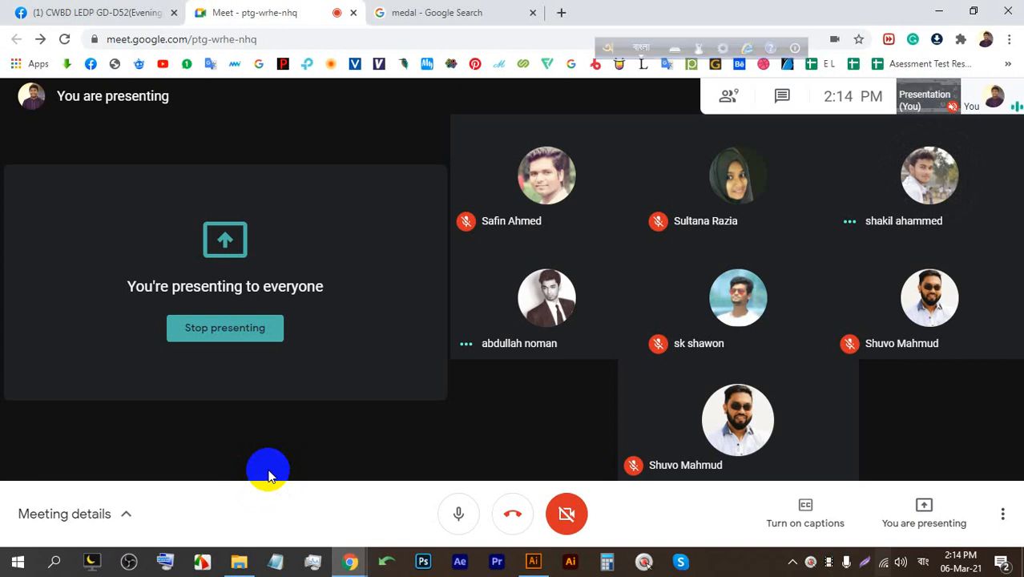
pyautogui.click(453, 10)
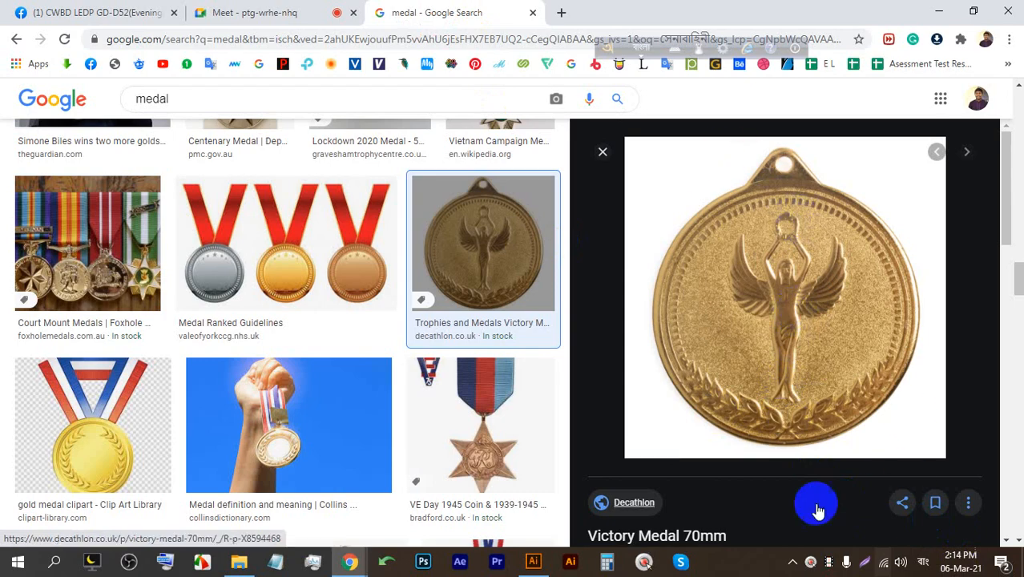
pyautogui.click(865, 561)
pyautogui.moveTo(956, 497); pyautogui.dragTo(622, 7)
pyautogui.click(967, 351)
pyautogui.moveTo(869, 322)
pyautogui.mouseDown()
pyautogui.moveTo(861, 353)
pyautogui.moveTo(855, 321)
pyautogui.mouseUp()
pyautogui.moveTo(704, 315)
pyautogui.mouseDown()
pyautogui.moveTo(735, 375)
pyautogui.moveTo(693, 320)
pyautogui.moveTo(716, 327)
pyautogui.moveTo(735, 380)
pyautogui.mouseUp()
pyautogui.moveTo(694, 203)
pyautogui.mouseDown()
pyautogui.moveTo(969, 291)
pyautogui.moveTo(975, 381)
pyautogui.moveTo(863, 339)
pyautogui.moveTo(957, 494)
pyautogui.moveTo(758, 401)
pyautogui.moveTo(727, 328)
pyautogui.mouseUp()
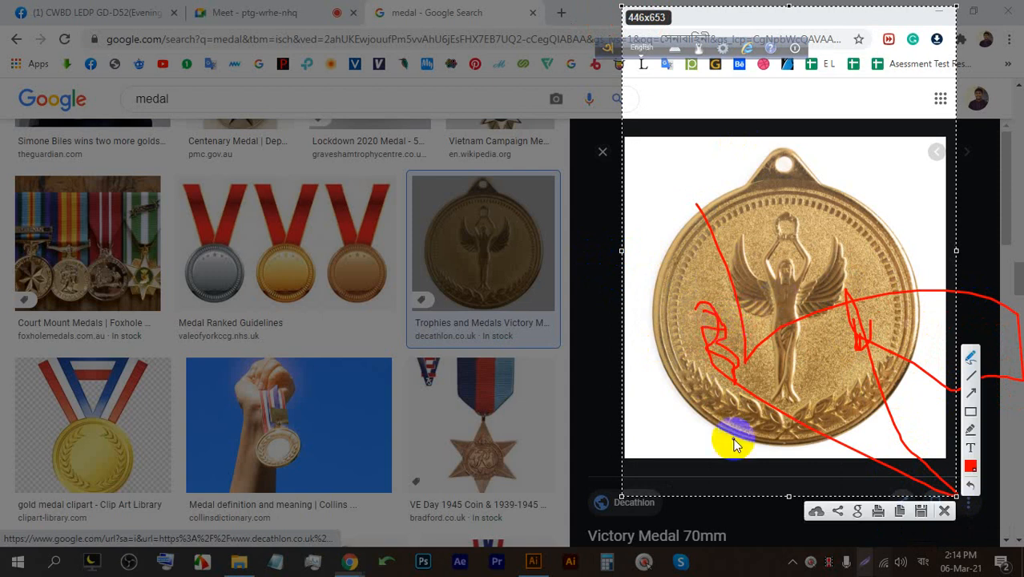
pyautogui.click(944, 511)
# Return to the Google Meet call tab.
pyautogui.click(280, 11)
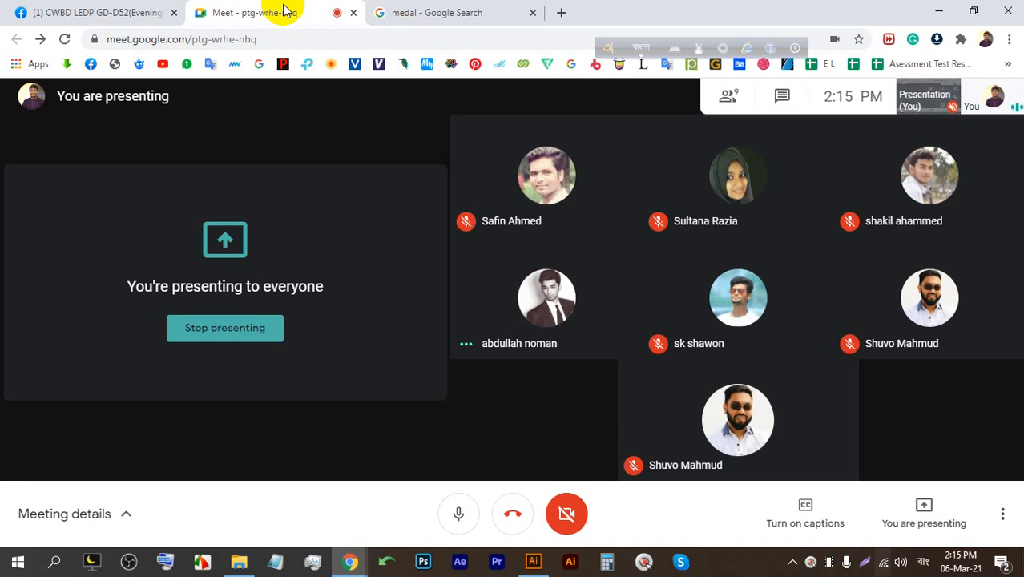
# Glance at the Facebook group tab, then bring logo.ai forward and check the palm-tree logo group.
pyautogui.click(103, 12)
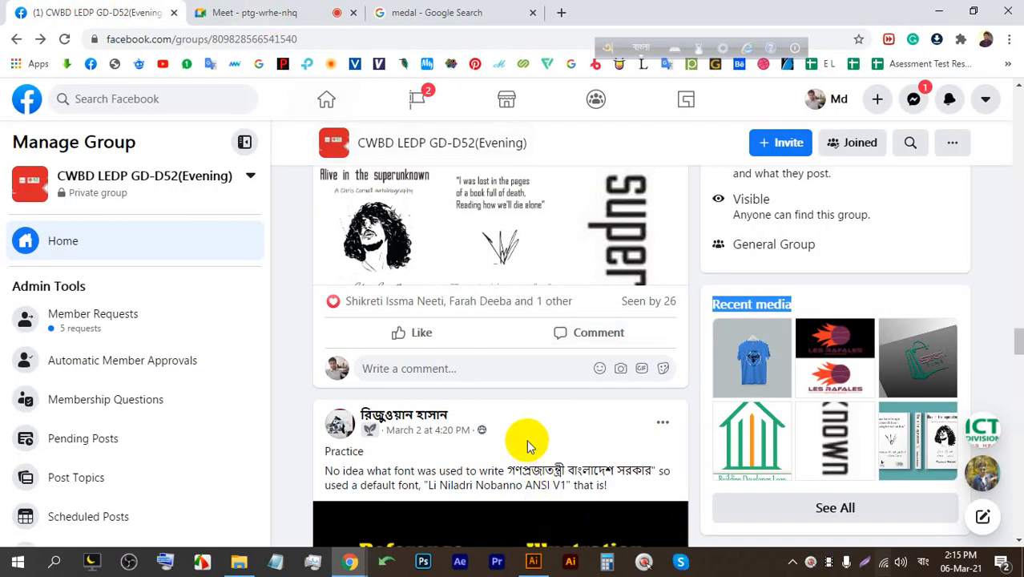
pyautogui.scroll(5, 531, 401)
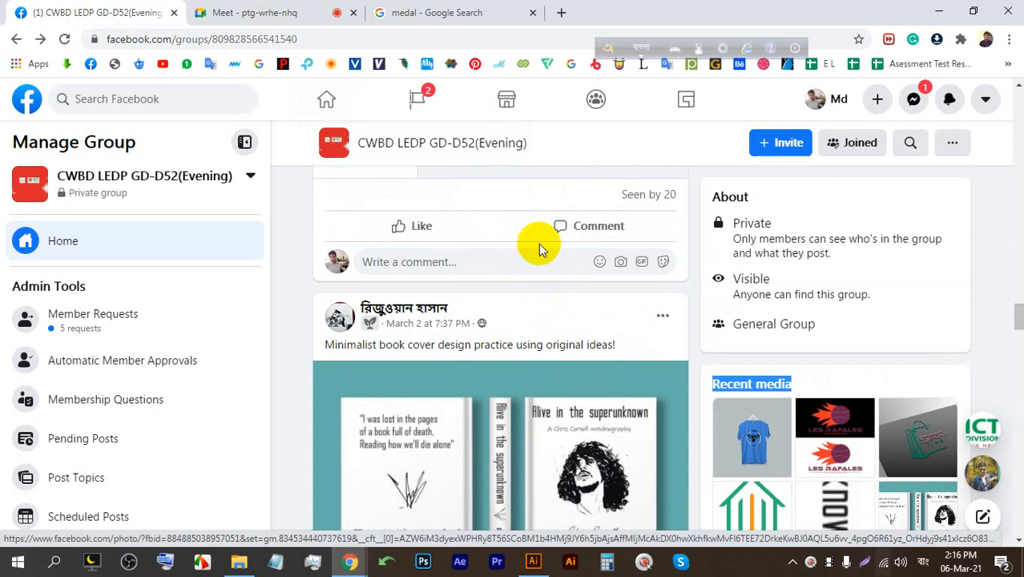
pyautogui.click(290, 10)
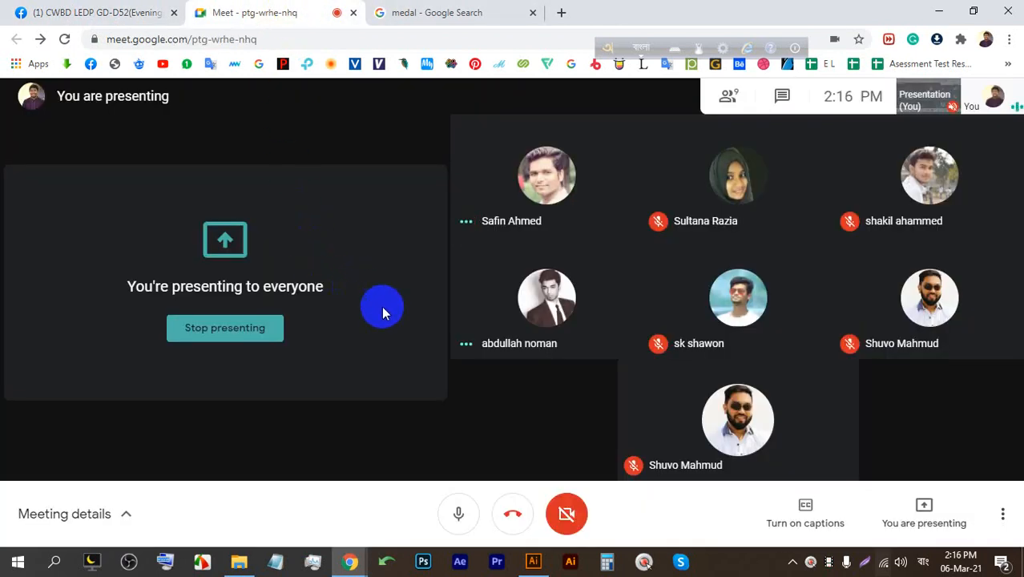
pyautogui.moveTo(537, 566)
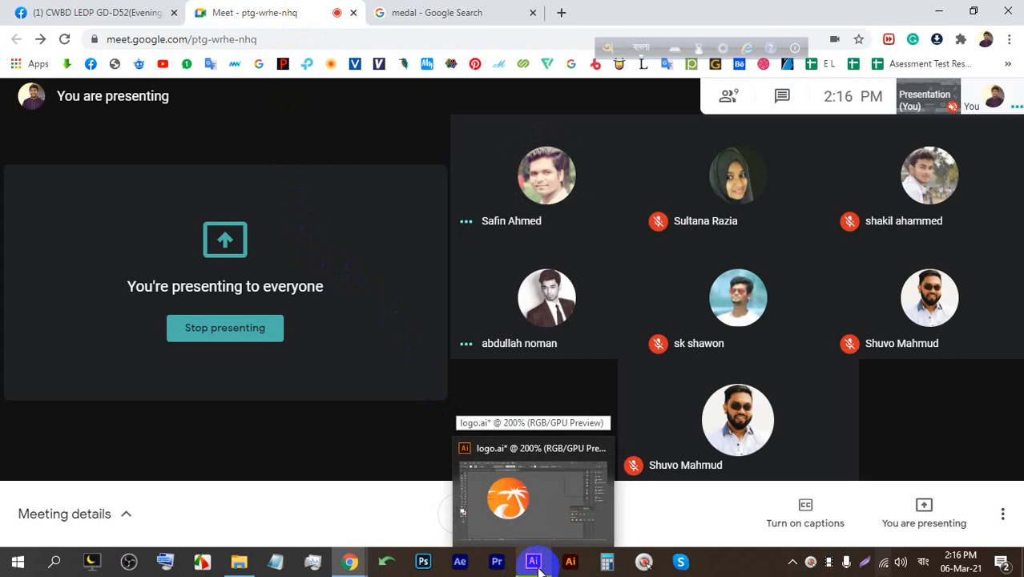
pyautogui.click(535, 563)
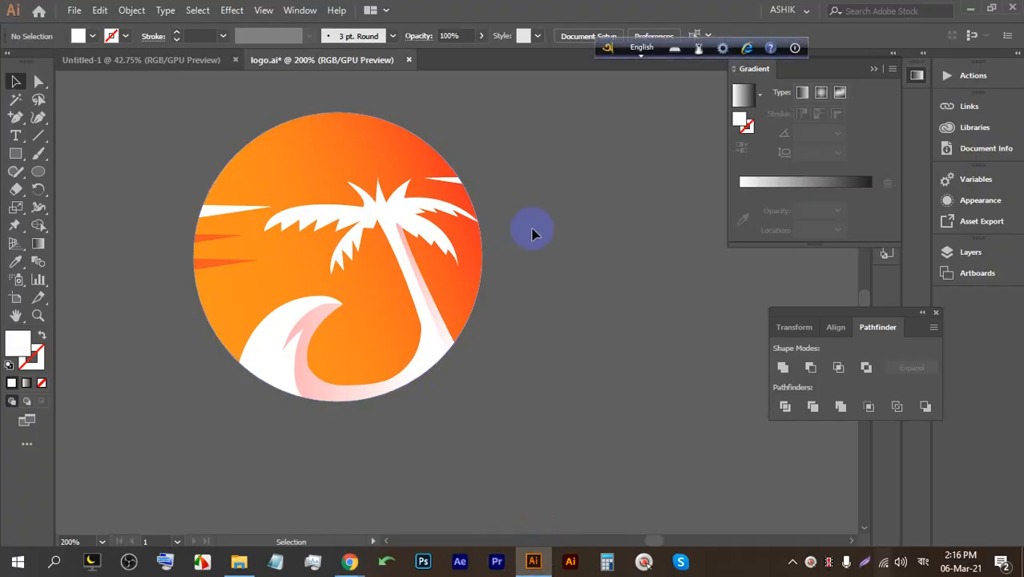
pyautogui.click(551, 225)
pyautogui.click(362, 191)
pyautogui.click(595, 228)
pyautogui.click(316, 126)
pyautogui.click(586, 188)
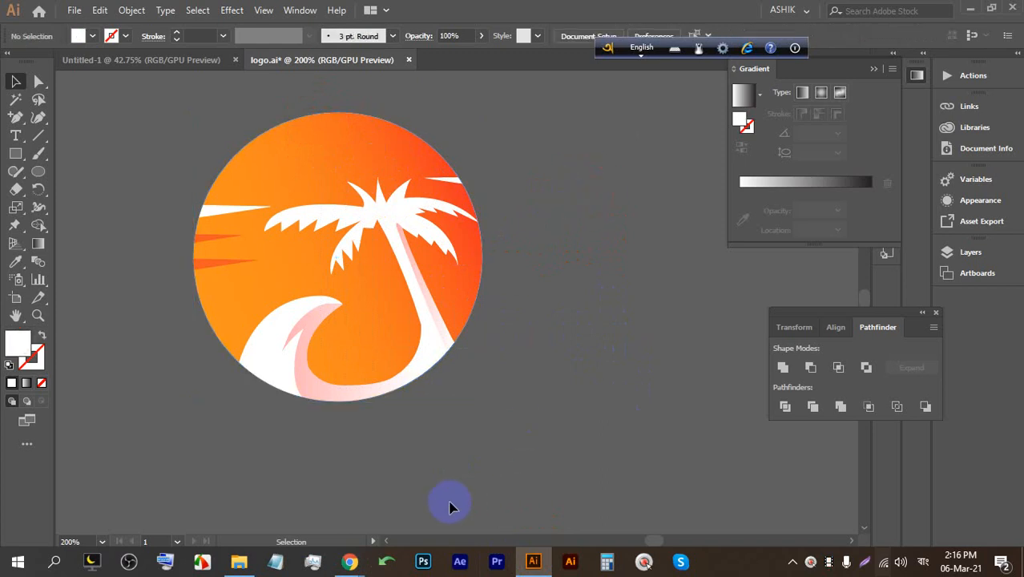
# Back in the Meet call, admit the person waiting to join.
pyautogui.click(311, 486)
pyautogui.click(504, 12)
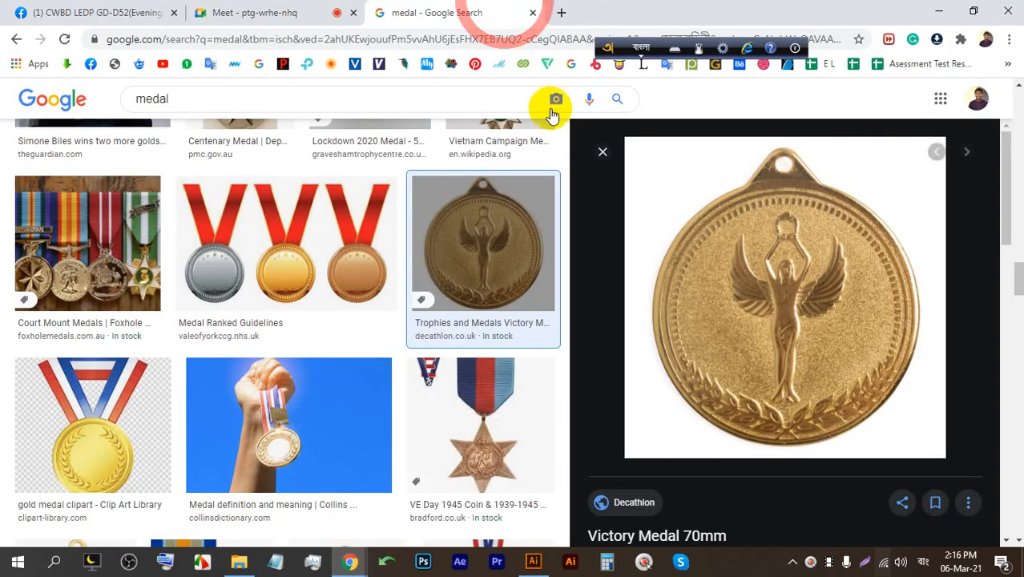
pyautogui.click(258, 13)
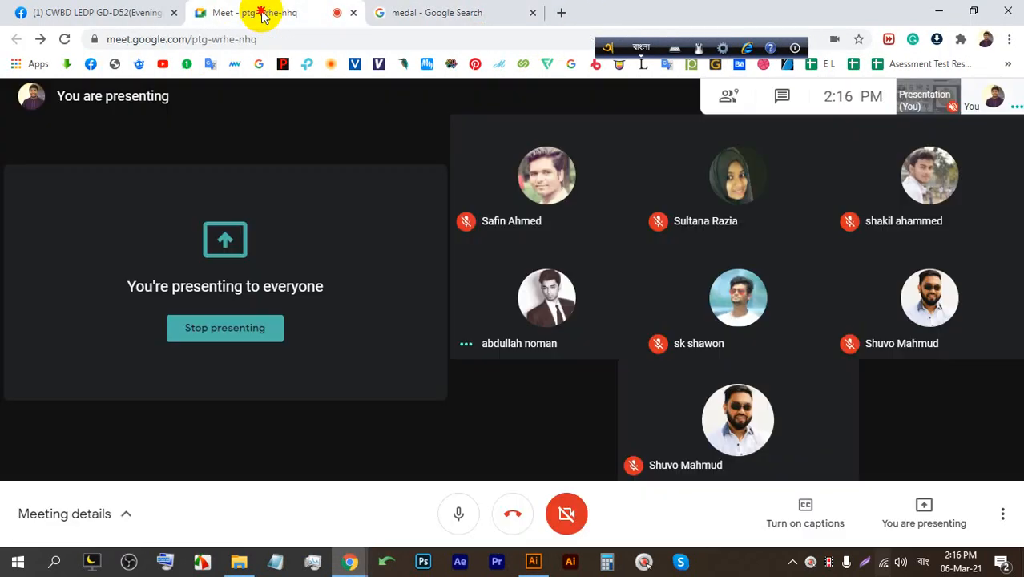
pyautogui.click(403, 8)
pyautogui.click(258, 12)
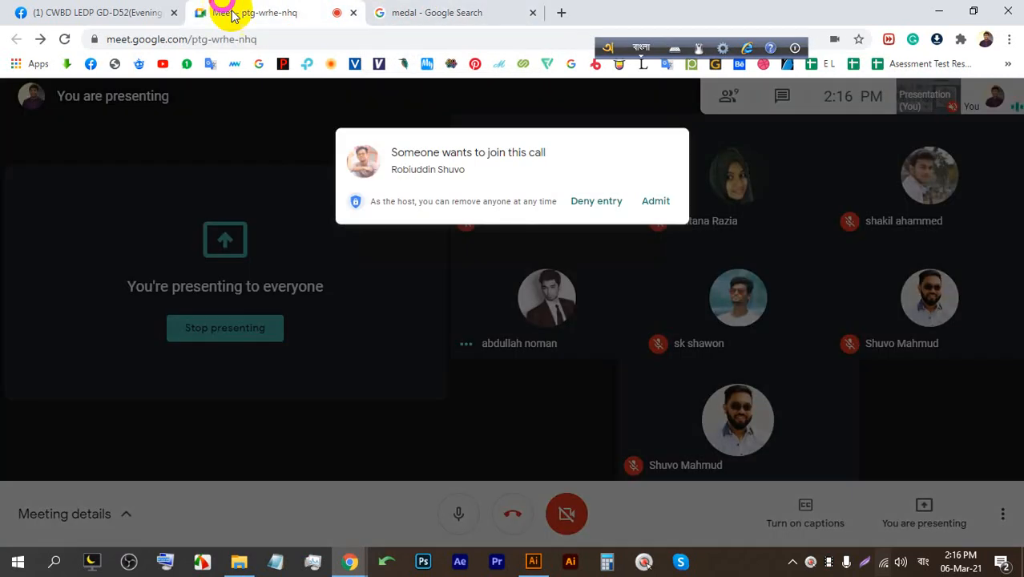
pyautogui.click(668, 176)
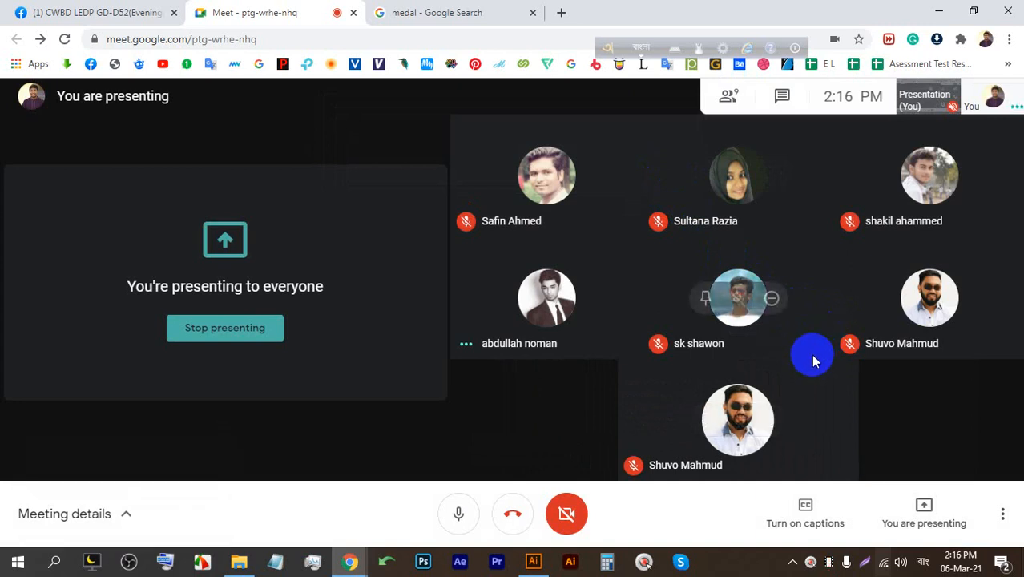
# Return to the logo.ai document in Illustrator.
pyautogui.click(545, 564)
pyautogui.moveTo(540, 566)
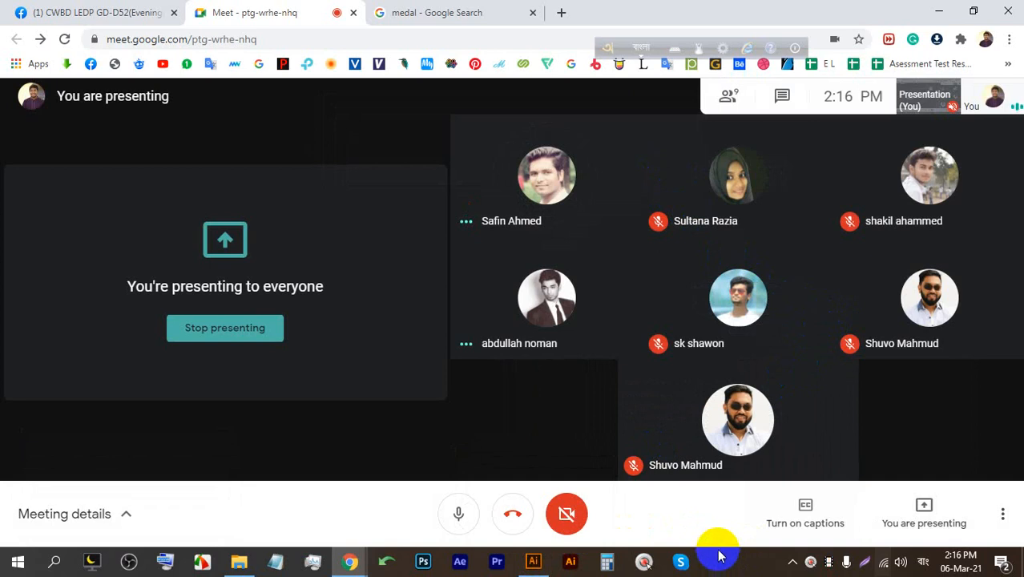
pyautogui.click(531, 556)
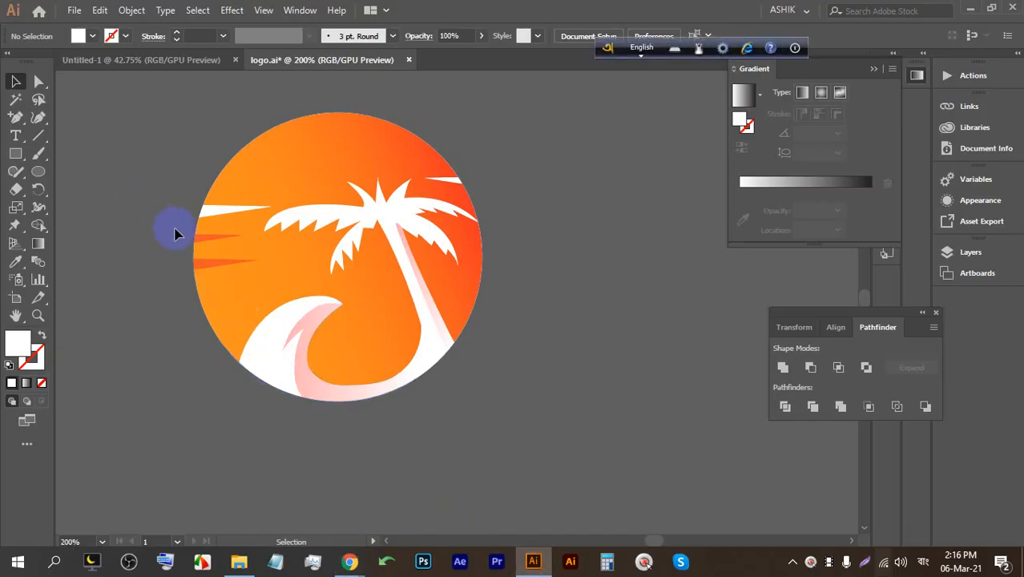
# Draw an ellipse below the logo circle and give it a tan swatch fill.
pyautogui.scroll(-2, 178, 233)
pyautogui.click(38, 170)
pyautogui.moveTo(200, 355); pyautogui.dragTo(421, 514)
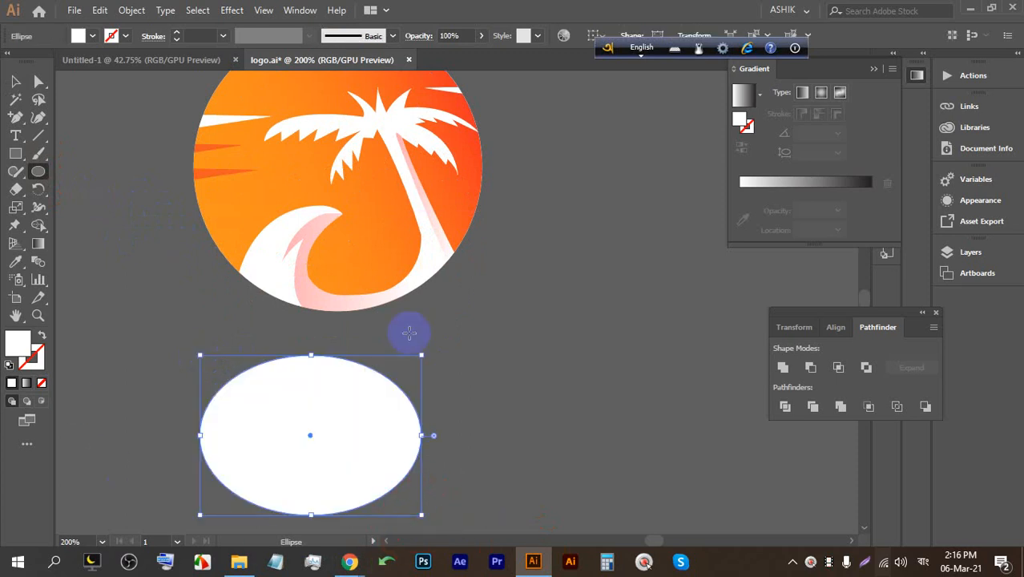
pyautogui.click(90, 36)
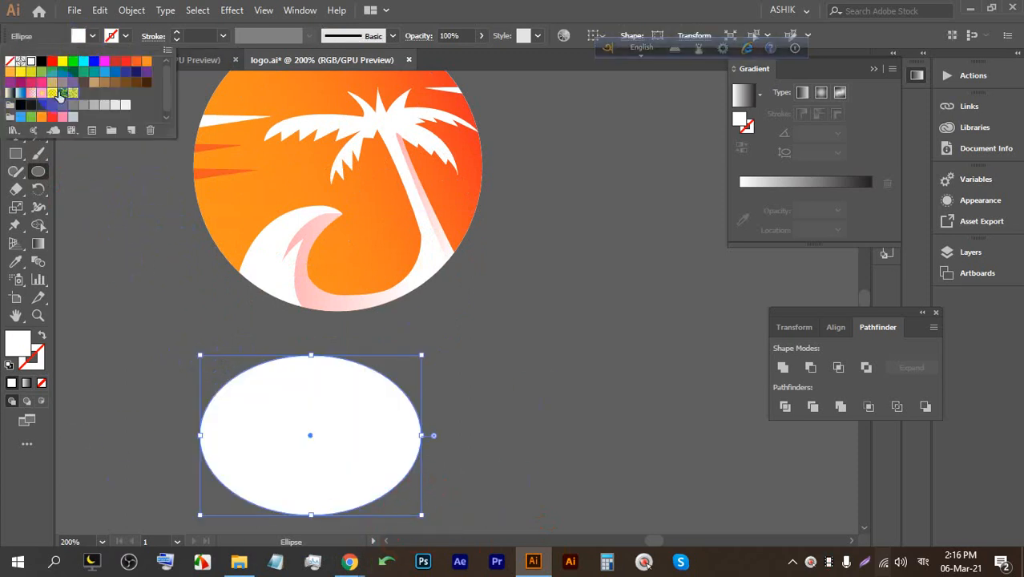
pyautogui.click(60, 95)
pyautogui.click(91, 84)
pyautogui.click(92, 78)
# Select and deselect the tan ellipse repeatedly to check its fill and placement.
pyautogui.click(27, 81)
pyautogui.click(522, 362)
pyautogui.click(222, 372)
pyautogui.click(447, 395)
pyautogui.click(247, 394)
pyautogui.click(473, 402)
pyautogui.scroll(1, 507, 393)
pyautogui.scroll(-1, 444, 310)
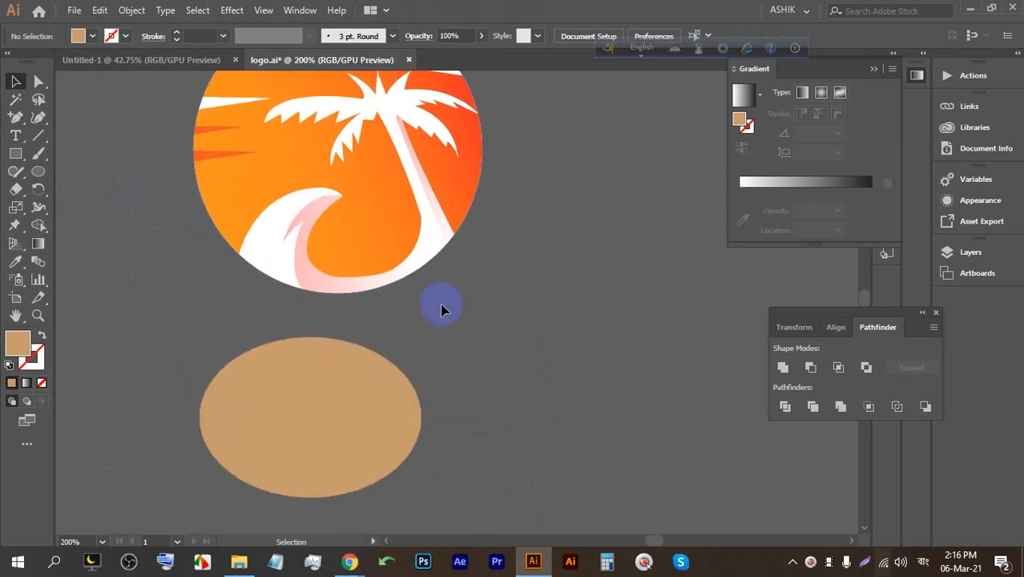
pyautogui.scroll(-1, 443, 310)
pyautogui.click(431, 317)
pyautogui.click(469, 327)
pyautogui.click(207, 273)
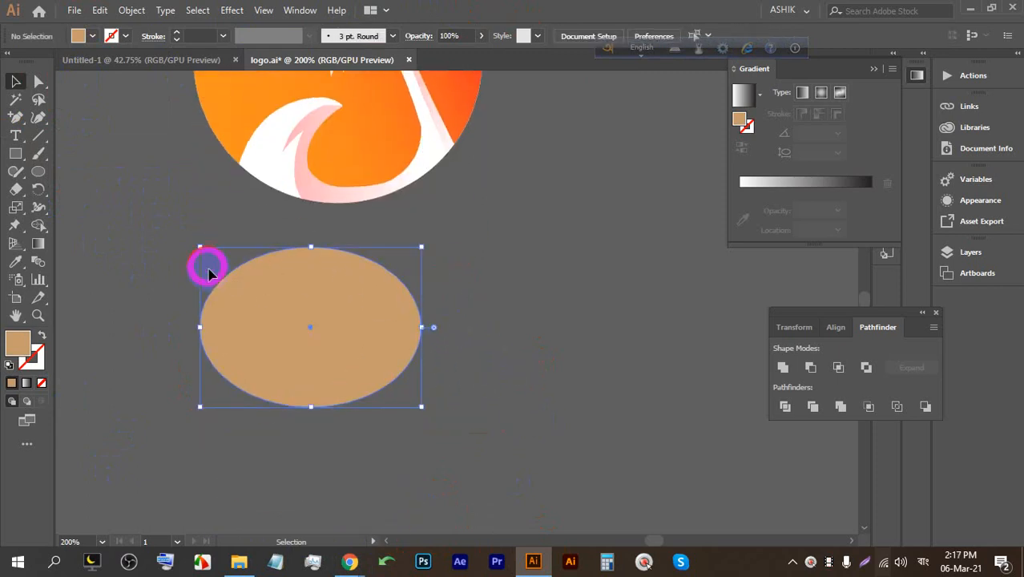
# Dismiss the Ellipse size dialog without a new shape and review the tan ellipse.
pyautogui.click(37, 171)
pyautogui.click(477, 247)
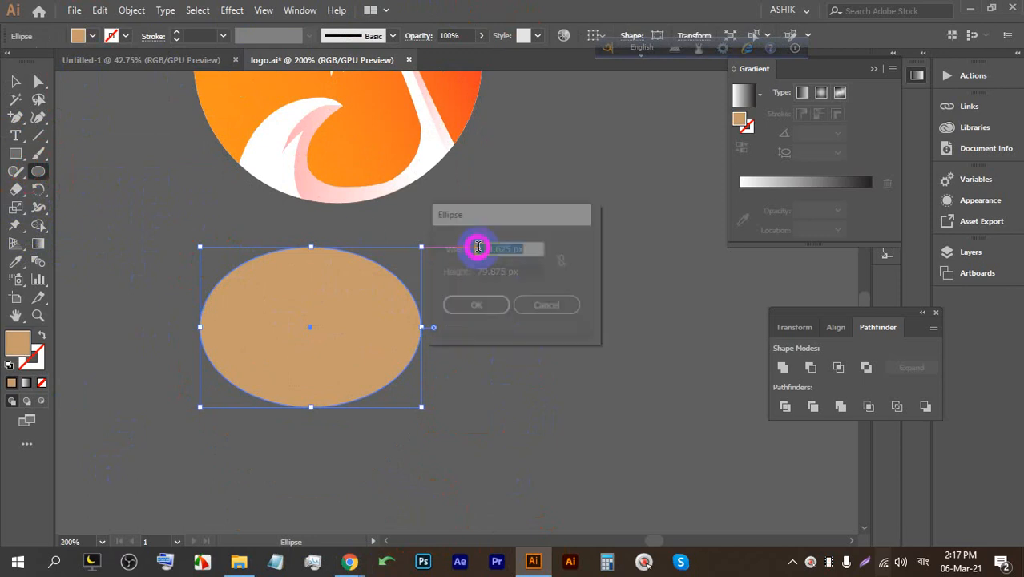
pyautogui.click(566, 305)
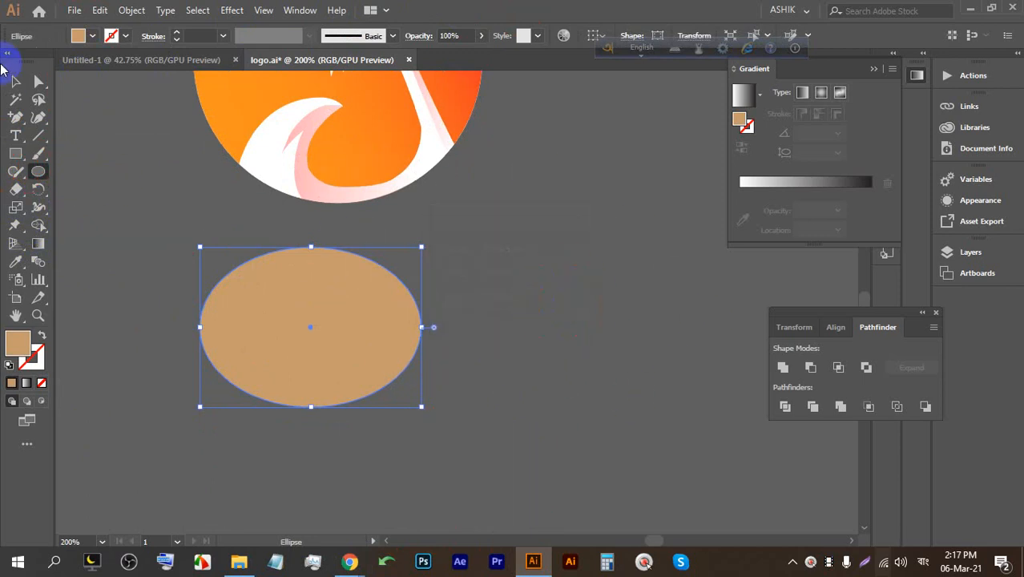
pyautogui.click(16, 83)
pyautogui.click(551, 238)
pyautogui.click(311, 304)
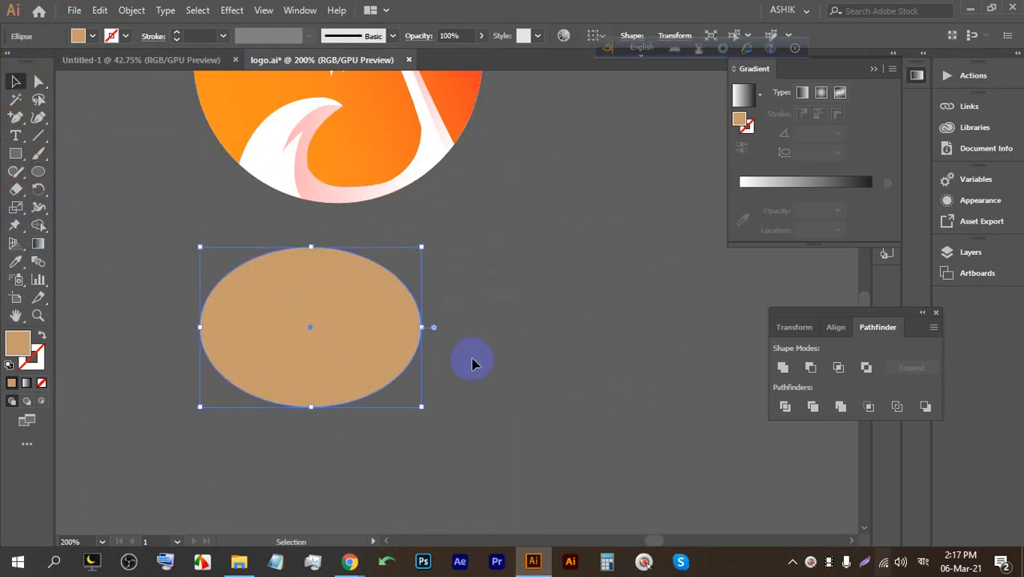
pyautogui.scroll(2, 465, 282)
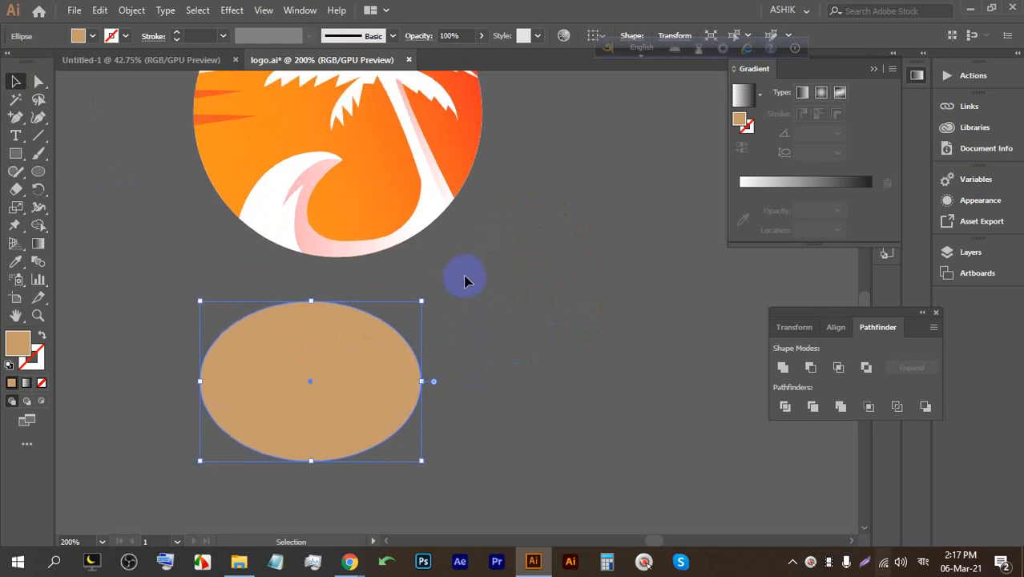
pyautogui.scroll(-3, 468, 281)
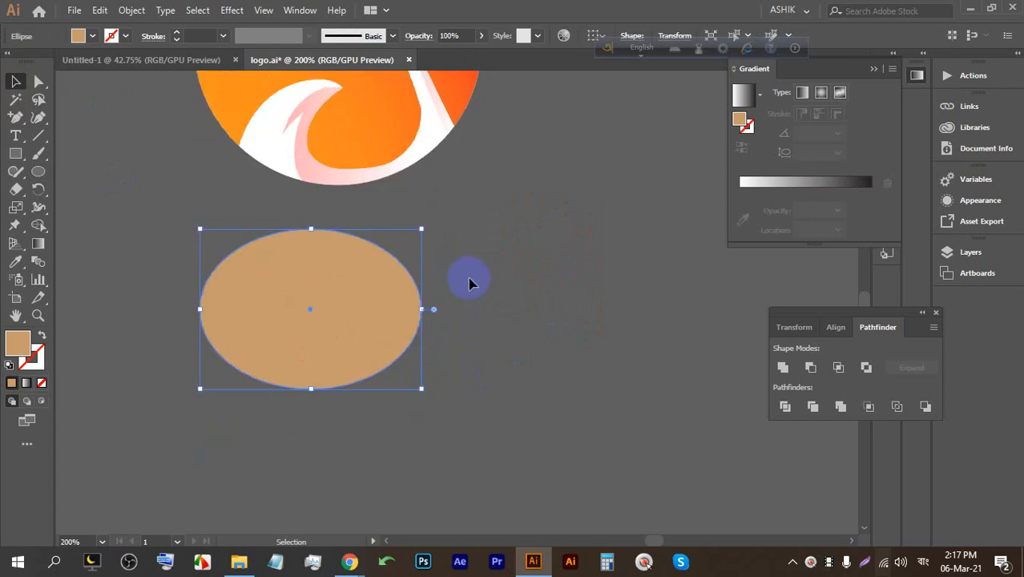
pyautogui.scroll(-4, 491, 308)
pyautogui.click(591, 362)
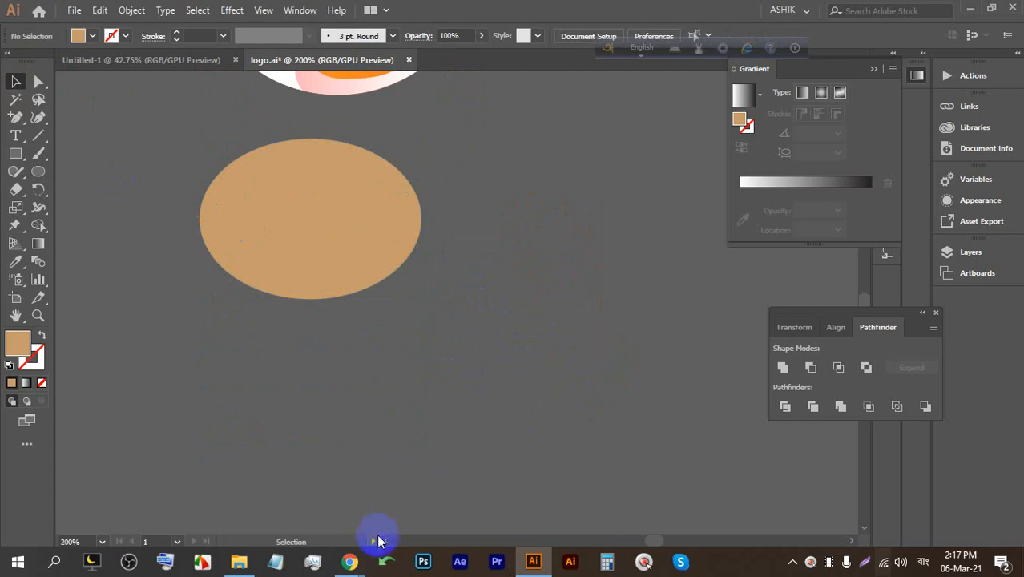
# Extend the medal image search to 'medal sixe' and run it.
pyautogui.moveTo(349, 561)
pyautogui.click(292, 503)
pyautogui.click(437, 12)
pyautogui.click(168, 102)
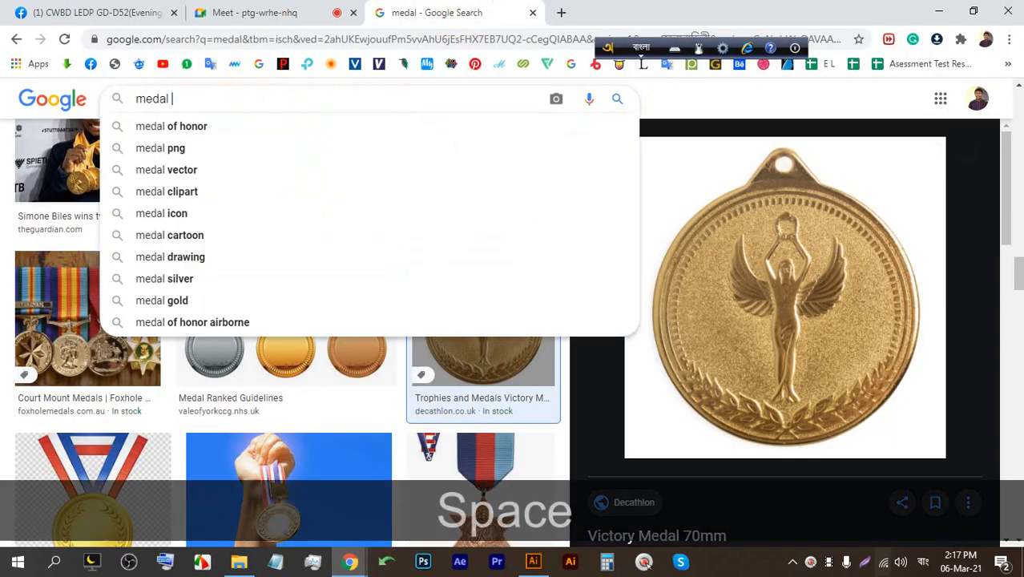
pyautogui.write('six')
pyautogui.press('BackSpace')
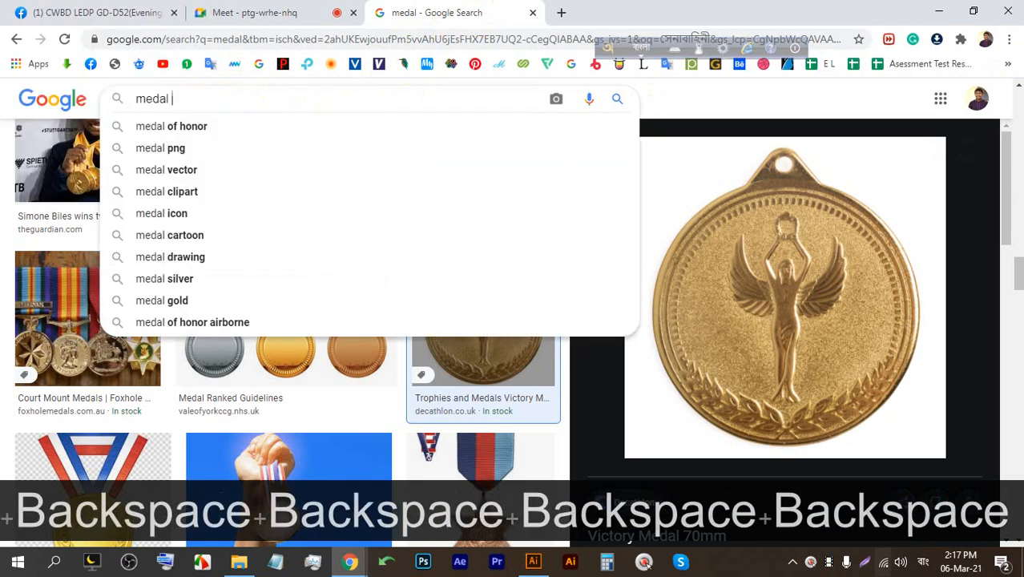
pyautogui.click(638, 48)
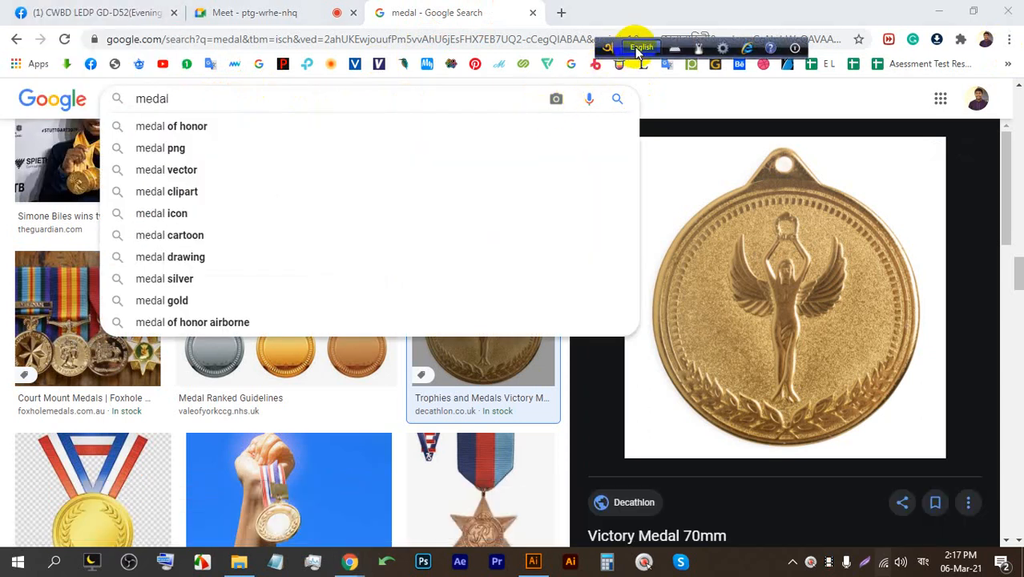
pyautogui.click(393, 98)
pyautogui.write('sixe')
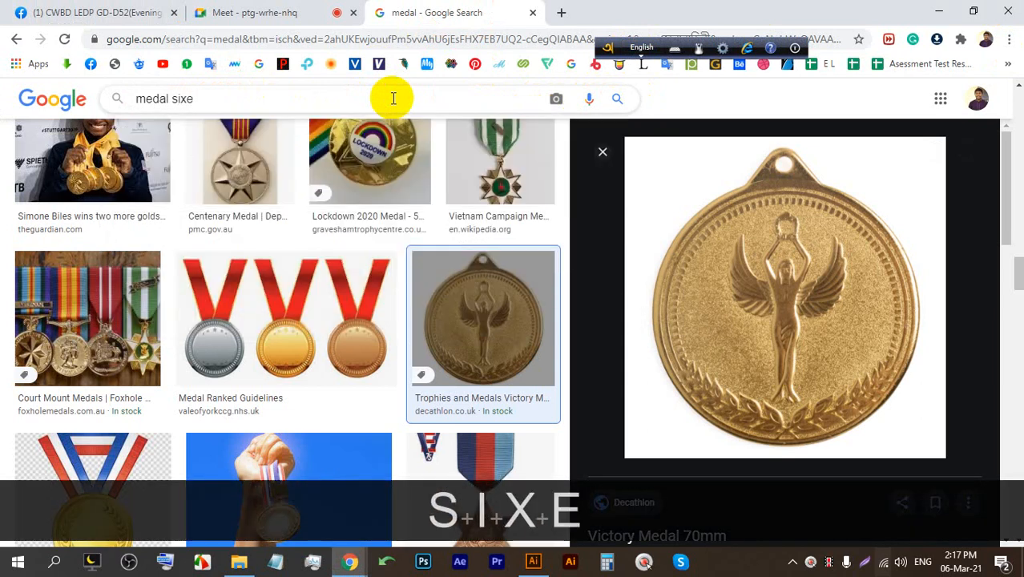
pyautogui.press('Return')
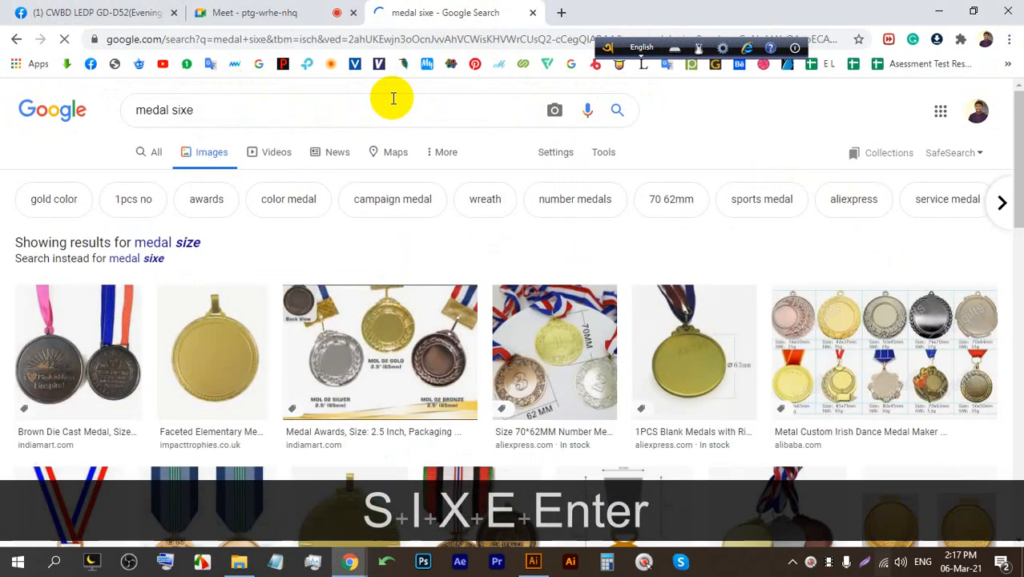
# Switch to web results and highlight the typical 40 to 70 mm medal diameter sentence.
pyautogui.click(194, 243)
pyautogui.click(154, 144)
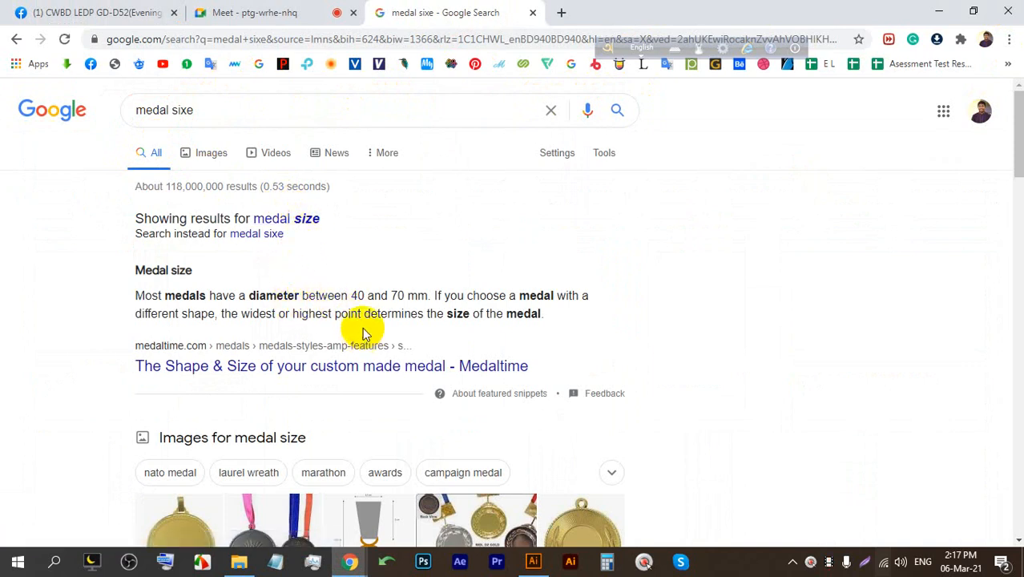
pyautogui.moveTo(350, 294); pyautogui.dragTo(431, 295)
pyautogui.click(432, 294)
pyautogui.moveTo(343, 295); pyautogui.dragTo(441, 295)
# Expand questions on medal types, Olympic gold content, medal shapes, military and commemorative medals.
pyautogui.scroll(-6, 353, 313)
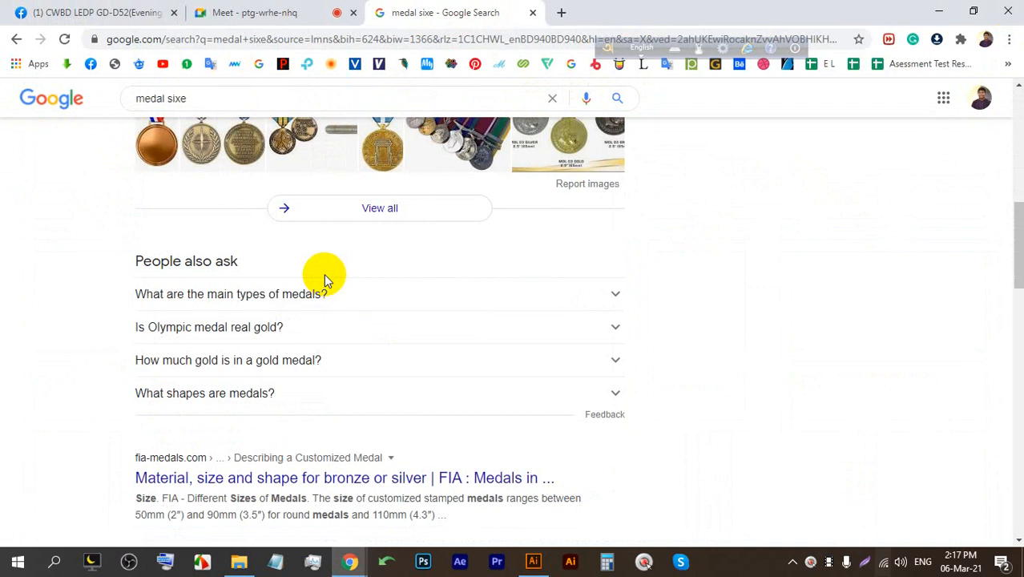
pyautogui.click(298, 295)
pyautogui.scroll(-3, 304, 320)
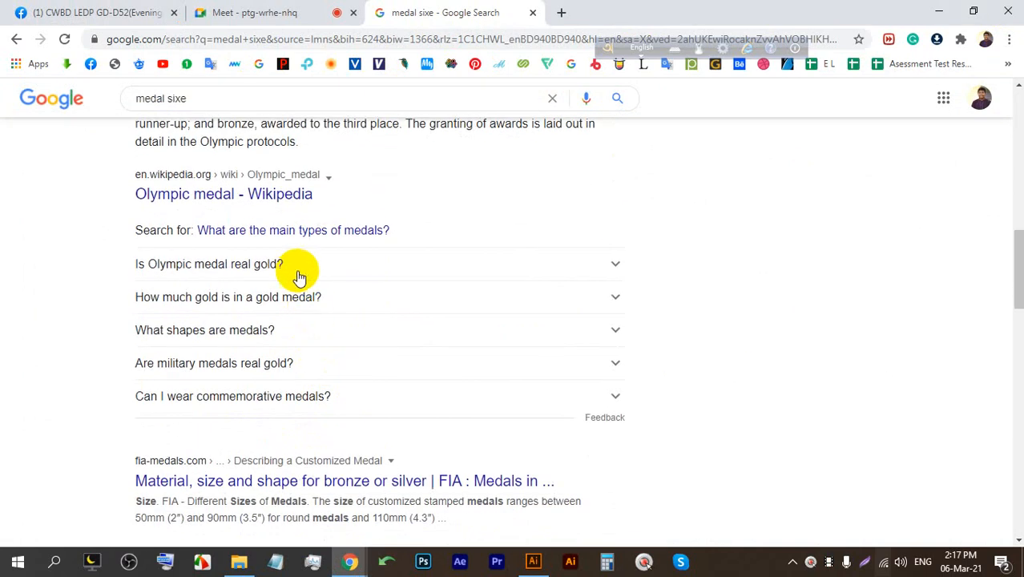
pyautogui.click(301, 268)
pyautogui.scroll(-3, 344, 314)
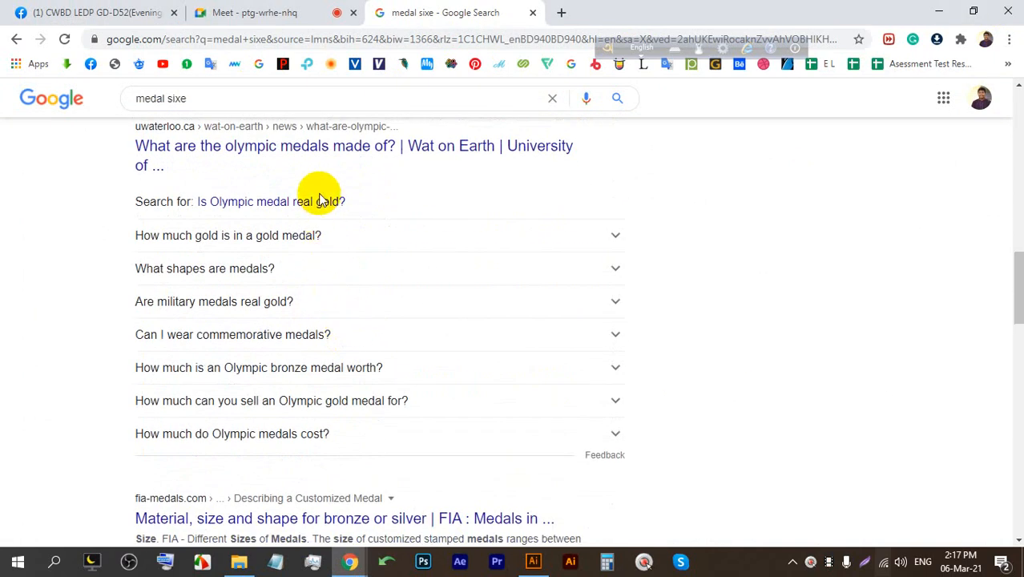
pyautogui.click(322, 234)
pyautogui.moveTo(228, 273); pyautogui.dragTo(409, 273)
pyautogui.click(262, 412)
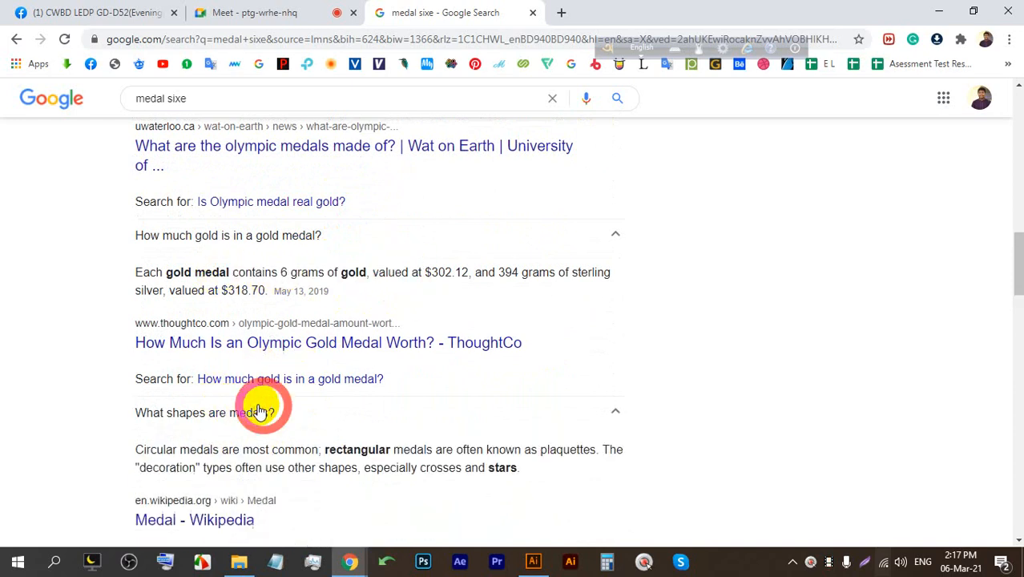
pyautogui.moveTo(182, 201); pyautogui.dragTo(434, 229)
pyautogui.click(544, 267)
pyautogui.scroll(-5, 514, 325)
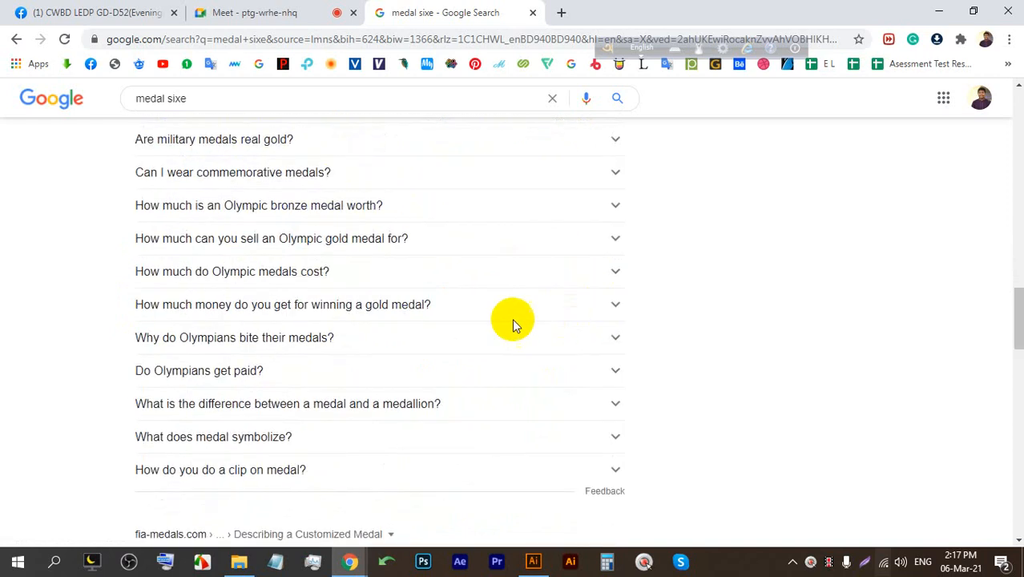
pyautogui.click(267, 139)
pyautogui.click(291, 353)
# Expand questions on bronze medal worth, top military medals, symbolism, medallions, biting and winnings.
pyautogui.click(297, 9)
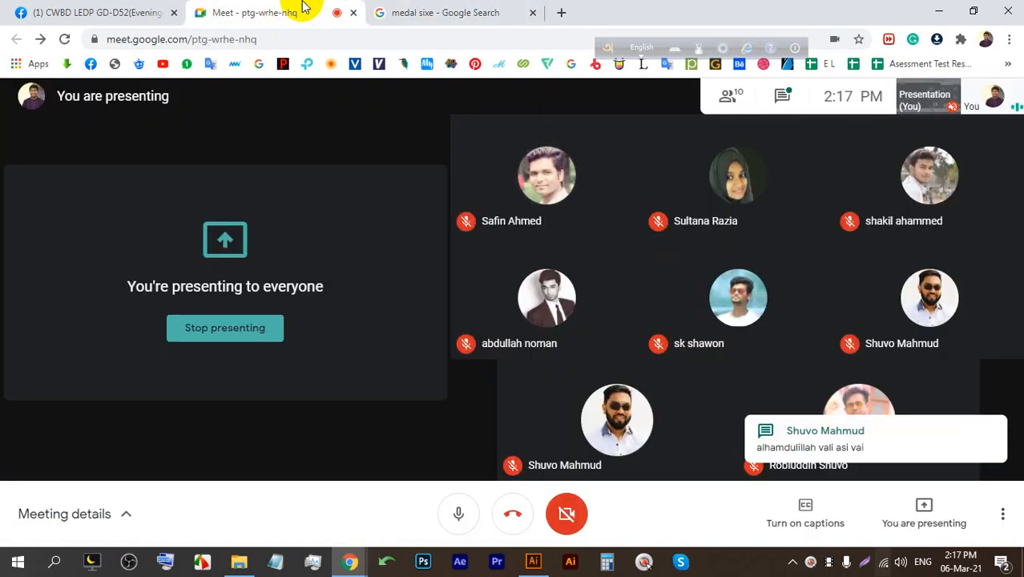
pyautogui.click(416, 8)
pyautogui.scroll(-4, 418, 232)
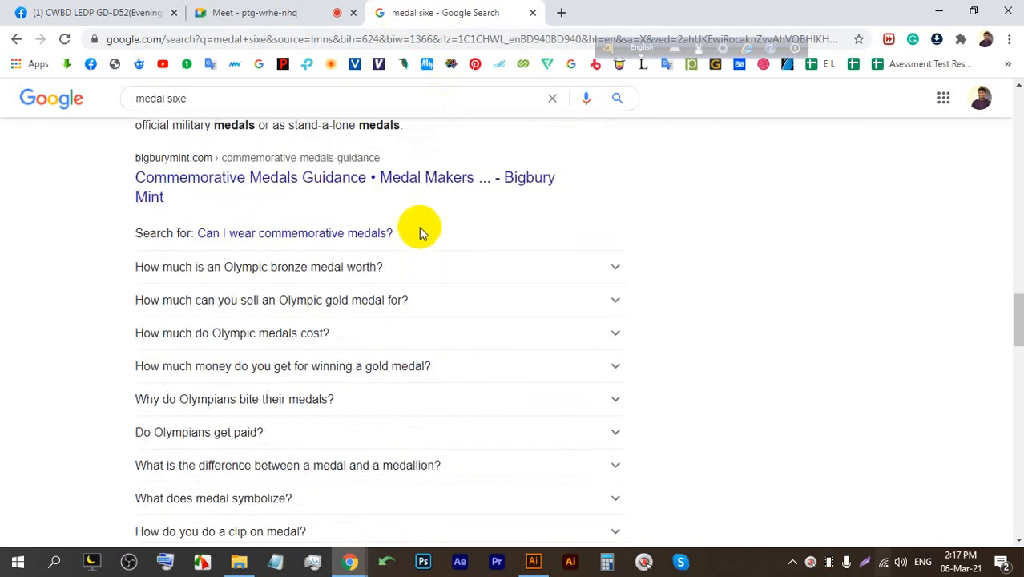
pyautogui.click(410, 272)
pyautogui.scroll(-5, 417, 377)
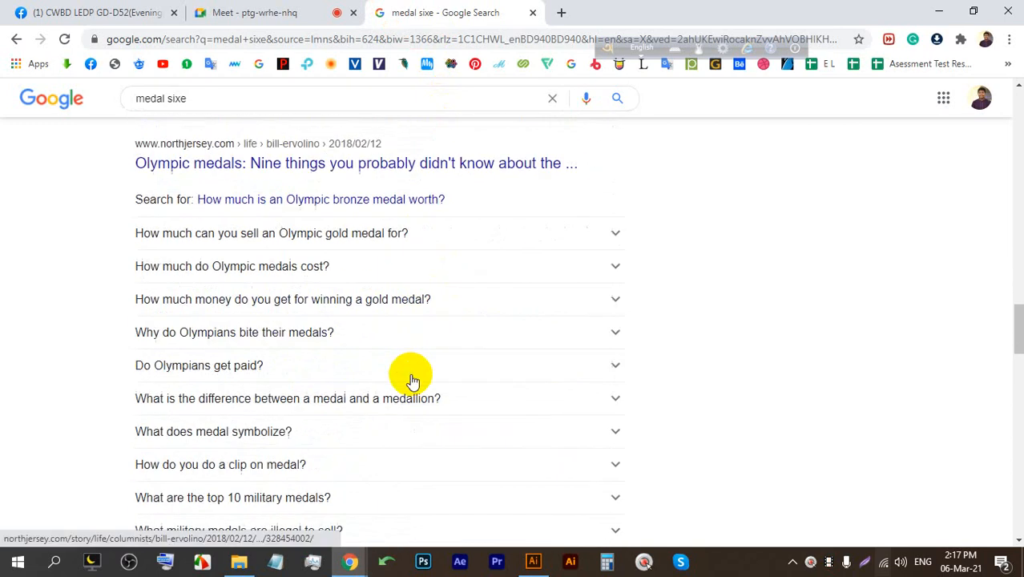
pyautogui.click(381, 329)
pyautogui.click(340, 269)
pyautogui.click(367, 234)
pyautogui.click(308, 168)
pyautogui.click(387, 134)
pyautogui.scroll(-5, 458, 263)
pyautogui.scroll(1, 458, 263)
# Close the 'medal sixe' search tab after checking the Meet presentation.
pyautogui.click(314, 8)
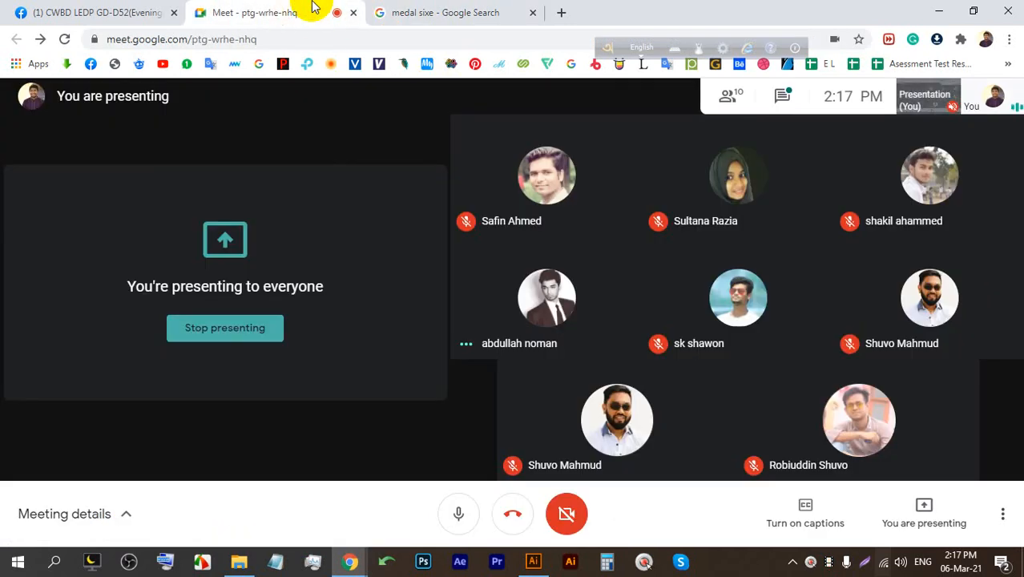
pyautogui.click(425, 11)
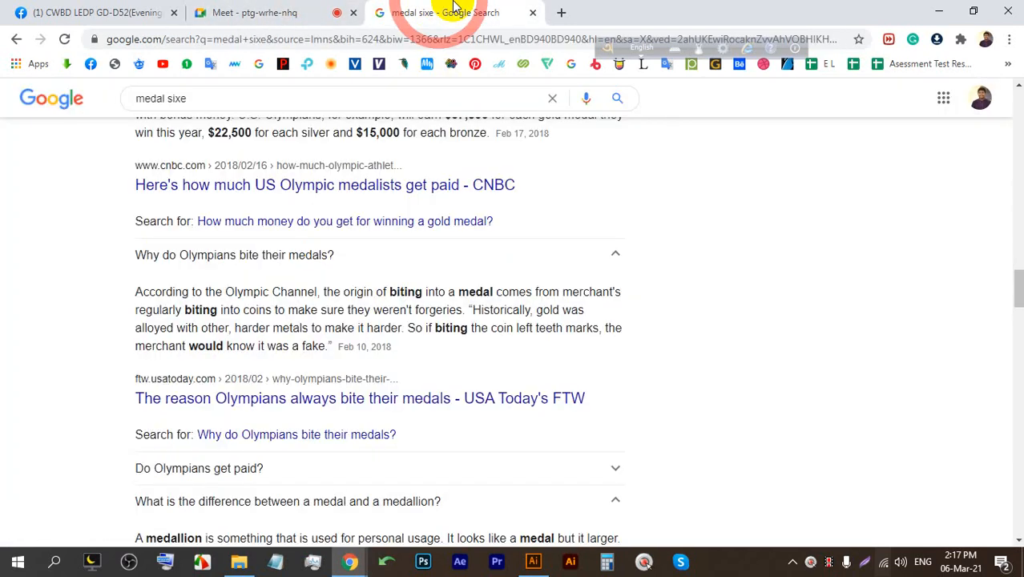
pyautogui.click(533, 13)
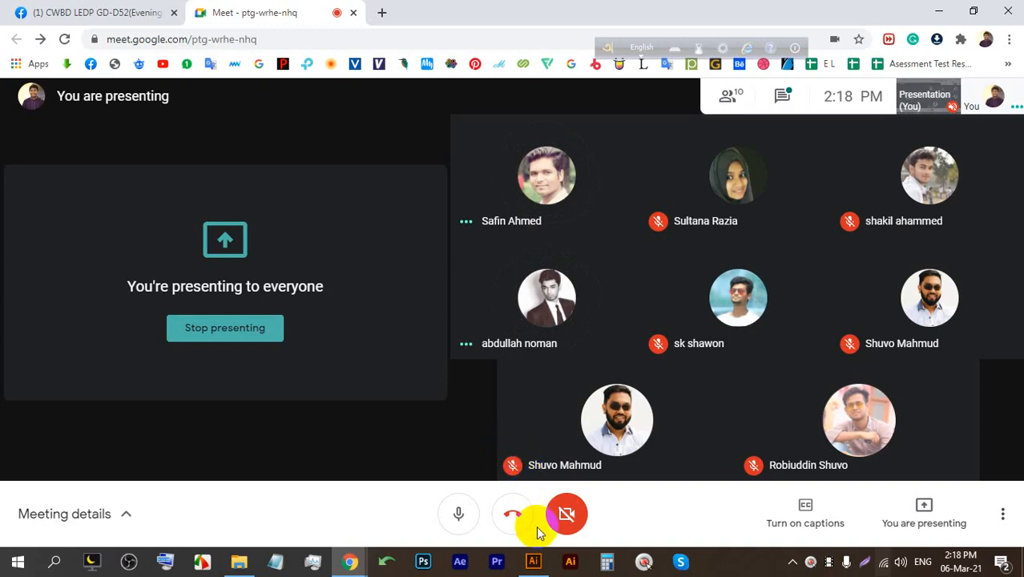
# Switch to Illustrator to show logo.ai with the tan ellipse under the logo.
pyautogui.click(534, 563)
pyautogui.scroll(3, 274, 156)
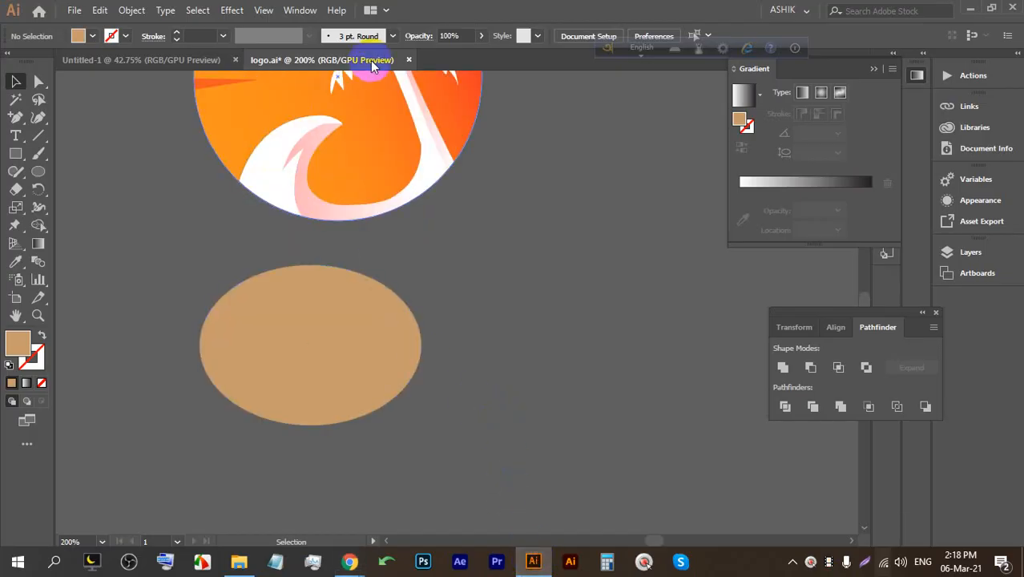
# Close logo.ai without saving and draw a large rectangle across the Untitled-1 artboard.
pyautogui.click(406, 61)
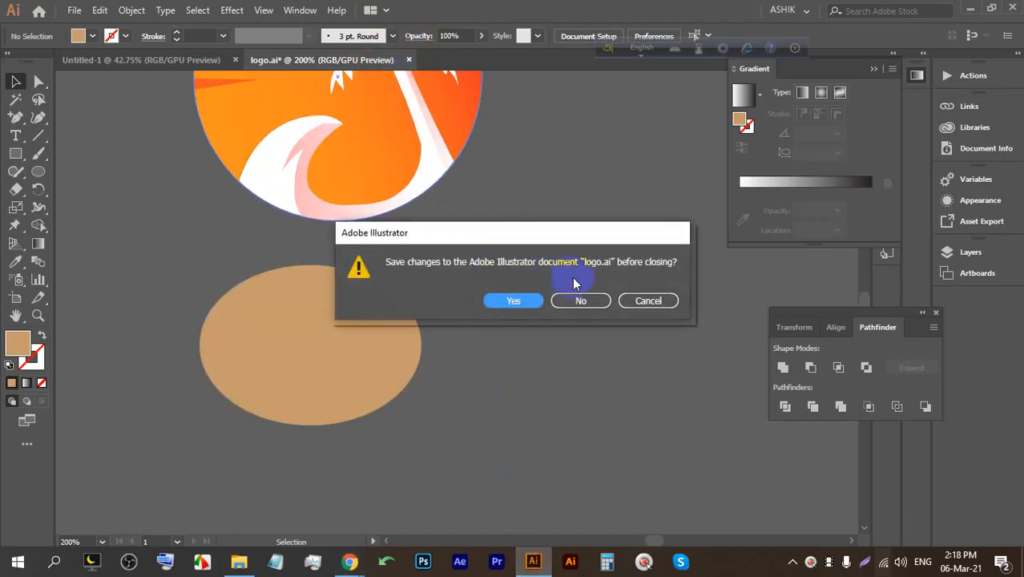
pyautogui.click(585, 299)
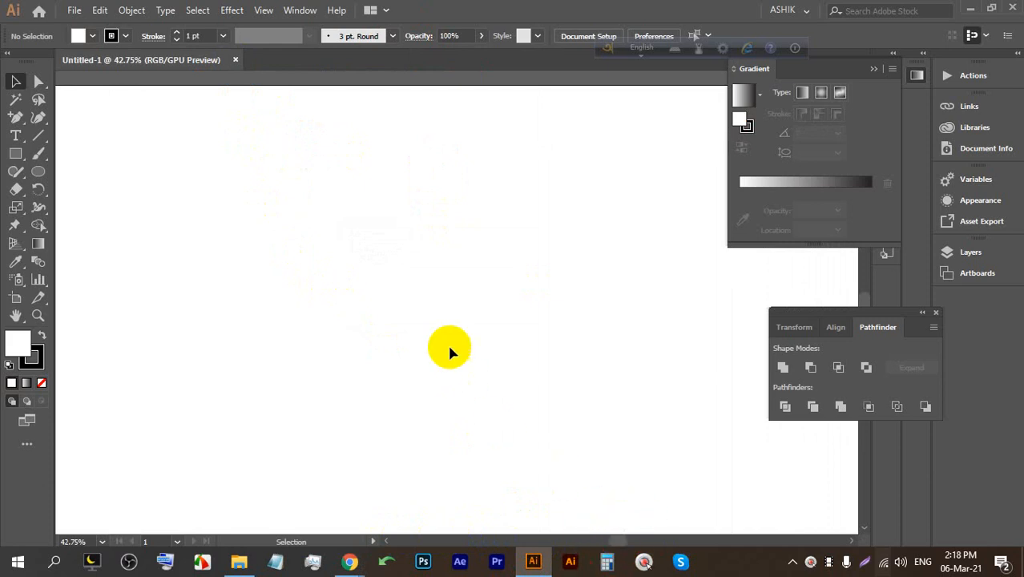
pyautogui.click(396, 285)
pyautogui.moveTo(246, 198); pyautogui.dragTo(624, 332)
pyautogui.moveTo(138, 151); pyautogui.dragTo(646, 428)
# Give the rectangle a red fill and no stroke.
pyautogui.click(91, 37)
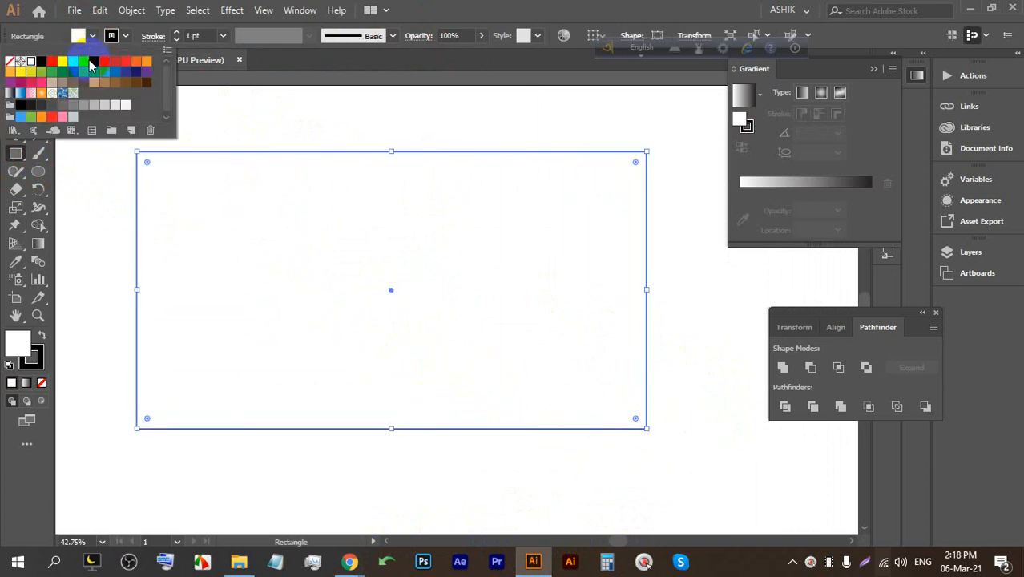
pyautogui.click(52, 62)
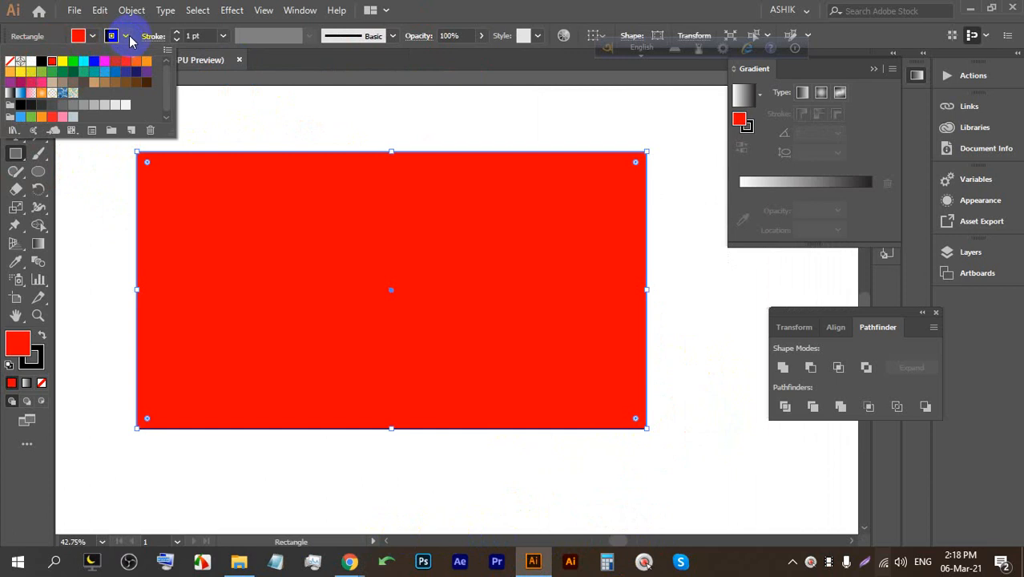
pyautogui.click(129, 38)
pyautogui.click(130, 40)
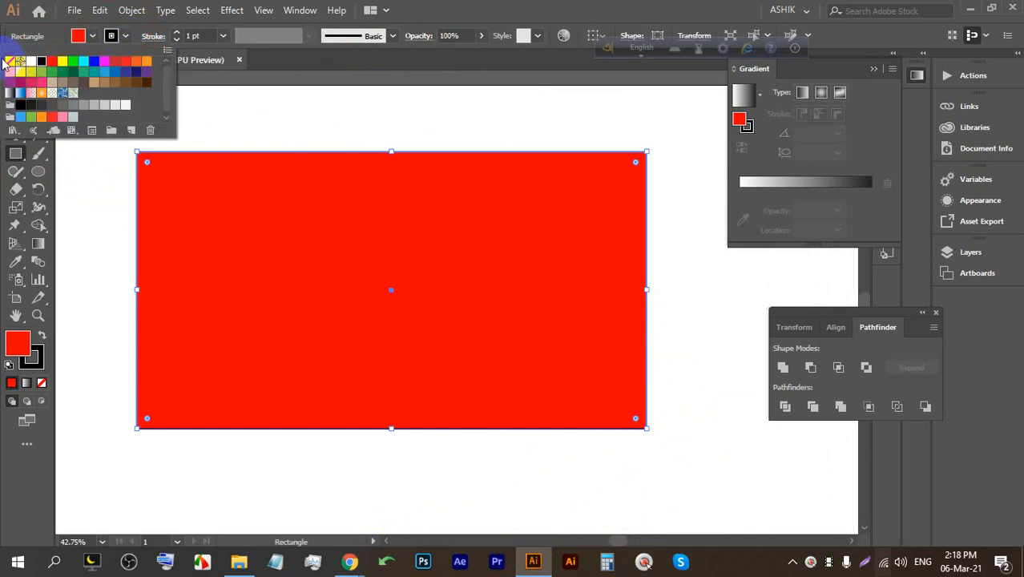
pyautogui.click(10, 62)
# Drag the live-corner widget inward to round all corners to about 187 px.
pyautogui.click(15, 81)
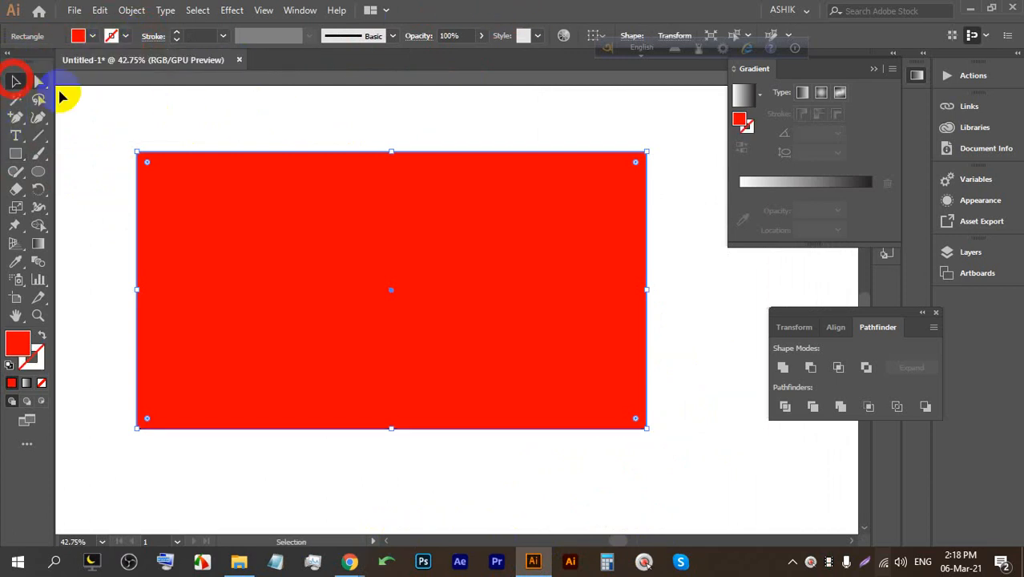
pyautogui.click(142, 129)
pyautogui.click(163, 169)
pyautogui.moveTo(150, 163); pyautogui.dragTo(216, 232)
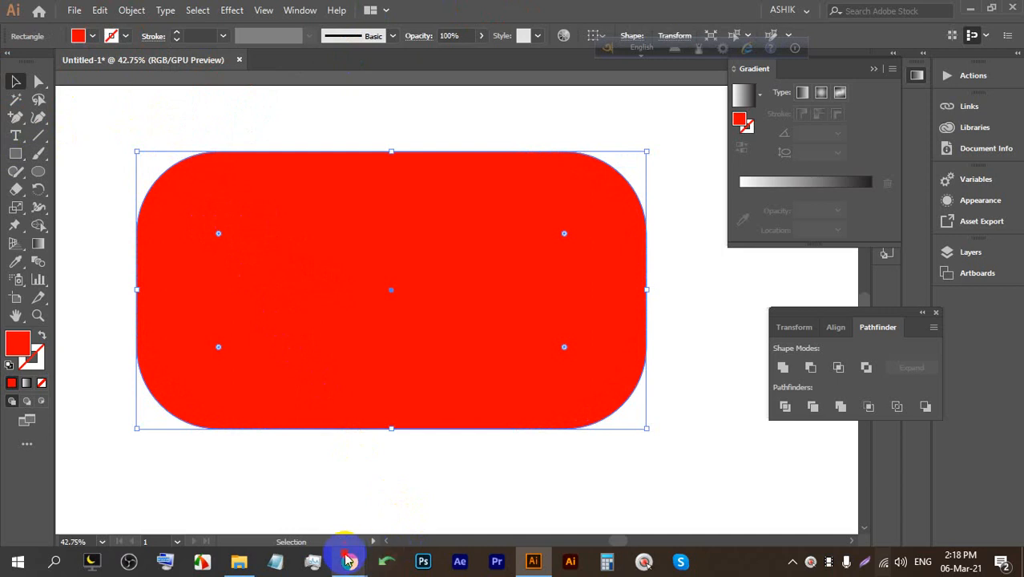
# Bring up the Meet call and admit the waiting participant.
pyautogui.moveTo(349, 561)
pyautogui.click(298, 487)
pyautogui.click(657, 168)
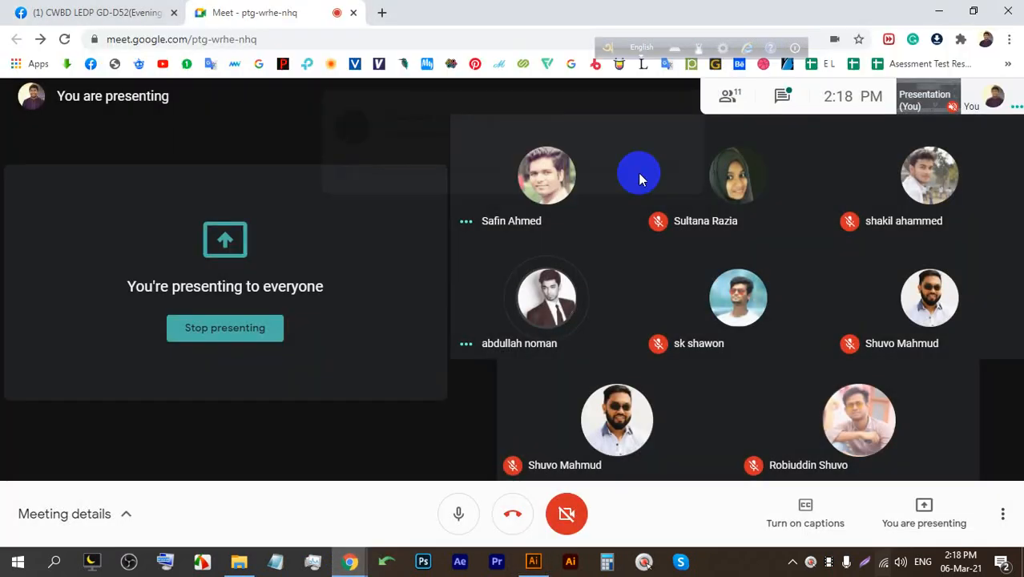
# Tighten the rectangle's corner radius to 82.71 px, then enlarge it slightly.
pyautogui.click(542, 563)
pyautogui.click(354, 148)
pyautogui.click(250, 230)
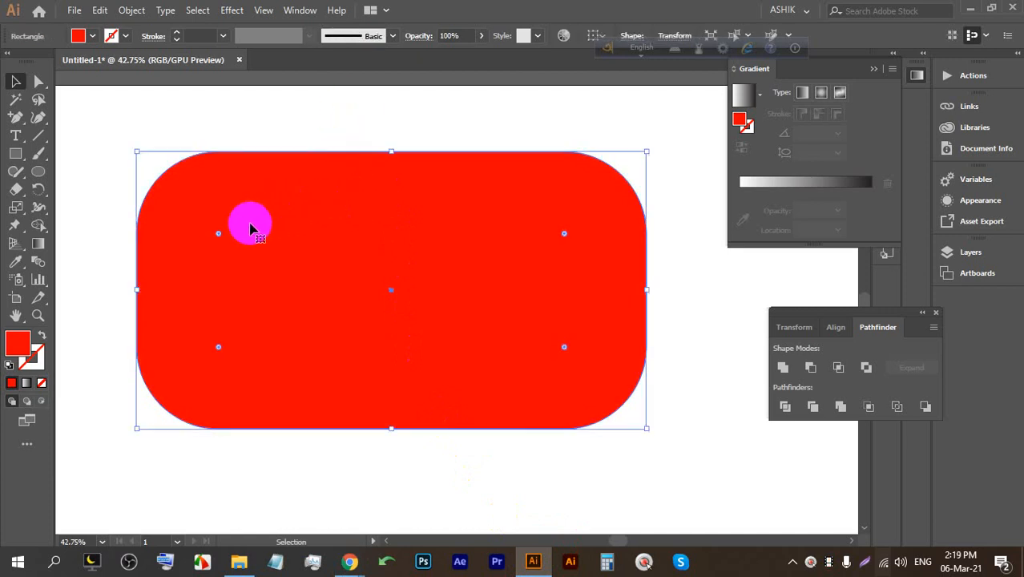
pyautogui.moveTo(218, 233); pyautogui.dragTo(178, 183)
pyautogui.click(460, 137)
pyautogui.click(614, 176)
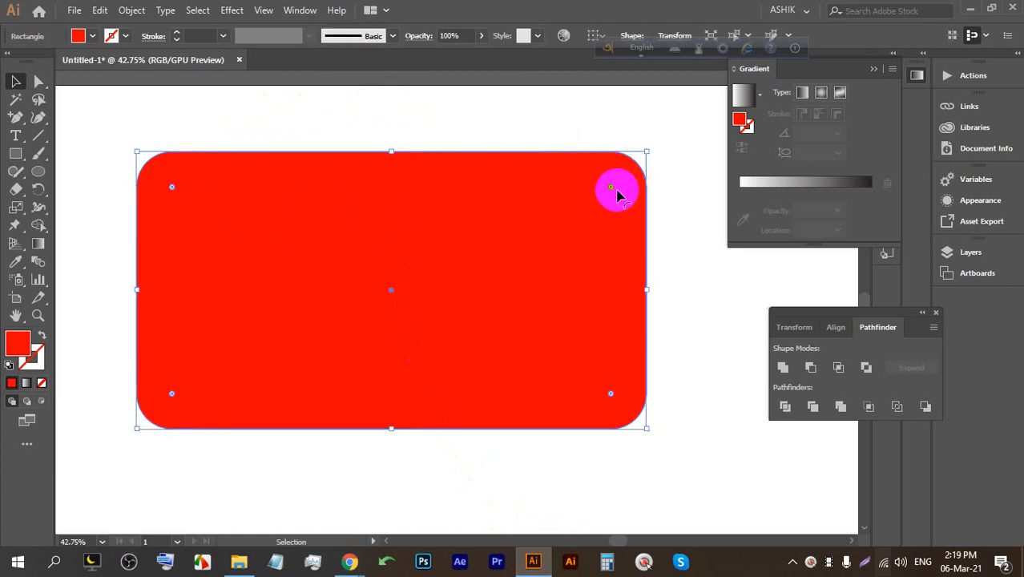
pyautogui.moveTo(610, 189)
pyautogui.mouseDown()
pyautogui.moveTo(523, 227)
pyautogui.moveTo(597, 196)
pyautogui.mouseUp()
pyautogui.click(698, 211)
pyautogui.click(626, 202)
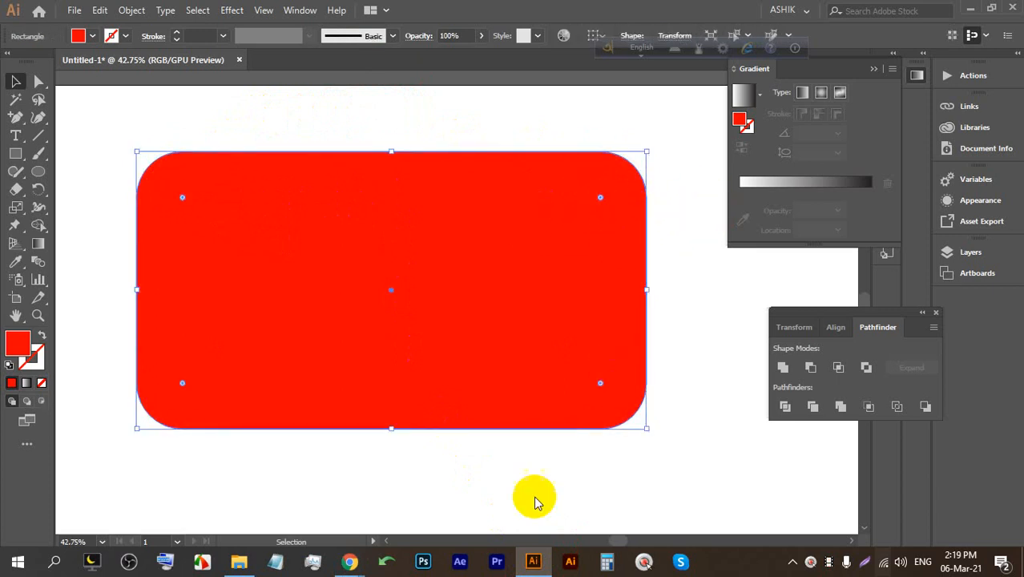
# Check the Meet call, then return and set the corner radius to about 72 px.
pyautogui.moveTo(343, 558)
pyautogui.click(297, 487)
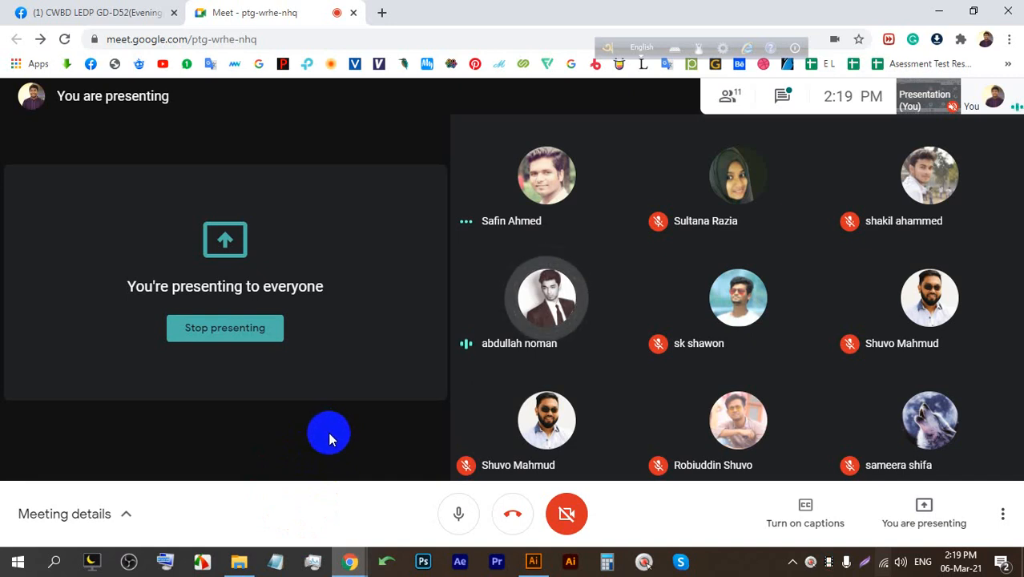
pyautogui.click(533, 561)
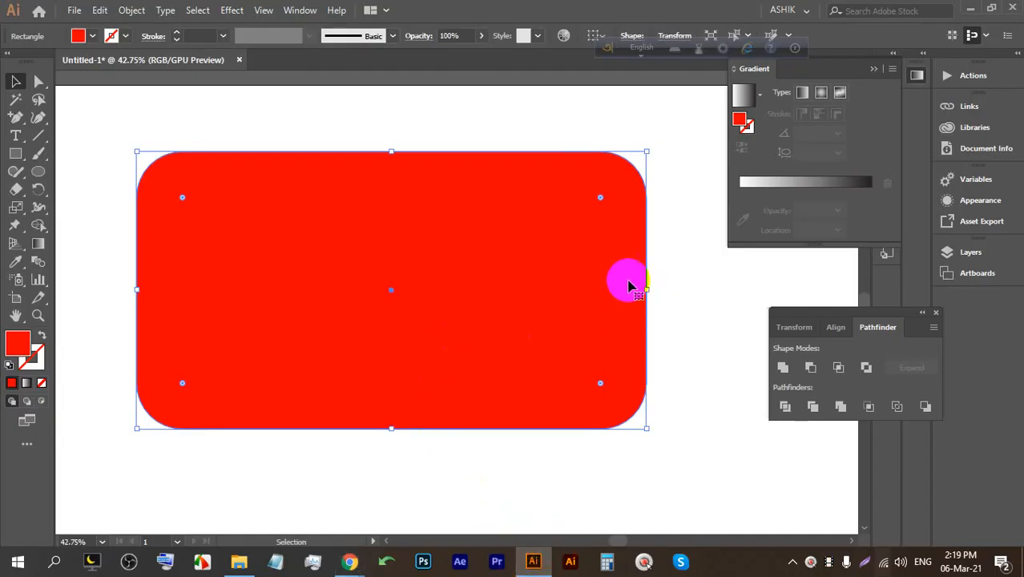
pyautogui.click(662, 260)
pyautogui.click(601, 222)
pyautogui.moveTo(600, 199)
pyautogui.mouseDown()
pyautogui.moveTo(615, 186)
pyautogui.moveTo(591, 208)
pyautogui.moveTo(592, 198)
pyautogui.moveTo(606, 193)
pyautogui.moveTo(588, 218)
pyautogui.moveTo(613, 189)
pyautogui.moveTo(602, 205)
pyautogui.moveTo(613, 206)
pyautogui.mouseUp()
# After a quick look at Meet, enlarge the corners to about 184 px radius.
pyautogui.click(689, 196)
pyautogui.moveTo(350, 562)
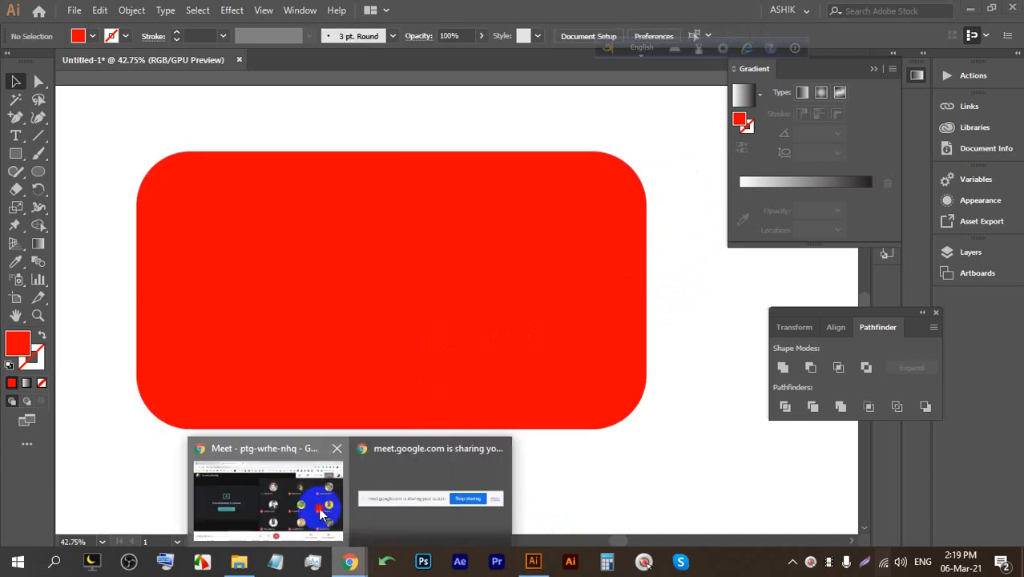
pyautogui.click(320, 514)
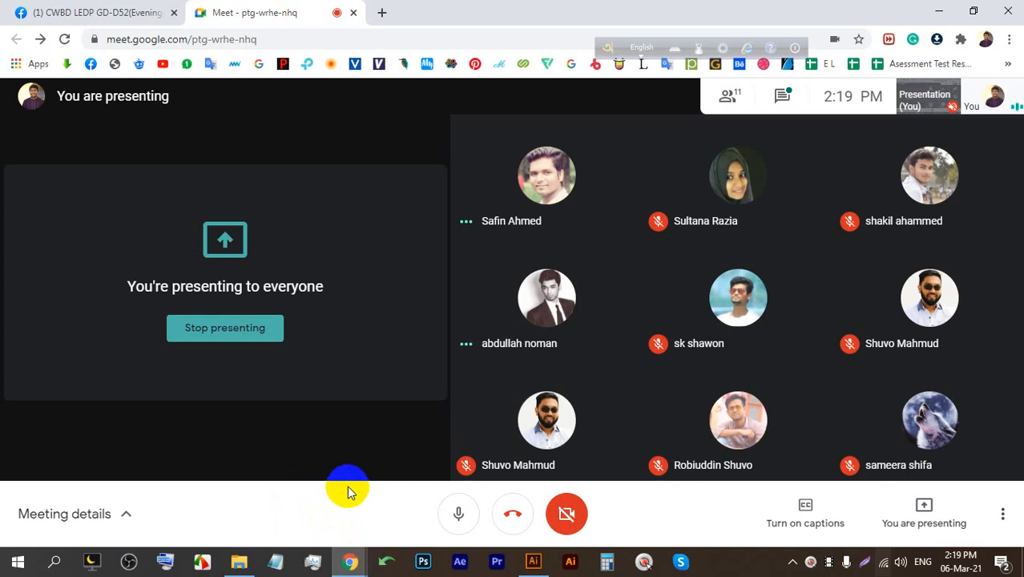
pyautogui.click(533, 562)
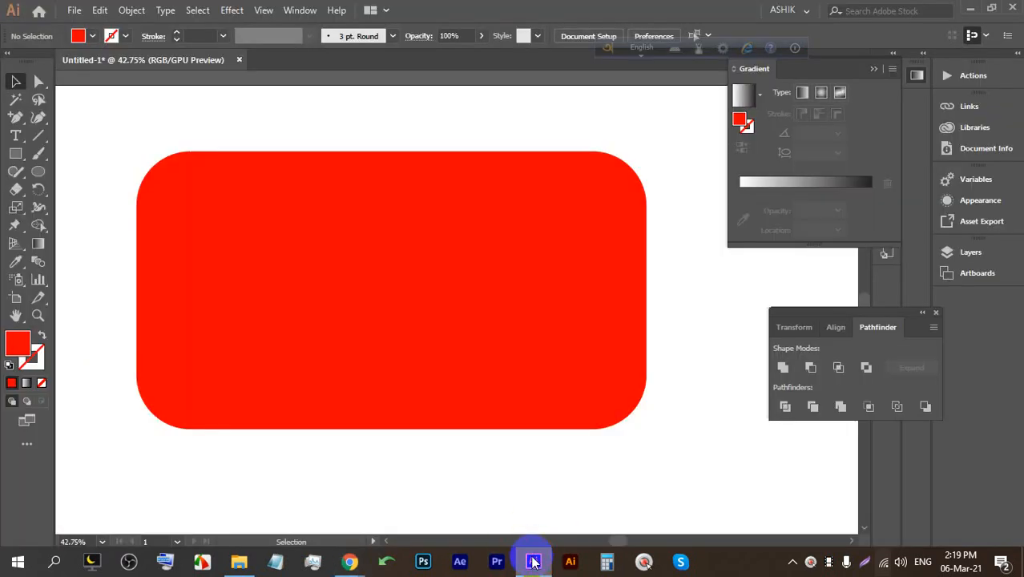
pyautogui.click(519, 291)
pyautogui.moveTo(590, 196); pyautogui.dragTo(627, 230)
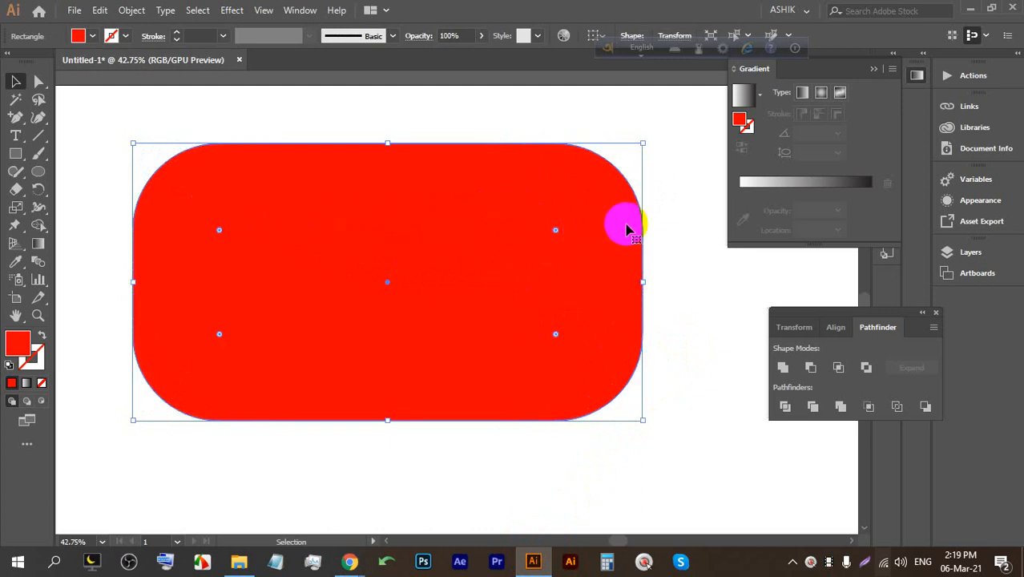
# Deselect the finished rounded rectangle and switch back to the Meet call.
pyautogui.click(696, 224)
pyautogui.click(569, 336)
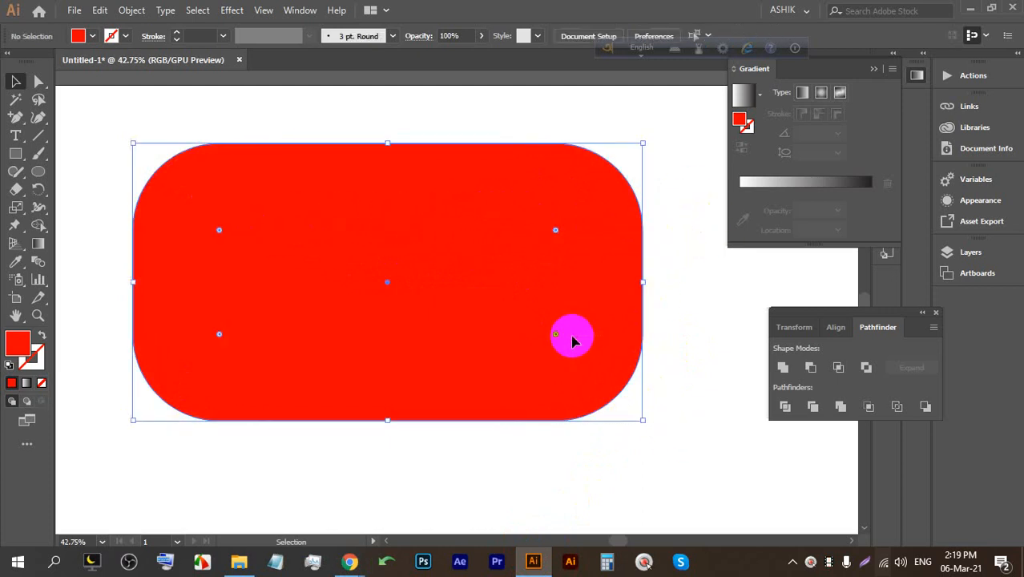
pyautogui.click(669, 365)
pyautogui.moveTo(350, 561)
pyautogui.click(326, 519)
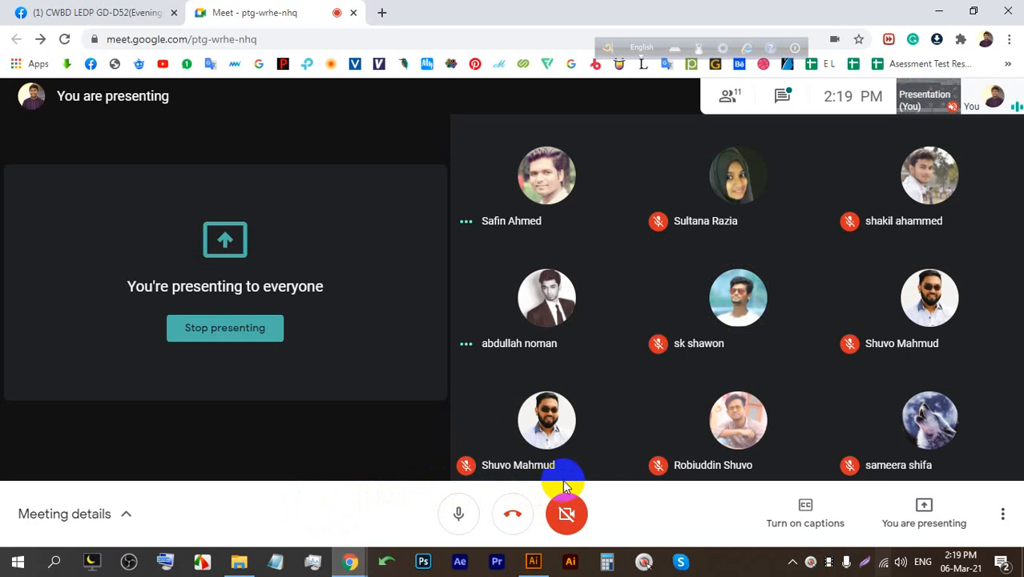
# Return to Illustrator's Untitled-1 with the red rounded rectangle.
pyautogui.moveTo(564, 481)
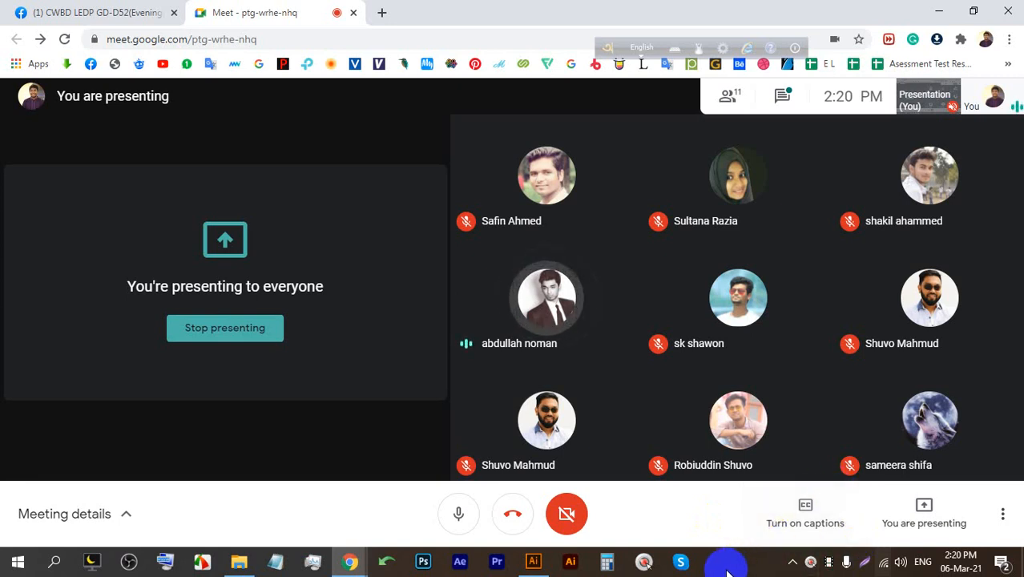
pyautogui.click(533, 561)
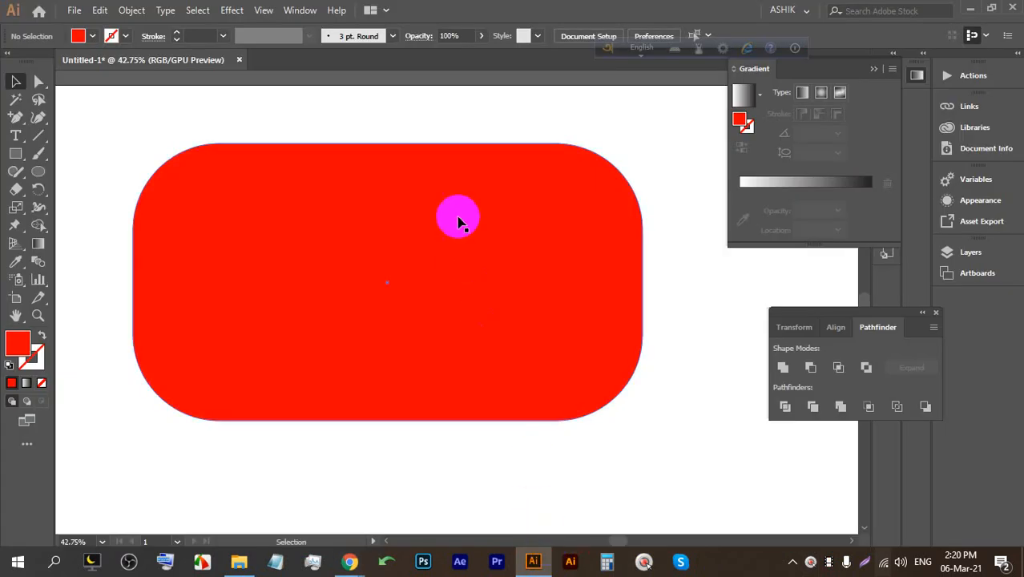
# Close Untitled-1 without saving and bring up the browser with the Facebook group page.
pyautogui.click(239, 61)
pyautogui.click(595, 297)
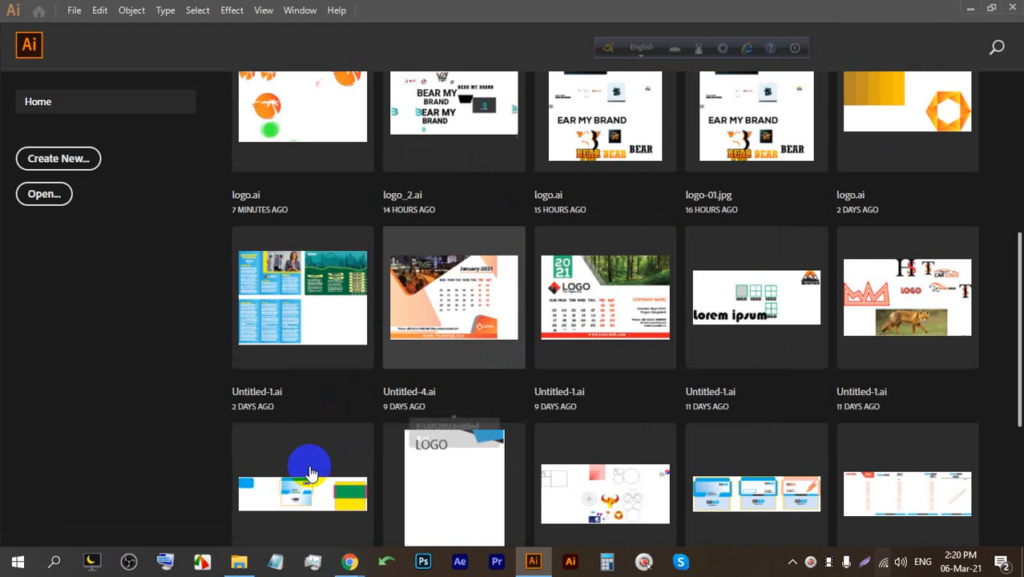
pyautogui.click(348, 561)
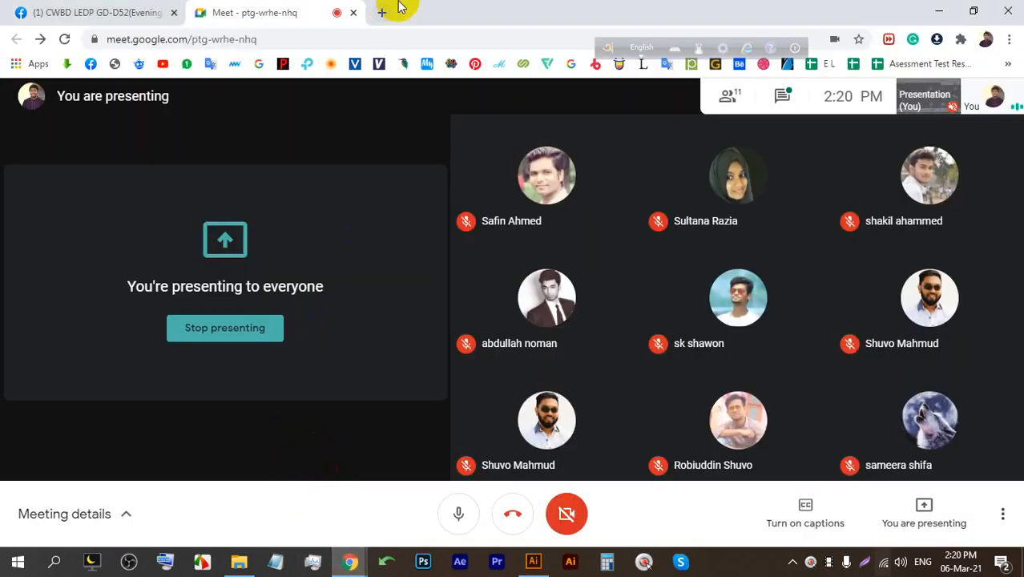
pyautogui.click(382, 12)
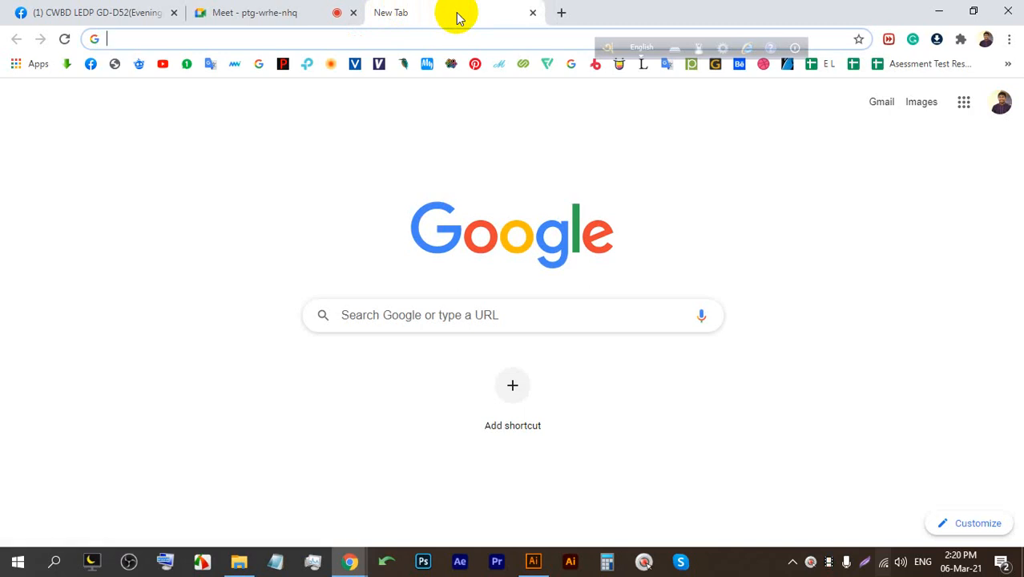
pyautogui.click(120, 12)
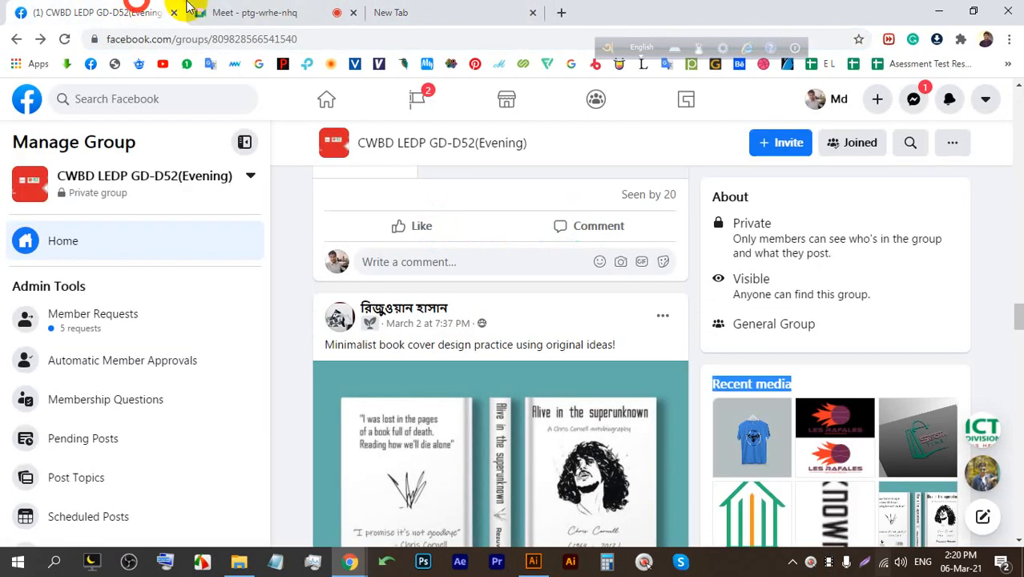
pyautogui.click(200, 11)
# Admit the person asking to join the Meet call.
pyautogui.click(663, 176)
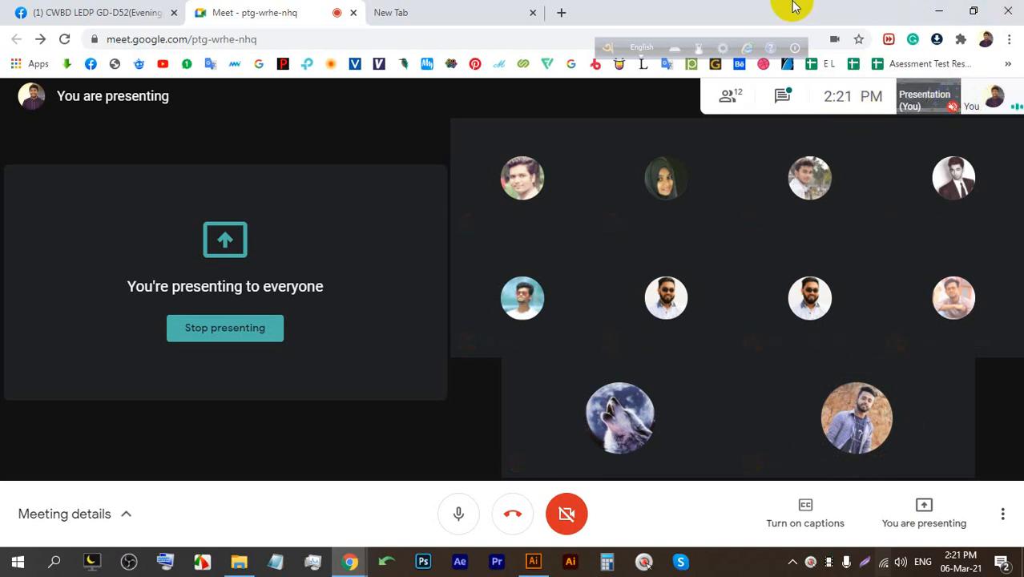
# Search Google for 'calendar' in a new tab and browse the image results.
pyautogui.click(424, 9)
pyautogui.click(433, 38)
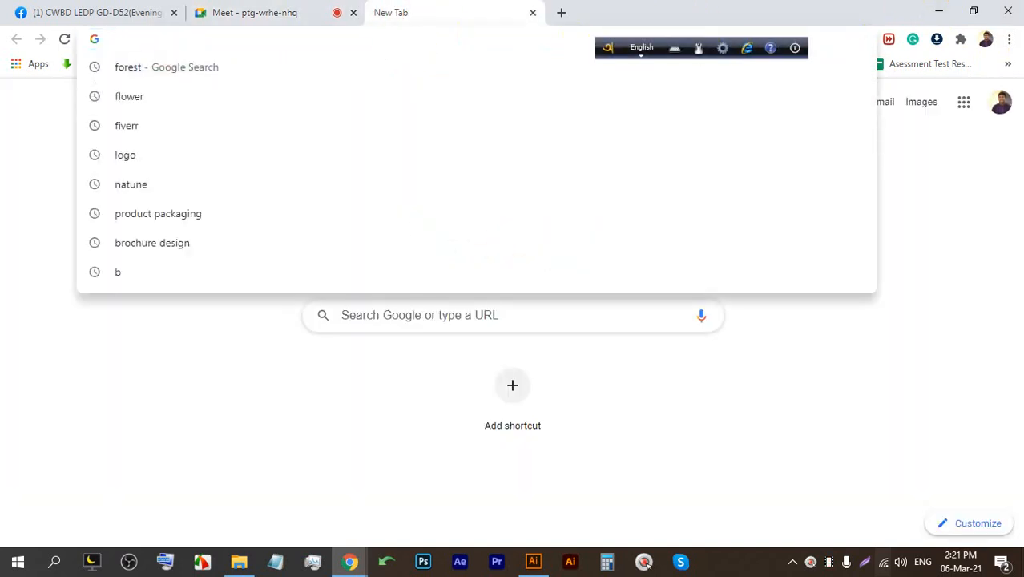
pyautogui.write('cal')
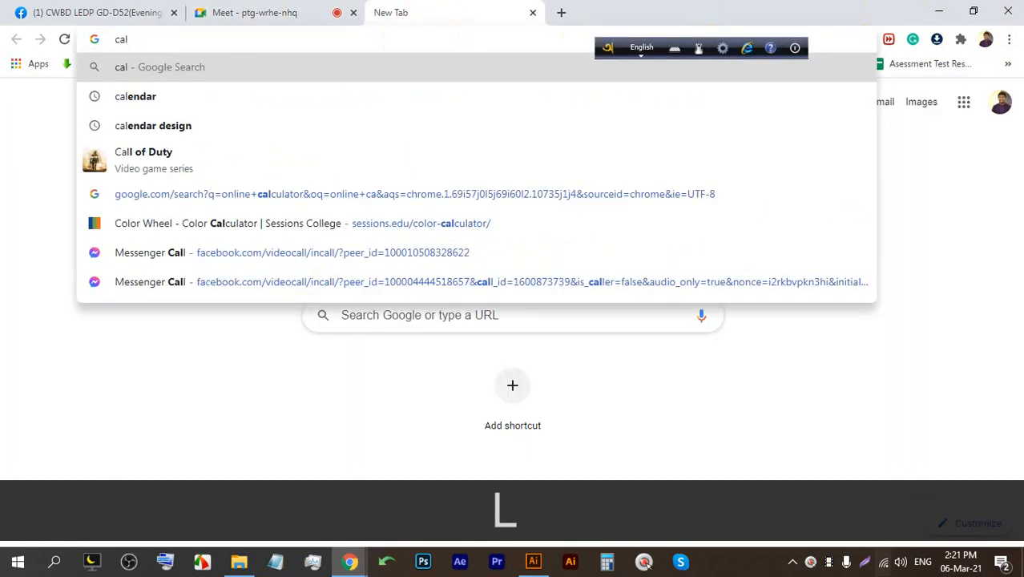
pyautogui.press('Down')
pyautogui.press('Return')
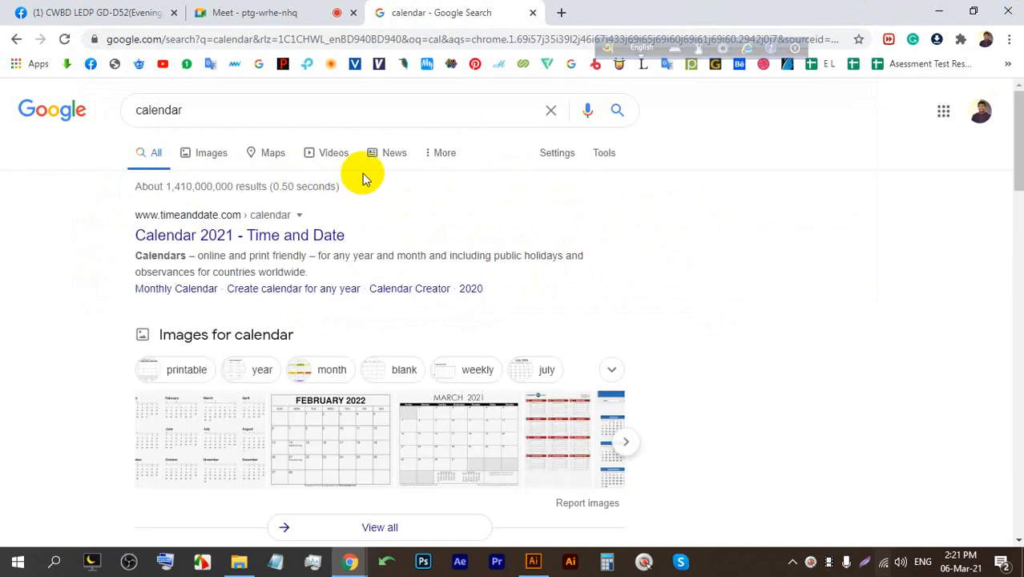
pyautogui.click(211, 154)
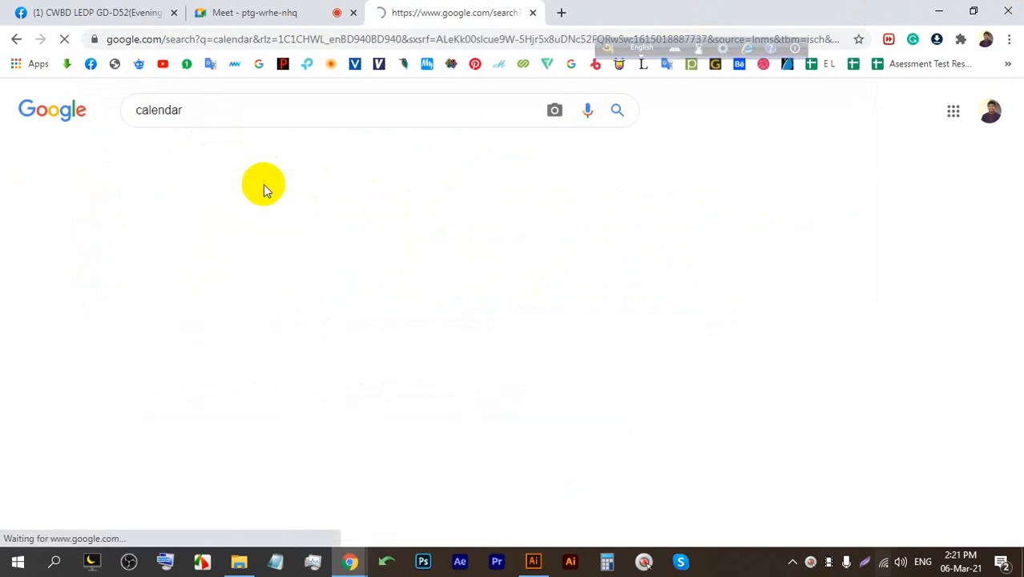
pyautogui.scroll(-2, 367, 353)
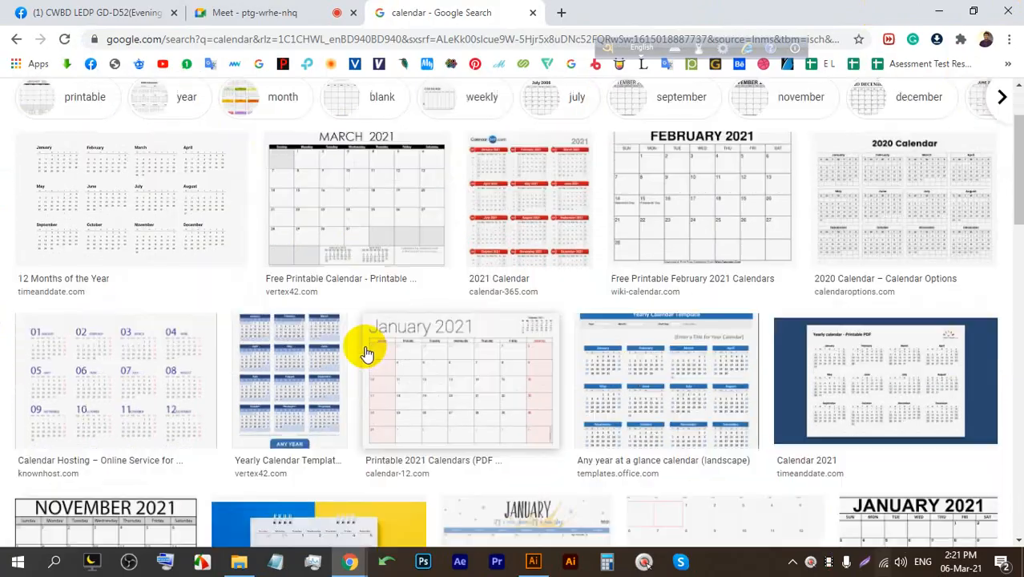
pyautogui.scroll(-10, 368, 344)
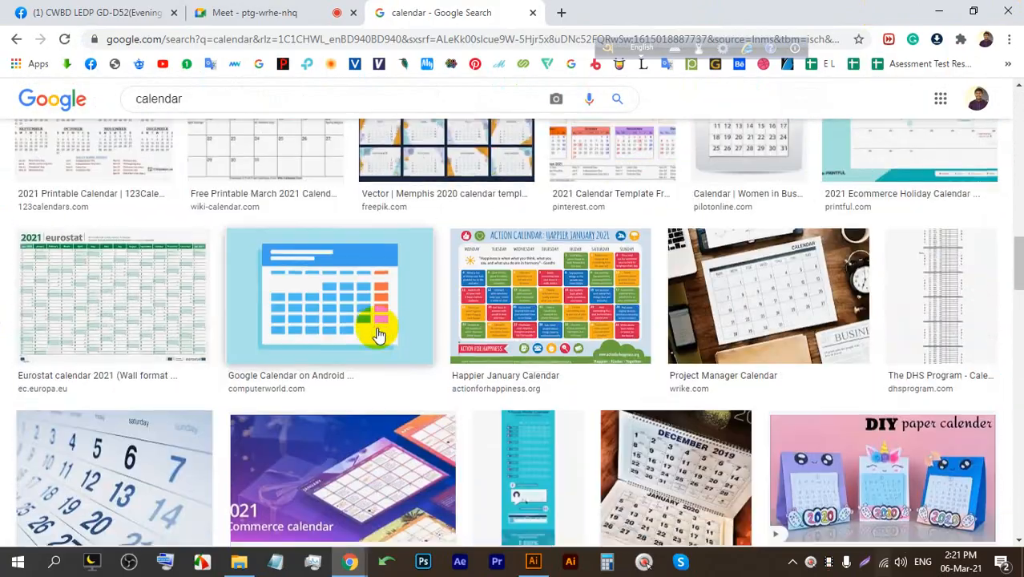
pyautogui.scroll(-3, 378, 334)
pyautogui.scroll(10, 378, 334)
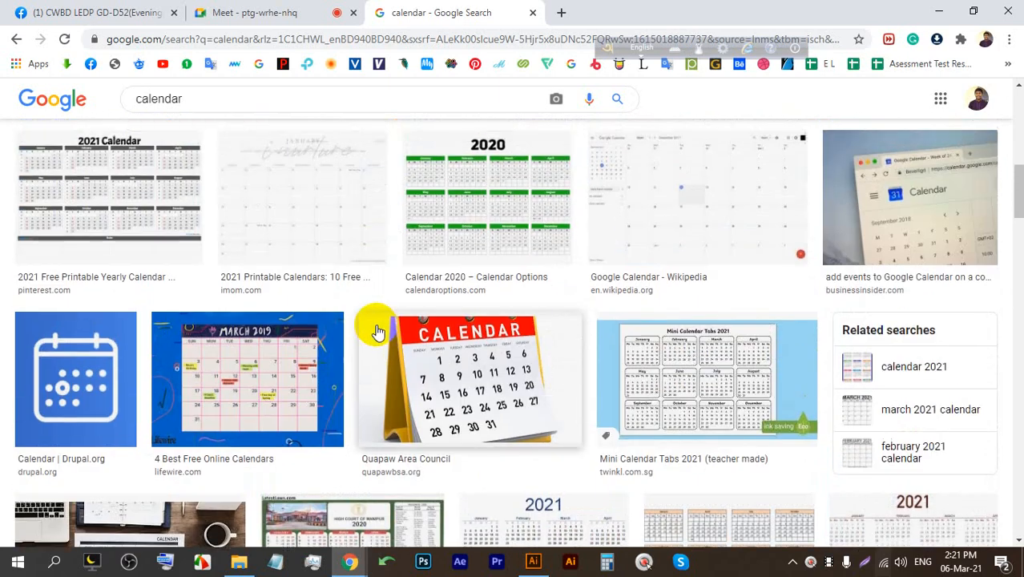
pyautogui.scroll(5, 378, 334)
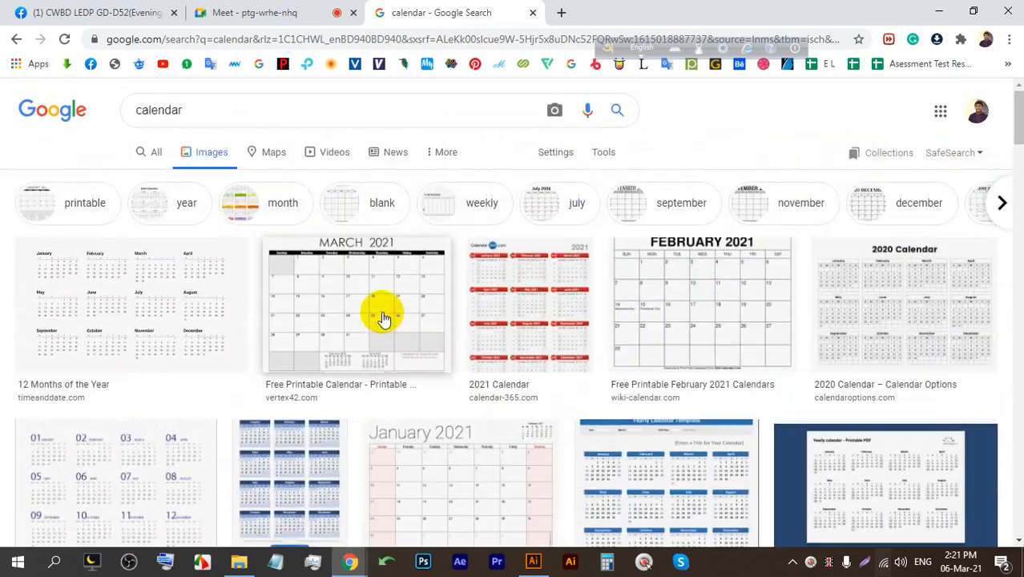
# Change the image search to 'wall calendar'.
pyautogui.click(298, 108)
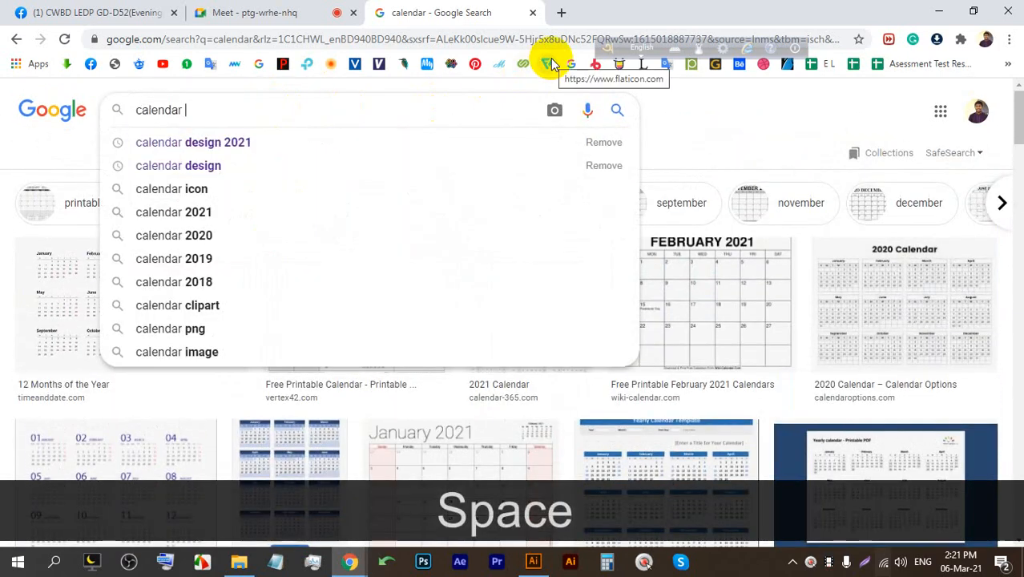
pyautogui.write('wa')
pyautogui.press('BackSpace')
pyautogui.press('BackSpace')
pyautogui.press('BackSpace')
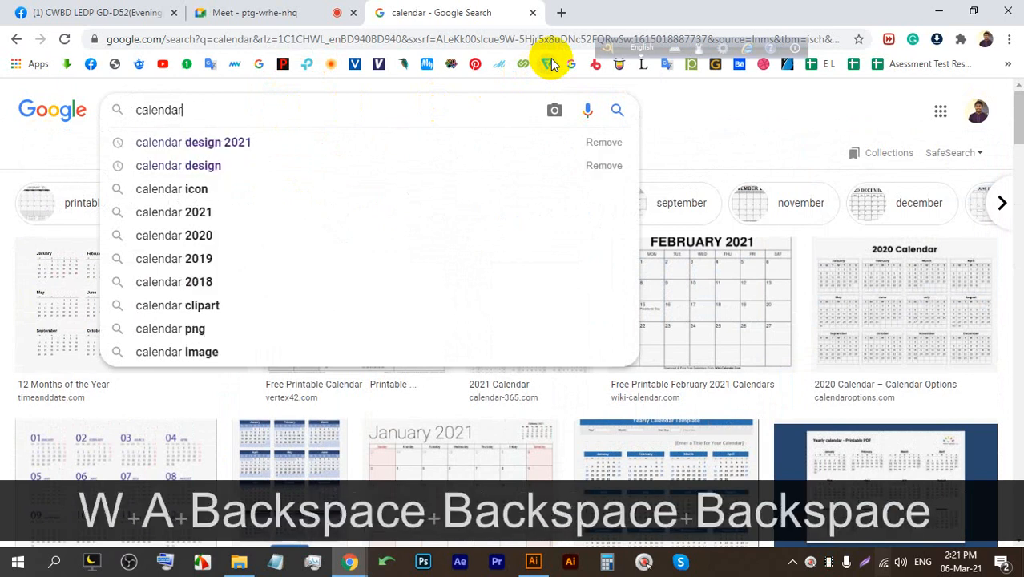
pyautogui.press('Left')
pyautogui.press('Left')
pyautogui.press('Left')
pyautogui.press('Left')
pyautogui.press('Left')
pyautogui.press('Left')
pyautogui.press('Left')
pyautogui.press('Left')
pyautogui.press('Left')
pyautogui.write('wall')
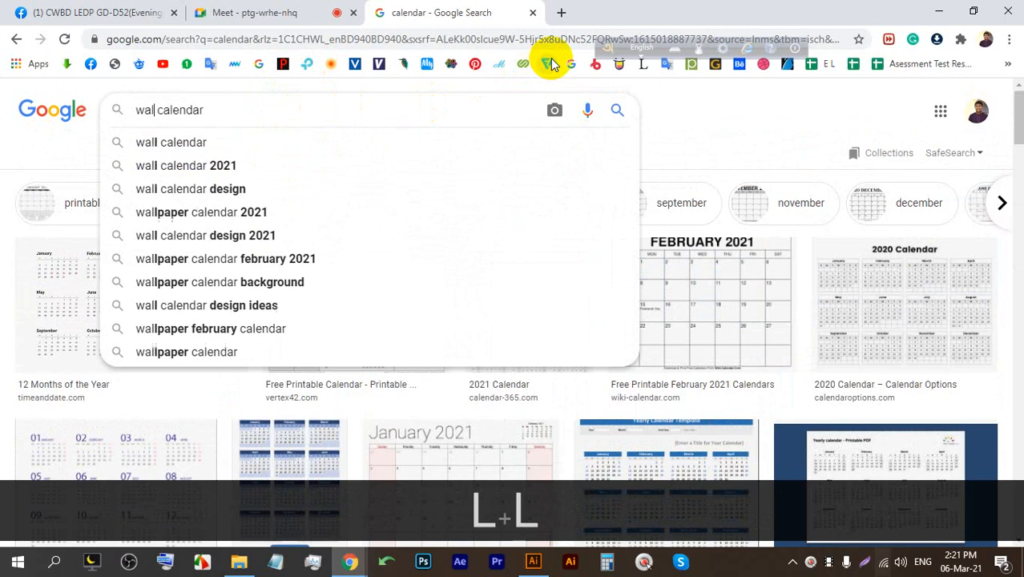
pyautogui.press('Return')
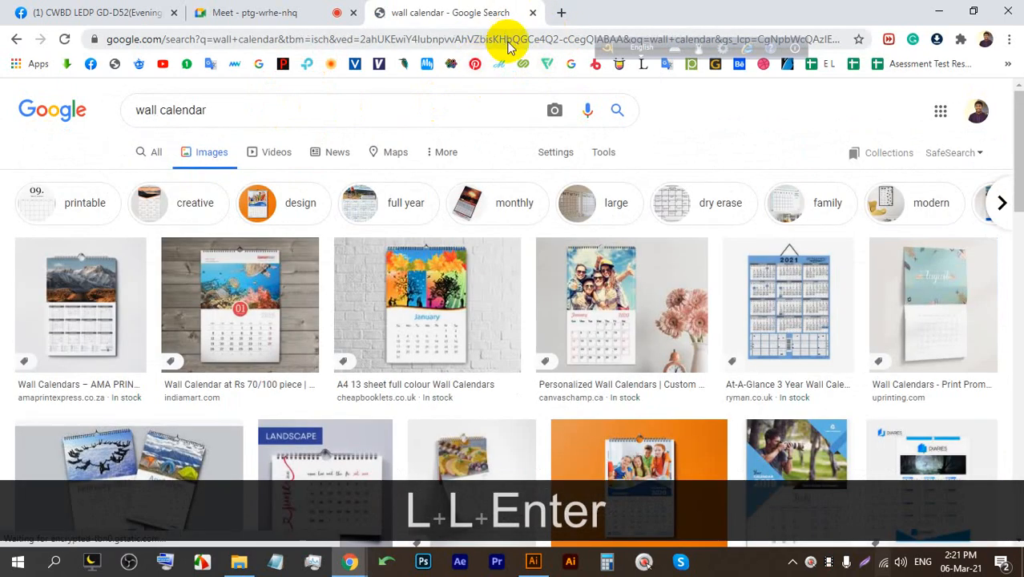
pyautogui.scroll(-2, 520, 125)
# Preview the A4 13 sheet, Rs 70/100 and A2 Wall Calendar images, then select 'wall' in the query.
pyautogui.click(386, 219)
pyautogui.click(253, 210)
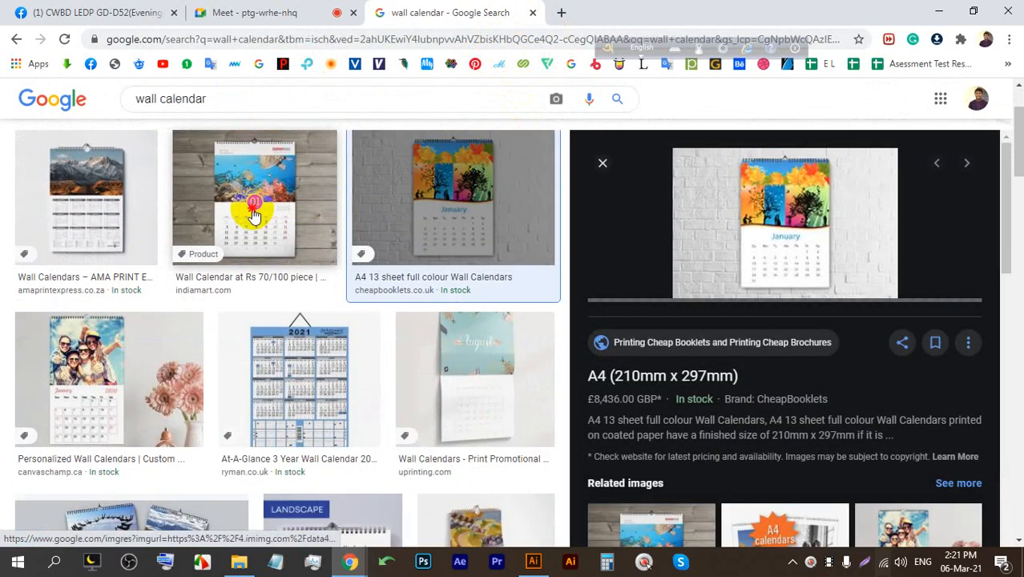
pyautogui.scroll(-8, 729, 295)
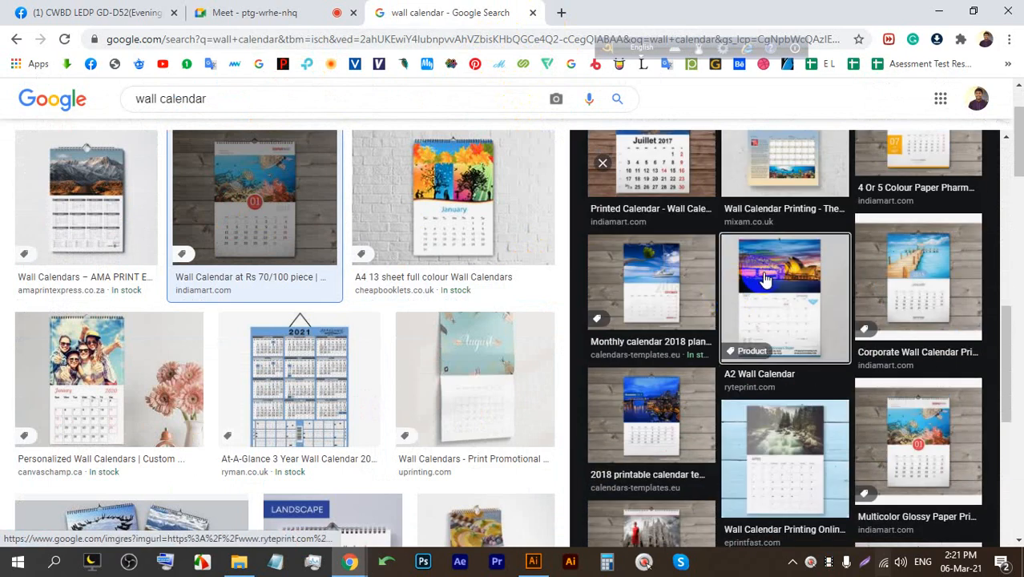
pyautogui.click(728, 298)
pyautogui.scroll(-10, 405, 301)
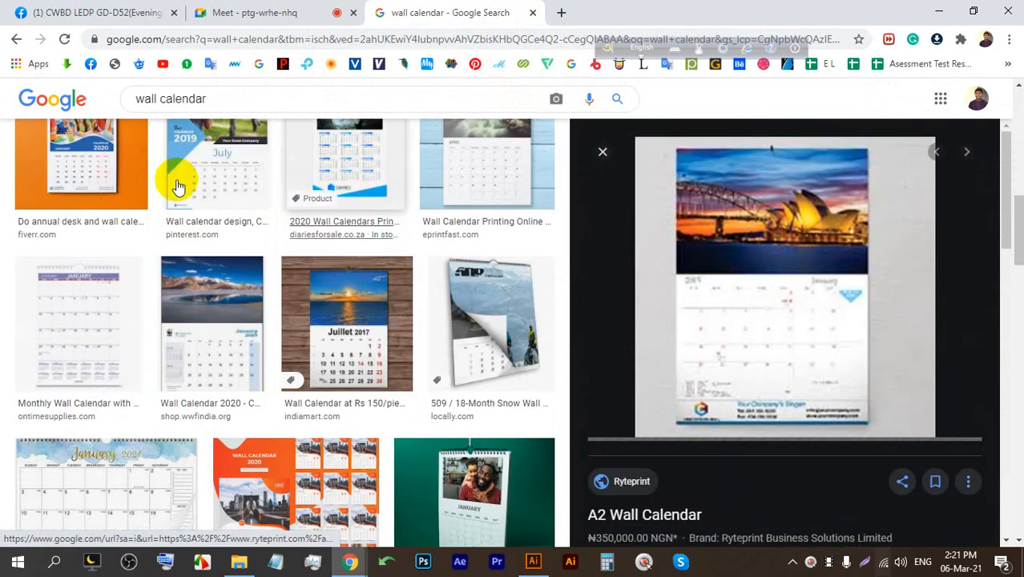
pyautogui.scroll(4, 183, 183)
pyautogui.moveTo(157, 98); pyautogui.dragTo(117, 97)
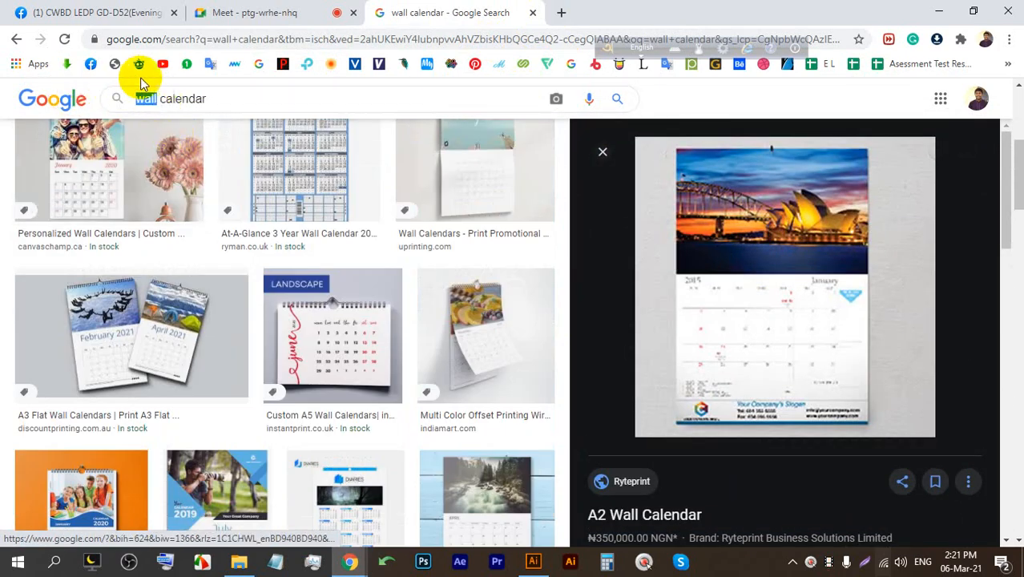
# Search images for 'desk calendar', browse the results, then return to the Meet tab.
pyautogui.write('des')
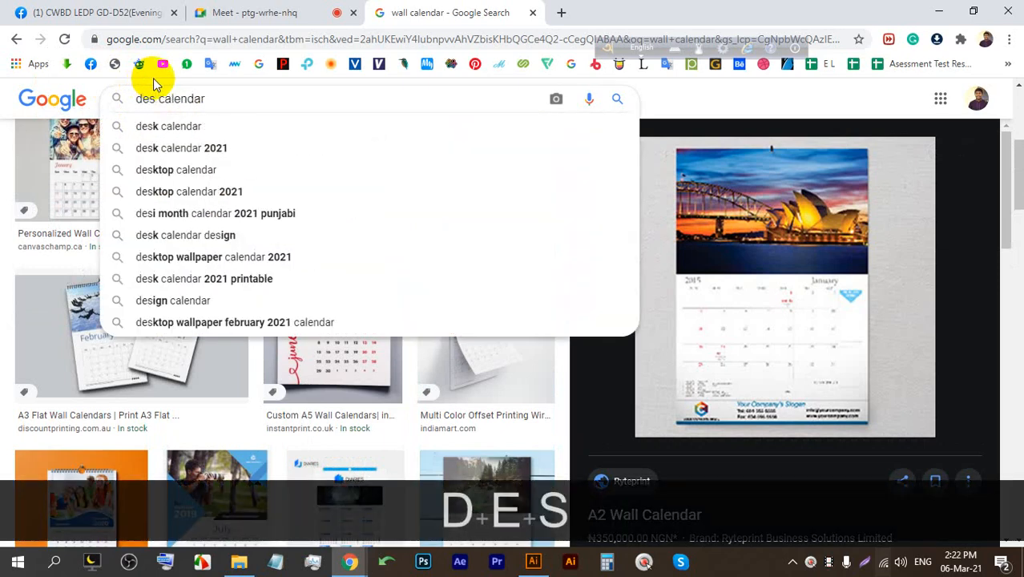
pyautogui.write('k')
pyautogui.press('Return')
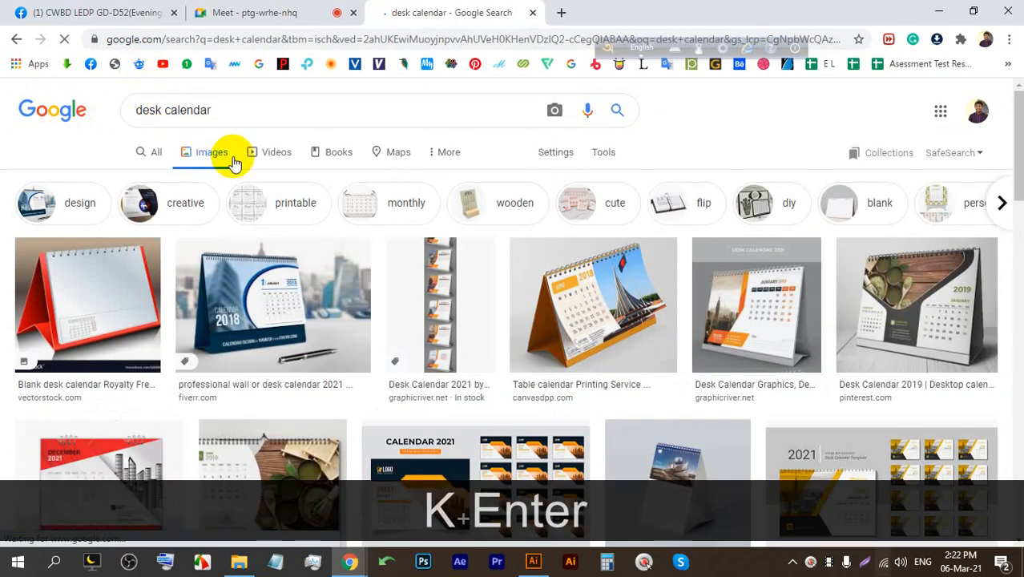
pyautogui.scroll(-8, 507, 245)
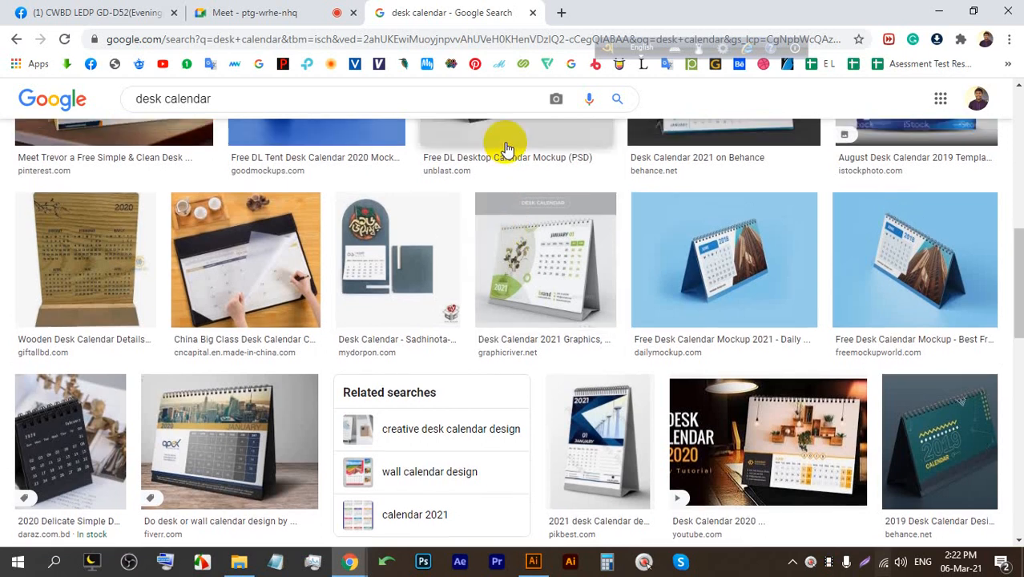
pyautogui.scroll(6, 514, 149)
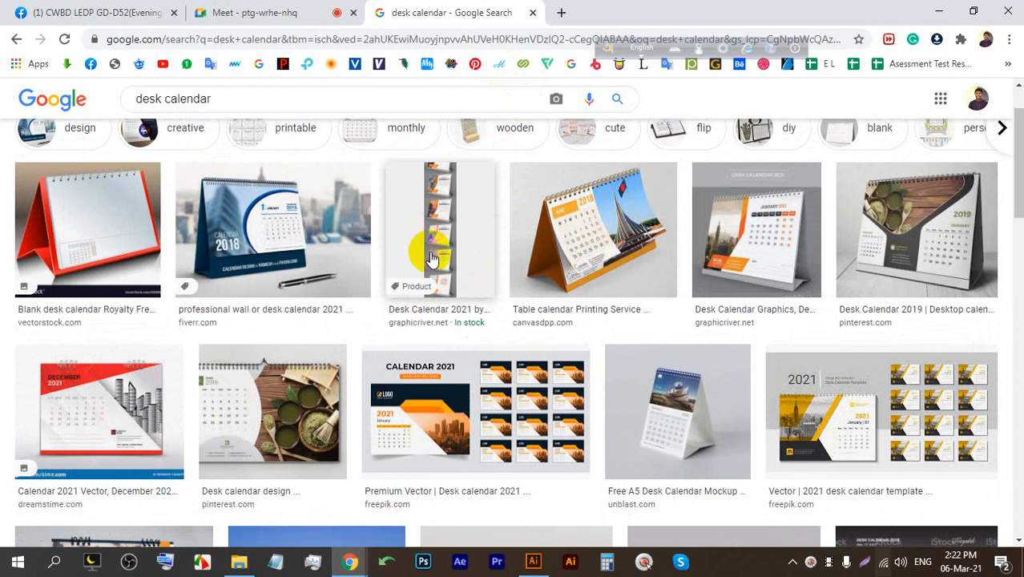
pyautogui.click(319, 10)
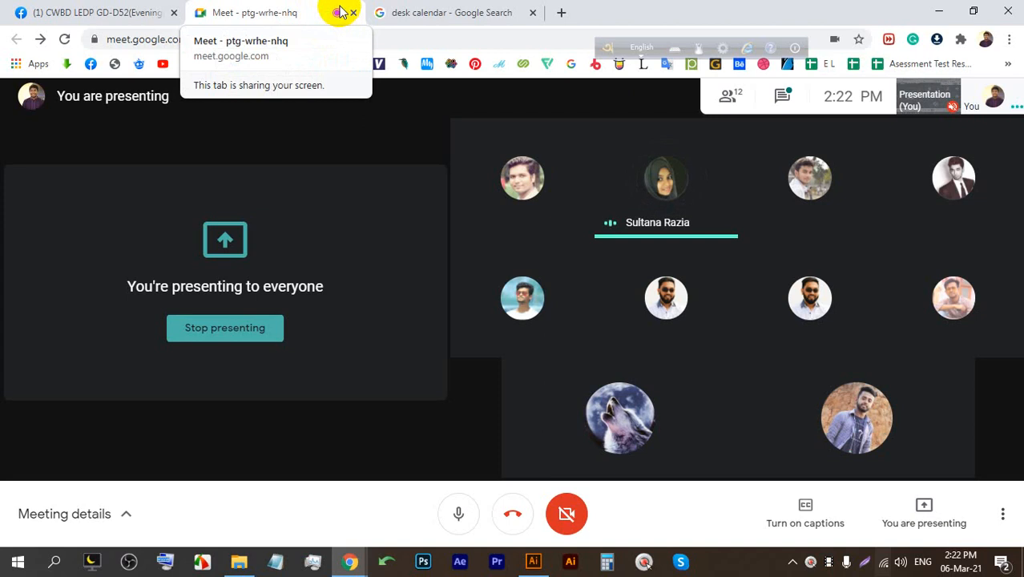
# Flip between the desk calendar results, the Meet call and Illustrator's home screen.
pyautogui.click(533, 8)
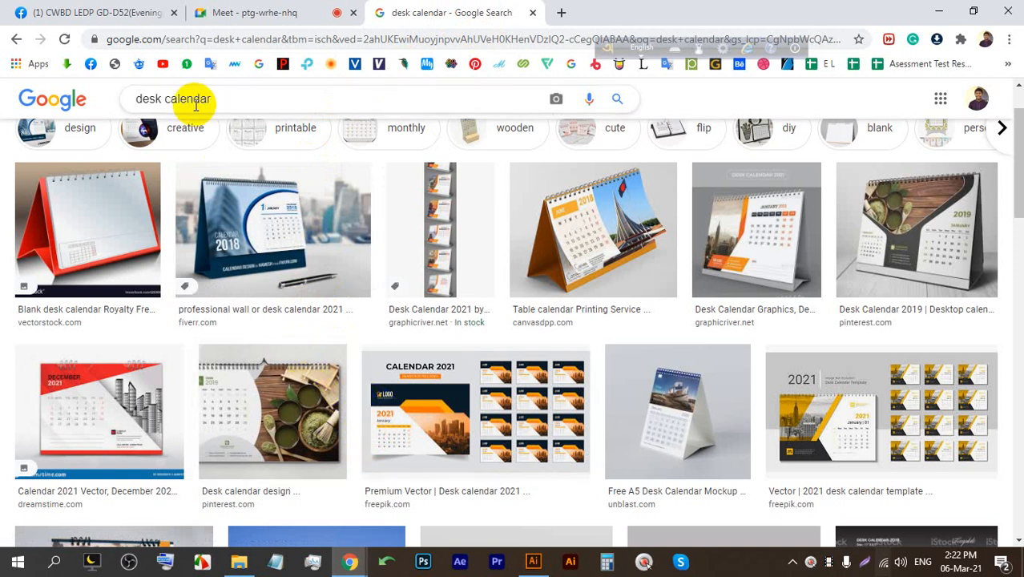
pyautogui.click(246, 12)
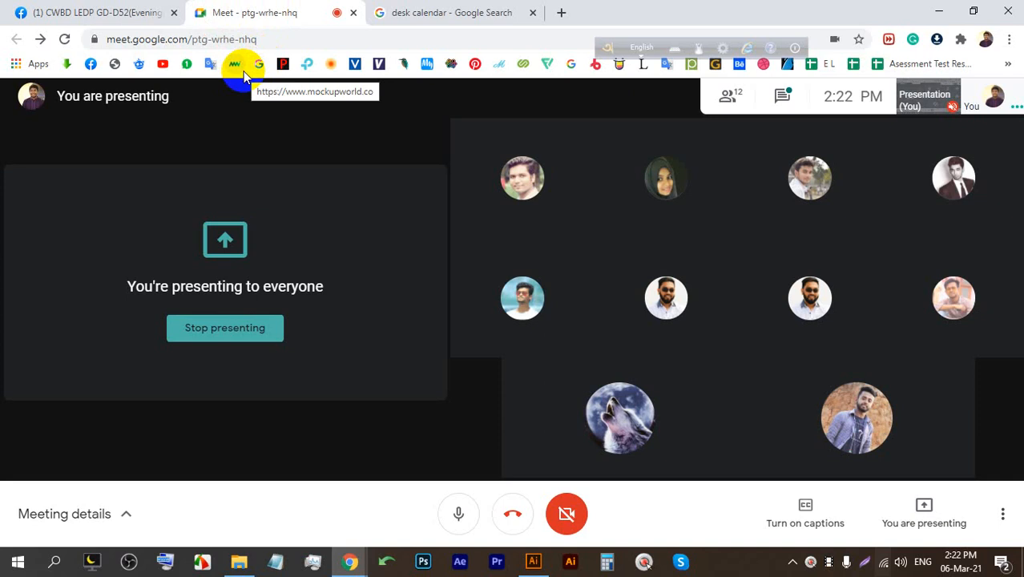
pyautogui.click(533, 561)
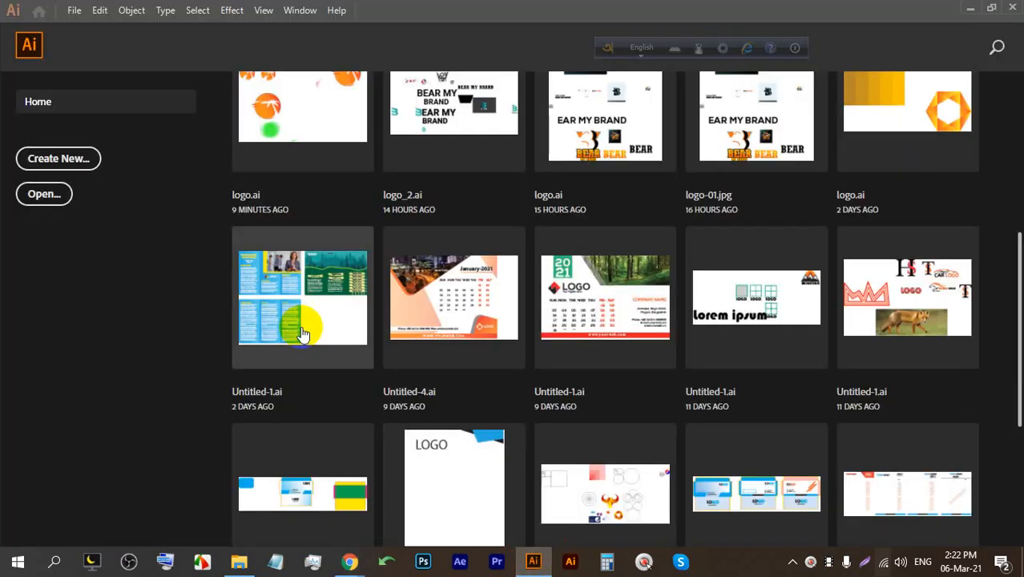
pyautogui.moveTo(352, 559)
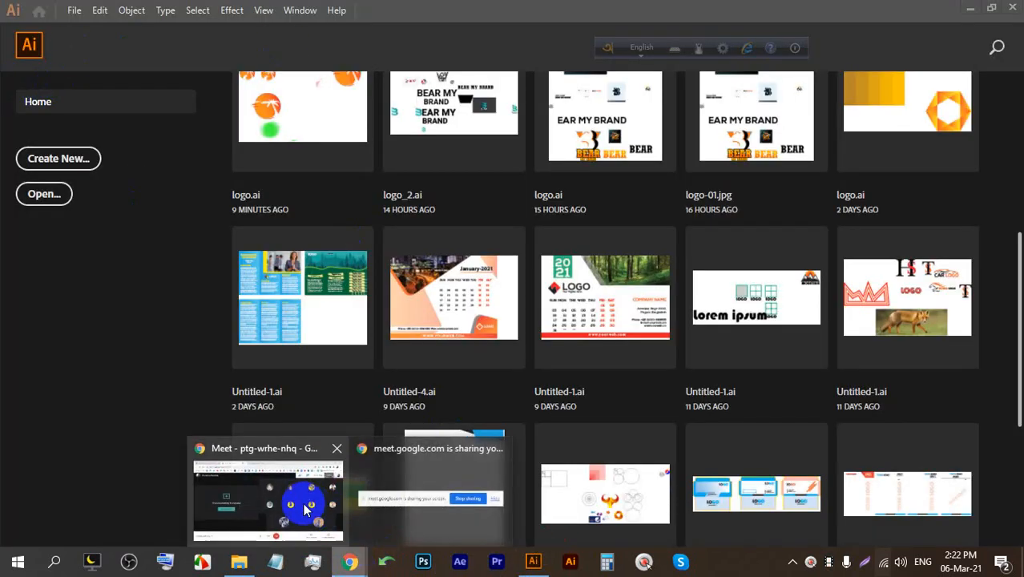
pyautogui.click(305, 510)
# Take the image tab back to the 'wall calendar' results via Back history, then switch to Meet.
pyautogui.click(457, 10)
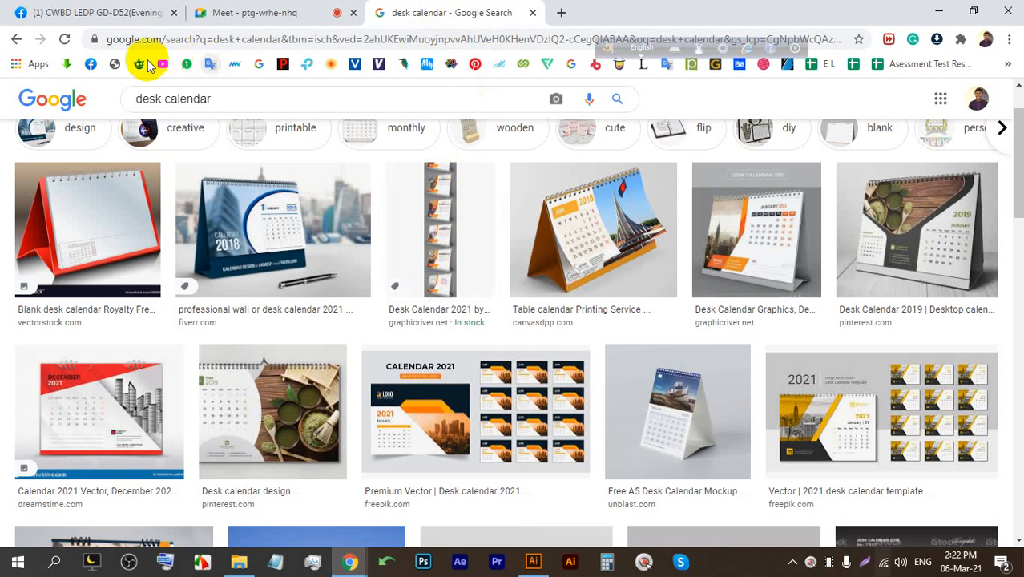
pyautogui.rightClick(20, 42)
pyautogui.click(36, 62)
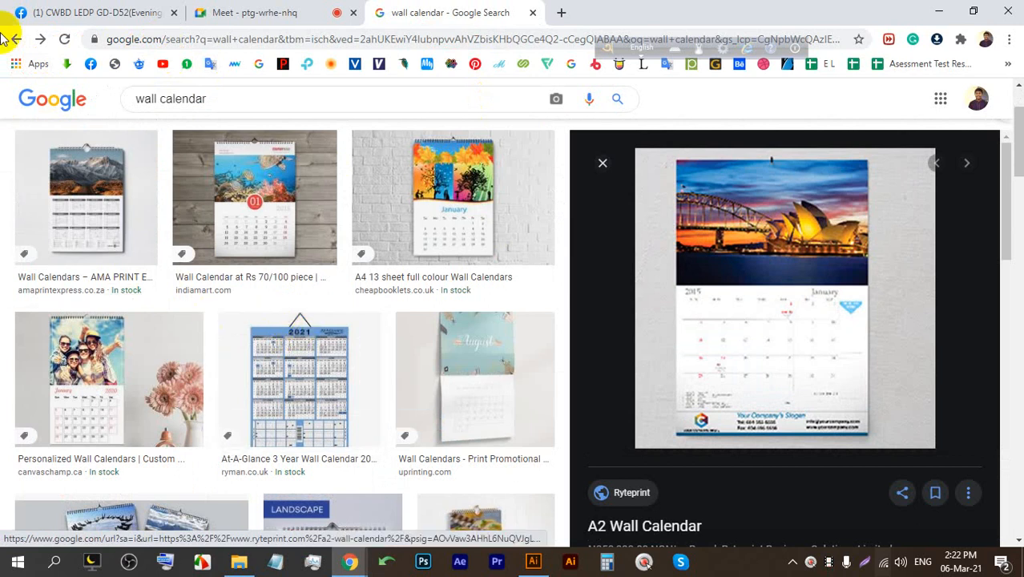
pyautogui.click(201, 12)
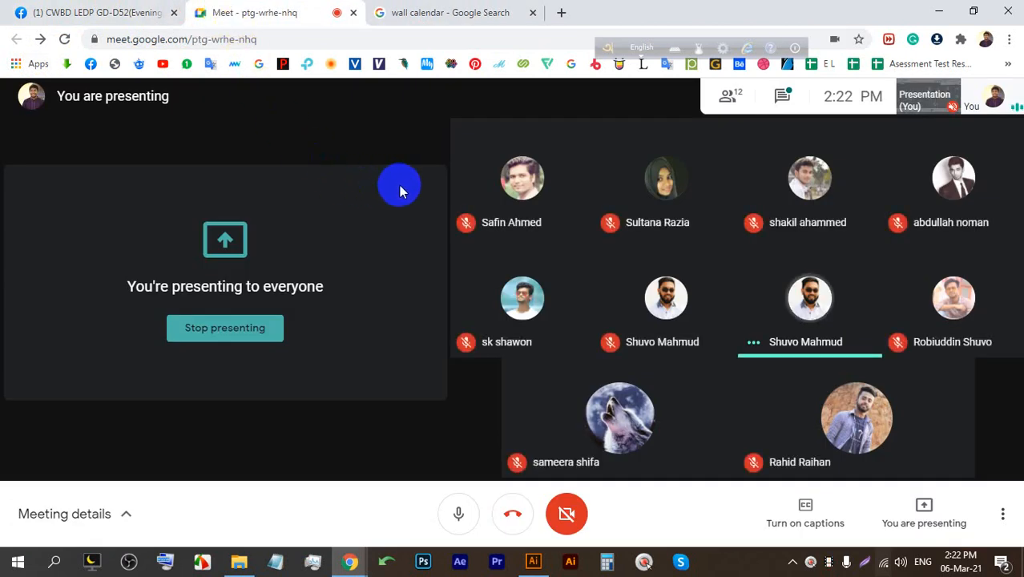
pyautogui.moveTo(469, 203)
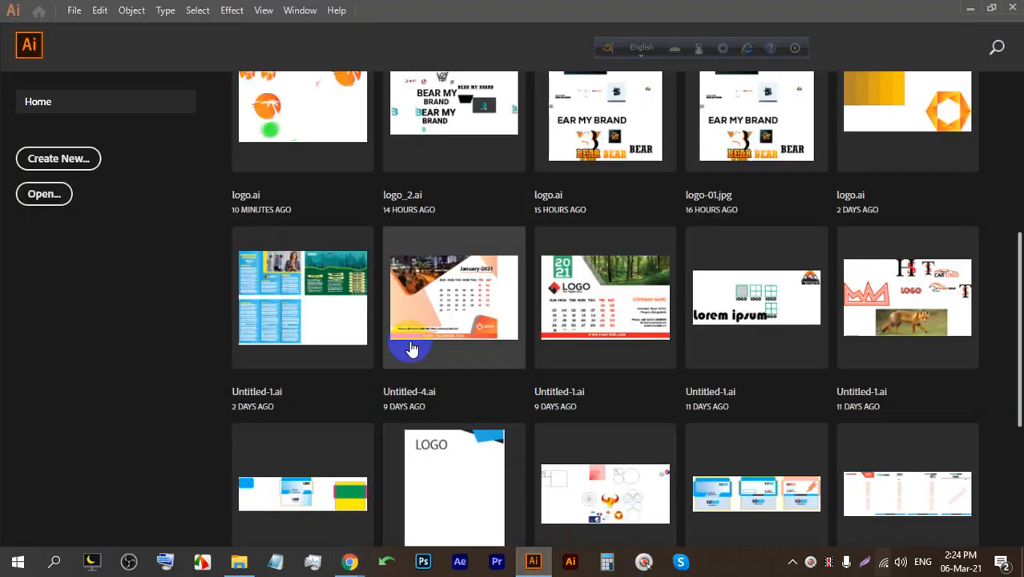
# Create an 8.5 × 11 in Letter print document in inches with 0.125 in bleed and CMYK colour.
pyautogui.click(533, 561)
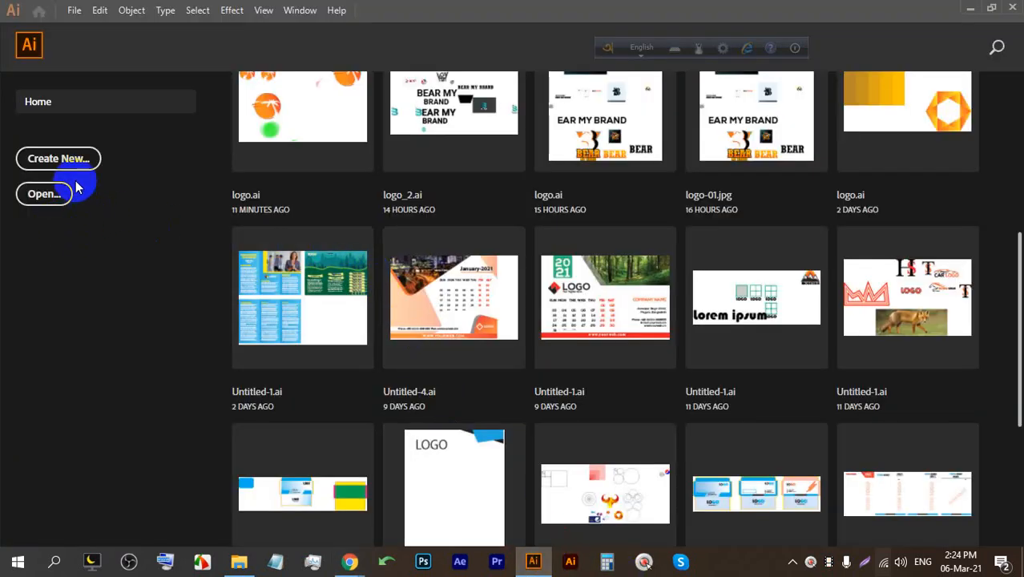
pyautogui.click(74, 10)
pyautogui.click(81, 32)
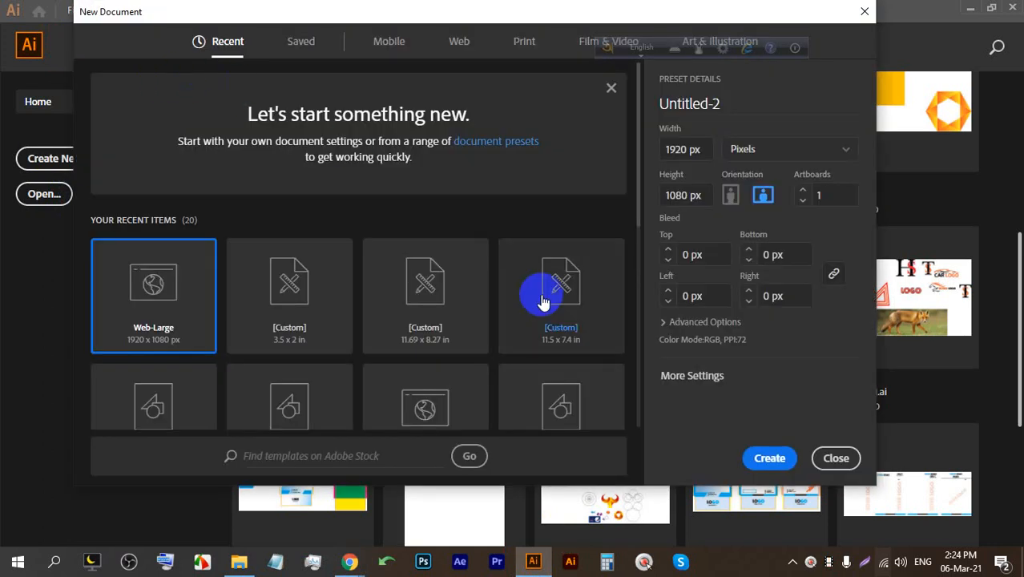
pyautogui.click(523, 41)
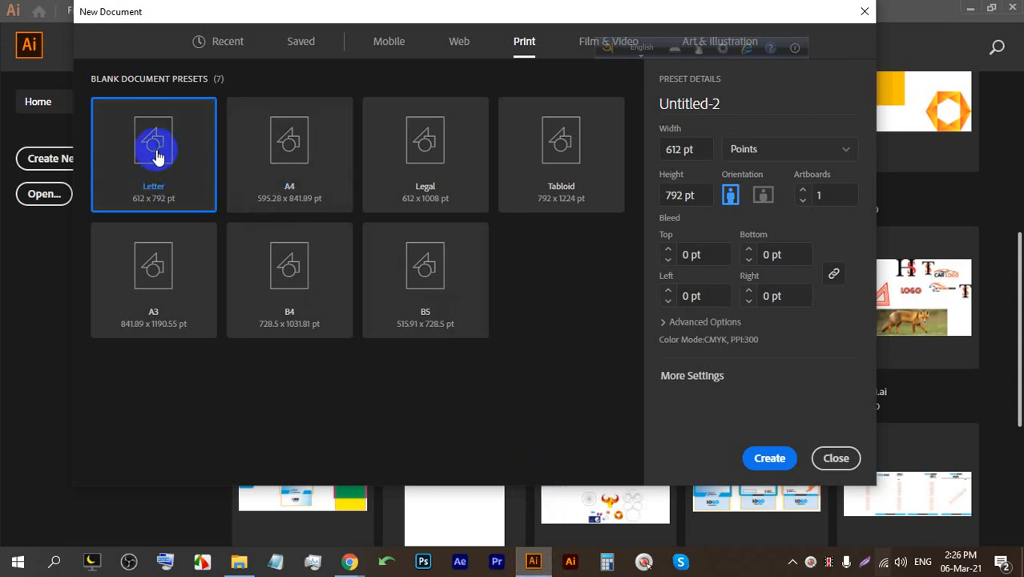
pyautogui.click(744, 149)
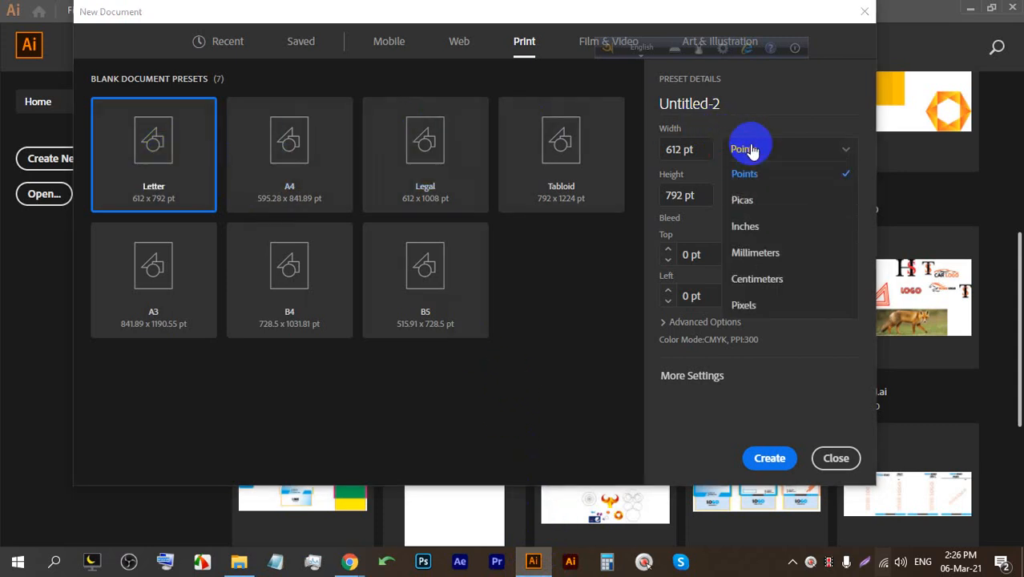
pyautogui.click(745, 226)
pyautogui.click(668, 250)
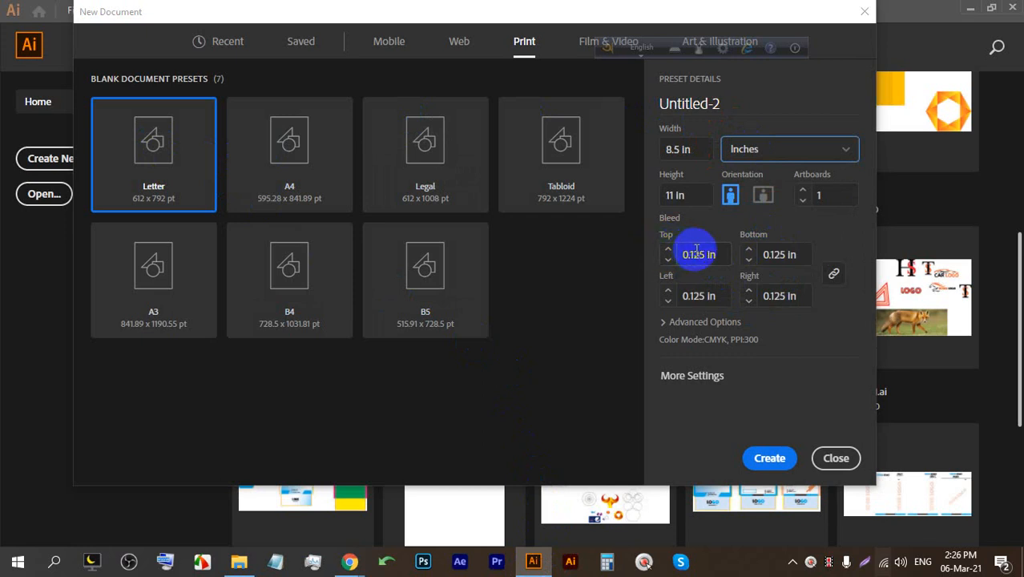
pyautogui.click(721, 322)
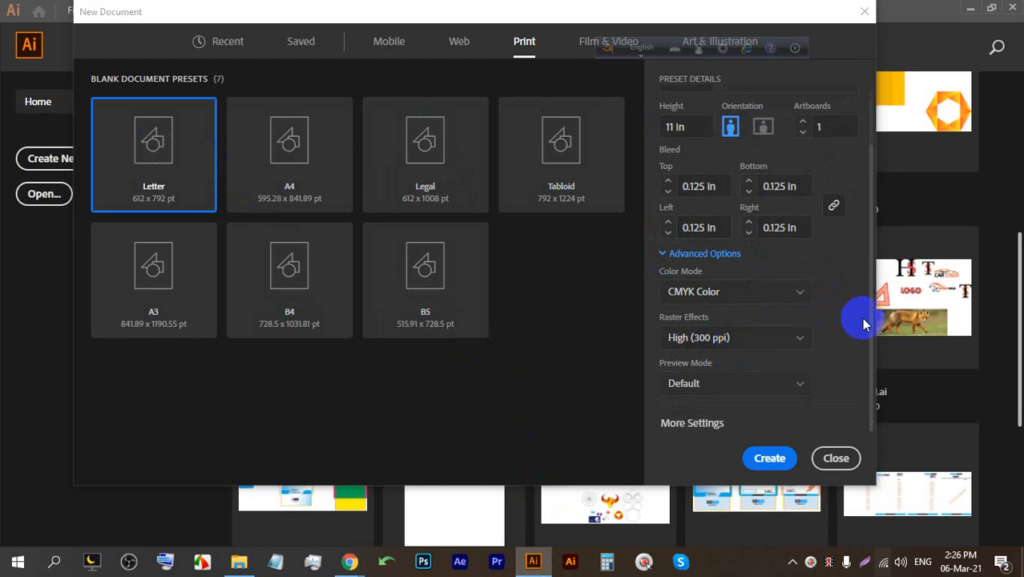
pyautogui.click(782, 467)
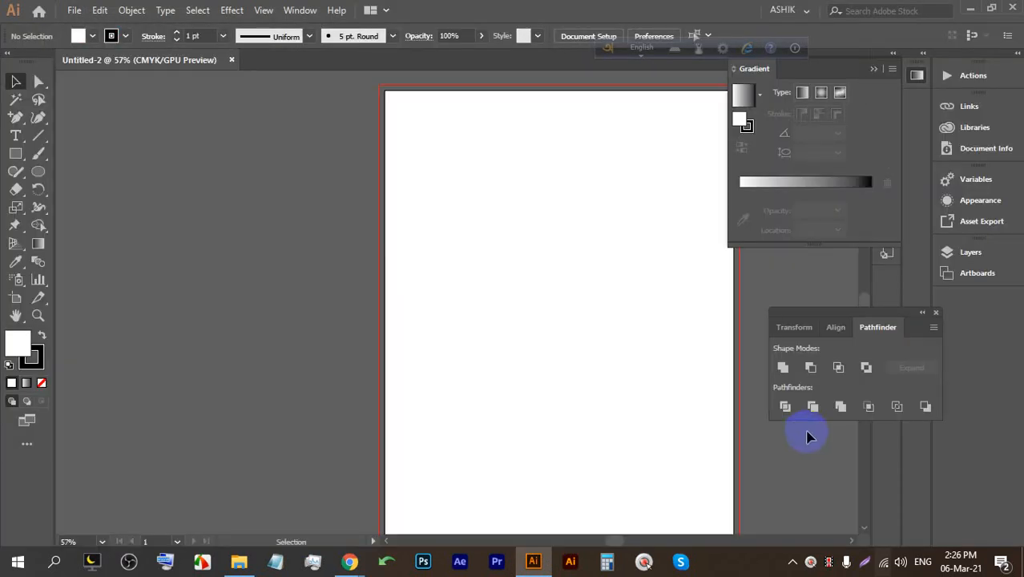
# Close Untitled-2 and create a landscape Letter CMYK document with 0.125 in bleed, then frame its artboard.
pyautogui.click(233, 60)
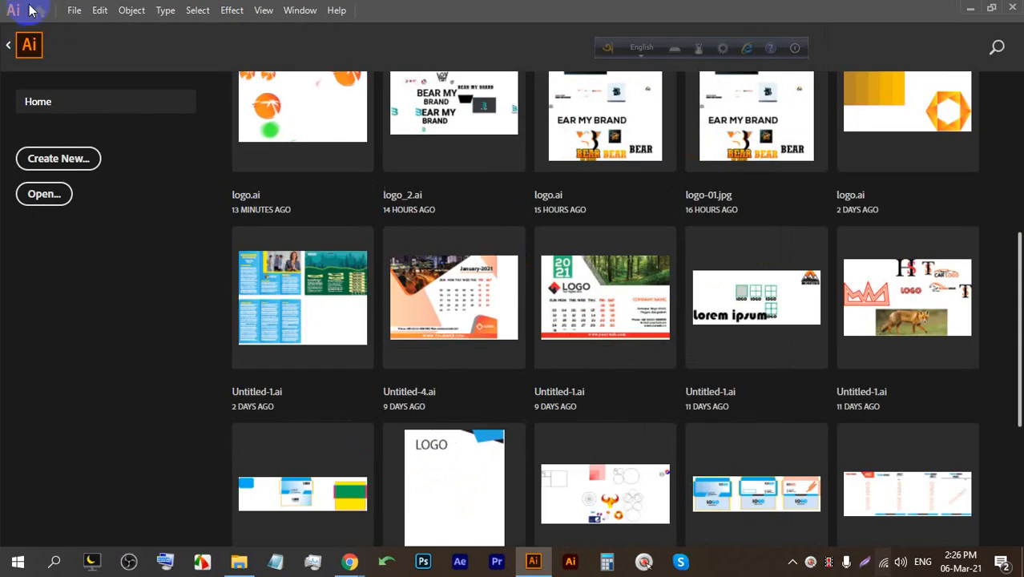
pyautogui.click(79, 11)
pyautogui.click(96, 29)
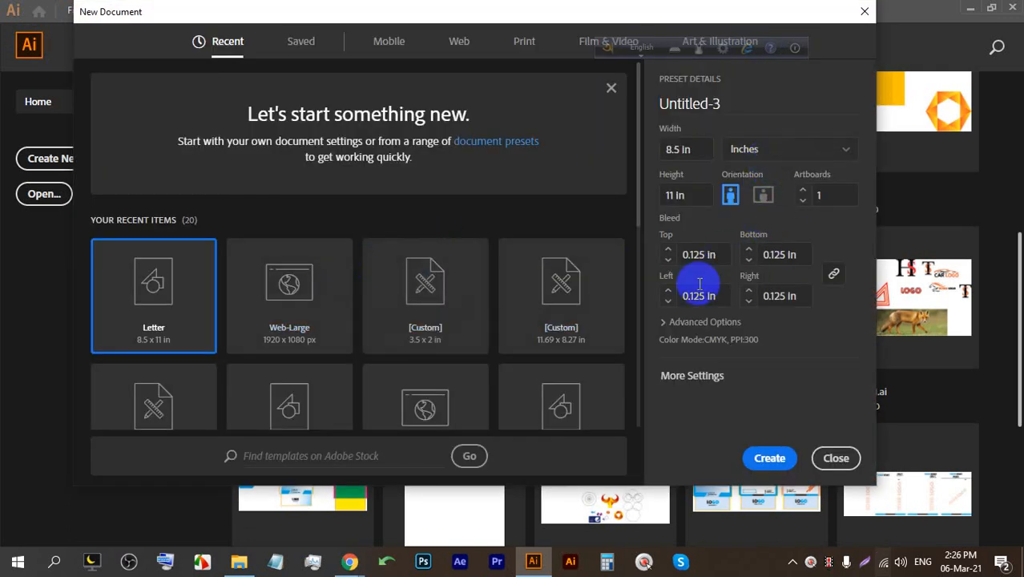
pyautogui.click(683, 322)
pyautogui.scroll(-2, 721, 273)
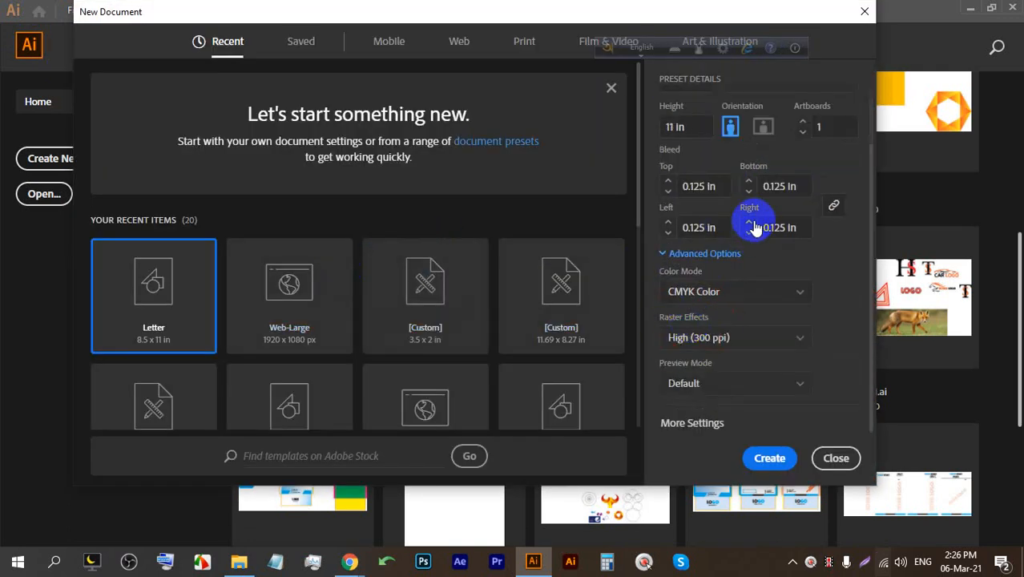
pyautogui.click(763, 130)
pyautogui.click(768, 455)
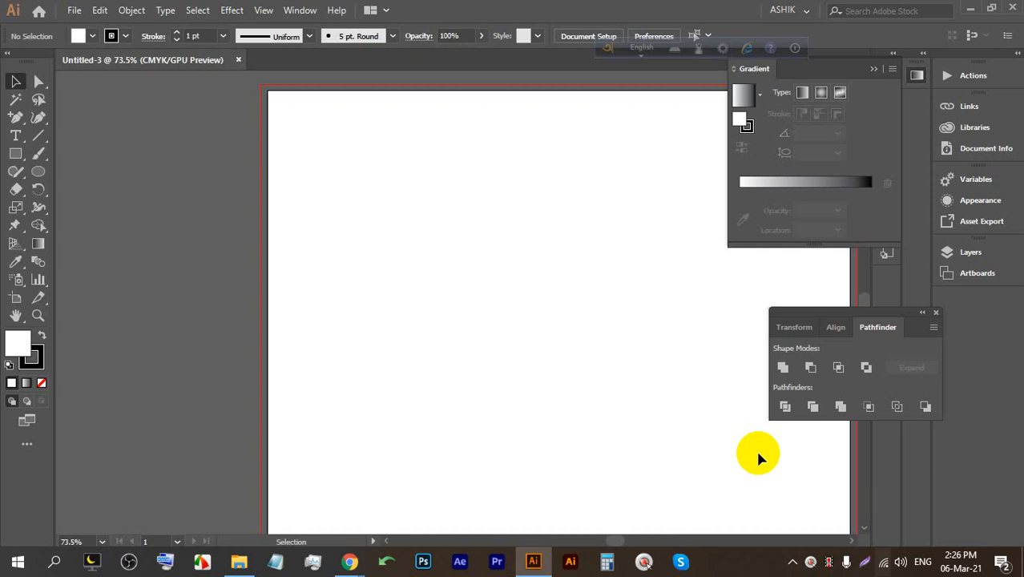
pyautogui.press('space')
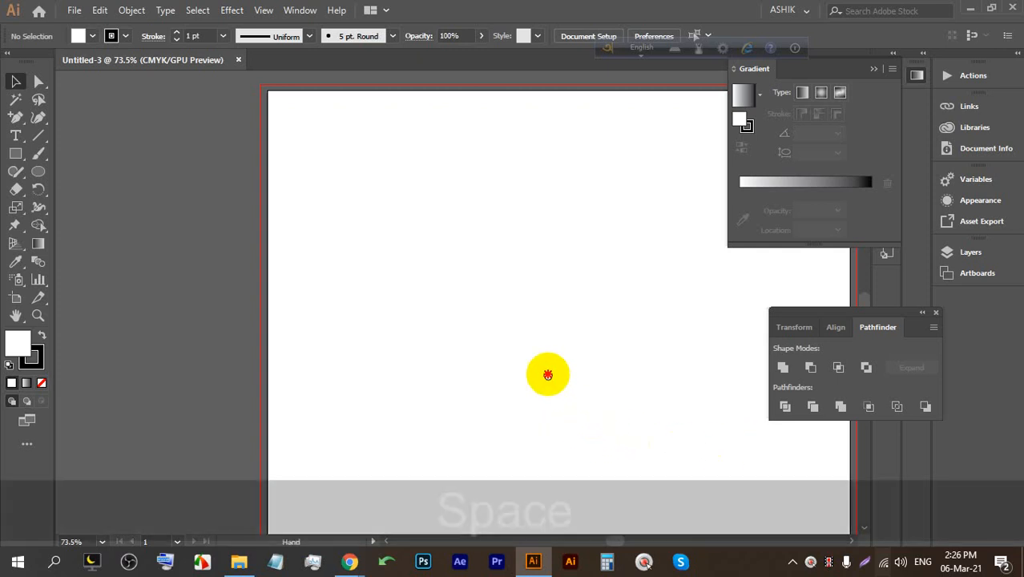
pyautogui.moveTo(546, 372); pyautogui.dragTo(393, 348)
pyautogui.scroll(-1, 401, 343)
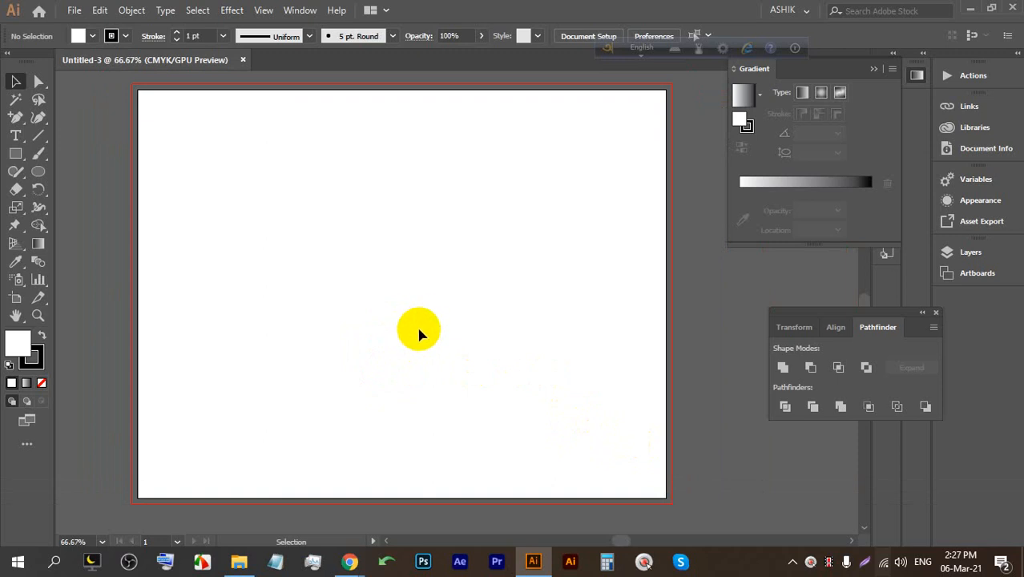
# Go back to Chrome's 'desk calendar' image results and preview the red December 2021 template.
pyautogui.click(348, 559)
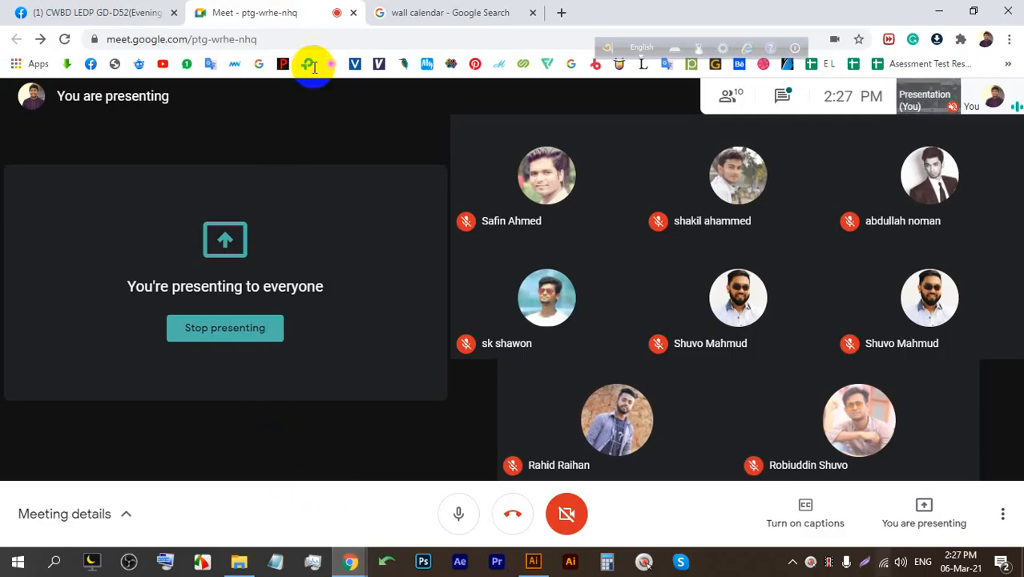
pyautogui.click(476, 9)
pyautogui.click(43, 38)
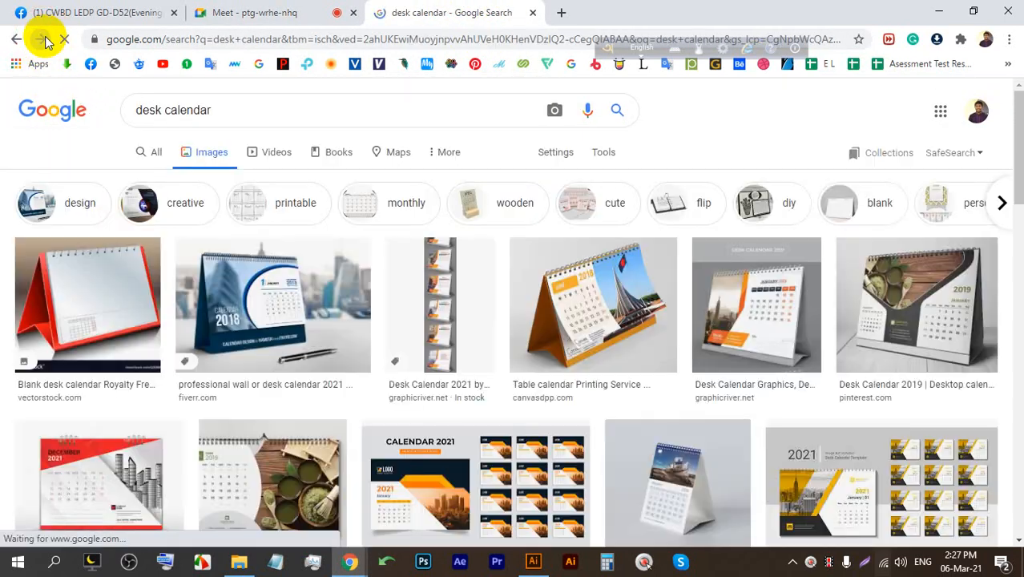
pyautogui.scroll(-2, 480, 297)
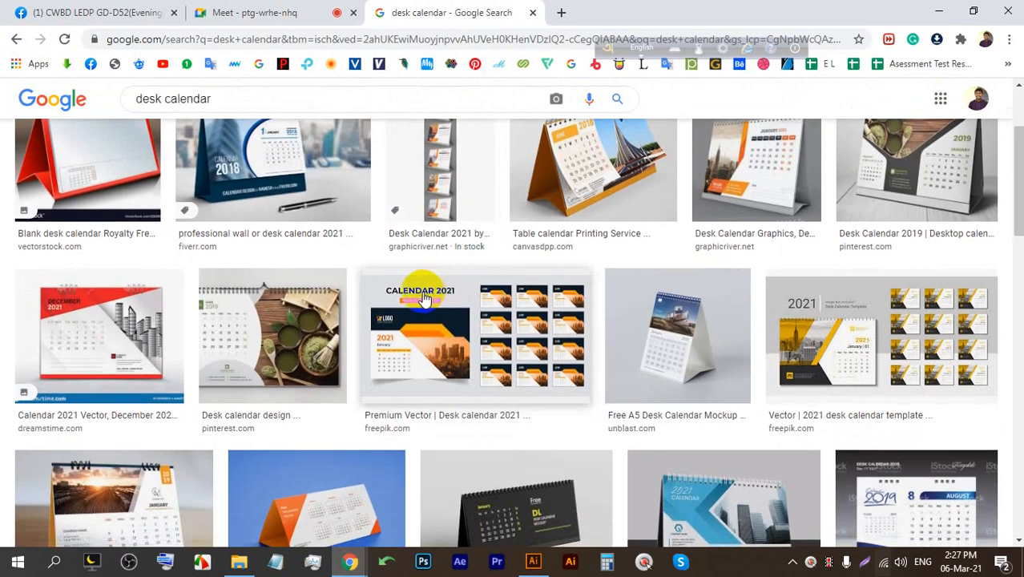
pyautogui.scroll(-1, 425, 298)
pyautogui.click(102, 270)
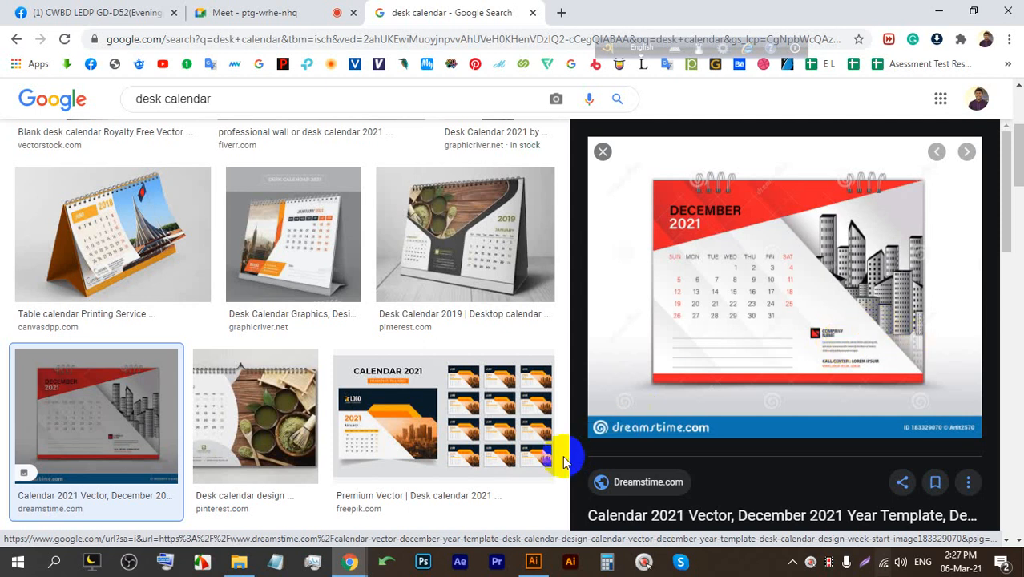
# Check the Illustrator document, then return to the desk calendar results tab in Chrome.
pyautogui.click(533, 561)
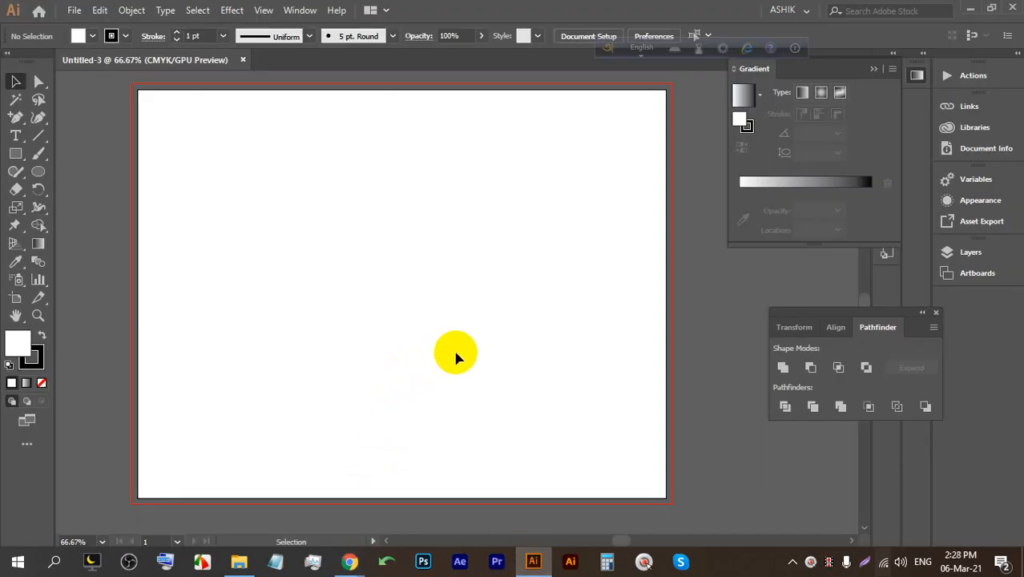
pyautogui.moveTo(349, 561)
pyautogui.click(310, 517)
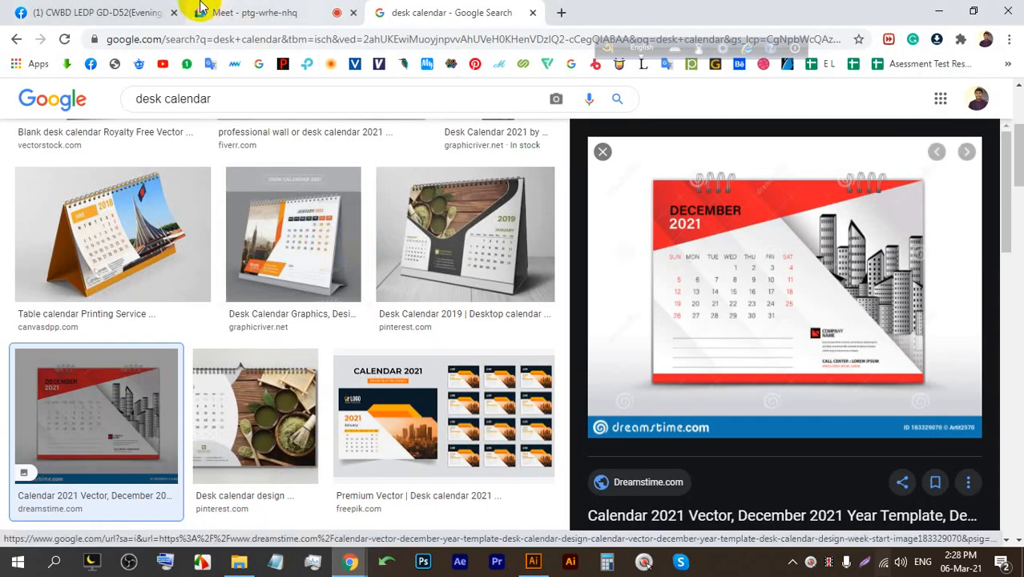
pyautogui.click(264, 8)
pyautogui.click(450, 11)
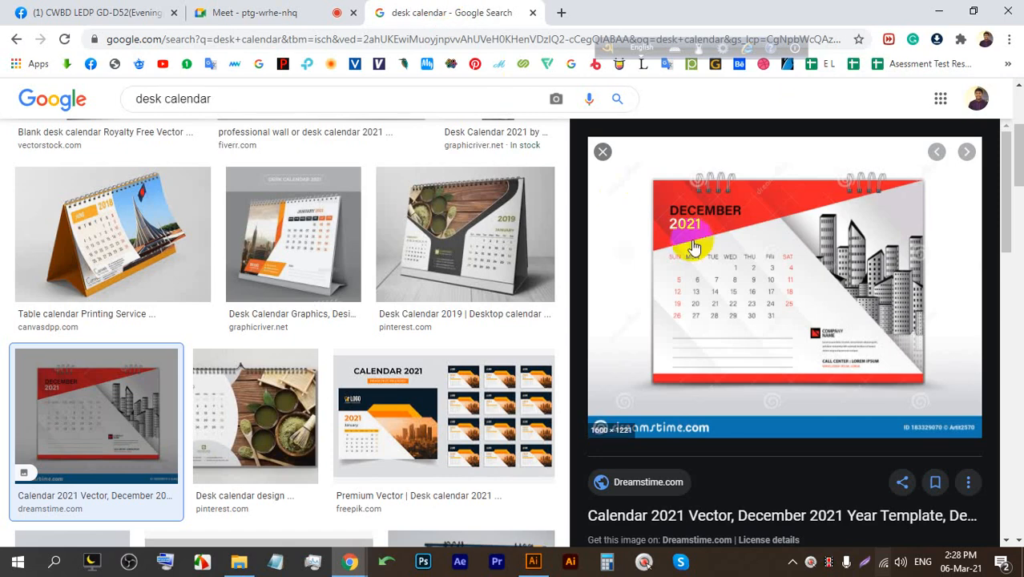
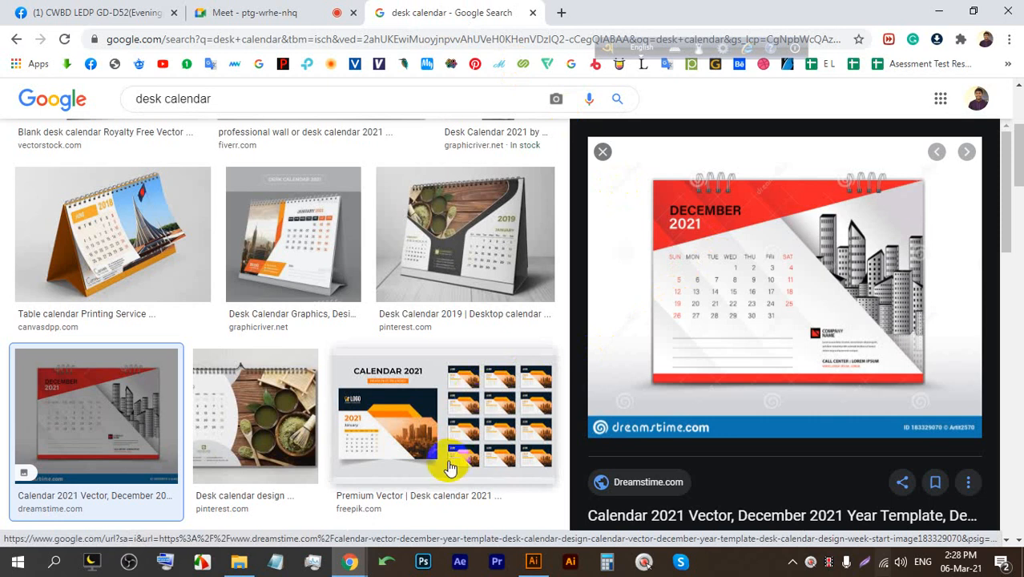
# Switch from Chrome back to the blank Untitled-3 document in Illustrator.
pyautogui.click(534, 566)
pyautogui.click(16, 153)
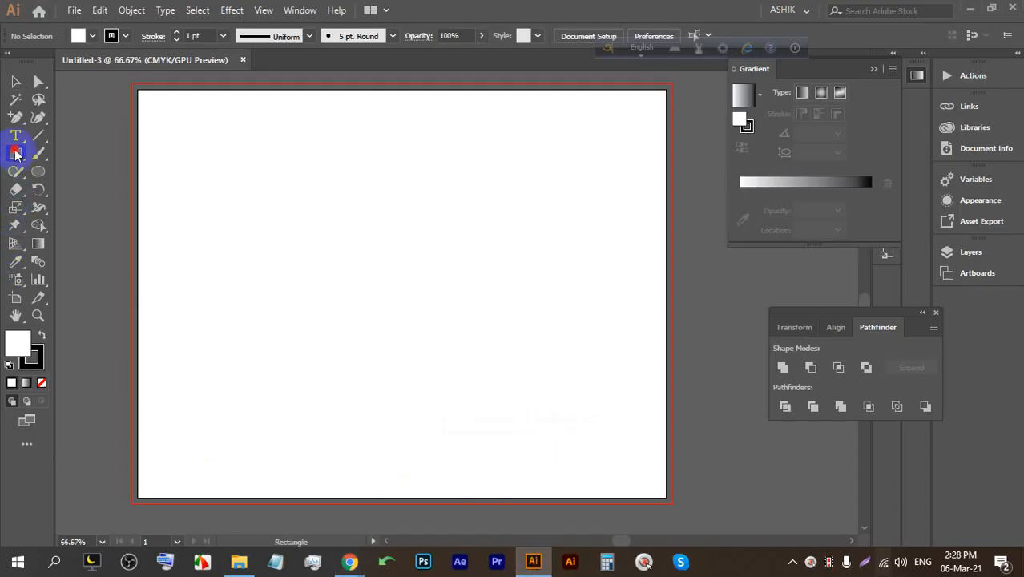
pyautogui.moveTo(139, 90); pyautogui.dragTo(384, 497)
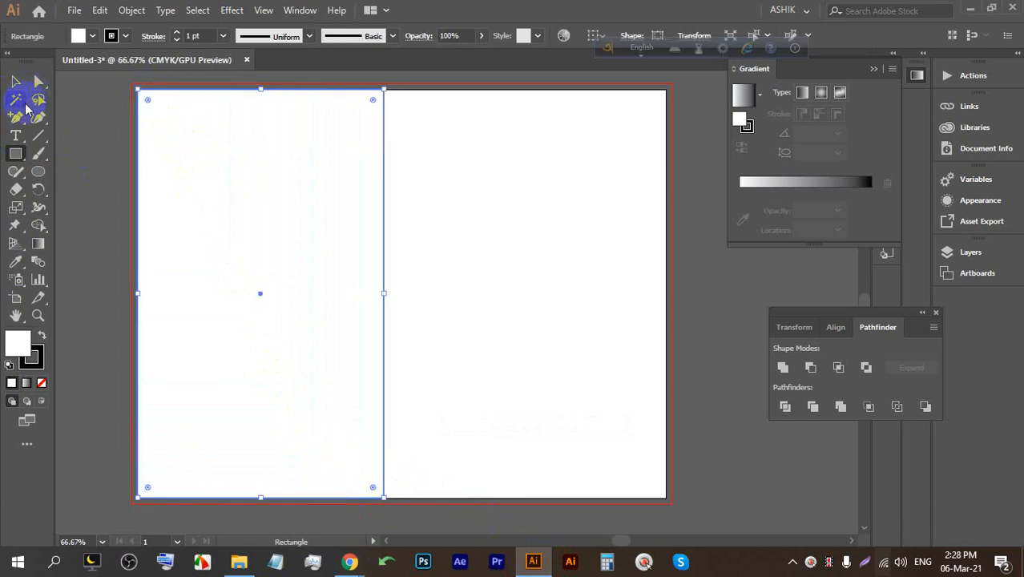
pyautogui.click(37, 117)
pyautogui.click(84, 131)
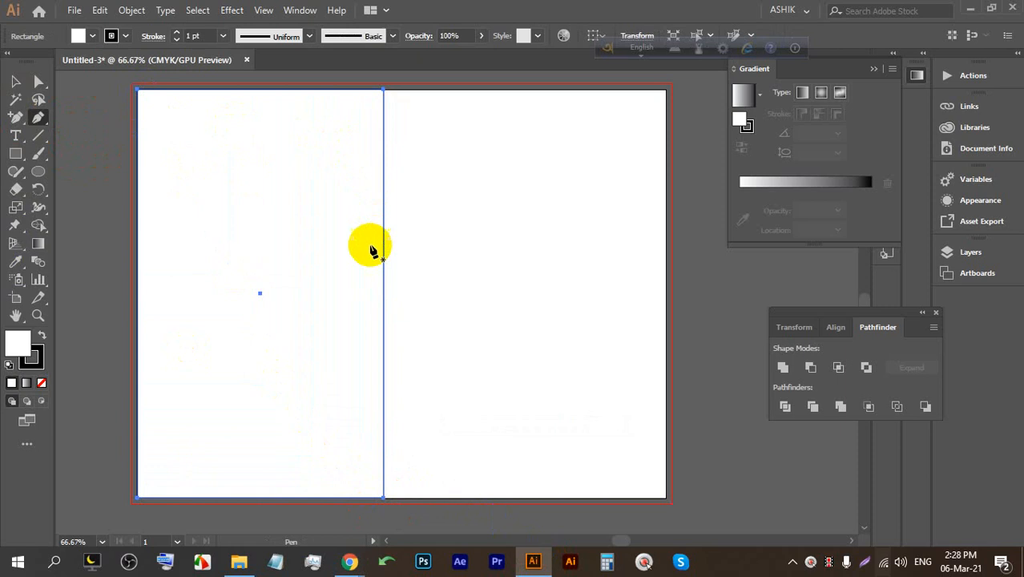
pyautogui.click(383, 297)
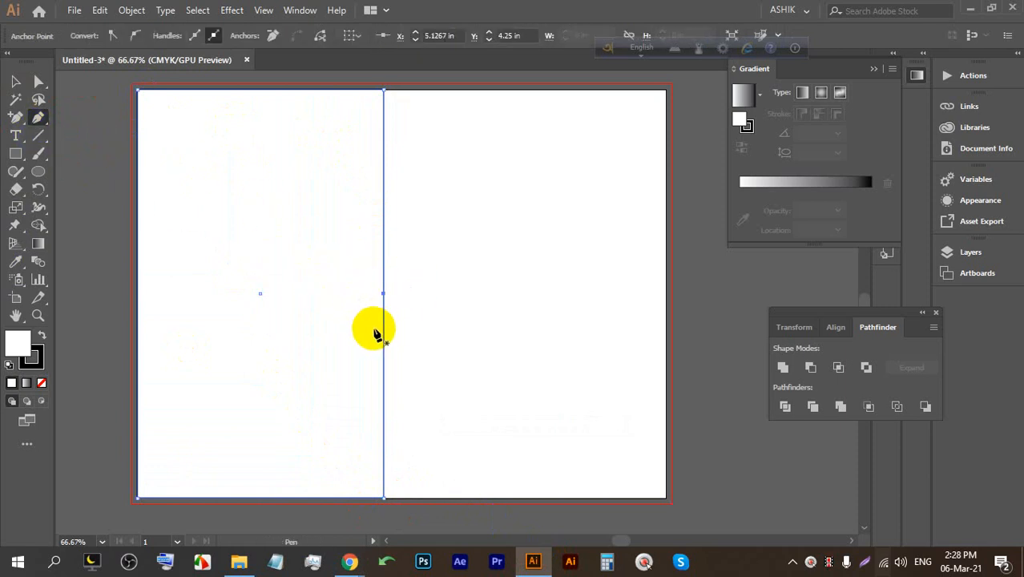
pyautogui.click(384, 330)
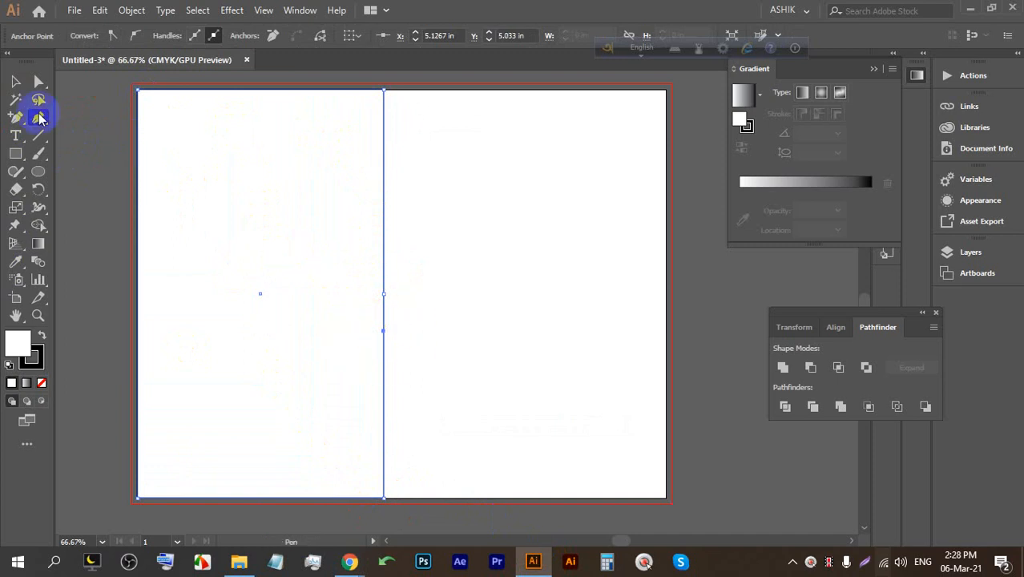
pyautogui.click(39, 81)
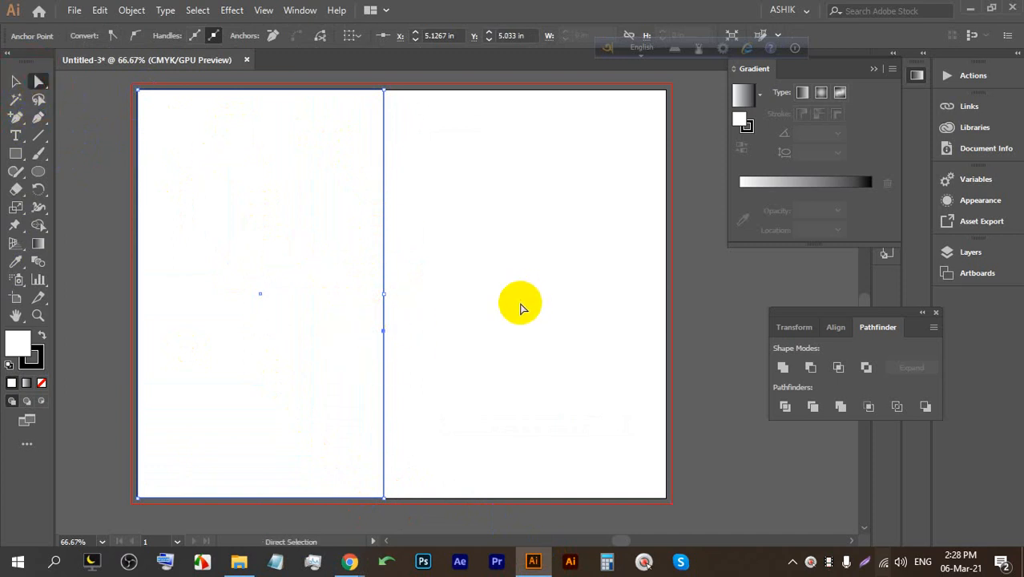
pyautogui.click(384, 330)
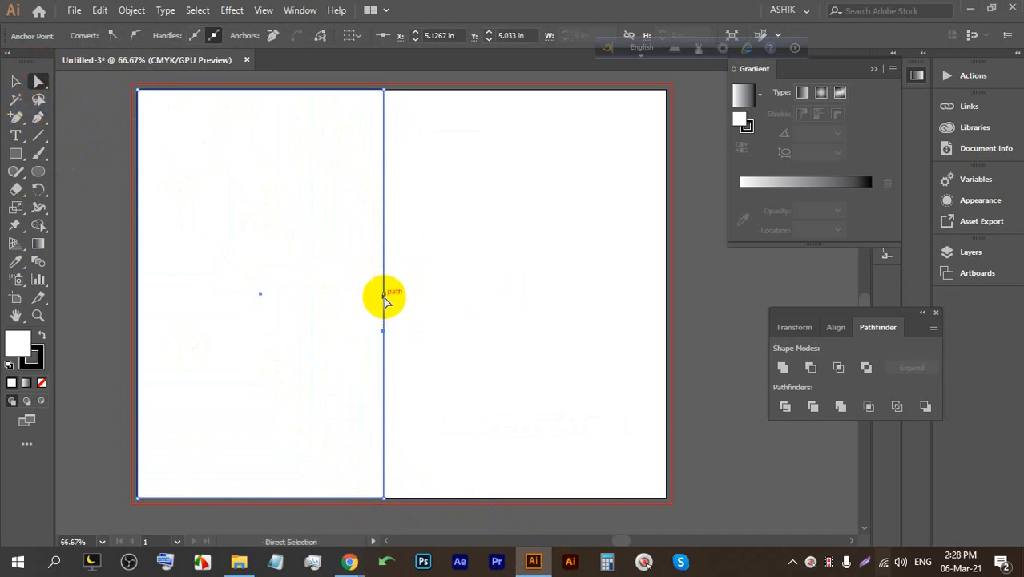
pyautogui.moveTo(383, 294)
pyautogui.mouseDown()
pyautogui.moveTo(348, 303)
pyautogui.moveTo(339, 336)
pyautogui.moveTo(350, 310)
pyautogui.moveTo(377, 309)
pyautogui.mouseUp()
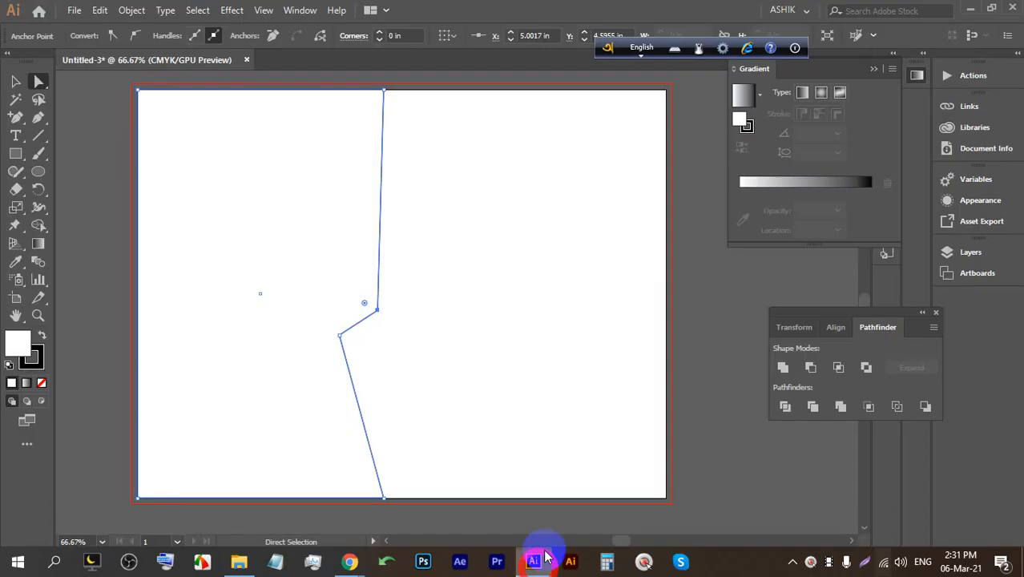
pyautogui.click(533, 561)
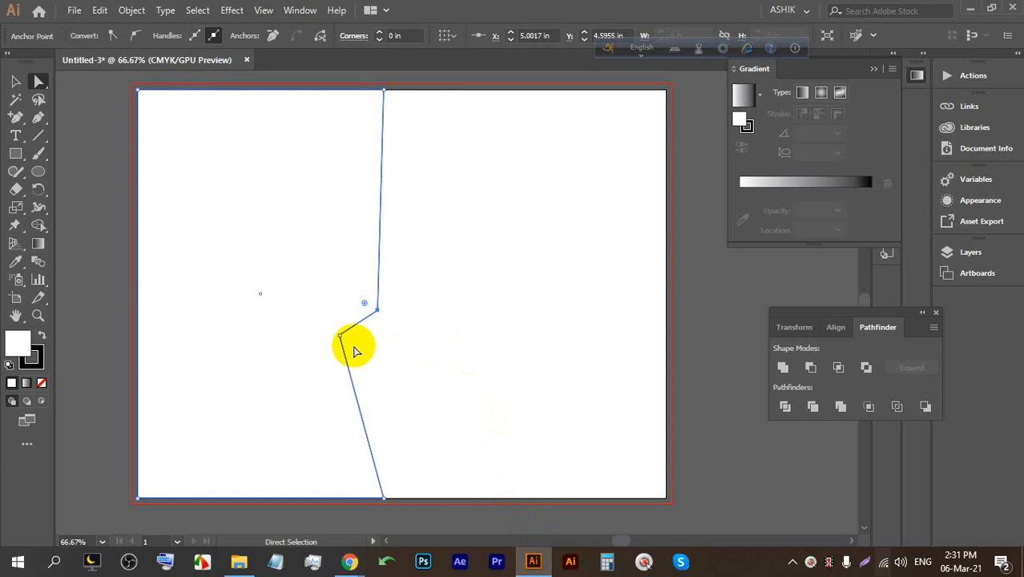
pyautogui.press('BackSpace')
pyautogui.click(20, 80)
pyautogui.moveTo(569, 379); pyautogui.dragTo(327, 304)
pyautogui.press('BackSpace')
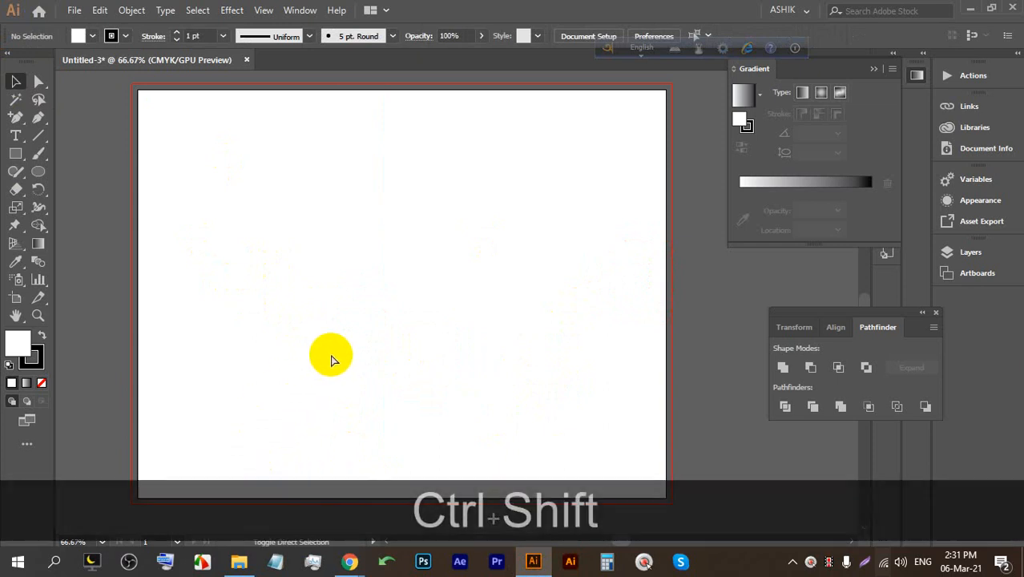
# Show the transparency grid and draw an artboard-sized rectangle with no stroke.
pyautogui.hotkey('ctrl', 'shift', 'd')
pyautogui.scroll(2, 327, 321)
pyautogui.scroll(-3, 233, 225)
pyautogui.scroll(3, 206, 178)
pyautogui.press('space')
pyautogui.moveTo(394, 240); pyautogui.dragTo(217, 156)
pyautogui.press('alt')
pyautogui.scroll(-3, 308, 160)
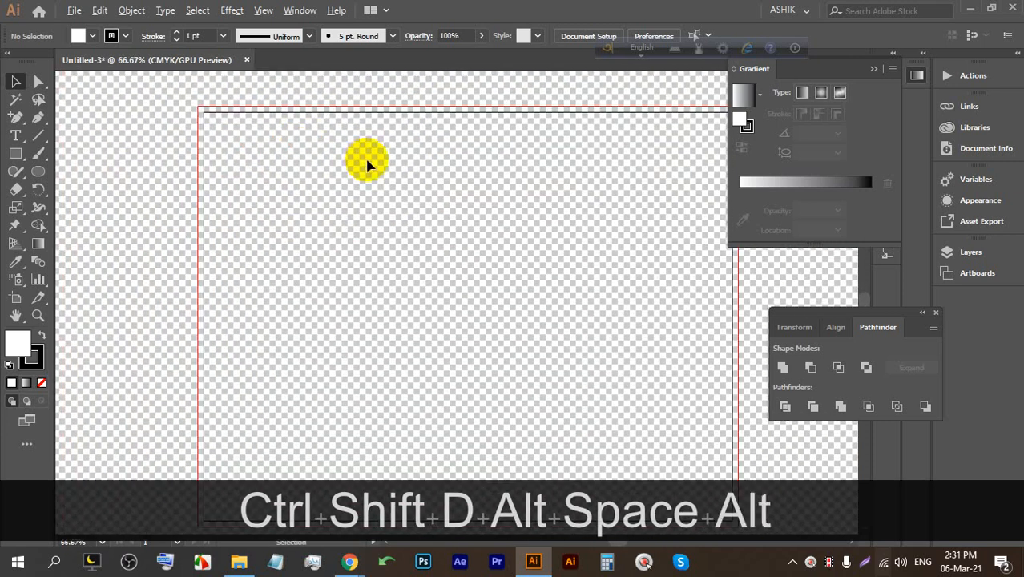
pyautogui.press('space')
pyautogui.moveTo(435, 164); pyautogui.dragTo(380, 153)
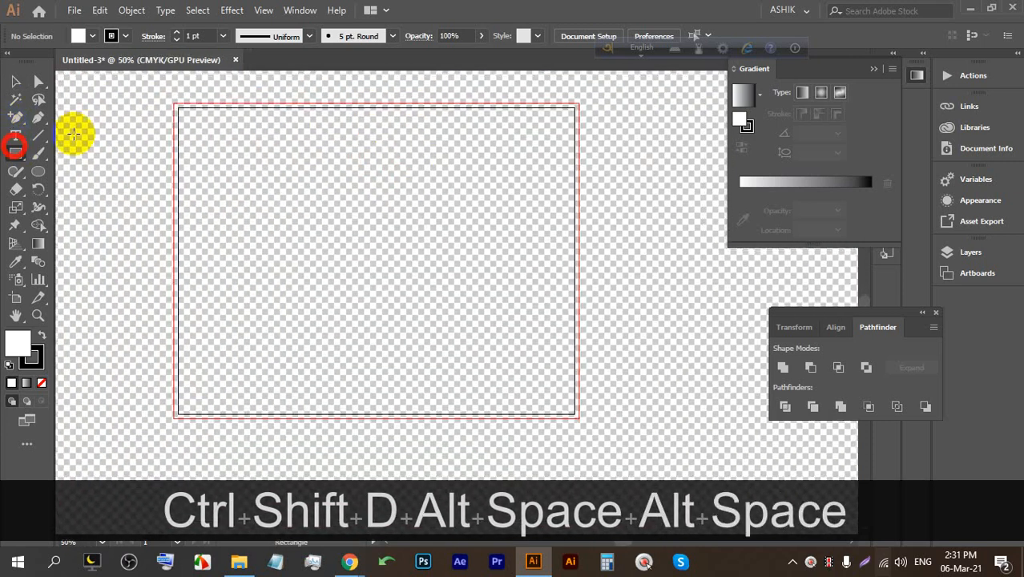
pyautogui.moveTo(178, 107)
pyautogui.mouseDown()
pyautogui.moveTo(307, 219)
pyautogui.moveTo(461, 319)
pyautogui.moveTo(573, 410)
pyautogui.mouseUp()
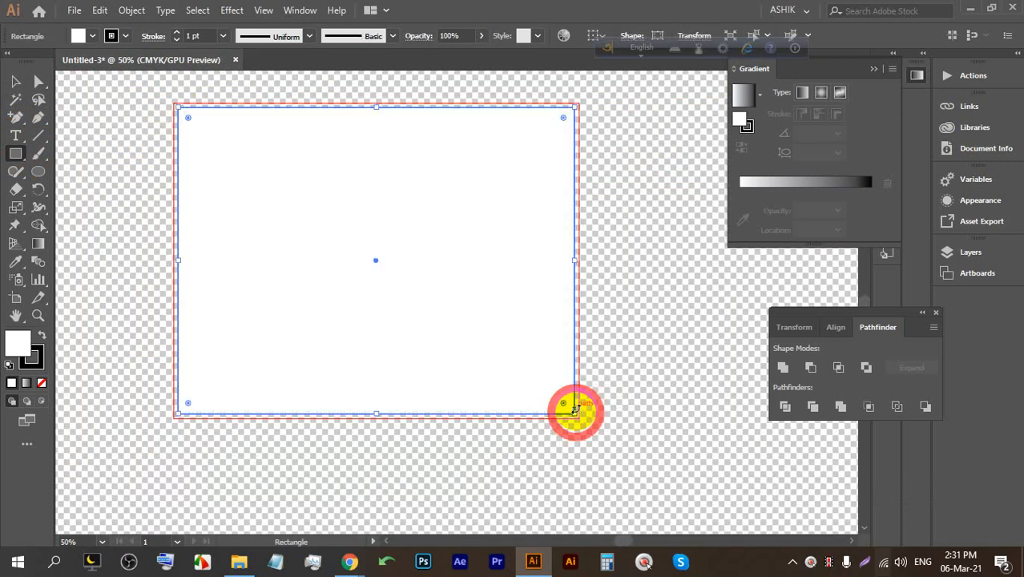
pyautogui.click(120, 37)
pyautogui.click(8, 62)
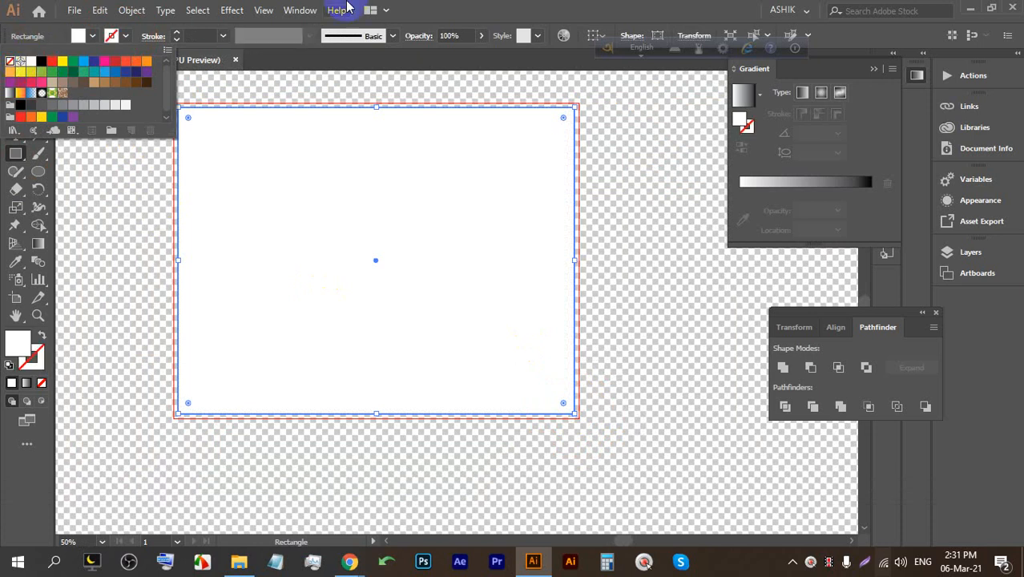
# Lock the background rectangle with Ctrl+2, hide the transparency grid, and start saving.
pyautogui.press('v')
pyautogui.click(631, 165)
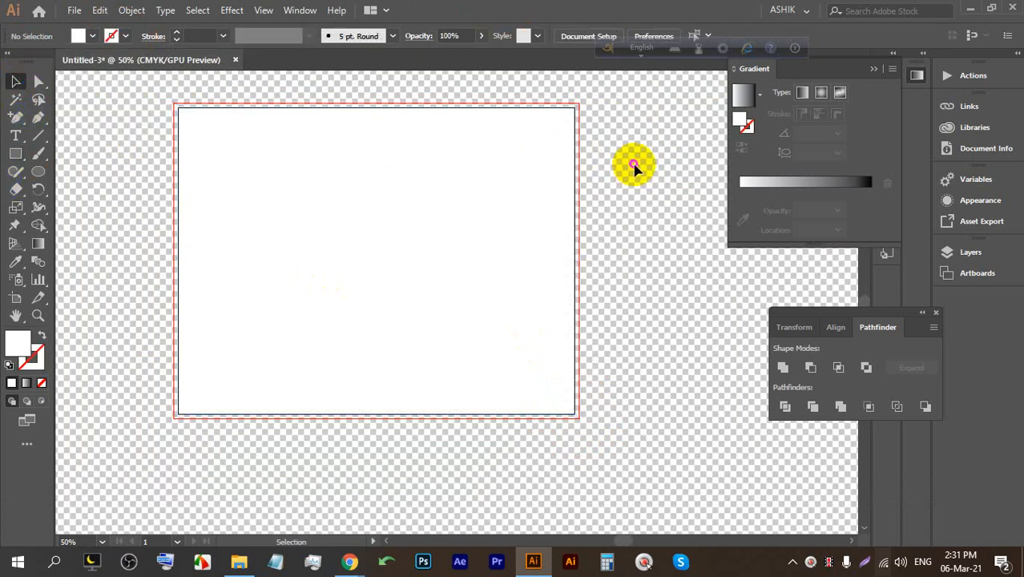
pyautogui.scroll(1, 351, 147)
pyautogui.scroll(1, 350, 147)
pyautogui.scroll(-2, 329, 165)
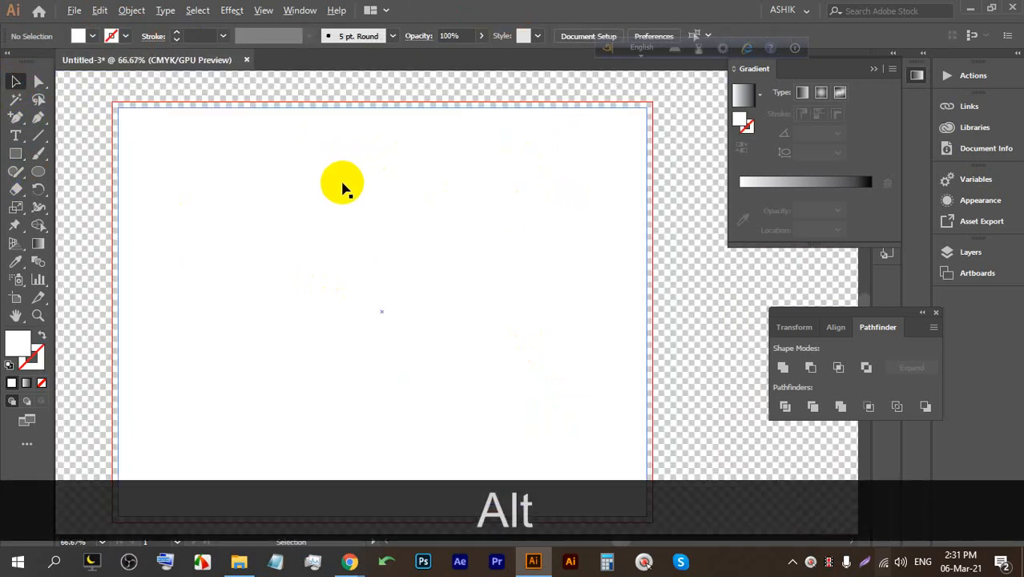
pyautogui.click(393, 210)
pyautogui.hotkey('ctrl', '2')
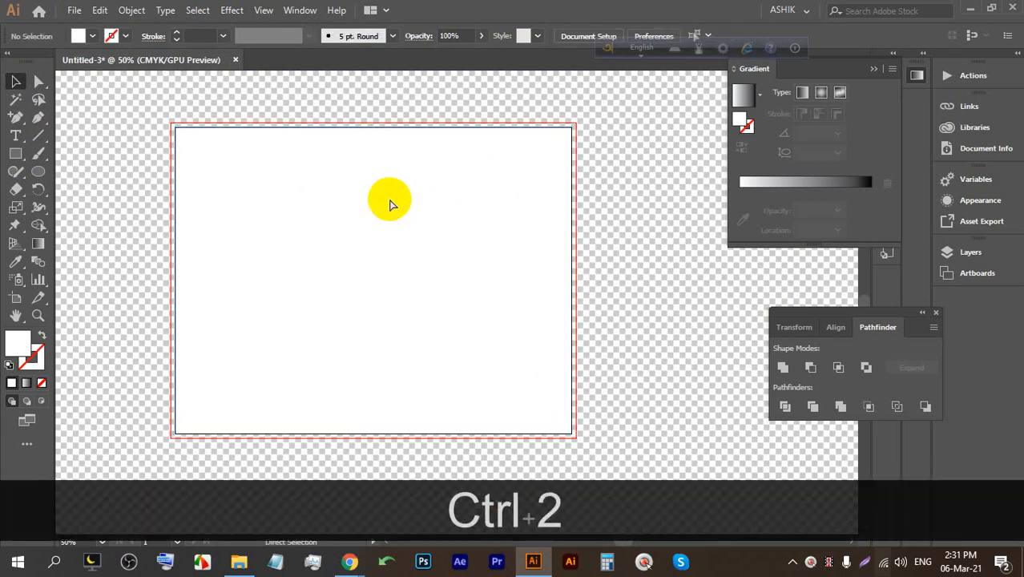
pyautogui.hotkey('ctrl', 'shift', 'd')
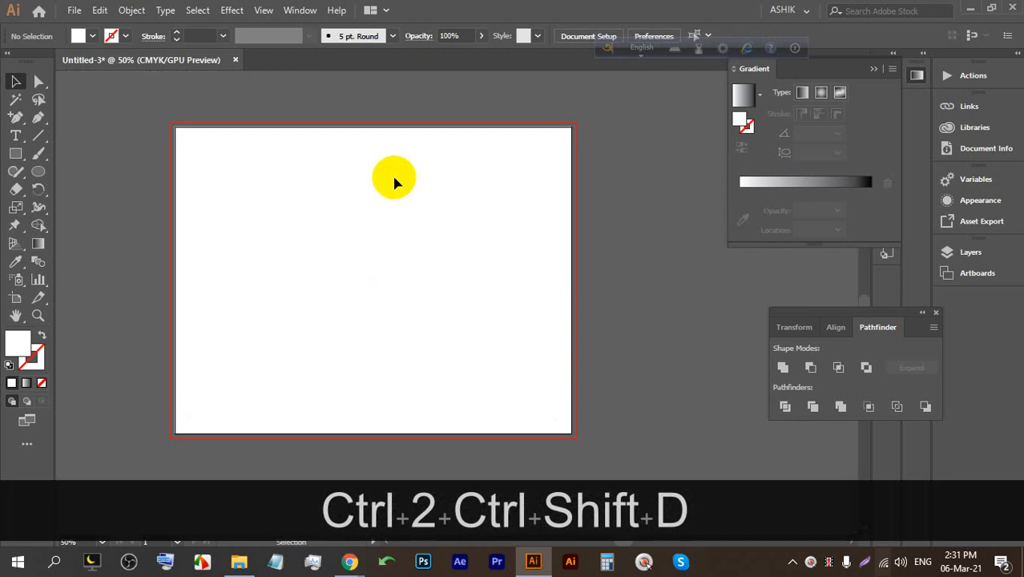
pyautogui.keyDown('alt'); pyautogui.scroll(1, 393, 183); pyautogui.keyUp('alt')
pyautogui.hotkey('ctrl', 's')
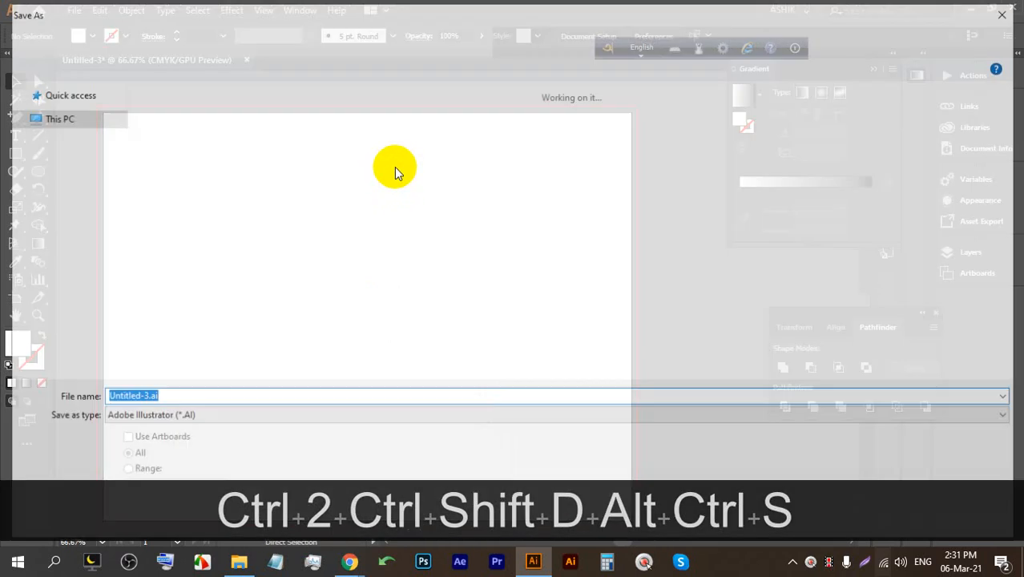
# Create a new folder named 33 inside LEDP (E:)\52.
pyautogui.click(183, 38)
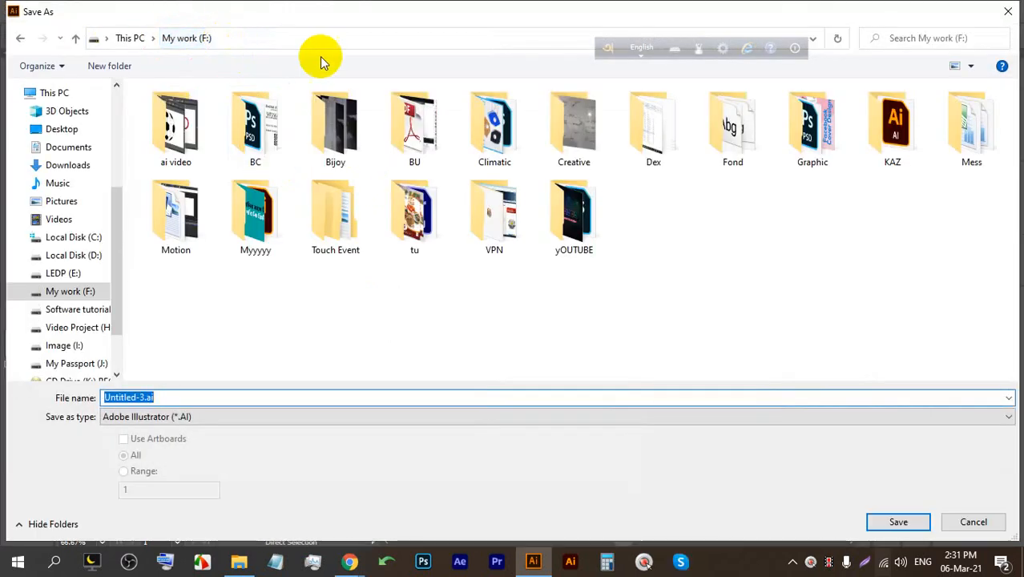
pyautogui.click(60, 275)
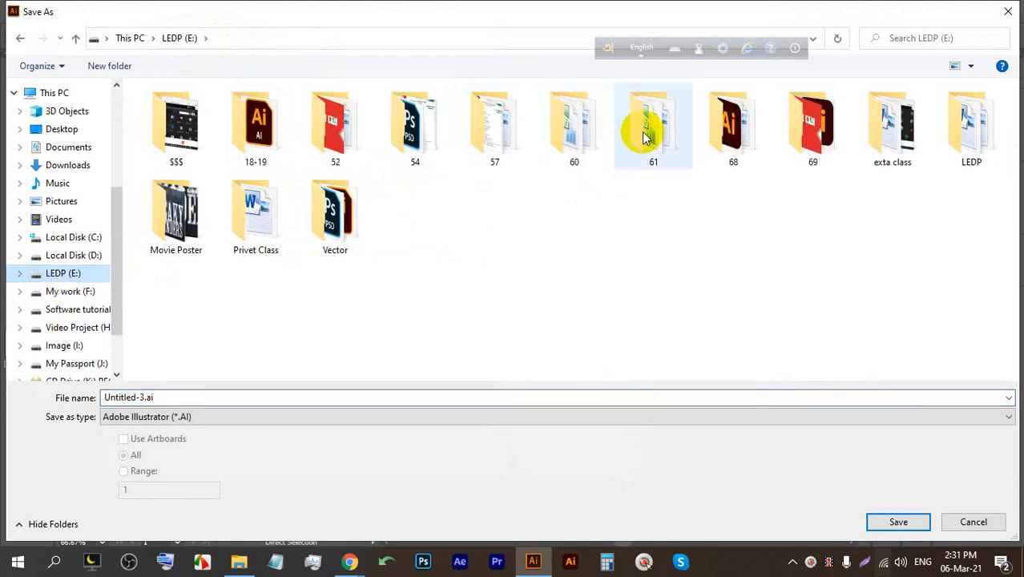
pyautogui.doubleClick(350, 142)
pyautogui.scroll(-5, 204, 333)
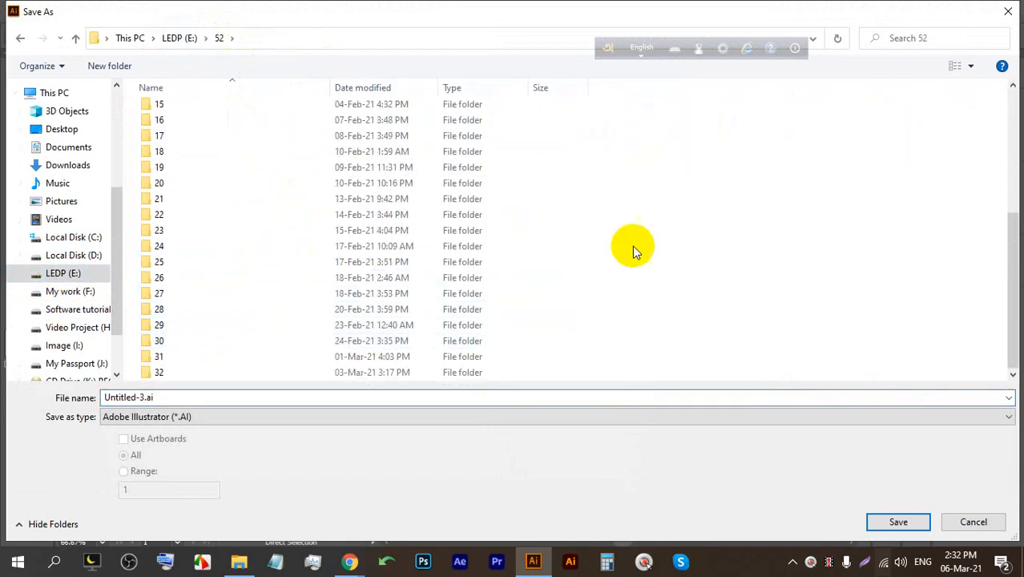
pyautogui.rightClick(687, 230)
pyautogui.moveTo(719, 384)
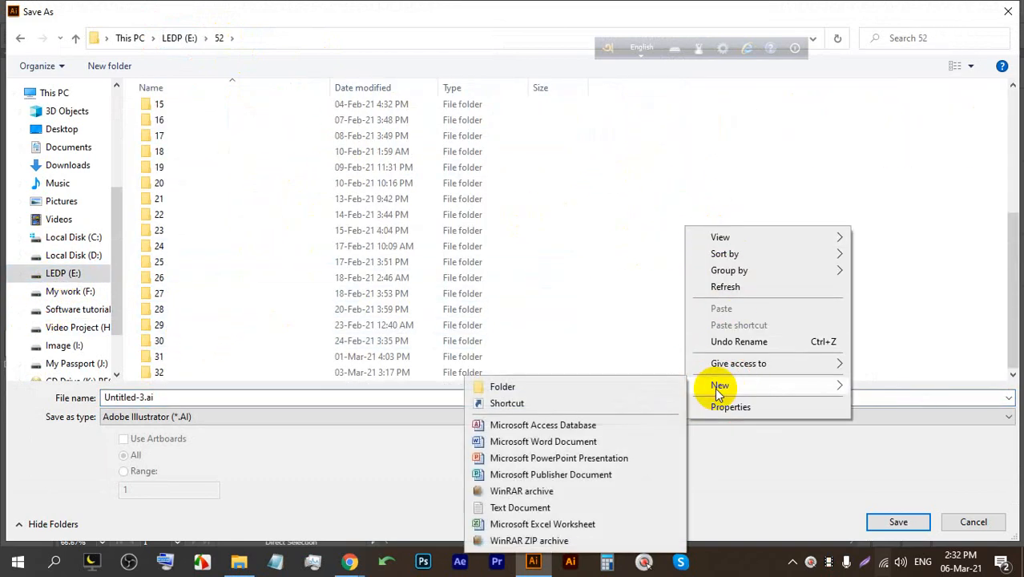
pyautogui.click(600, 388)
pyautogui.write('33')
pyautogui.press('Return')
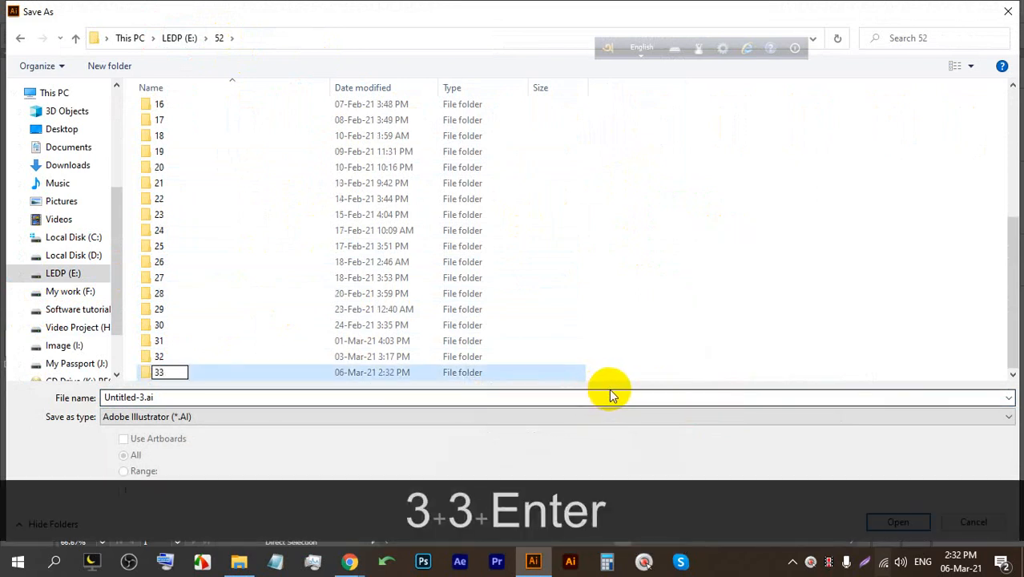
# Save Untitled-3.ai into folder 33 and accept the Illustrator Options.
pyautogui.click(879, 518)
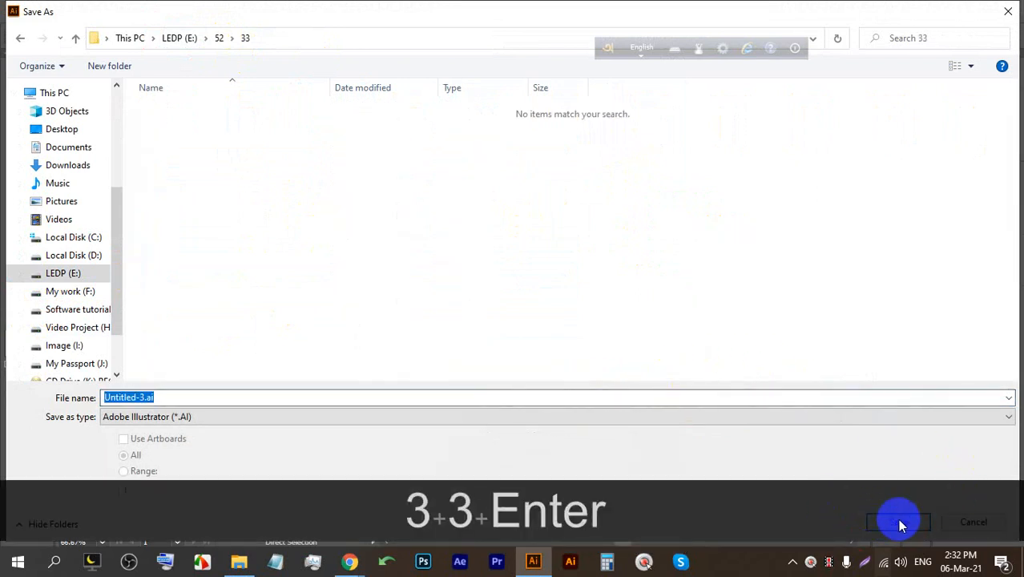
pyautogui.click(894, 517)
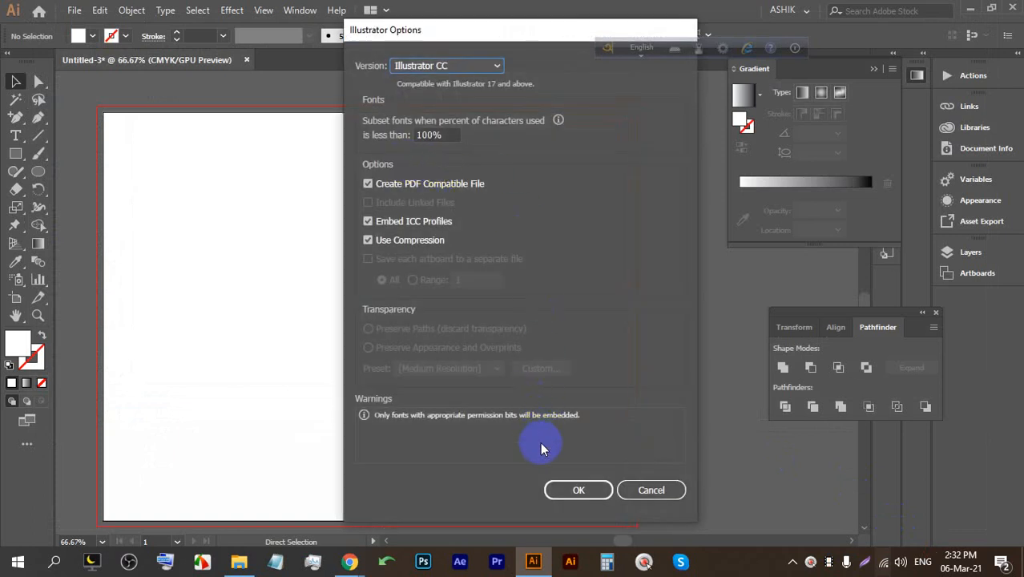
pyautogui.click(564, 489)
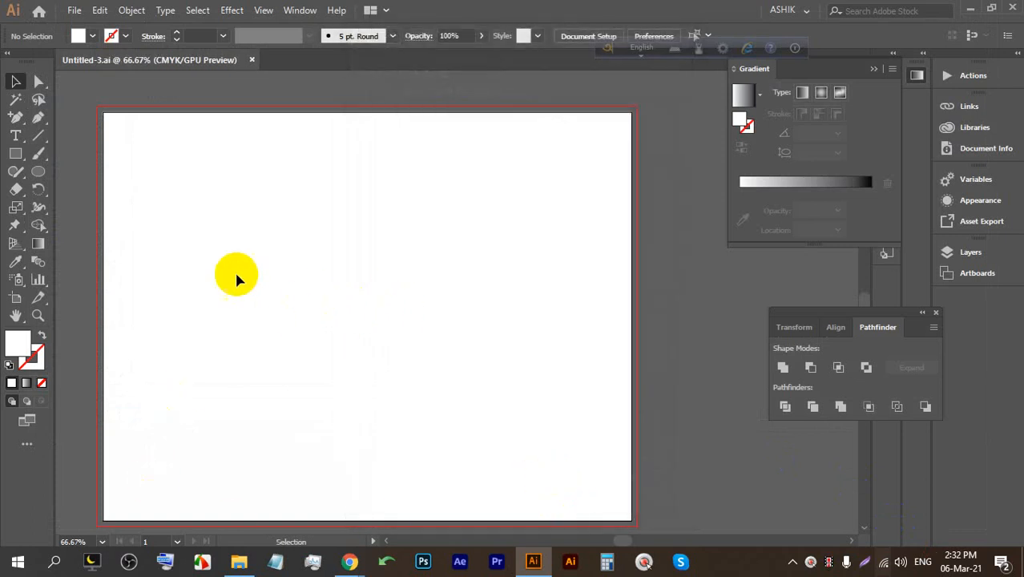
# Draw a wide rectangle across the artboard's top-left and fill it yellow.
pyautogui.moveTo(16, 154); pyautogui.dragTo(60, 156)
pyautogui.moveTo(107, 112); pyautogui.dragTo(454, 264)
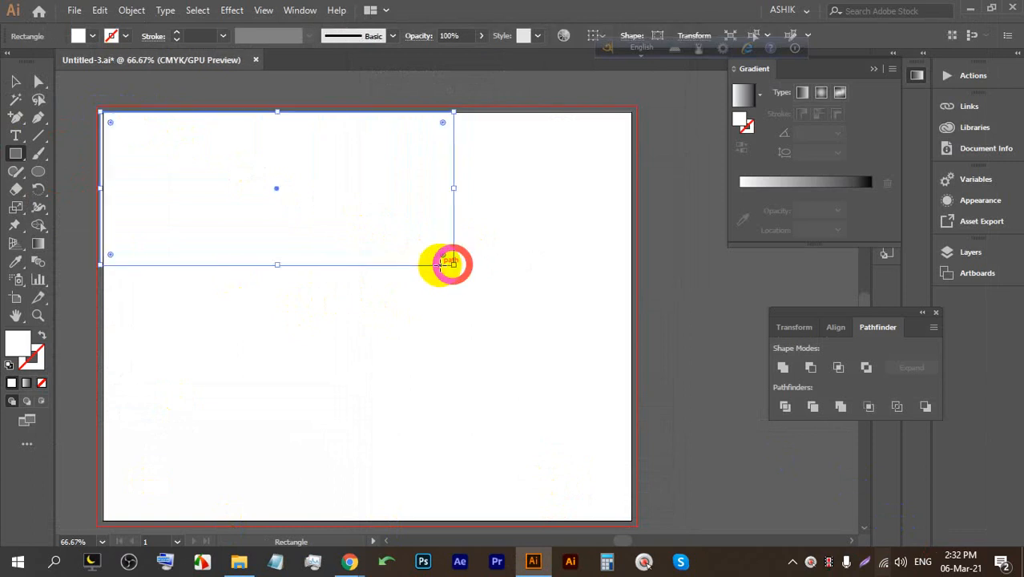
pyautogui.click(12, 80)
pyautogui.scroll(3, 76, 163)
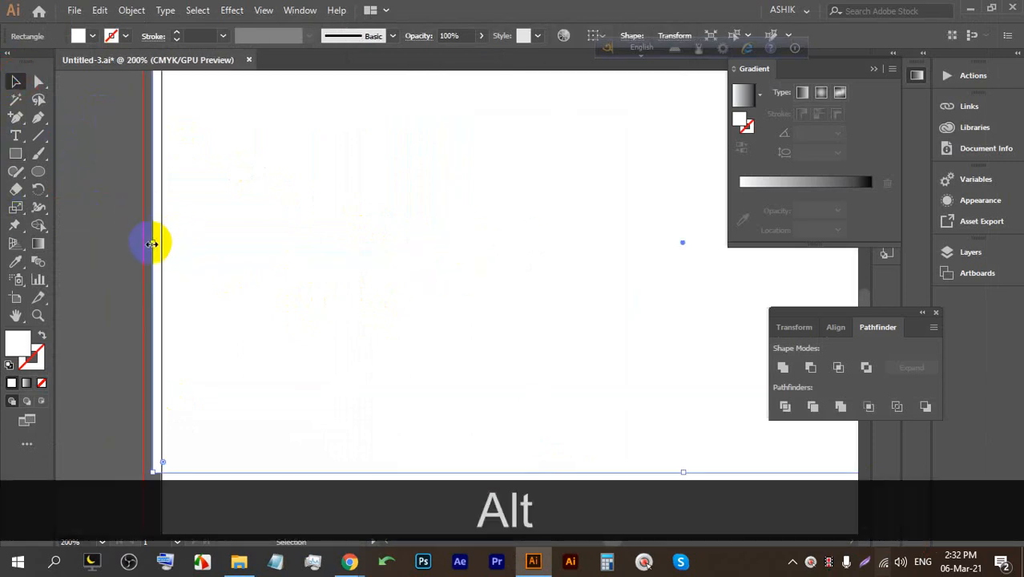
pyautogui.scroll(-3, 164, 241)
pyautogui.scroll(1, 448, 234)
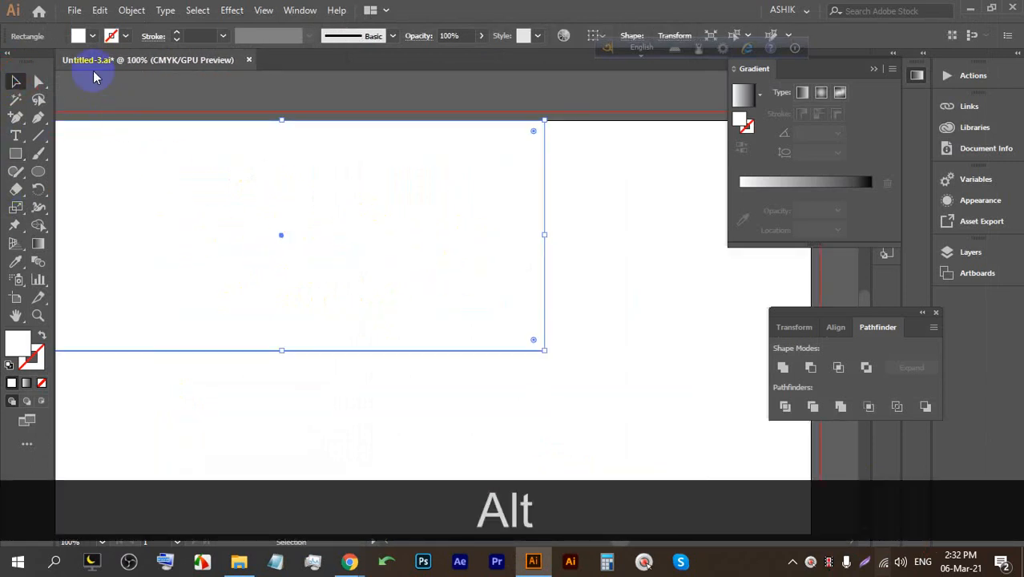
pyautogui.click(91, 38)
pyautogui.click(56, 52)
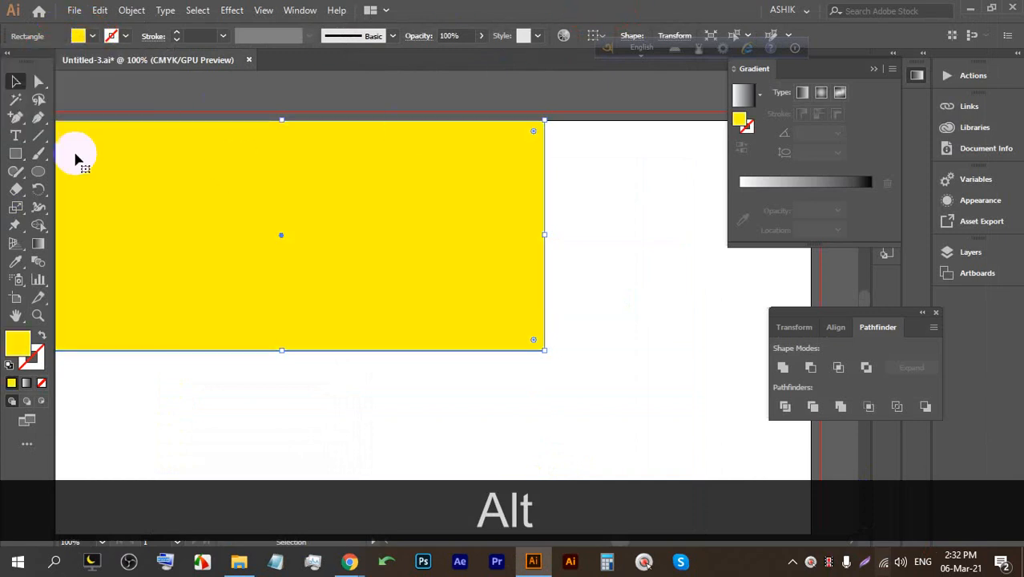
# Drag the rectangle's bottom-right anchor left so the right edge slants inward.
pyautogui.click(40, 85)
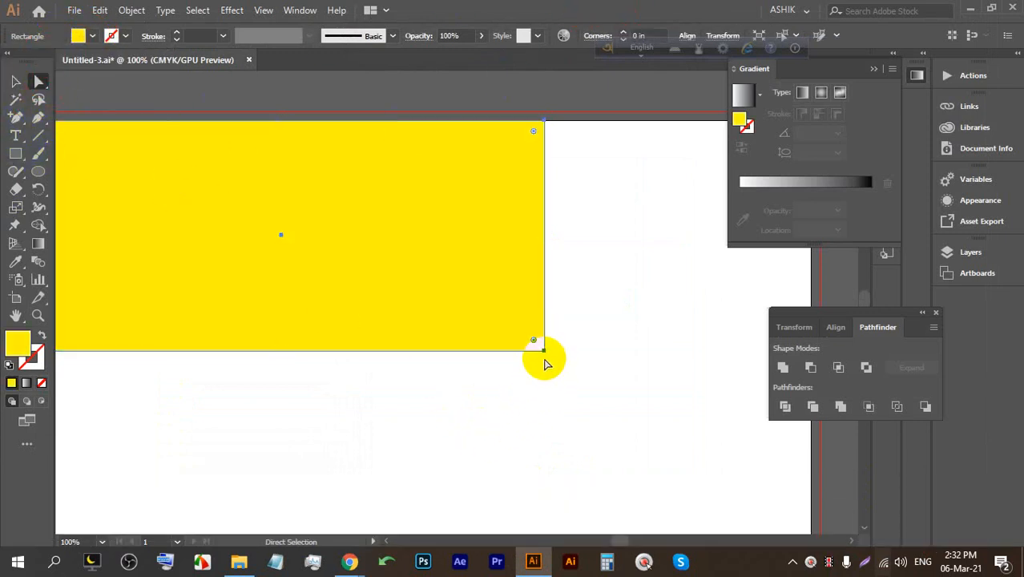
pyautogui.moveTo(543, 354); pyautogui.dragTo(443, 352)
pyautogui.press('space')
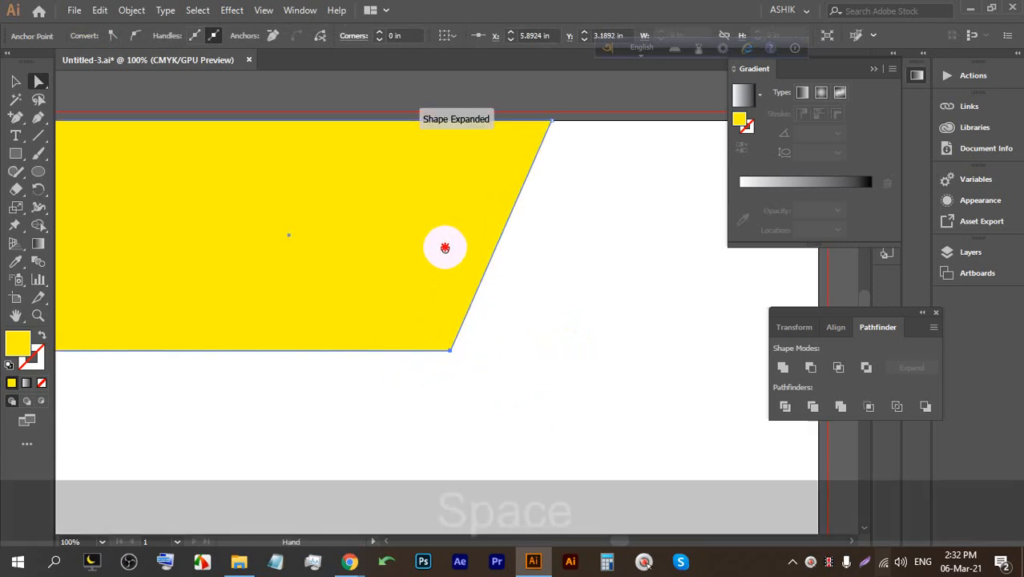
pyautogui.moveTo(442, 242); pyautogui.dragTo(582, 247)
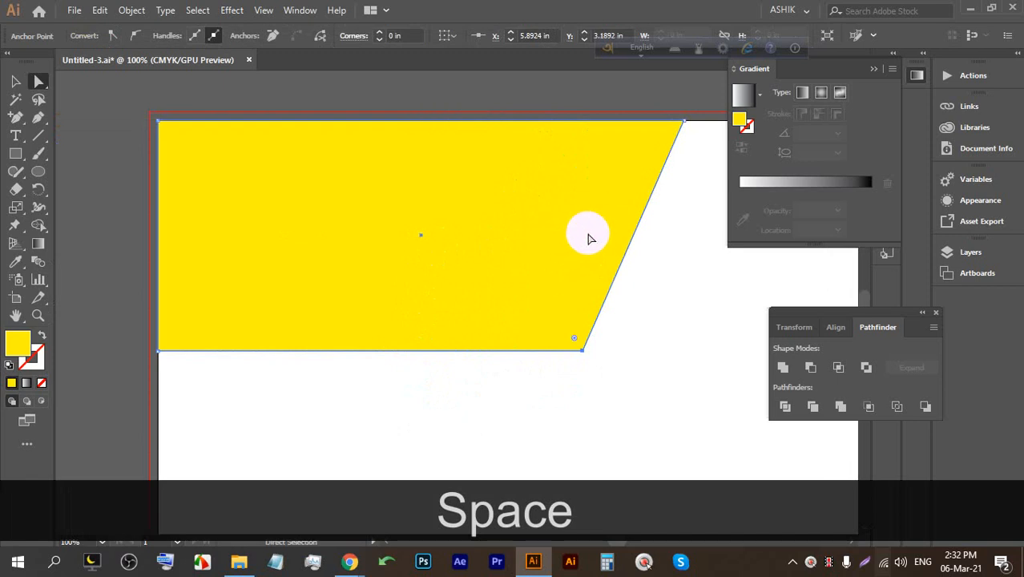
pyautogui.scroll(-2, 446, 241)
pyautogui.scroll(2, 560, 241)
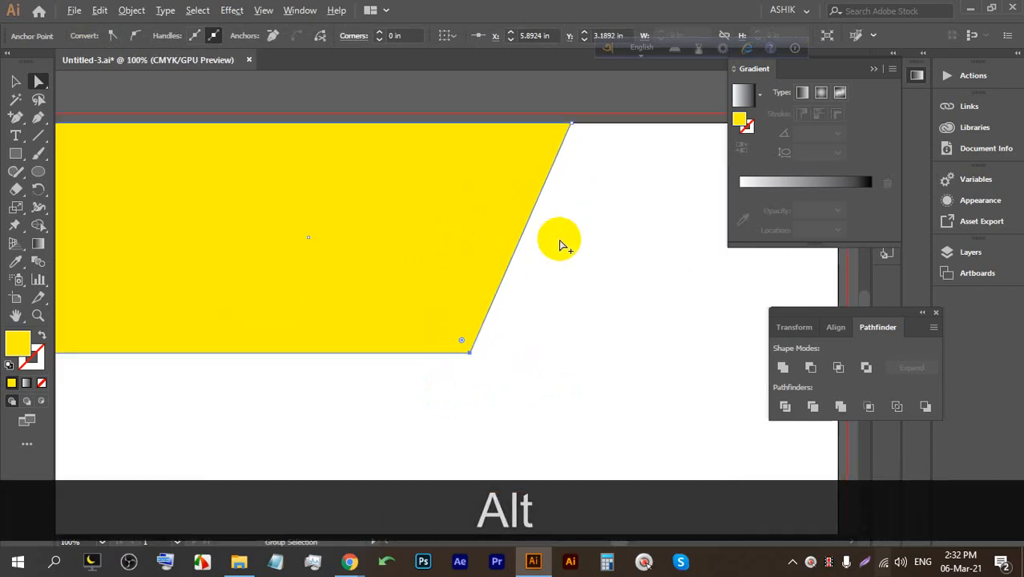
pyautogui.press('space')
pyautogui.moveTo(502, 213); pyautogui.dragTo(425, 213)
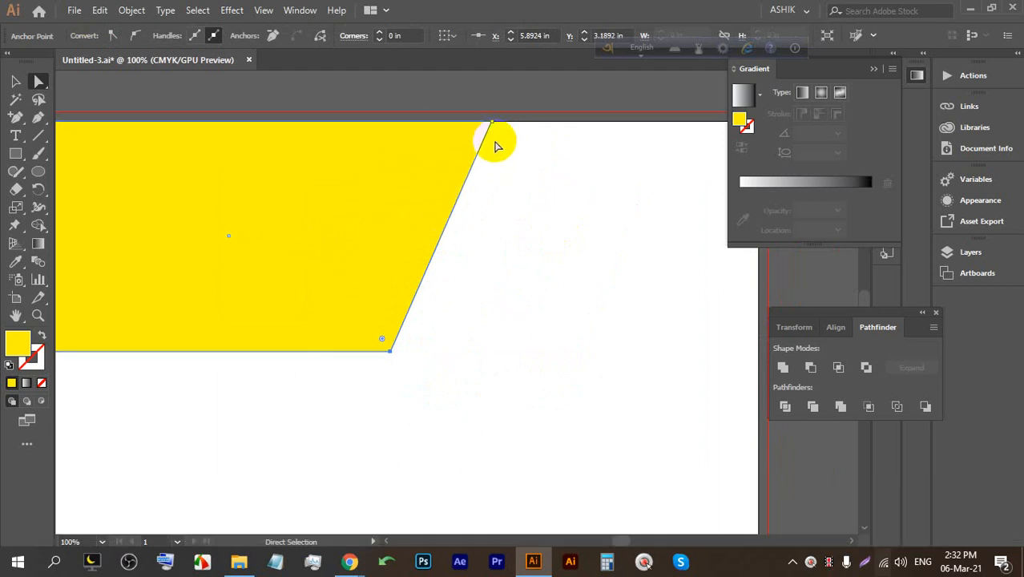
pyautogui.press('space')
pyautogui.moveTo(494, 144); pyautogui.dragTo(452, 156)
pyautogui.press('space')
pyautogui.moveTo(233, 211); pyautogui.dragTo(388, 196)
pyautogui.click(587, 210)
pyautogui.scroll(-2, 580, 216)
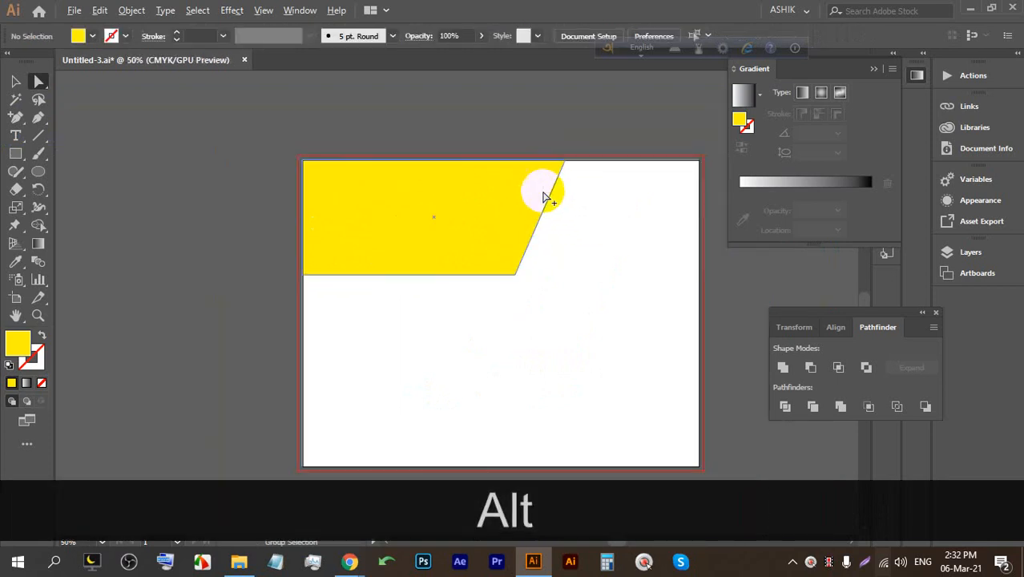
pyautogui.scroll(2, 545, 196)
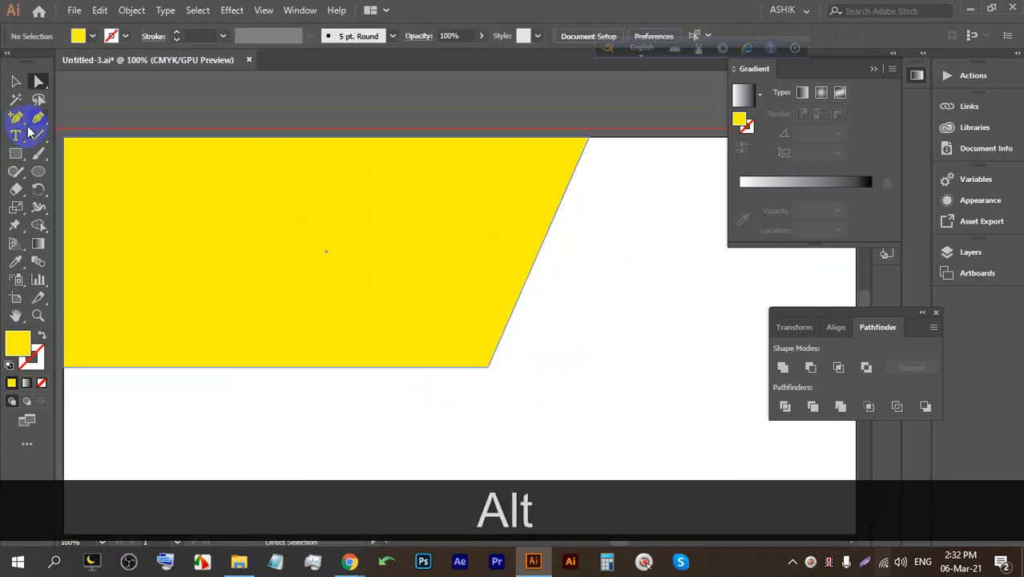
# Draw a thin four-point strip along the banner's slanted edge with the Pen tool.
pyautogui.click(37, 119)
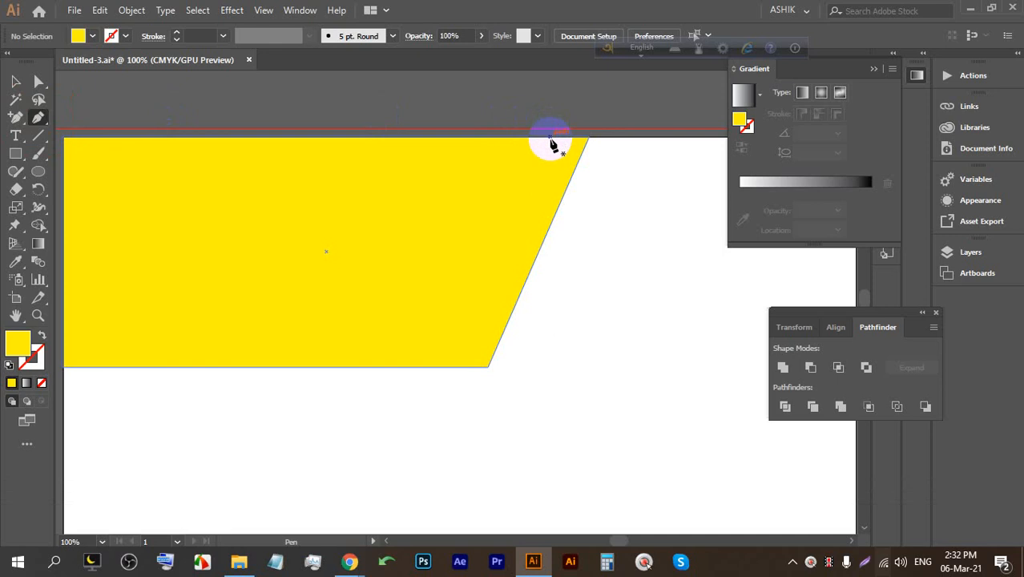
pyautogui.click(550, 138)
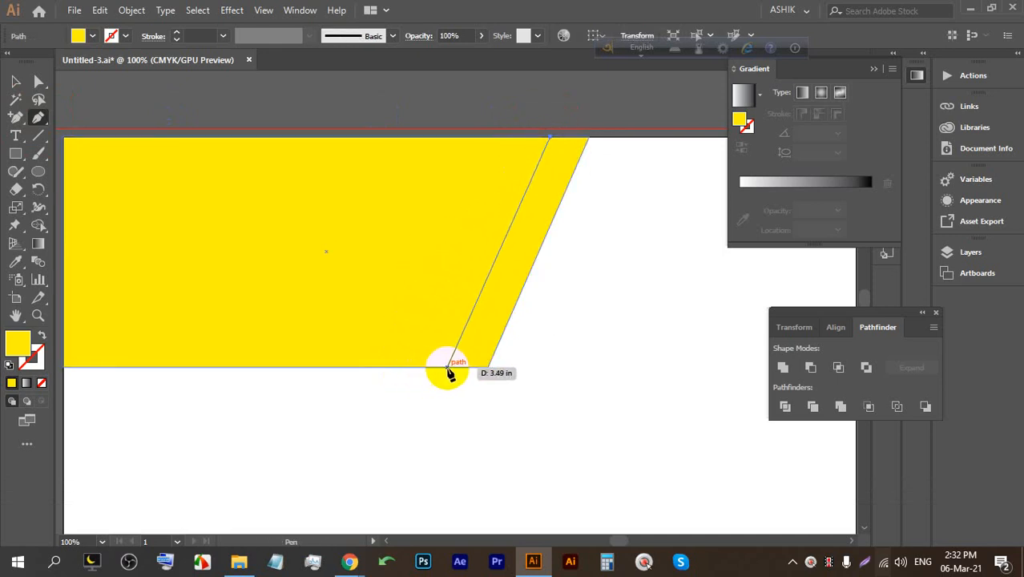
pyautogui.click(448, 369)
pyautogui.click(488, 368)
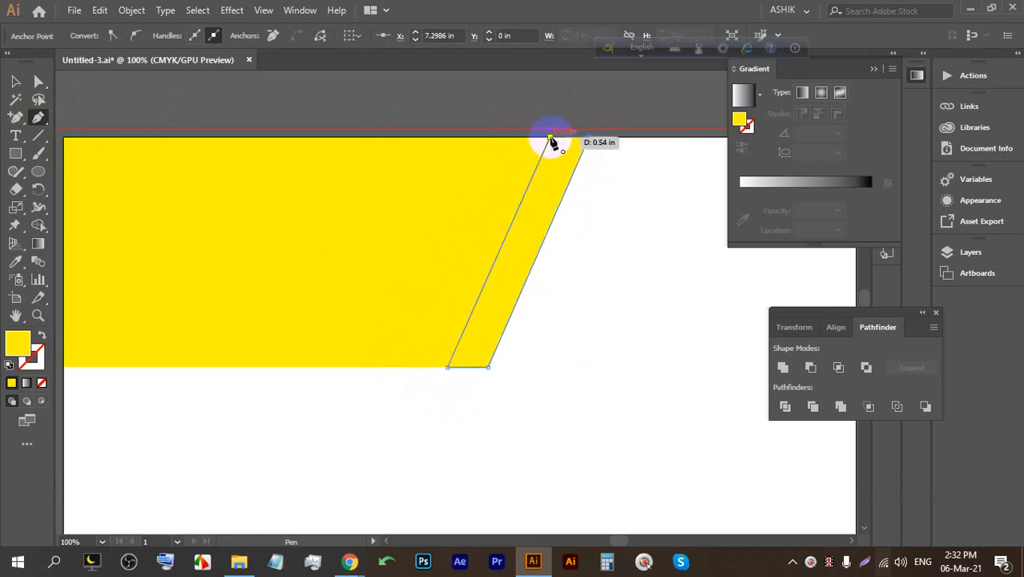
pyautogui.click(550, 140)
# Try moving the strip to the right, undo the move, and deselect it.
pyautogui.click(15, 81)
pyautogui.click(600, 217)
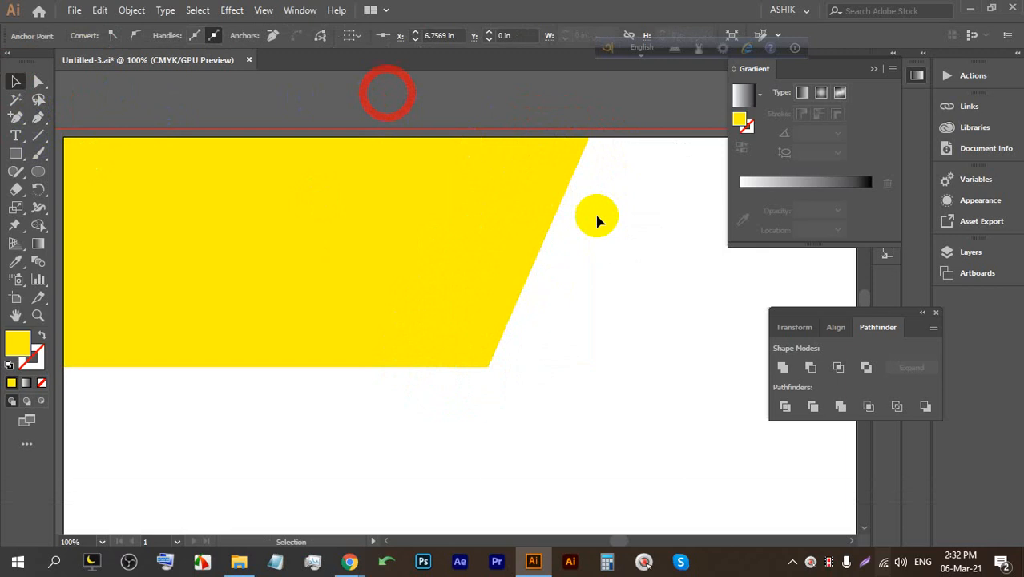
pyautogui.moveTo(546, 208); pyautogui.dragTo(606, 218)
pyautogui.hotkey('ctrl', 'z')
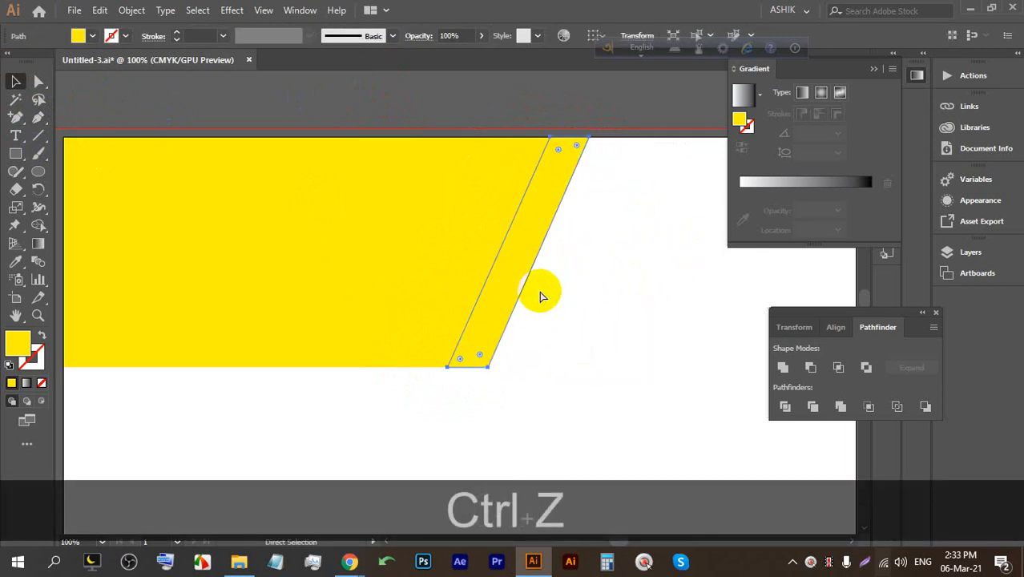
pyautogui.scroll(-1, 508, 297)
pyautogui.scroll(-1, 513, 293)
pyautogui.click(601, 278)
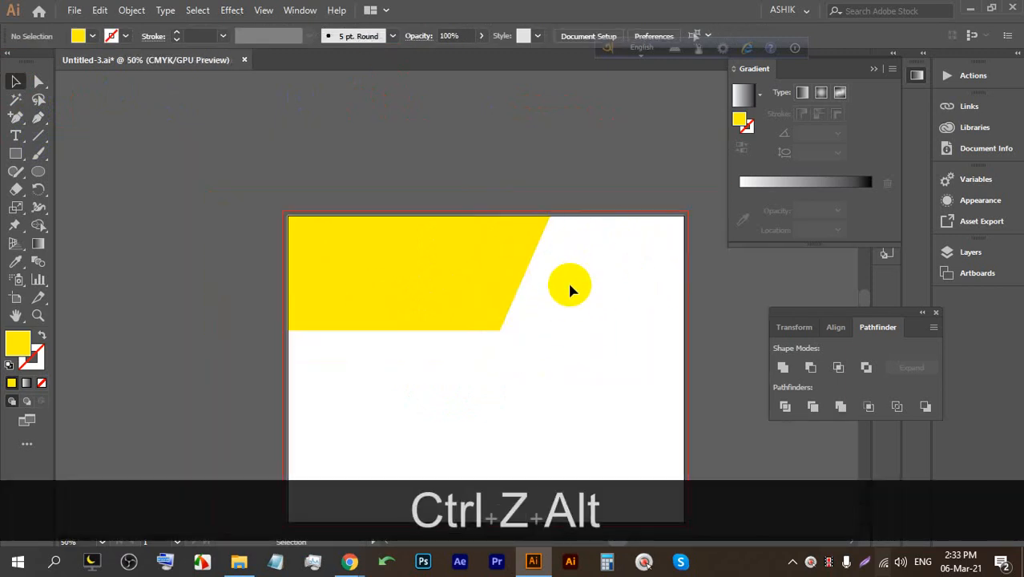
# In Chrome, reopen the closed 'sea beach' image search from History.
pyautogui.moveTo(349, 560)
pyautogui.click(269, 481)
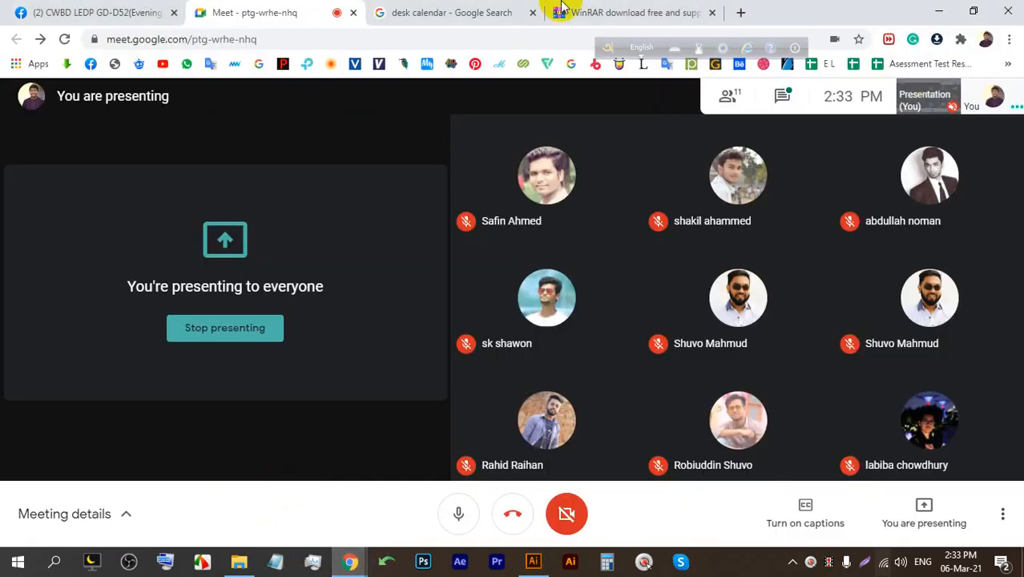
pyautogui.click(621, 10)
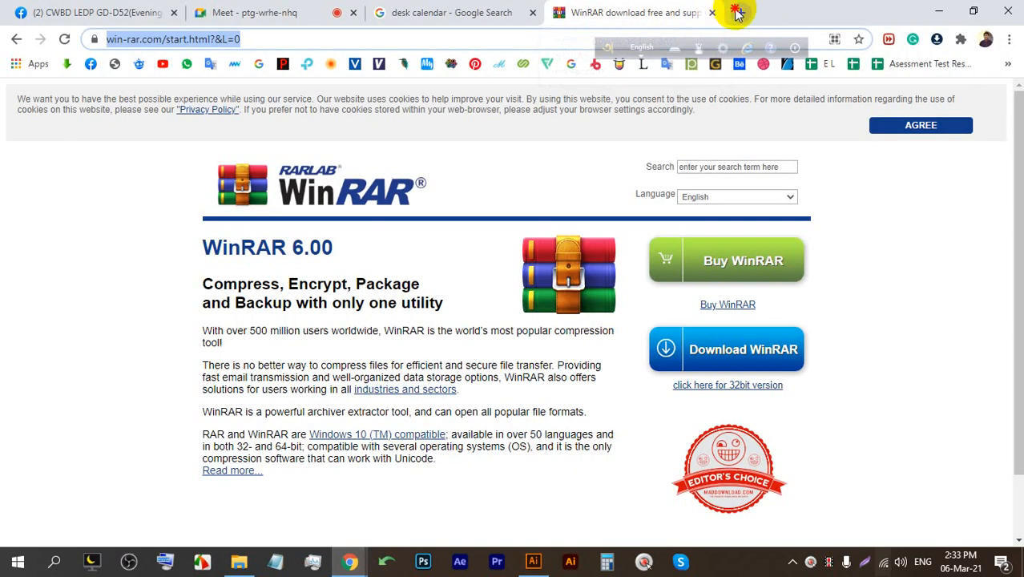
pyautogui.click(736, 12)
pyautogui.click(389, 37)
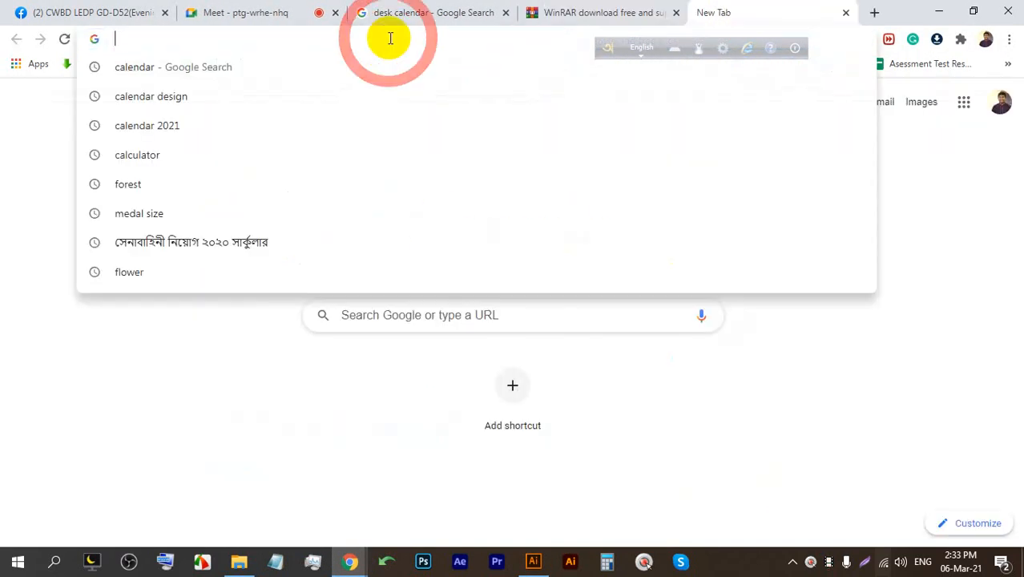
pyautogui.click(143, 411)
pyautogui.click(700, 315)
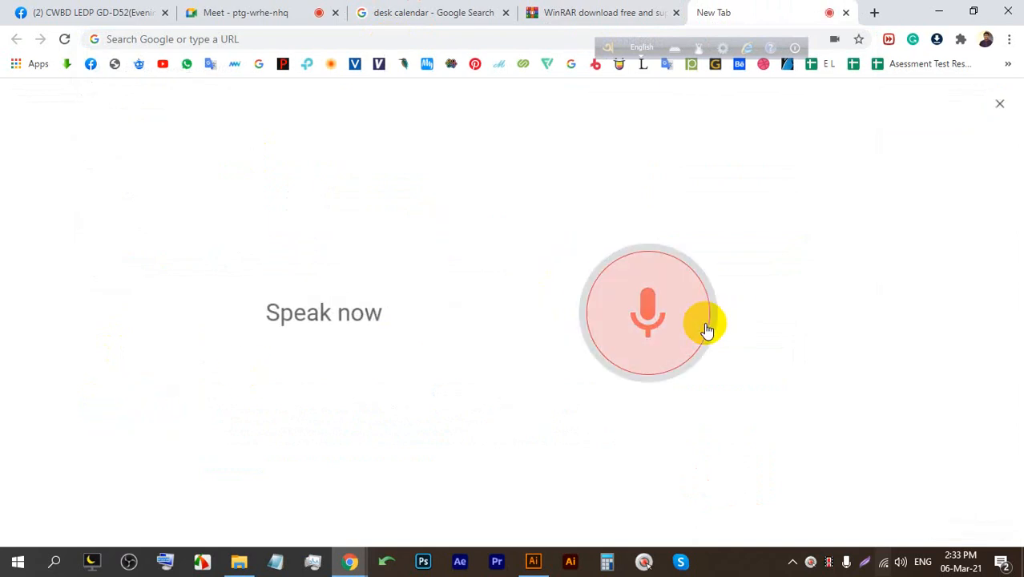
pyautogui.click(704, 327)
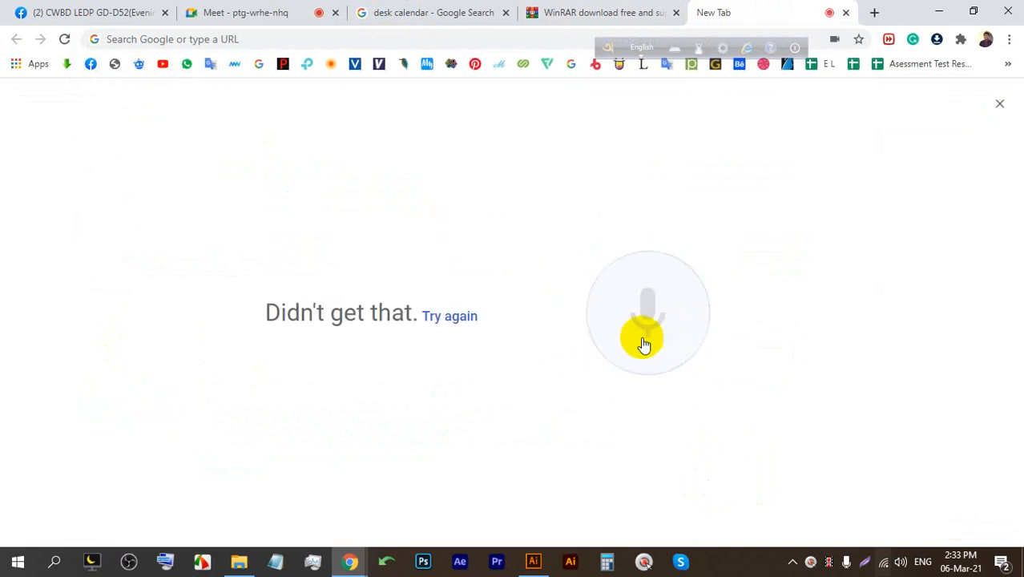
pyautogui.click(1009, 39)
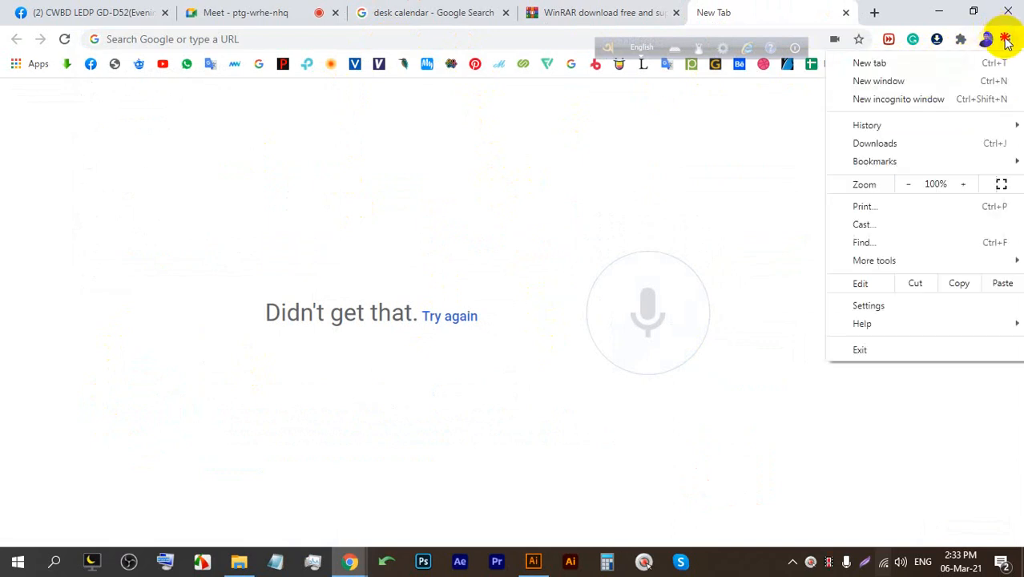
pyautogui.click(867, 127)
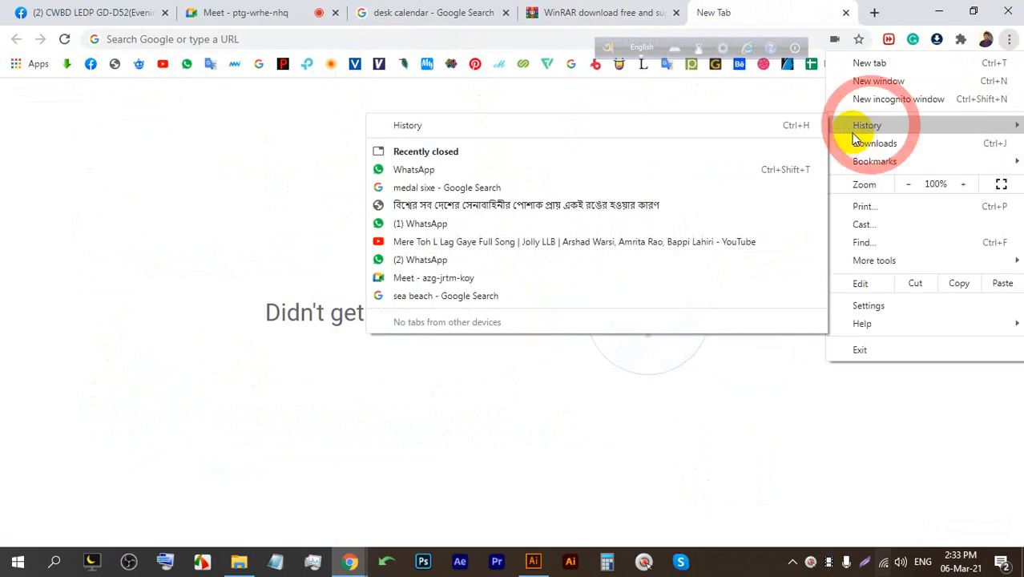
pyautogui.click(407, 295)
# Filter the results to sunset and save the golden sunset beach photo.
pyautogui.scroll(-3, 377, 225)
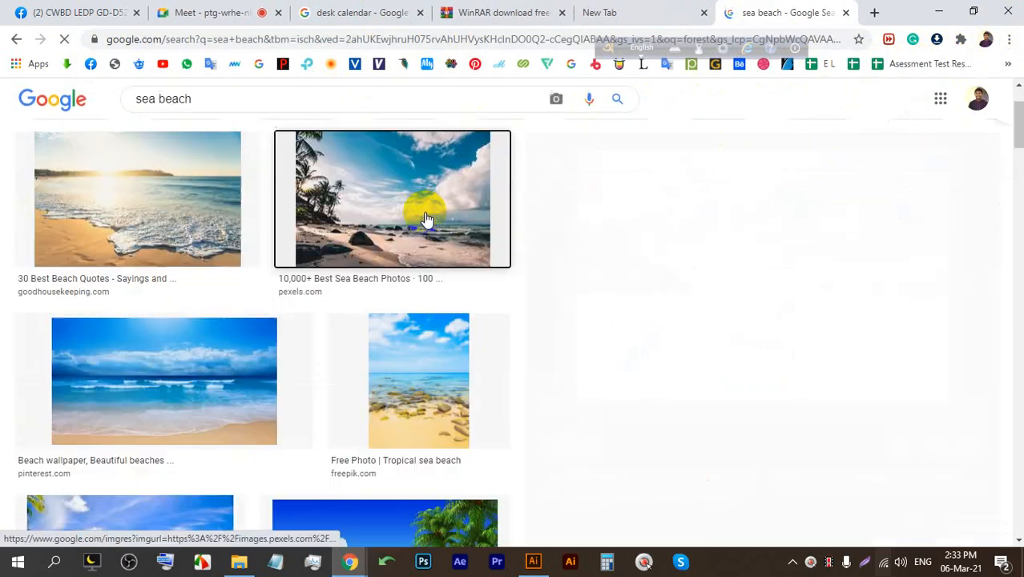
pyautogui.click(423, 210)
pyautogui.scroll(5, 407, 320)
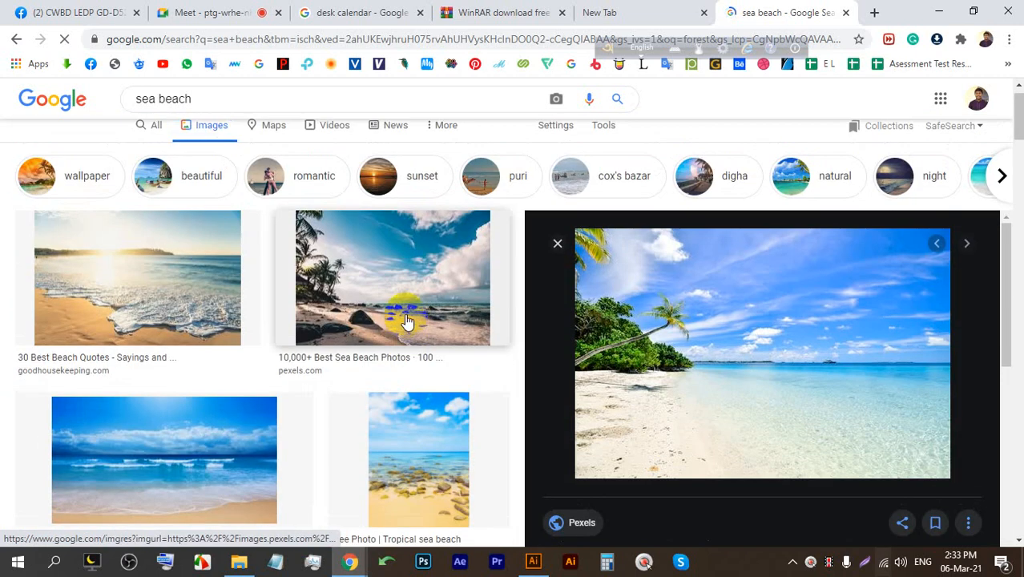
pyautogui.click(409, 183)
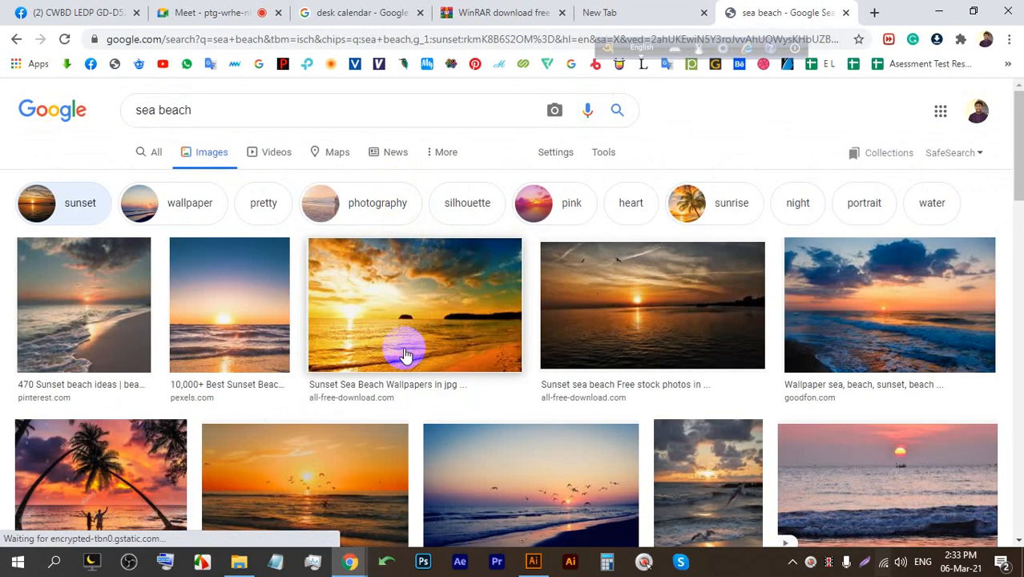
pyautogui.click(405, 355)
pyautogui.scroll(-2, 455, 285)
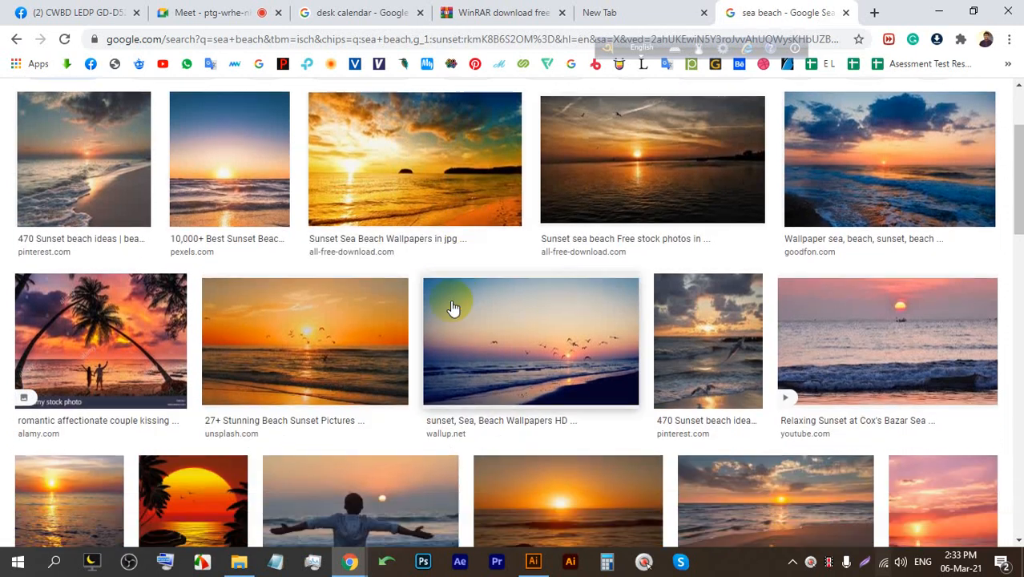
pyautogui.scroll(2, 354, 327)
pyautogui.click(430, 280)
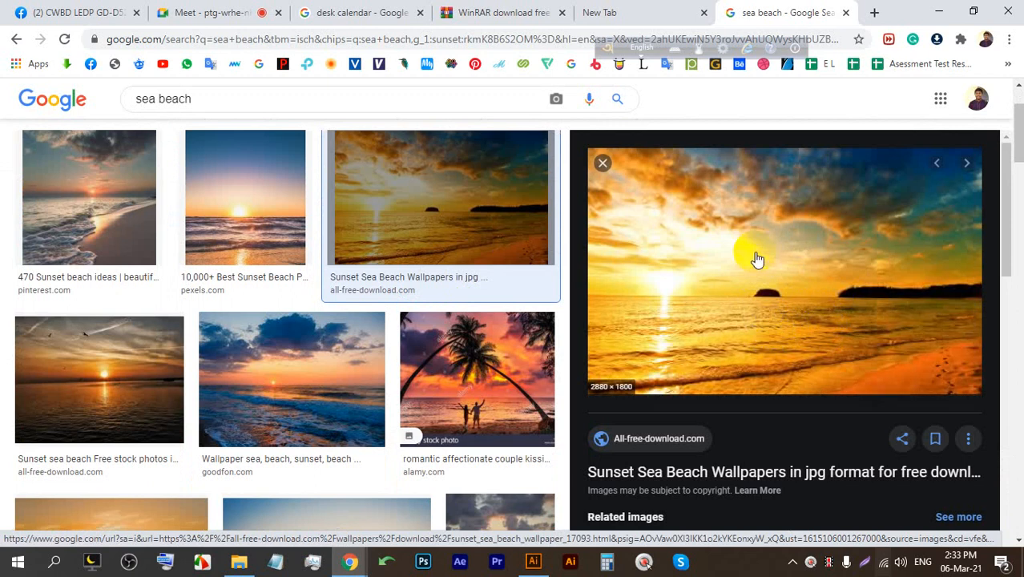
pyautogui.rightClick(745, 229)
pyautogui.click(797, 395)
# Save the photo as unnamed.jpg, embed it on the artboard, and send it behind the banner.
pyautogui.press('Return')
pyautogui.moveTo(56, 525); pyautogui.dragTo(374, 298)
pyautogui.click(214, 37)
pyautogui.click(327, 119)
pyautogui.click(389, 199)
pyautogui.hotkey('ctrl', '[')
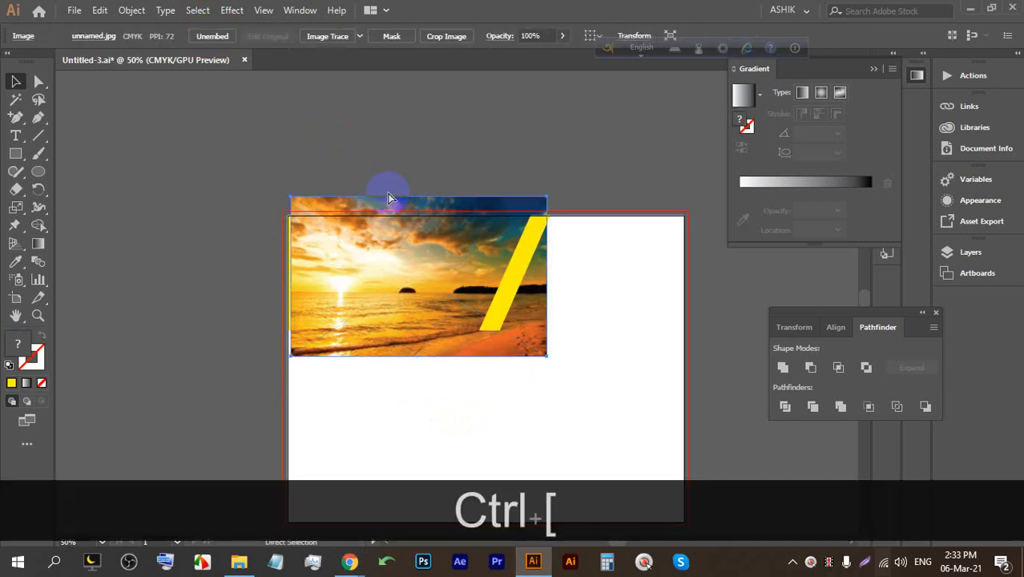
pyautogui.hotkey('ctrl', '[')
# Clip the sunset photo inside the yellow banner shape with Ctrl+7.
pyautogui.click(381, 151)
pyautogui.click(375, 207)
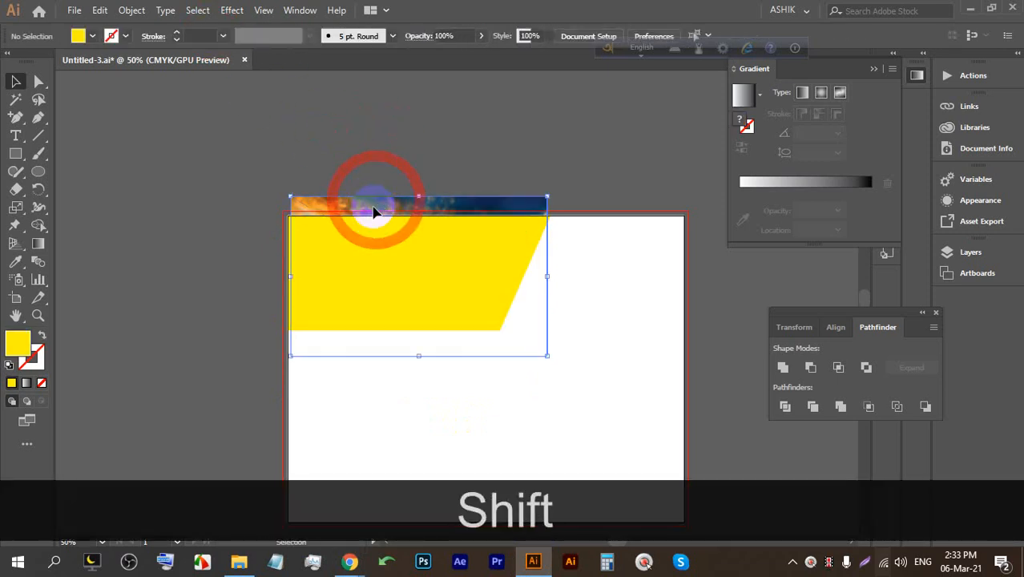
pyautogui.keyDown('shift'); pyautogui.click(363, 226); pyautogui.keyUp('shift')
pyautogui.hotkey('ctrl', '7')
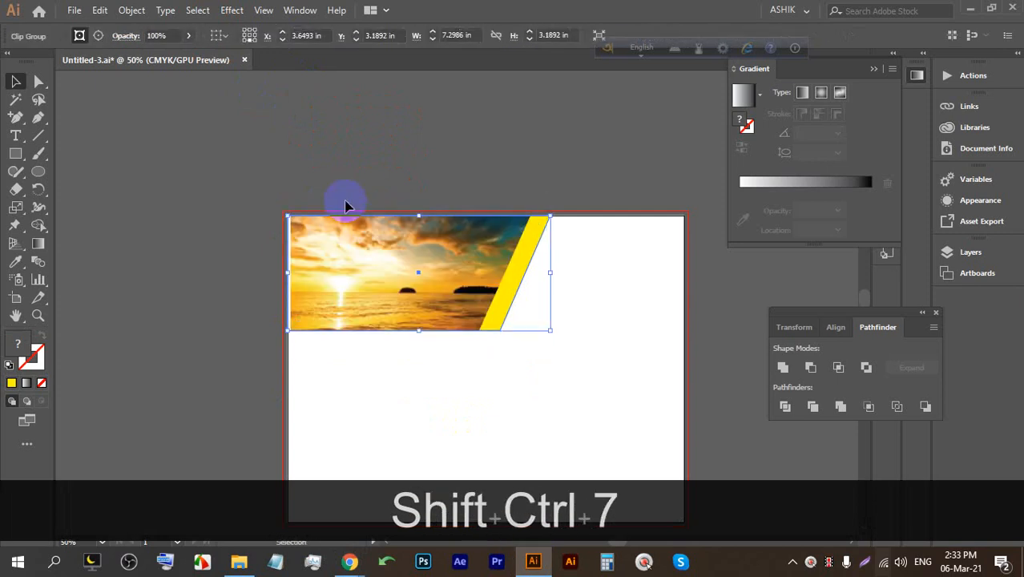
pyautogui.scroll(1, 382, 224)
pyautogui.moveTo(378, 298); pyautogui.dragTo(392, 251)
# Enlarge and reposition the sunset photo within the banner's clipping group.
pyautogui.doubleClick(362, 232)
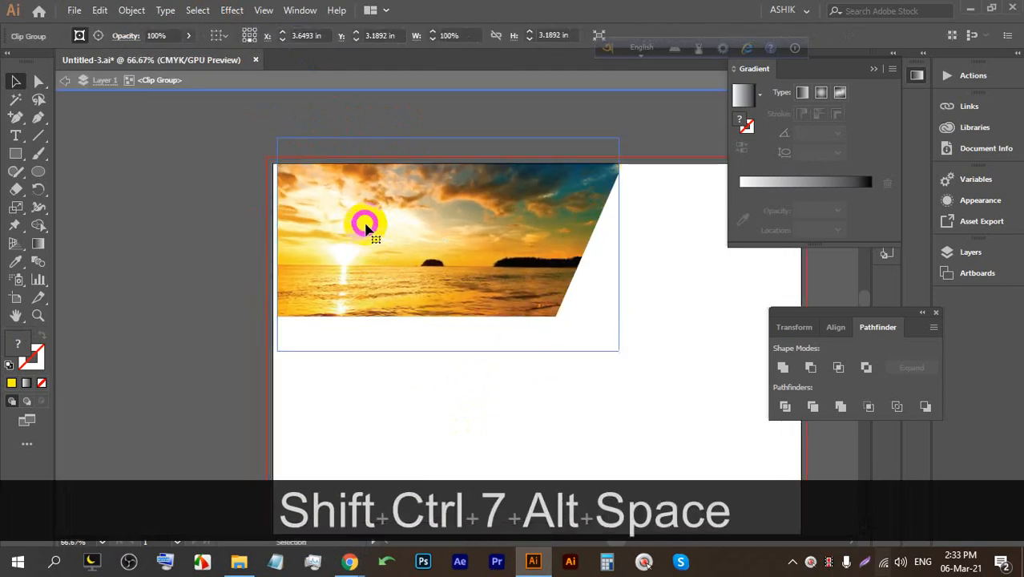
pyautogui.click(365, 268)
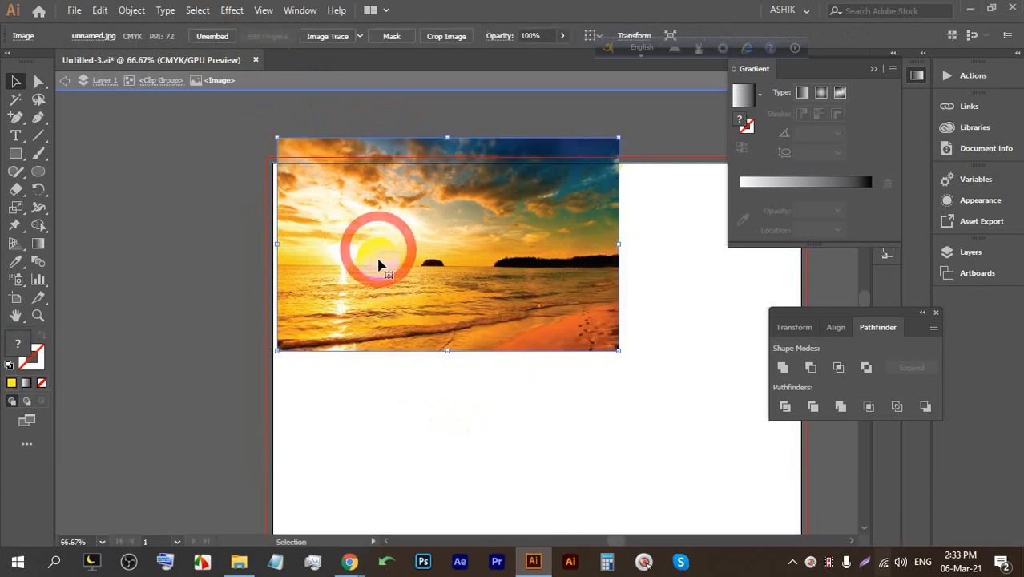
pyautogui.moveTo(358, 290); pyautogui.dragTo(349, 290)
pyautogui.moveTo(607, 139); pyautogui.dragTo(646, 112)
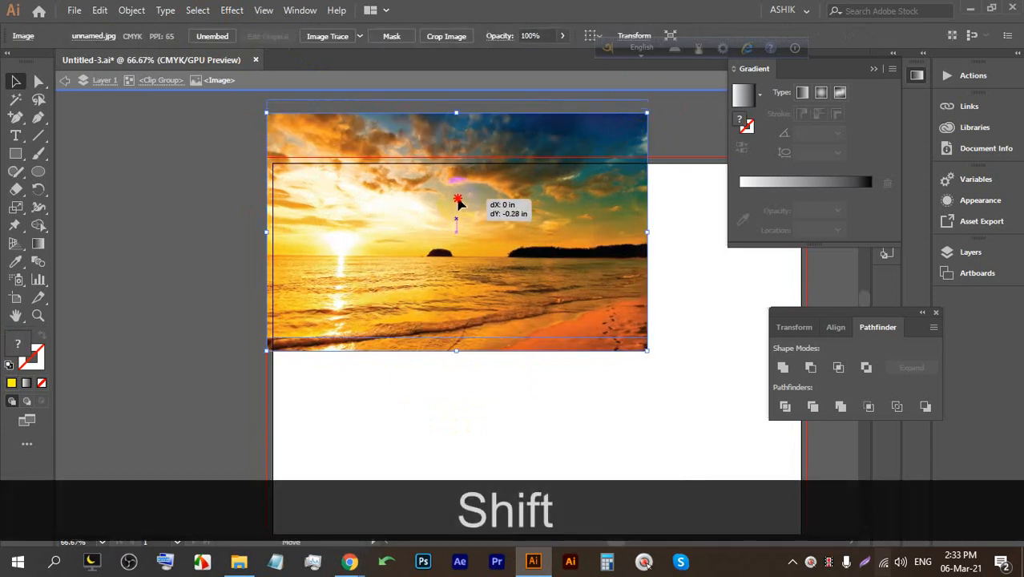
pyautogui.moveTo(458, 203); pyautogui.dragTo(457, 188)
pyautogui.moveTo(448, 225); pyautogui.dragTo(445, 228)
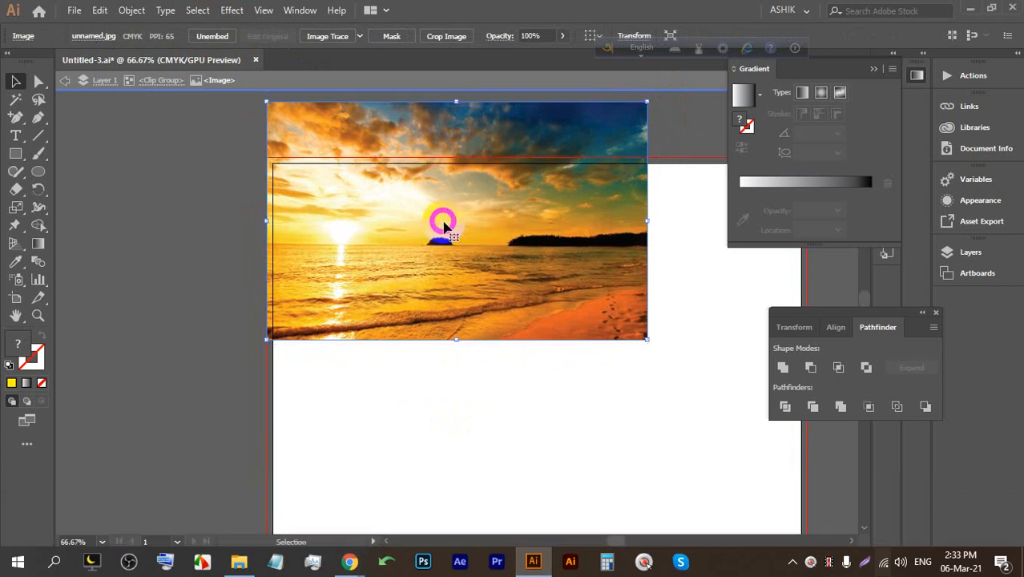
pyautogui.click(681, 115)
pyautogui.moveTo(612, 240); pyautogui.dragTo(518, 201)
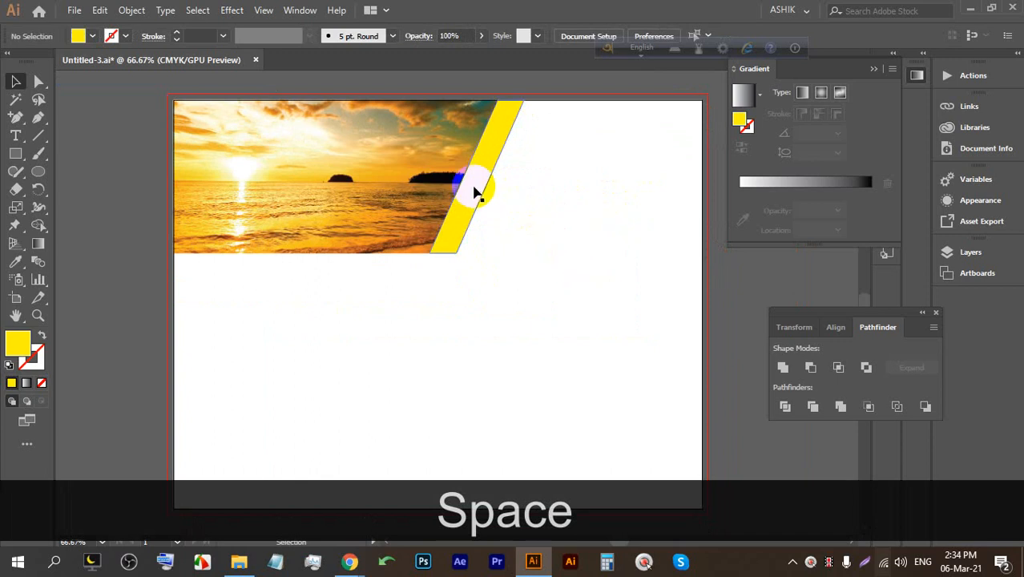
pyautogui.keyDown('alt'); pyautogui.scroll(1, 473, 184); pyautogui.keyUp('alt')
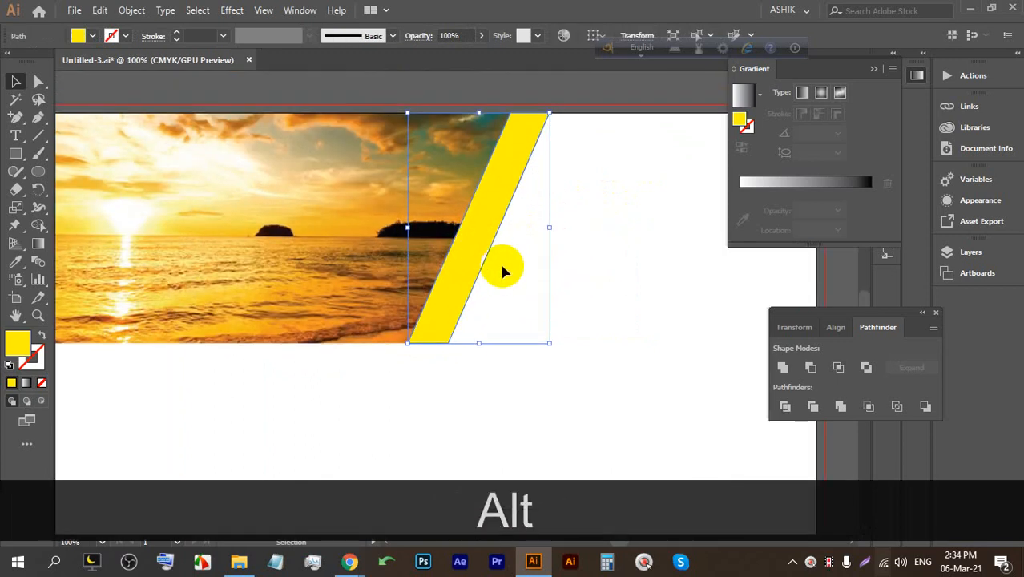
# Make the diagonal stripe white at 49% opacity and save the document.
pyautogui.click(91, 36)
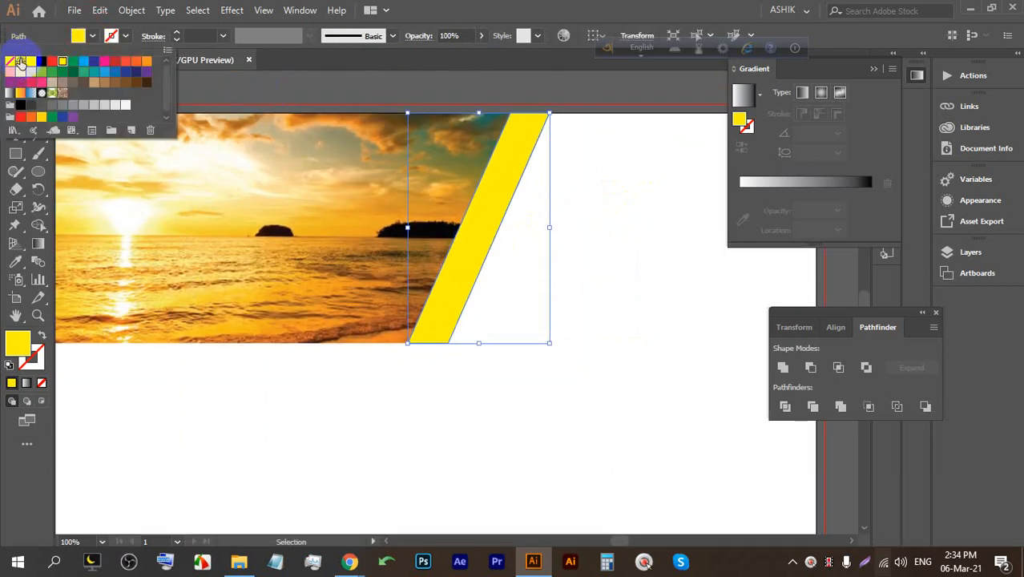
pyautogui.click(21, 62)
pyautogui.click(475, 46)
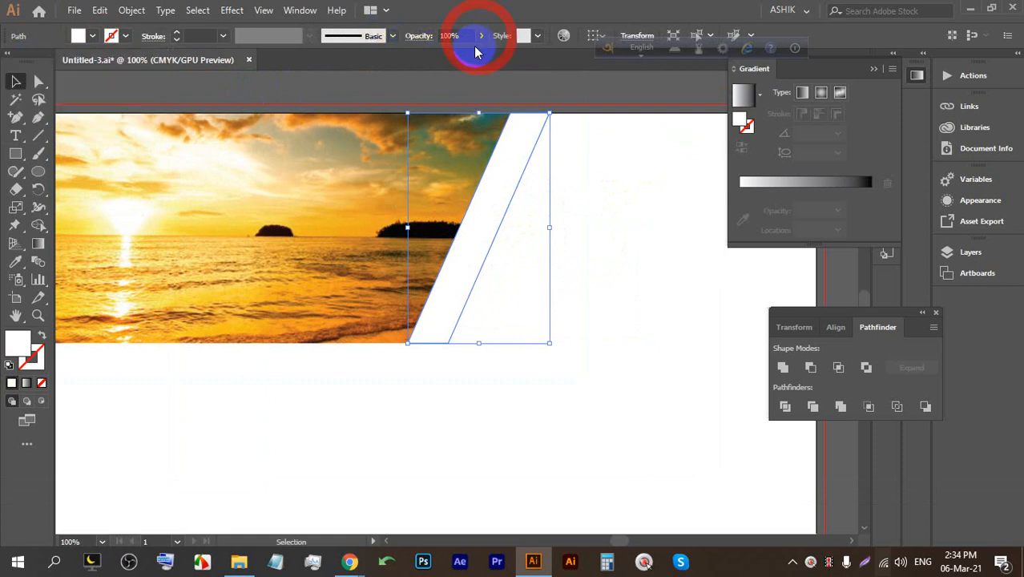
pyautogui.moveTo(480, 40); pyautogui.dragTo(453, 60)
pyautogui.click(630, 161)
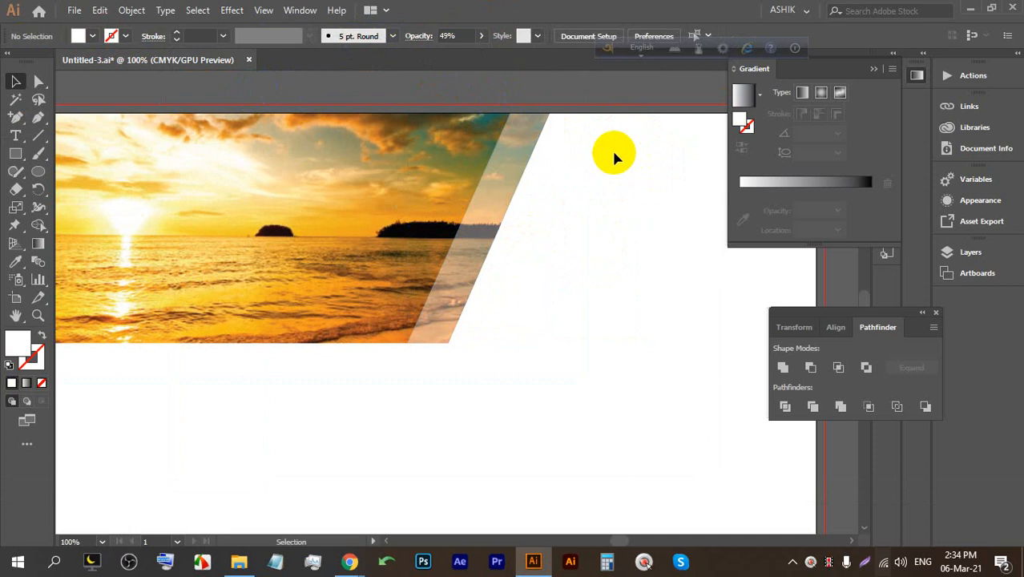
pyautogui.press('ctrl')
pyautogui.hotkey('ctrl', 's')
pyautogui.hotkey('ctrl', 's')
pyautogui.hotkey('ctrl', 's')
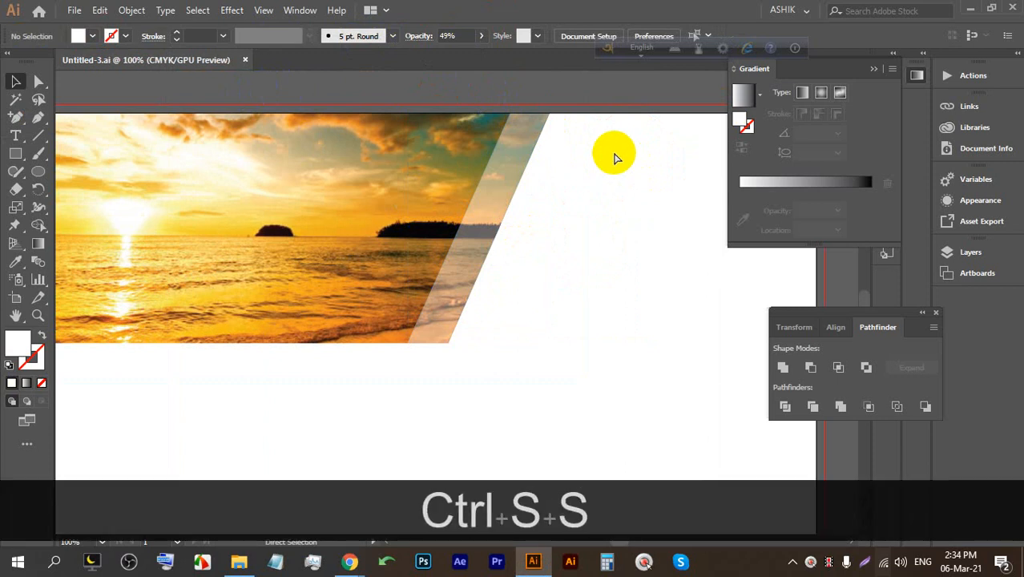
pyautogui.scroll(-1, 566, 152)
pyautogui.moveTo(608, 182); pyautogui.dragTo(421, 183)
pyautogui.scroll(1, 433, 164)
pyautogui.moveTo(516, 167); pyautogui.dragTo(450, 165)
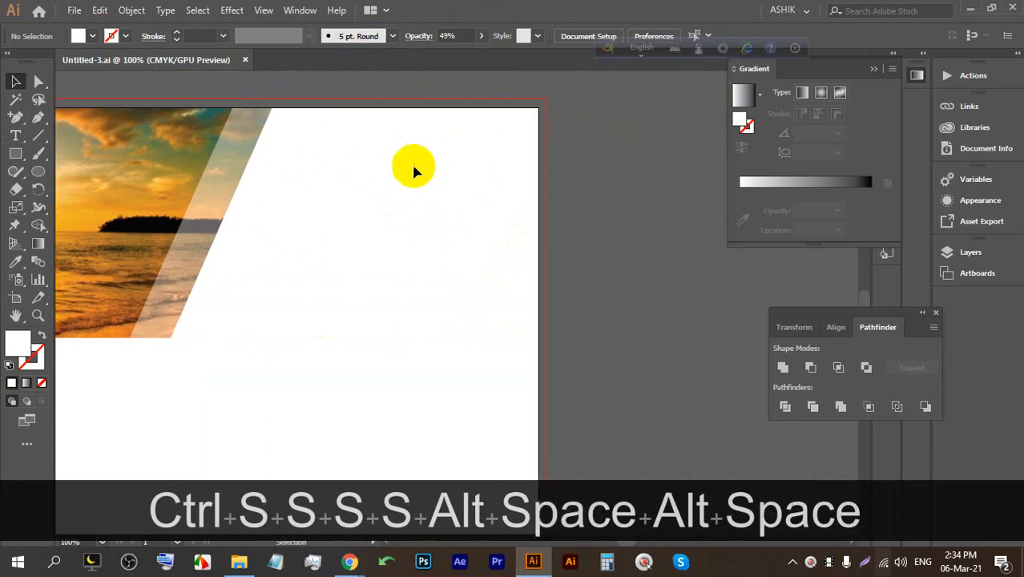
# Draw a rectangle covering the entire page.
pyautogui.click(13, 155)
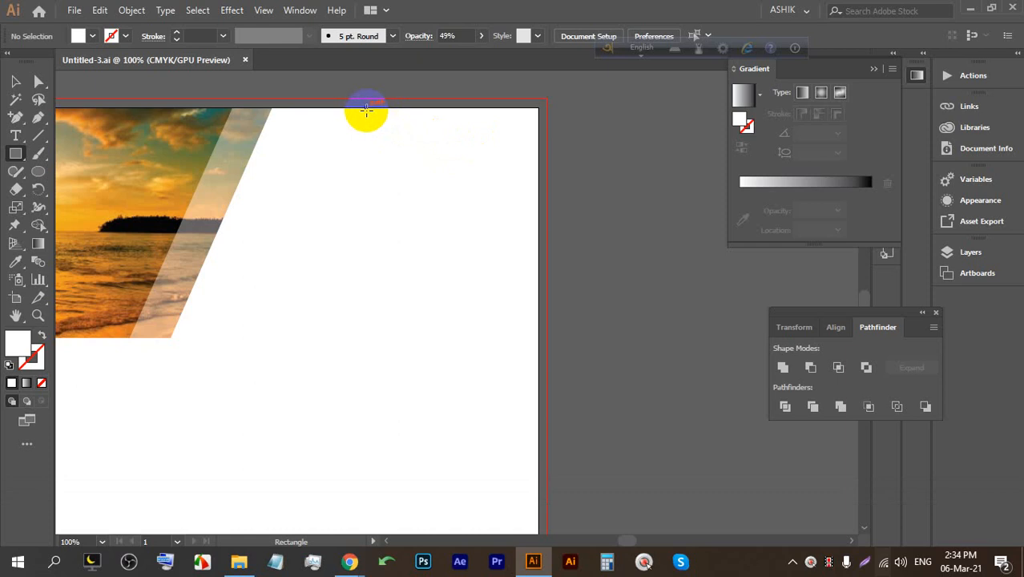
pyautogui.moveTo(357, 107); pyautogui.dragTo(493, 252)
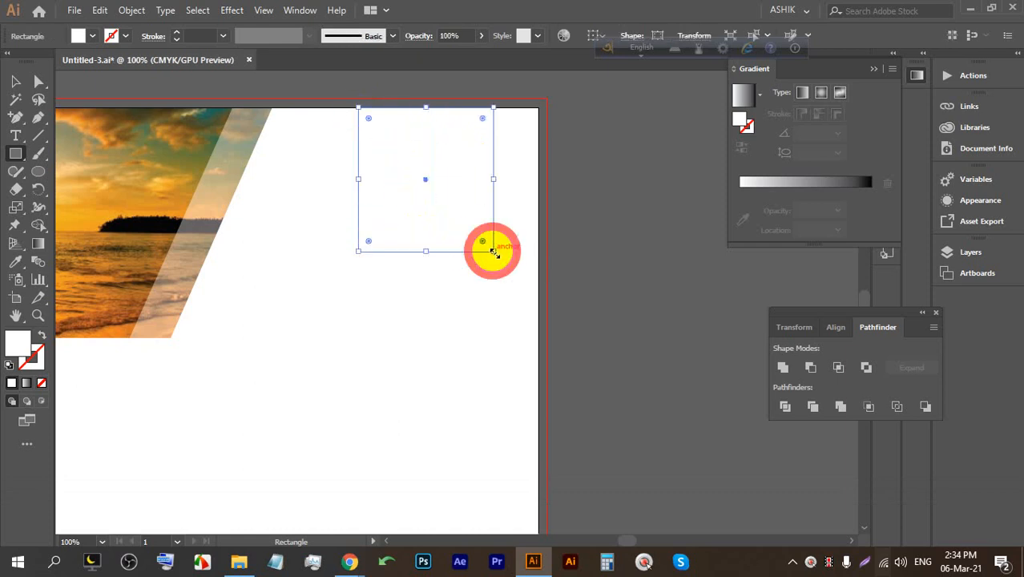
pyautogui.press('BackSpace')
pyautogui.scroll(-3, 497, 205)
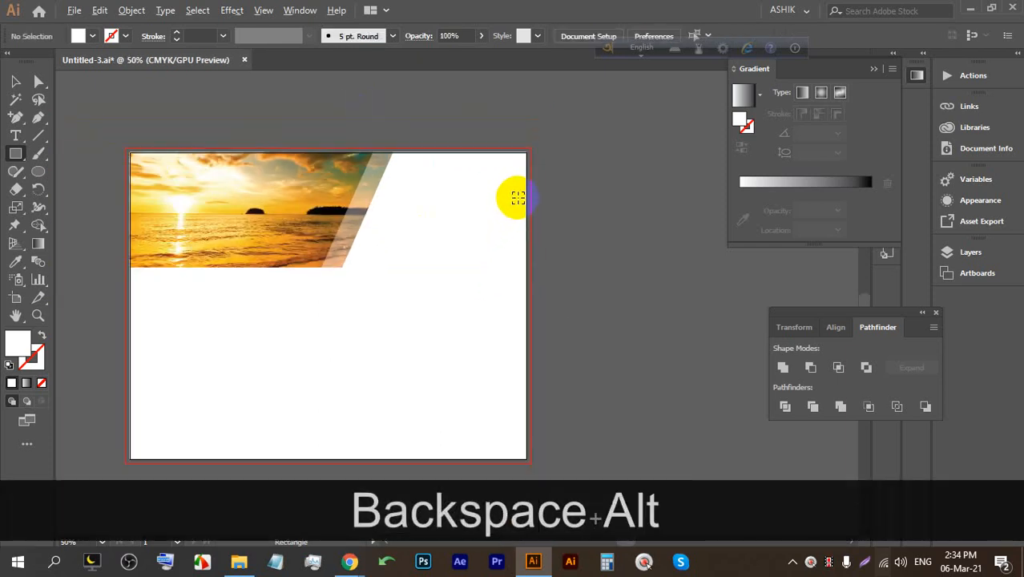
pyautogui.scroll(2, 247, 277)
pyautogui.moveTo(425, 186); pyautogui.dragTo(274, 213)
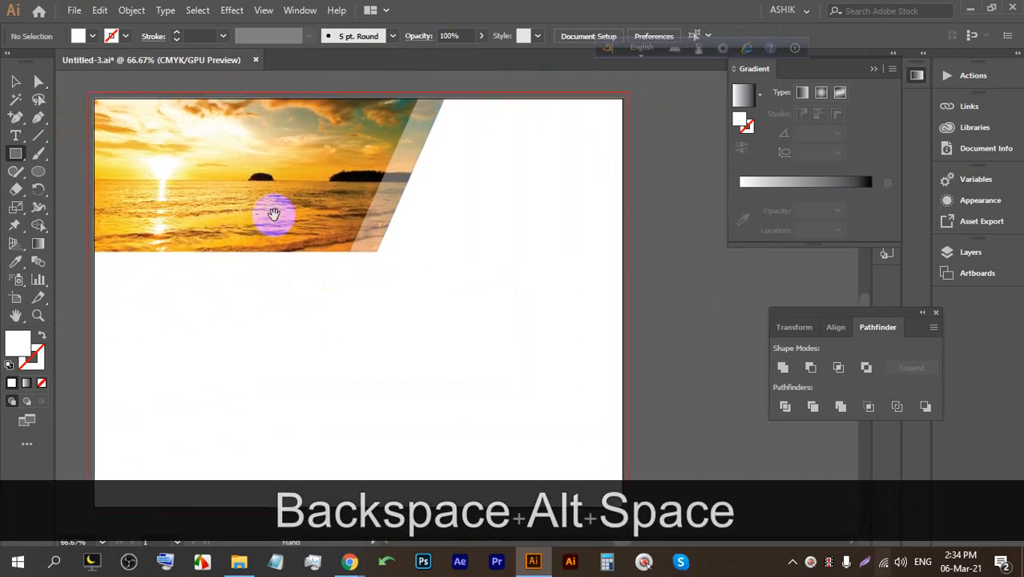
pyautogui.scroll(-1, 256, 181)
pyautogui.moveTo(135, 120); pyautogui.dragTo(529, 426)
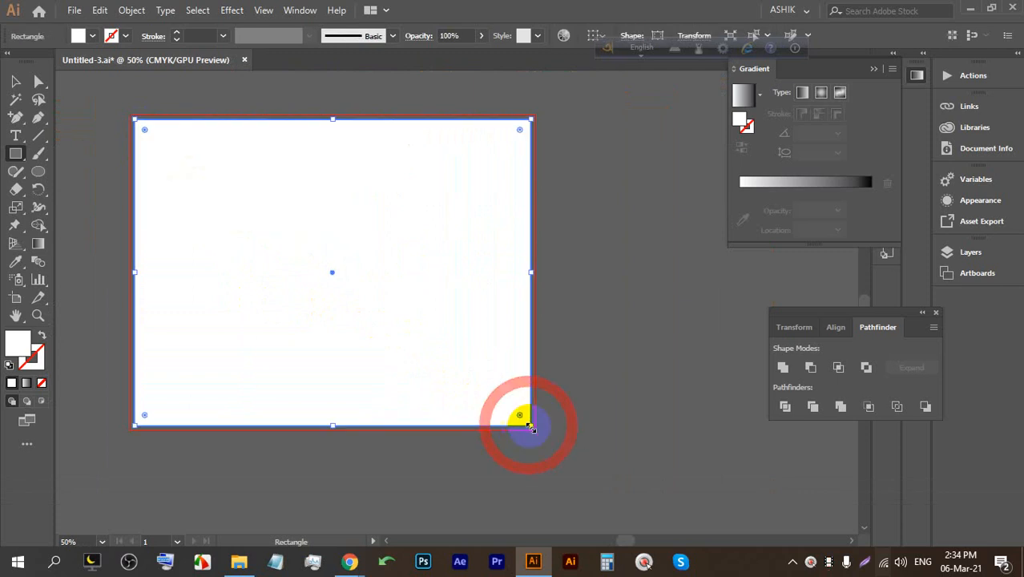
# Offset the page rectangle inward by -0.25 in with Offset Path.
pyautogui.click(141, 11)
pyautogui.moveTo(262, 351)
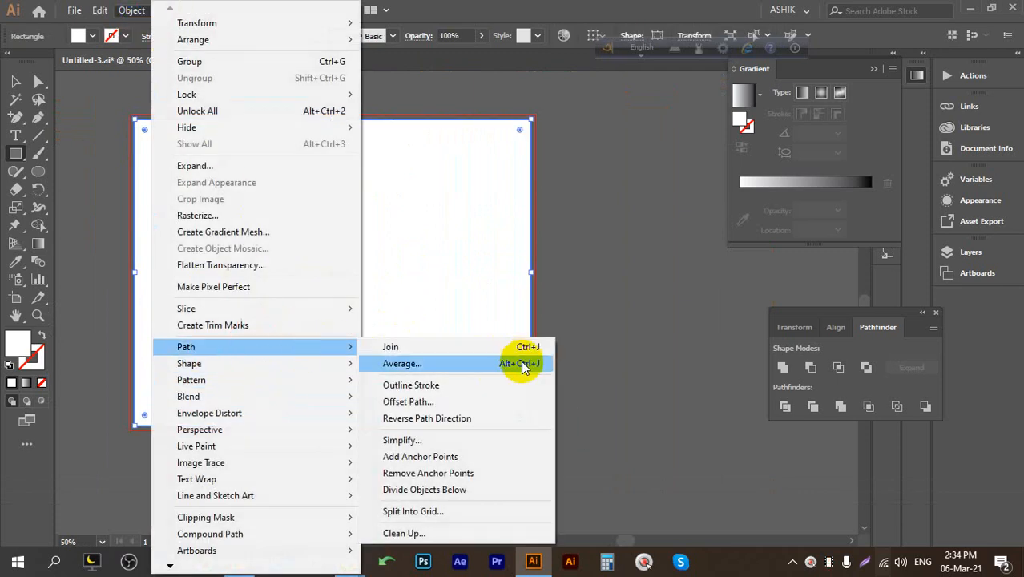
pyautogui.click(439, 402)
pyautogui.click(561, 312)
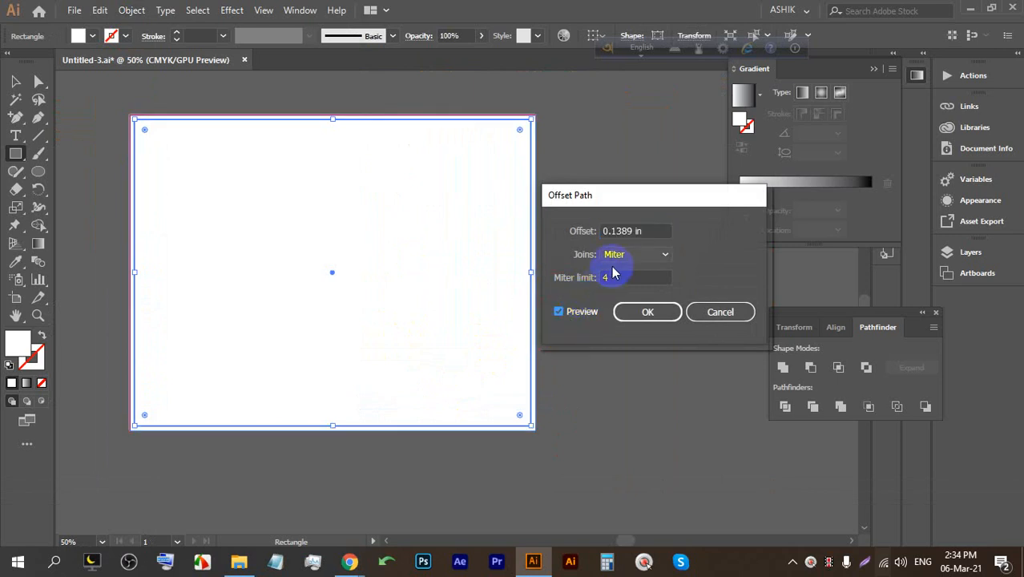
pyautogui.press('Down')
pyautogui.press('Down')
pyautogui.press('Down')
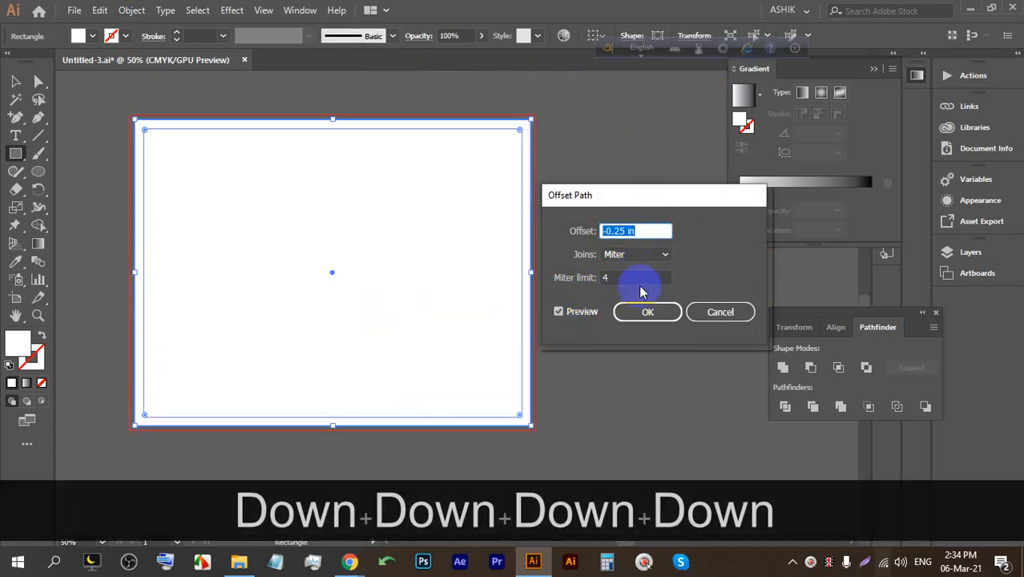
pyautogui.click(647, 312)
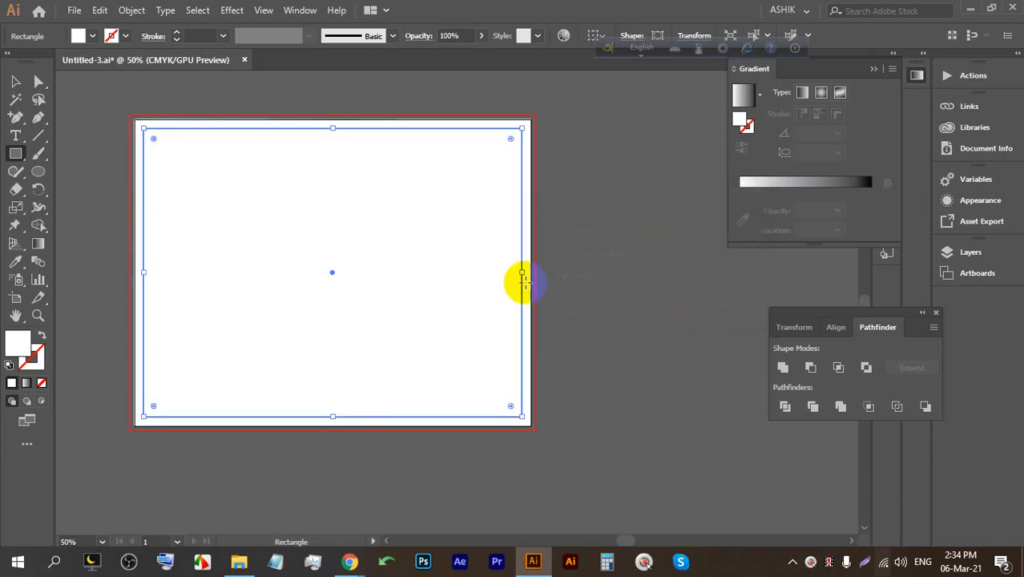
# Convert the inner offset rectangle into guides.
pyautogui.rightClick(492, 238)
pyautogui.click(20, 81)
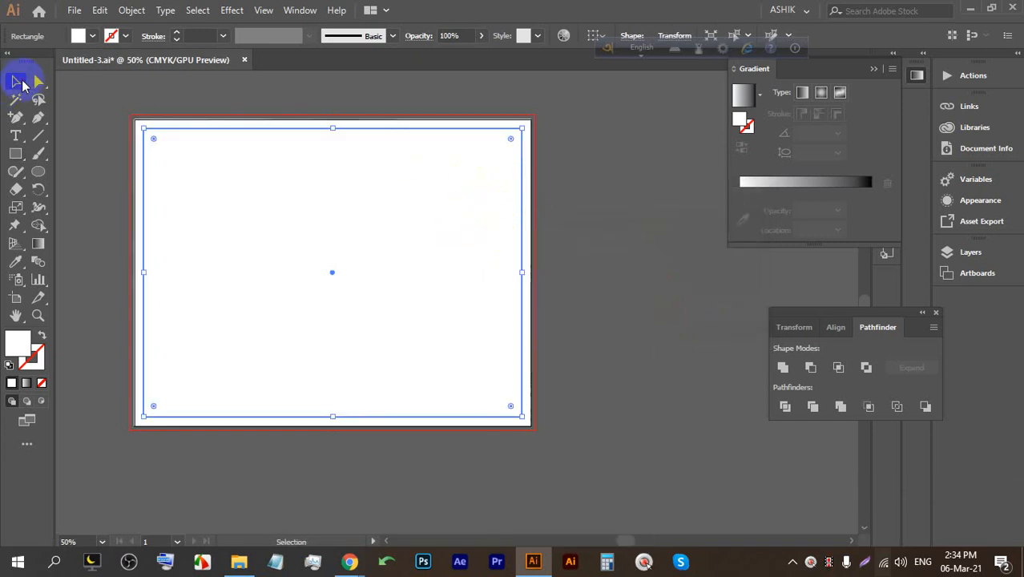
pyautogui.click(192, 85)
pyautogui.click(247, 160)
pyautogui.rightClick(248, 160)
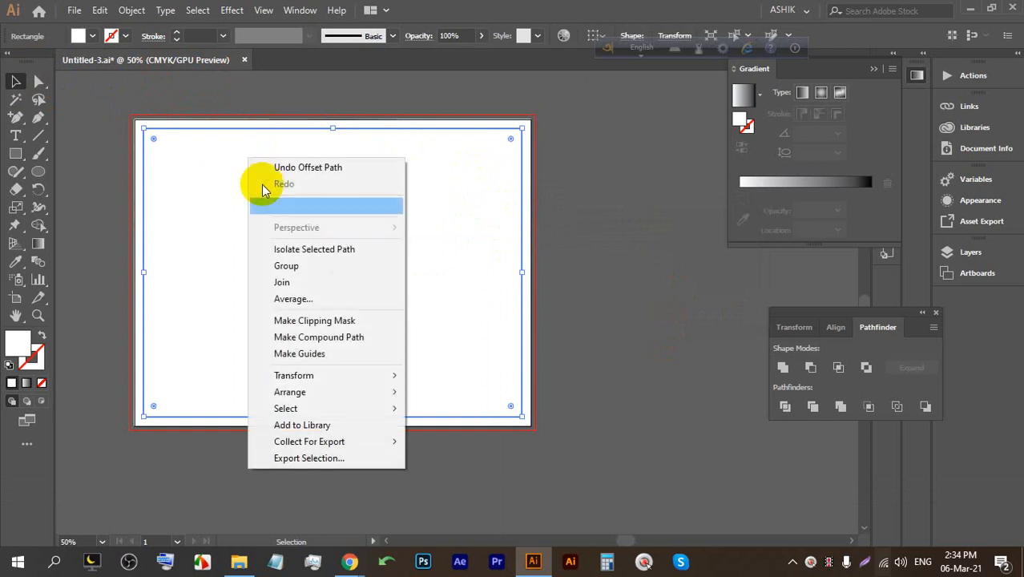
pyautogui.click(297, 358)
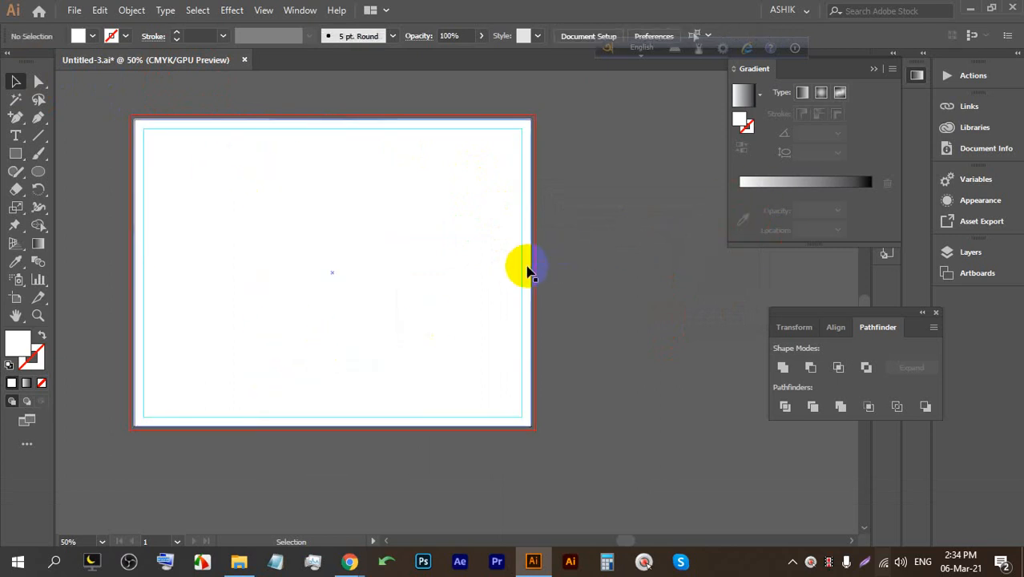
# Delete the original page-sized rectangle and save the file.
pyautogui.click(501, 273)
pyautogui.press('BackSpace')
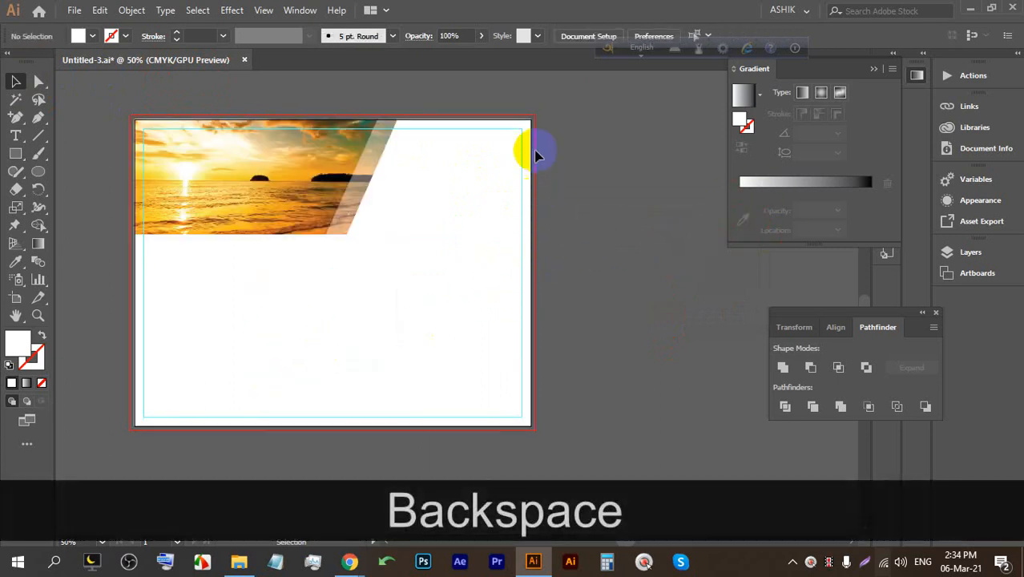
pyautogui.hotkey('ctrl', 's')
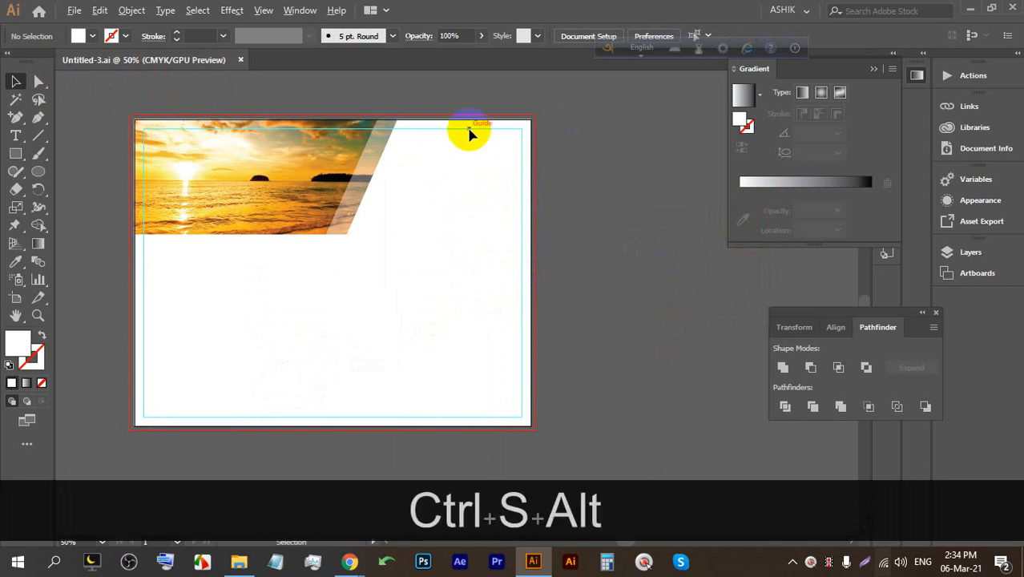
# Draw a rectangle at the page's top right and fill it orange (C=0 M=35 Y=85 K=0).
pyautogui.scroll(1, 469, 132)
pyautogui.click(15, 153)
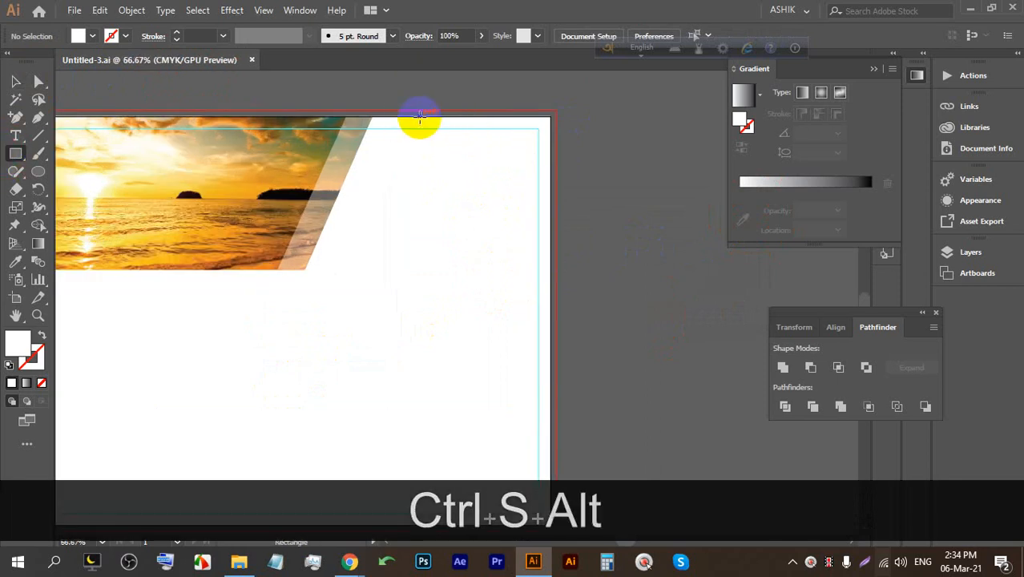
pyautogui.moveTo(426, 117); pyautogui.dragTo(522, 204)
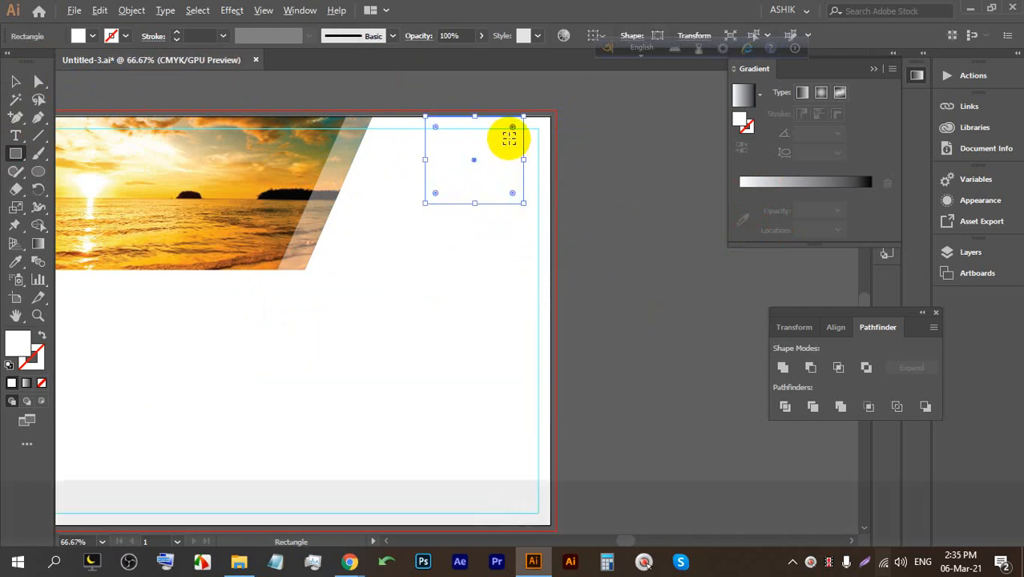
pyautogui.scroll(2, 509, 138)
pyautogui.click(86, 37)
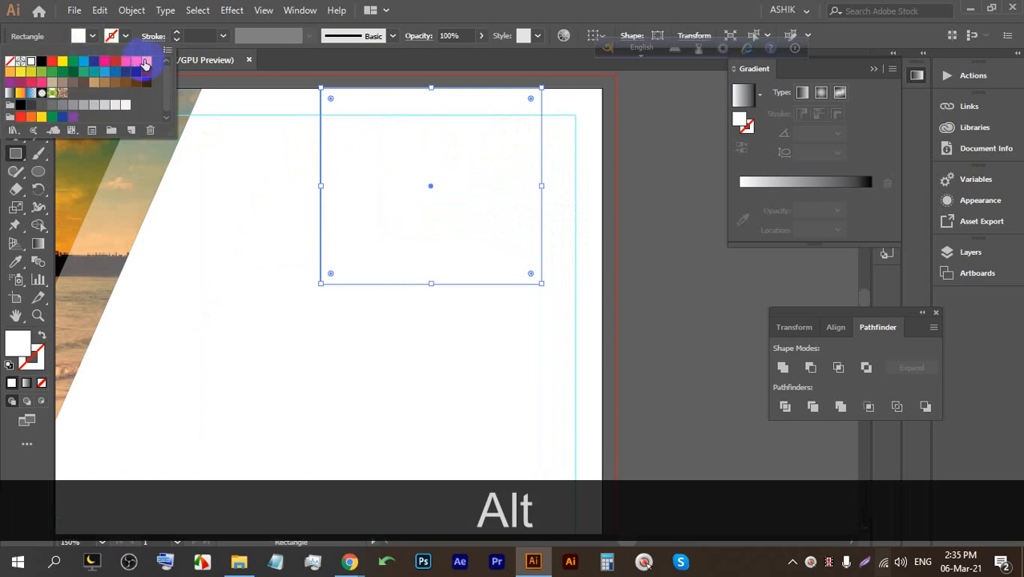
pyautogui.click(12, 74)
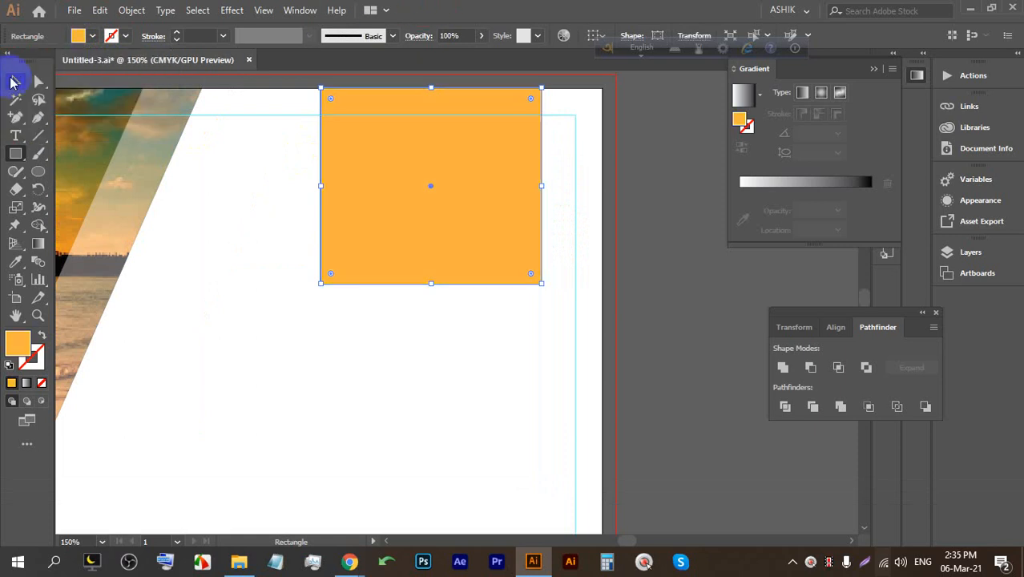
# Add a text line on the orange rectangle and replace its placeholder with 2021.
pyautogui.click(16, 141)
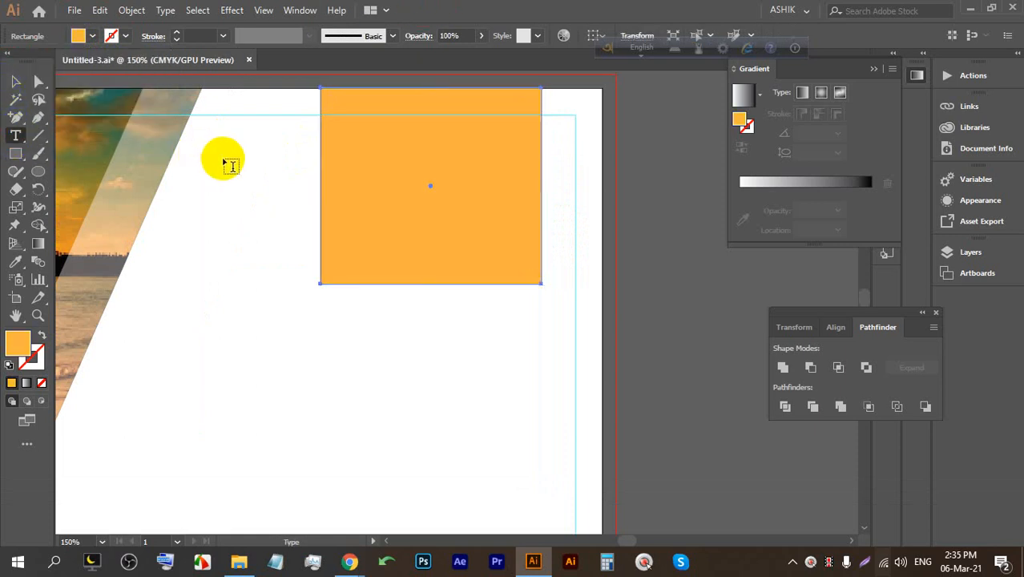
pyautogui.click(229, 154)
pyautogui.click(15, 81)
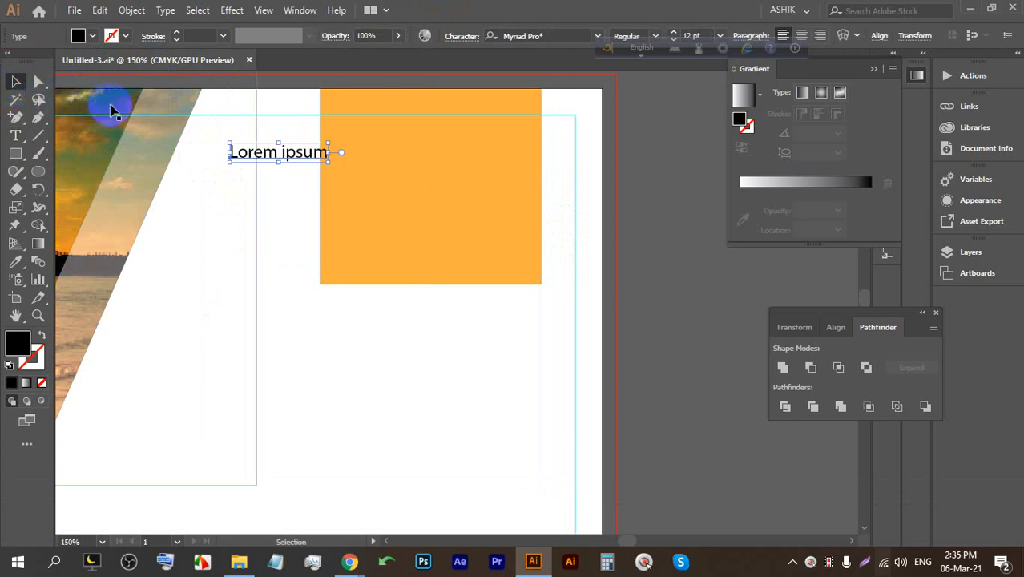
pyautogui.moveTo(238, 155); pyautogui.dragTo(374, 152)
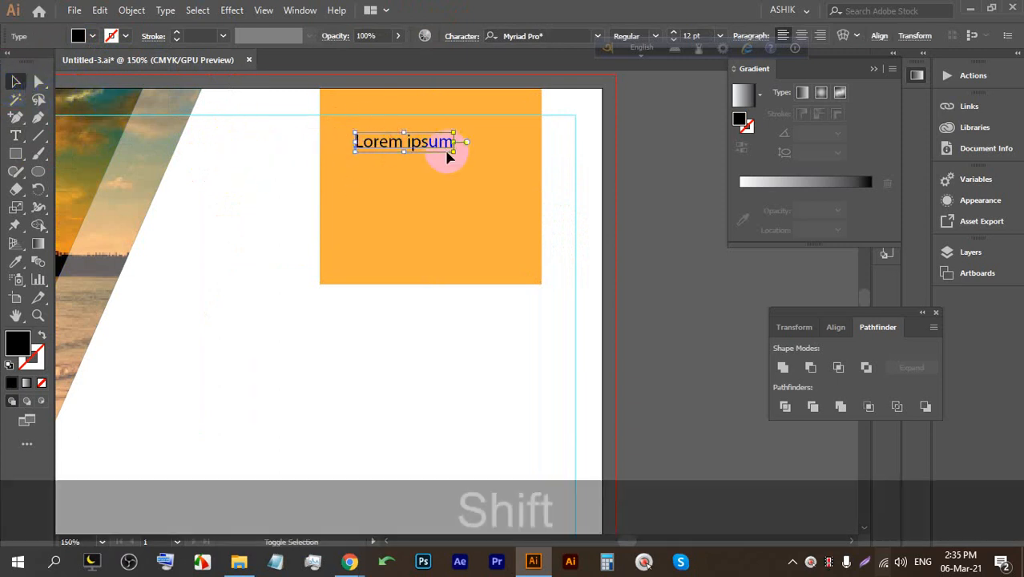
pyautogui.moveTo(454, 152); pyautogui.dragTo(673, 216)
pyautogui.doubleClick(499, 174)
pyautogui.tripleClick(499, 173)
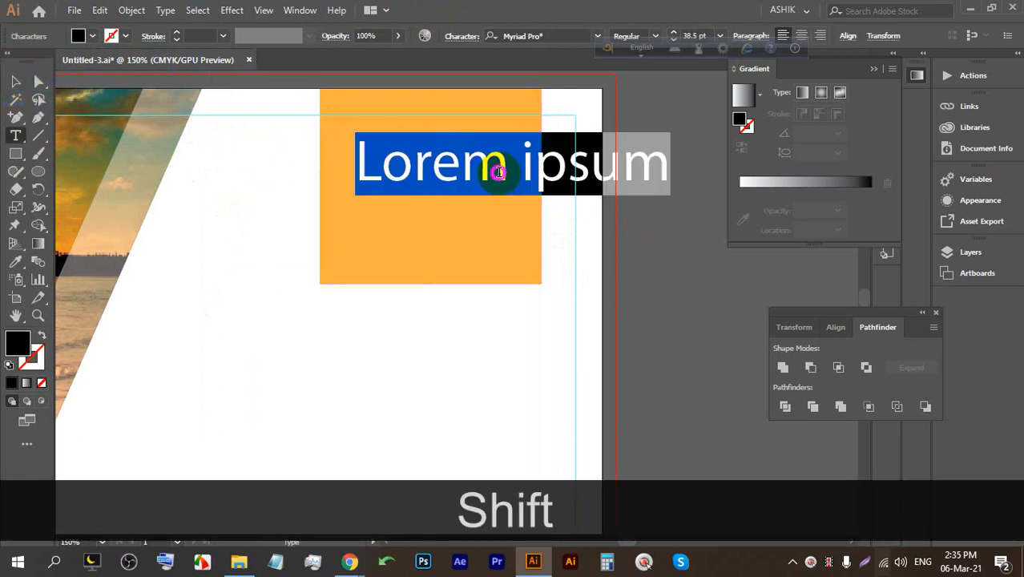
pyautogui.write('2021')
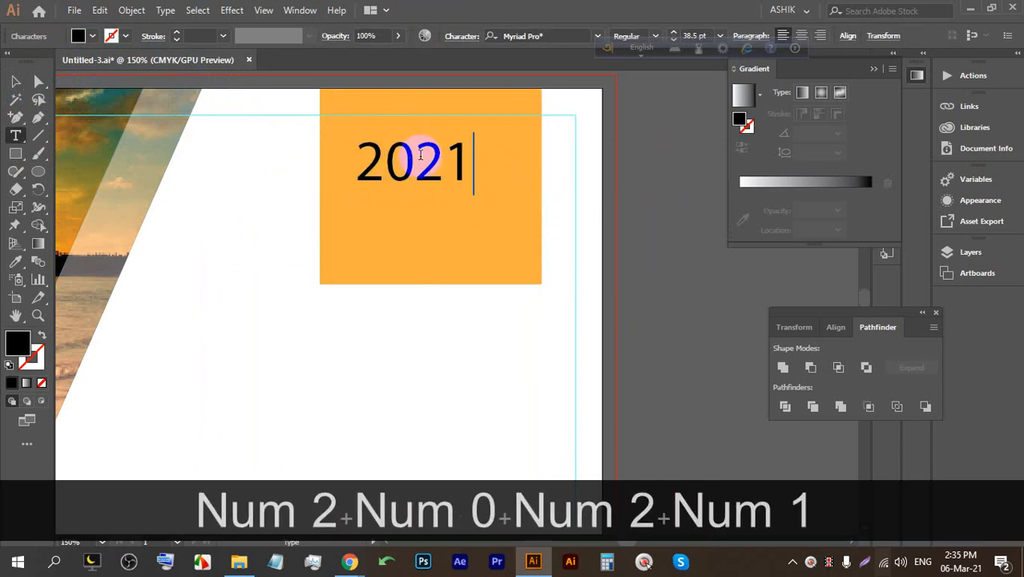
# Enlarge 2021 to 108.6 pt and break it into 20 over 21.
pyautogui.click(16, 81)
pyautogui.moveTo(411, 192); pyautogui.dragTo(423, 309)
pyautogui.moveTo(412, 252); pyautogui.dragTo(481, 215)
pyautogui.doubleClick(495, 175)
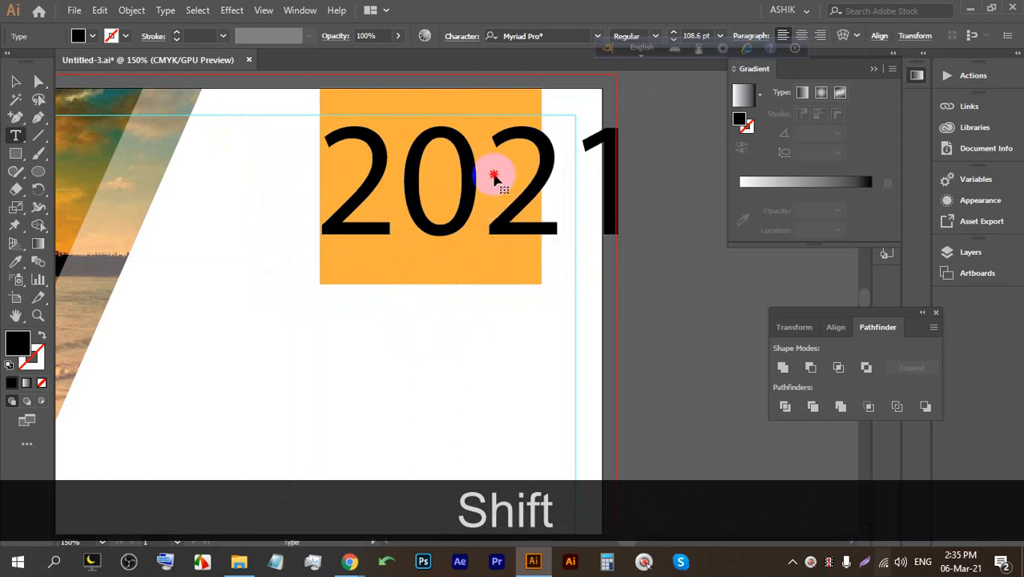
pyautogui.doubleClick(496, 161)
pyautogui.click(495, 159)
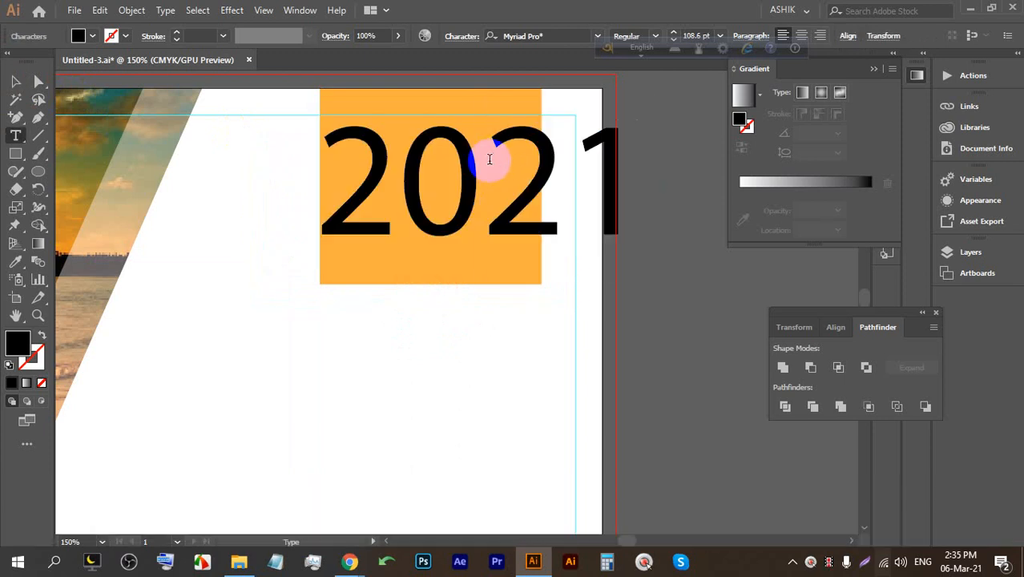
pyautogui.press('Return')
pyautogui.click(12, 82)
pyautogui.click(331, 194)
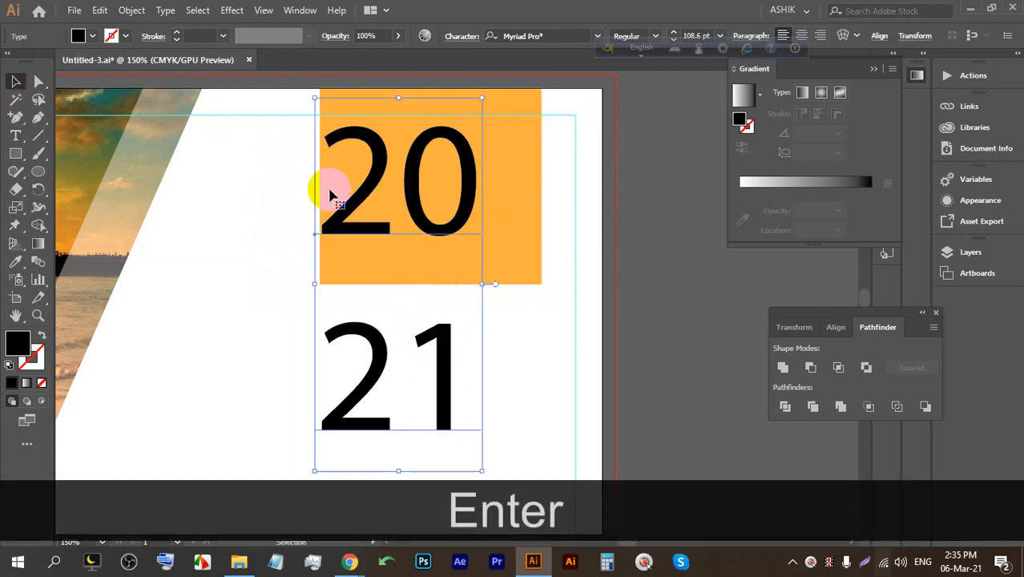
# Tighten the year text's leading to 78 pt and set it in Roboto Black.
pyautogui.click(417, 45)
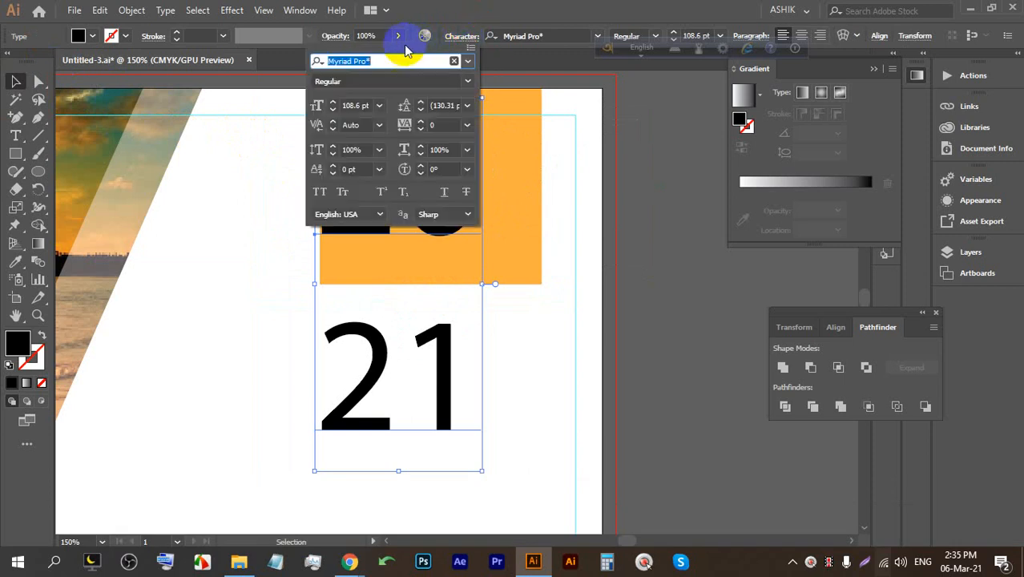
pyautogui.click(429, 103)
pyautogui.press('Down')
pyautogui.press('Down')
pyautogui.press('Down')
pyautogui.press('Down')
pyautogui.press('Down')
pyautogui.press('Down')
pyautogui.press('Down')
pyautogui.press('Down')
pyautogui.press('Down')
pyautogui.press('Down')
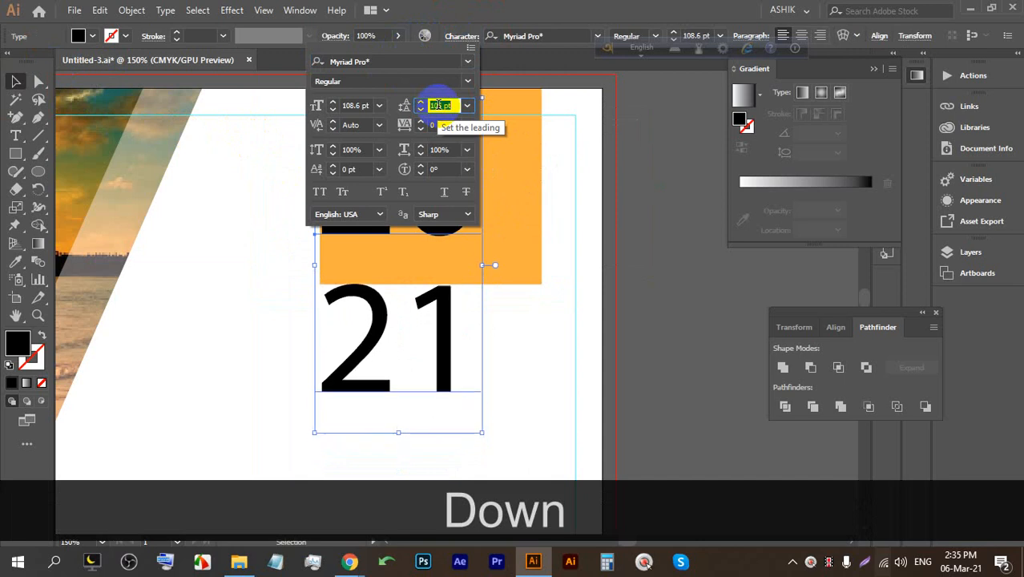
pyautogui.press('Down')
pyautogui.press('Down')
pyautogui.press('Down')
pyautogui.press('Down')
pyautogui.press('Down')
pyautogui.press('Down')
pyautogui.press('Down')
pyautogui.press('Down')
pyautogui.press('Down')
pyautogui.press('Down')
pyautogui.press('Down')
pyautogui.press('Down')
pyautogui.press('Up')
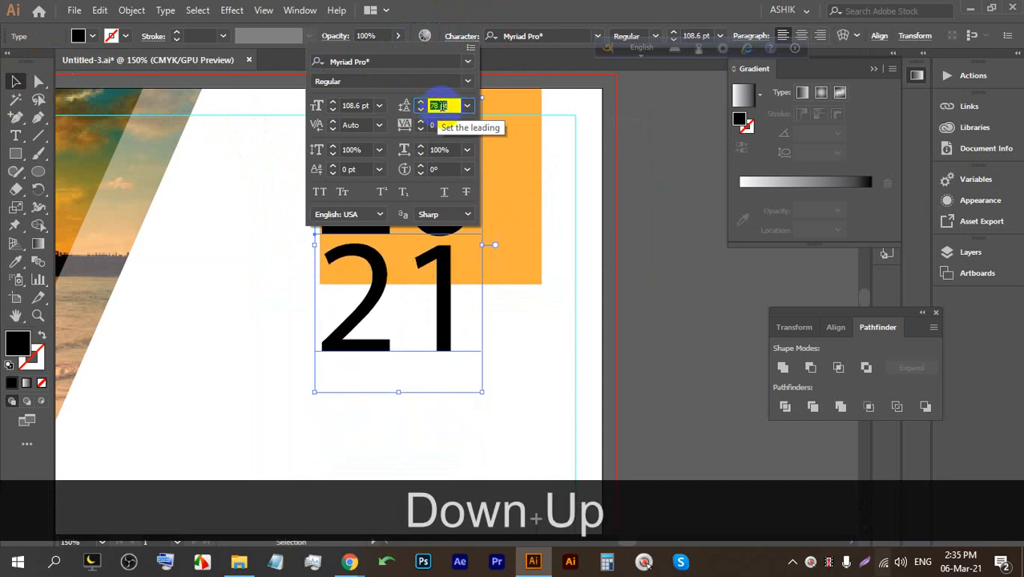
pyautogui.press('Up')
pyautogui.press('Down')
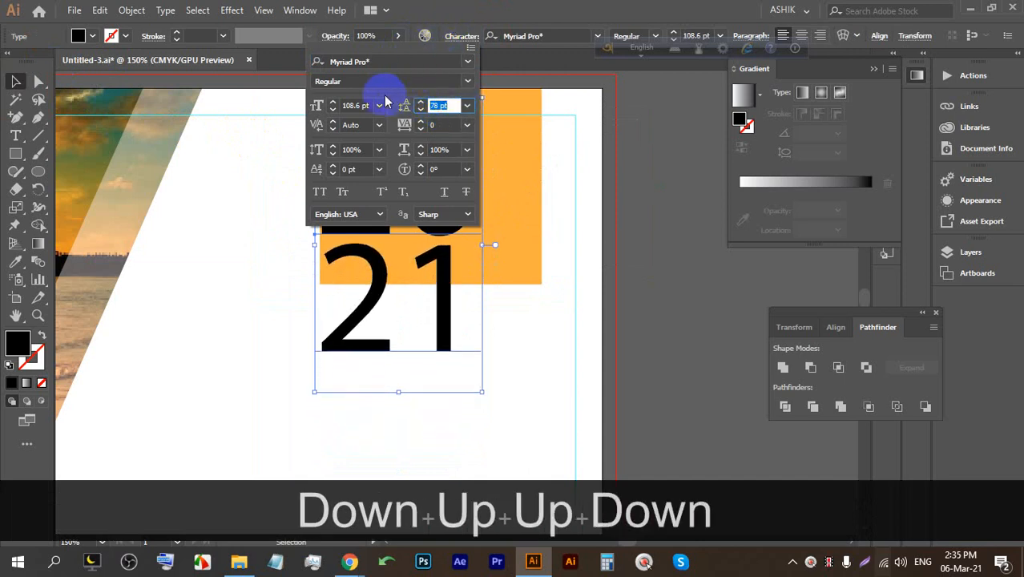
pyautogui.click(399, 63)
pyautogui.write('ro')
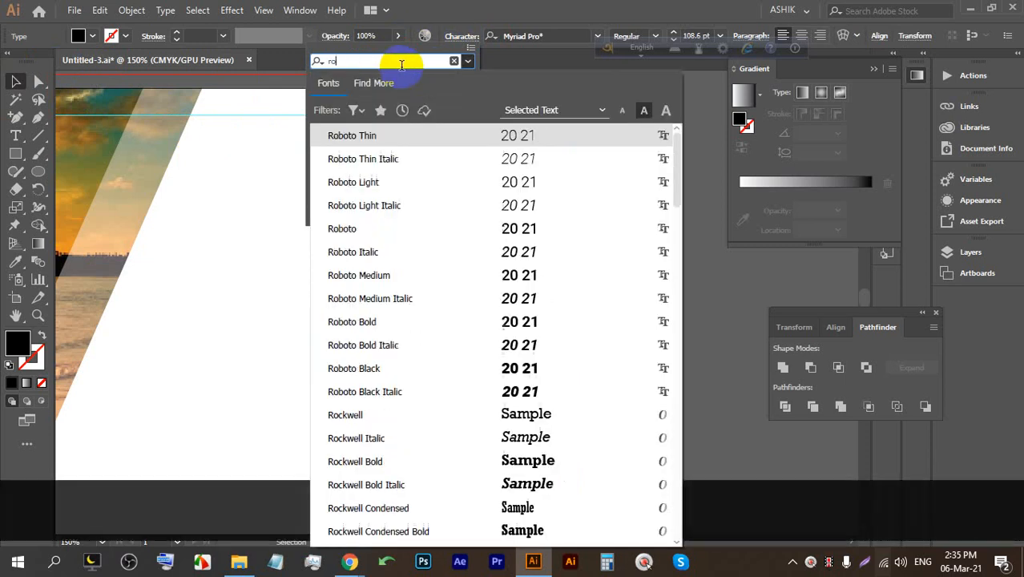
pyautogui.write('b')
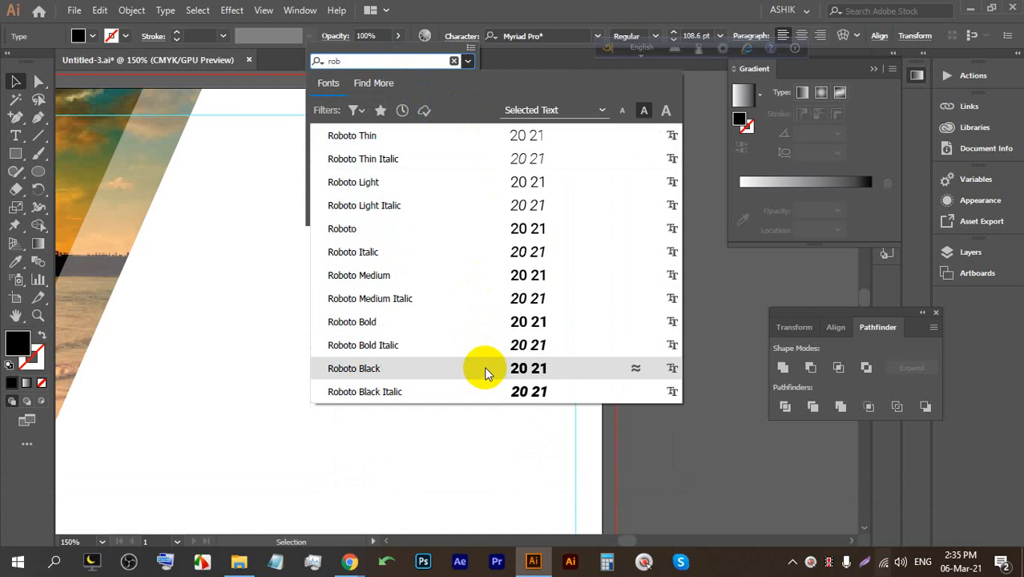
pyautogui.click(484, 368)
# Scale the year text down proportionally and move it onto the orange box.
pyautogui.click(15, 81)
pyautogui.click(412, 270)
pyautogui.keyDown('shift'); pyautogui.click(419, 126); pyautogui.keyUp('shift')
pyautogui.moveTo(409, 94); pyautogui.dragTo(394, 167)
pyautogui.moveTo(378, 201); pyautogui.dragTo(380, 143)
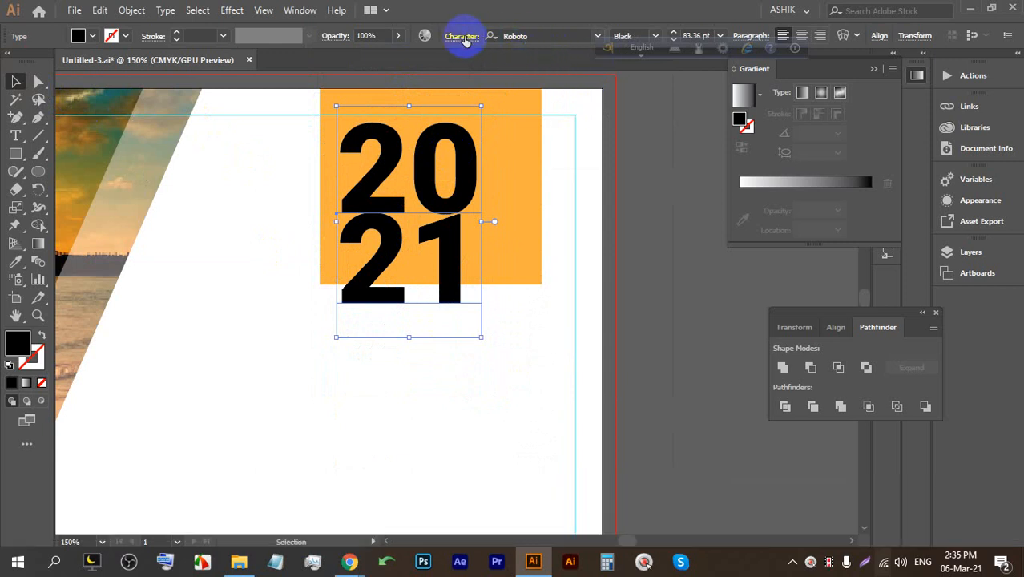
# Set the year text's leading to 69 pt.
pyautogui.click(462, 45)
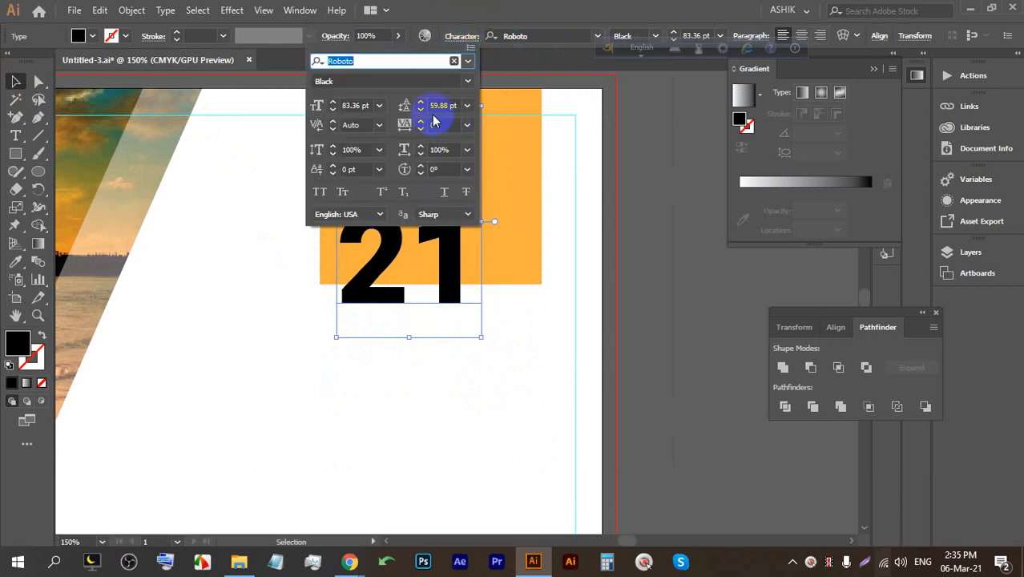
pyautogui.click(437, 106)
pyautogui.press('Up')
pyautogui.press('Up')
pyautogui.press('Up')
pyautogui.press('Up')
pyautogui.press('Up')
pyautogui.press('Up')
pyautogui.press('Up')
pyautogui.press('Up')
pyautogui.press('Up')
pyautogui.press('Up')
pyautogui.press('Up')
pyautogui.press('Down')
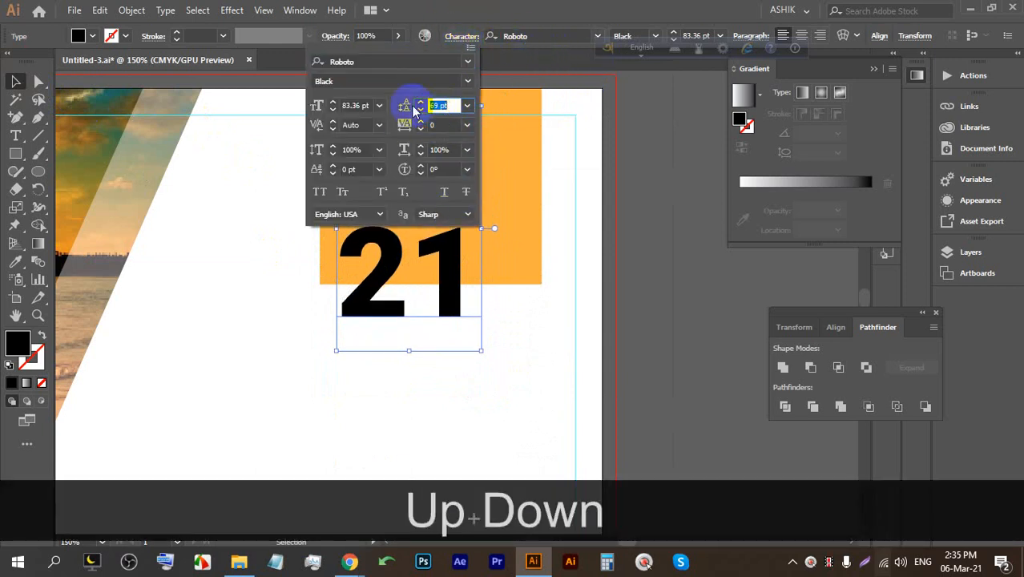
pyautogui.click(382, 80)
pyautogui.click(372, 258)
pyautogui.click(13, 81)
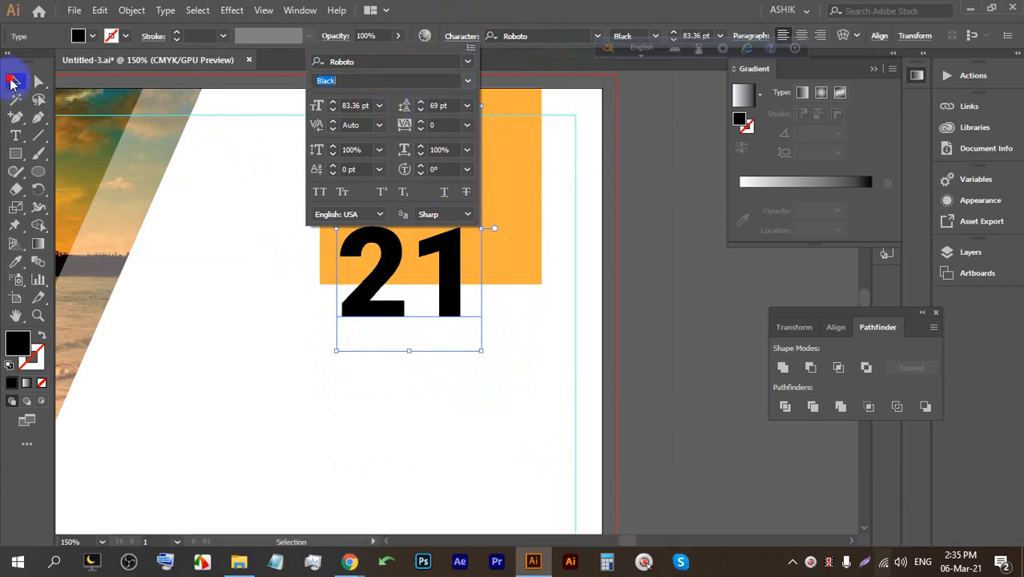
# Shrink the year text to about 59.6 pt and position it inside the orange square.
pyautogui.click(631, 232)
pyautogui.click(459, 191)
pyautogui.moveTo(409, 106); pyautogui.dragTo(399, 198)
pyautogui.moveTo(414, 219); pyautogui.dragTo(401, 136)
pyautogui.keyDown('shift'); pyautogui.click(455, 273); pyautogui.keyUp('shift')
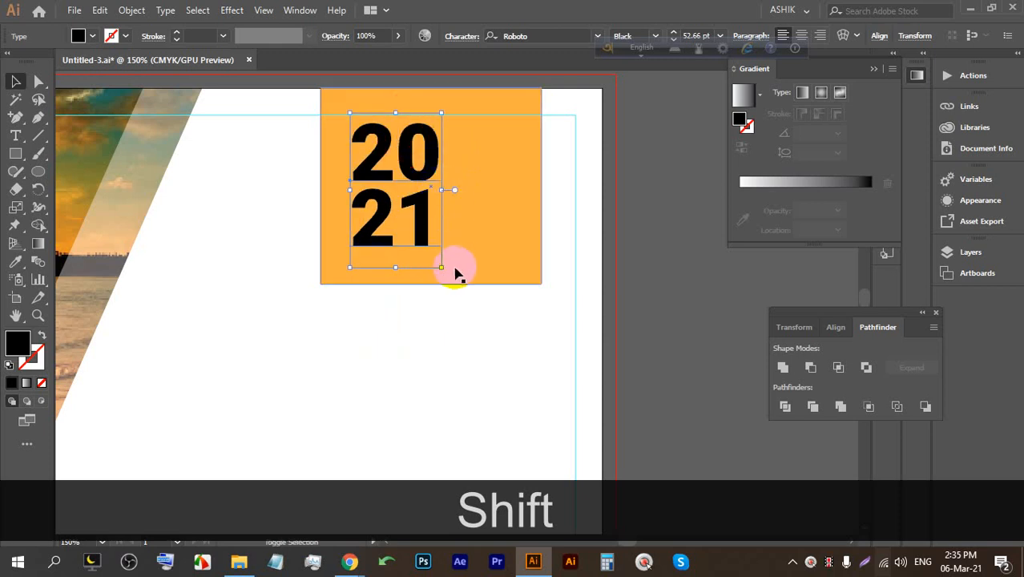
pyautogui.moveTo(443, 267); pyautogui.dragTo(455, 287)
pyautogui.moveTo(425, 249); pyautogui.dragTo(464, 256)
pyautogui.keyDown('shift'); pyautogui.click(471, 278); pyautogui.keyUp('shift')
pyautogui.moveTo(430, 224); pyautogui.dragTo(426, 264)
pyautogui.click(428, 338)
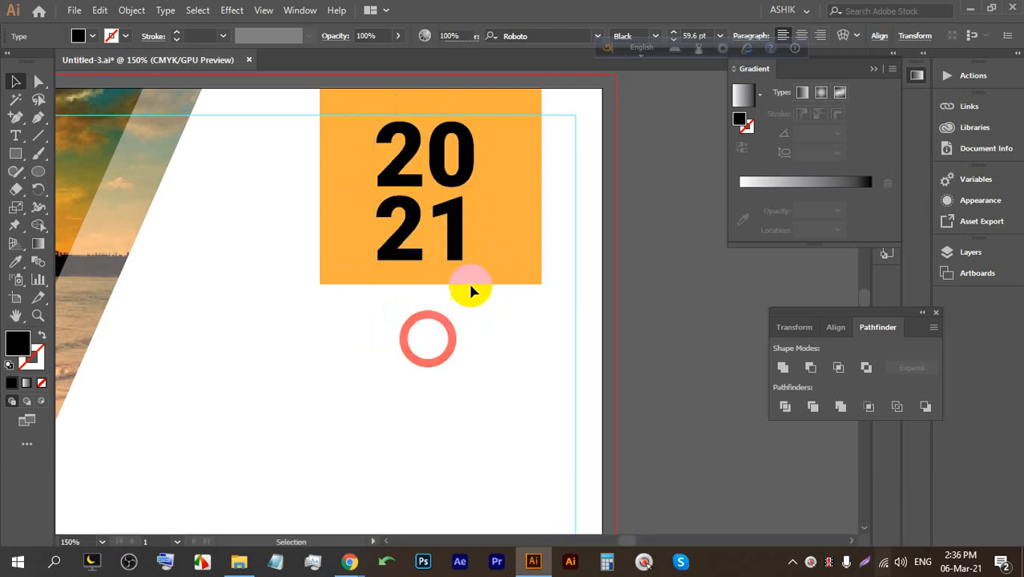
# Narrow the orange rectangle from both sides into a tall block around 2021.
pyautogui.click(468, 281)
pyautogui.moveTo(539, 186); pyautogui.dragTo(499, 183)
pyautogui.moveTo(321, 187); pyautogui.dragTo(353, 187)
pyautogui.click(473, 324)
pyautogui.press('alt')
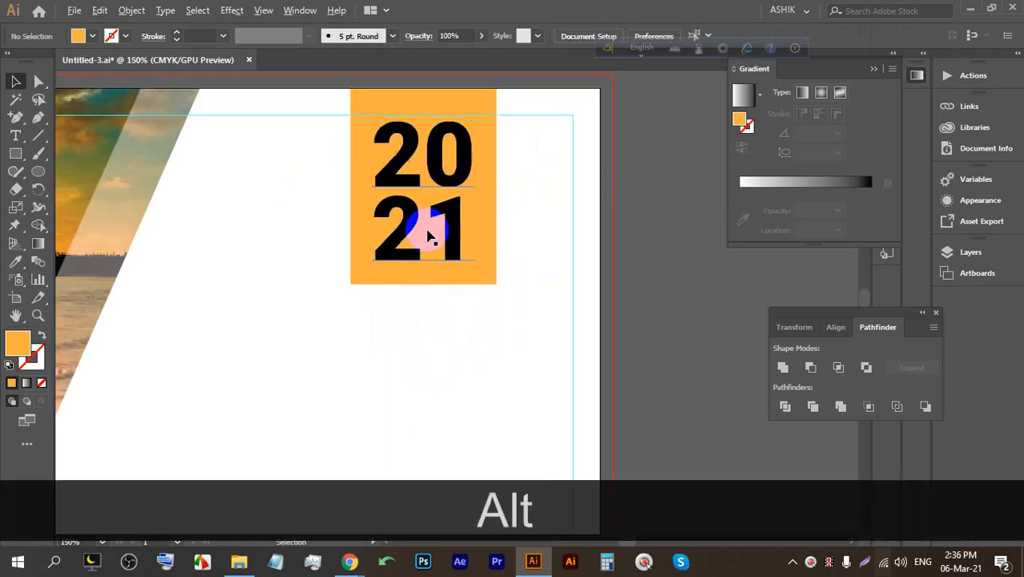
pyautogui.click(440, 218)
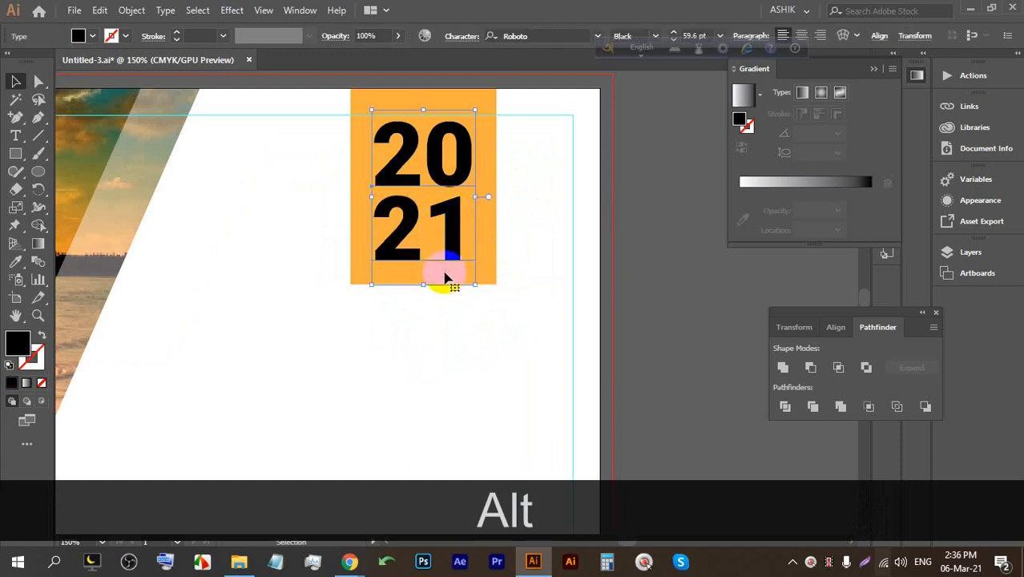
pyautogui.scroll(-1, 446, 271)
pyautogui.scroll(-1, 442, 271)
pyautogui.hotkey('alt', 'space')
# Place a new placeholder text line on the page and enlarge it.
pyautogui.moveTo(372, 321); pyautogui.dragTo(440, 219)
pyautogui.click(15, 136)
pyautogui.click(332, 225)
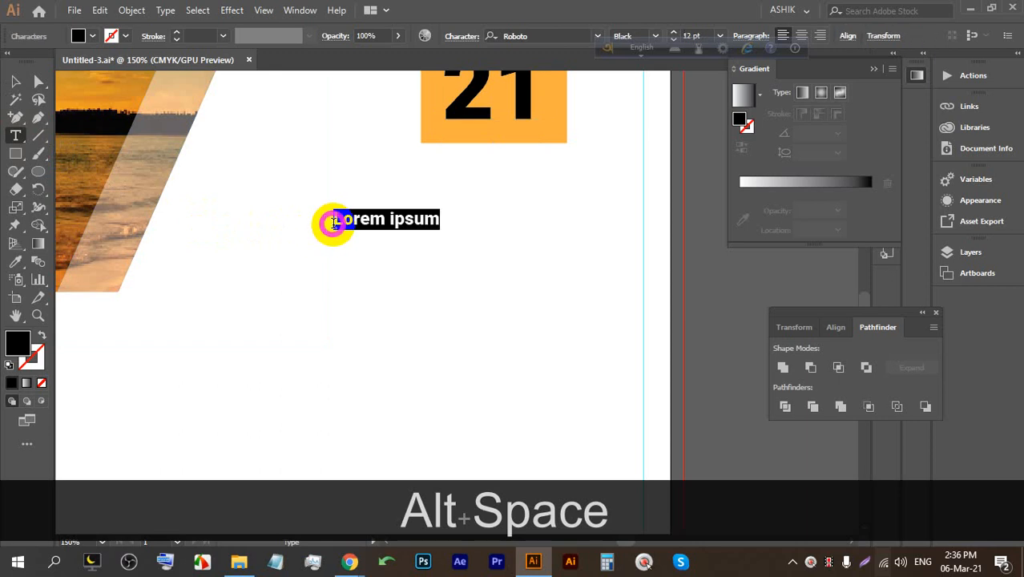
pyautogui.moveTo(377, 233); pyautogui.dragTo(383, 256)
pyautogui.click(407, 233)
pyautogui.tripleClick(365, 234)
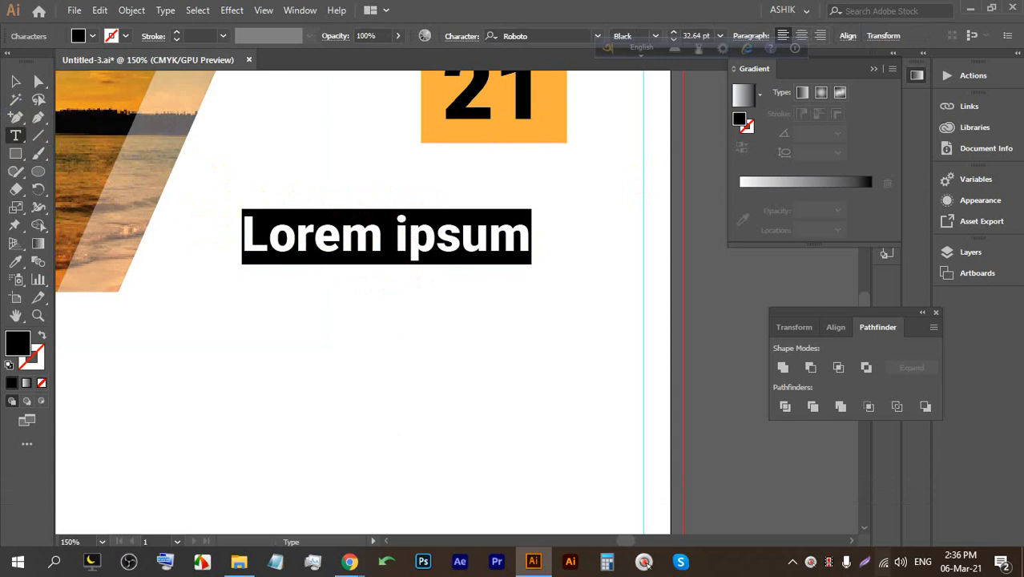
# Replace the placeholder with COMPANY LOGO and shrink it to 19.53 pt below the year block.
pyautogui.write('com')
pyautogui.press('BackSpace')
pyautogui.press('BackSpace')
pyautogui.press('BackSpace')
pyautogui.press('BackSpace')
pyautogui.press('BackSpace')
pyautogui.press('BackSpace')
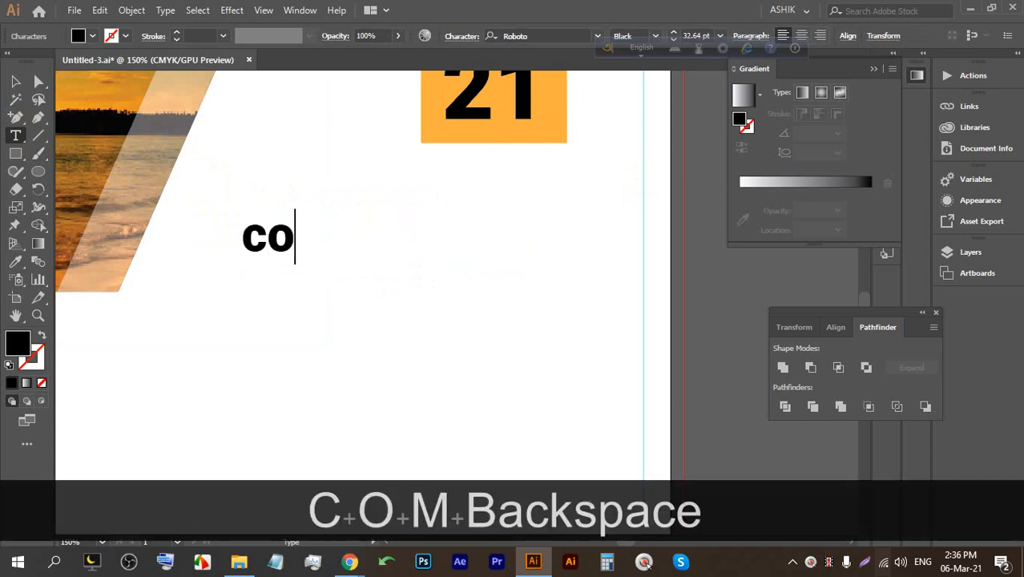
pyautogui.press('capslock')
pyautogui.write('X')
pyautogui.press('BackSpace')
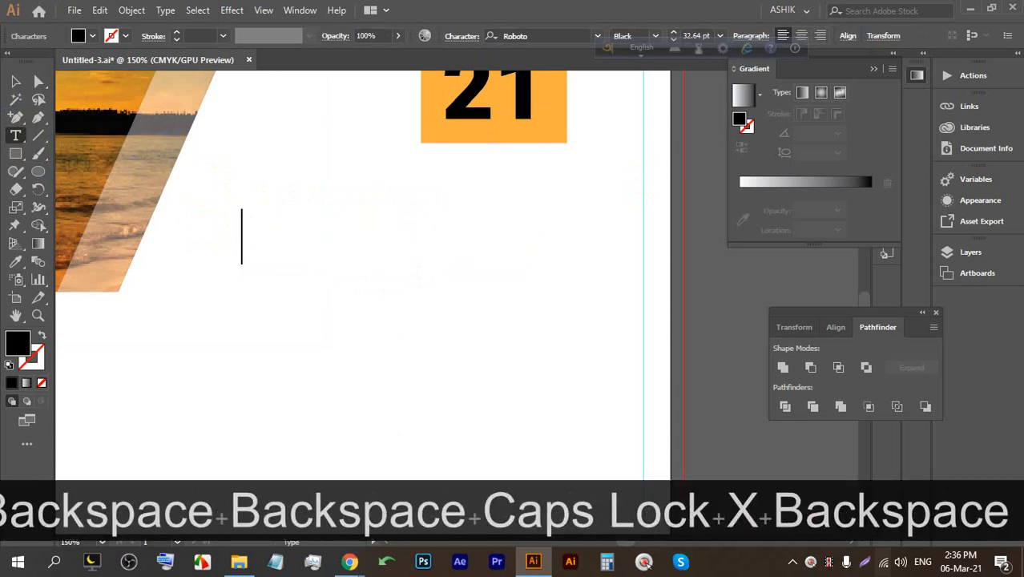
pyautogui.write('COM')
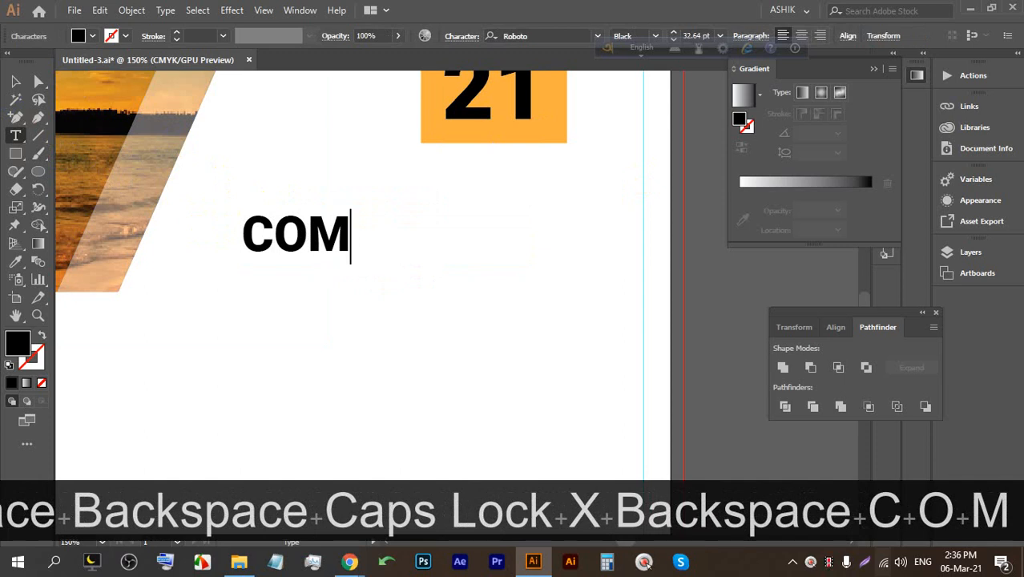
pyautogui.write('PANY LO')
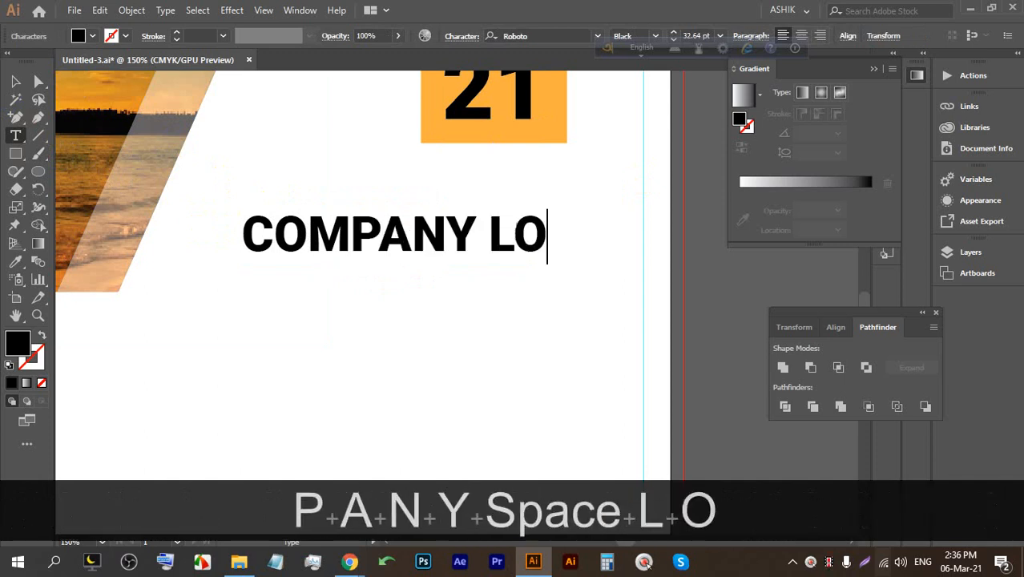
pyautogui.write('GO')
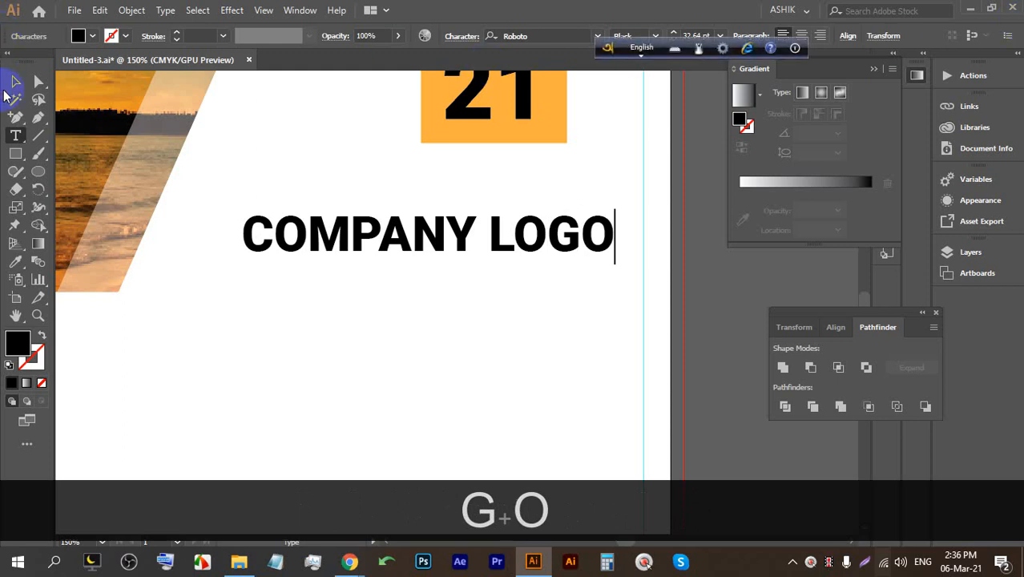
pyautogui.click(15, 81)
pyautogui.moveTo(428, 209); pyautogui.dragTo(401, 210)
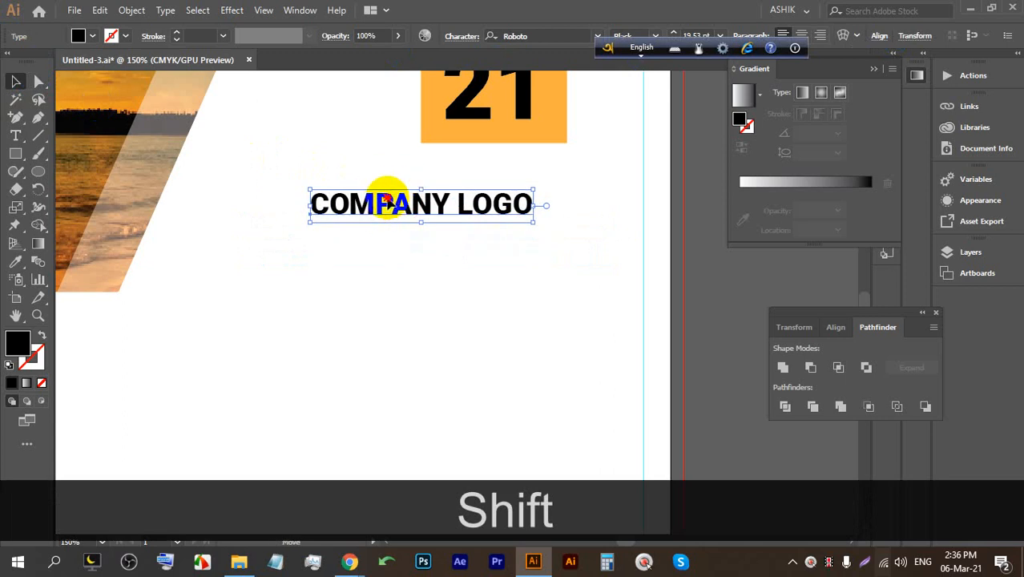
# Set COMPANY LOGO in Aquire Bold, move it left, and enlarge it to 24.87 pt.
pyautogui.click(597, 35)
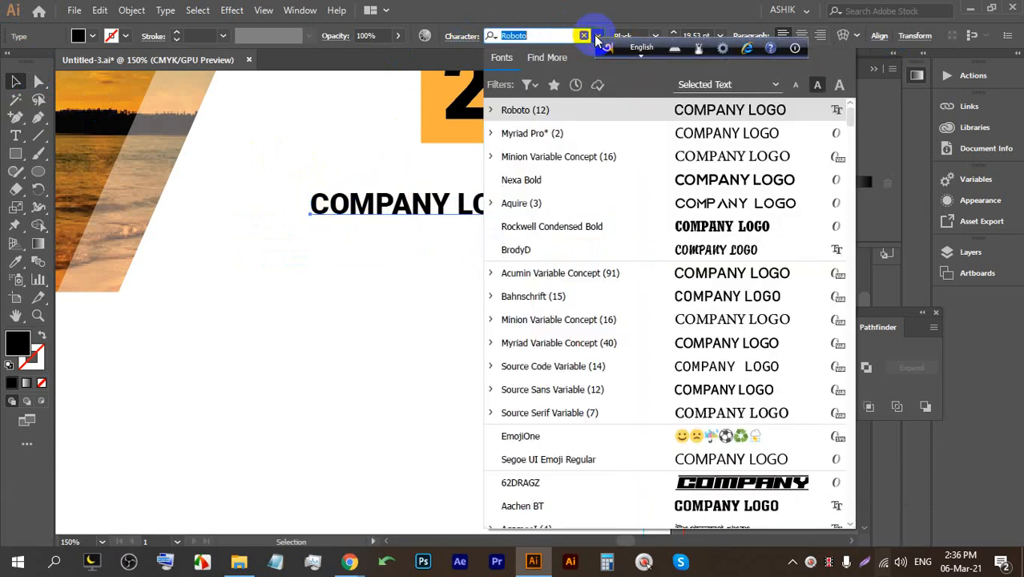
pyautogui.click(665, 202)
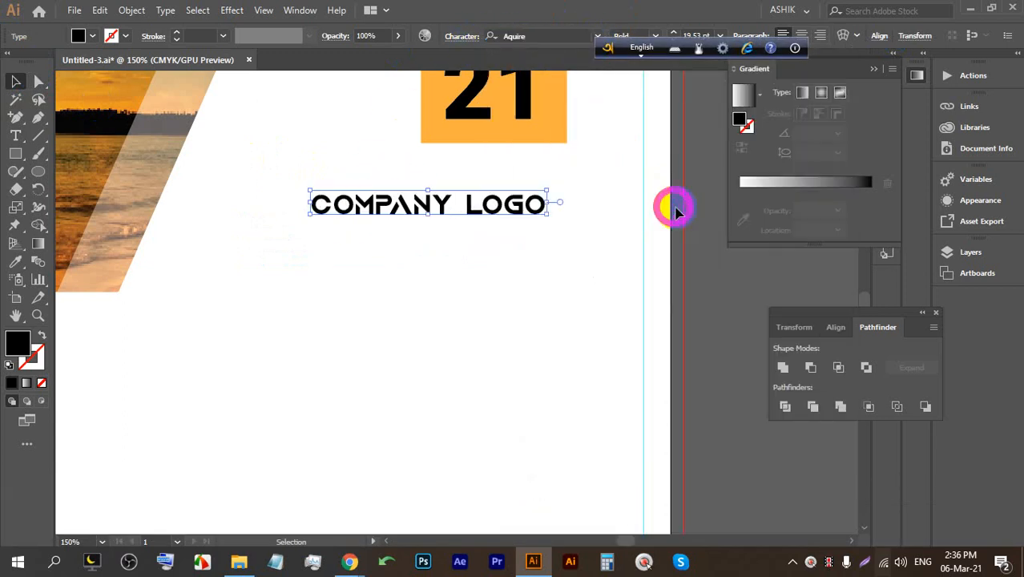
pyautogui.moveTo(494, 204); pyautogui.dragTo(515, 189)
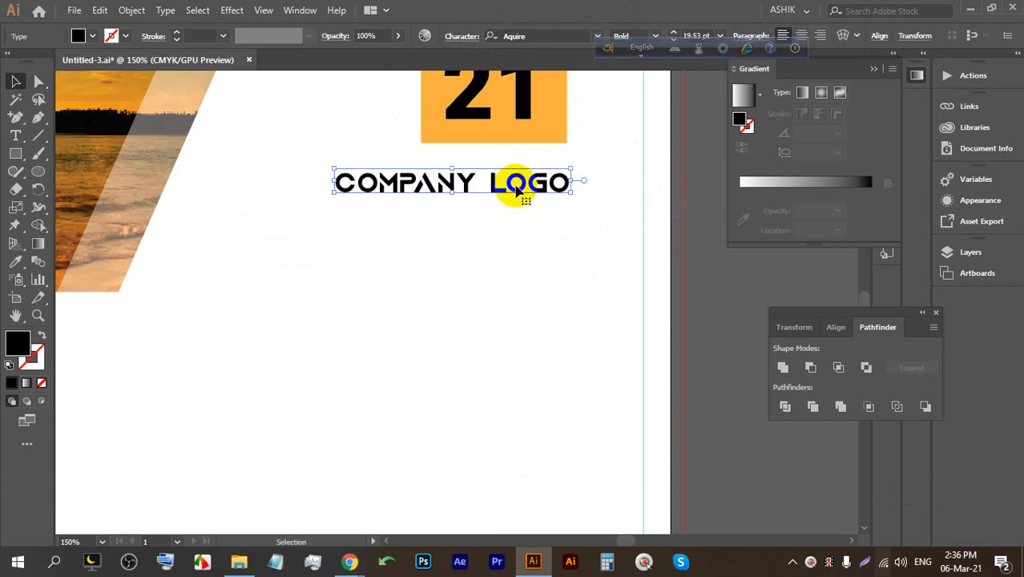
pyautogui.keyDown('alt'); pyautogui.scroll(-3, 491, 228); pyautogui.keyUp('alt')
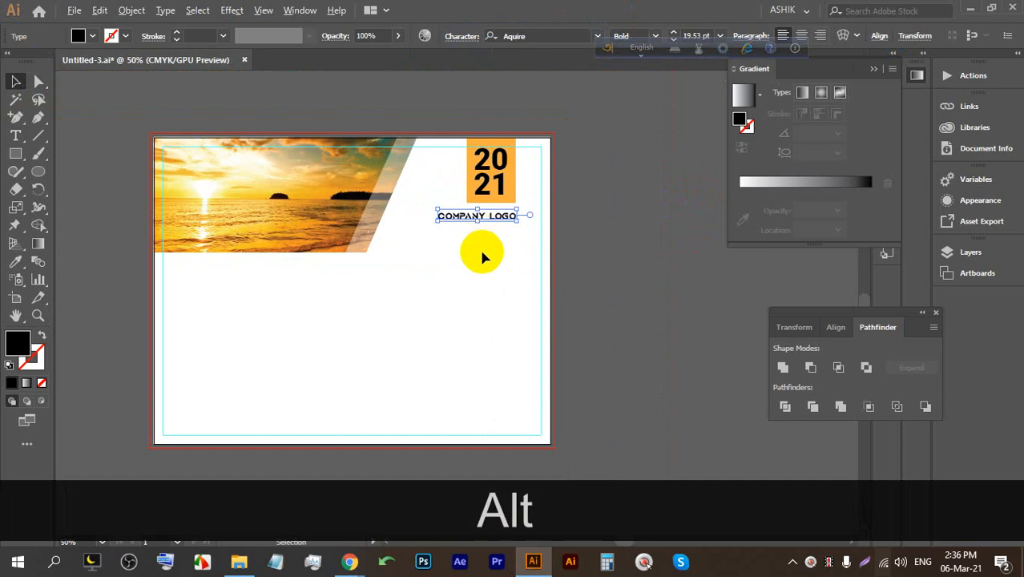
pyautogui.keyDown('alt'); pyautogui.scroll(1, 487, 260); pyautogui.keyUp('alt')
pyautogui.keyDown('alt'); pyautogui.scroll(-2, 433, 320); pyautogui.keyUp('alt')
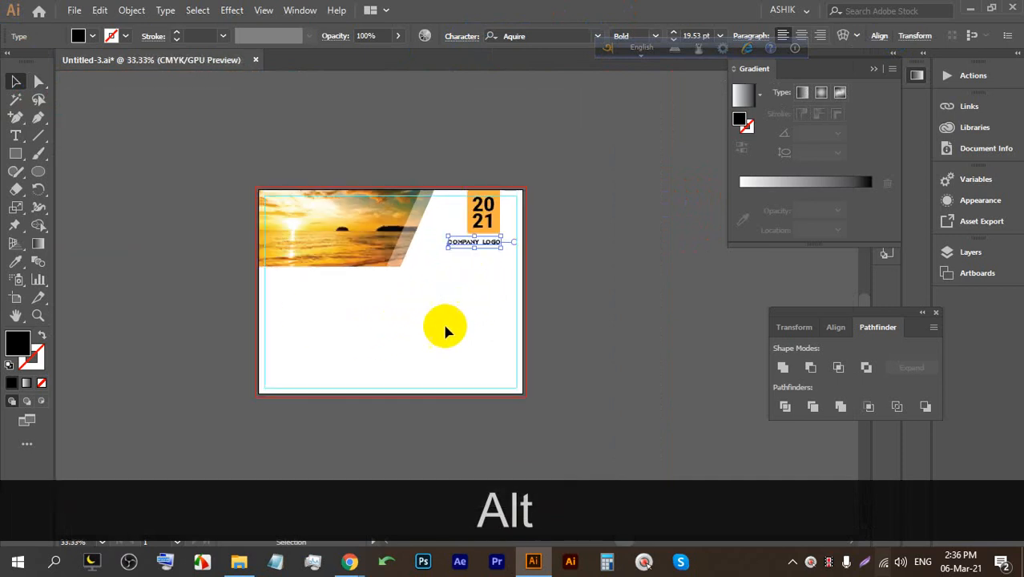
pyautogui.moveTo(446, 331); pyautogui.dragTo(498, 285)
pyautogui.keyDown('alt'); pyautogui.scroll(1, 292, 320); pyautogui.keyUp('alt')
pyautogui.press('alt')
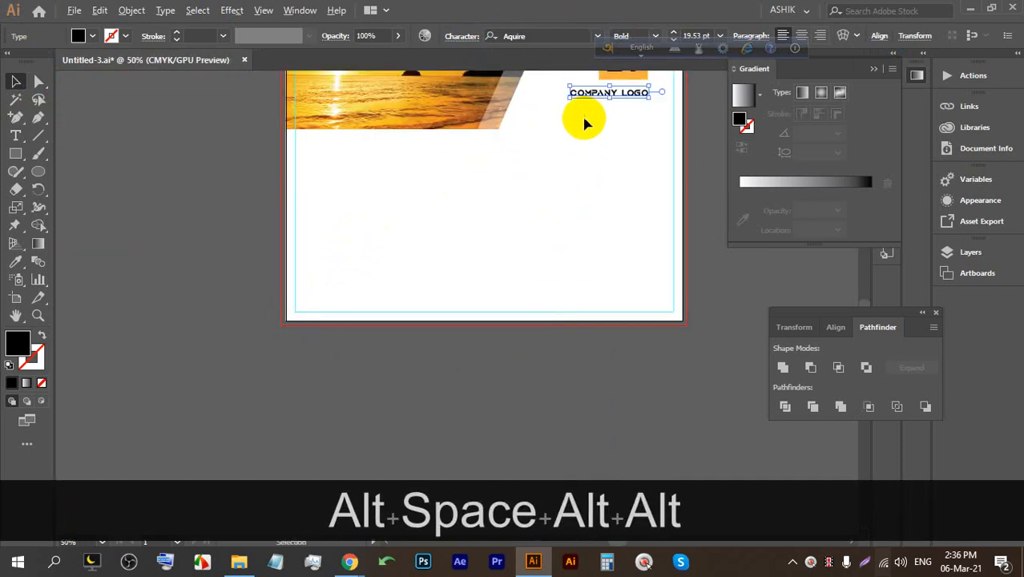
pyautogui.moveTo(580, 94); pyautogui.dragTo(321, 179)
pyautogui.keyDown('alt'); pyautogui.scroll(2, 321, 178); pyautogui.keyUp('alt')
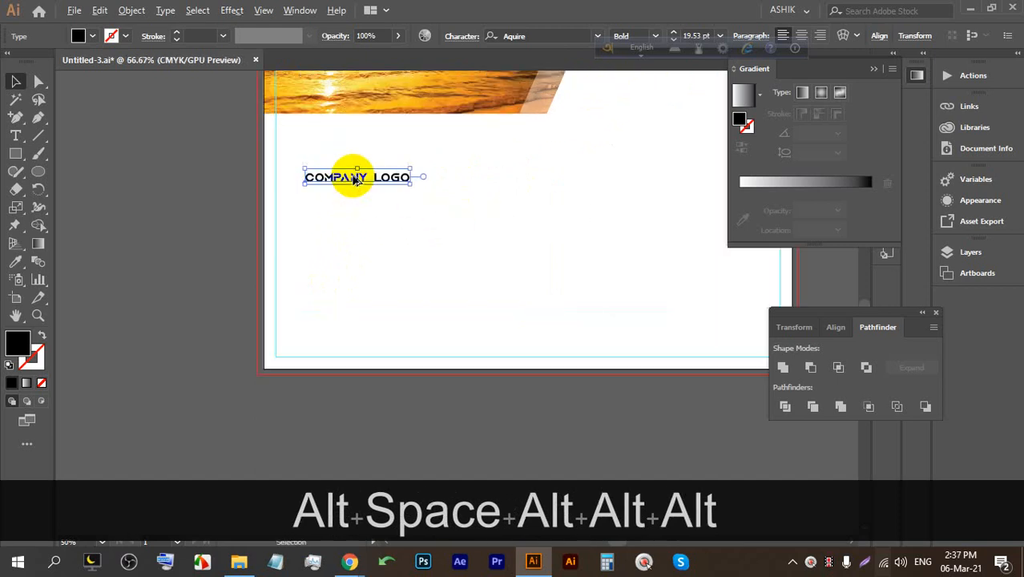
pyautogui.press('shift')
pyautogui.moveTo(438, 188); pyautogui.dragTo(475, 188)
# Change LOGO to NAME, nudge the heading slightly left, and save.
pyautogui.press('t')
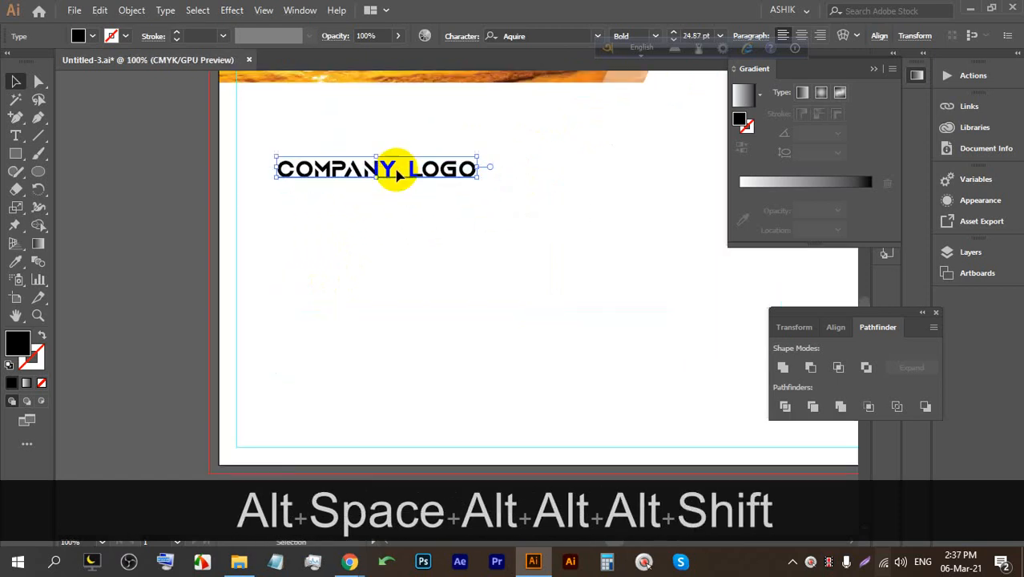
pyautogui.click(395, 168)
pyautogui.moveTo(406, 166); pyautogui.dragTo(513, 166)
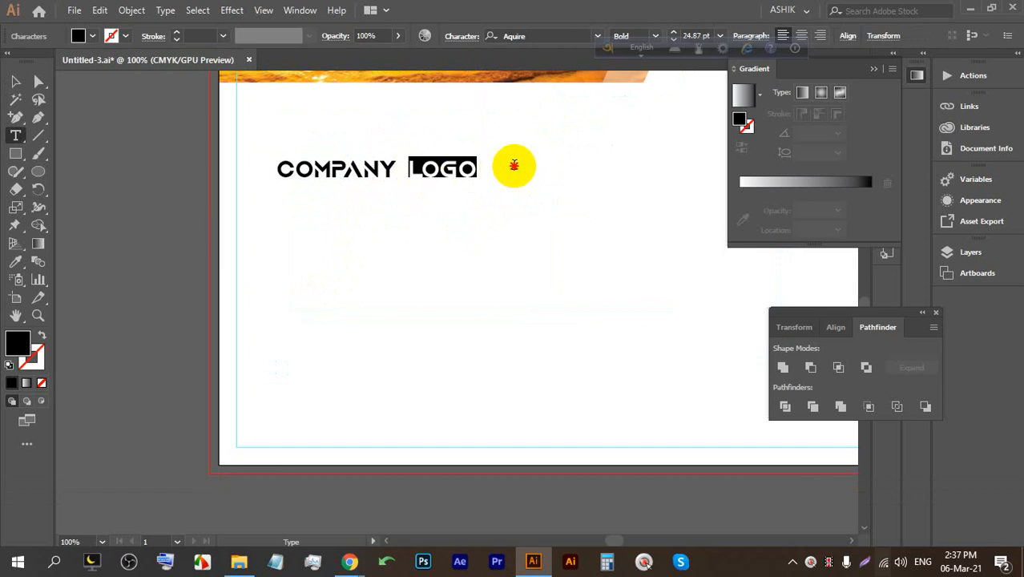
pyautogui.write('NAME')
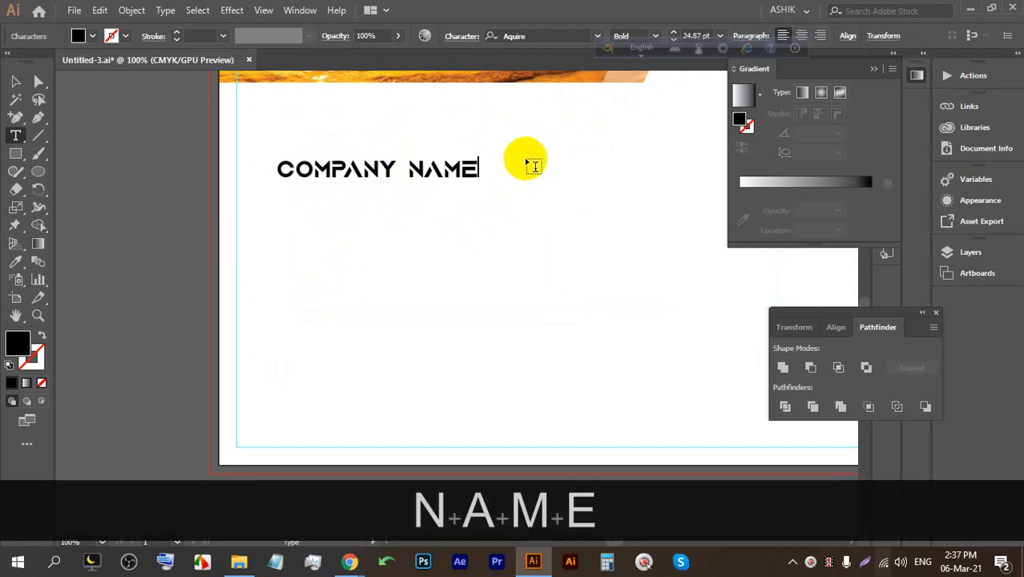
pyautogui.click(15, 81)
pyautogui.moveTo(306, 171)
pyautogui.mouseDown()
pyautogui.moveTo(286, 172)
pyautogui.moveTo(298, 172)
pyautogui.mouseUp()
pyautogui.hotkey('ctrl', 's')
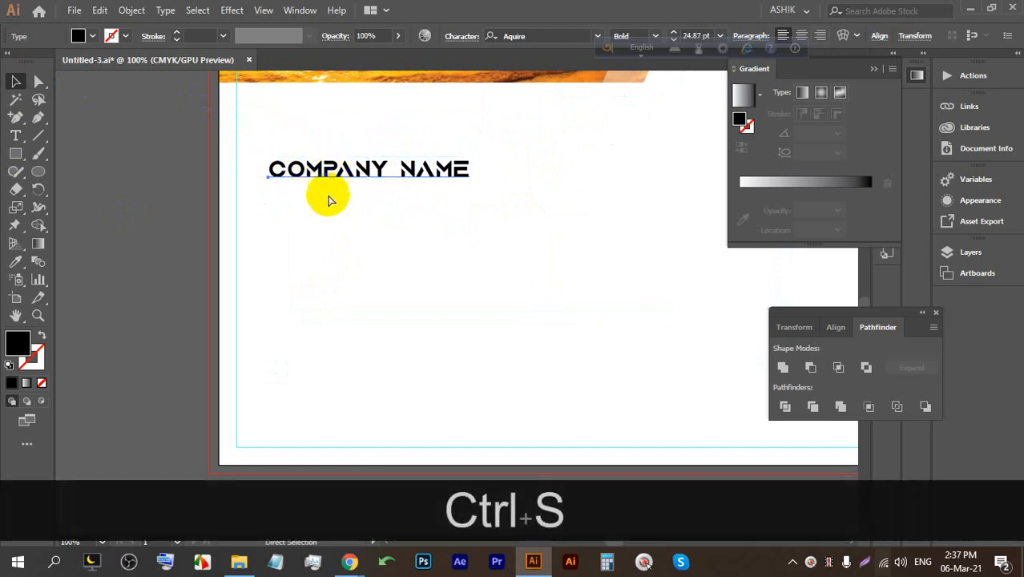
# Place new placeholder text below COMPANY NAME and scale it up proportionally.
pyautogui.click(16, 137)
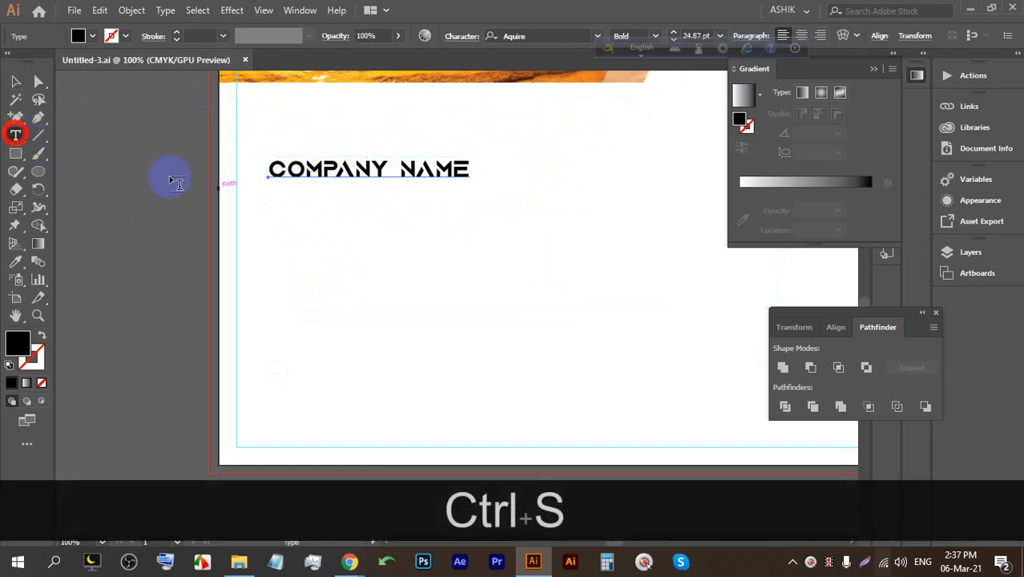
pyautogui.click(274, 210)
pyautogui.click(15, 81)
pyautogui.moveTo(353, 210); pyautogui.dragTo(464, 240)
pyautogui.tripleClick(332, 213)
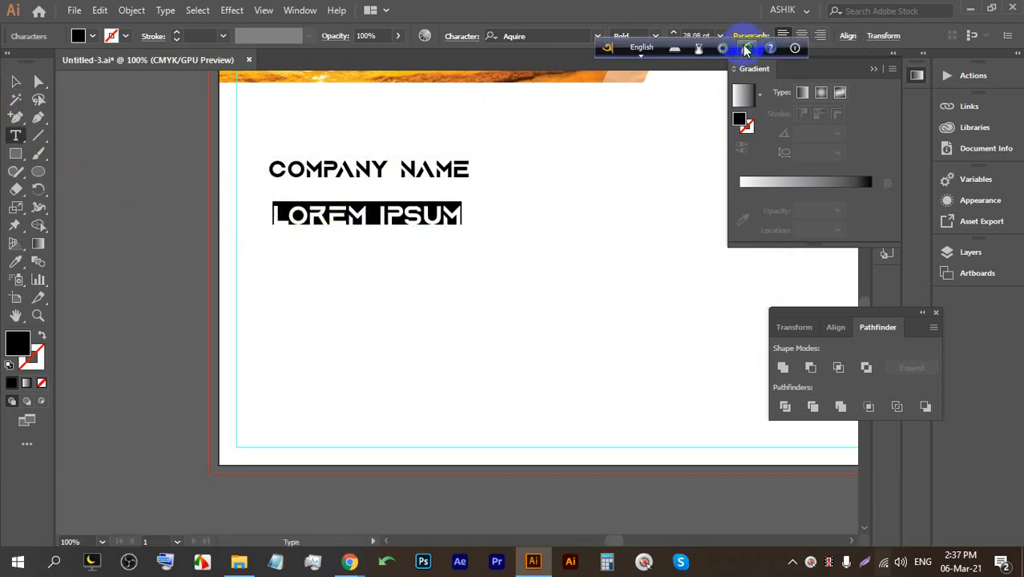
pyautogui.write('57')
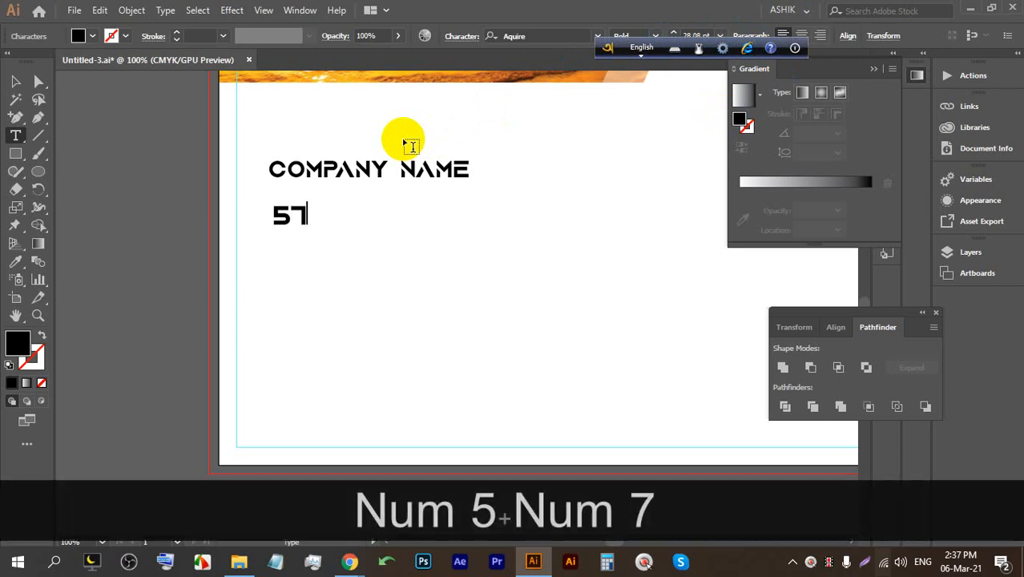
pyautogui.press('BackSpace')
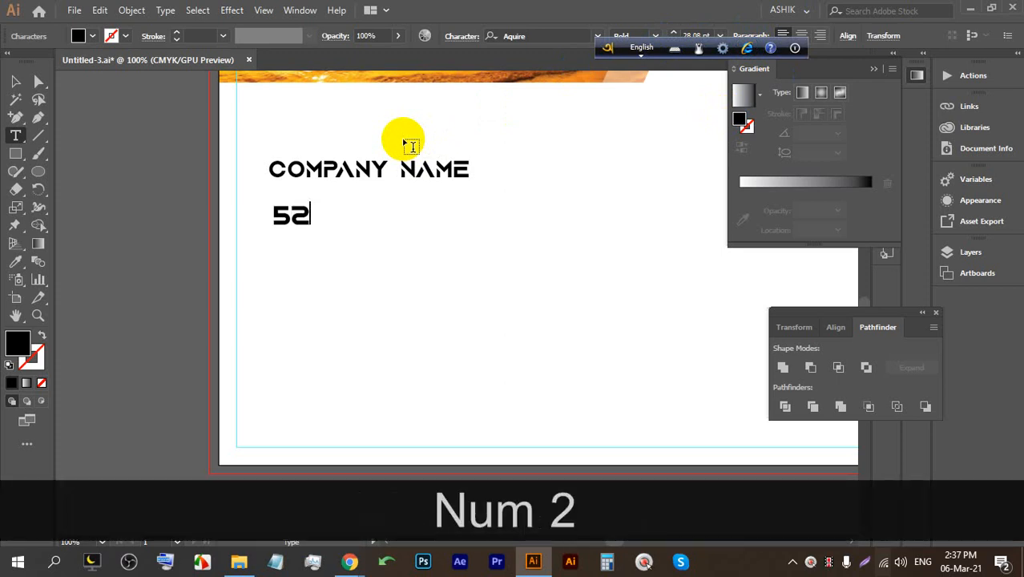
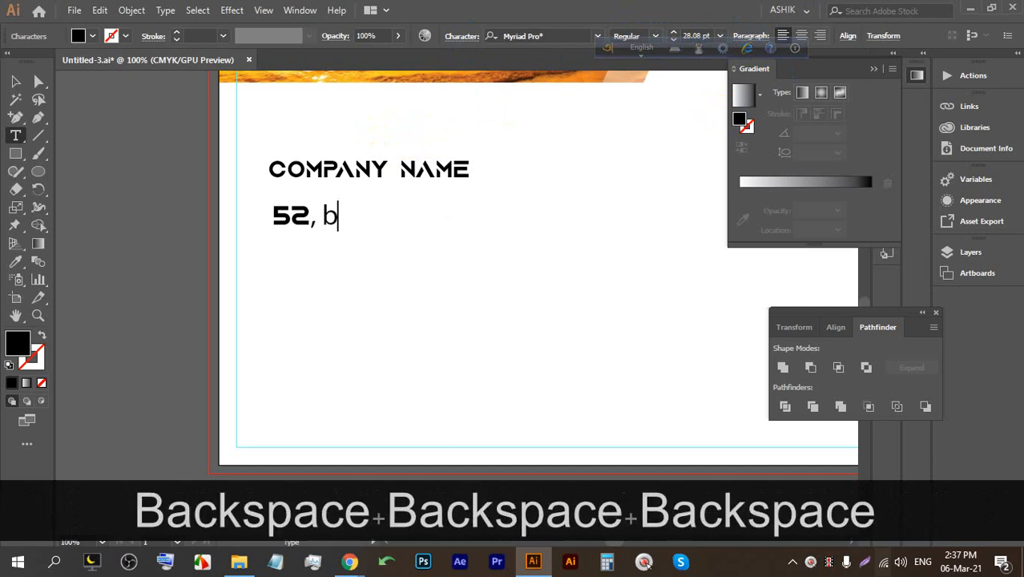
pyautogui.press('capslock')
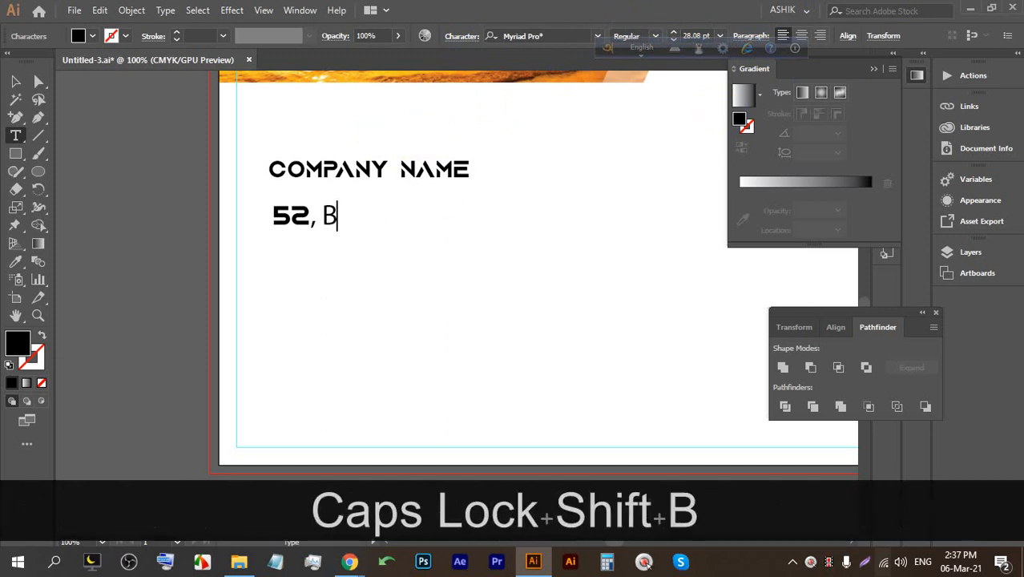
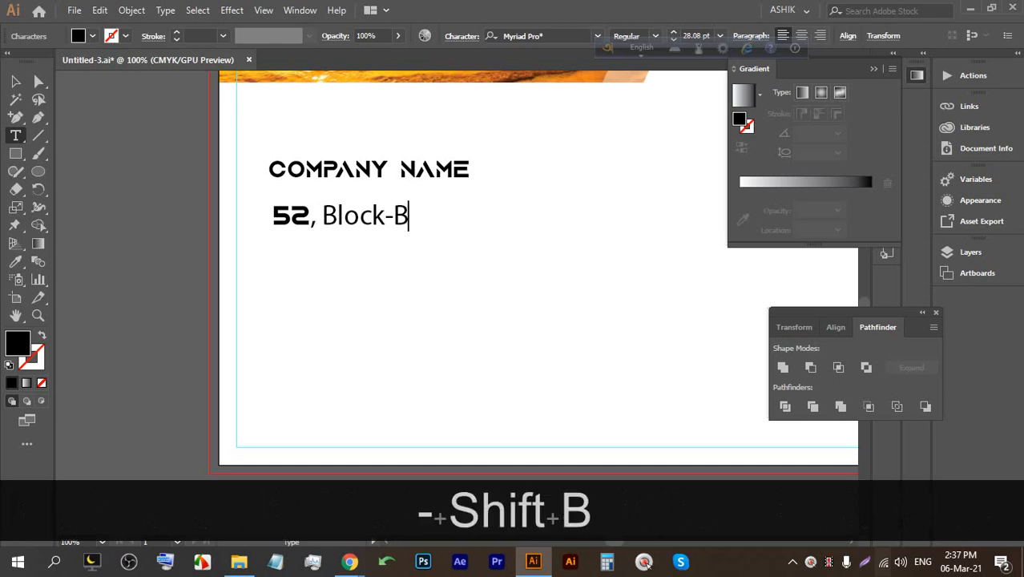
pyautogui.press('Return')
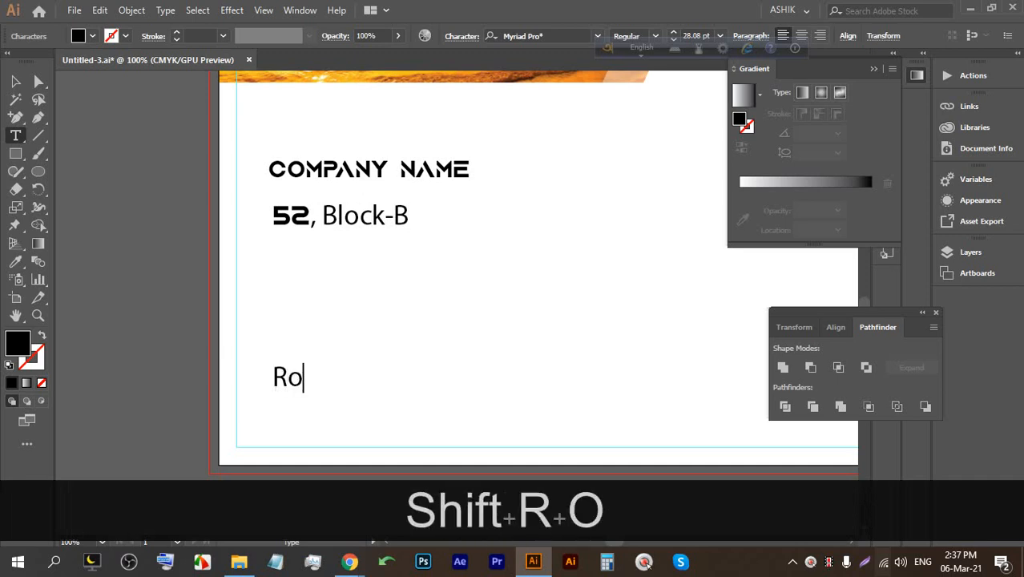
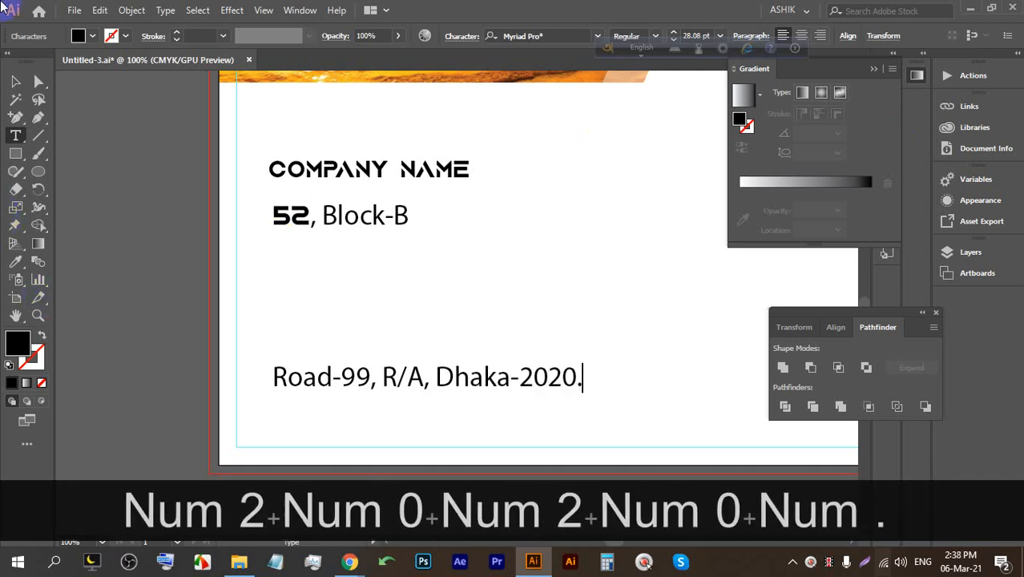
# Reduce the address's line spacing in the Character settings.
pyautogui.click(15, 81)
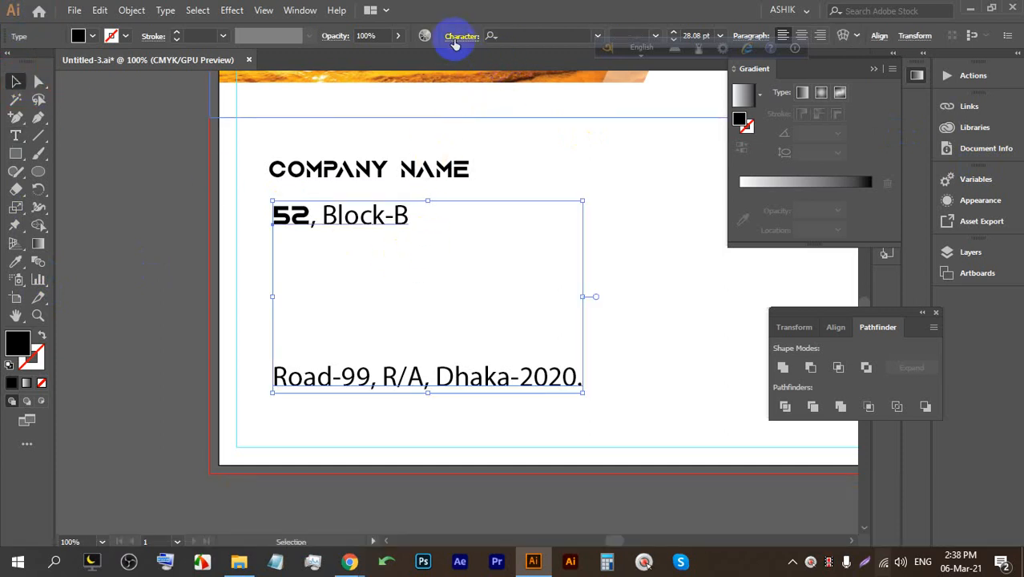
pyautogui.click(455, 40)
pyautogui.click(437, 104)
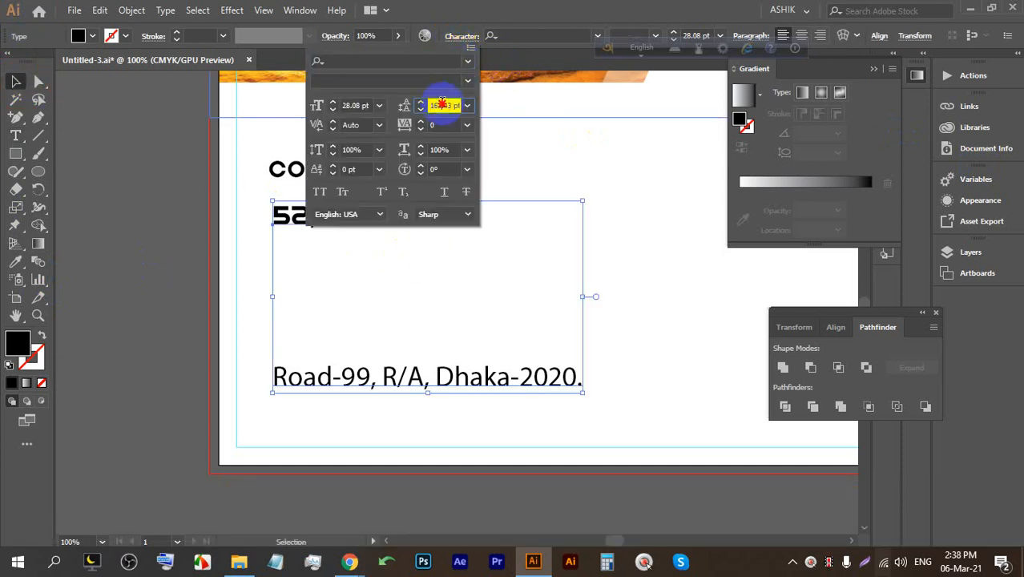
pyautogui.press('Down')
pyautogui.press('Down')
pyautogui.press('Down')
pyautogui.press('Down')
pyautogui.press('Down')
pyautogui.press('Down')
pyautogui.press('Down')
pyautogui.press('Down')
pyautogui.press('Down')
pyautogui.press('Down')
pyautogui.press('Down')
pyautogui.press('Down')
pyautogui.press('Down')
pyautogui.press('Down')
pyautogui.press('Down')
pyautogui.press('Down')
pyautogui.press('Down')
pyautogui.press('Down')
pyautogui.press('Down')
pyautogui.press('Down')
pyautogui.press('Down')
pyautogui.press('Down')
pyautogui.press('Down')
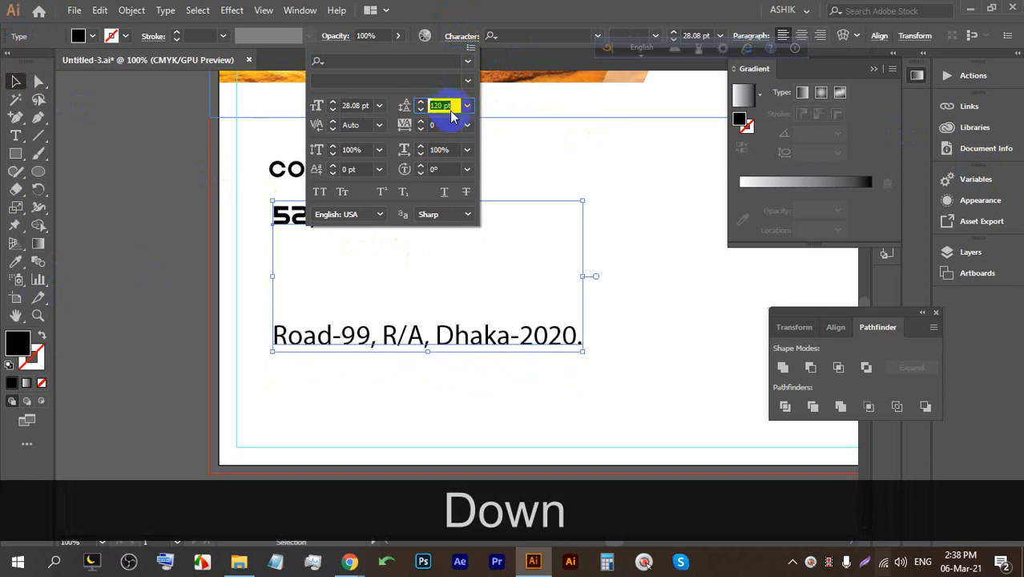
pyautogui.press('Down')
pyautogui.press('Down')
pyautogui.press('Down')
pyautogui.press('Down')
pyautogui.press('Down')
pyautogui.press('Down')
pyautogui.press('Down')
pyautogui.press('Down')
pyautogui.press('Down')
pyautogui.press('Down')
pyautogui.press('Down')
pyautogui.press('Down')
pyautogui.press('Down')
pyautogui.press('Down')
pyautogui.press('Down')
pyautogui.press('Down')
pyautogui.press('Down')
pyautogui.press('Down')
pyautogui.press('Down')
pyautogui.press('Down')
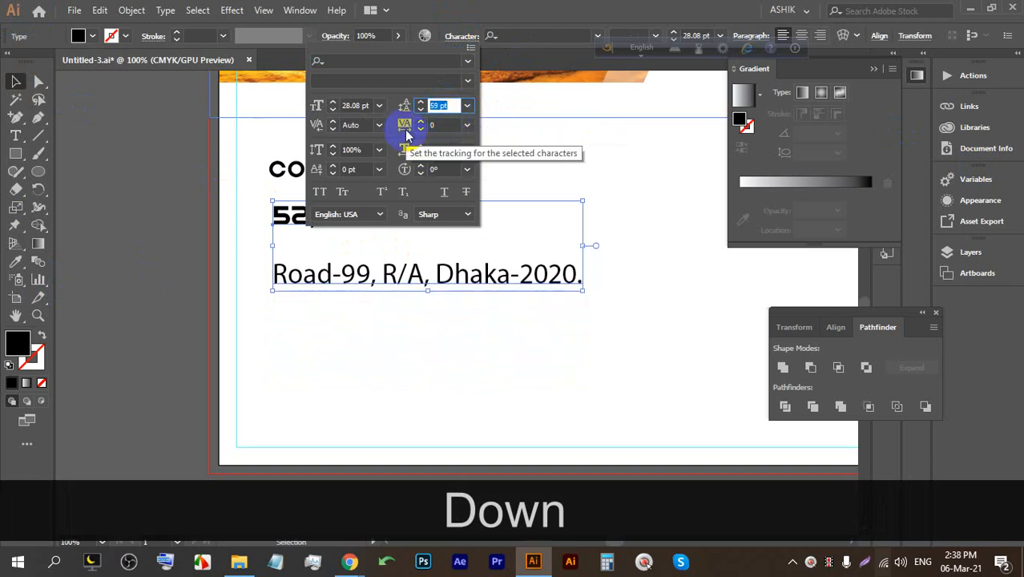
# Change the address font to Roboto Regular.
pyautogui.click(356, 82)
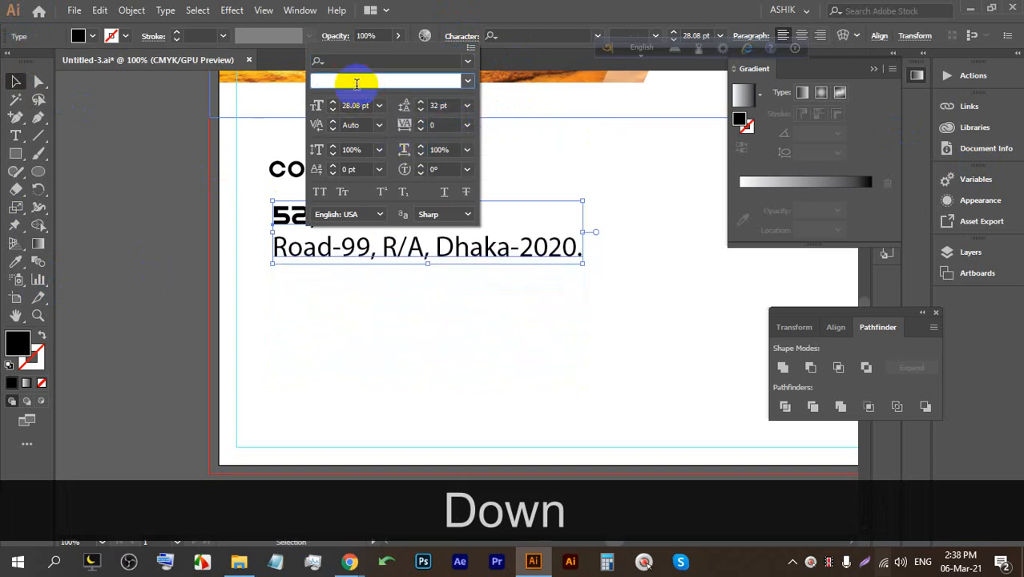
pyautogui.write('R')
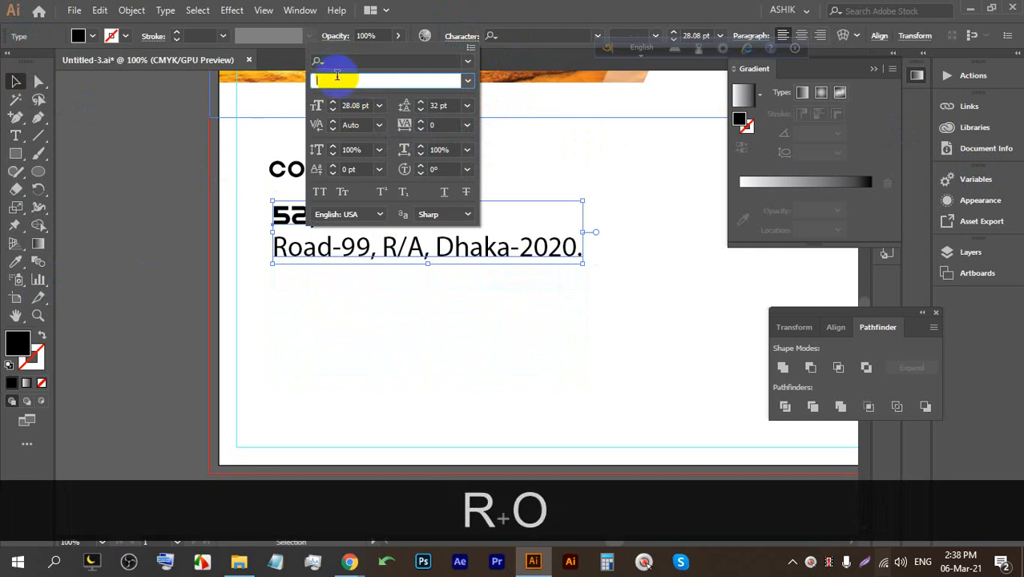
pyautogui.click(457, 61)
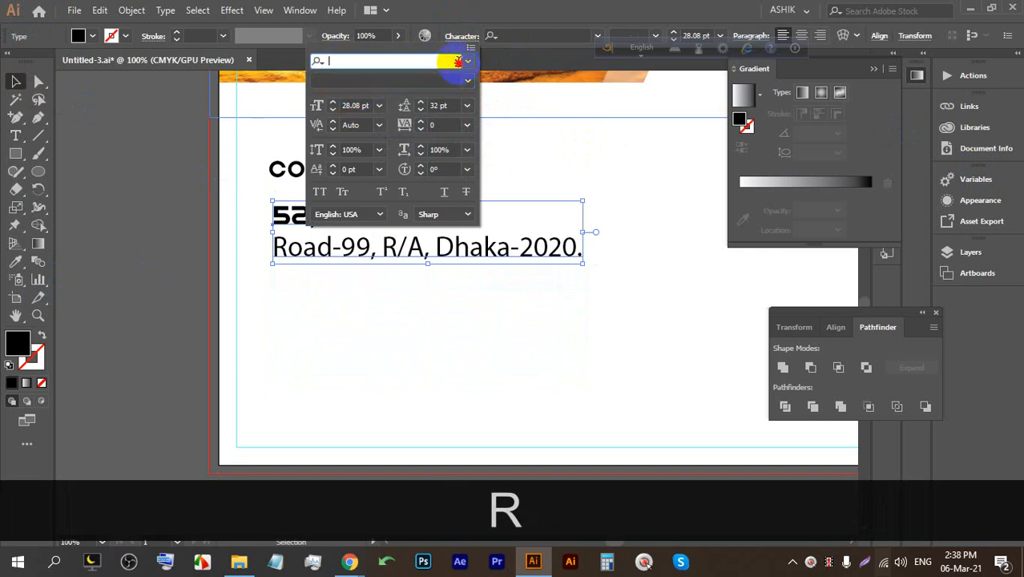
pyautogui.write('ro')
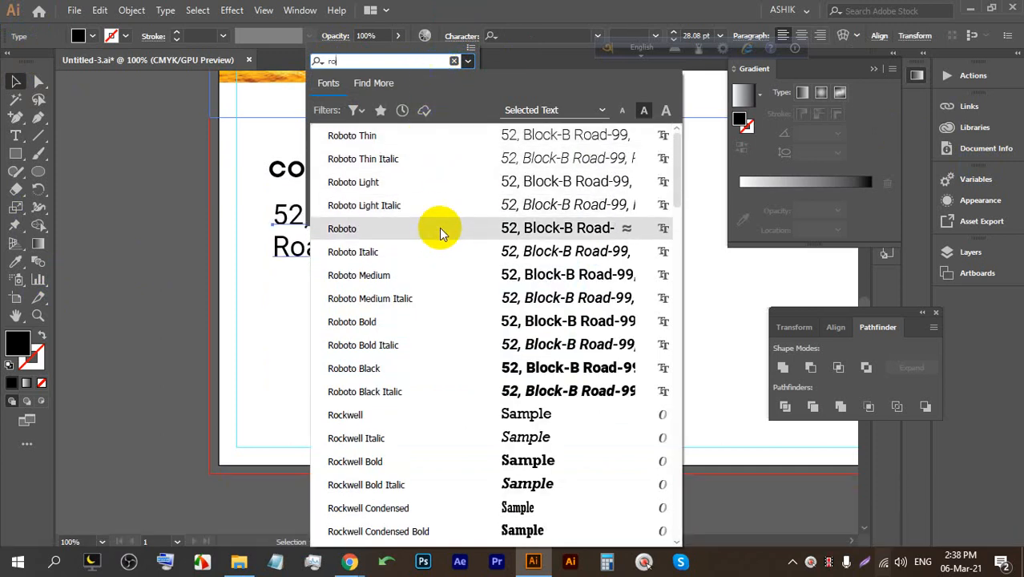
pyautogui.click(432, 254)
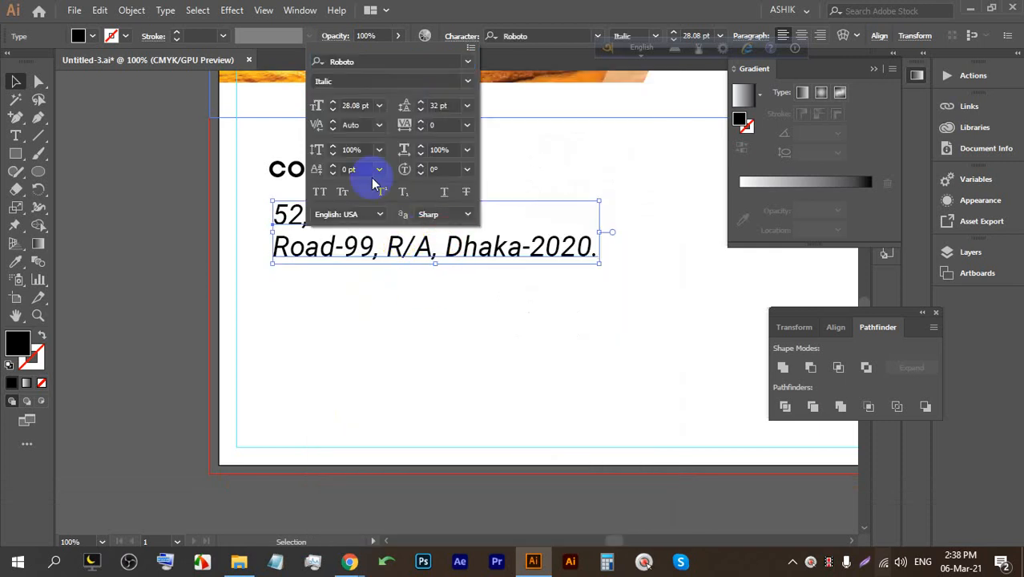
pyautogui.click(466, 84)
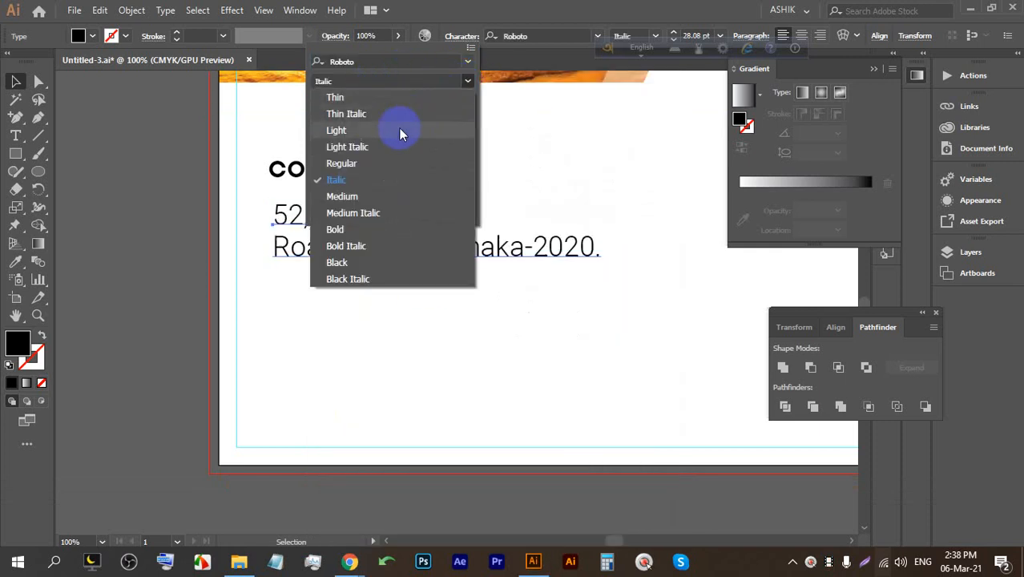
pyautogui.click(364, 165)
# Shrink the address, move it up under COMPANY NAME, and make it Roboto Light.
pyautogui.moveTo(601, 202); pyautogui.dragTo(515, 222)
pyautogui.moveTo(336, 231); pyautogui.dragTo(318, 215)
pyautogui.click(655, 35)
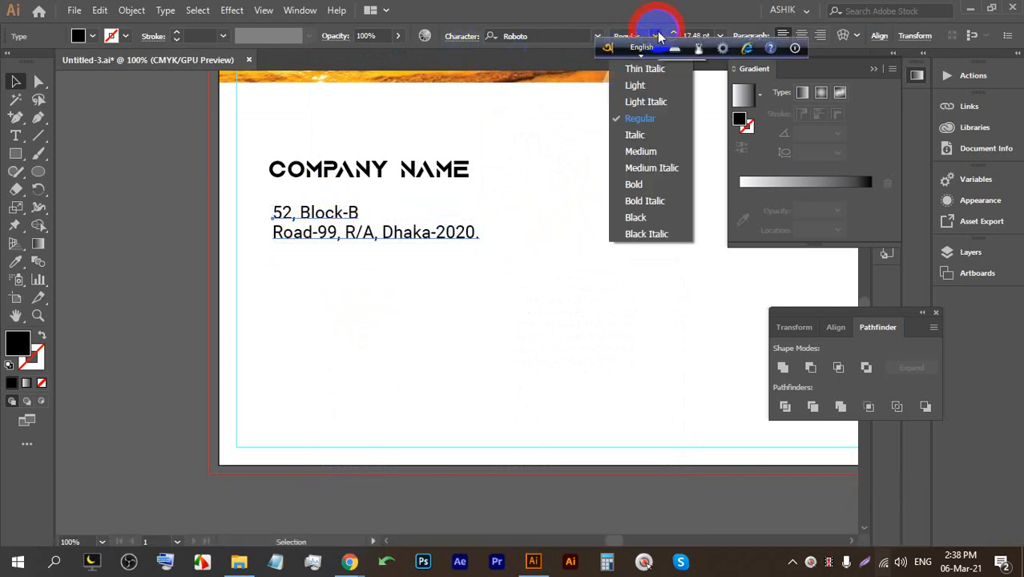
pyautogui.click(640, 86)
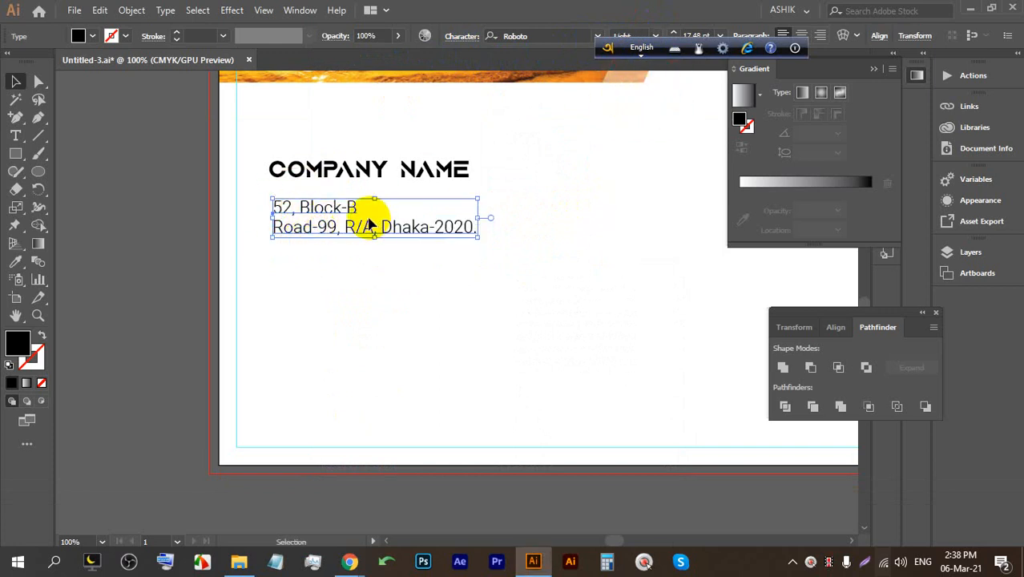
pyautogui.click(11, 141)
# Replace new placeholder text below the address with the Phone line and its number.
pyautogui.click(274, 274)
pyautogui.click(14, 82)
pyautogui.click(283, 266)
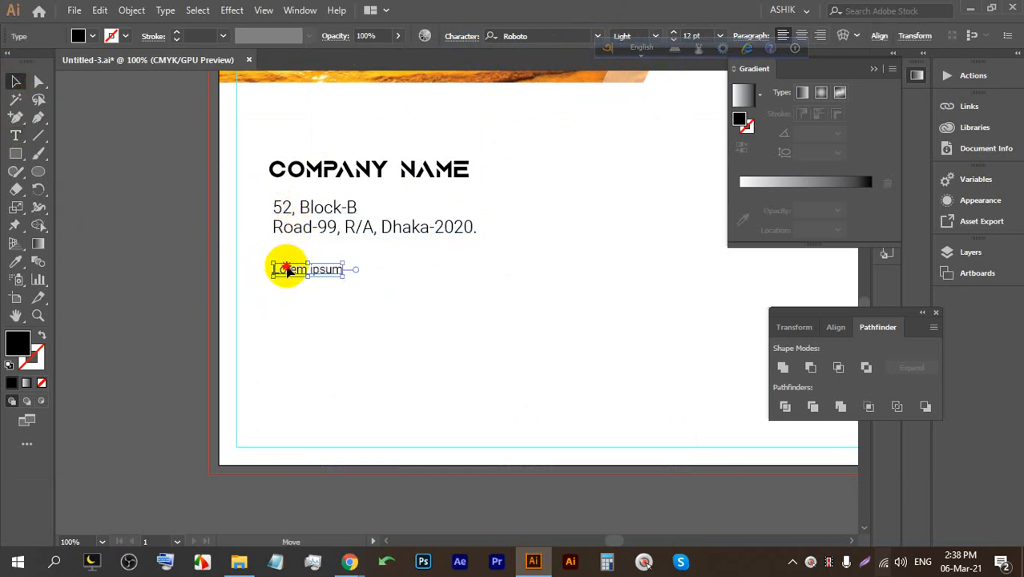
pyautogui.keyDown('alt'); pyautogui.scroll(2, 309, 267); pyautogui.keyUp('alt')
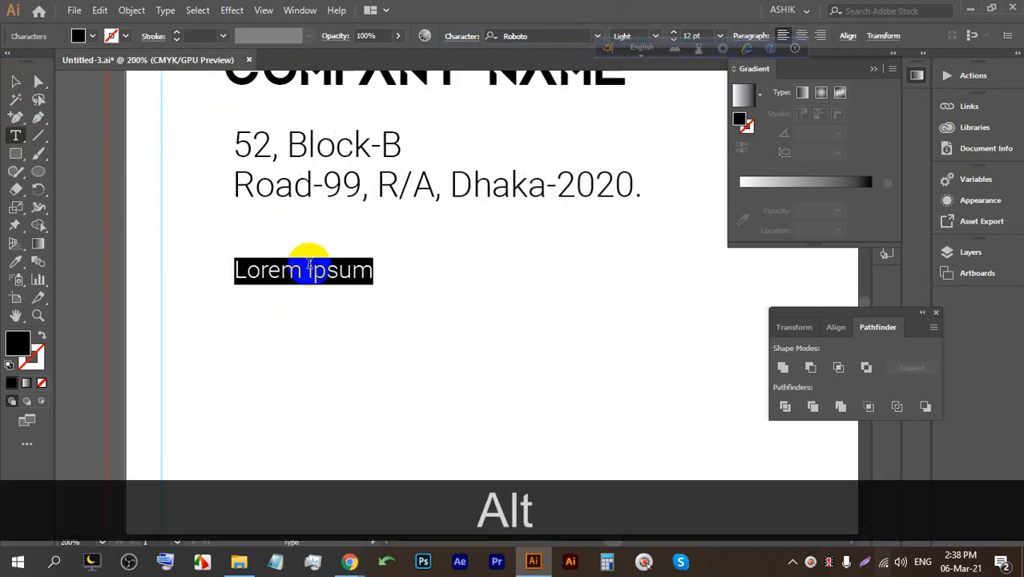
pyautogui.write('P')
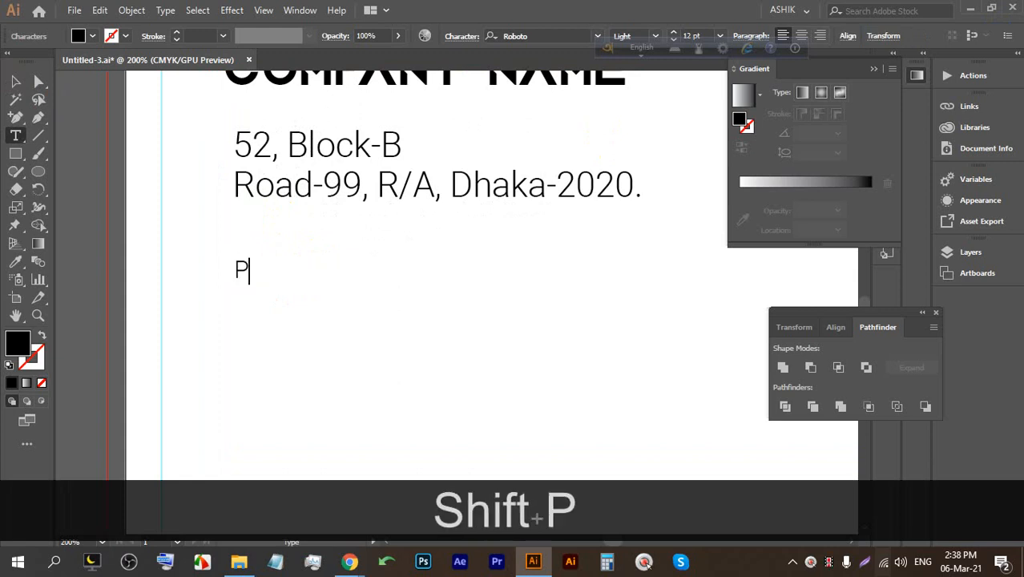
pyautogui.write('hon')
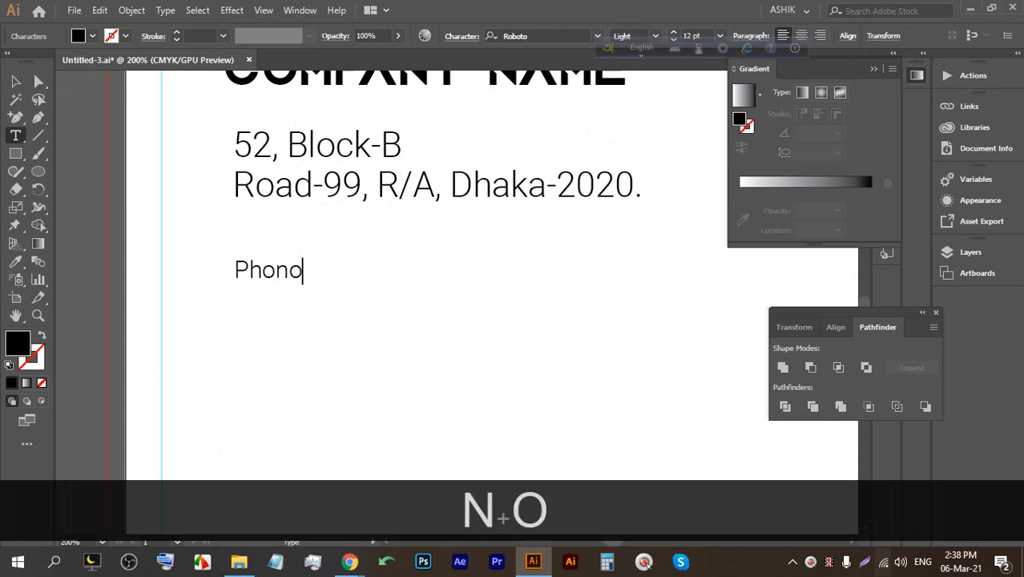
pyautogui.write('o: +')
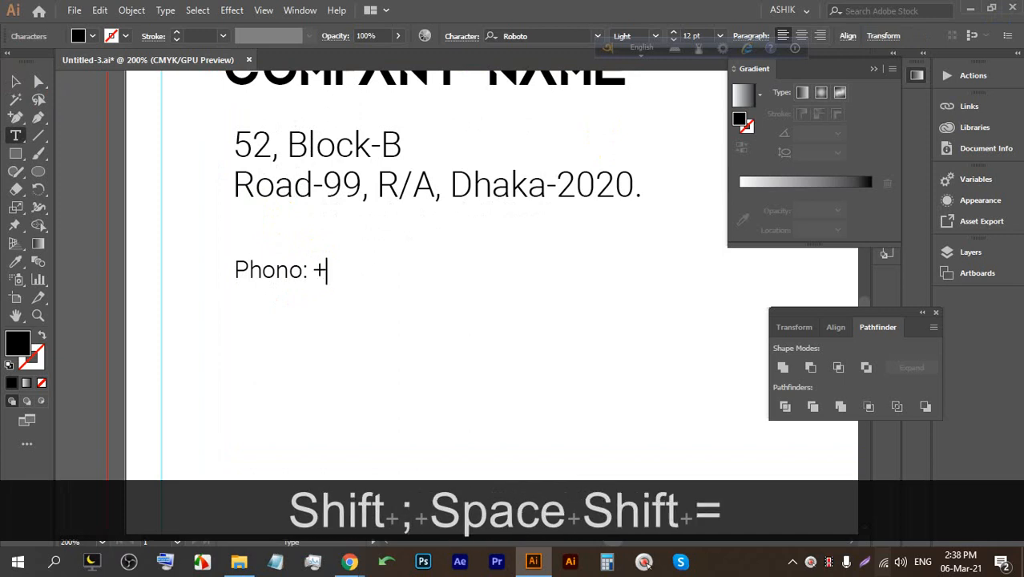
pyautogui.write('00')
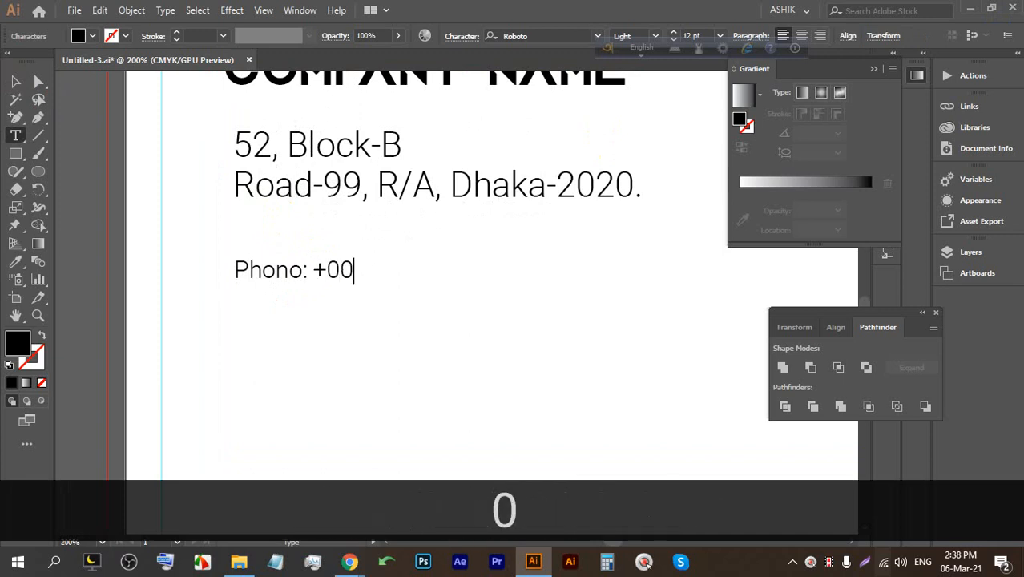
pyautogui.write(' 0000')
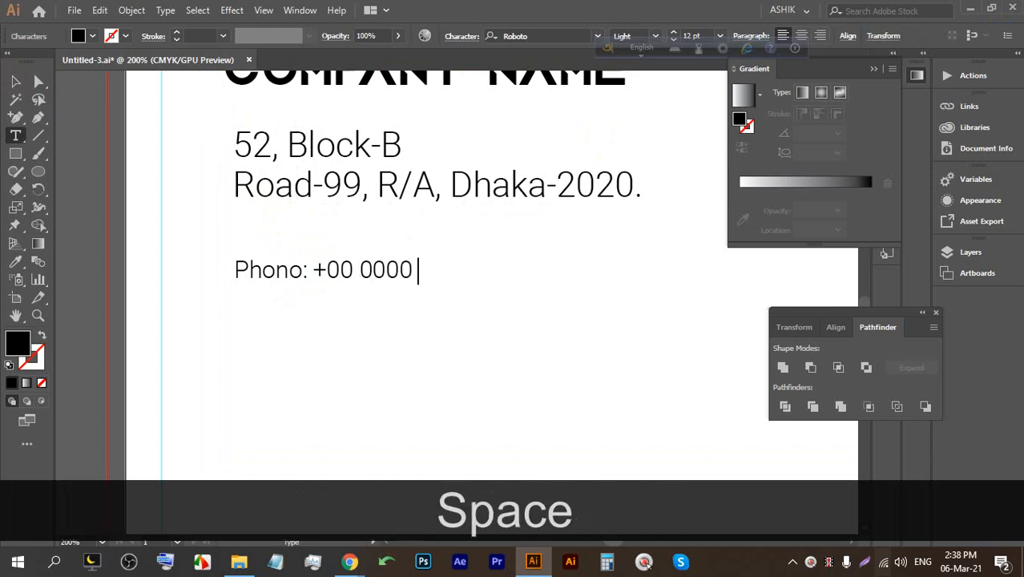
pyautogui.write(' 66')
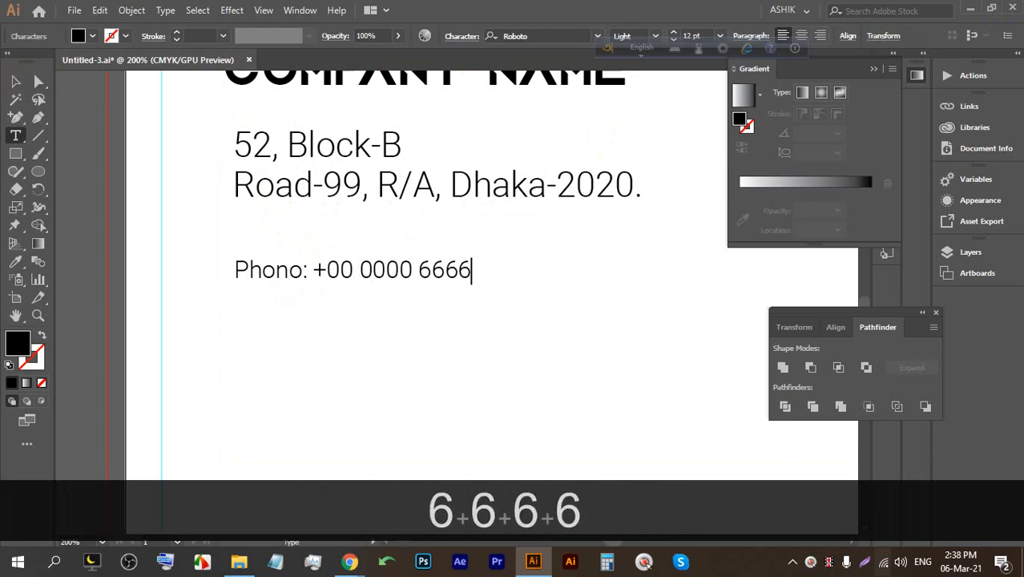
pyautogui.write('66')
# Add a second line 'Fax:' followed by the fax number.
pyautogui.press('Return')
pyautogui.write('E')
pyautogui.press('BackSpace')
pyautogui.write('Faz')
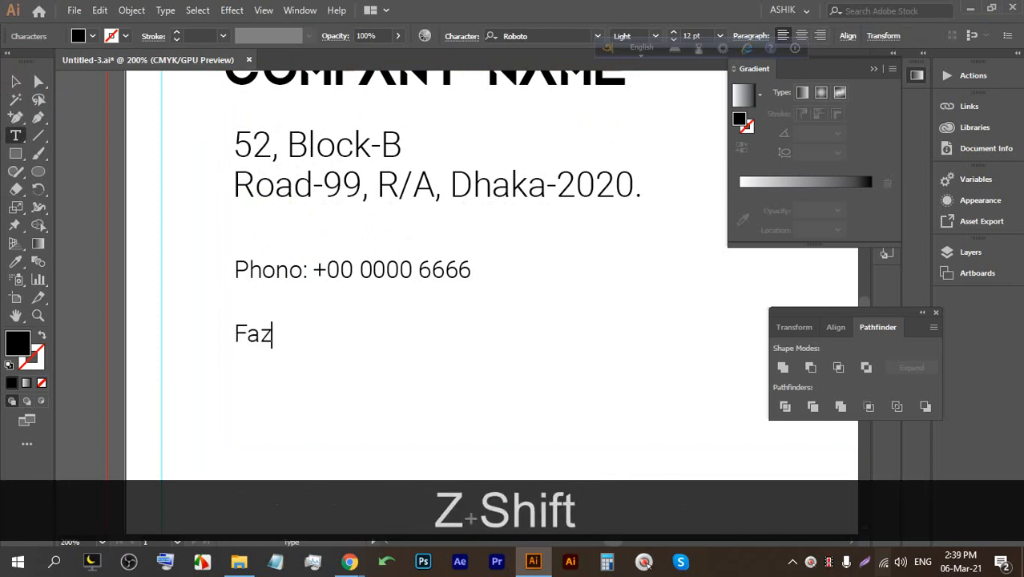
pyautogui.press('BackSpace')
pyautogui.write('x')
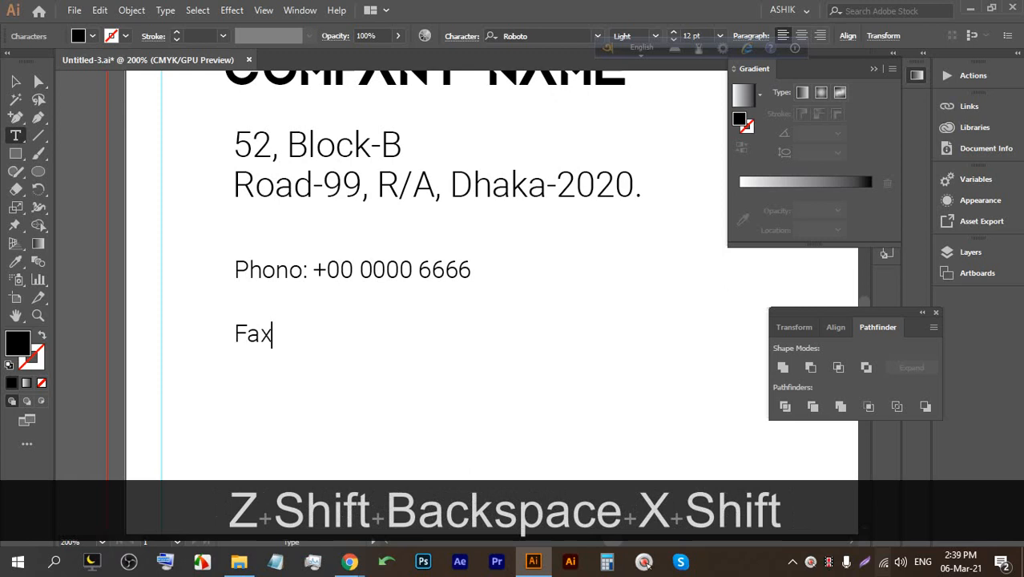
pyautogui.write(':=')
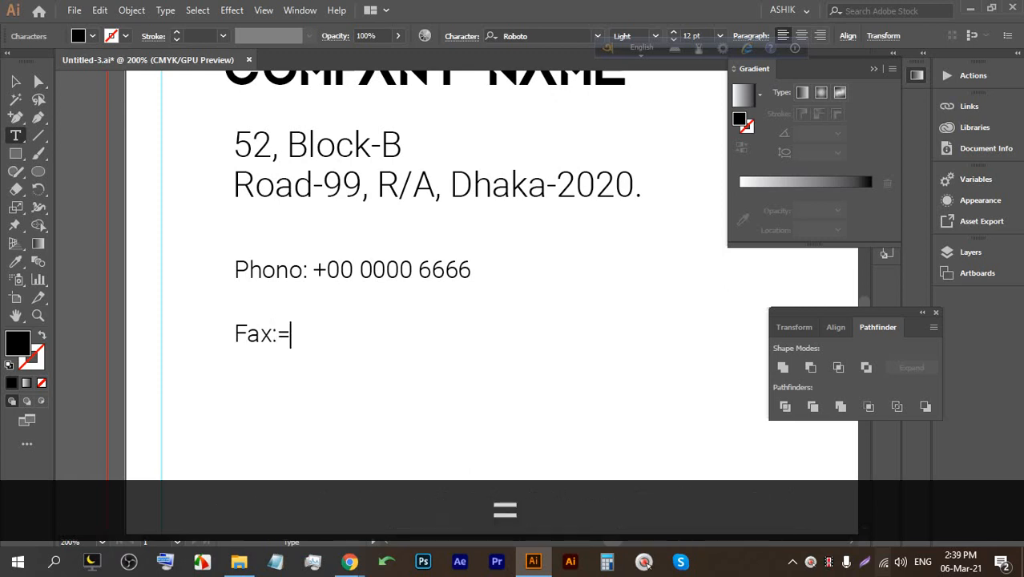
pyautogui.press('BackSpace')
pyautogui.write('=')
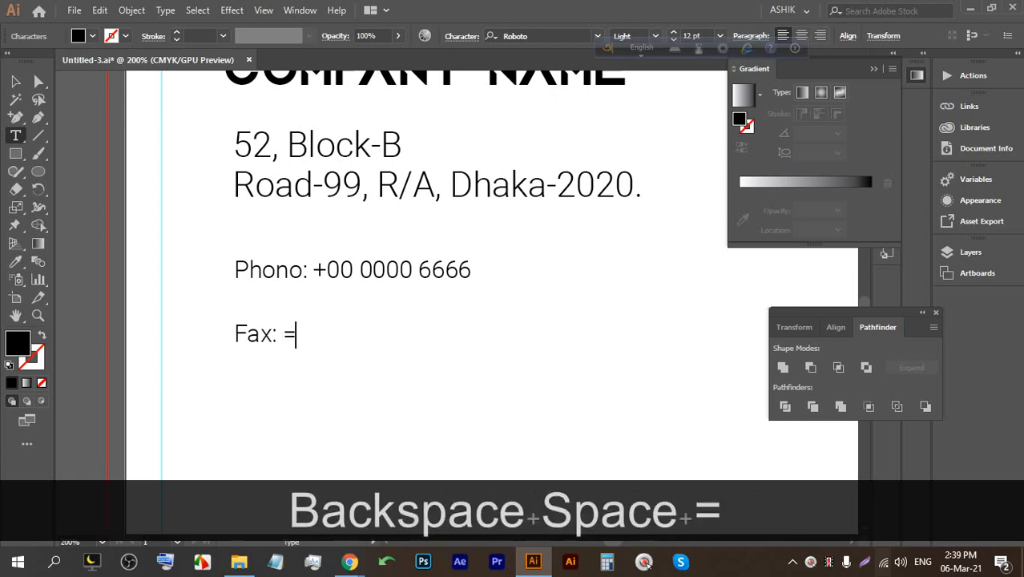
pyautogui.press('BackSpace')
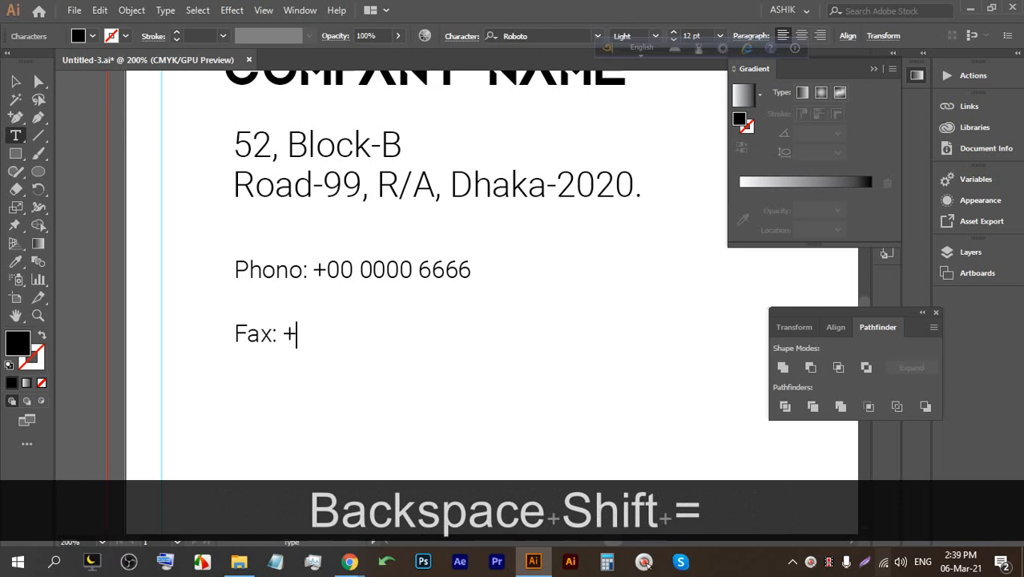
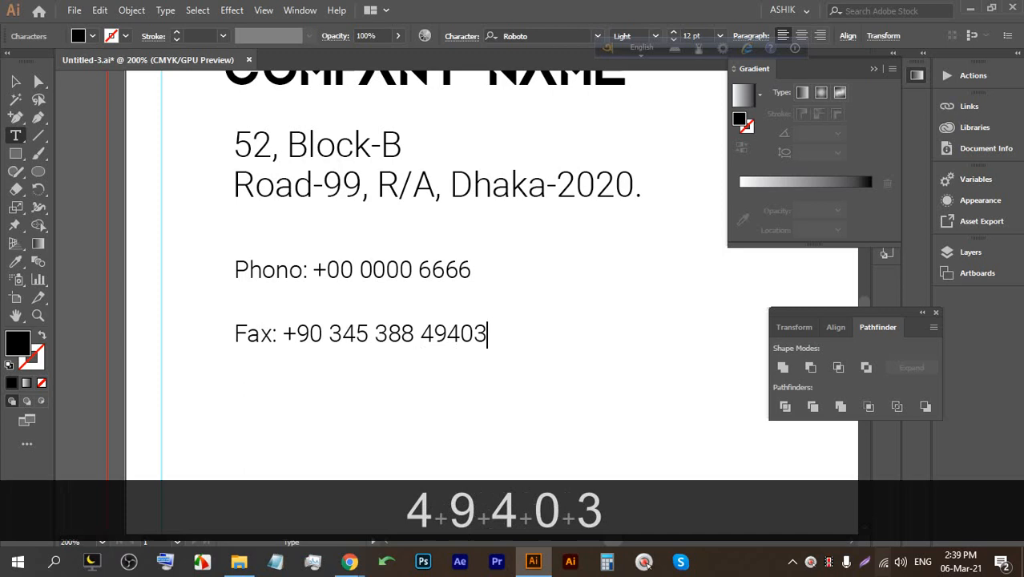
# Add a third line 'E-mail:' with the e-mail address and finish editing.
pyautogui.press('Return')
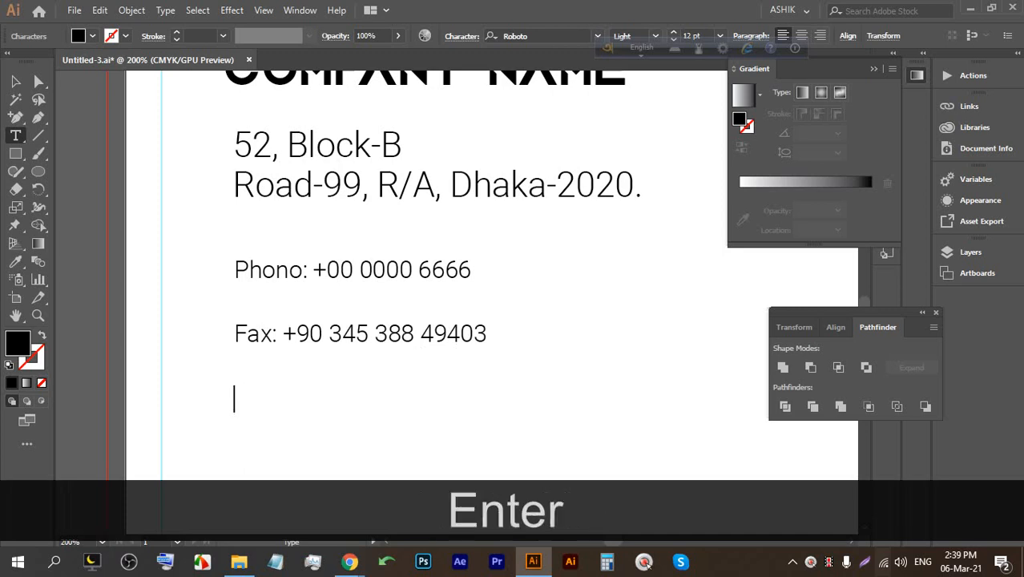
pyautogui.write('E-')
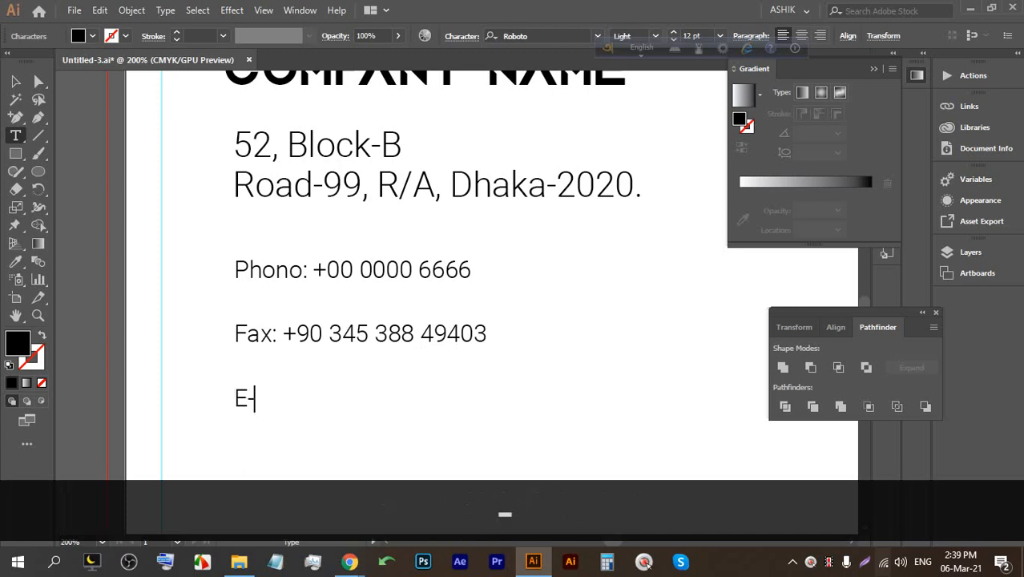
pyautogui.write('mail.')
pyautogui.press('BackSpace')
pyautogui.write(': ')
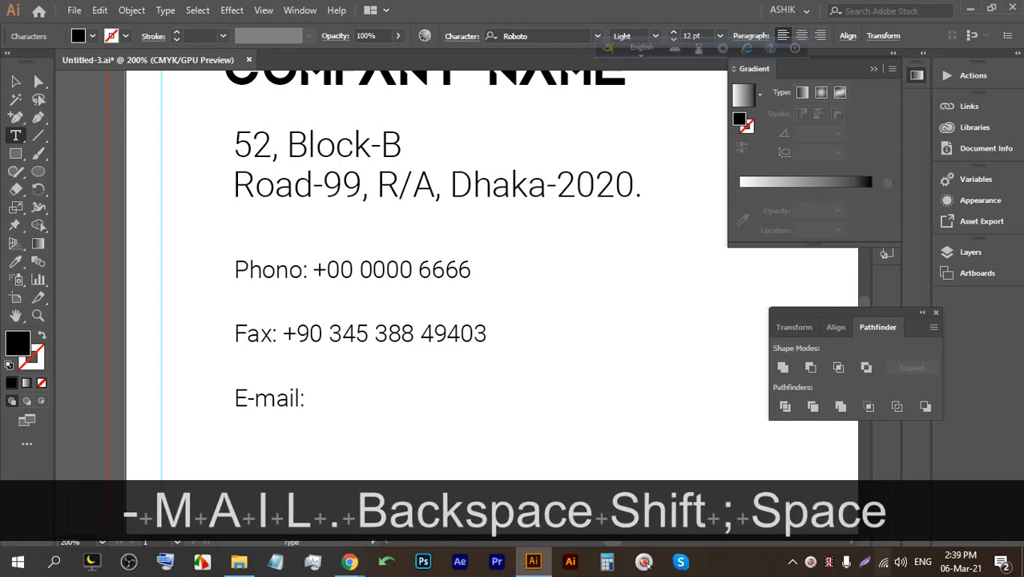
pyautogui.write('youremail@g')
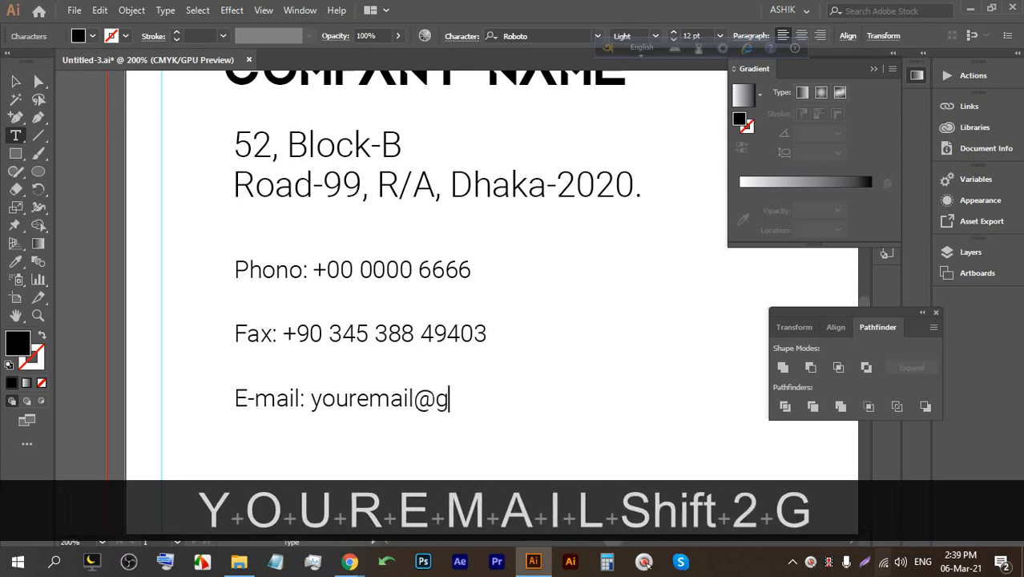
pyautogui.write('mail.com')
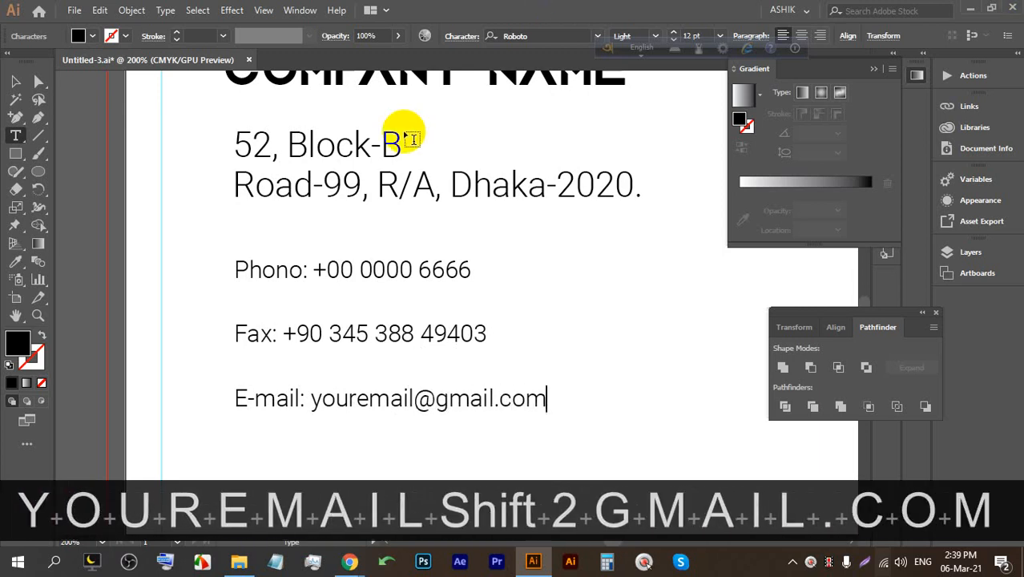
pyautogui.press('Escape')
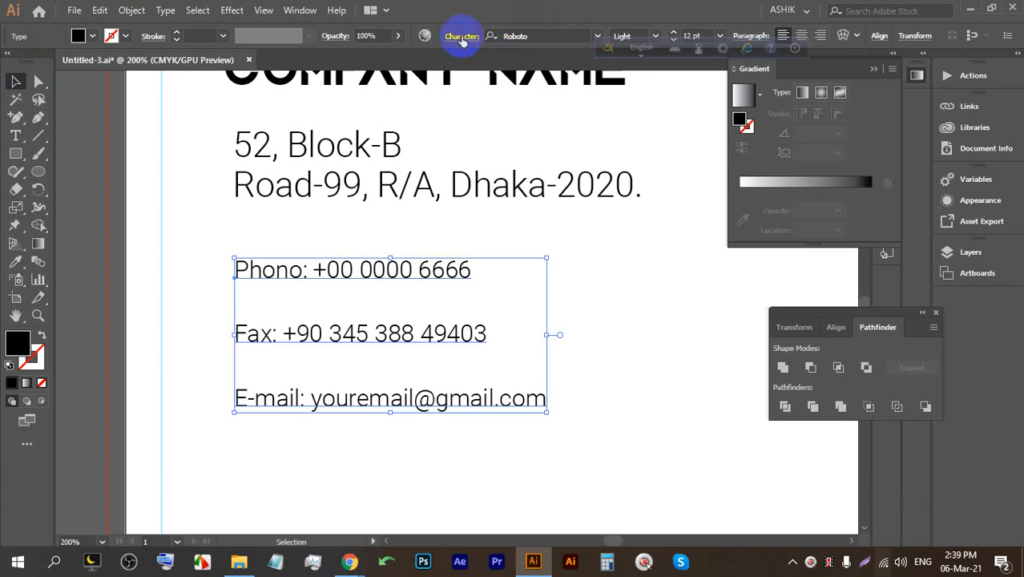
# Set the contact text's line spacing to 12 pt.
pyautogui.click(463, 38)
pyautogui.click(440, 105)
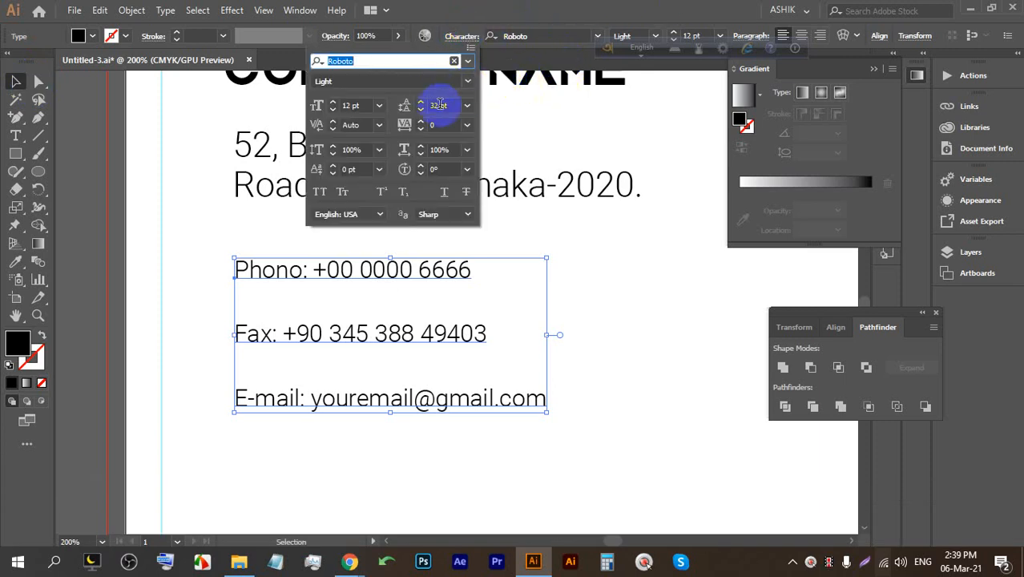
pyautogui.press('Down')
pyautogui.press('Down')
pyautogui.press('Down')
pyautogui.press('Down')
pyautogui.press('Down')
pyautogui.press('Down')
pyautogui.press('Down')
pyautogui.press('Down')
pyautogui.press('Down')
pyautogui.press('Down')
pyautogui.press('Down')
pyautogui.press('Down')
pyautogui.press('Down')
pyautogui.press('Down')
pyautogui.press('Down')
pyautogui.press('Down')
pyautogui.press('Down')
pyautogui.press('Down')
pyautogui.press('Down')
pyautogui.press('Down')
pyautogui.press('Down')
pyautogui.press('Up')
pyautogui.press('Up')
pyautogui.press('Up')
pyautogui.press('Up')
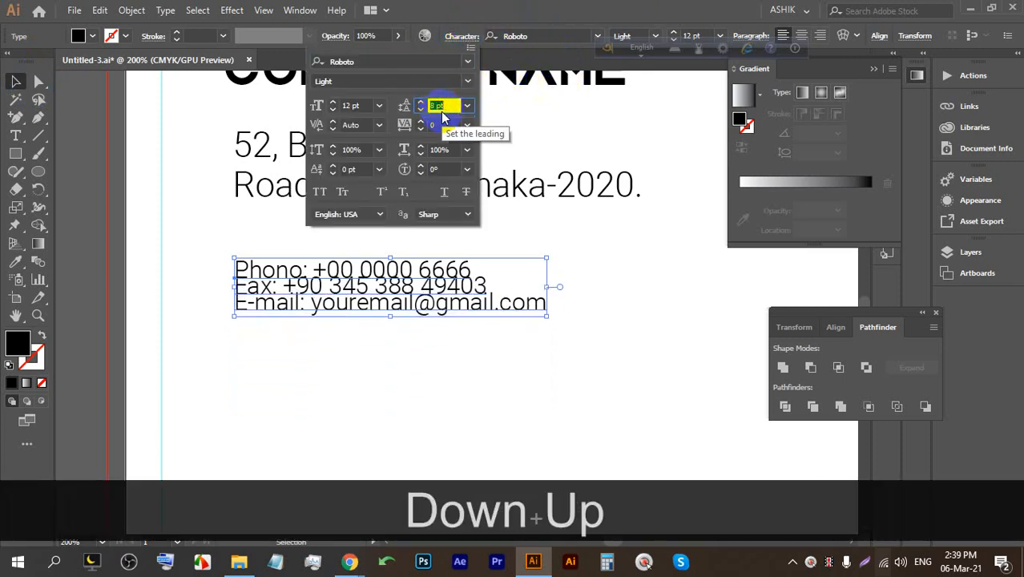
pyautogui.press('Up')
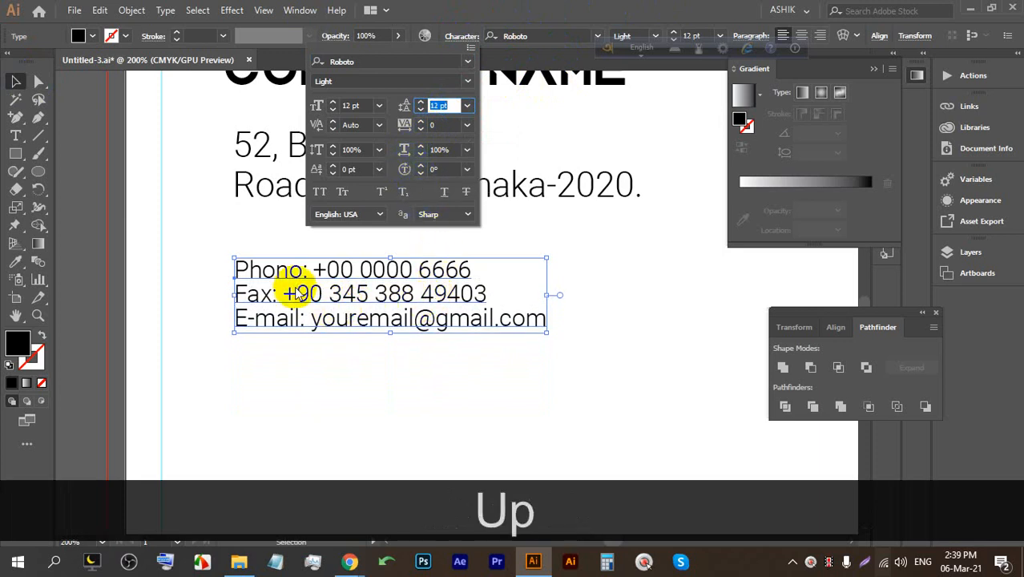
pyautogui.click(372, 381)
pyautogui.click(373, 381)
# Enlarge the company name and address block proportionally.
pyautogui.keyDown('alt'); pyautogui.scroll(-3, 303, 336); pyautogui.keyUp('alt')
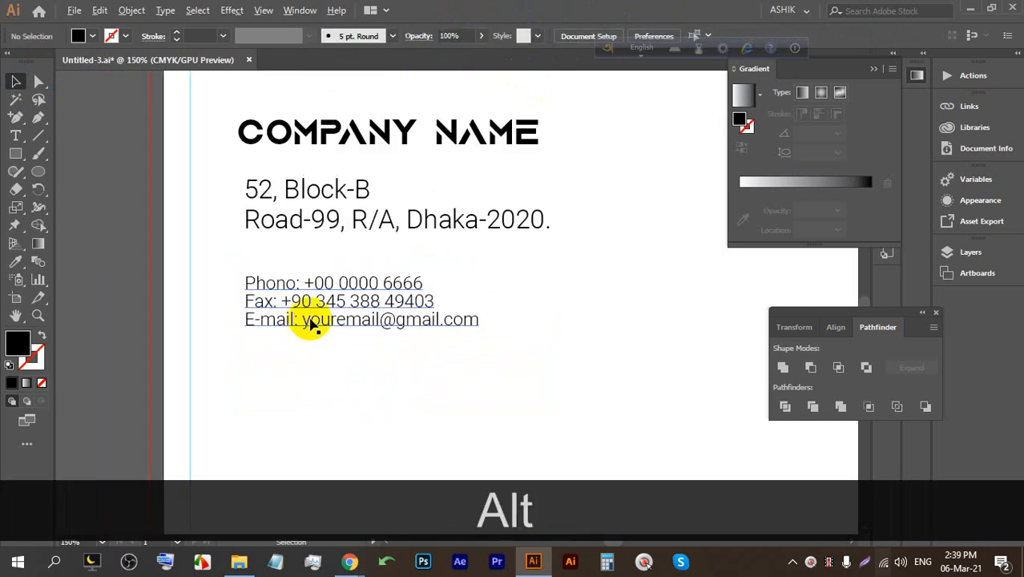
pyautogui.scroll(-1, 308, 309)
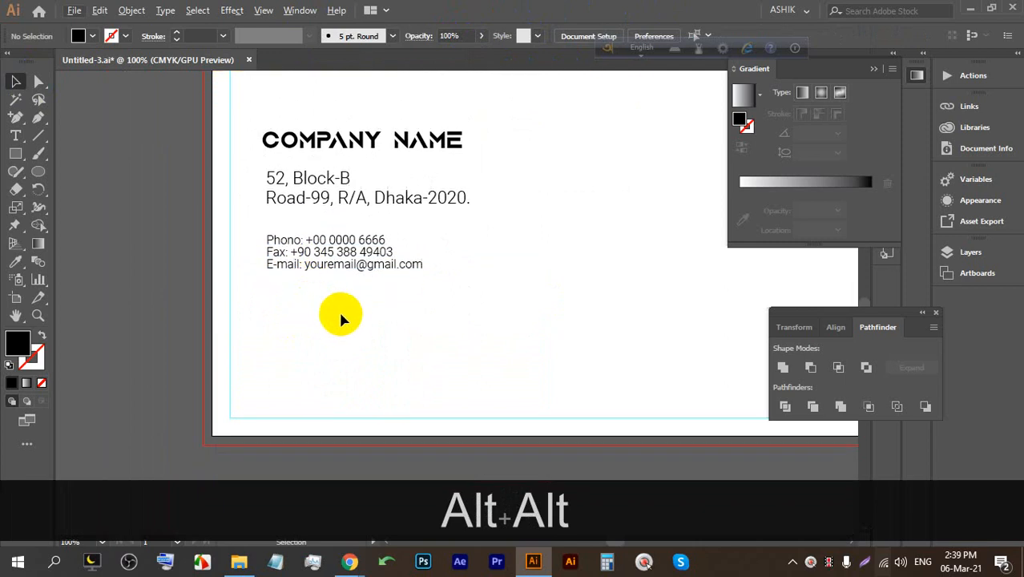
pyautogui.click(298, 142)
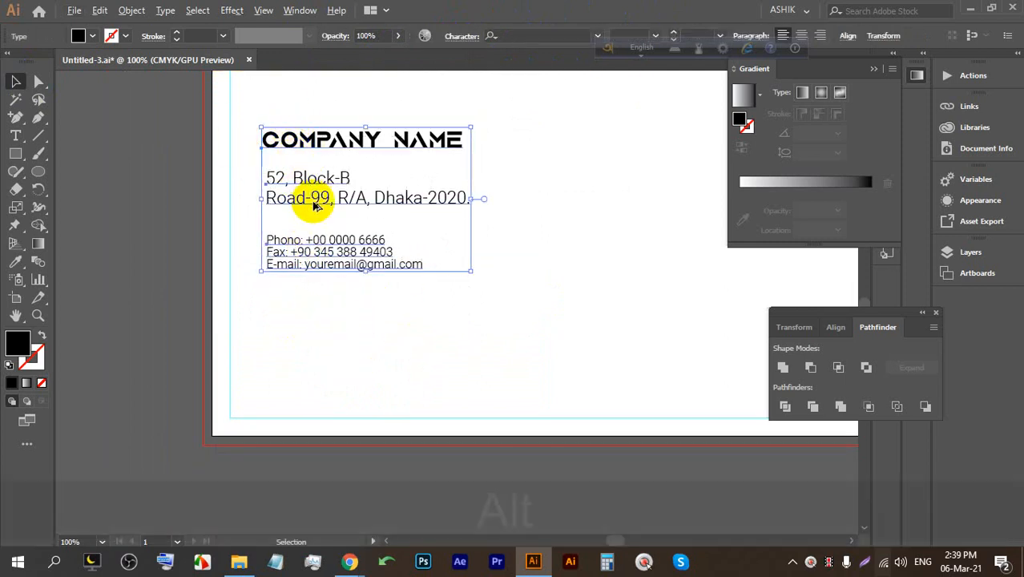
pyautogui.keyDown('alt'); pyautogui.scroll(-2, 309, 210); pyautogui.keyUp('alt')
pyautogui.moveTo(391, 241); pyautogui.dragTo(438, 277)
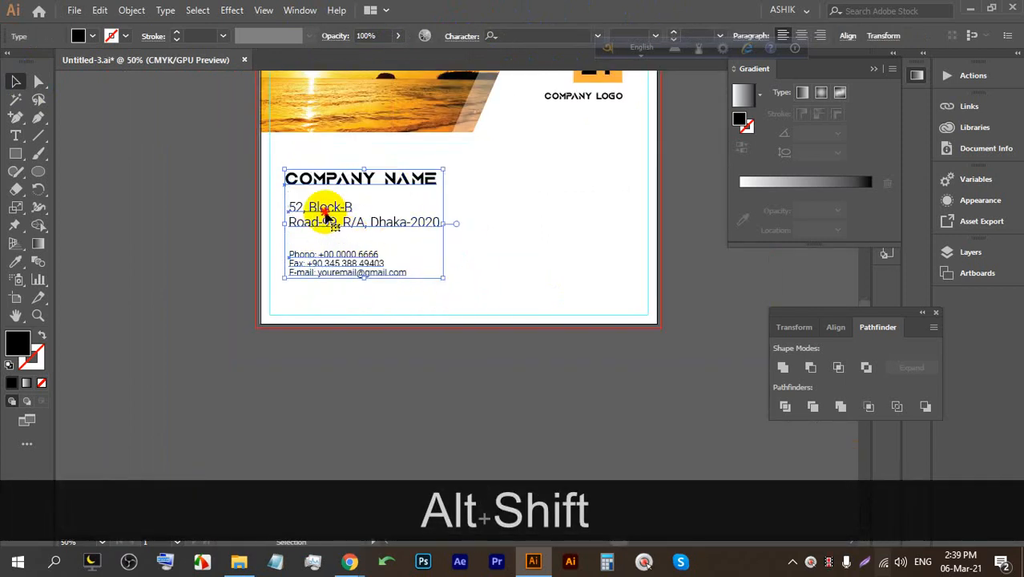
# Increase the Phone/Fax/E-mail lines' spacing slightly.
pyautogui.click(370, 256)
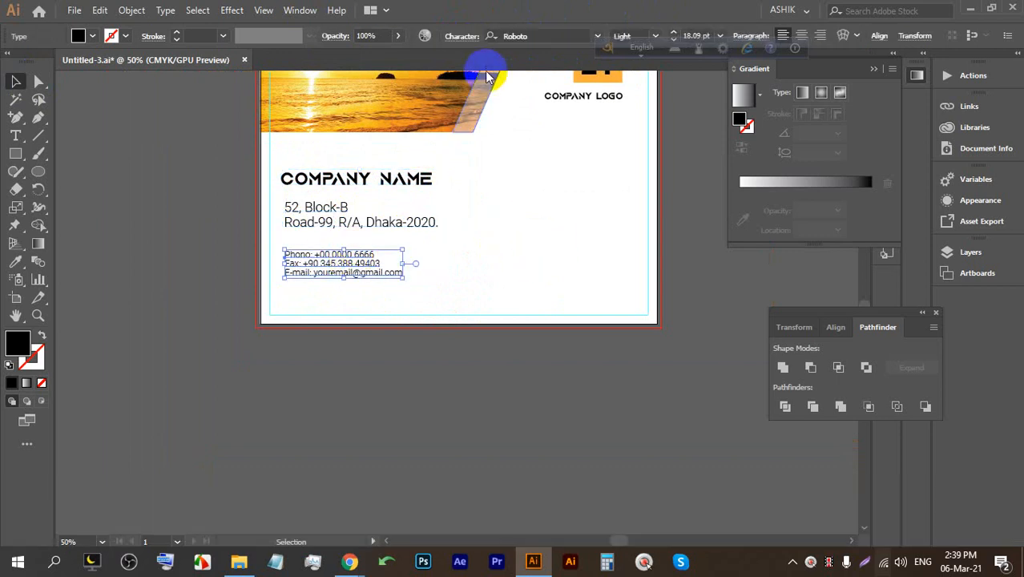
pyautogui.click(457, 40)
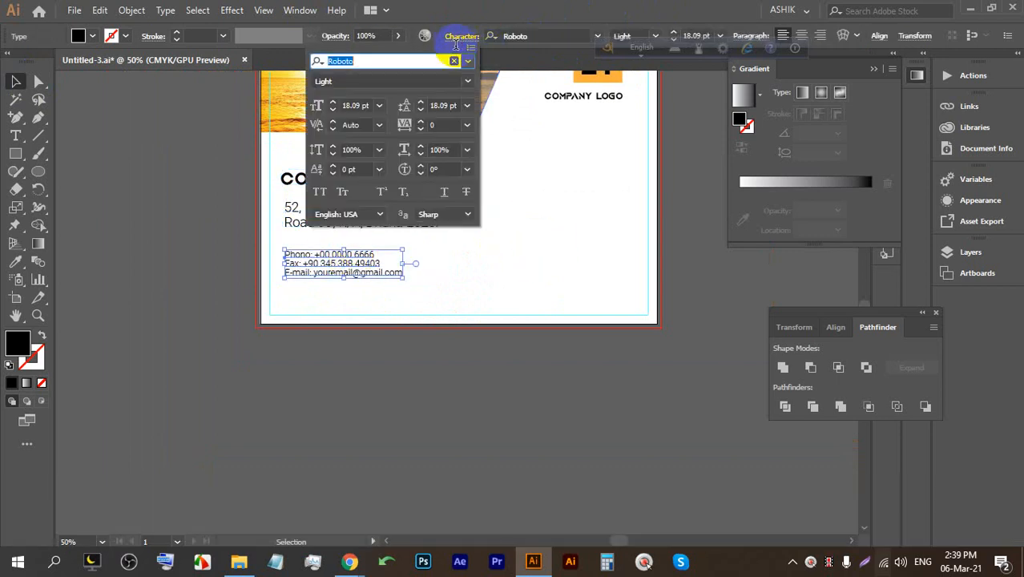
pyautogui.click(441, 106)
pyautogui.press('Up')
pyautogui.press('Up')
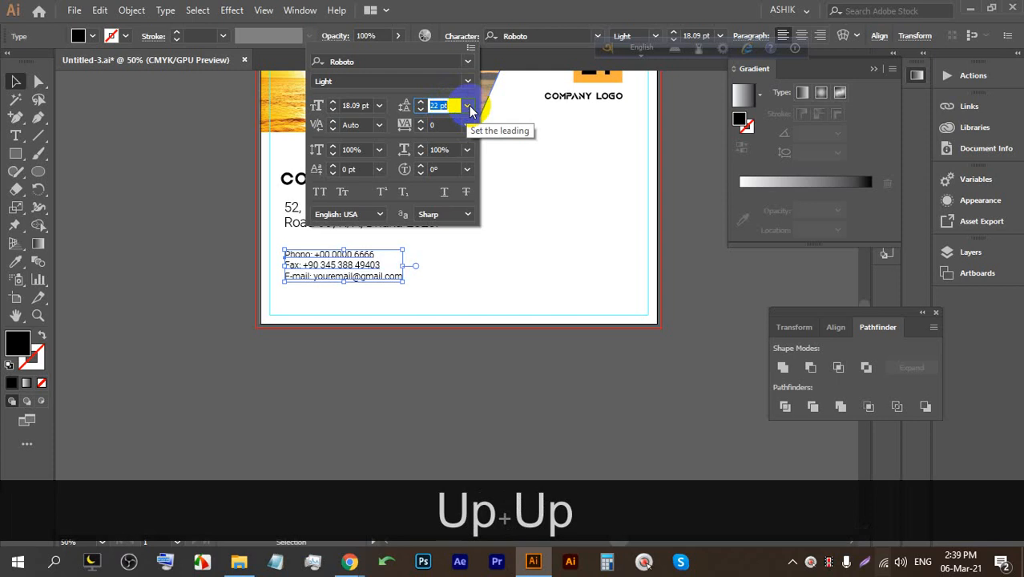
pyautogui.press('Down')
pyautogui.click(457, 270)
pyautogui.click(458, 270)
# Copy the Phone text's style onto the address with the Eyedropper.
pyautogui.click(305, 216)
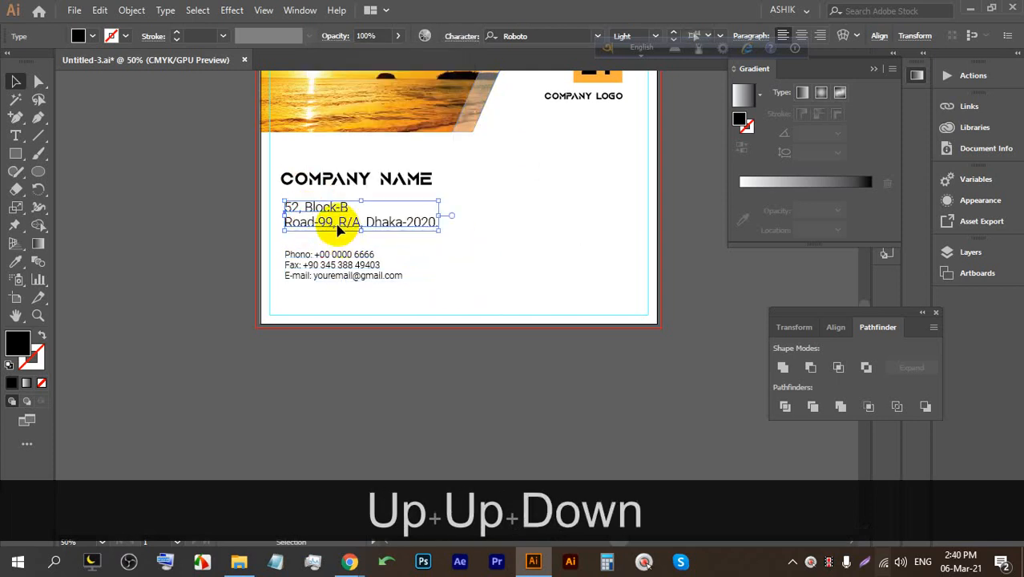
pyautogui.keyDown('alt'); pyautogui.scroll(2, 305, 239); pyautogui.keyUp('alt')
pyautogui.click(16, 263)
pyautogui.click(268, 260)
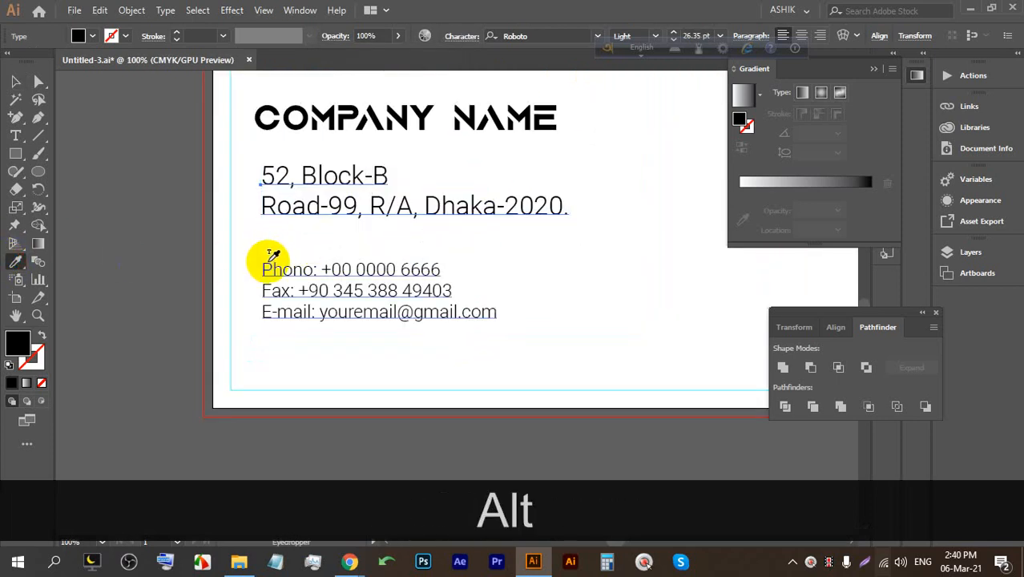
pyautogui.click(15, 81)
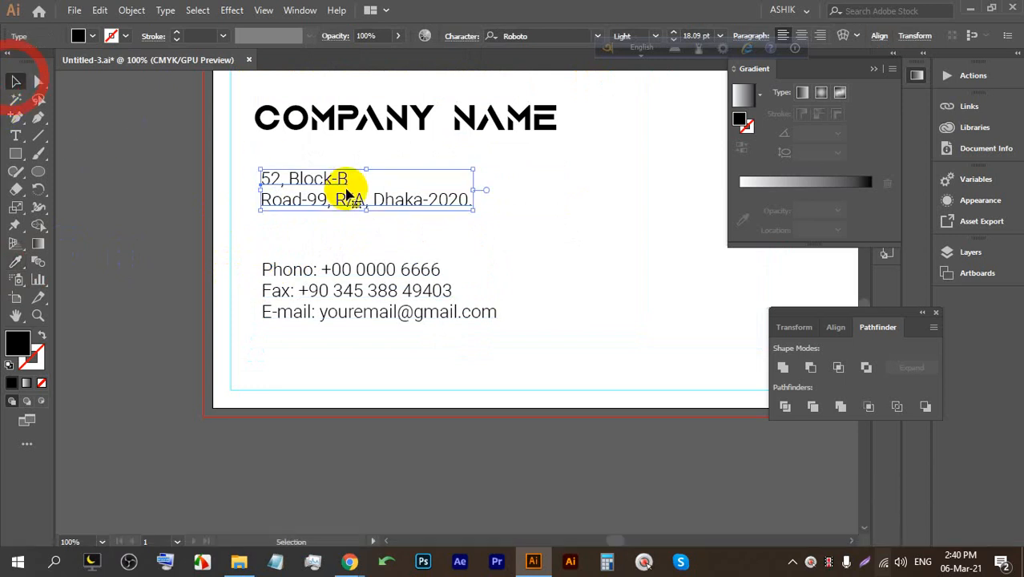
pyautogui.click(550, 216)
# Set the address text to Roboto Regular.
pyautogui.click(360, 217)
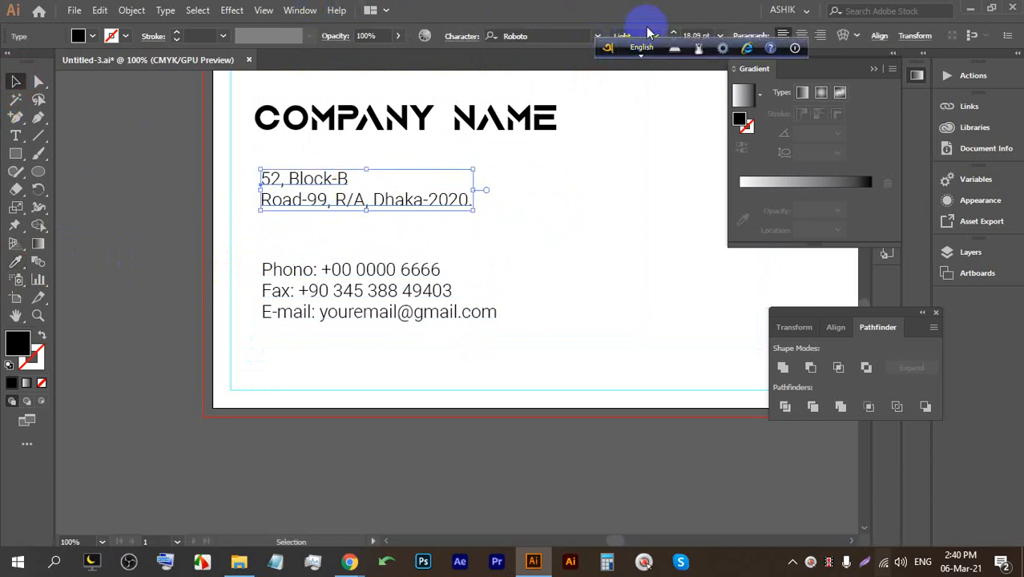
pyautogui.click(649, 32)
pyautogui.click(640, 120)
pyautogui.click(522, 228)
# Make the Phone/Fax/E-mail text Roboto Medium.
pyautogui.click(393, 270)
pyautogui.click(655, 38)
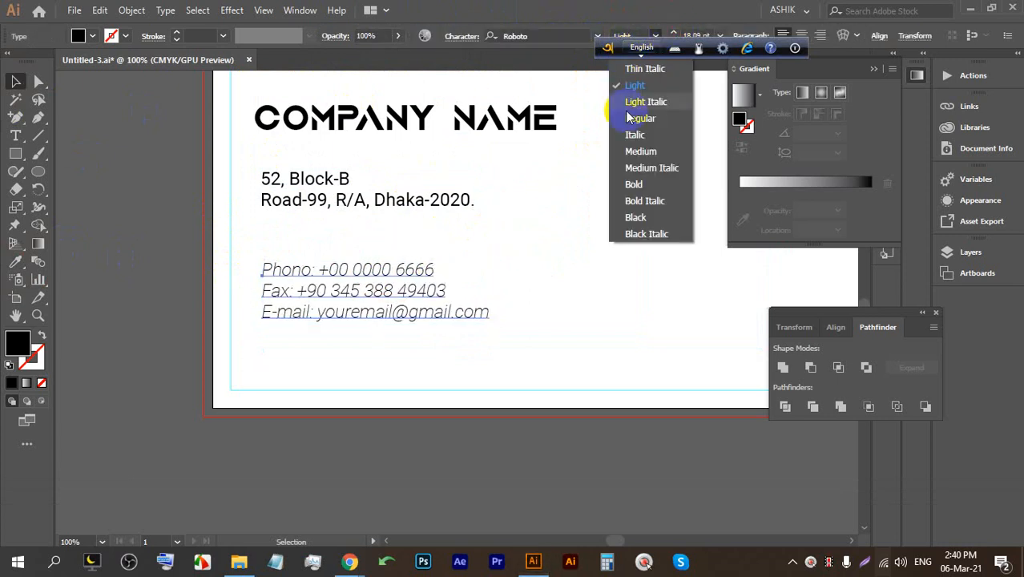
pyautogui.click(635, 151)
pyautogui.click(350, 561)
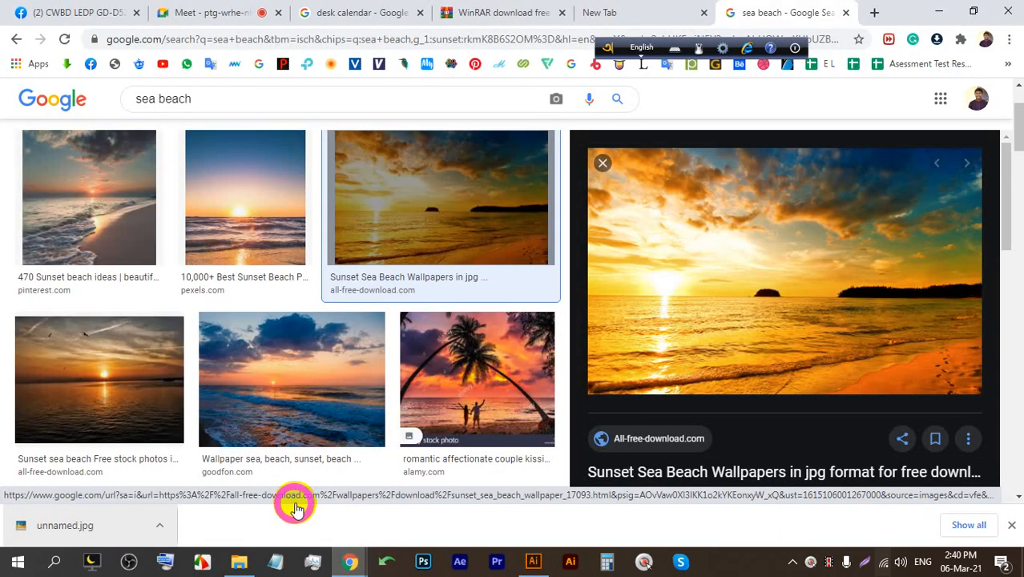
pyautogui.click(239, 10)
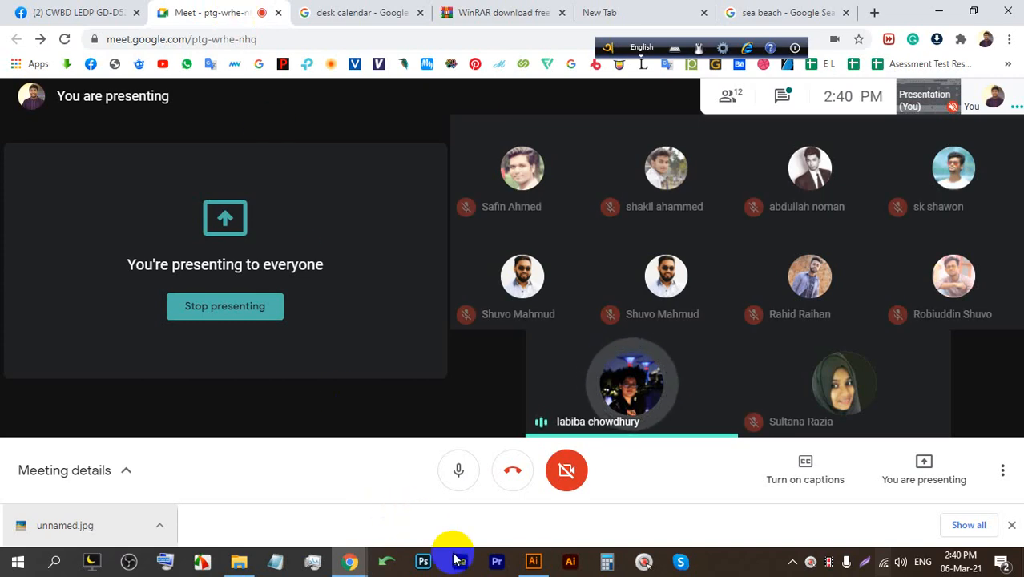
pyautogui.click(533, 562)
# Try enlarging the contact text, then undo the scaling and the weight change.
pyautogui.click(445, 354)
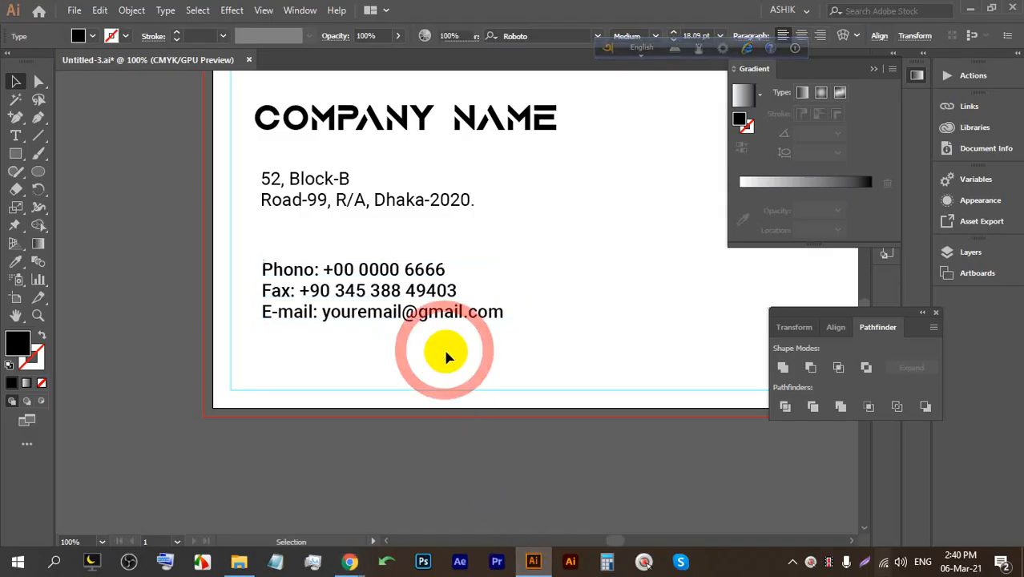
pyautogui.click(377, 315)
pyautogui.moveTo(504, 320); pyautogui.dragTo(656, 393)
pyautogui.hotkey('ctrl', 'z')
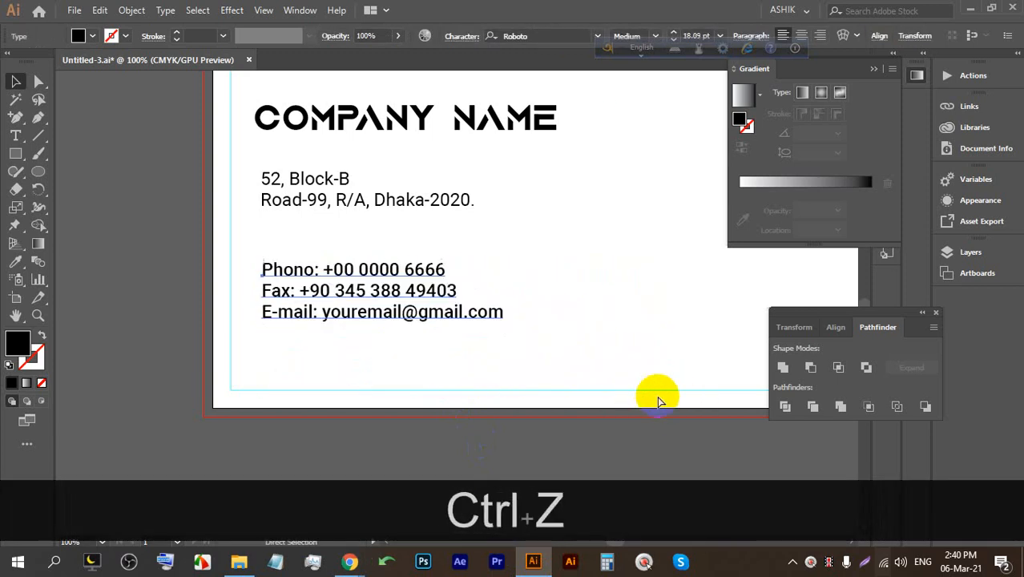
pyautogui.moveTo(500, 322); pyautogui.dragTo(544, 340)
pyautogui.press('ctrl')
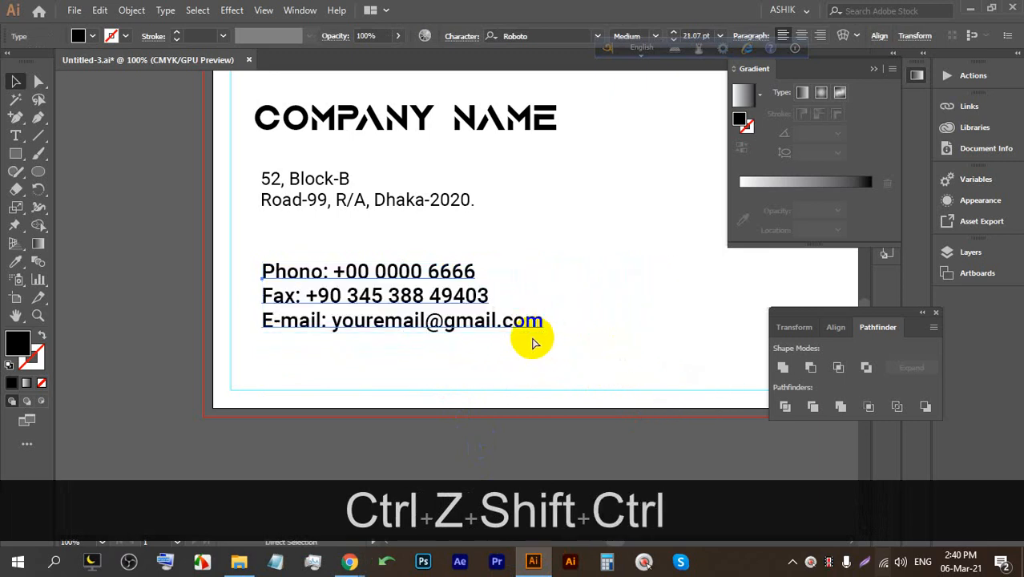
pyautogui.hotkey('ctrl', 'shift', 'z')
pyautogui.scroll(2, 260, 268)
pyautogui.hotkey('ctrl', 'z')
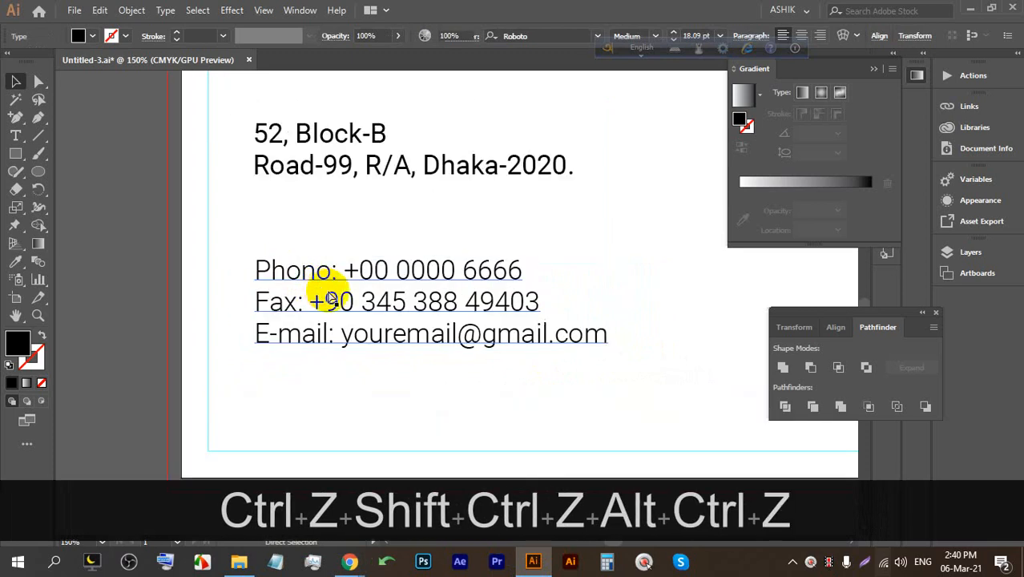
# Try scaling the contact text from its corner again, undo it, and pan beside the card.
pyautogui.click(417, 318)
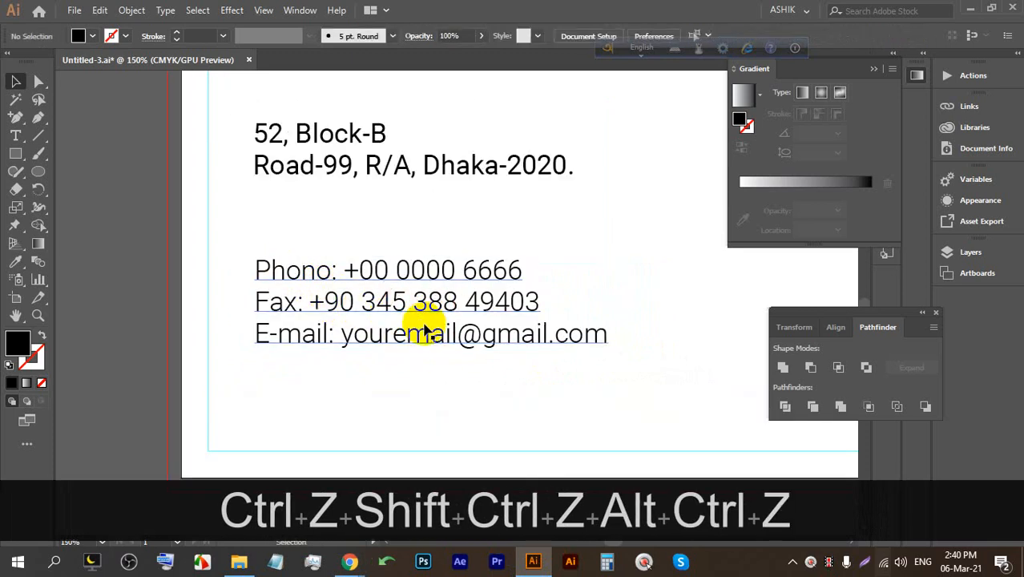
pyautogui.click(462, 343)
pyautogui.scroll(-2, 407, 325)
pyautogui.moveTo(541, 342); pyautogui.dragTo(553, 389)
pyautogui.hotkey('ctrl', 'z')
pyautogui.scroll(-1, 407, 310)
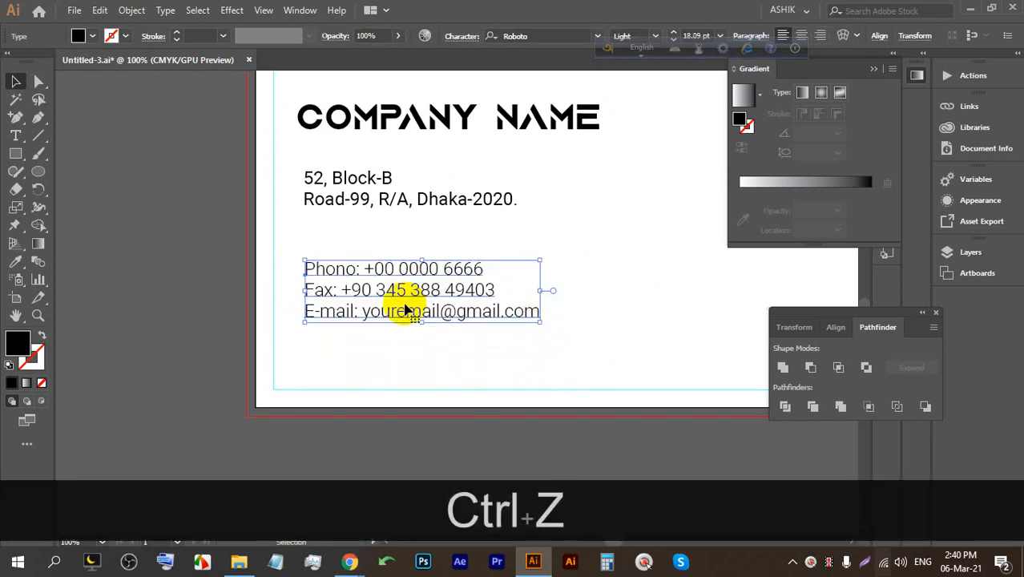
pyautogui.scroll(-2, 408, 310)
pyautogui.scroll(1, 521, 298)
pyautogui.moveTo(579, 292); pyautogui.dragTo(214, 283)
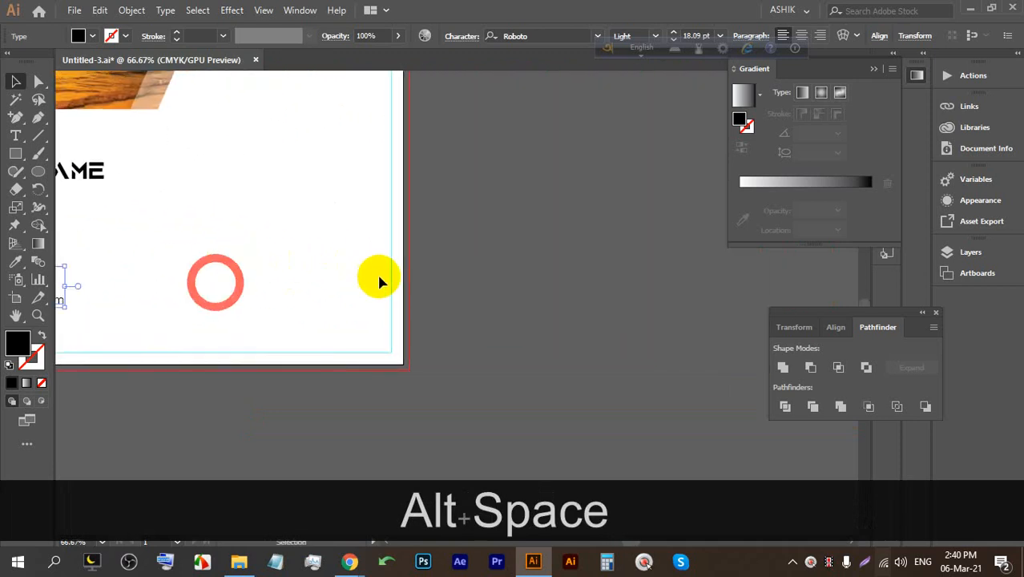
pyautogui.scroll(1, 490, 239)
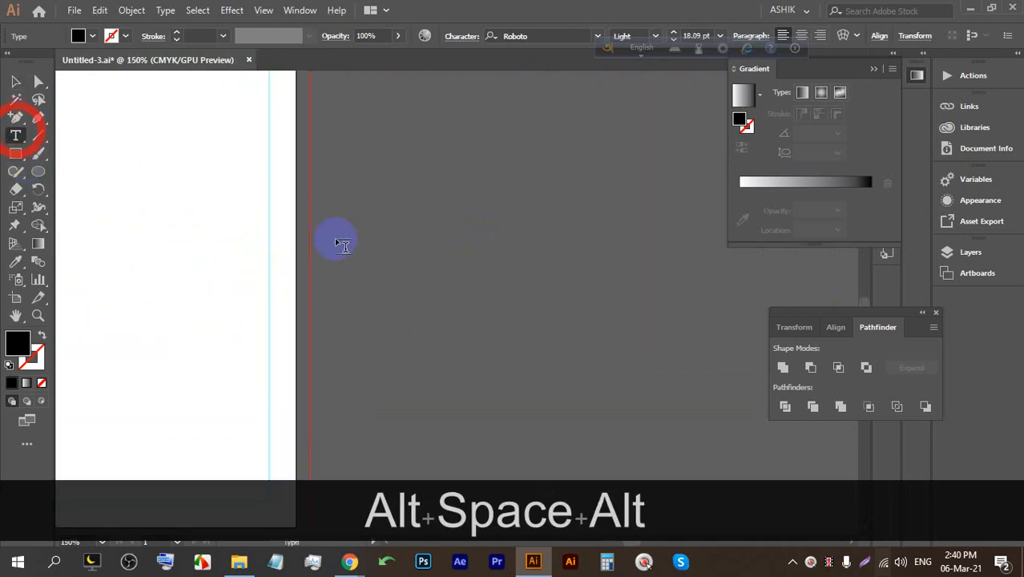
pyautogui.moveTo(318, 192); pyautogui.dragTo(593, 344)
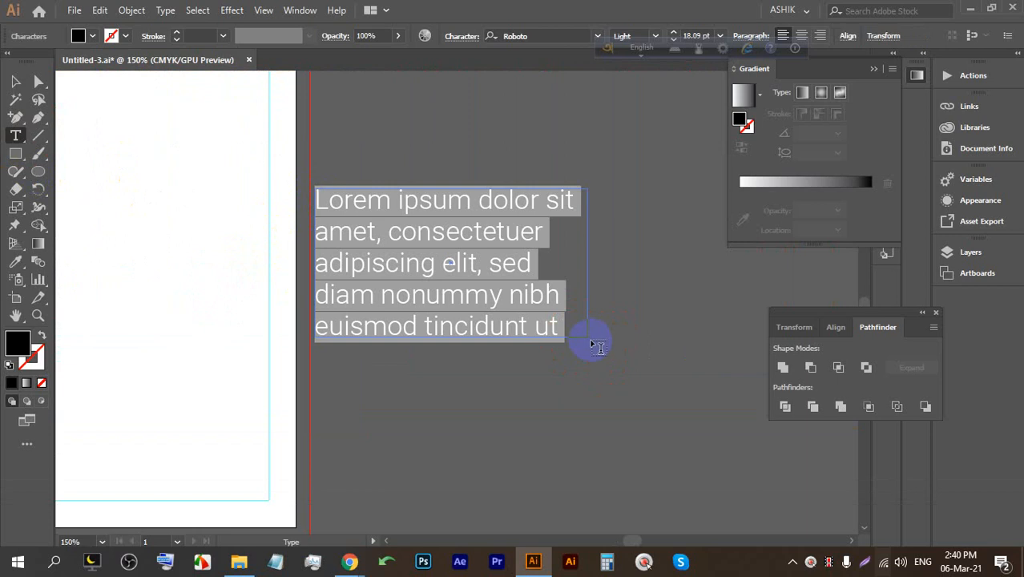
pyautogui.click(13, 82)
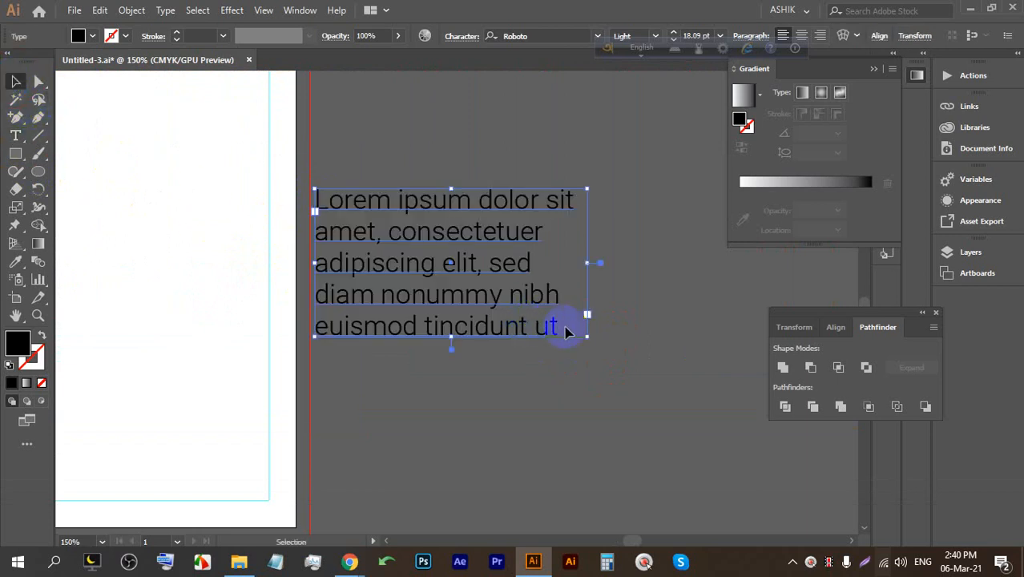
pyautogui.moveTo(586, 336); pyautogui.dragTo(664, 379)
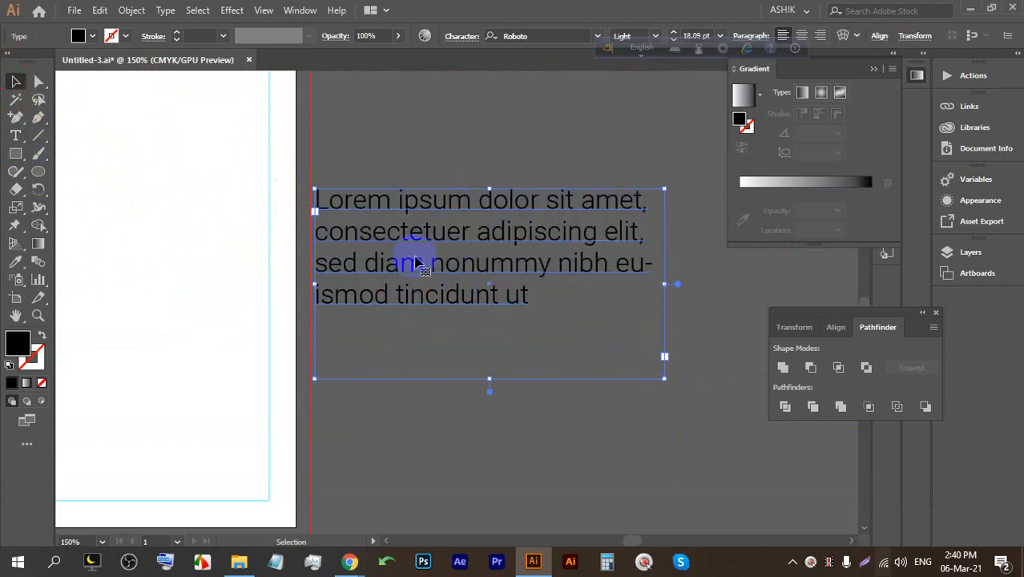
pyautogui.press('BackSpace')
pyautogui.click(15, 135)
pyautogui.moveTo(330, 169); pyautogui.dragTo(595, 360)
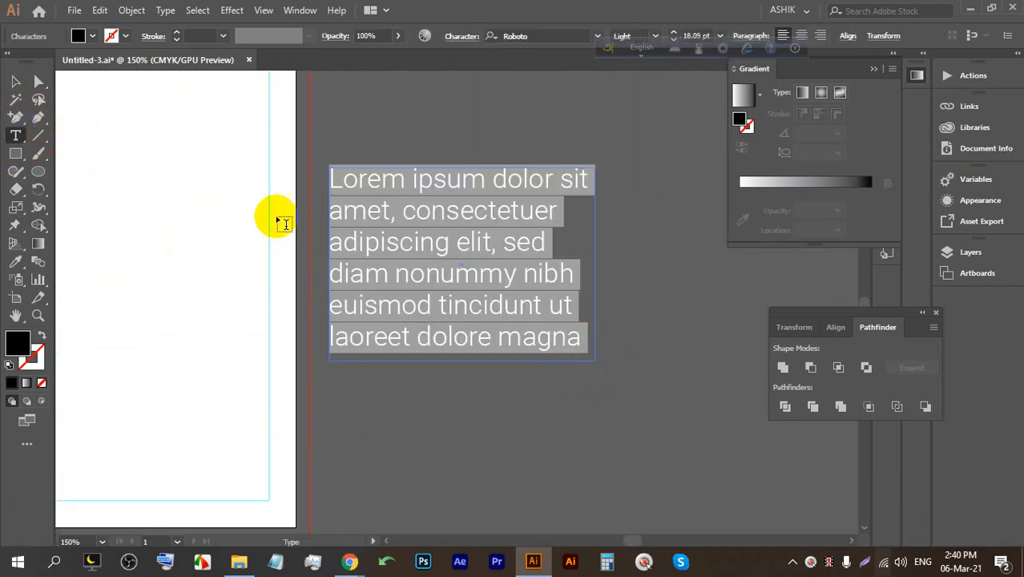
pyautogui.press('BackSpace')
pyautogui.click(15, 81)
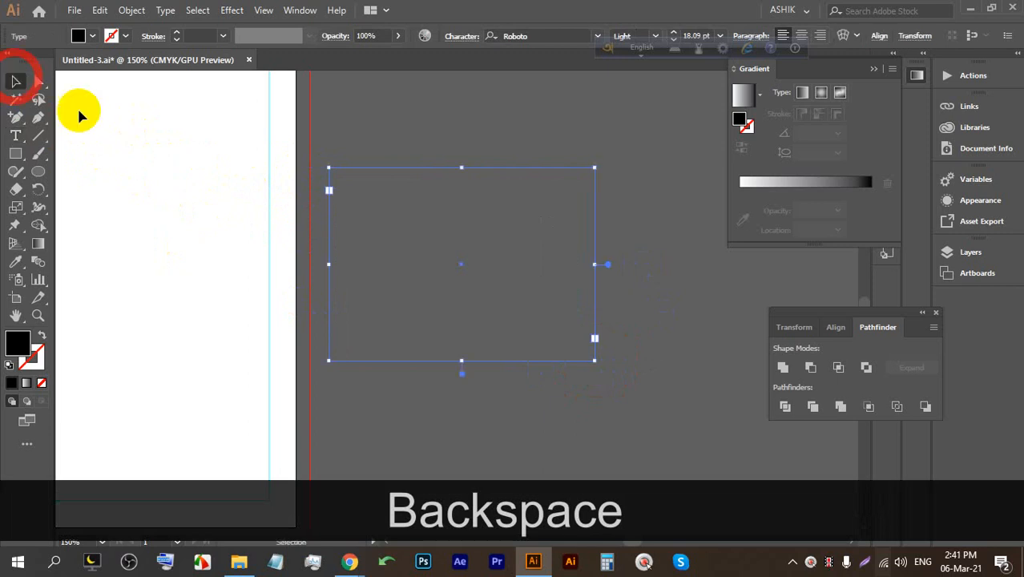
pyautogui.press('BackSpace')
pyautogui.click(16, 136)
pyautogui.click(370, 224)
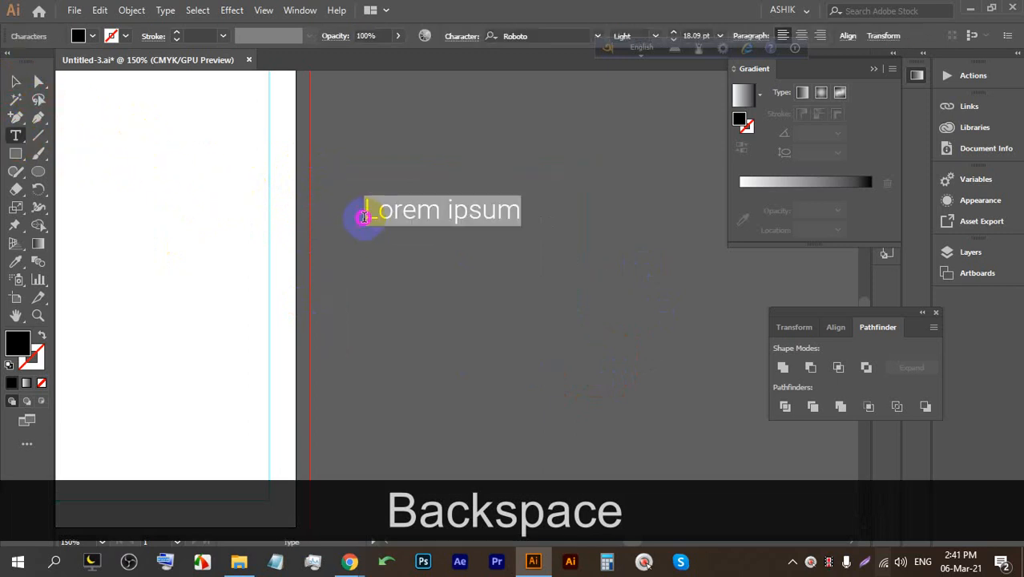
pyautogui.write('ddfdfd')
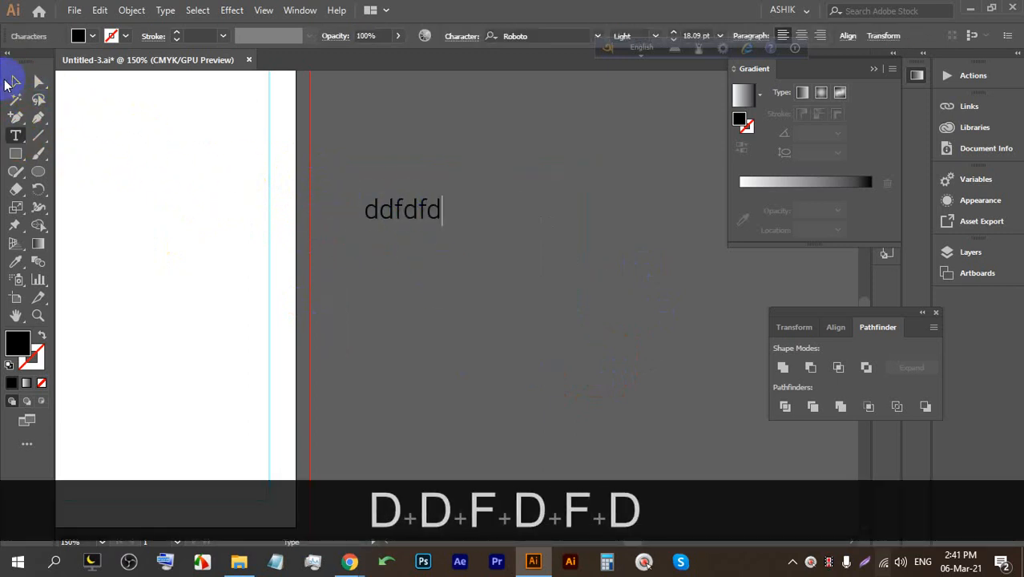
pyautogui.moveTo(446, 226); pyautogui.dragTo(546, 254)
pyautogui.press('BackSpace')
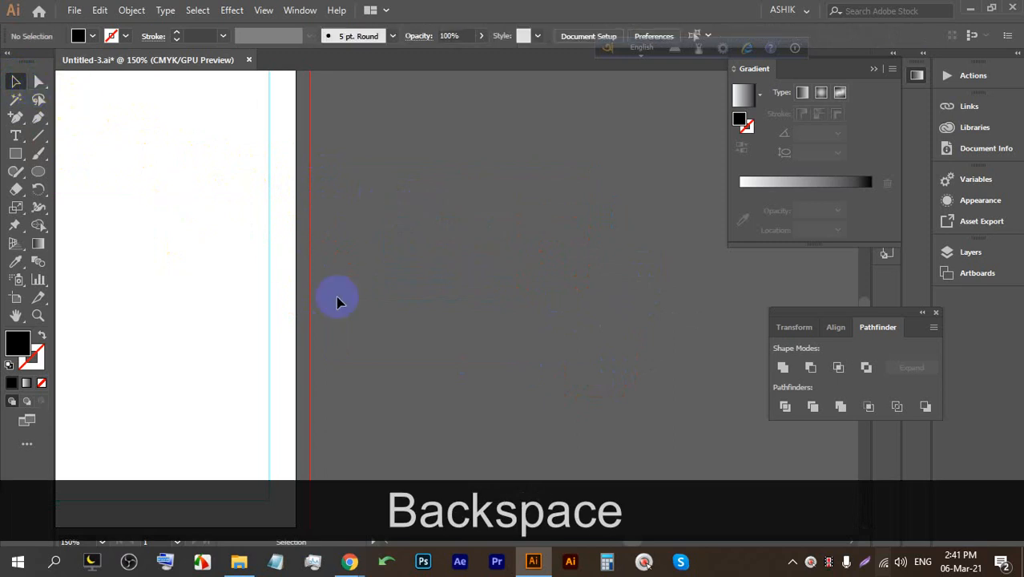
pyautogui.scroll(-3, 332, 219)
pyautogui.scroll(5, 126, 212)
# Set the address text back to Roboto Light.
pyautogui.moveTo(112, 230); pyautogui.dragTo(228, 211)
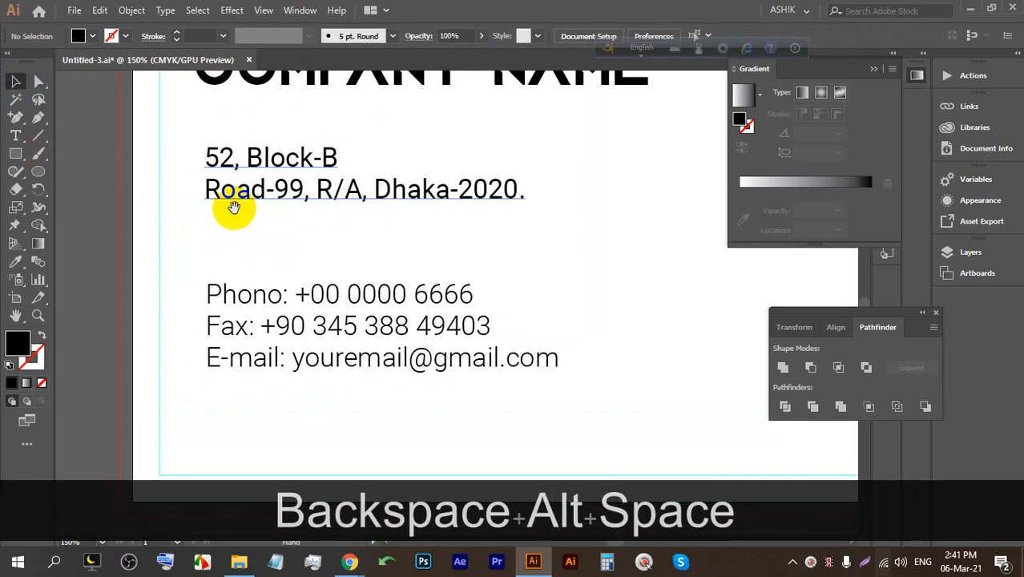
pyautogui.click(230, 165)
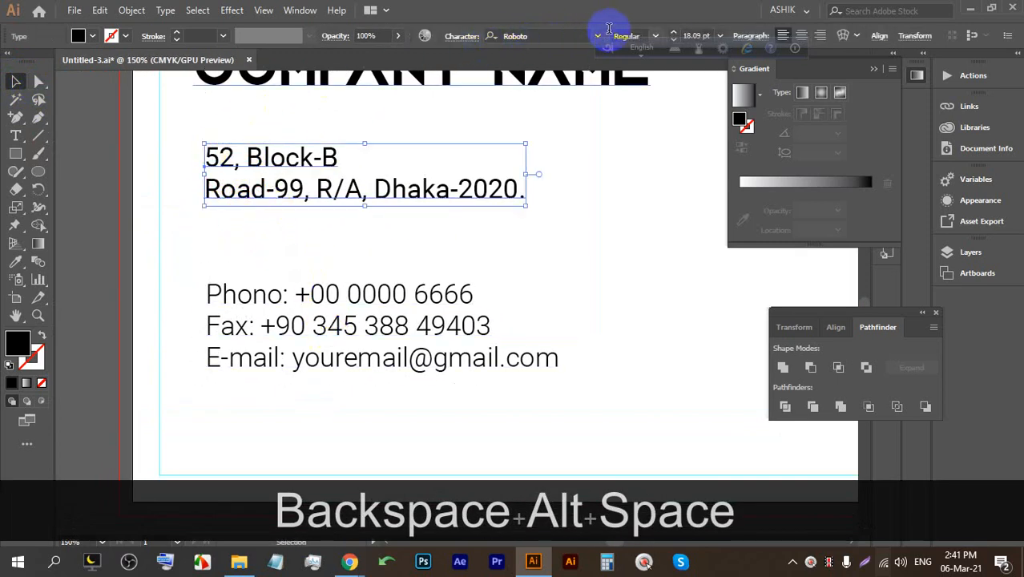
pyautogui.click(656, 36)
pyautogui.click(641, 86)
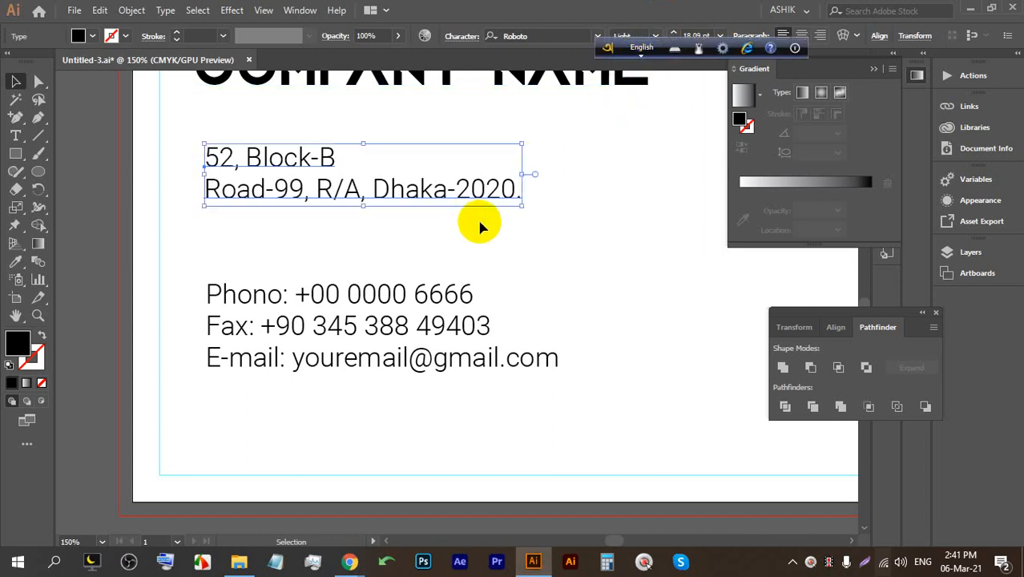
pyautogui.click(478, 222)
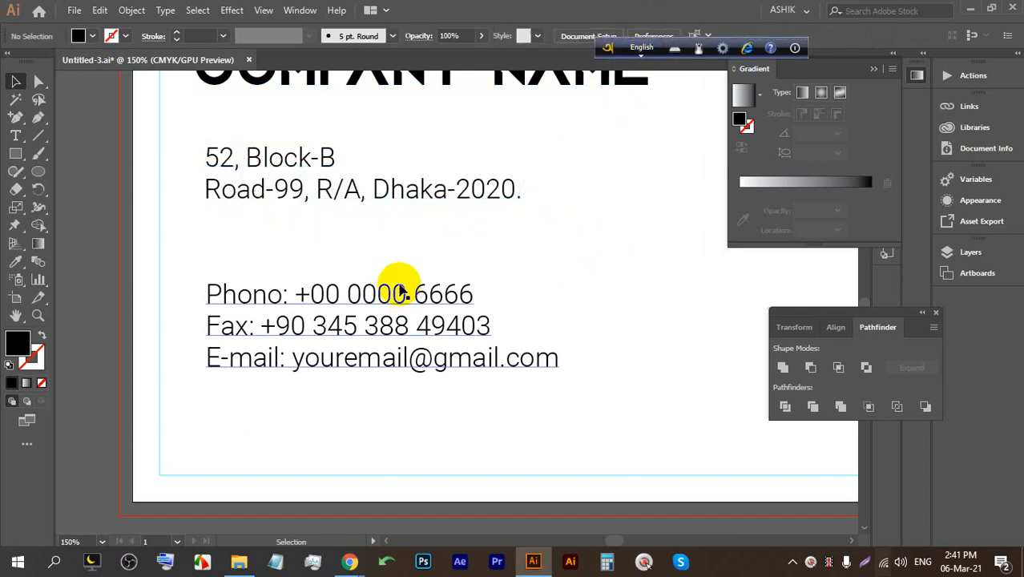
# Move the address block slightly lower.
pyautogui.scroll(2, 383, 272)
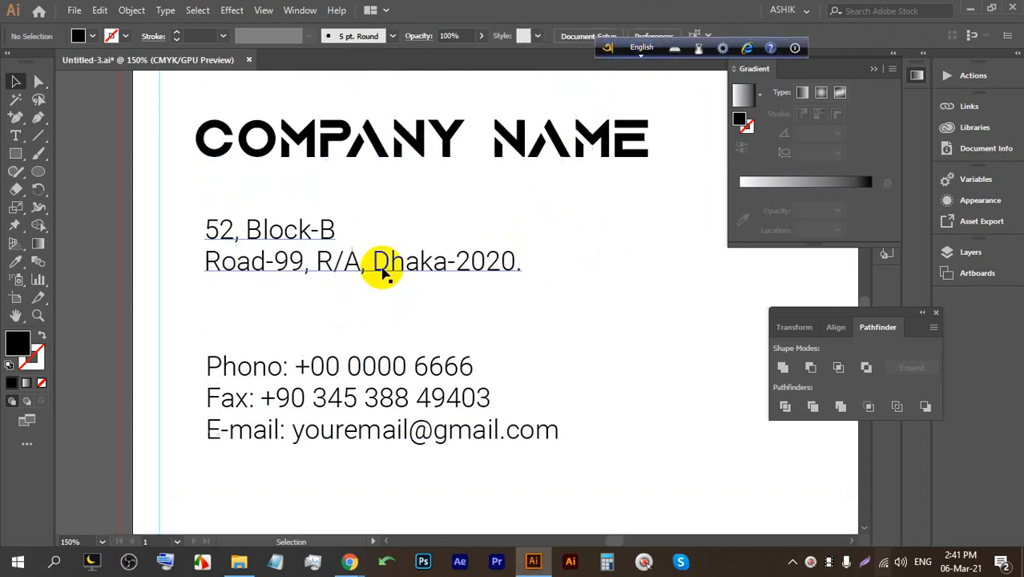
pyautogui.click(343, 258)
pyautogui.click(651, 32)
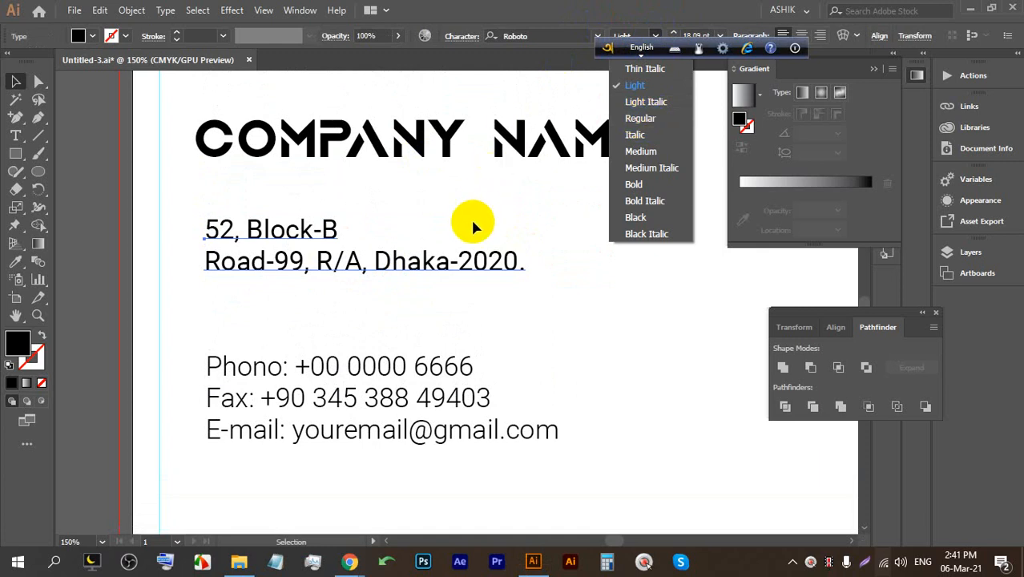
pyautogui.keyDown('alt'); pyautogui.scroll(-1, 340, 248); pyautogui.keyUp('alt')
pyautogui.scroll(-1, 341, 253)
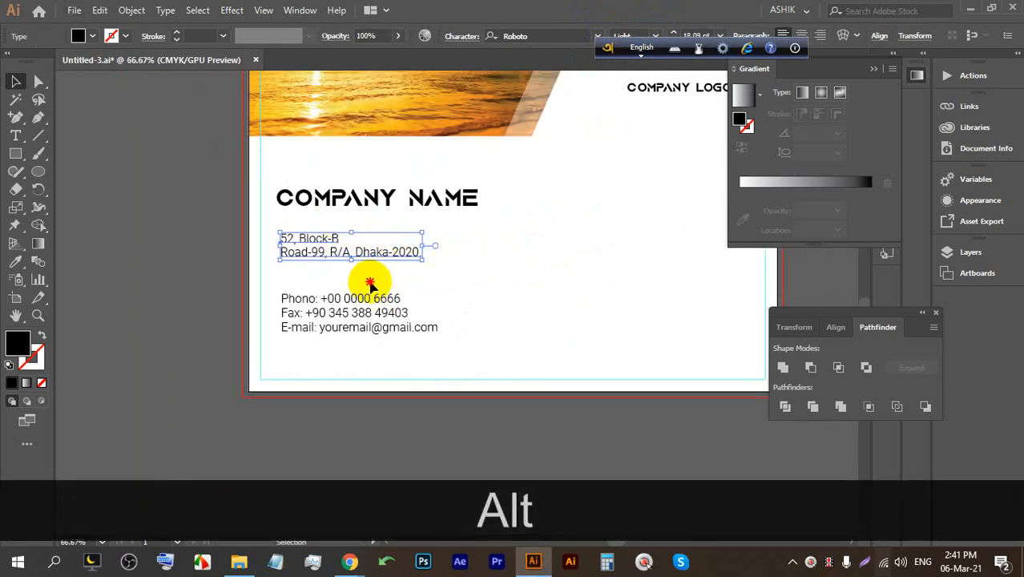
pyautogui.moveTo(315, 256); pyautogui.dragTo(316, 271)
# Lower COMPANY NAME toward the address, then nudge it up slightly.
pyautogui.moveTo(313, 196); pyautogui.dragTo(319, 218)
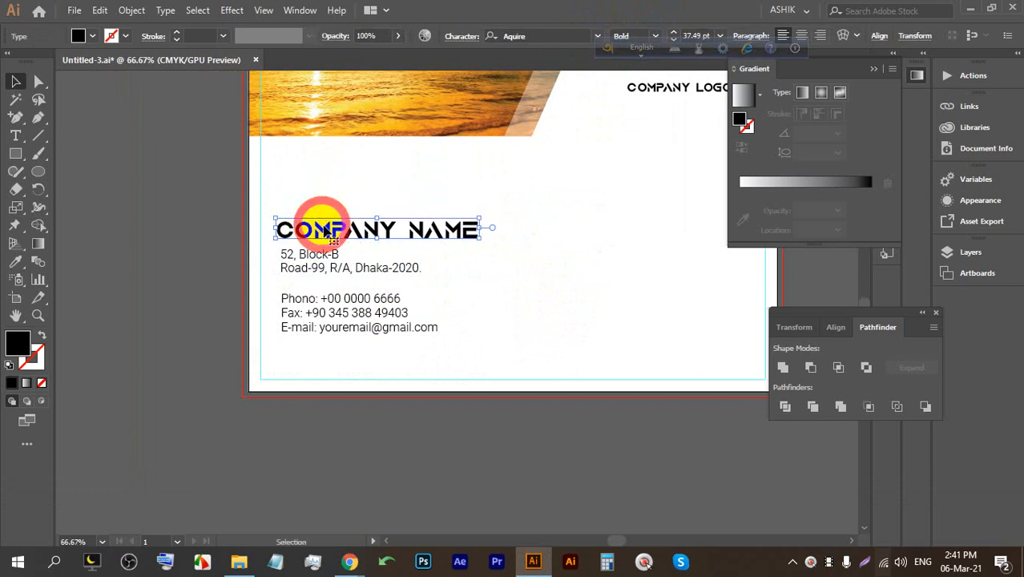
pyautogui.click(521, 272)
pyautogui.keyDown('alt'); pyautogui.scroll(1, 493, 255); pyautogui.keyUp('alt')
pyautogui.keyDown('alt'); pyautogui.scroll(-1, 493, 254); pyautogui.keyUp('alt')
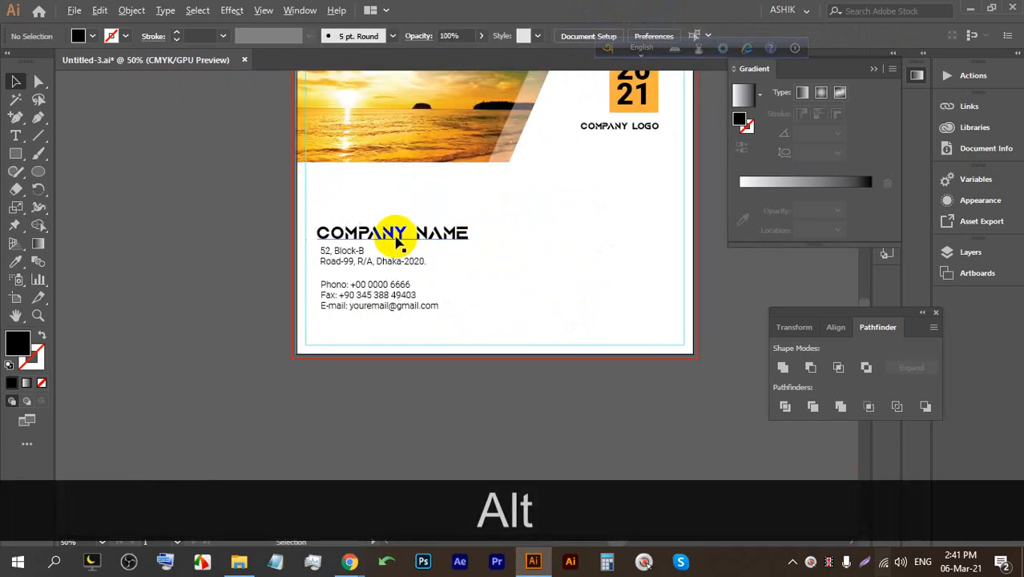
pyautogui.scroll(1, 394, 238)
pyautogui.moveTo(381, 233); pyautogui.dragTo(375, 227)
# Move the contact lines up together and bring the card's lower part into view.
pyautogui.moveTo(486, 352); pyautogui.dragTo(321, 194)
pyautogui.click(597, 276)
pyautogui.press('space')
pyautogui.moveTo(560, 281); pyautogui.dragTo(533, 270)
pyautogui.scroll(2, 339, 357)
pyautogui.press('space')
pyautogui.moveTo(336, 350); pyautogui.dragTo(383, 335)
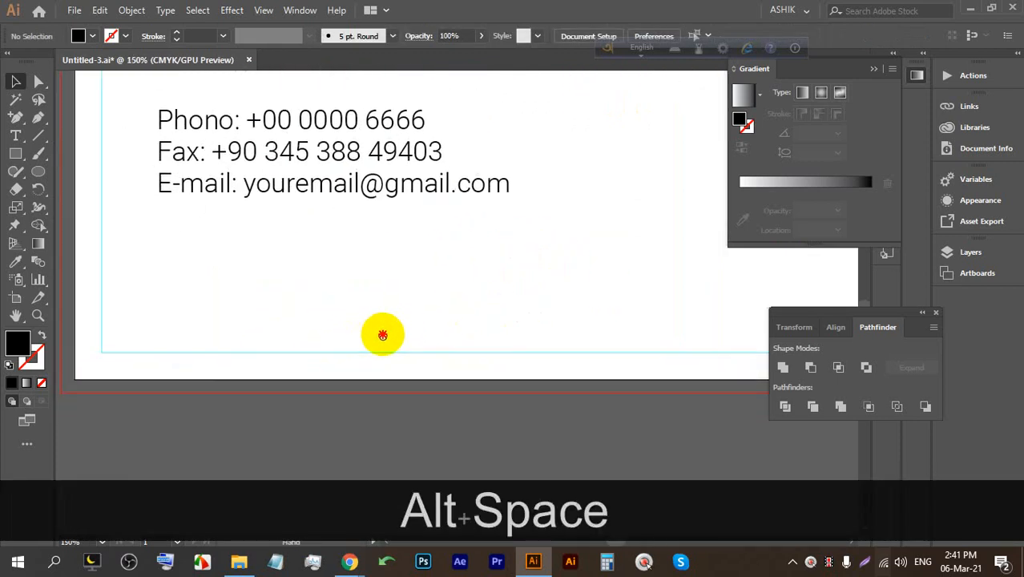
# Draw a wide rectangle along the card's bottom edge and round its top-right corner.
pyautogui.click(20, 156)
pyautogui.click(73, 150)
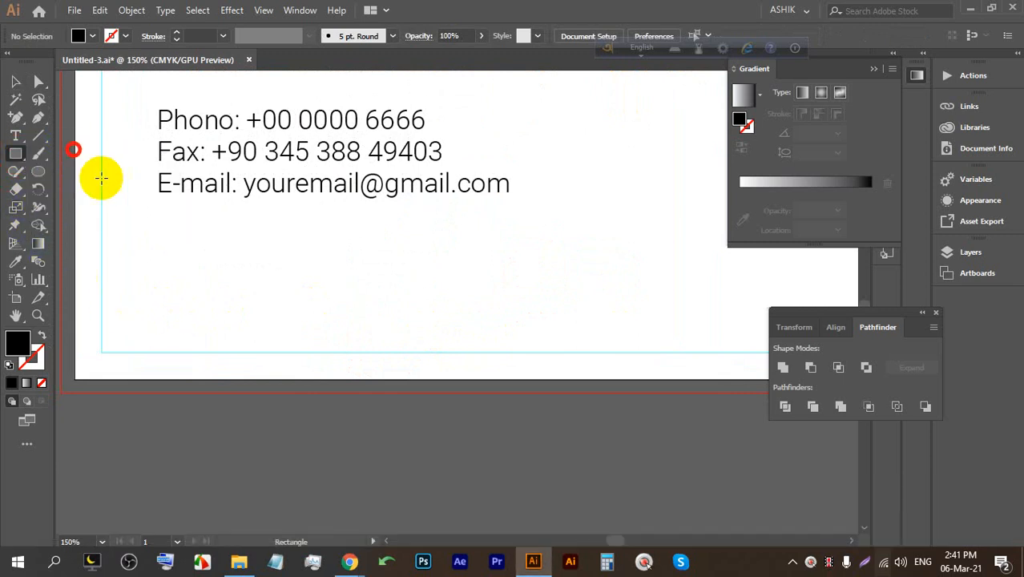
pyautogui.moveTo(74, 323); pyautogui.dragTo(547, 378)
pyautogui.moveTo(546, 321)
pyautogui.mouseDown()
pyautogui.moveTo(542, 304)
pyautogui.moveTo(542, 313)
pyautogui.mouseUp()
pyautogui.keyDown('alt'); pyautogui.scroll(2, 532, 324); pyautogui.keyUp('alt')
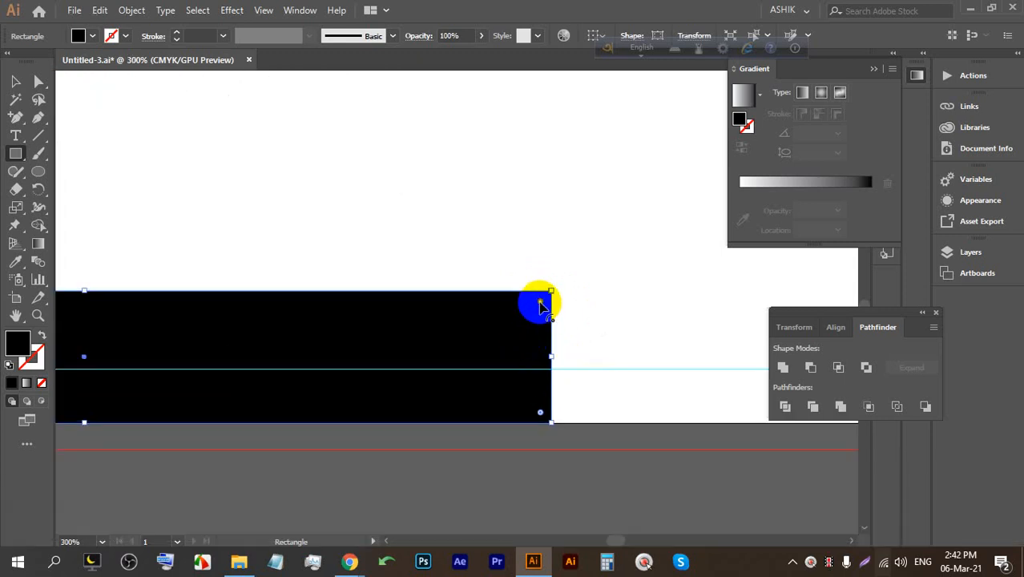
pyautogui.moveTo(541, 306); pyautogui.dragTo(462, 325)
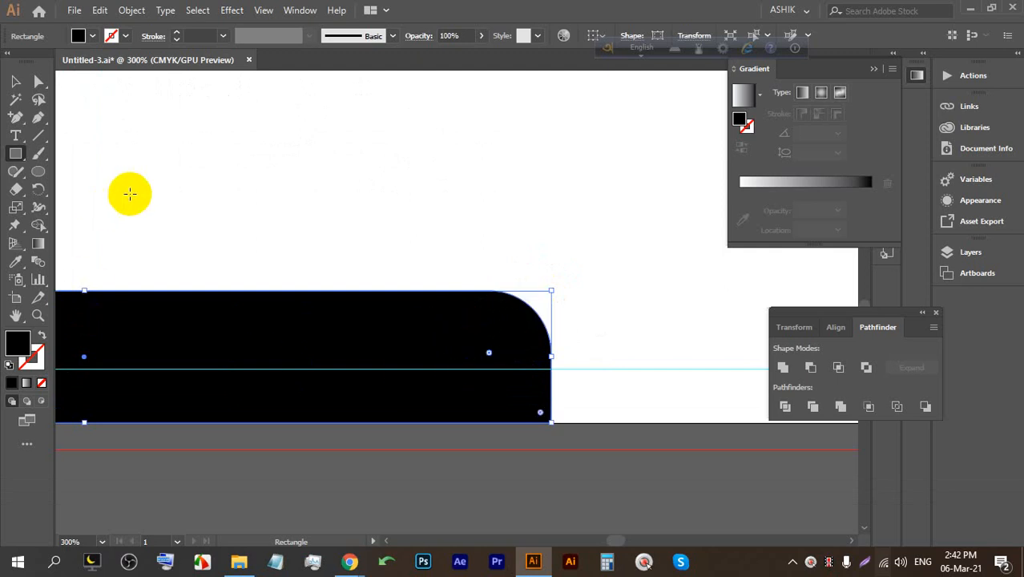
# Slice the bar diagonally with the Knife tool just beside its rounded corner.
pyautogui.click(35, 117)
pyautogui.click(527, 343)
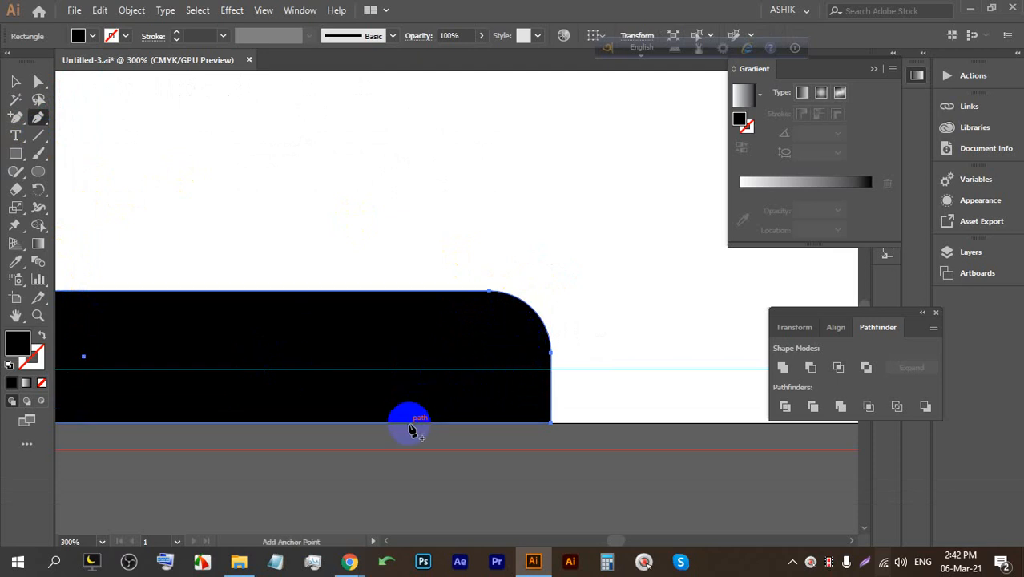
pyautogui.click(402, 428)
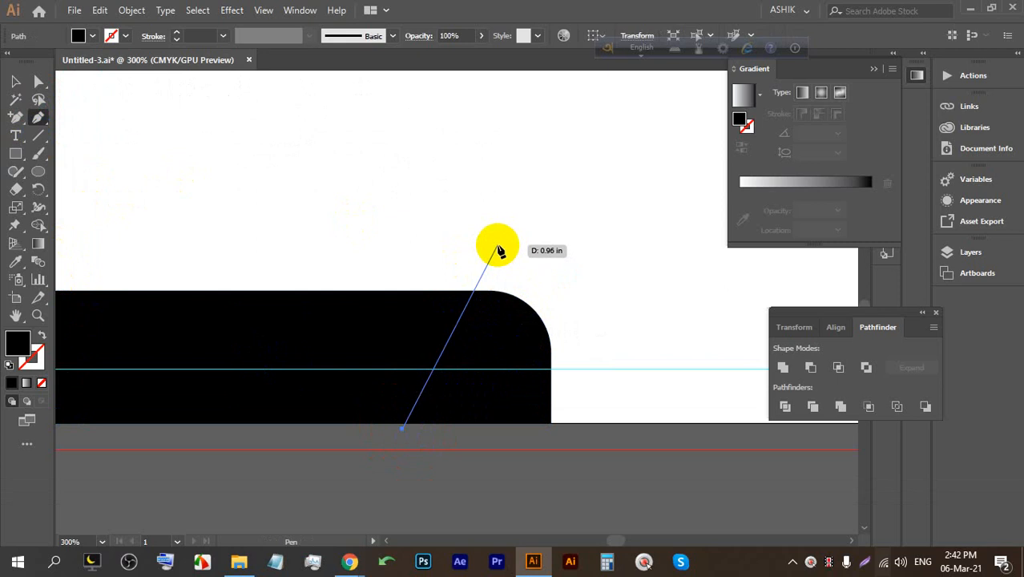
pyautogui.hotkey('ctrl', 'z')
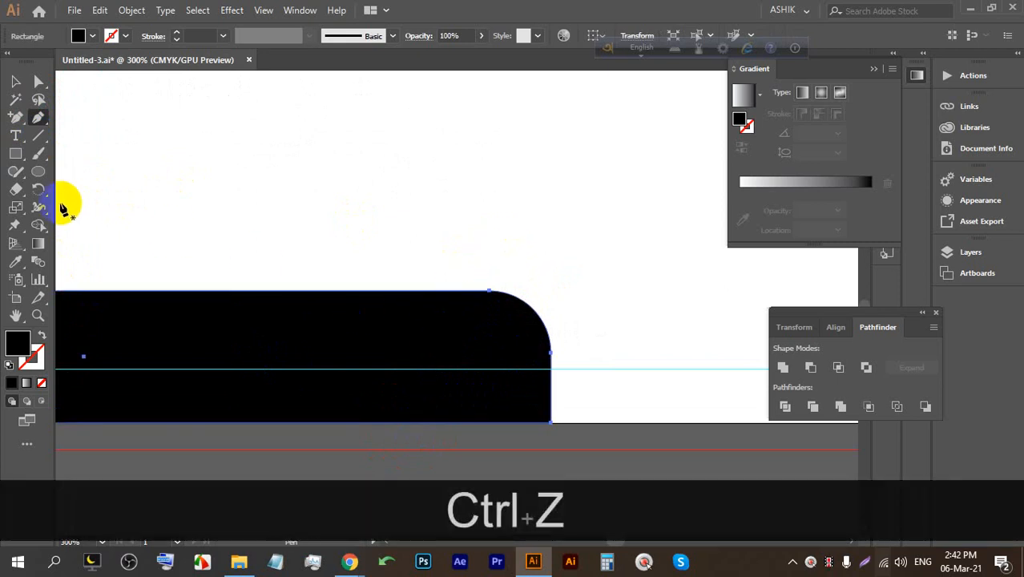
pyautogui.click(15, 190)
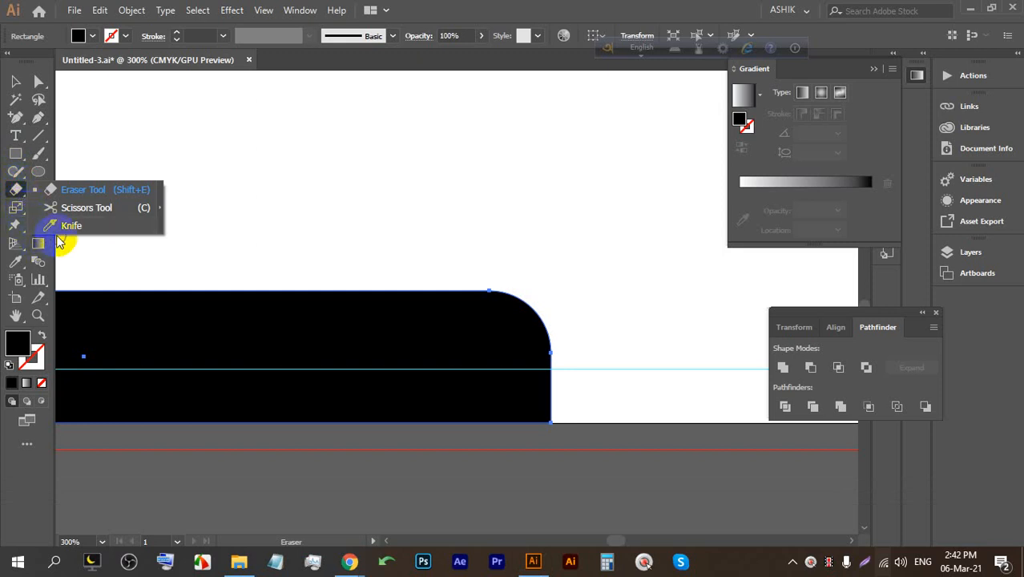
pyautogui.click(71, 227)
pyautogui.moveTo(495, 267); pyautogui.dragTo(350, 492)
pyautogui.click(16, 81)
pyautogui.click(355, 165)
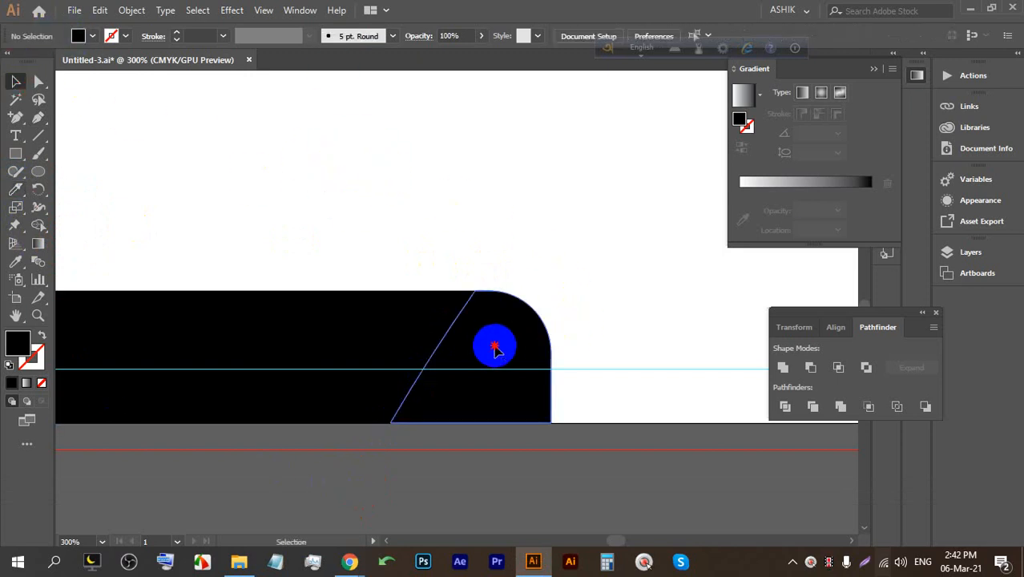
# Apply a gradient fill to the right sliced piece and make its left stop red.
pyautogui.click(494, 346)
pyautogui.click(27, 382)
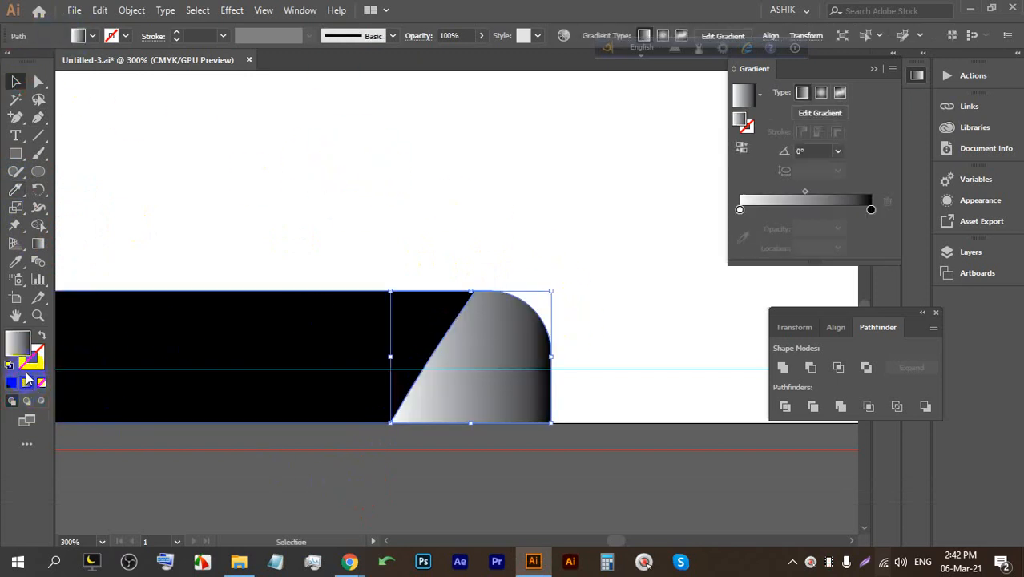
pyautogui.doubleClick(740, 210)
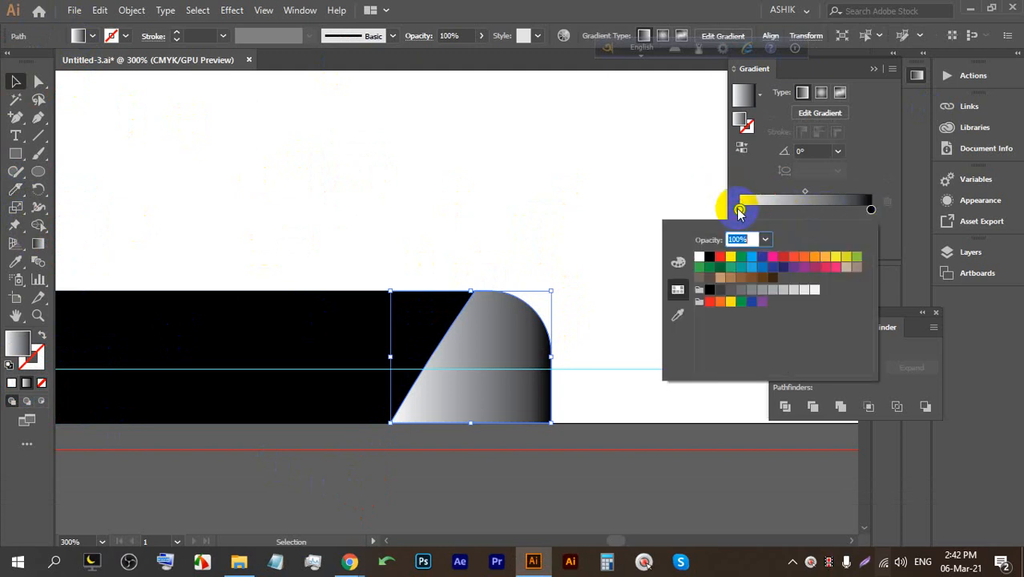
pyautogui.click(815, 258)
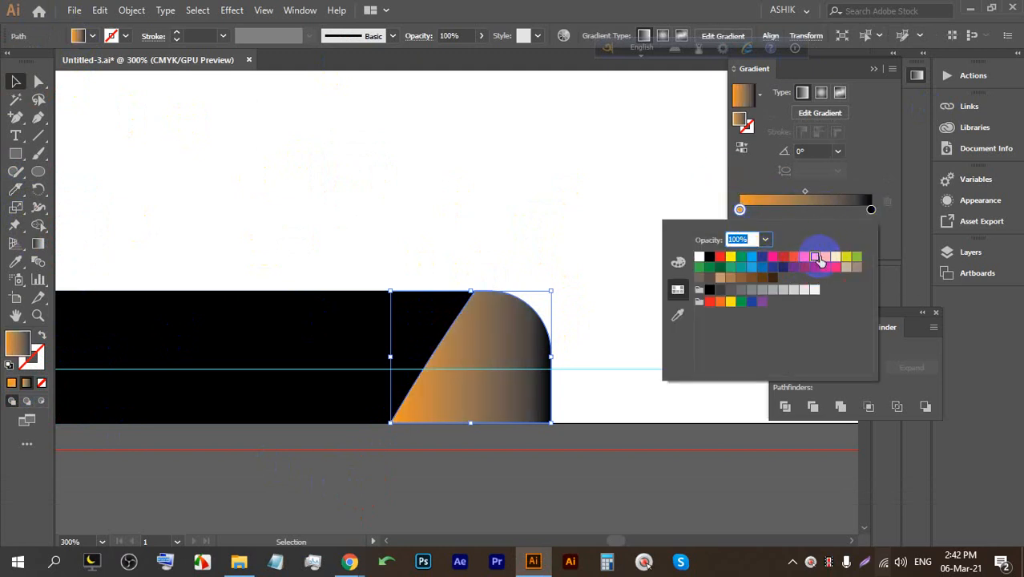
pyautogui.click(720, 256)
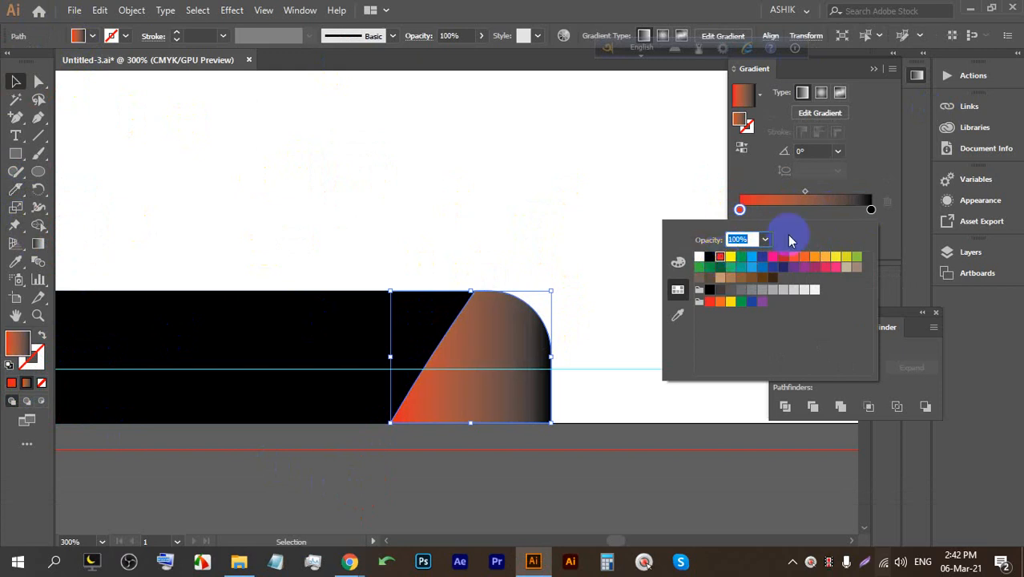
# Set the gradient's right stop to a deep orange.
pyautogui.click(872, 211)
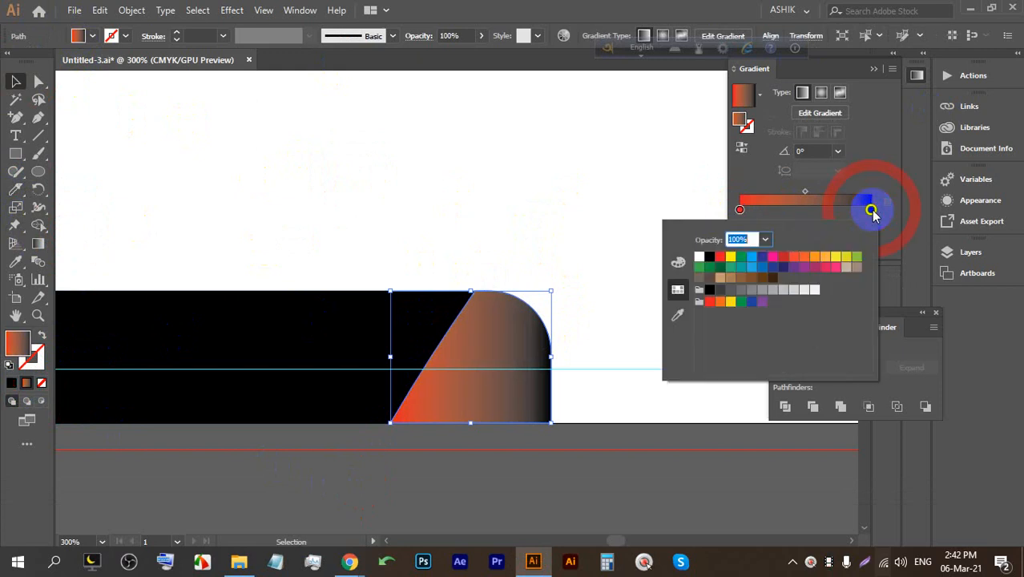
pyautogui.click(838, 260)
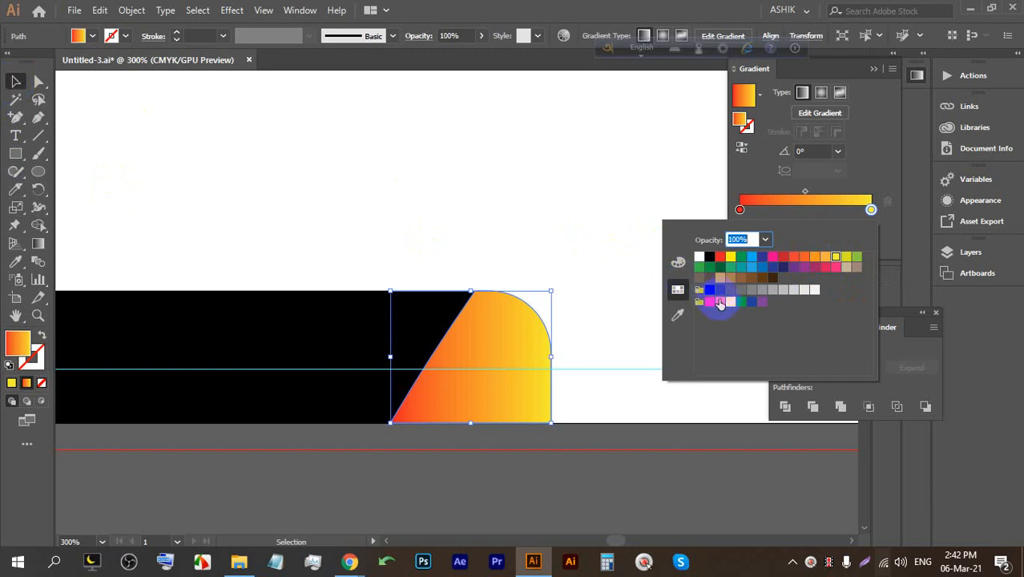
pyautogui.click(720, 301)
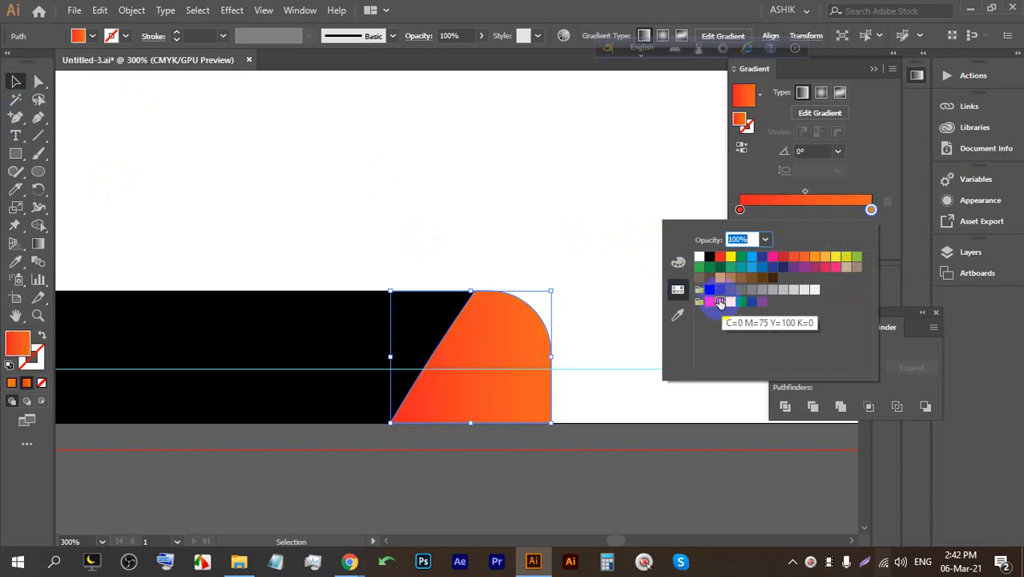
pyautogui.click(826, 258)
pyautogui.click(815, 258)
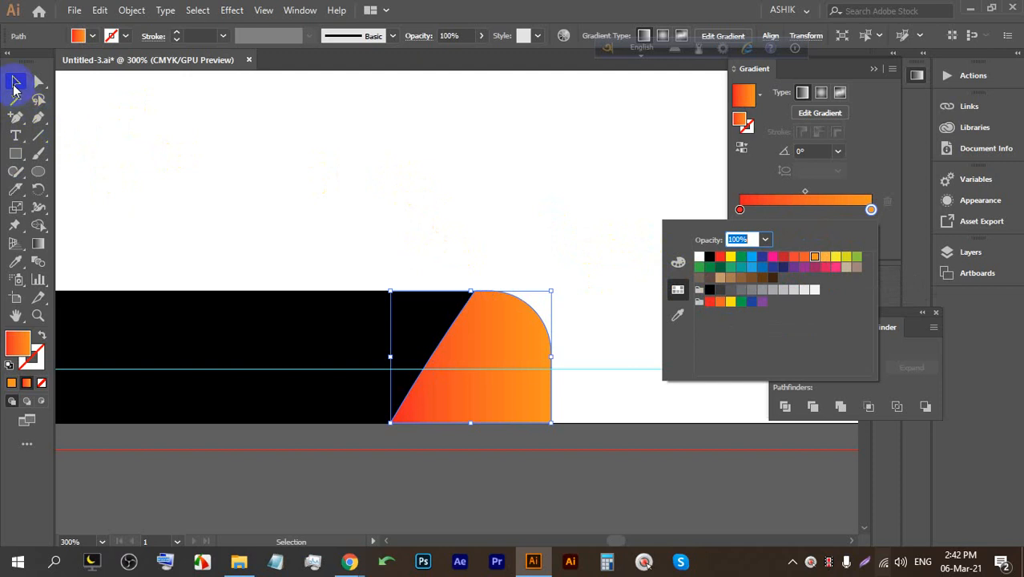
pyautogui.click(435, 178)
pyautogui.scroll(-3, 549, 279)
pyautogui.scroll(2, 401, 298)
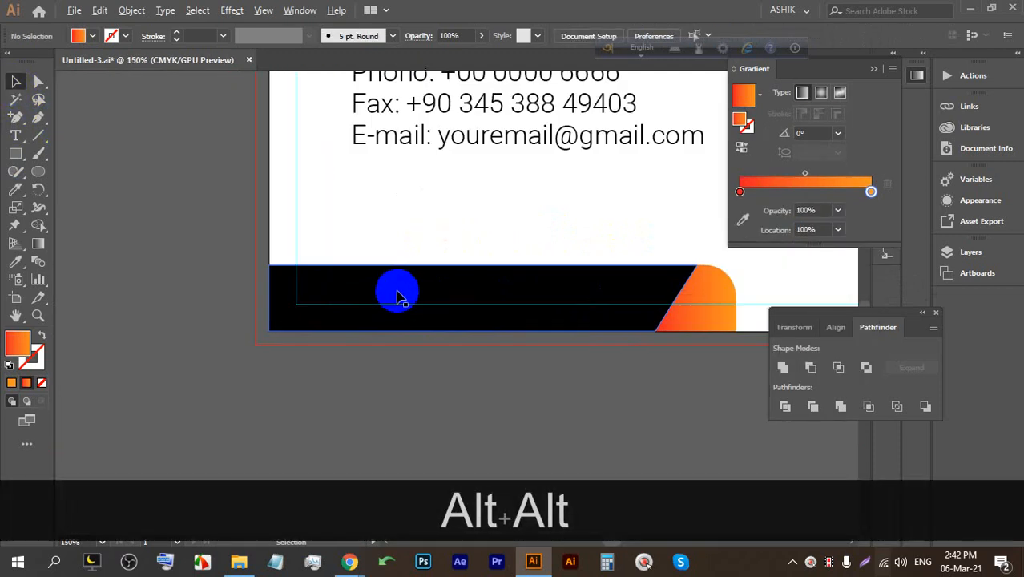
# Change the larger bar piece's fill from black to dark navy #09293d.
pyautogui.click(453, 287)
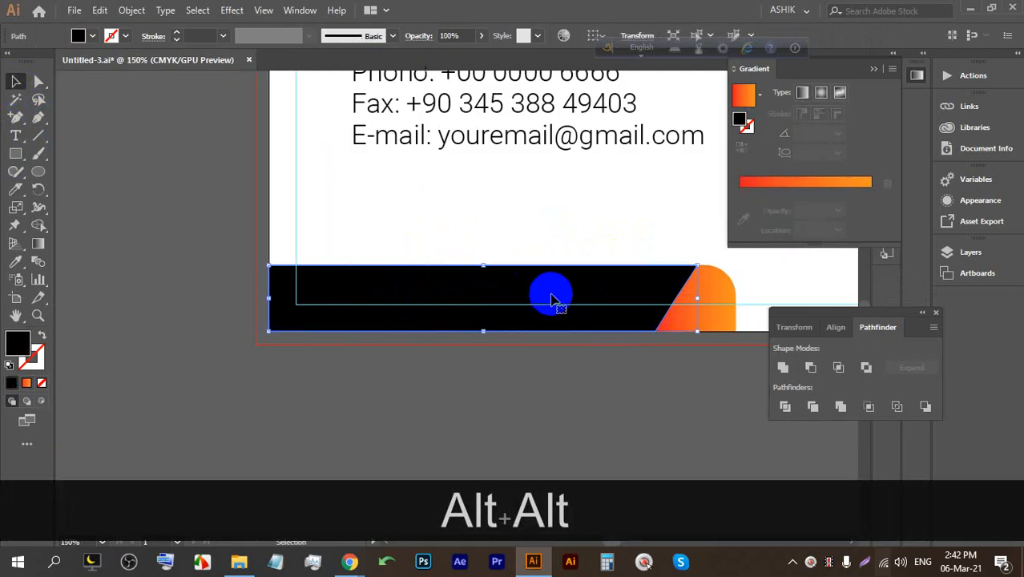
pyautogui.scroll(1, 611, 305)
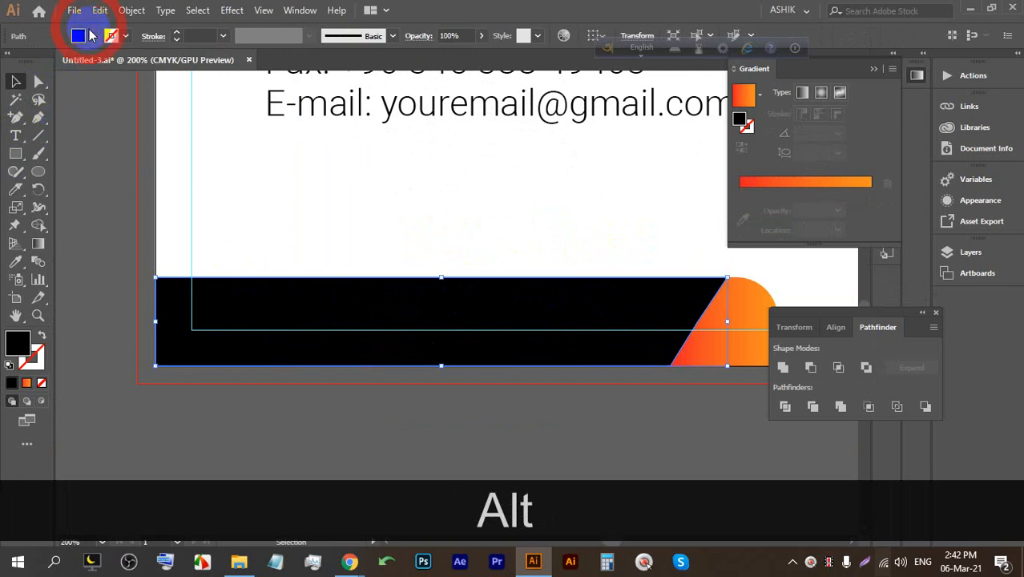
pyautogui.doubleClick(19, 341)
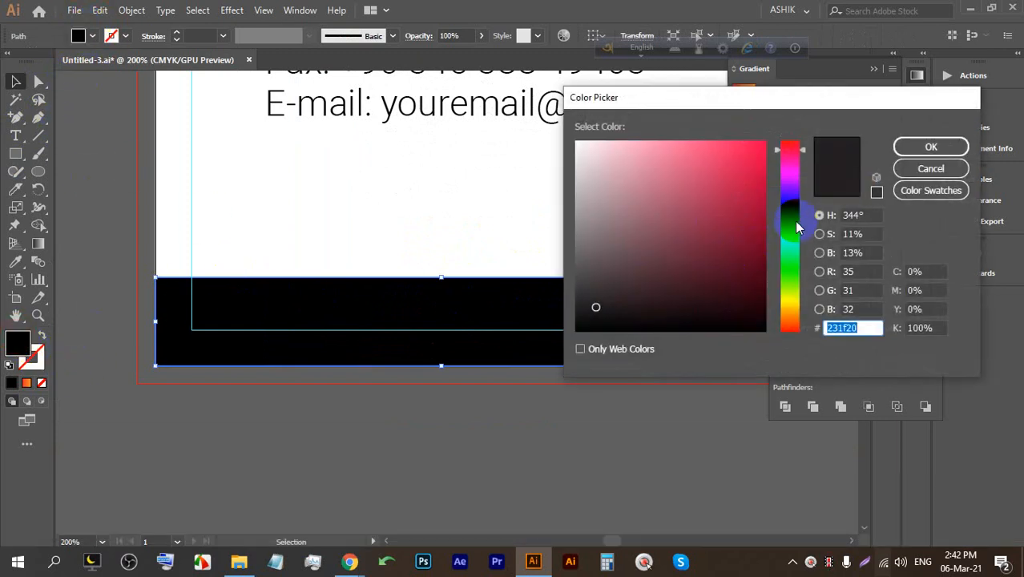
pyautogui.moveTo(796, 221); pyautogui.dragTo(794, 224)
pyautogui.moveTo(746, 268); pyautogui.dragTo(739, 286)
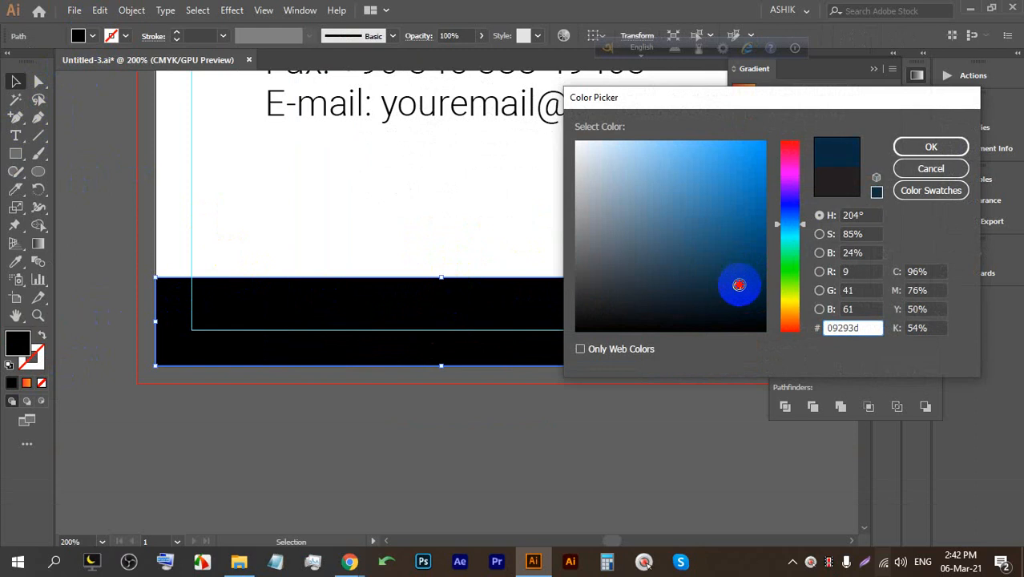
pyautogui.click(930, 146)
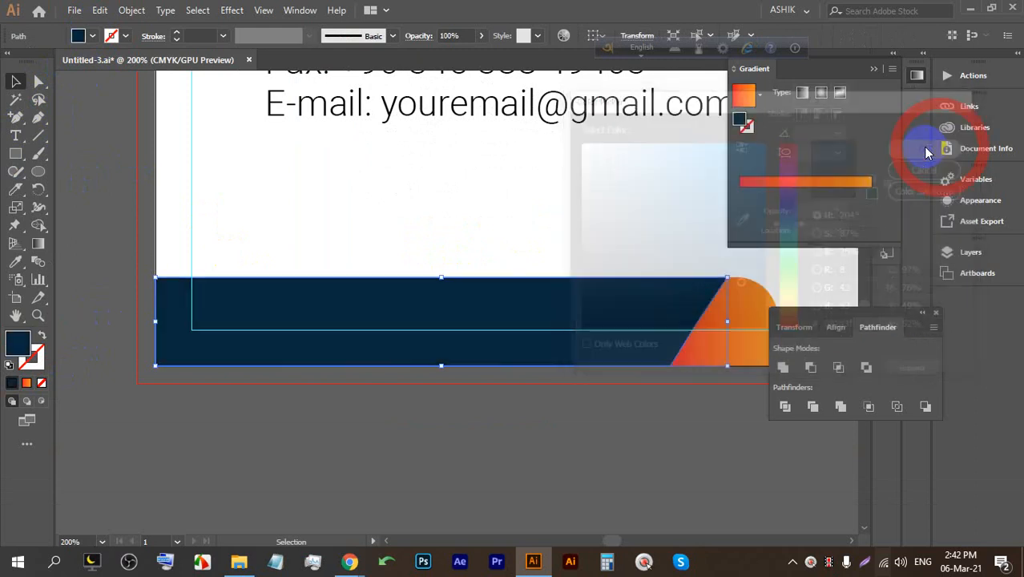
pyautogui.click(378, 206)
pyautogui.scroll(-3, 361, 224)
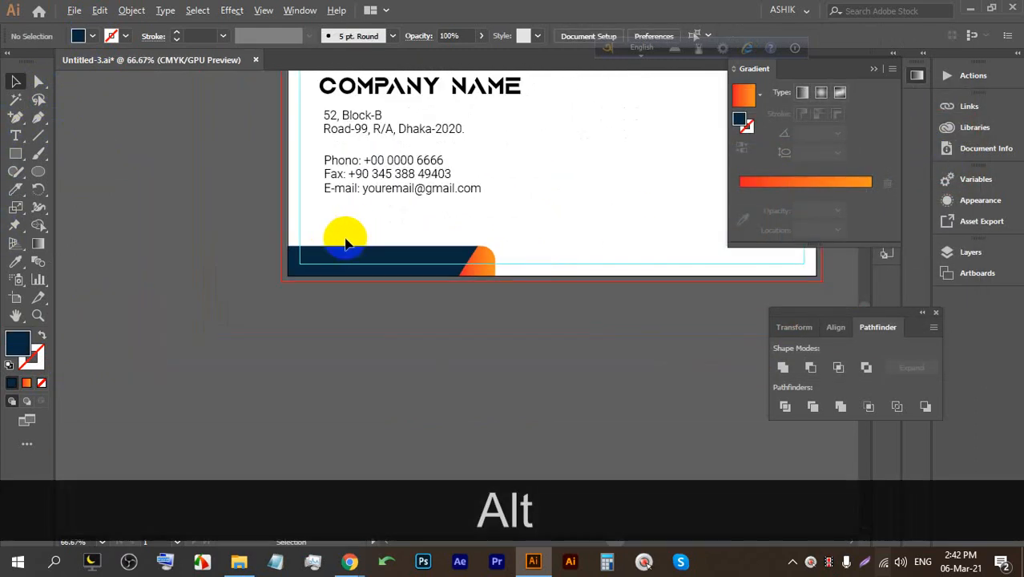
pyautogui.scroll(3, 385, 304)
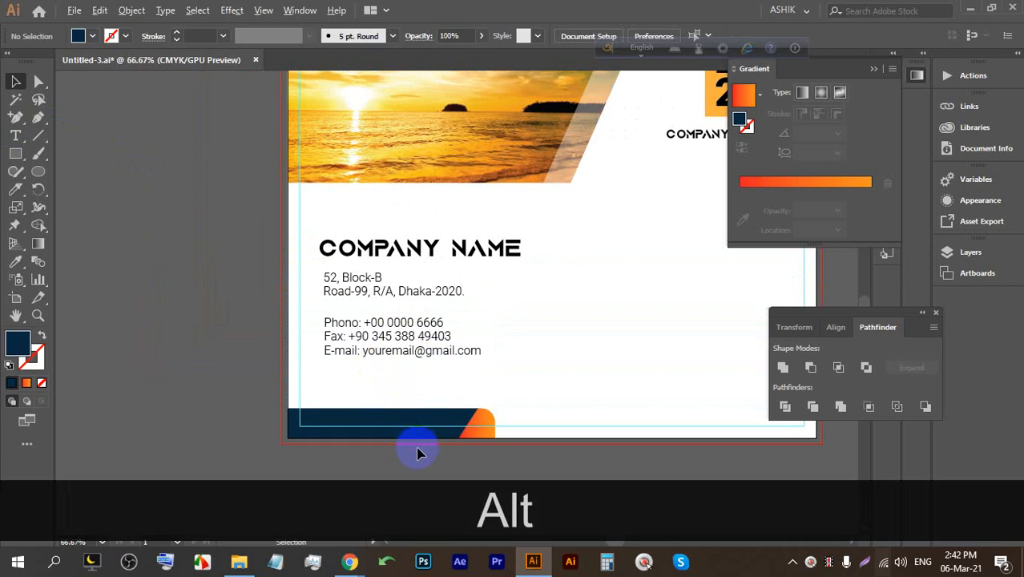
pyautogui.scroll(3, 417, 455)
pyautogui.moveTo(418, 452); pyautogui.dragTo(407, 325)
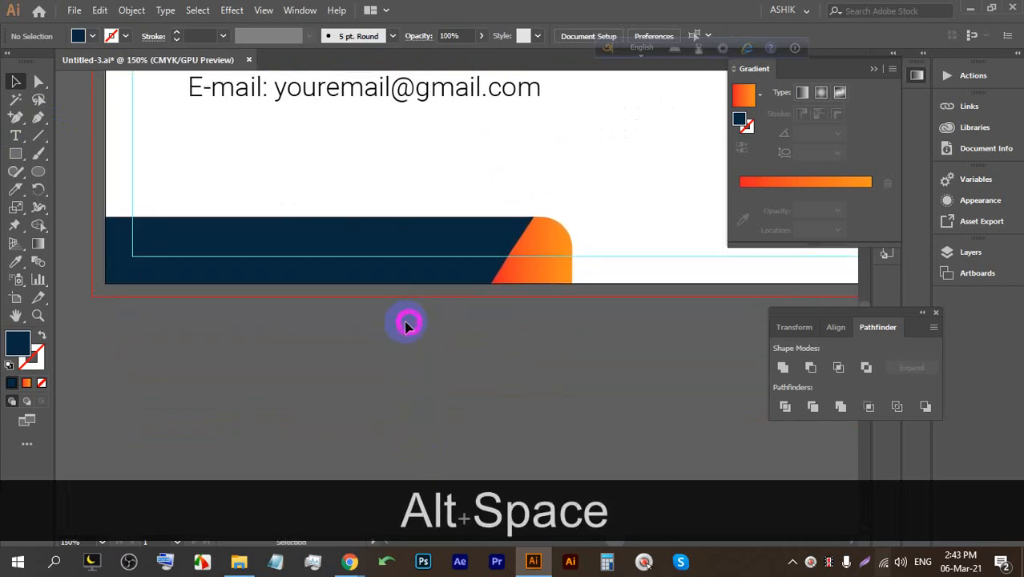
pyautogui.scroll(1, 226, 267)
pyautogui.click(16, 138)
pyautogui.click(225, 157)
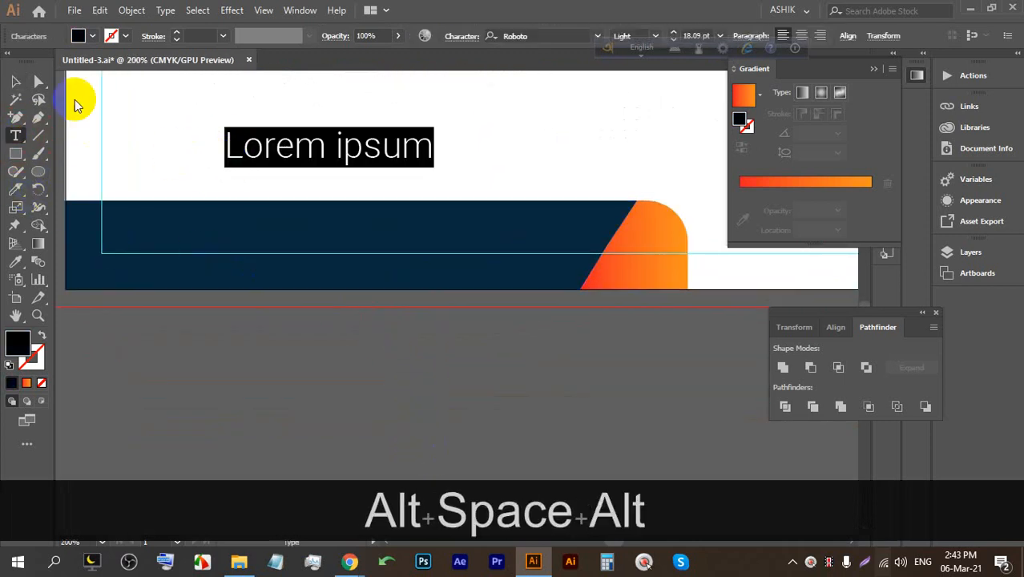
pyautogui.write('SS')
pyautogui.press('BackSpace')
pyautogui.press('BackSpace')
pyautogui.press('BackSpace')
pyautogui.write('WWW')
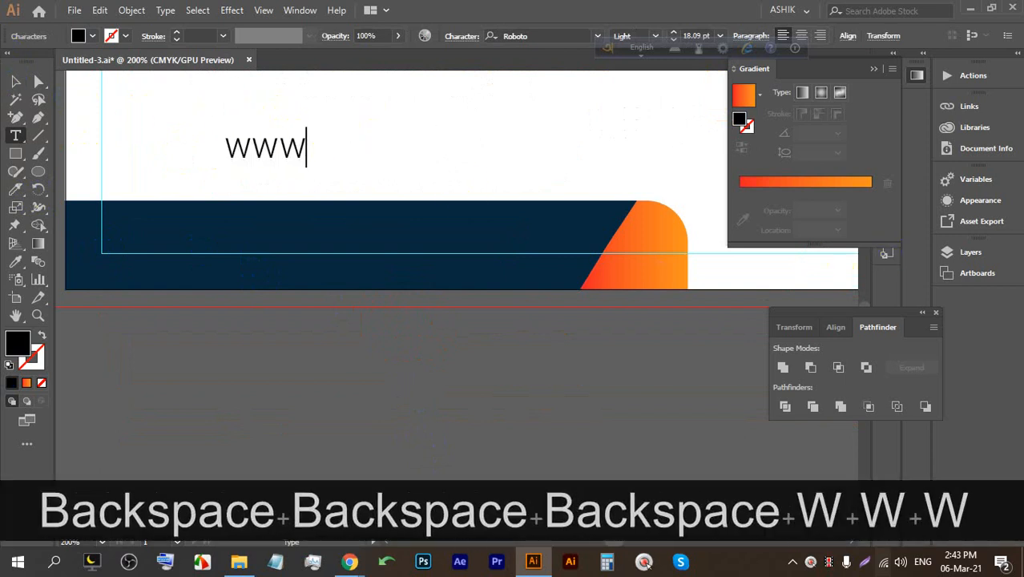
pyautogui.write('.yourwe')
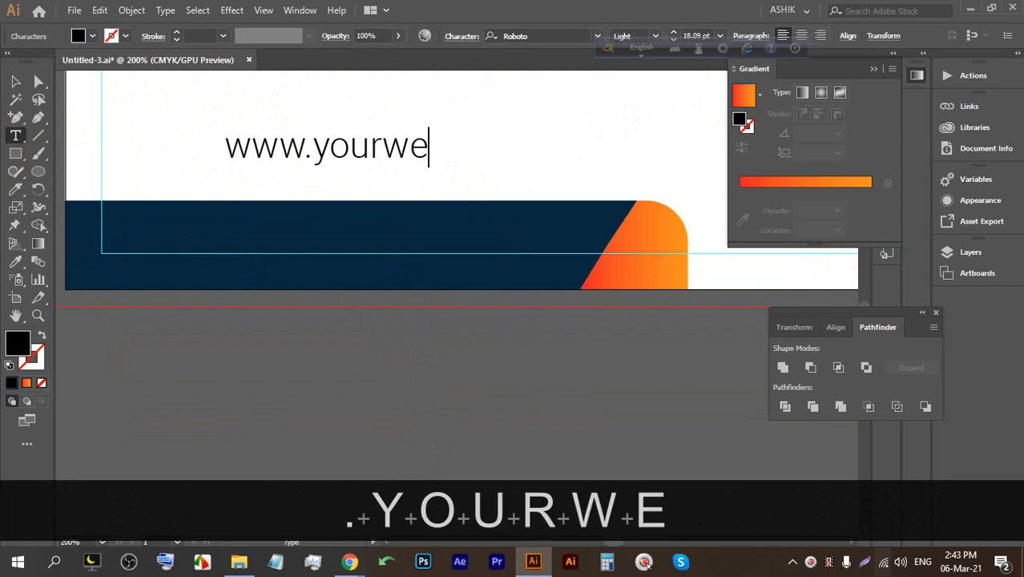
pyautogui.write('b.com')
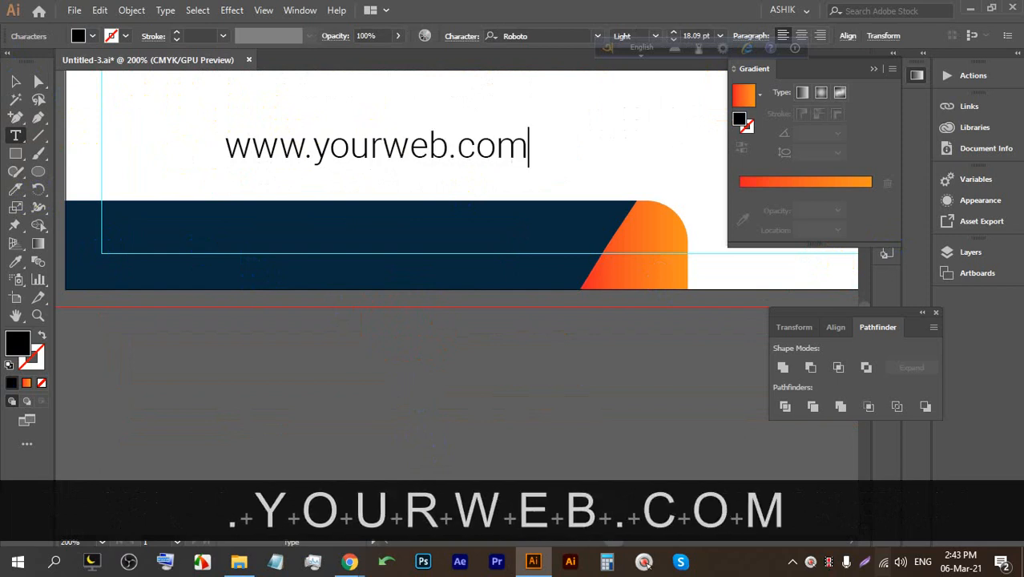
pyautogui.click(16, 81)
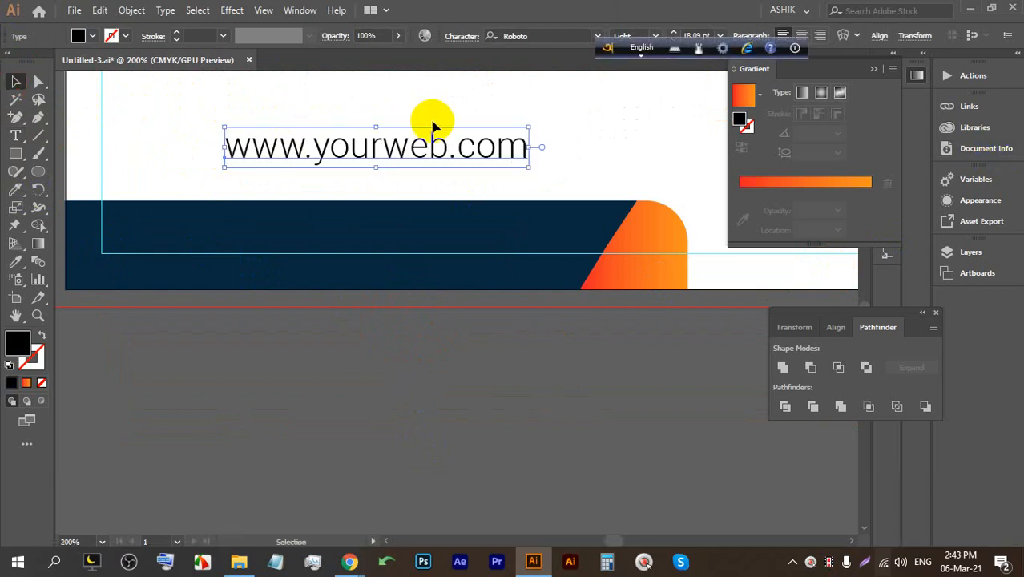
# Set the URL text to Medium weight, move it onto the navy bar and enlarge it.
pyautogui.click(654, 38)
pyautogui.click(640, 151)
pyautogui.moveTo(384, 142); pyautogui.dragTo(326, 229)
pyautogui.moveTo(463, 214); pyautogui.dragTo(544, 201)
pyautogui.moveTo(381, 224)
pyautogui.mouseDown()
pyautogui.moveTo(373, 228)
pyautogui.moveTo(385, 238)
pyautogui.mouseUp()
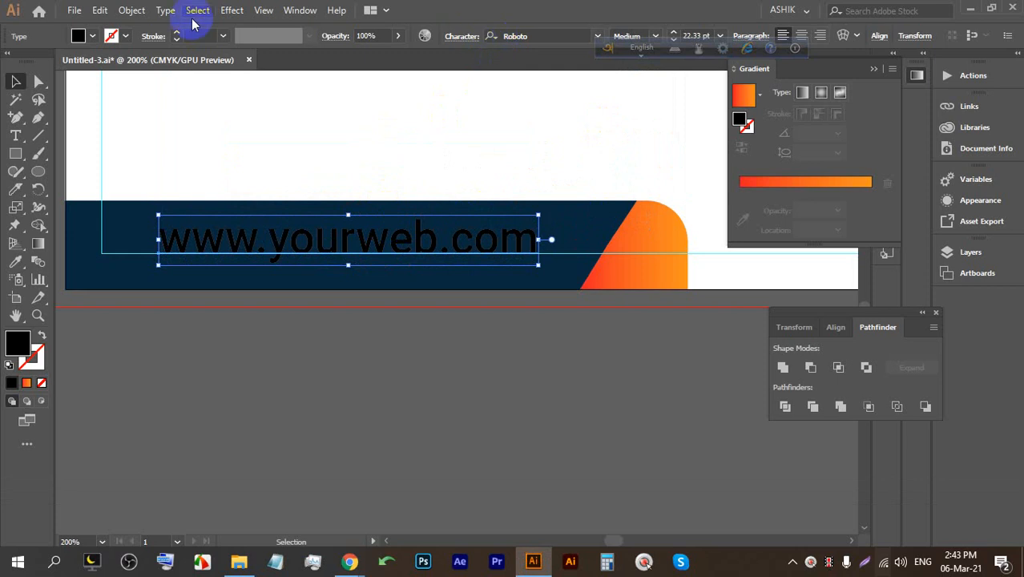
# Fill the URL text white and nudge it into place on the bar.
pyautogui.click(93, 36)
pyautogui.click(27, 62)
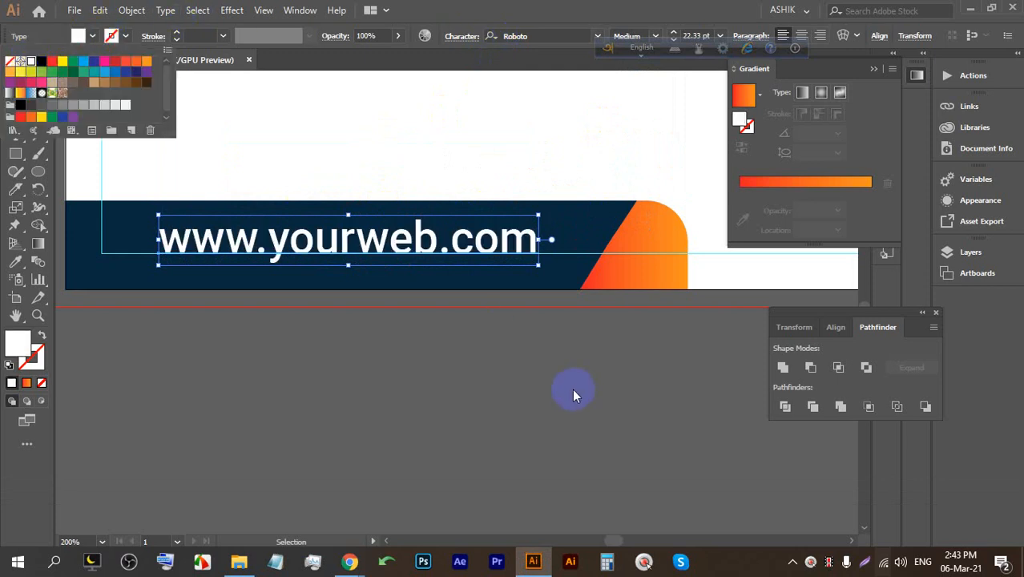
pyautogui.click(508, 354)
pyautogui.keyDown('alt'); pyautogui.scroll(-2, 412, 286); pyautogui.keyUp('alt')
pyautogui.keyDown('alt'); pyautogui.scroll(2, 365, 258); pyautogui.keyUp('alt')
pyautogui.click(385, 249)
pyautogui.moveTo(383, 248); pyautogui.dragTo(385, 248)
# Save the calendar file.
pyautogui.keyDown('alt'); pyautogui.scroll(-1, 389, 247); pyautogui.keyUp('alt')
pyautogui.click(513, 181)
pyautogui.moveTo(597, 181); pyautogui.dragTo(327, 243)
pyautogui.hotkey('ctrl', 's')
pyautogui.hotkey('ctrl', 's')
pyautogui.keyDown('alt'); pyautogui.scroll(-3, 359, 276); pyautogui.keyUp('alt')
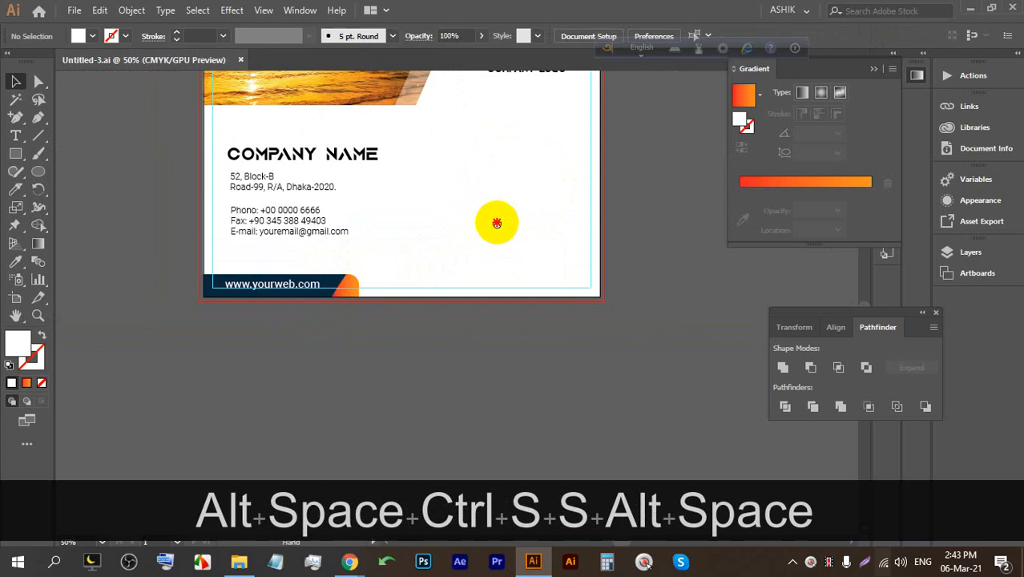
pyautogui.moveTo(496, 219); pyautogui.dragTo(435, 274)
pyautogui.keyDown('alt'); pyautogui.scroll(1, 424, 187); pyautogui.keyUp('alt')
pyautogui.moveTo(425, 187); pyautogui.dragTo(392, 204)
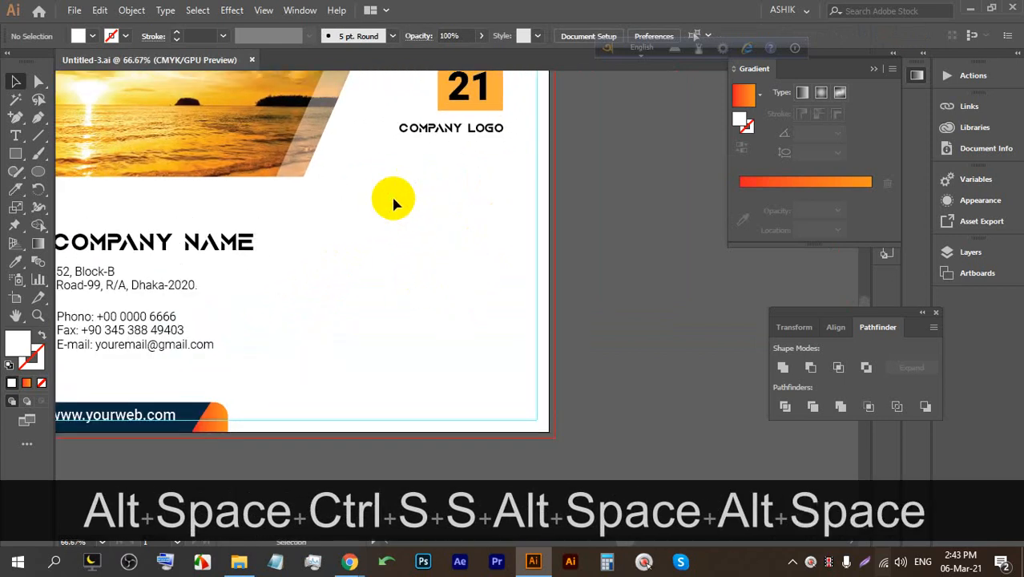
# Place placeholder text below COMPANY LOGO and scale it up.
pyautogui.click(15, 134)
pyautogui.scroll(1, 445, 203)
pyautogui.click(383, 199)
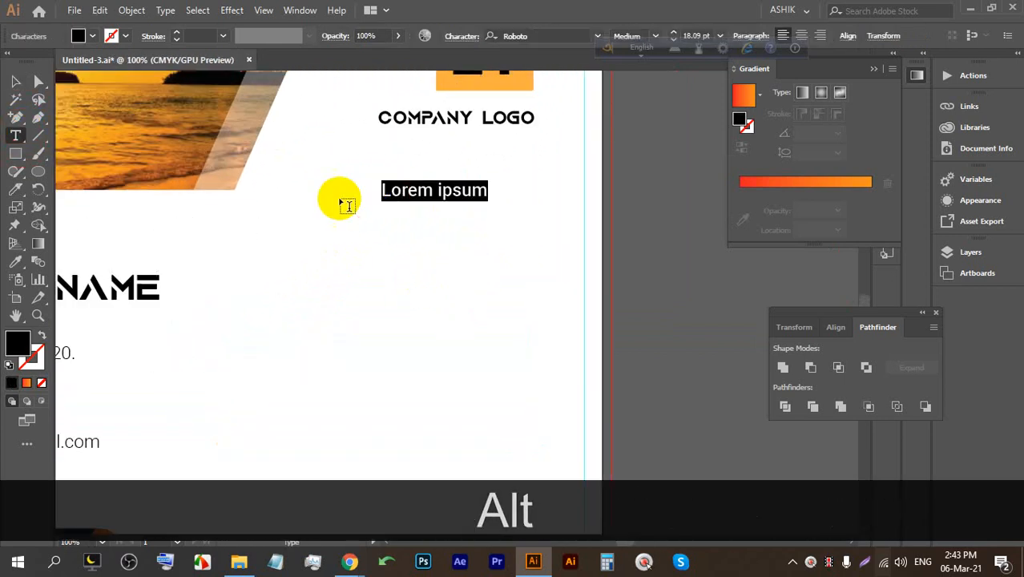
pyautogui.click(12, 80)
pyautogui.moveTo(433, 203); pyautogui.dragTo(423, 222)
# Replace it with 'JANUARY', shrink it to about 45.29 pt, and set it beneath COMPANY LOGO.
pyautogui.doubleClick(425, 218)
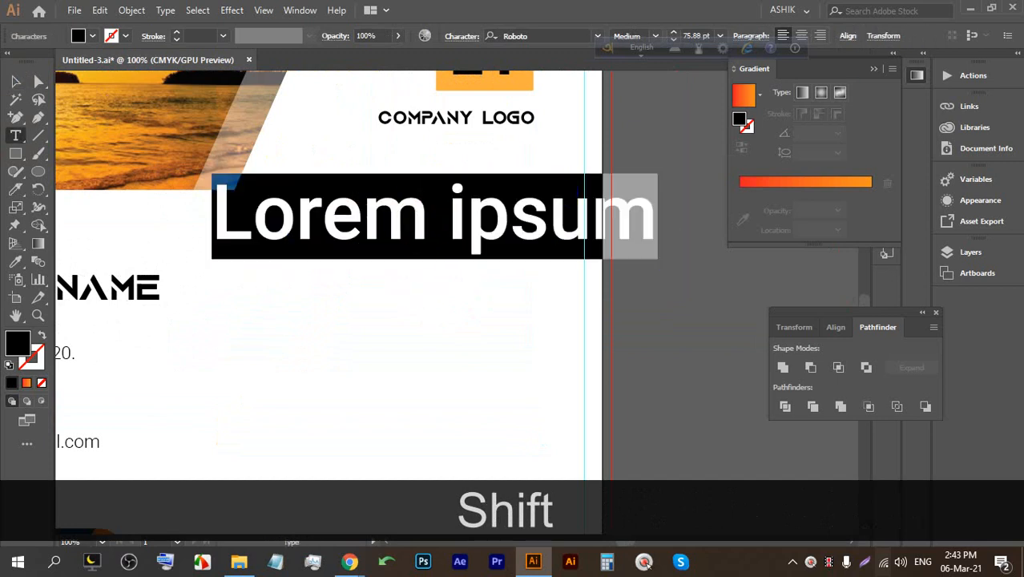
pyautogui.press('capslock')
pyautogui.write('JANU')
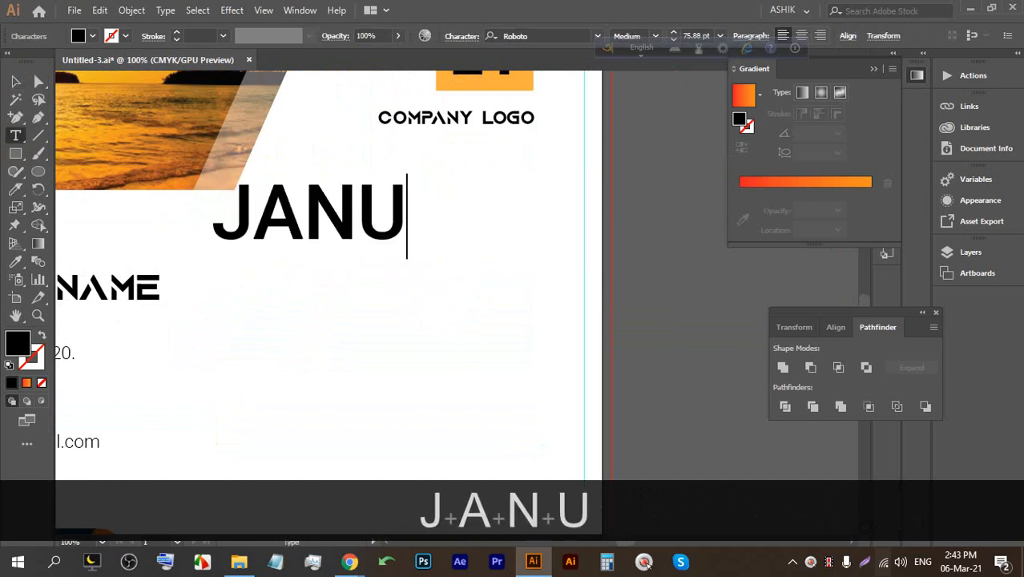
pyautogui.write('ARY')
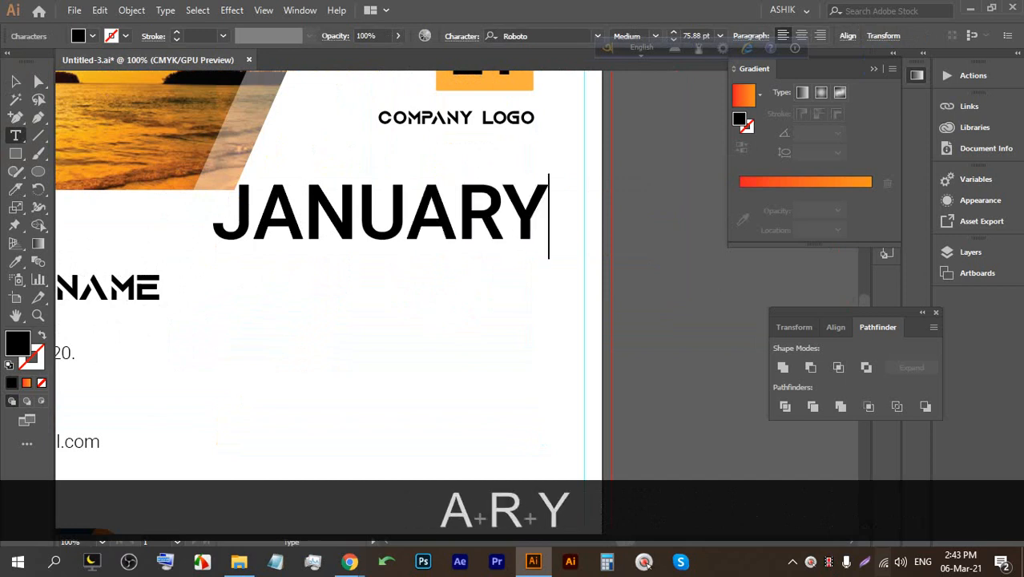
pyautogui.click(15, 81)
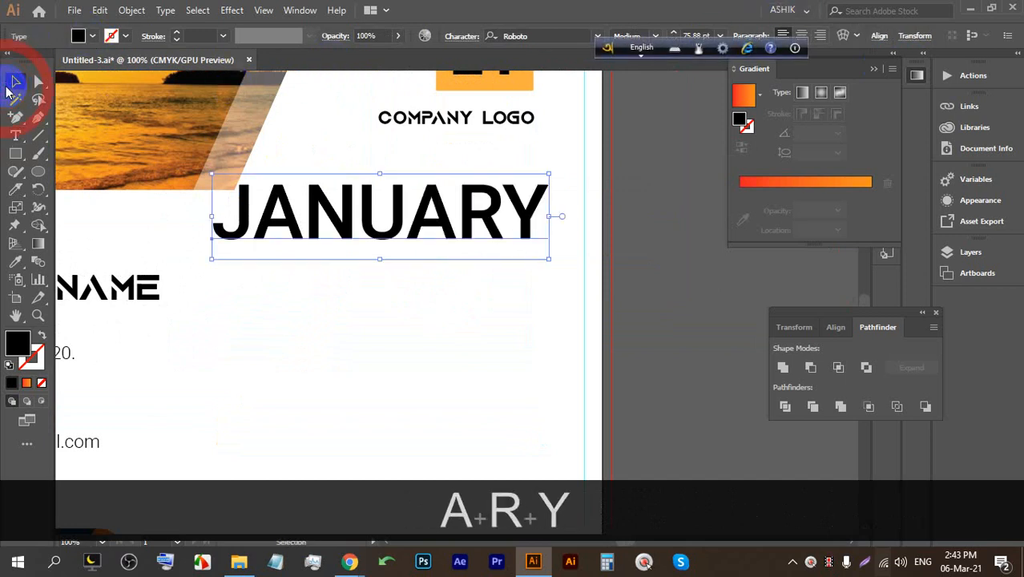
pyautogui.moveTo(380, 173); pyautogui.dragTo(430, 155)
pyautogui.moveTo(431, 176); pyautogui.dragTo(438, 173)
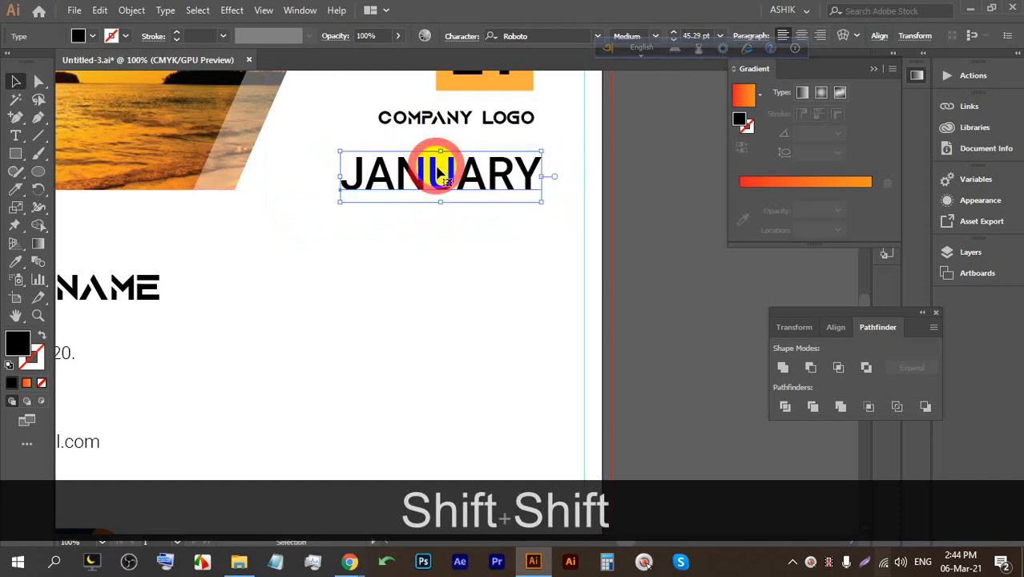
# Draw a thin bar under JANUARY and give it the 2021 block's orange.
pyautogui.click(19, 153)
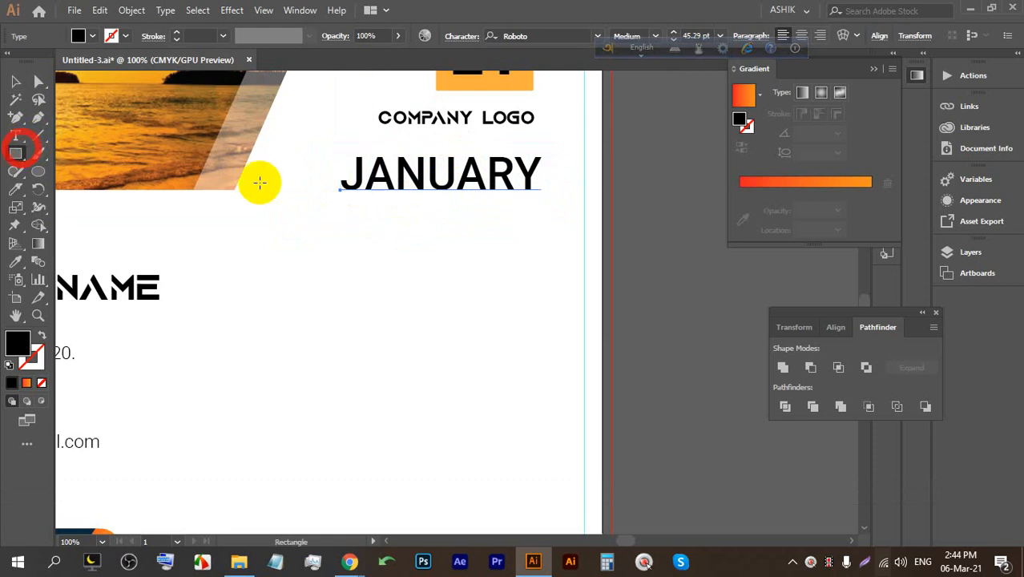
pyautogui.moveTo(311, 198); pyautogui.dragTo(550, 202)
pyautogui.scroll(3, 464, 220)
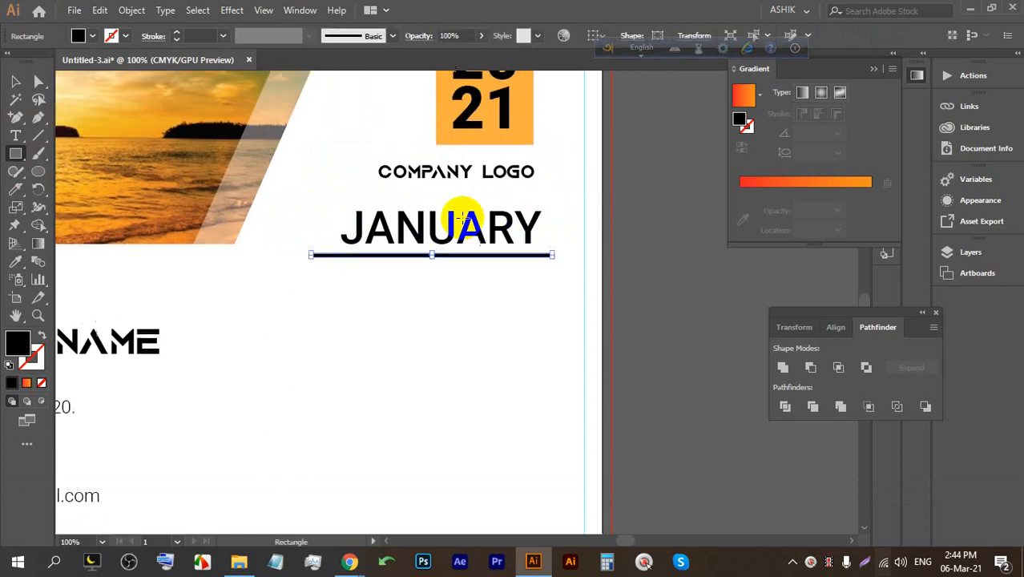
pyautogui.click(14, 267)
pyautogui.click(519, 146)
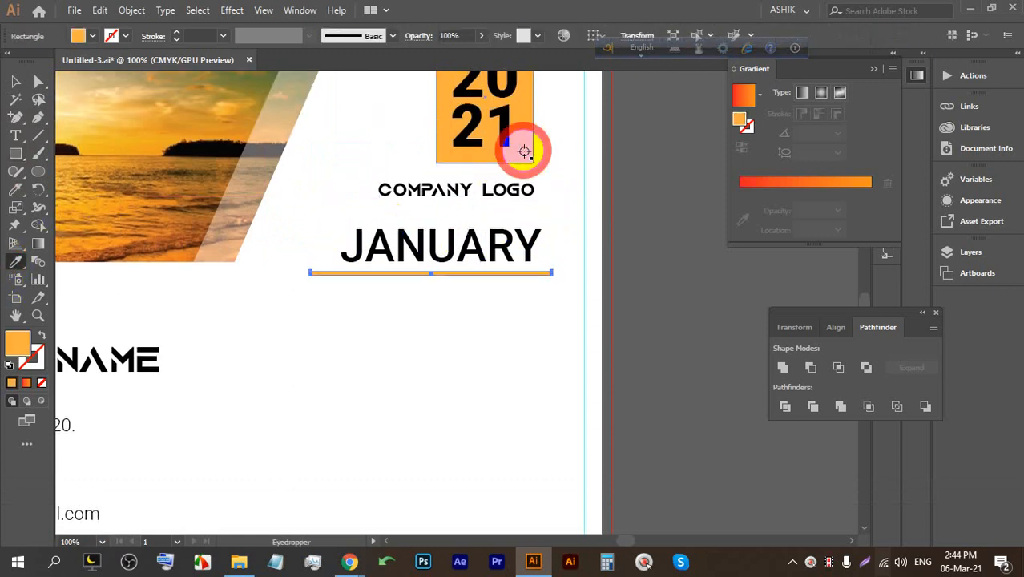
pyautogui.click(18, 81)
pyautogui.click(336, 324)
# Centre JANUARY and the orange bar horizontally, then save the file.
pyautogui.scroll(2, 475, 286)
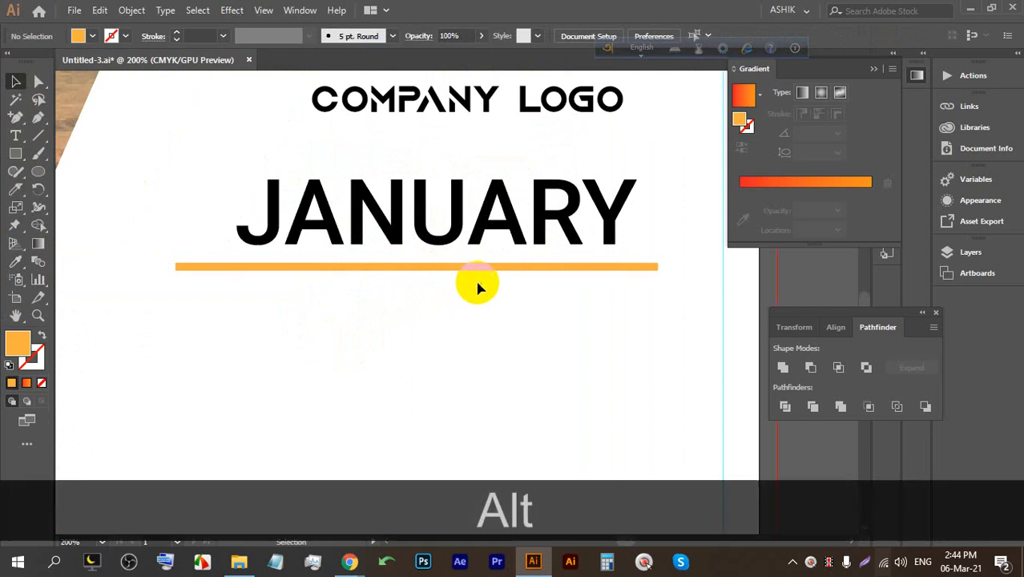
pyautogui.click(542, 232)
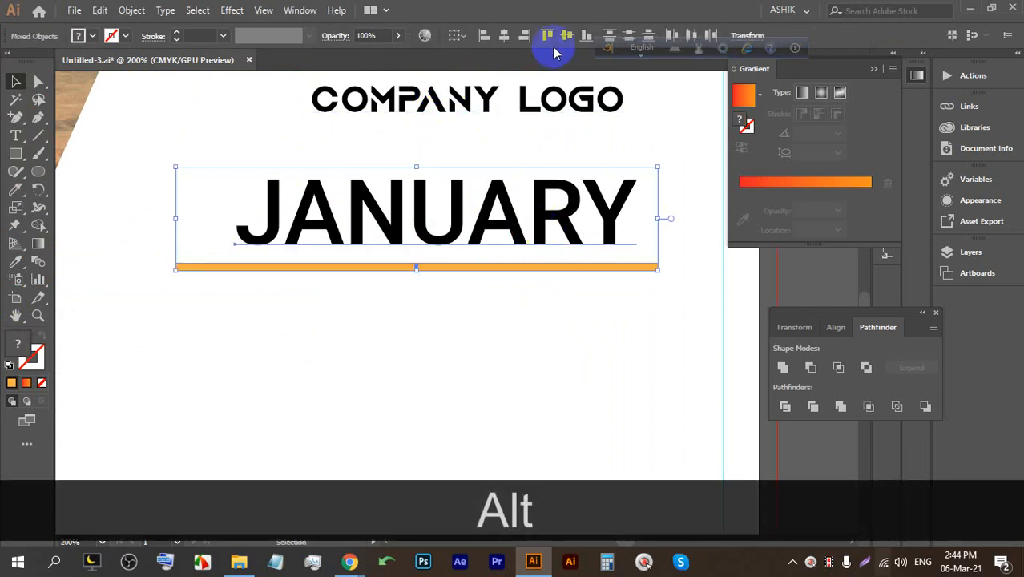
pyautogui.click(504, 37)
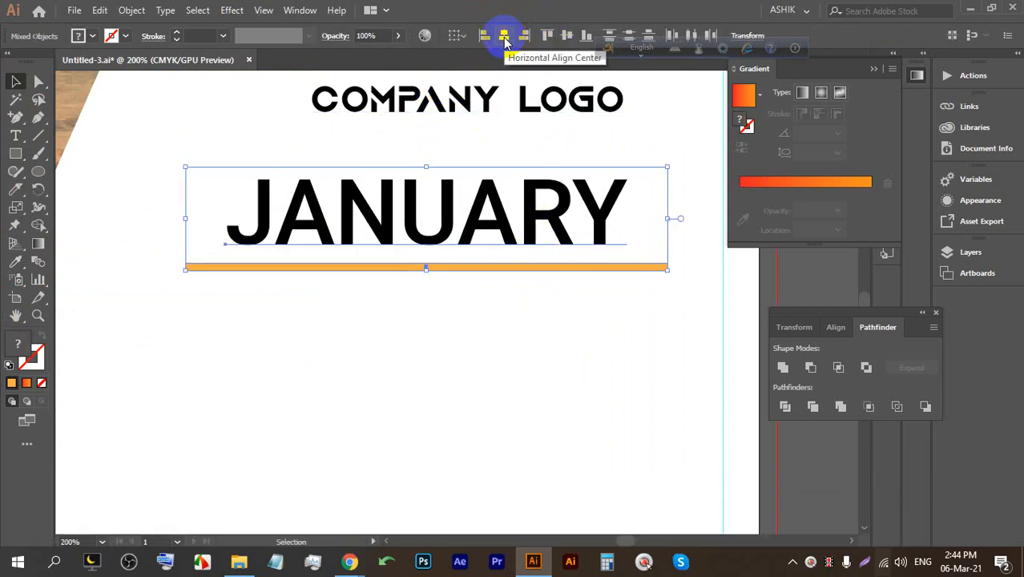
pyautogui.hotkey('ctrl', 's')
pyautogui.hotkey('ctrl', 's')
pyautogui.hotkey('ctrl', 's')
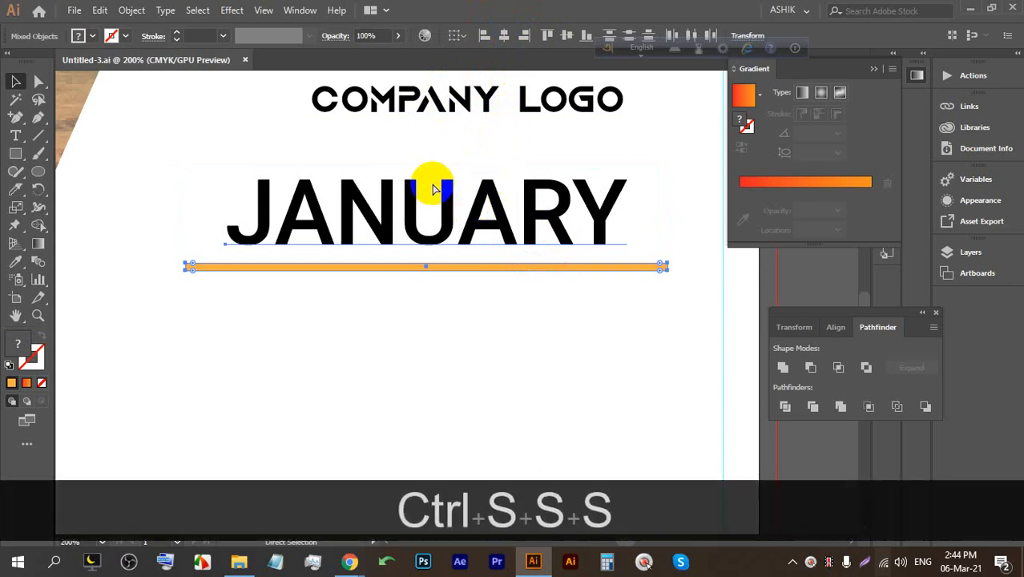
pyautogui.hotkey('ctrl', 's')
pyautogui.click(438, 312)
# Round the orange bar's ends to a 0.03 in corner radius.
pyautogui.scroll(-3, 457, 311)
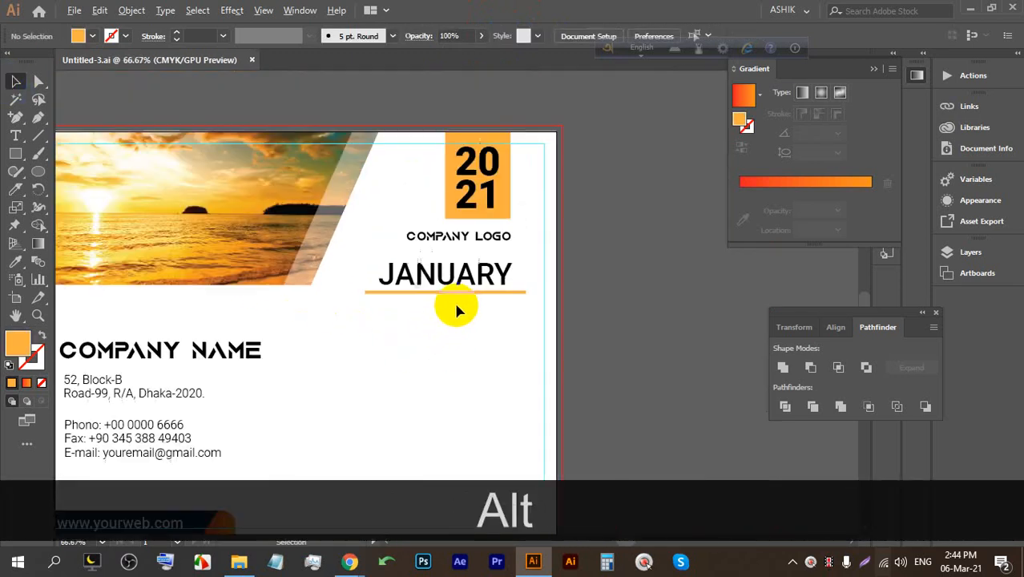
pyautogui.scroll(-1, 457, 311)
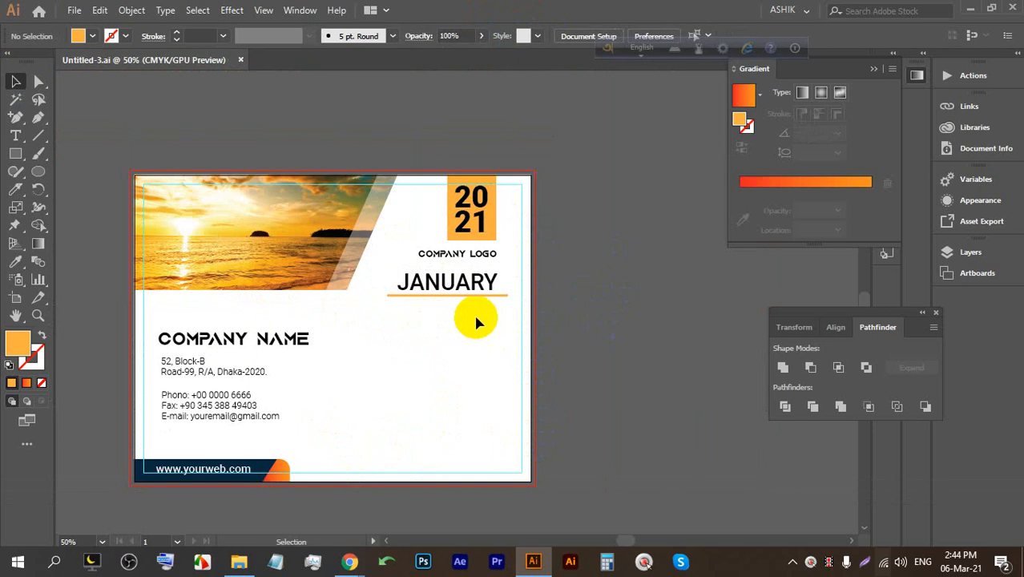
pyautogui.scroll(6, 477, 320)
pyautogui.click(39, 81)
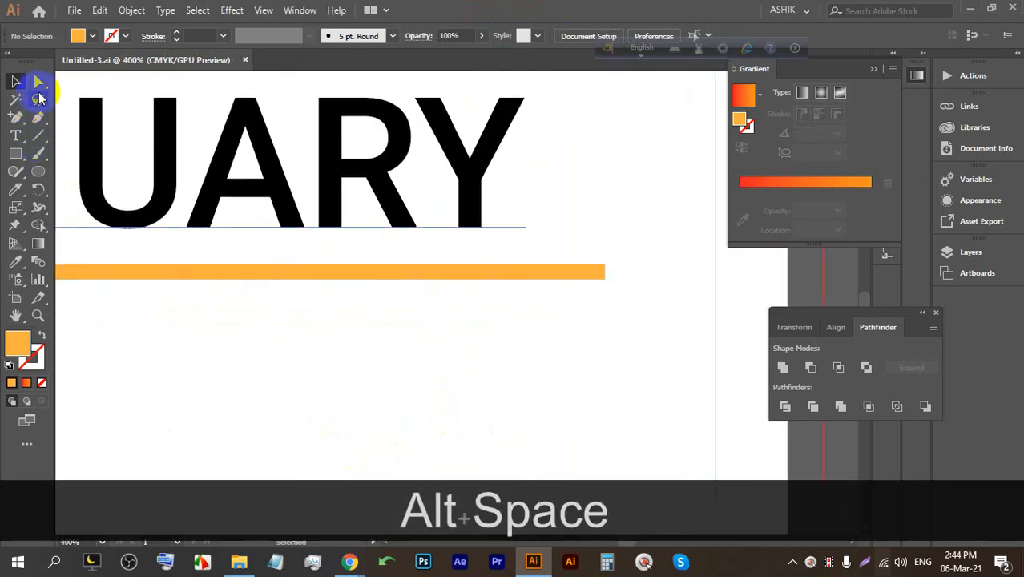
pyautogui.keyDown('alt'); pyautogui.click(589, 275); pyautogui.keyUp('alt')
pyautogui.scroll(3, 593, 279)
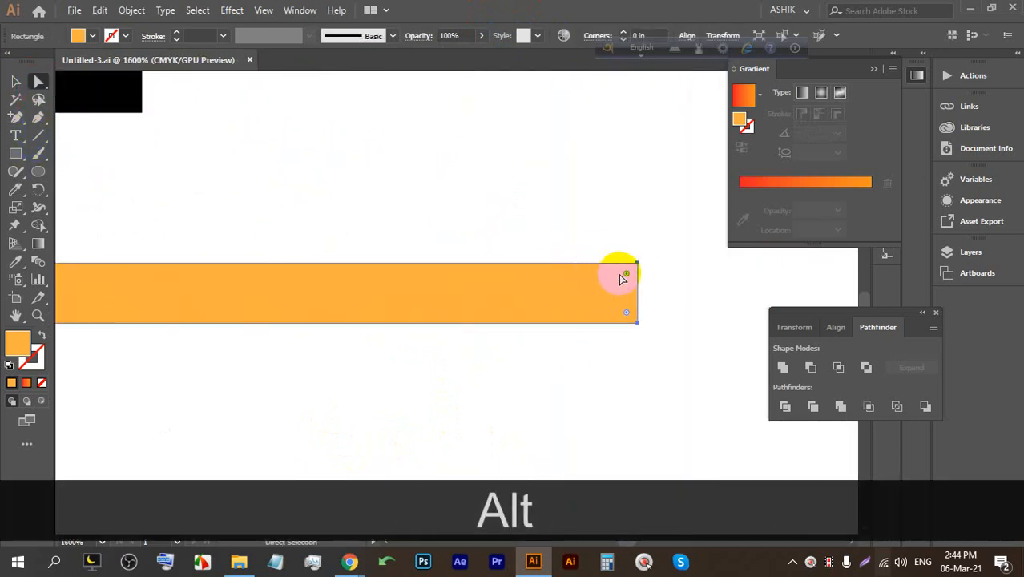
pyautogui.moveTo(625, 273); pyautogui.dragTo(610, 275)
pyautogui.hotkey('ctrl', 'z')
pyautogui.moveTo(627, 277); pyautogui.dragTo(588, 272)
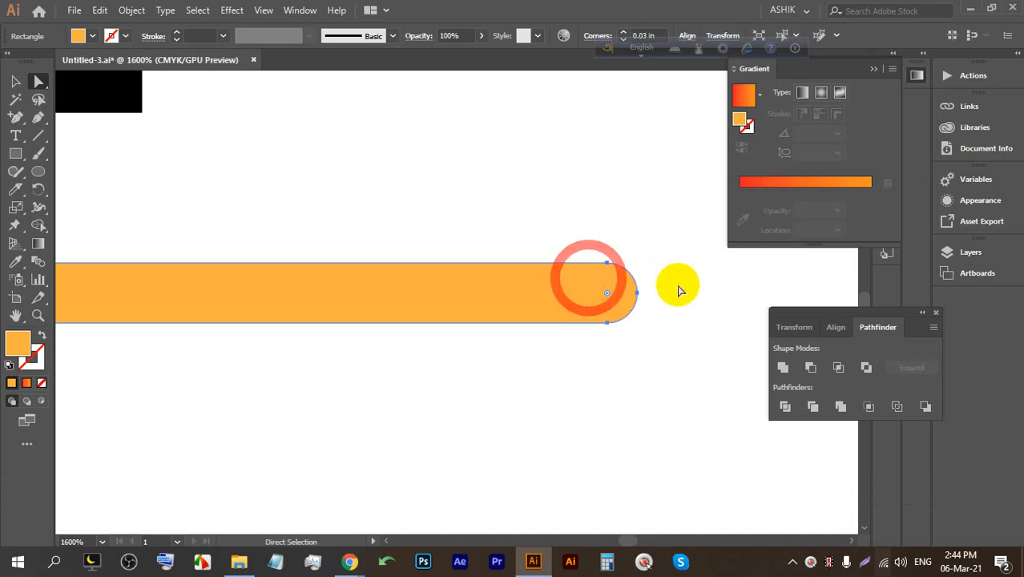
# Save the file with the pill-shaped underline in place.
pyautogui.scroll(-6, 657, 279)
pyautogui.scroll(-1, 625, 293)
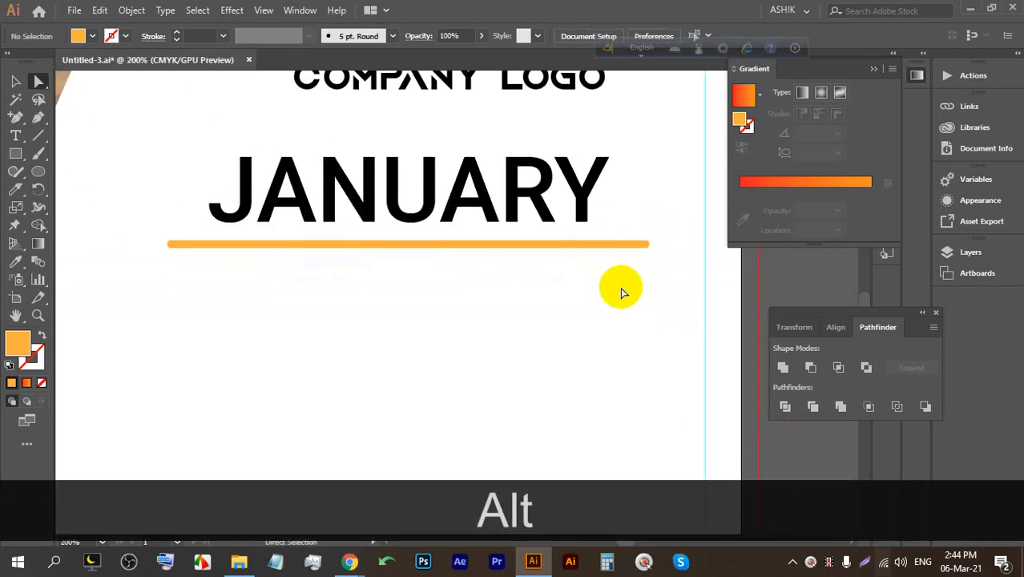
pyautogui.scroll(-2, 618, 286)
pyautogui.scroll(-1, 613, 279)
pyautogui.scroll(-1, 553, 272)
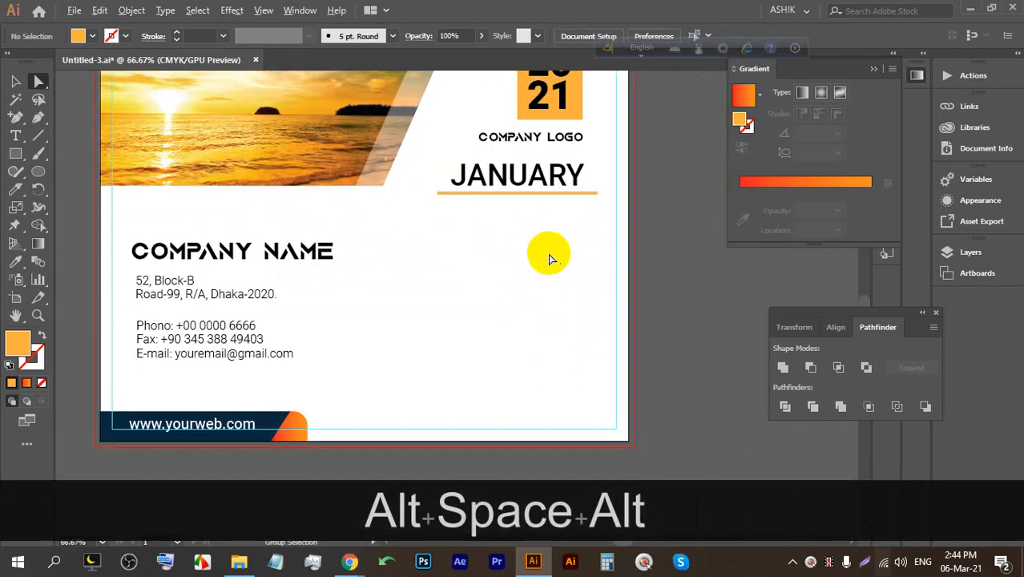
pyautogui.hotkey('ctrl', 's')
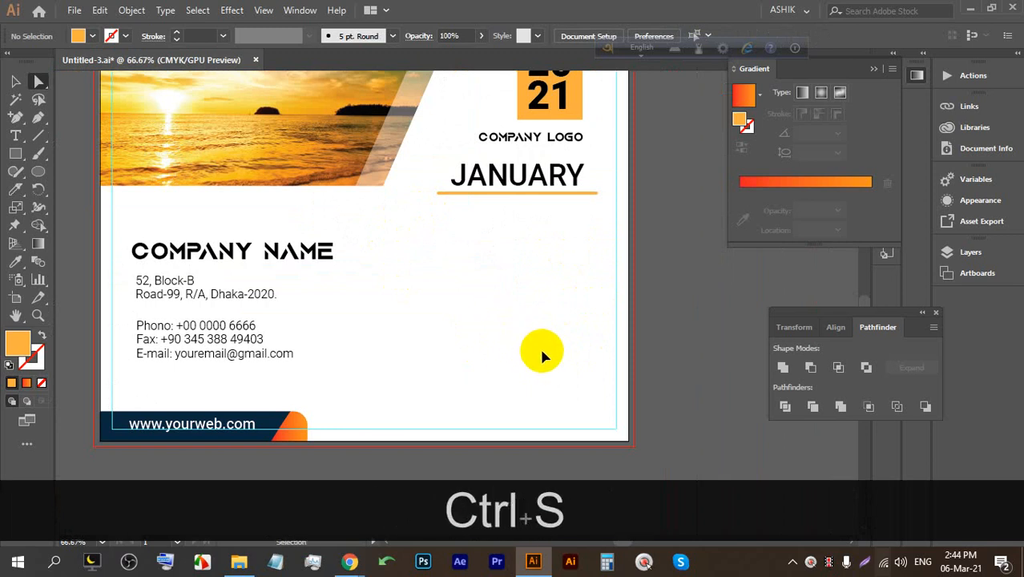
pyautogui.press('space')
pyautogui.moveTo(541, 350); pyautogui.dragTo(503, 323)
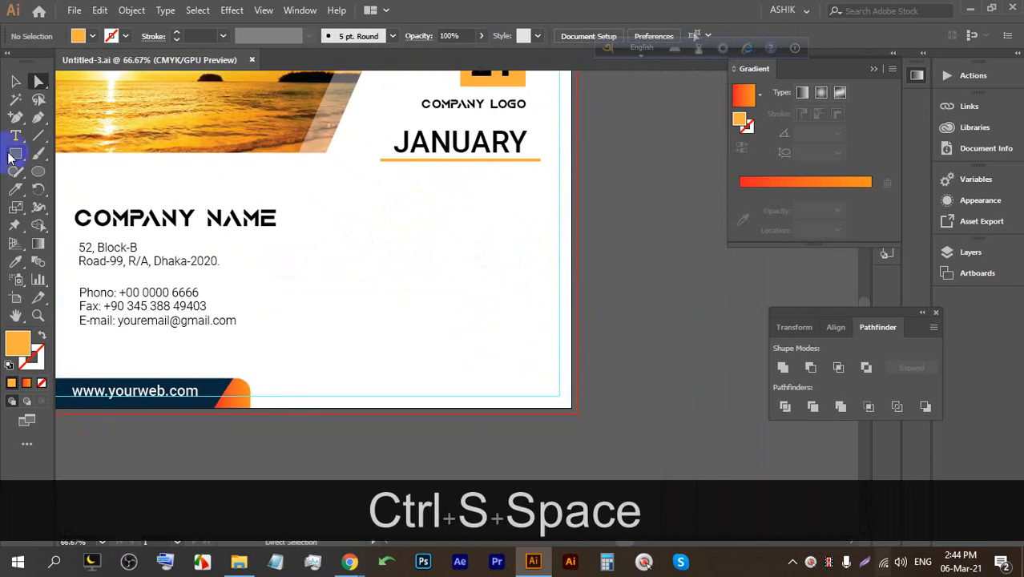
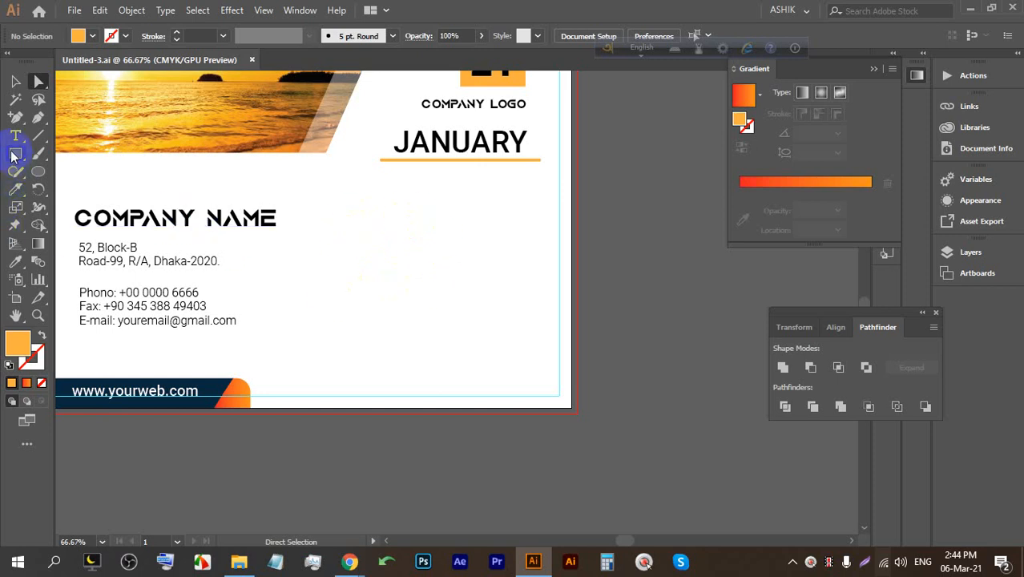
# Switch from the Illustrator desk calendar to the Google Meet window, briefly returning to Illustrator before switching back.
pyautogui.moveTo(353, 557)
pyautogui.click(270, 492)
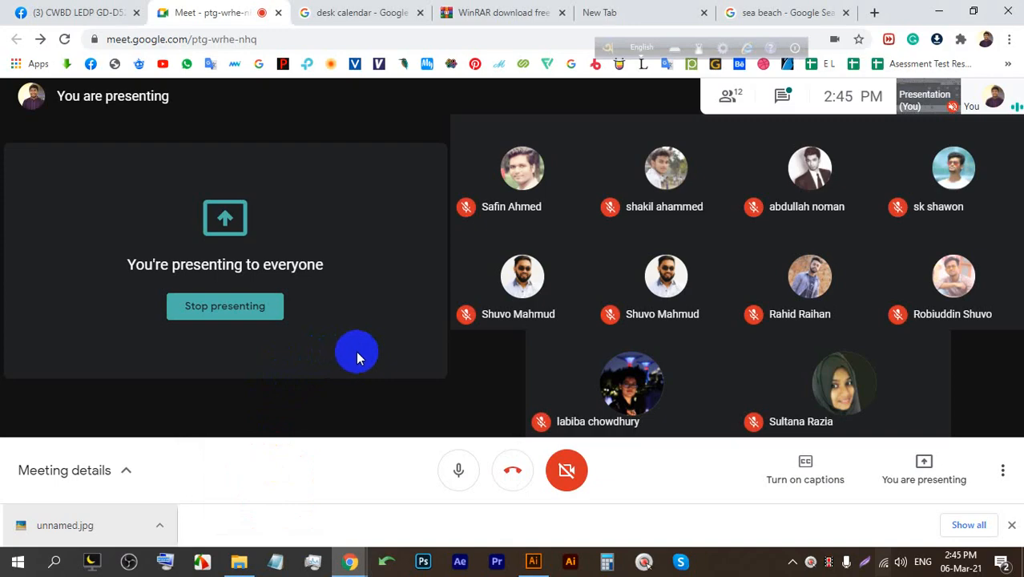
pyautogui.click(533, 563)
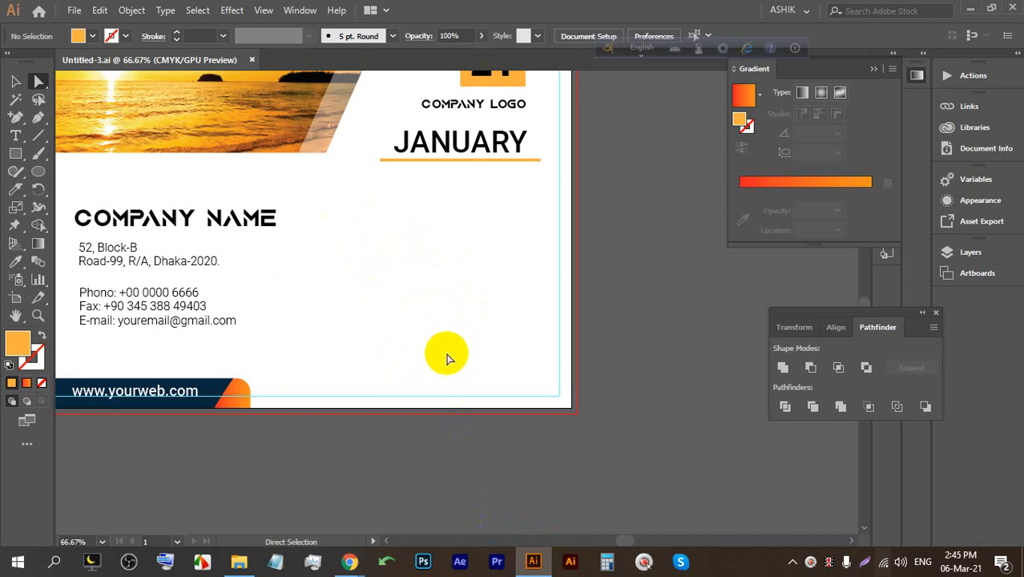
pyautogui.moveTo(343, 549)
pyautogui.click(274, 509)
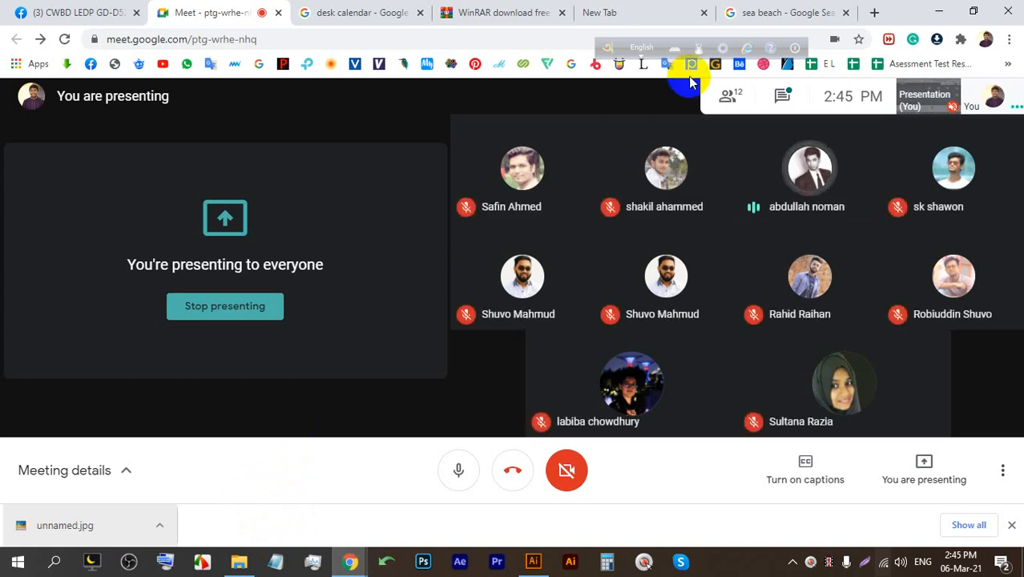
# Browse Google Images desk calendar references, preview the April 2021 design, then return to Illustrator.
pyautogui.click(359, 12)
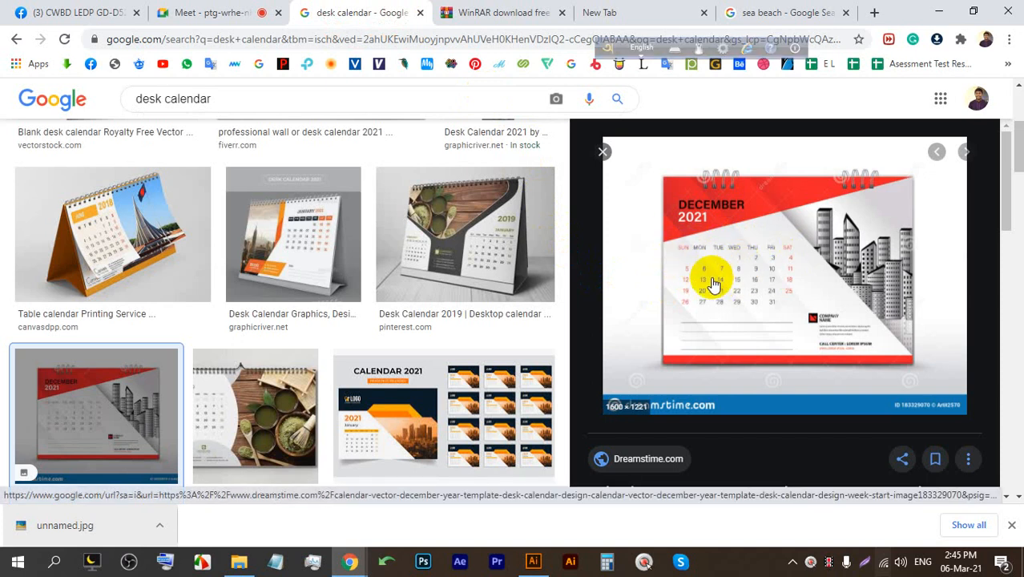
pyautogui.scroll(-5, 754, 281)
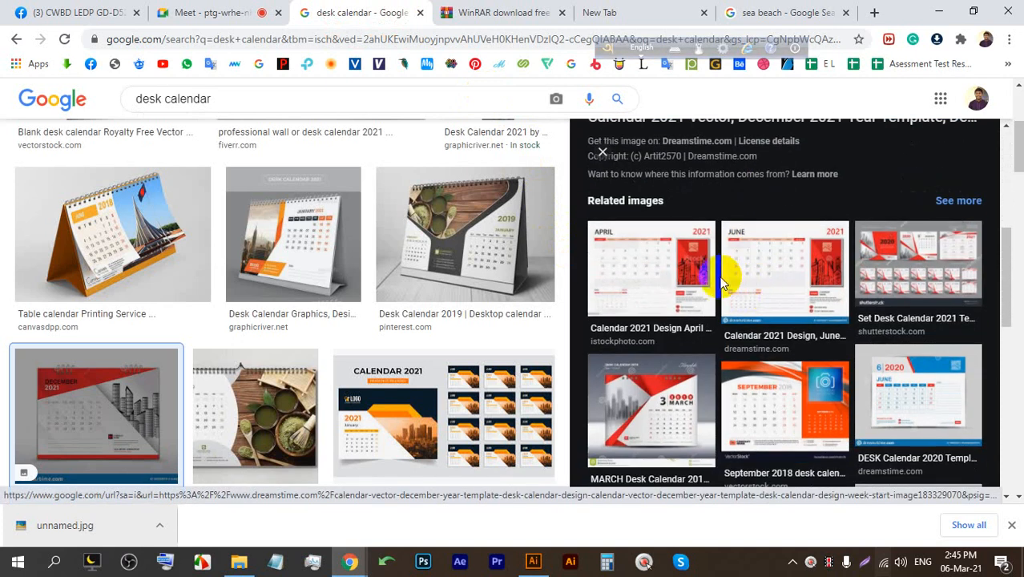
pyautogui.click(679, 264)
pyautogui.scroll(-2, 550, 288)
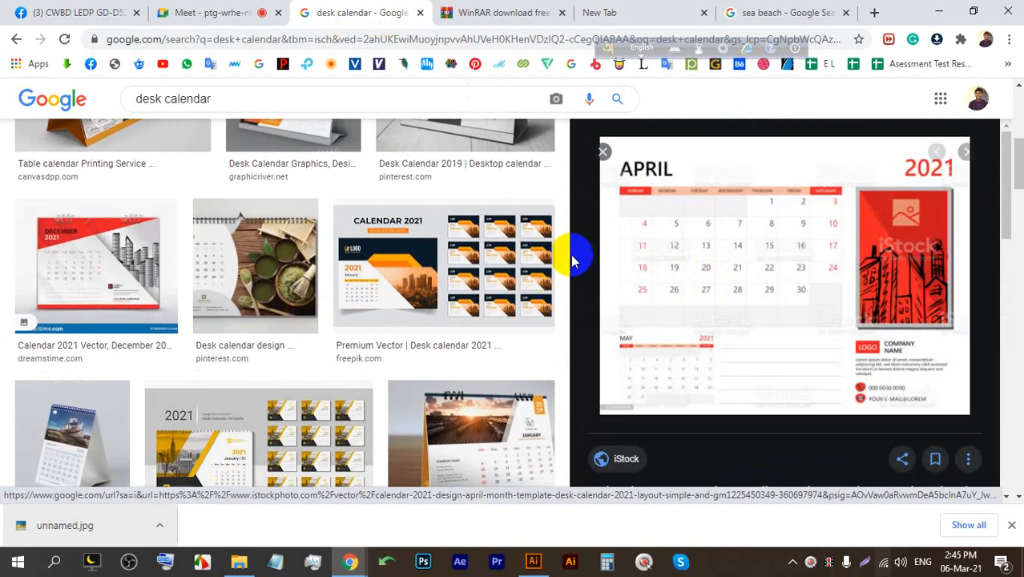
pyautogui.click(206, 12)
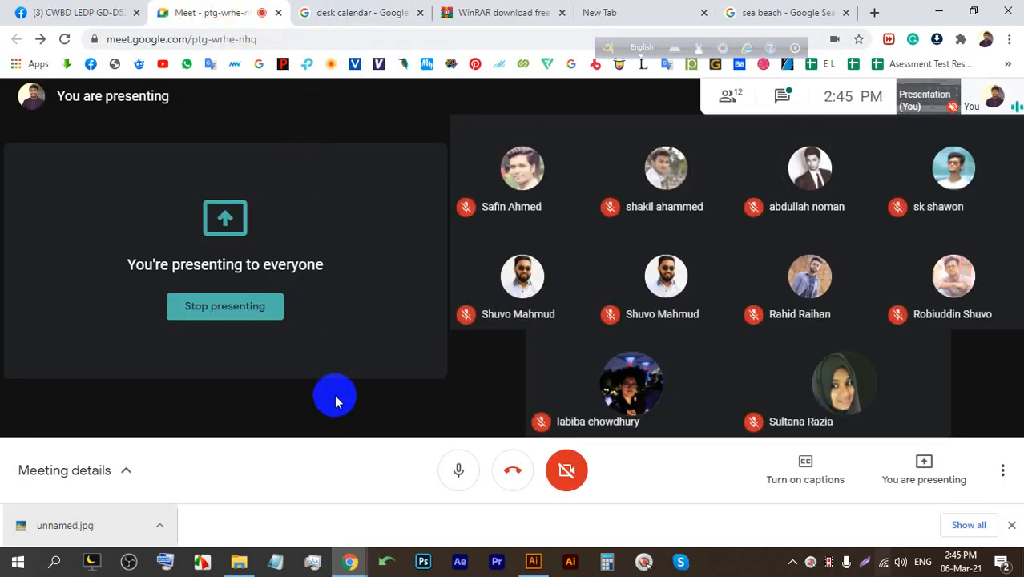
pyautogui.click(535, 560)
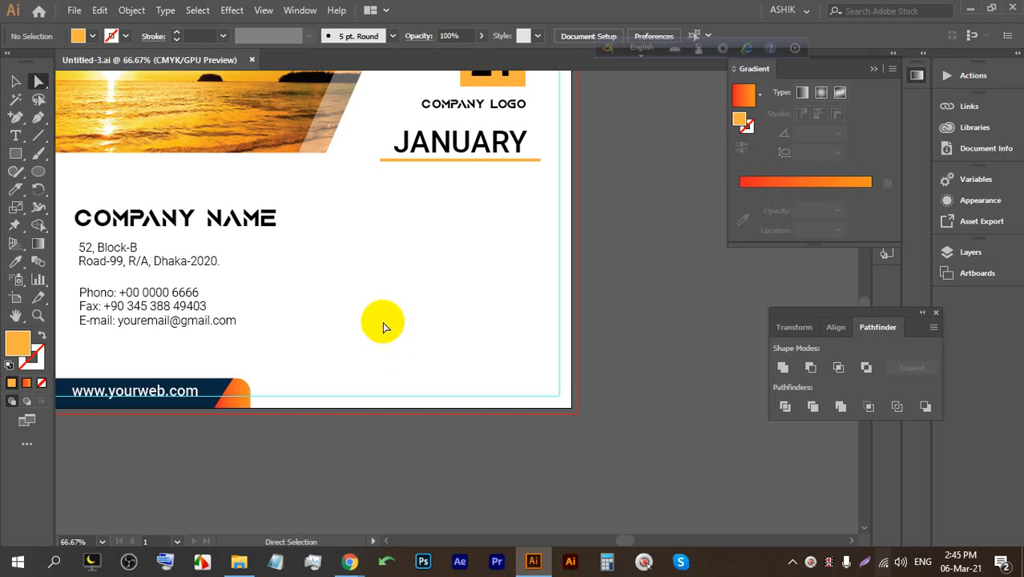
# Lock the existing calendar artwork in place with Ctrl+2.
pyautogui.keyDown('alt'); pyautogui.scroll(-2, 513, 311); pyautogui.keyUp('alt')
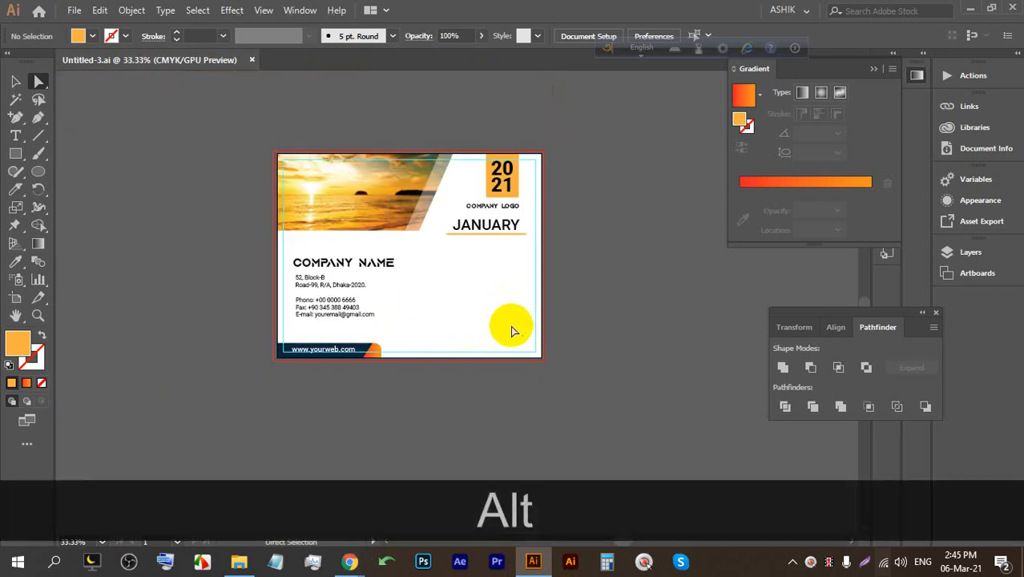
pyautogui.click(15, 80)
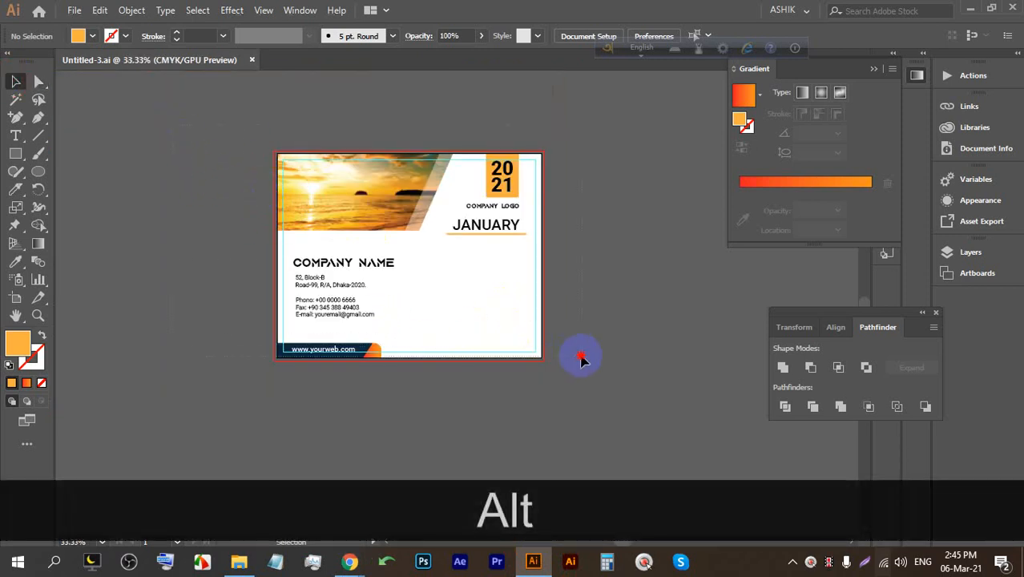
pyautogui.hotkey('ctrl', '2')
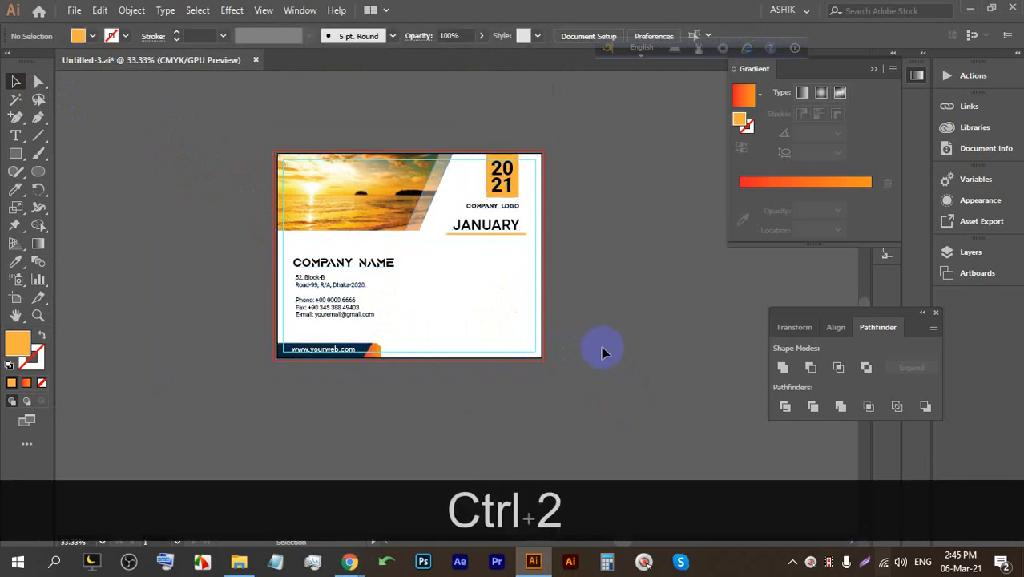
pyautogui.keyDown('alt'); pyautogui.scroll(3, 488, 321); pyautogui.keyUp('alt')
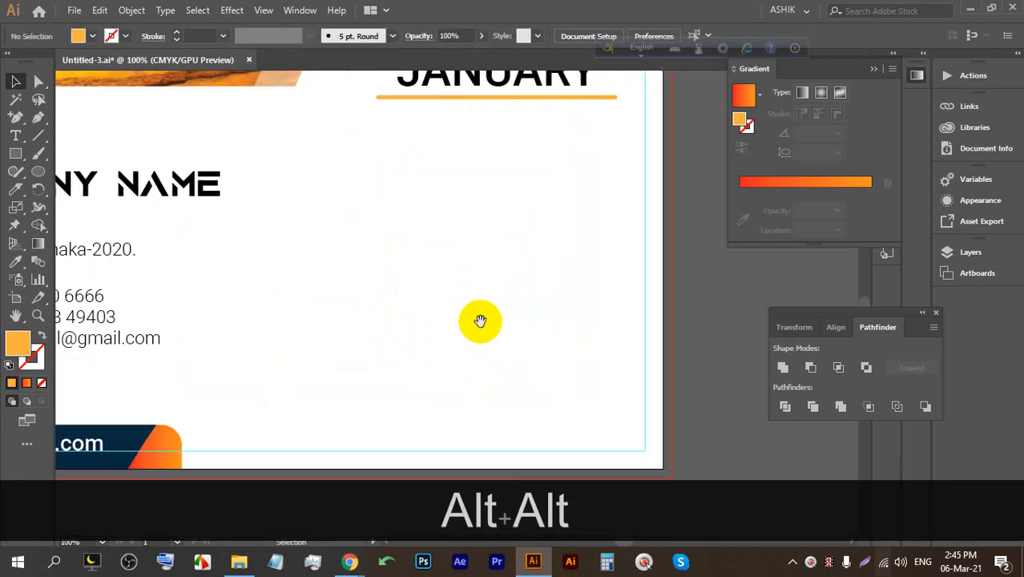
# Draw a small orange rectangle and repeat copies into an evenly spaced row of seven.
pyautogui.moveTo(480, 321); pyautogui.dragTo(447, 287)
pyautogui.click(19, 158)
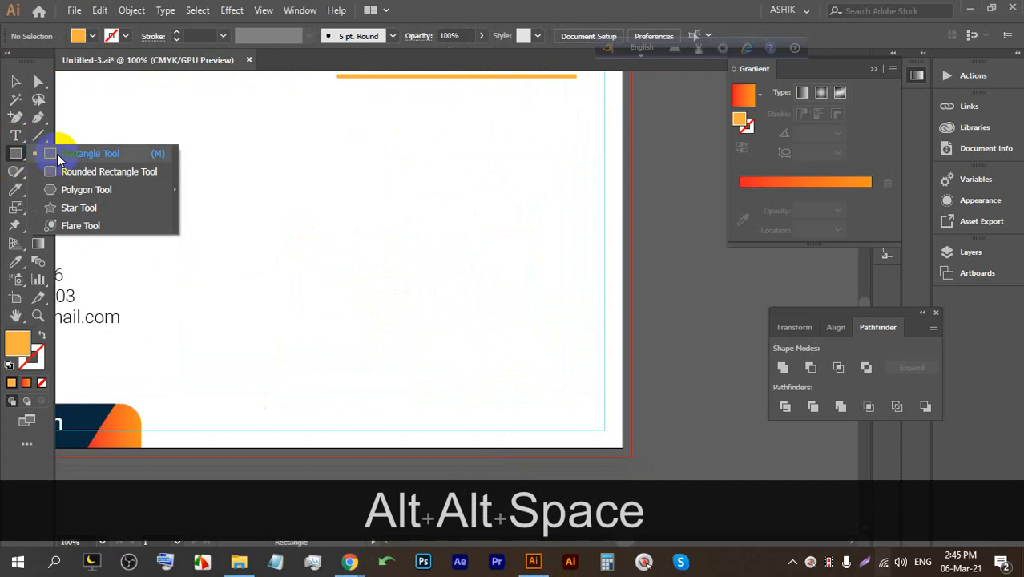
pyautogui.click(60, 158)
pyautogui.scroll(1, 231, 147)
pyautogui.moveTo(207, 146); pyautogui.dragTo(287, 157)
pyautogui.click(11, 83)
pyautogui.hotkey('ctrl', 'd')
pyautogui.hotkey('ctrl', 'd')
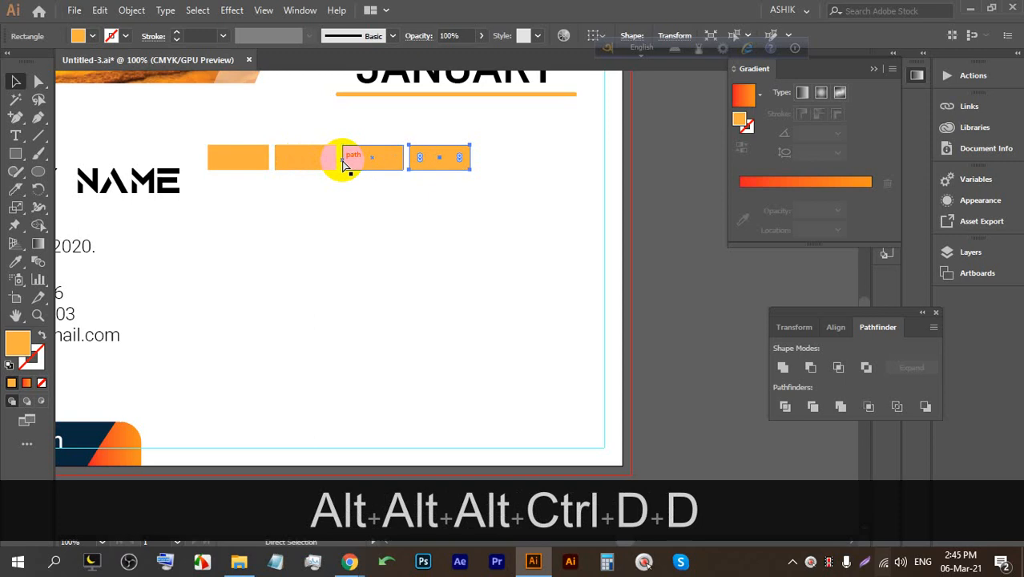
pyautogui.hotkey('ctrl', 'd')
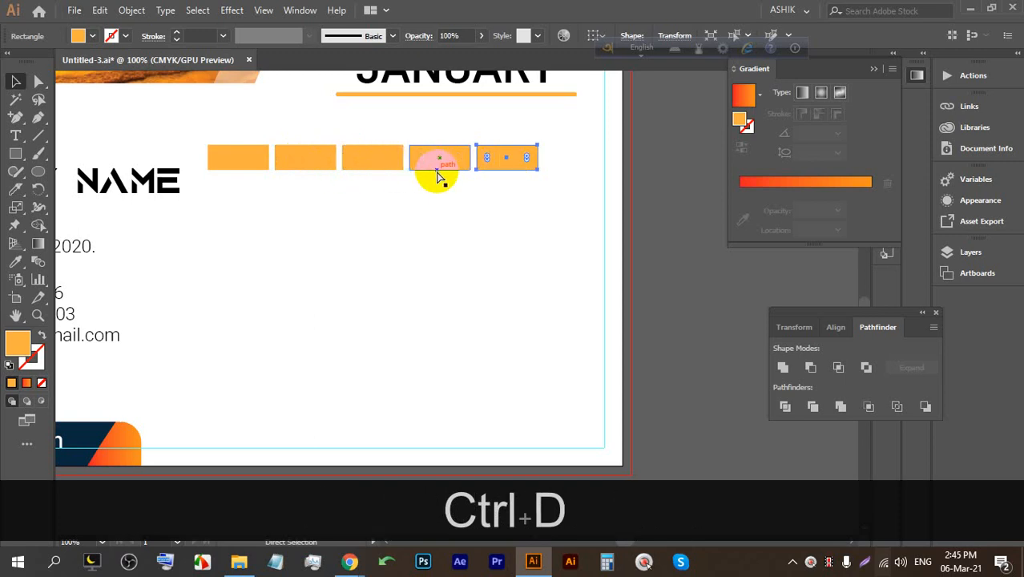
pyautogui.hotkey('ctrl', 'd')
pyautogui.hotkey('ctrl', 'd')
# Narrow the row to fit the page and duplicate it into seven evenly spaced rows.
pyautogui.moveTo(622, 202); pyautogui.dragTo(238, 151)
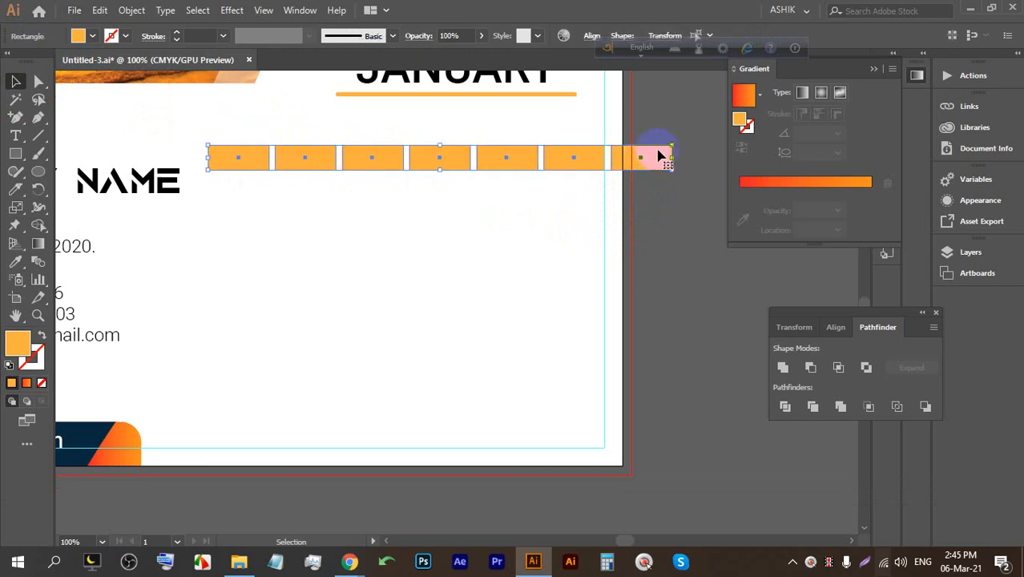
pyautogui.moveTo(670, 148); pyautogui.dragTo(574, 189)
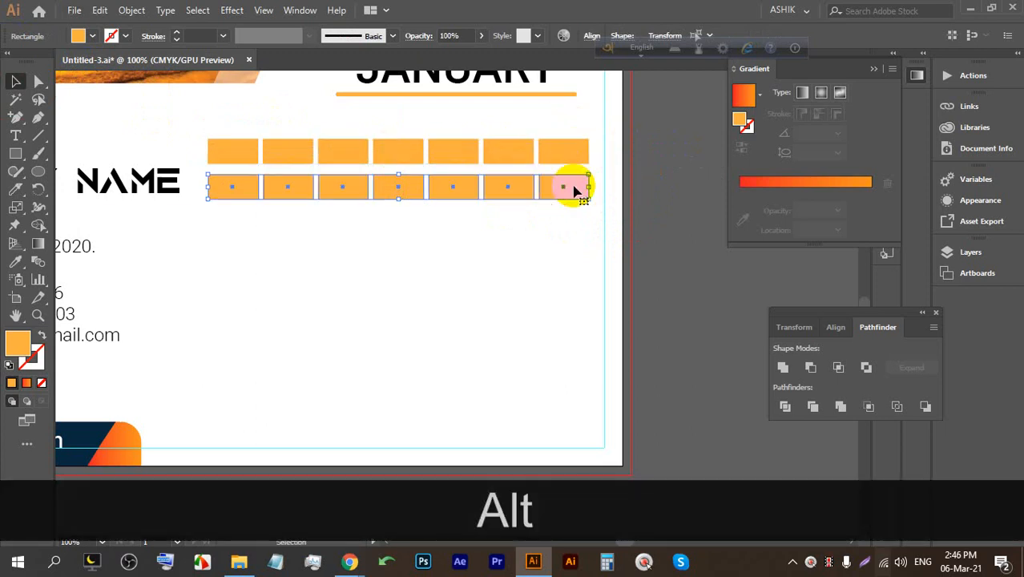
pyautogui.hotkey('ctrl', 'alt', 'd')
pyautogui.hotkey('ctrl', 'alt', 'd')
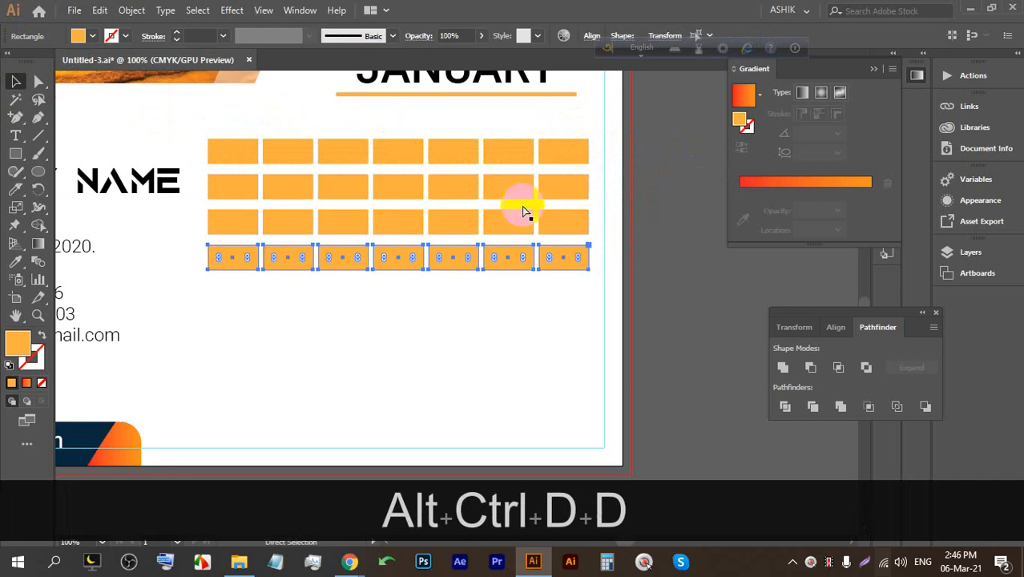
pyautogui.hotkey('ctrl', 'd')
pyautogui.hotkey('ctrl', 'd')
pyautogui.hotkey('ctrl', 'd')
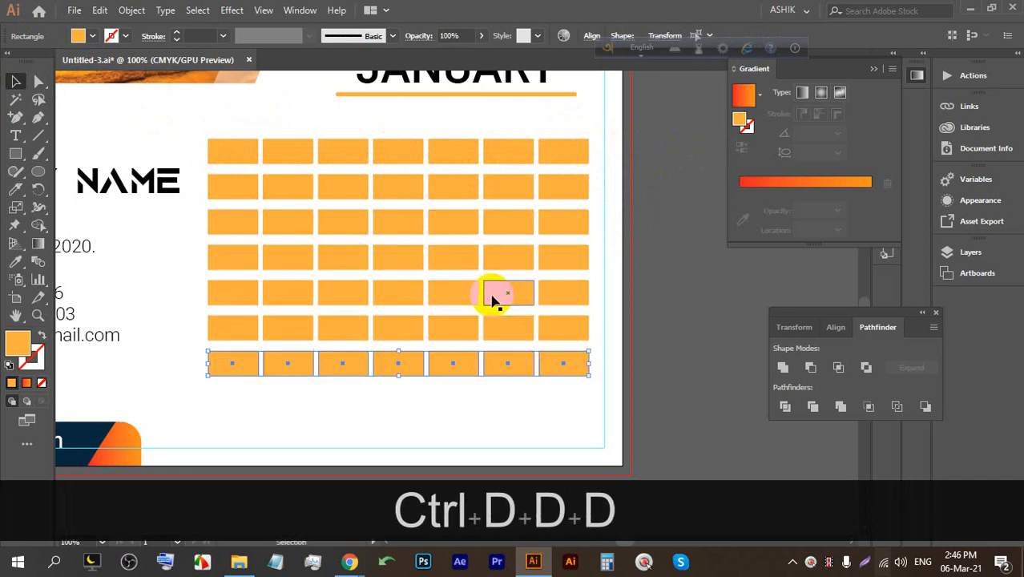
pyautogui.moveTo(572, 405); pyautogui.dragTo(293, 177)
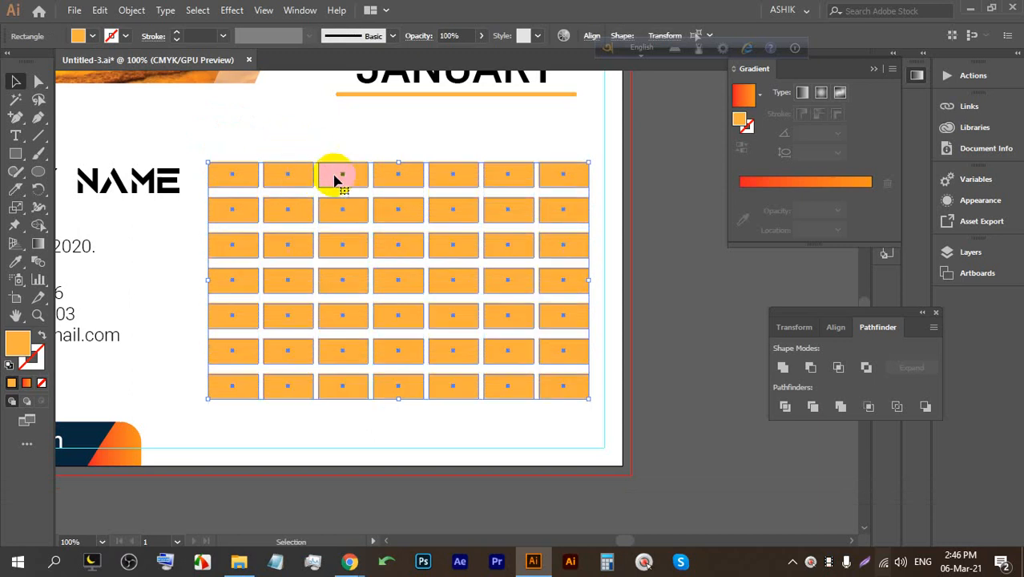
pyautogui.click(621, 216)
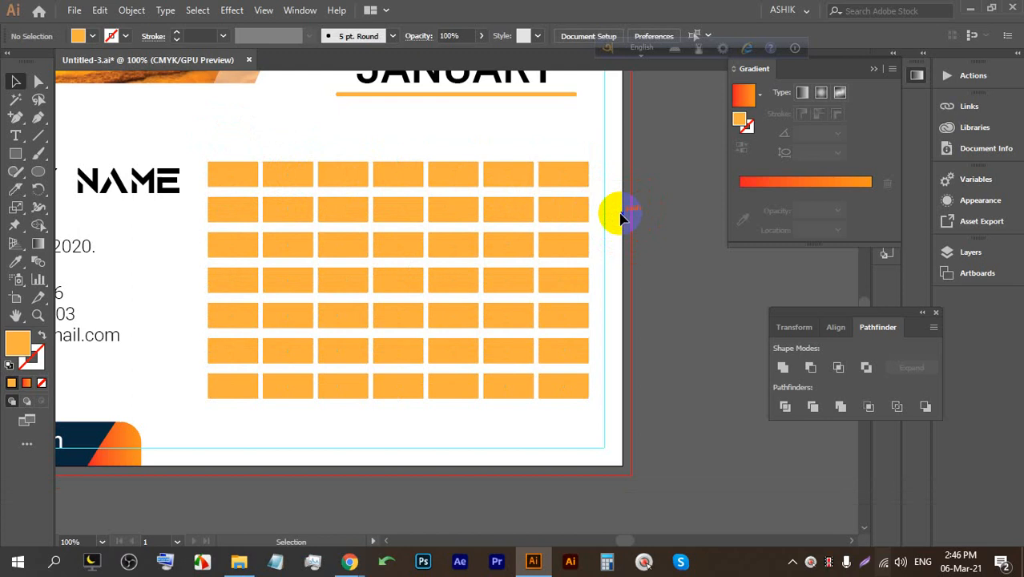
# Marquee-select all 49 orange date rectangles, with a brief check of the Meet window in between.
pyautogui.moveTo(568, 420); pyautogui.dragTo(209, 172)
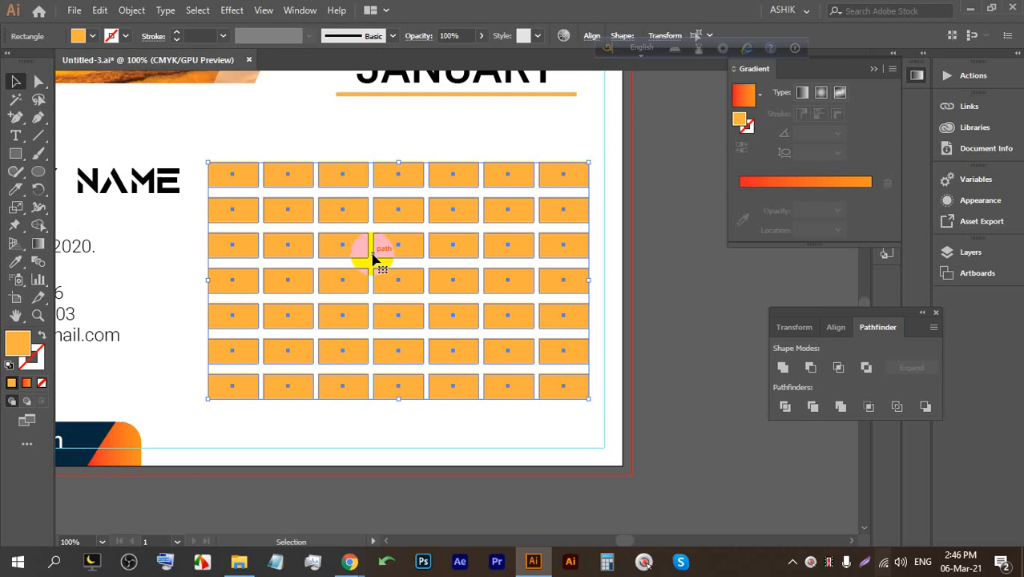
pyautogui.moveTo(350, 561)
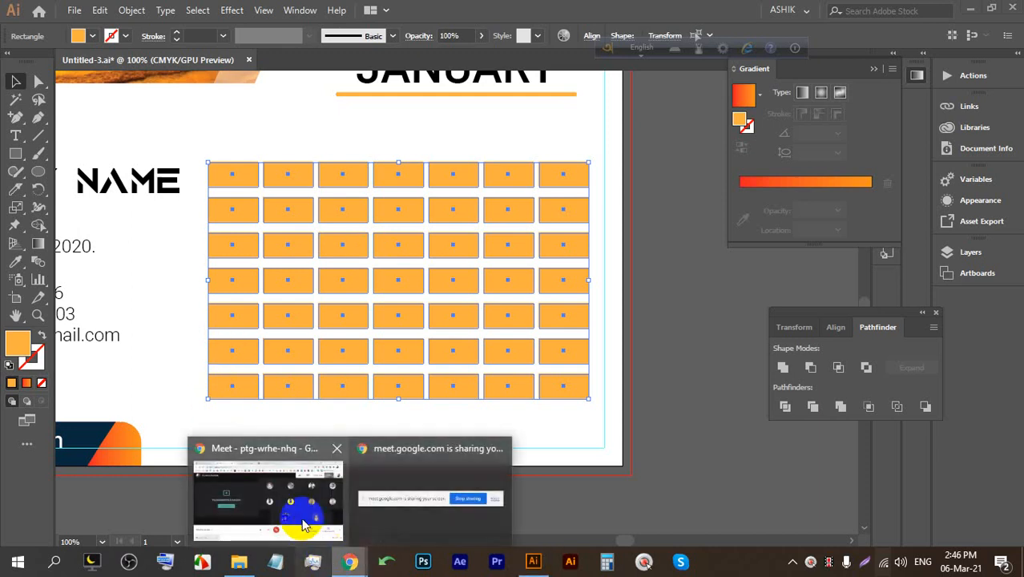
pyautogui.click(306, 484)
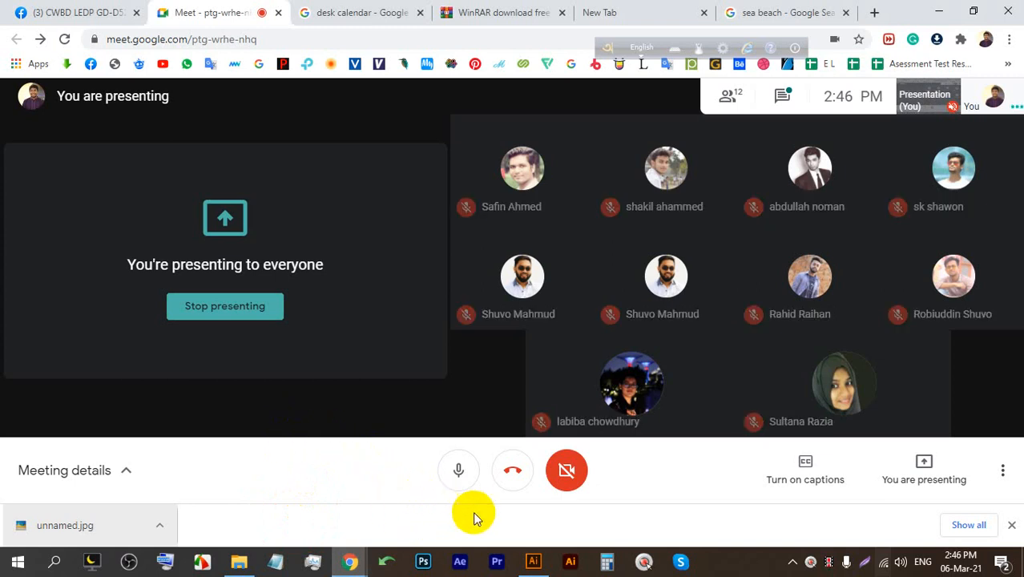
pyautogui.click(529, 563)
pyautogui.click(553, 431)
pyautogui.moveTo(553, 431); pyautogui.dragTo(230, 163)
# Delete the grid and draw one large rectangle over the date area, lowering its top edge.
pyautogui.press('BackSpace')
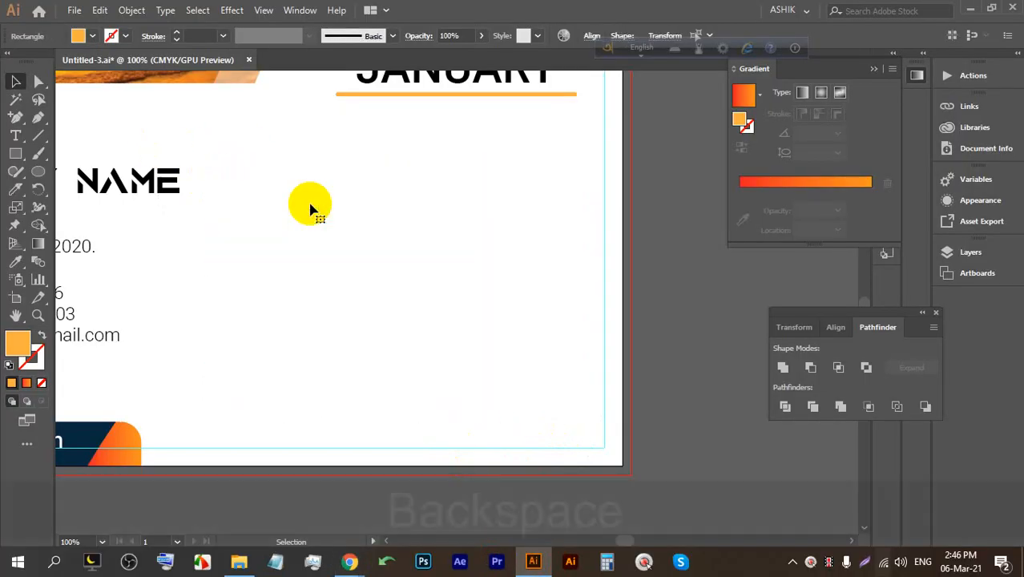
pyautogui.click(15, 153)
pyautogui.moveTo(205, 140)
pyautogui.mouseDown()
pyautogui.moveTo(478, 403)
pyautogui.moveTo(582, 421)
pyautogui.mouseUp()
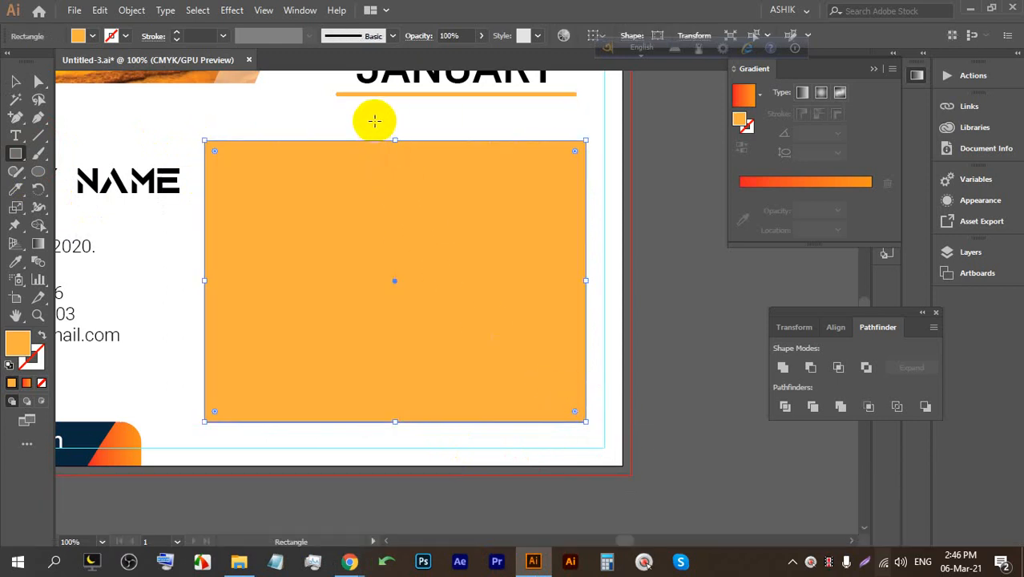
pyautogui.moveTo(394, 140); pyautogui.dragTo(390, 179)
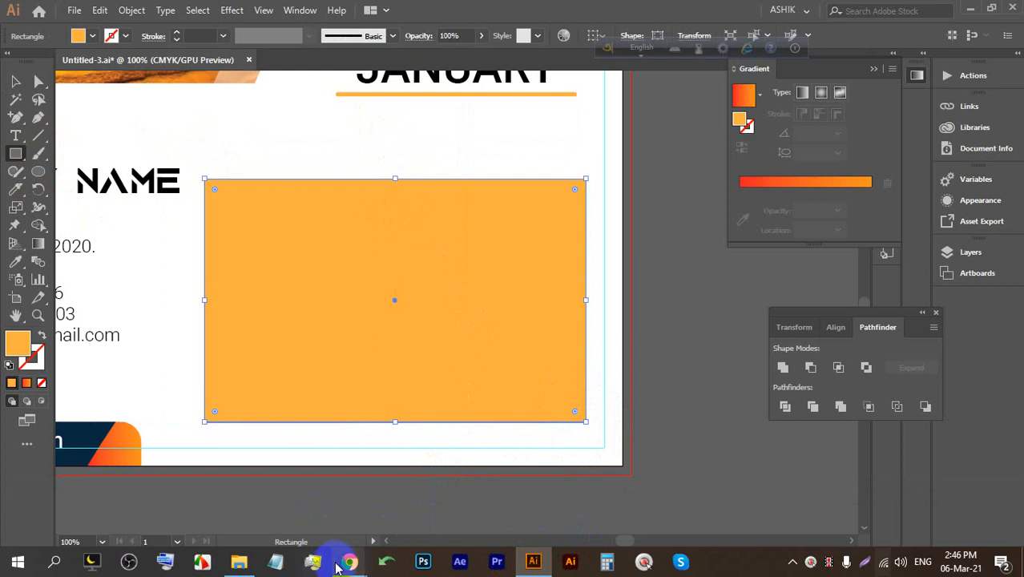
# Glance at the Meet window, then return to the calendar and open the Window menu.
pyautogui.moveTo(350, 561)
pyautogui.click(300, 503)
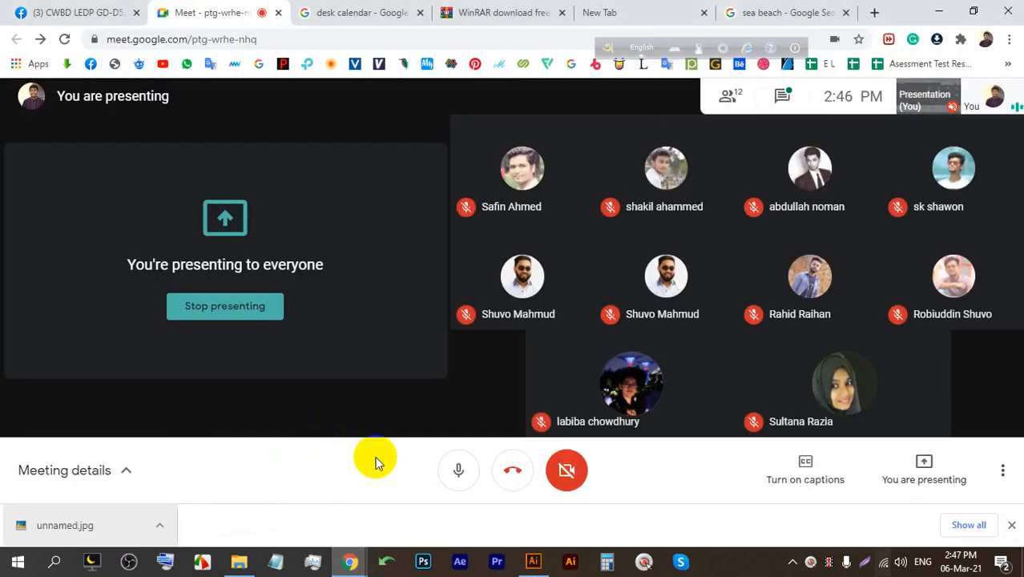
pyautogui.click(536, 562)
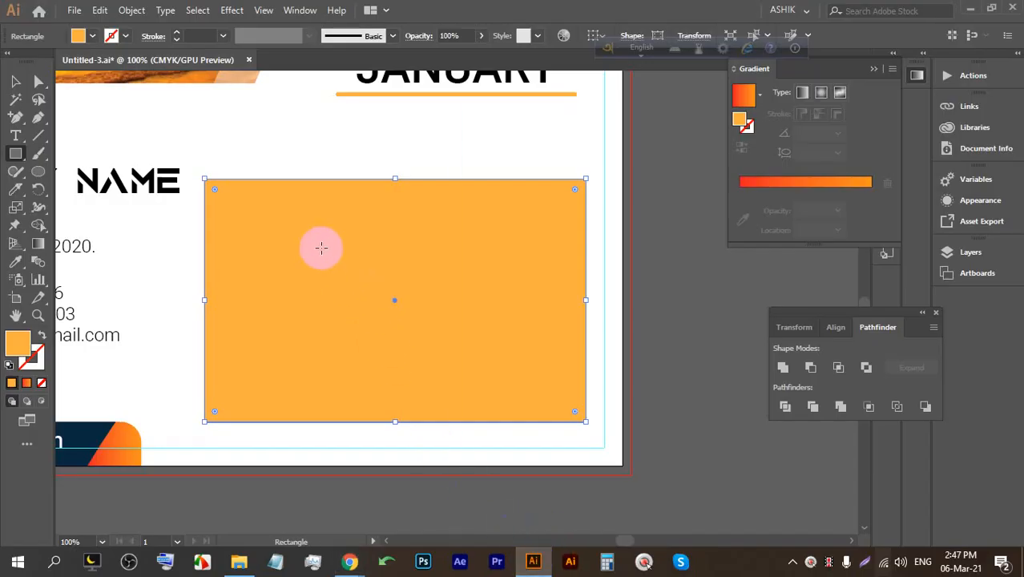
pyautogui.click(299, 10)
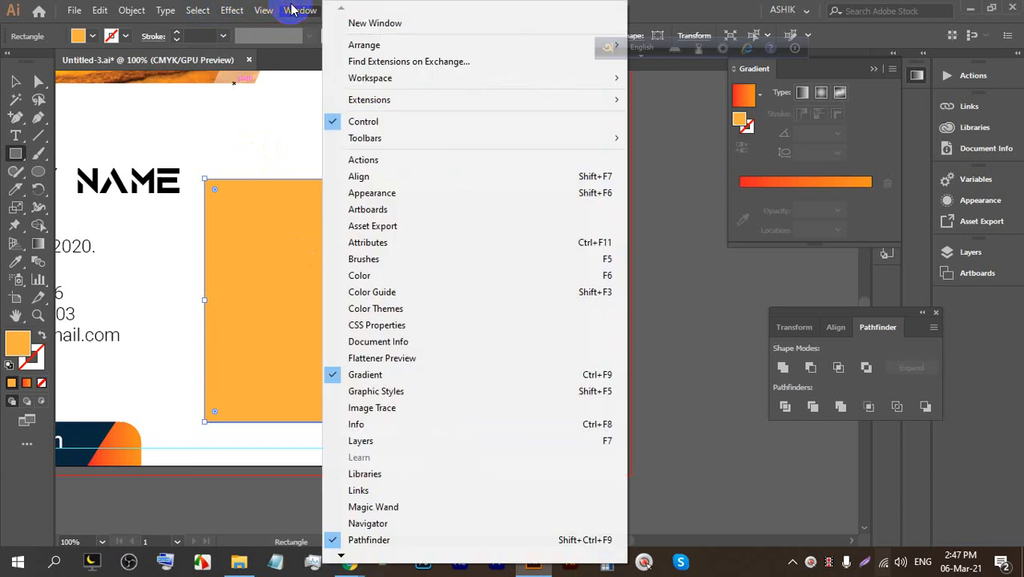
pyautogui.click(331, 540)
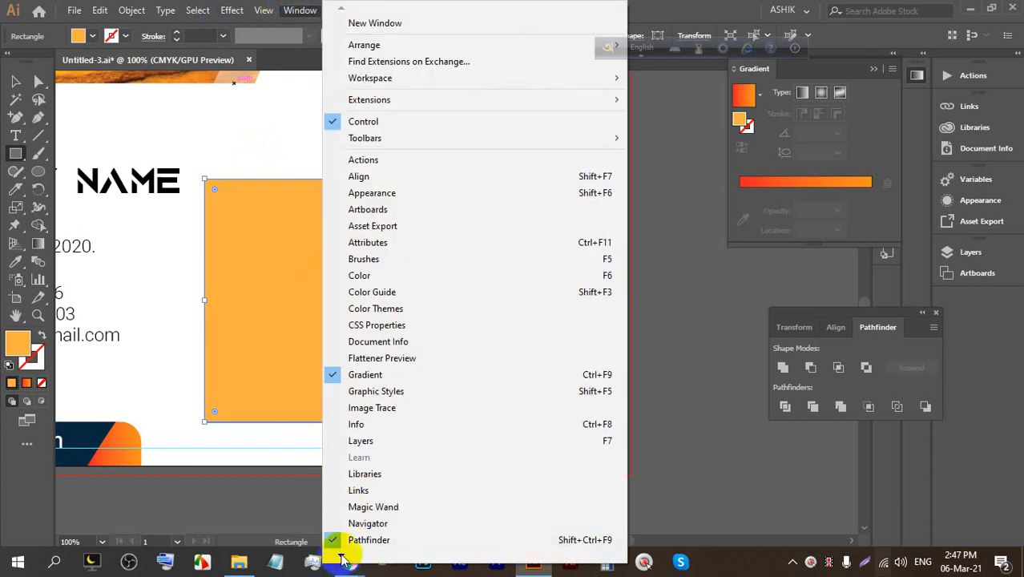
pyautogui.click(341, 555)
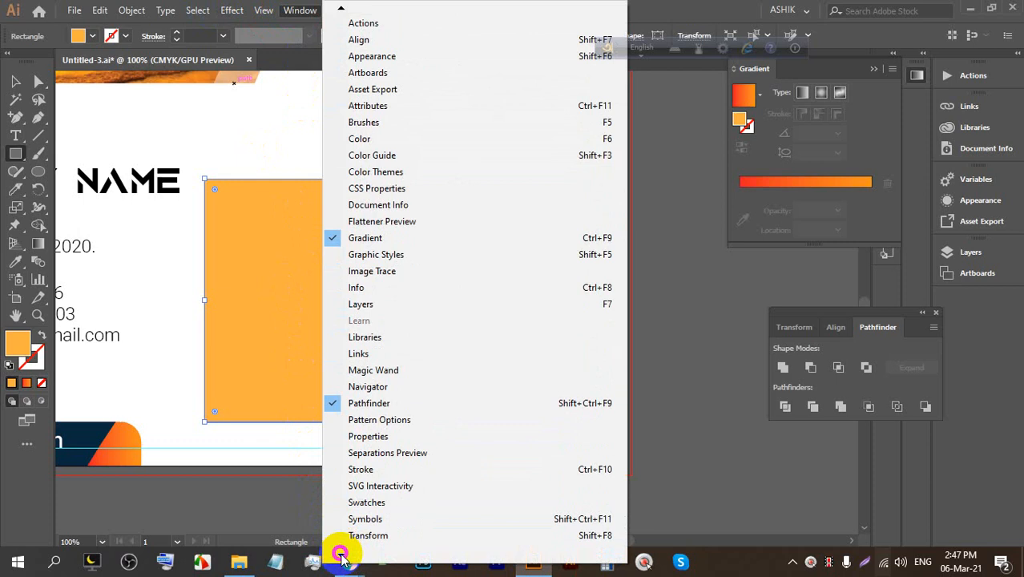
pyautogui.moveTo(367, 523)
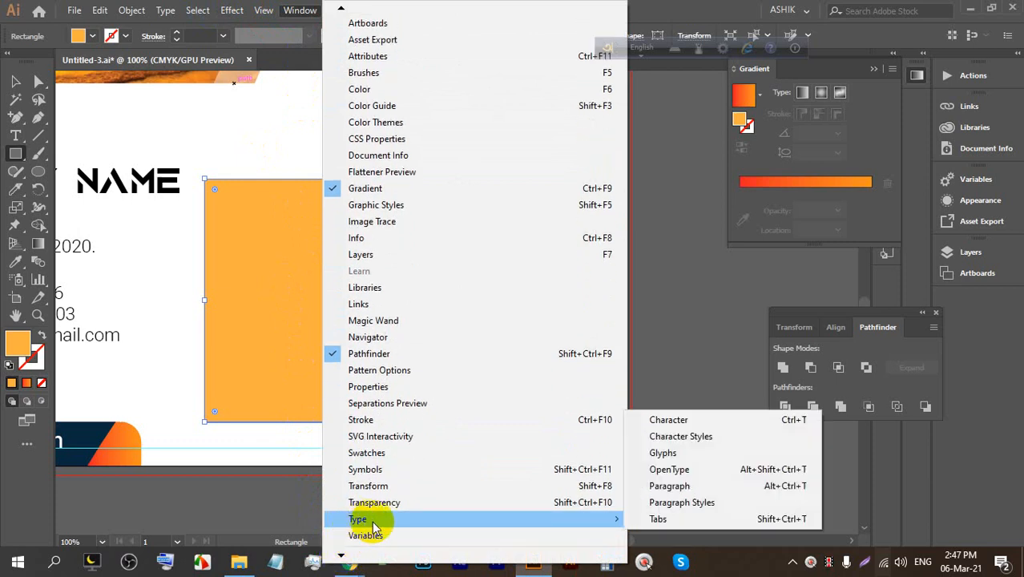
pyautogui.click(668, 519)
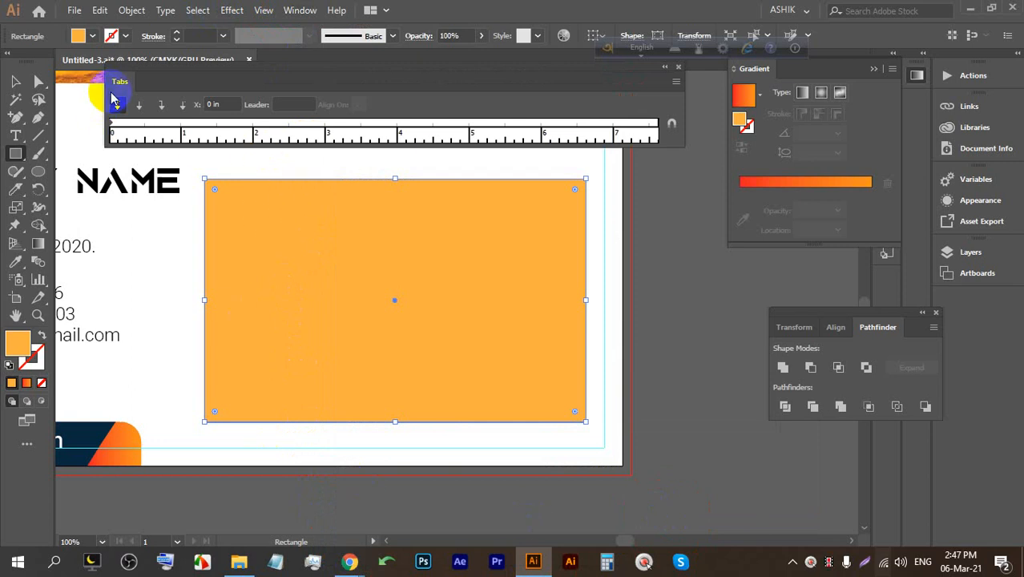
pyautogui.moveTo(105, 92); pyautogui.dragTo(190, 92)
pyautogui.moveTo(295, 93); pyautogui.dragTo(316, 111)
pyautogui.click(233, 133)
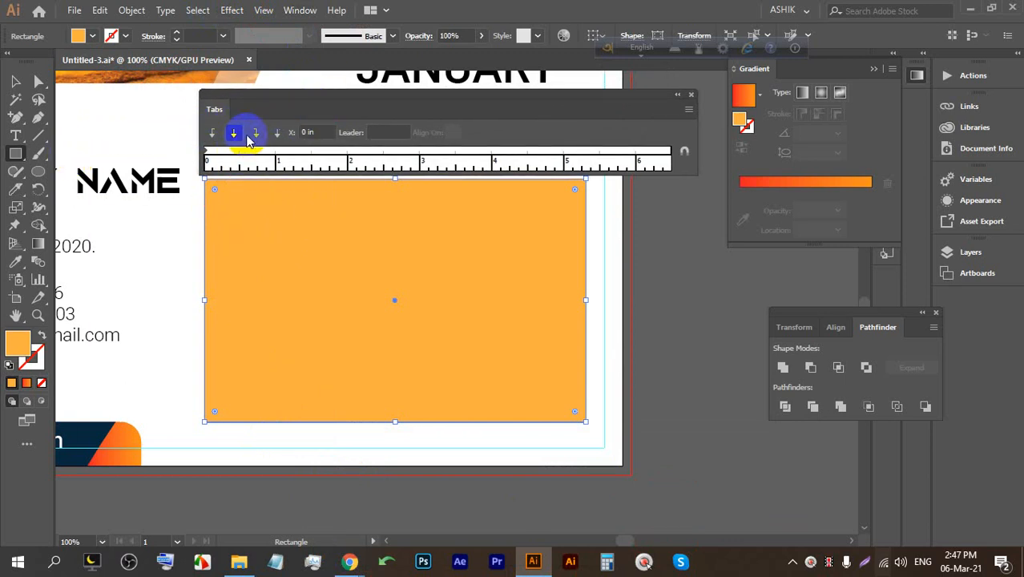
pyautogui.click(288, 159)
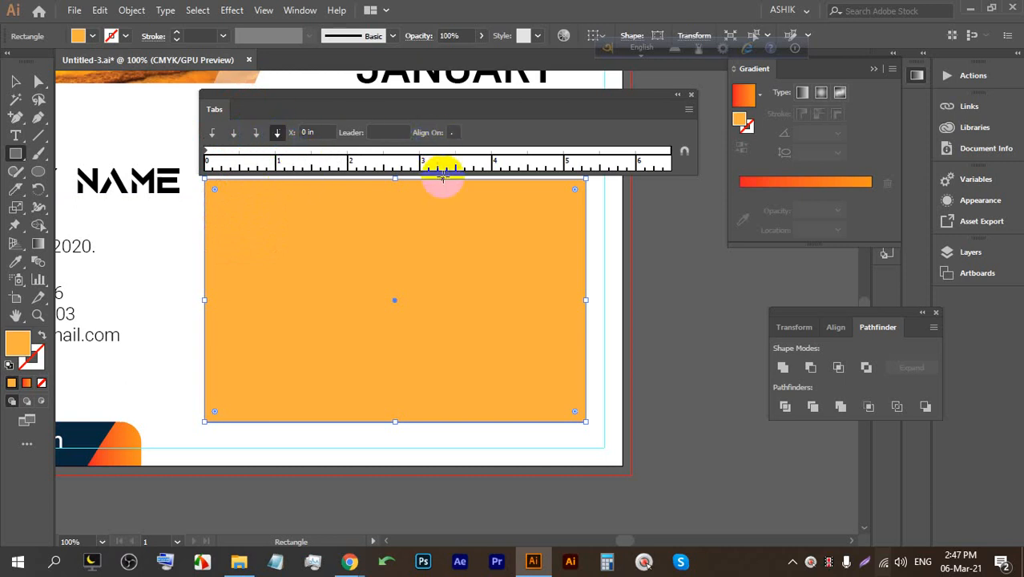
pyautogui.moveTo(350, 561)
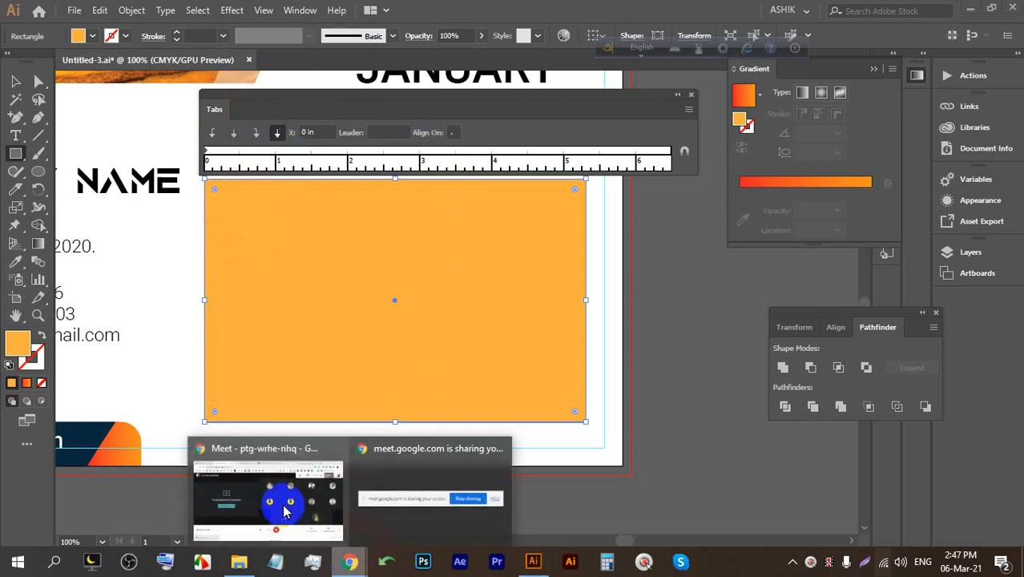
pyautogui.click(268, 484)
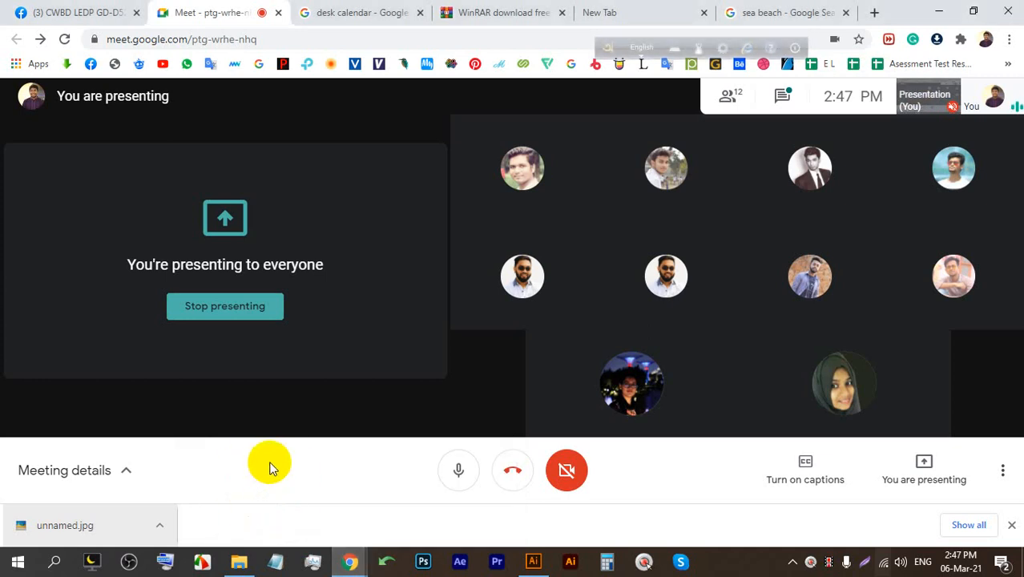
pyautogui.click(533, 561)
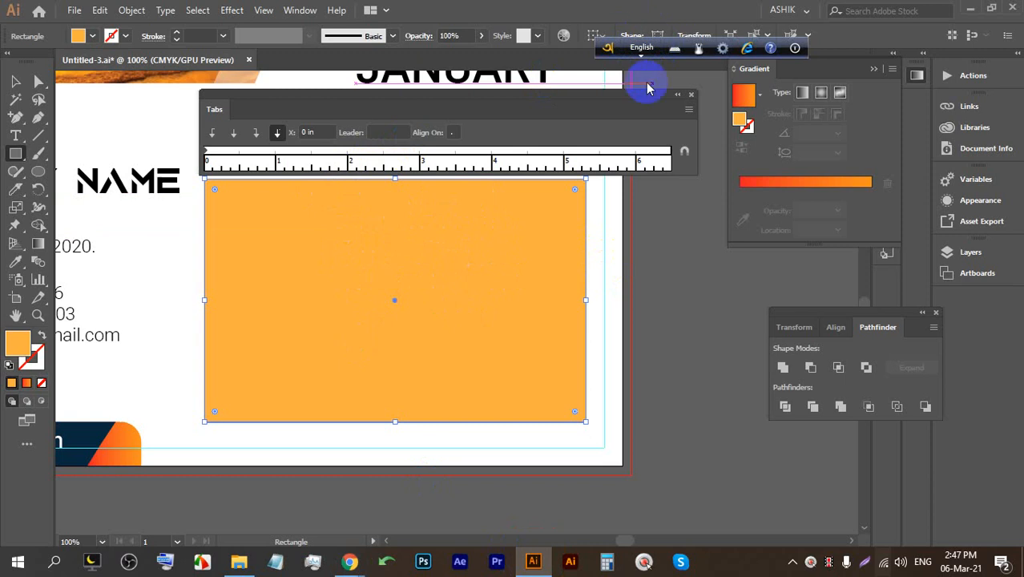
pyautogui.click(689, 111)
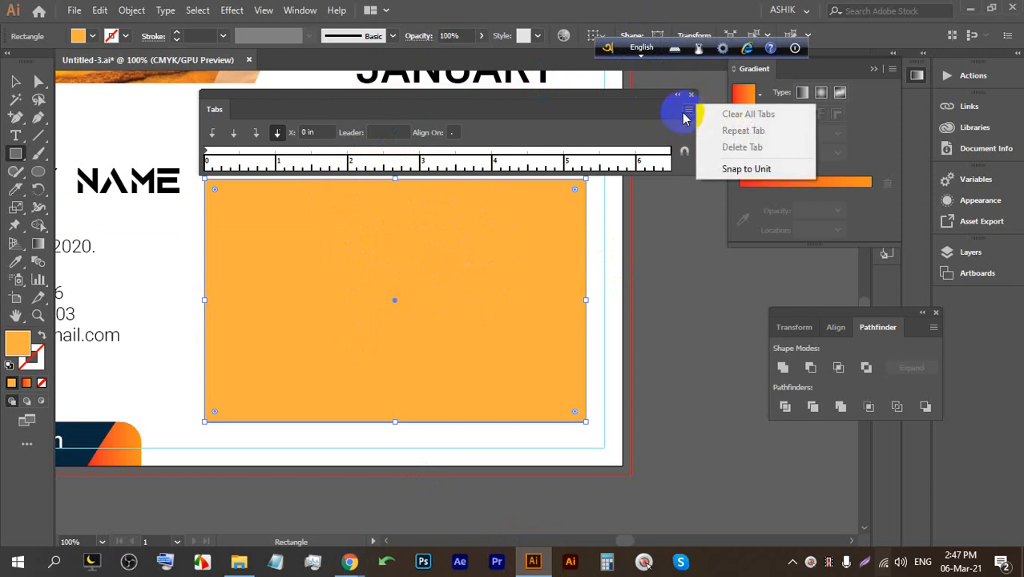
pyautogui.click(579, 146)
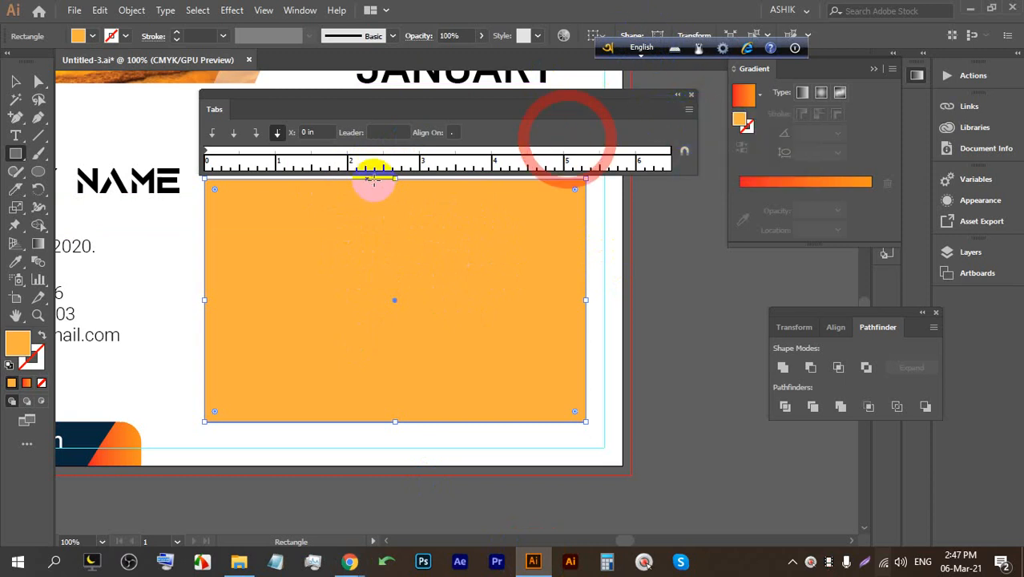
pyautogui.click(387, 133)
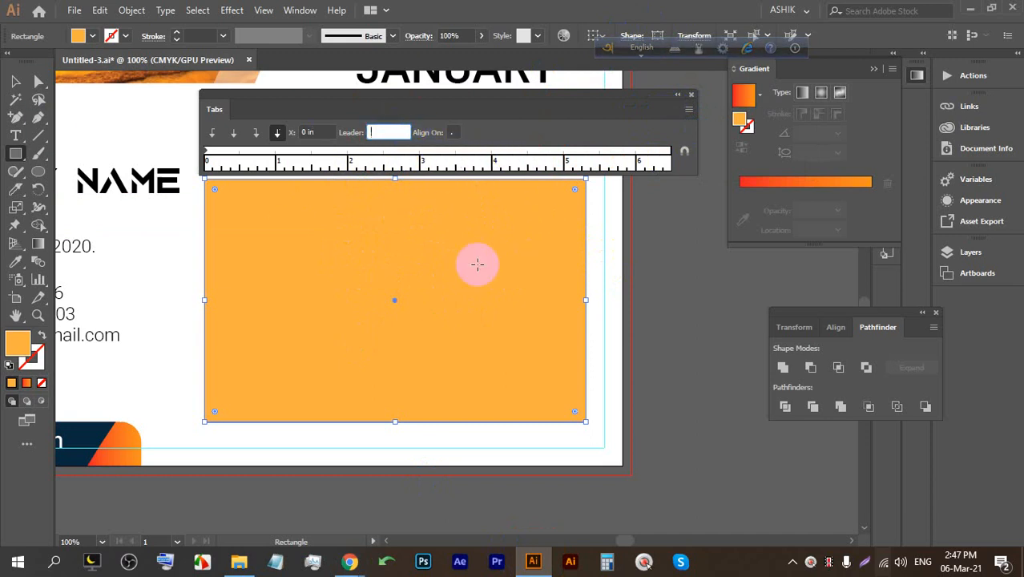
pyautogui.moveTo(425, 172); pyautogui.dragTo(696, 104)
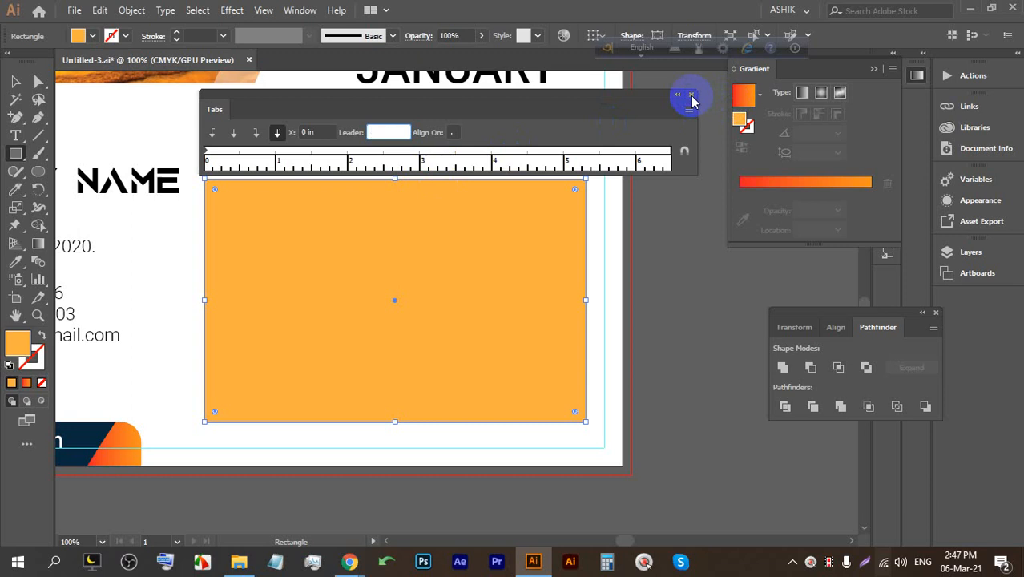
pyautogui.click(693, 96)
pyautogui.click(15, 81)
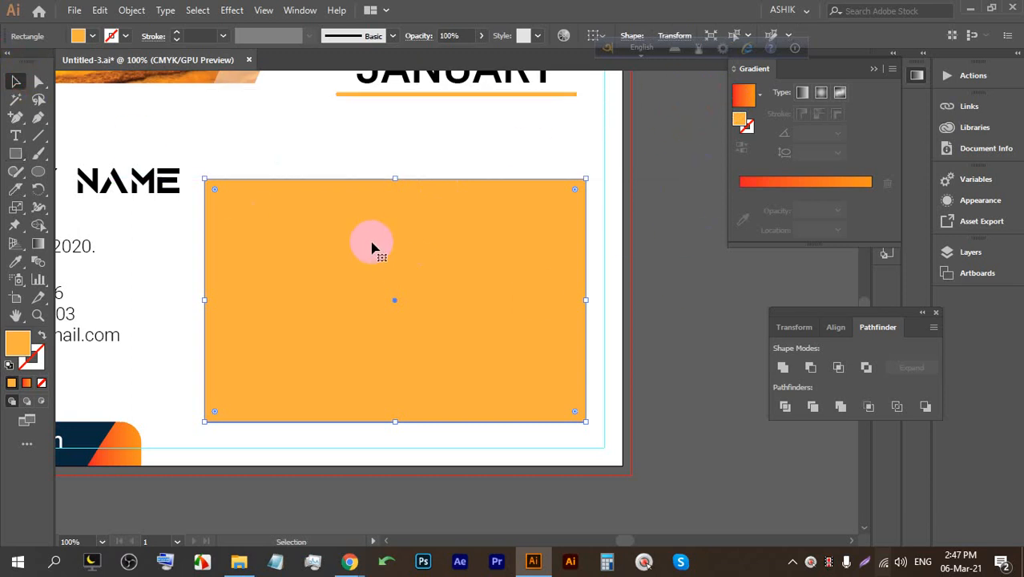
pyautogui.click(637, 229)
pyautogui.moveTo(620, 277); pyautogui.dragTo(644, 293)
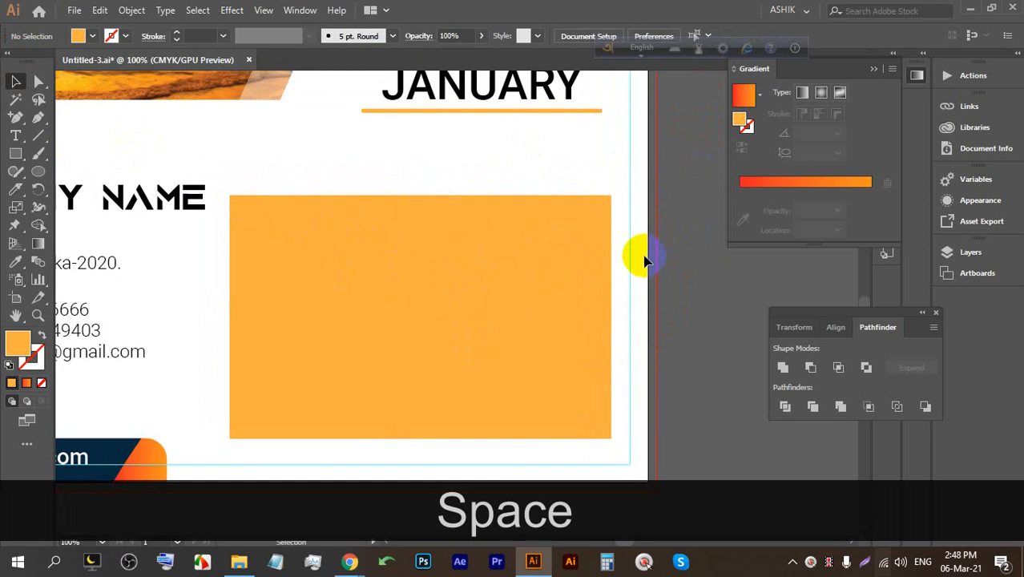
# Unlock all artwork, then lock only the white background rectangle.
pyautogui.scroll(-1, 614, 239)
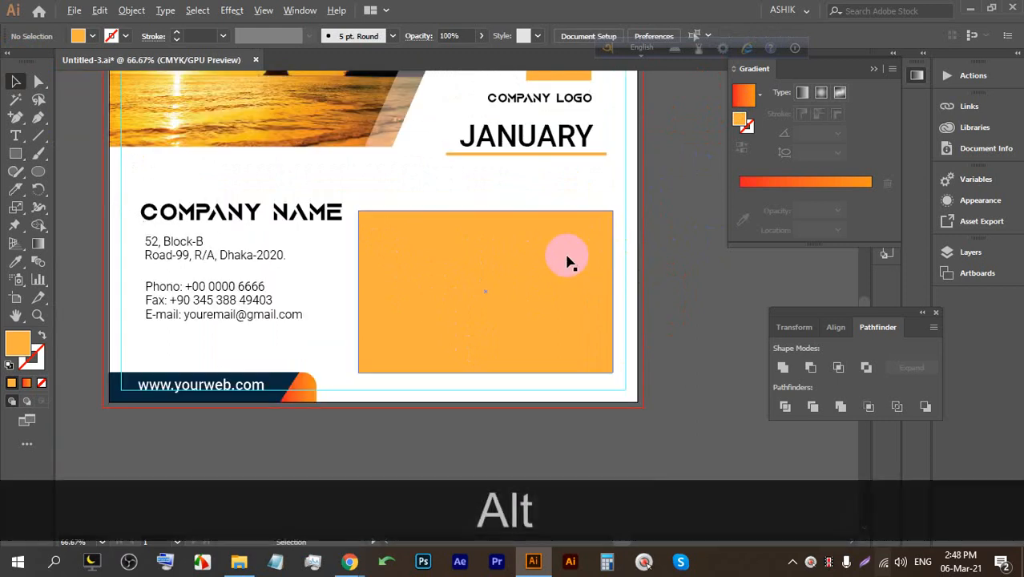
pyautogui.scroll(1, 327, 264)
pyautogui.moveTo(294, 266); pyautogui.dragTo(422, 258)
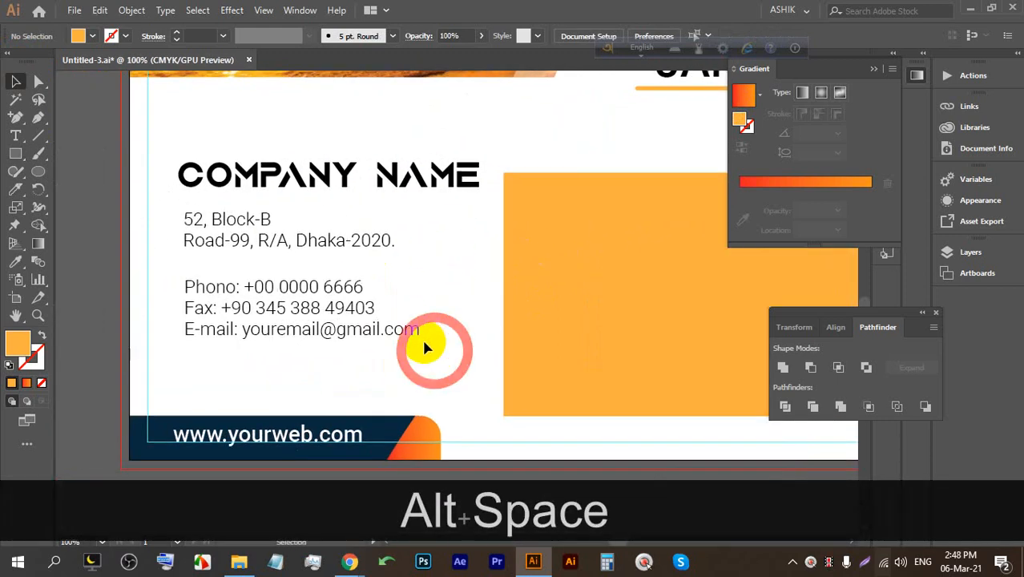
pyautogui.hotkey('ctrl', 'alt', '2')
pyautogui.scroll(-1, 430, 332)
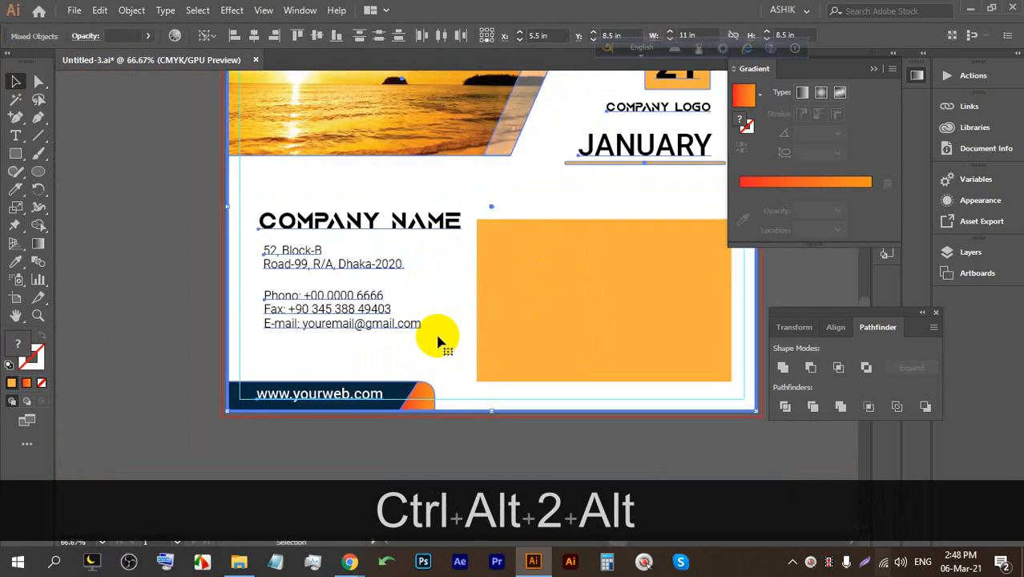
pyautogui.hotkey('ctrl', '2')
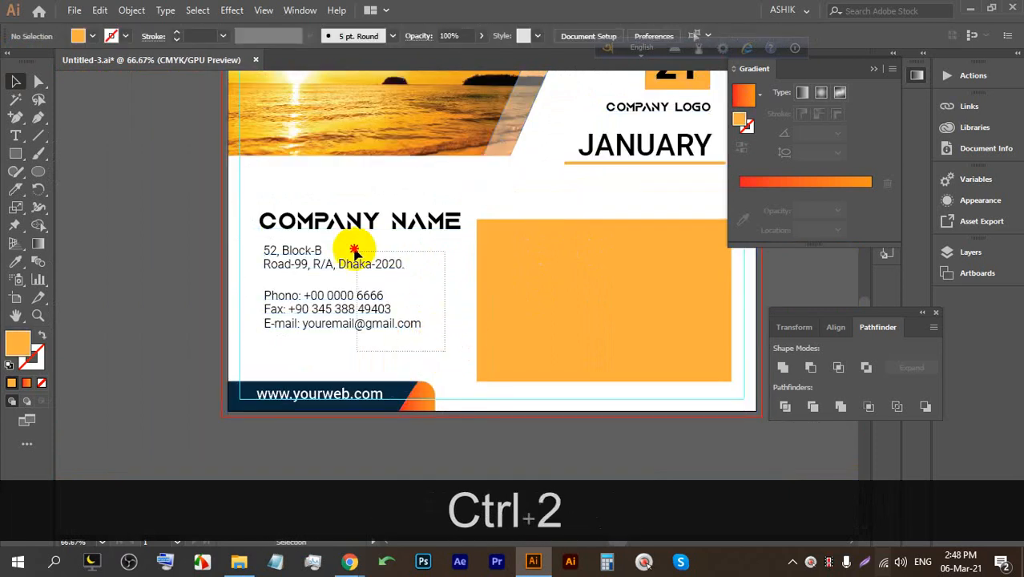
pyautogui.hotkey('ctrl', 'alt', '2')
pyautogui.click(183, 332)
pyautogui.click(425, 357)
pyautogui.hotkey('ctrl', '2')
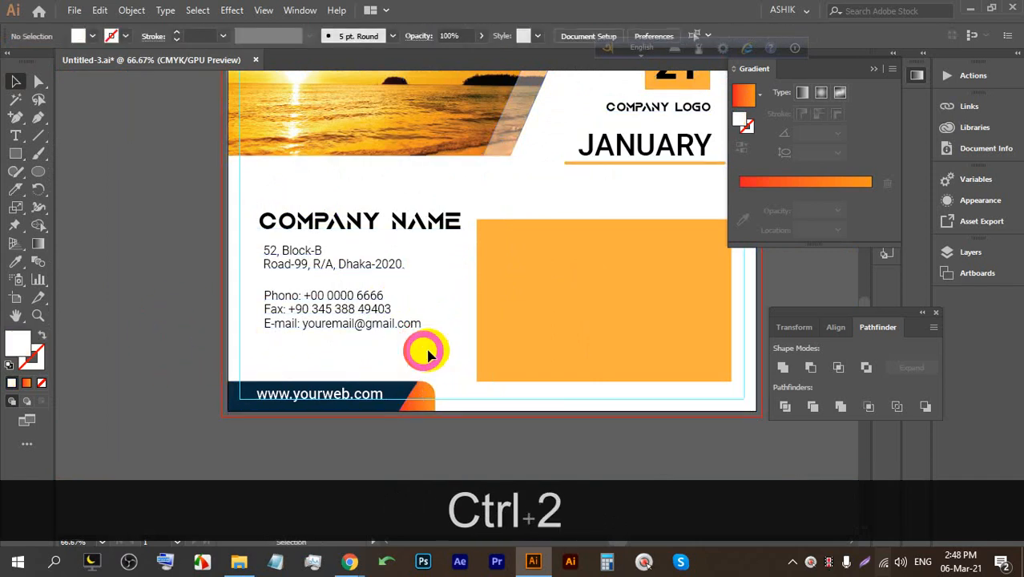
# Shift the company details slightly left, set COMPANY NAME in Nexa XBold, and save.
pyautogui.click(349, 218)
pyautogui.moveTo(349, 218); pyautogui.dragTo(283, 227)
pyautogui.click(325, 235)
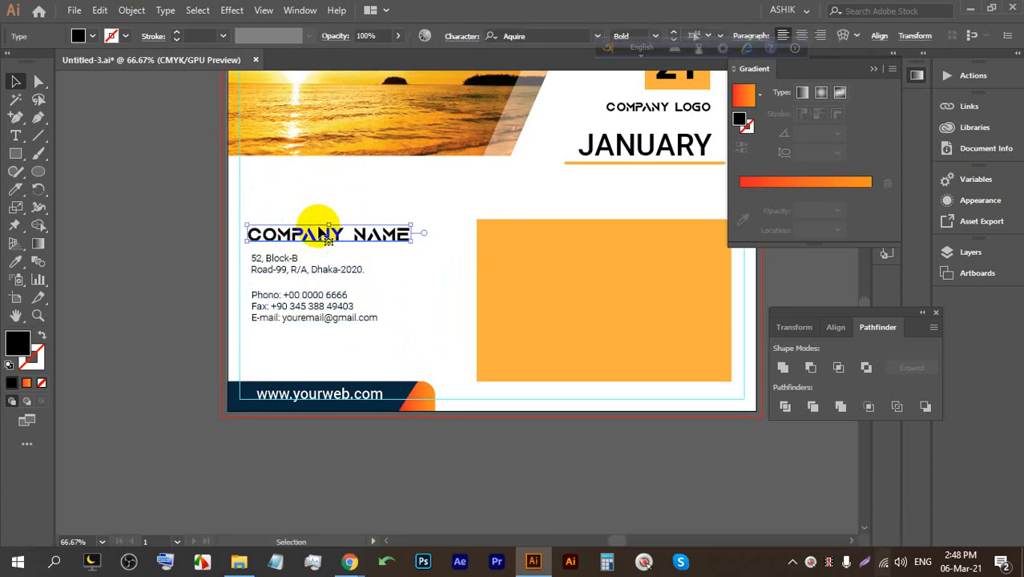
pyautogui.click(553, 35)
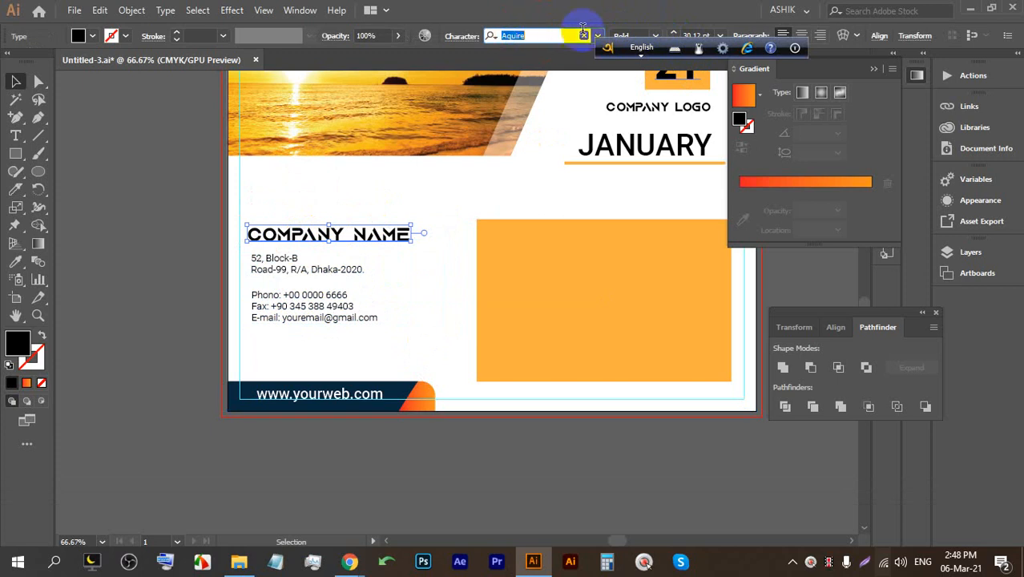
pyautogui.write('NEX')
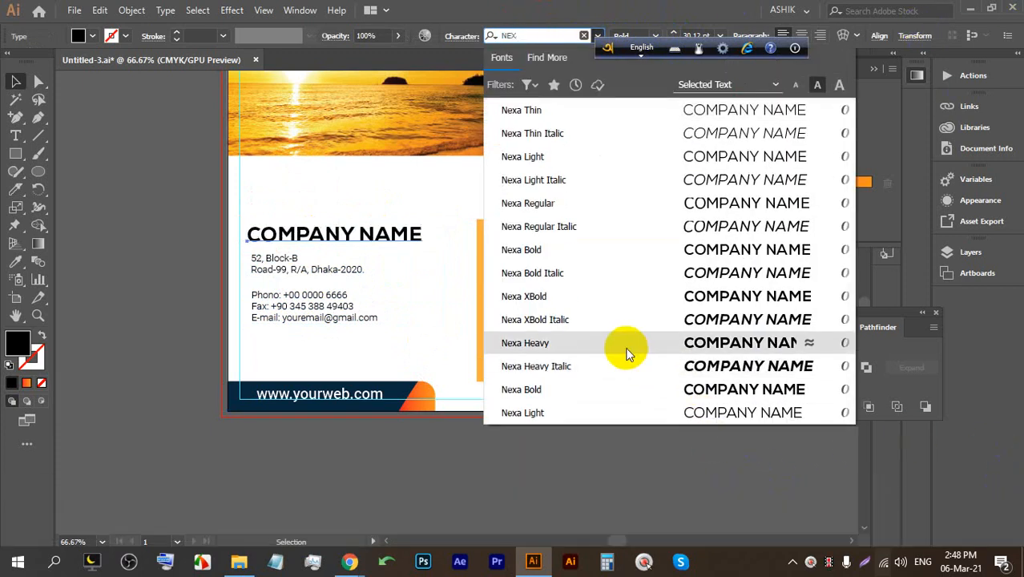
pyautogui.click(612, 298)
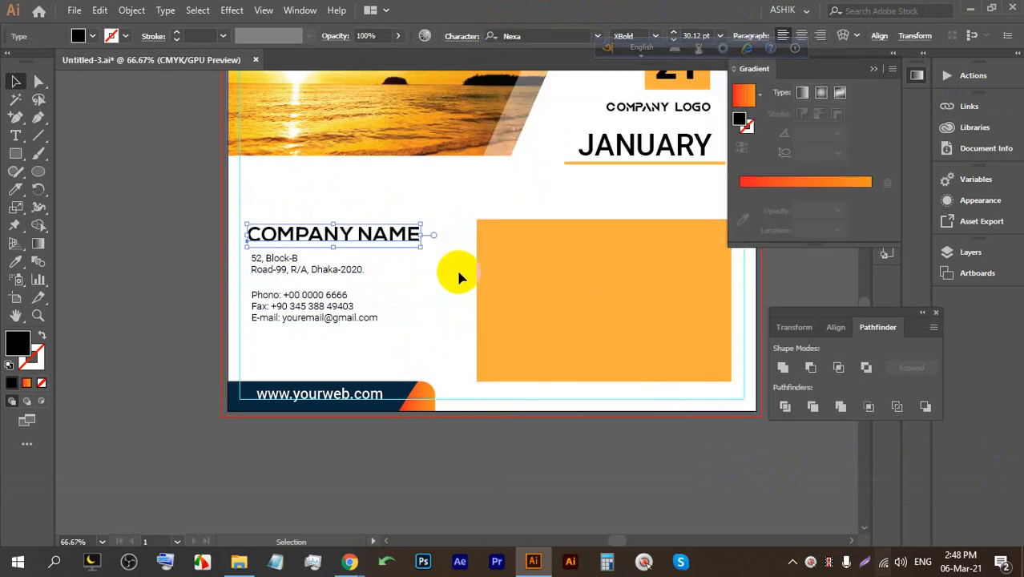
pyautogui.keyDown('alt'); pyautogui.scroll(3, 257, 236); pyautogui.keyUp('alt')
pyautogui.moveTo(243, 272); pyautogui.dragTo(252, 277)
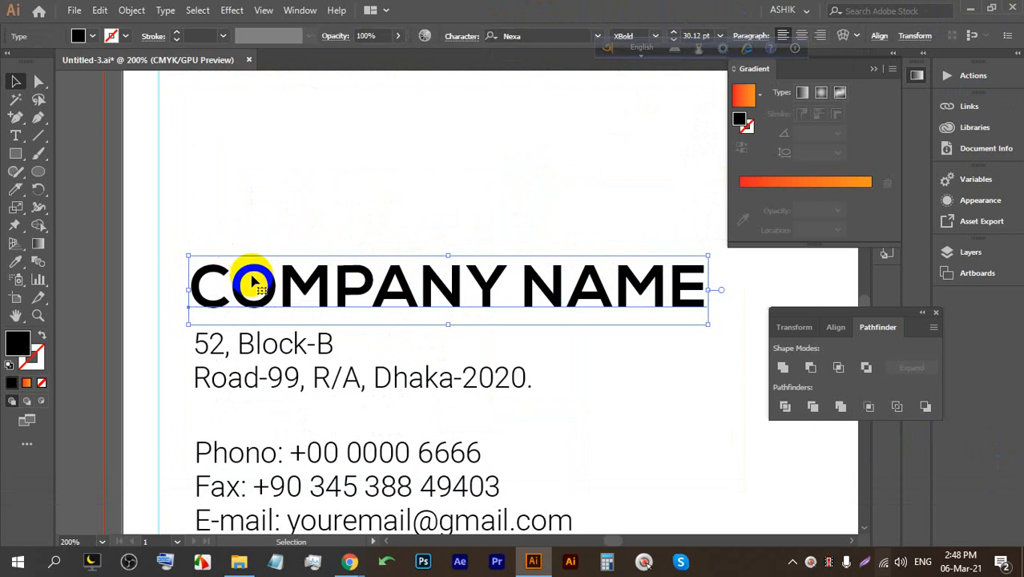
pyautogui.click(270, 199)
pyautogui.keyDown('alt'); pyautogui.scroll(-4, 321, 224); pyautogui.keyUp('alt')
pyautogui.hotkey('ctrl', 's')
pyautogui.hotkey('ctrl', 's')
pyautogui.hotkey('ctrl', 's')
pyautogui.hotkey('ctrl', 's')
pyautogui.hotkey('ctrl', 's')
pyautogui.hotkey('ctrl', 's')
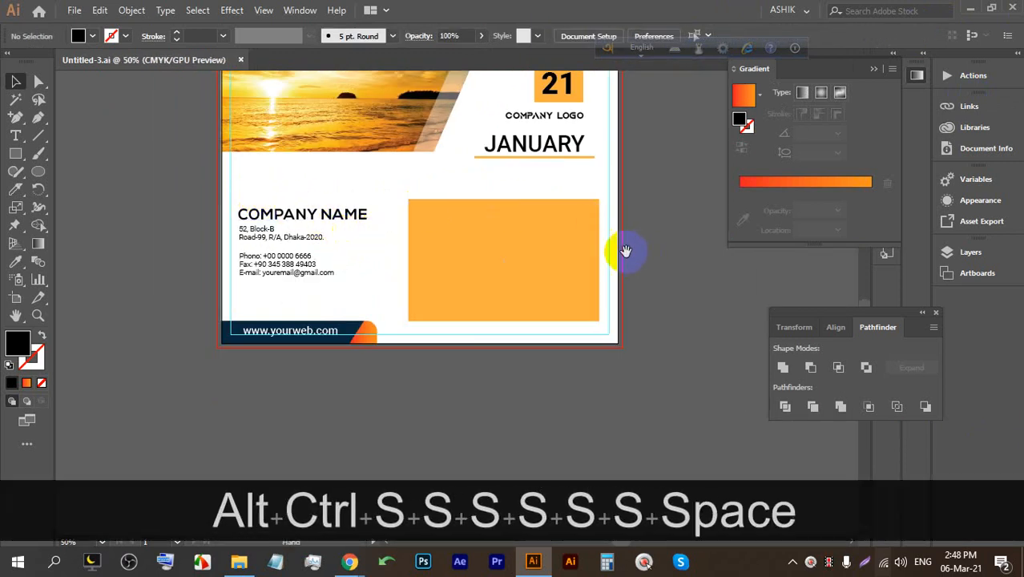
# Shrink the COMPANY NAME heading proportionally and nudge it 0.13 in higher.
pyautogui.moveTo(626, 251); pyautogui.dragTo(482, 225)
pyautogui.scroll(2, 372, 221)
pyautogui.scroll(1, 358, 266)
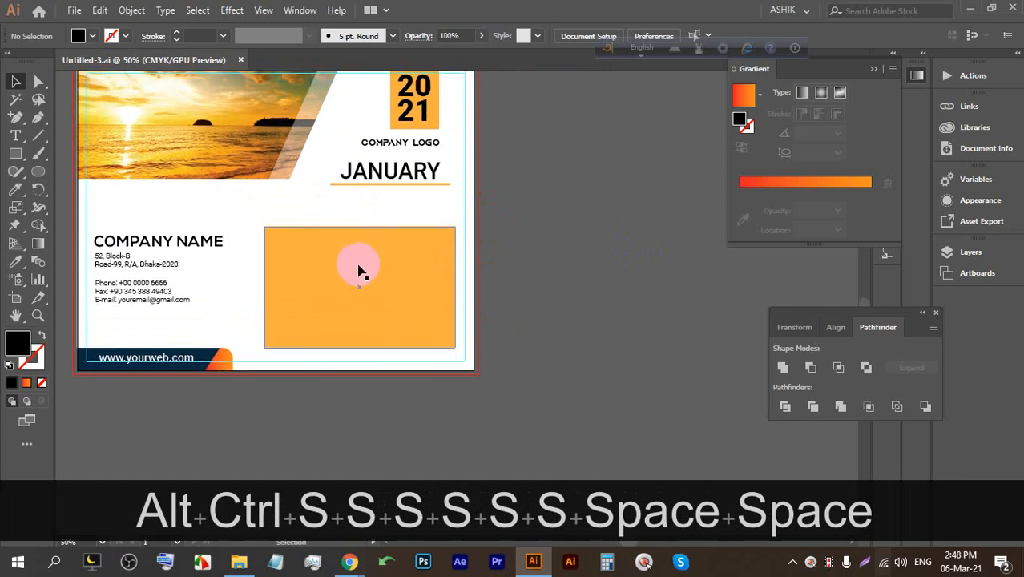
pyautogui.scroll(1, 358, 270)
pyautogui.click(321, 301)
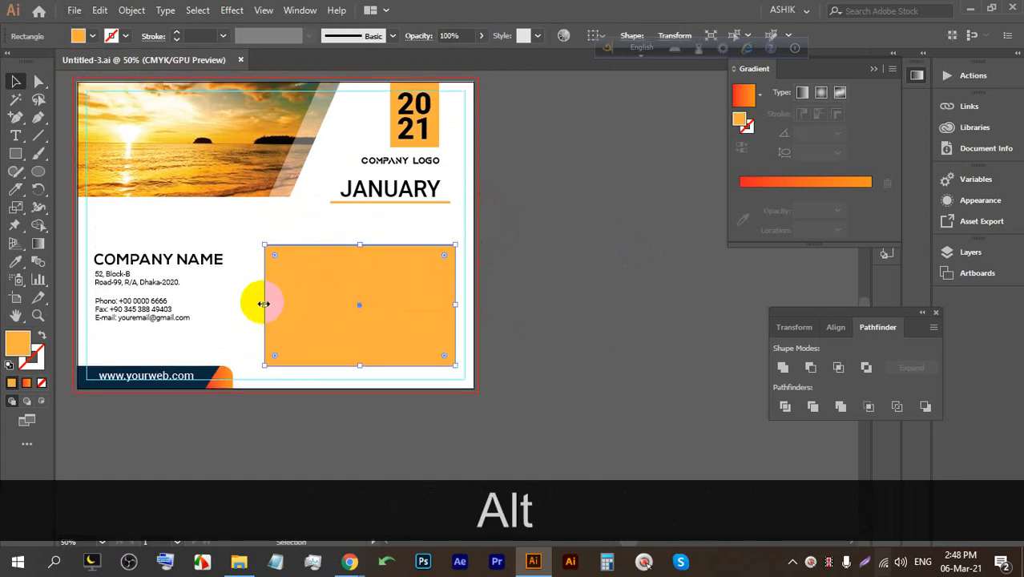
pyautogui.click(195, 256)
pyautogui.moveTo(224, 251); pyautogui.dragTo(144, 255)
pyautogui.click(227, 246)
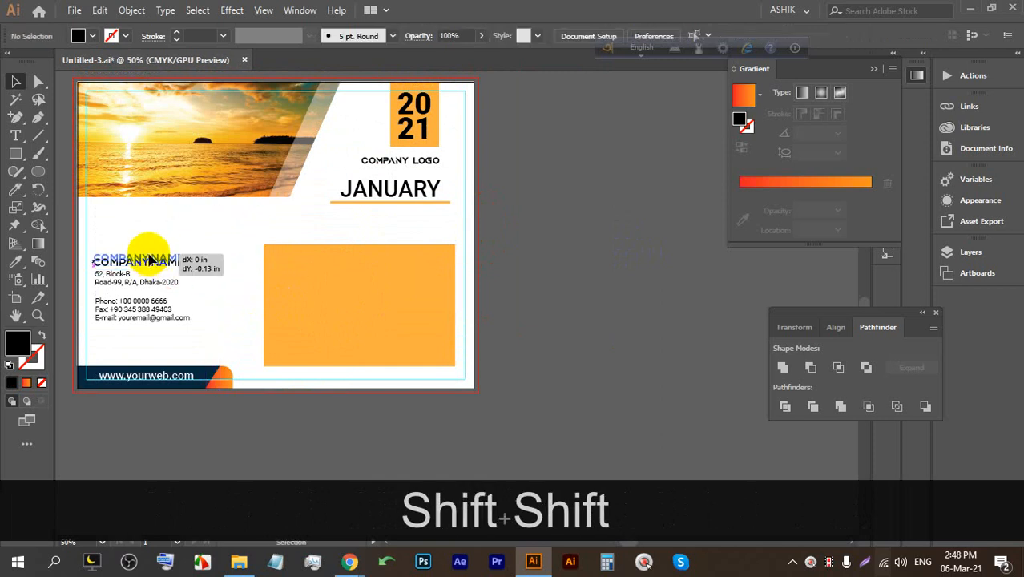
pyautogui.click(206, 240)
# Drag the orange rectangle's left edge out toward the contact details.
pyautogui.scroll(3, 148, 259)
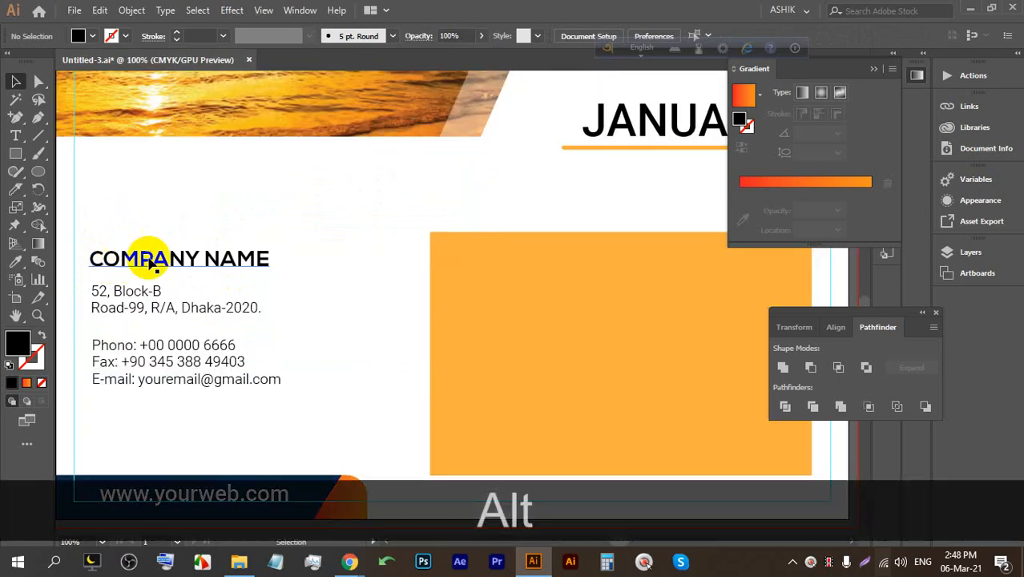
pyautogui.scroll(-3, 354, 266)
pyautogui.click(378, 280)
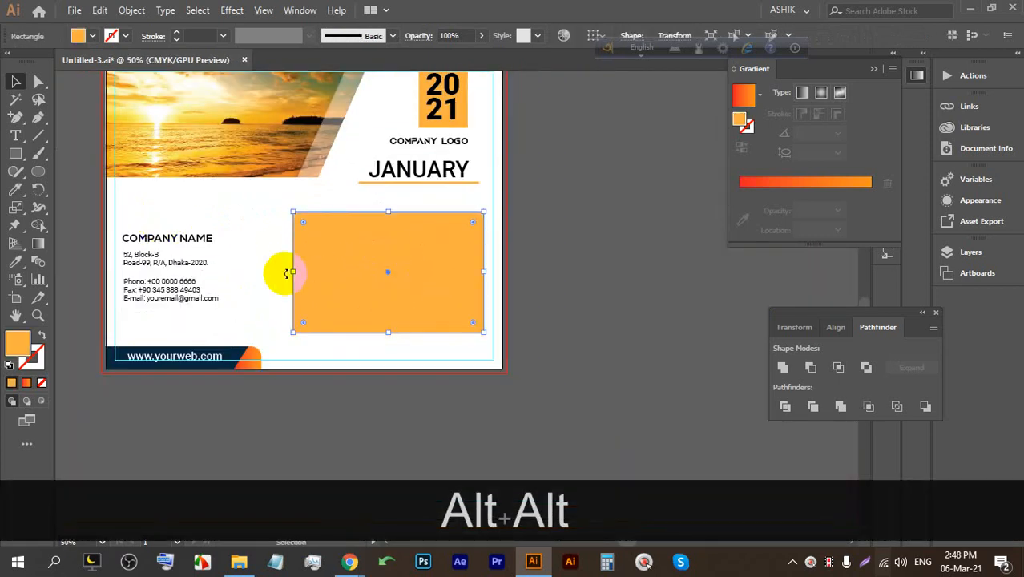
pyautogui.moveTo(289, 269); pyautogui.dragTo(235, 270)
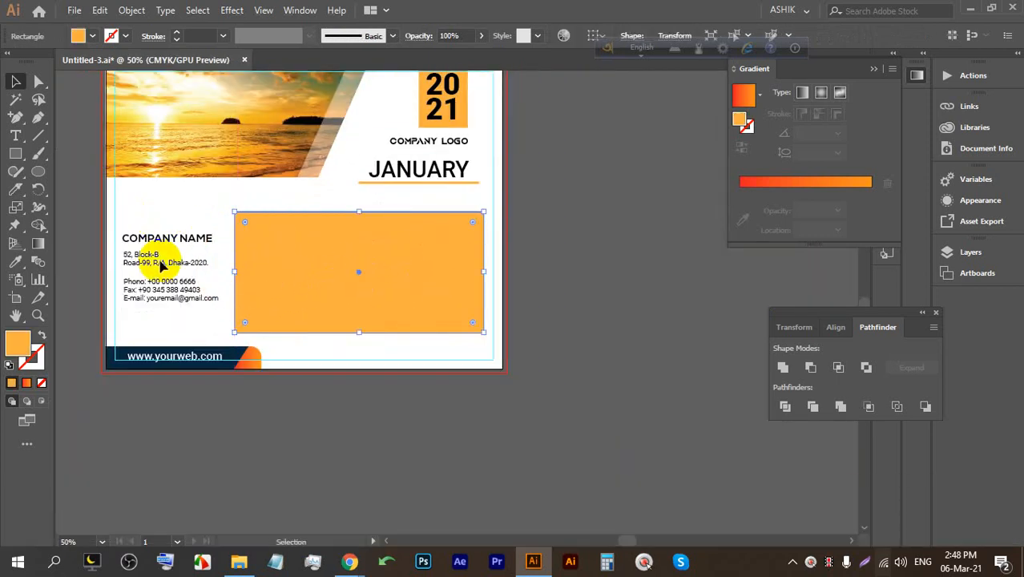
pyautogui.click(593, 316)
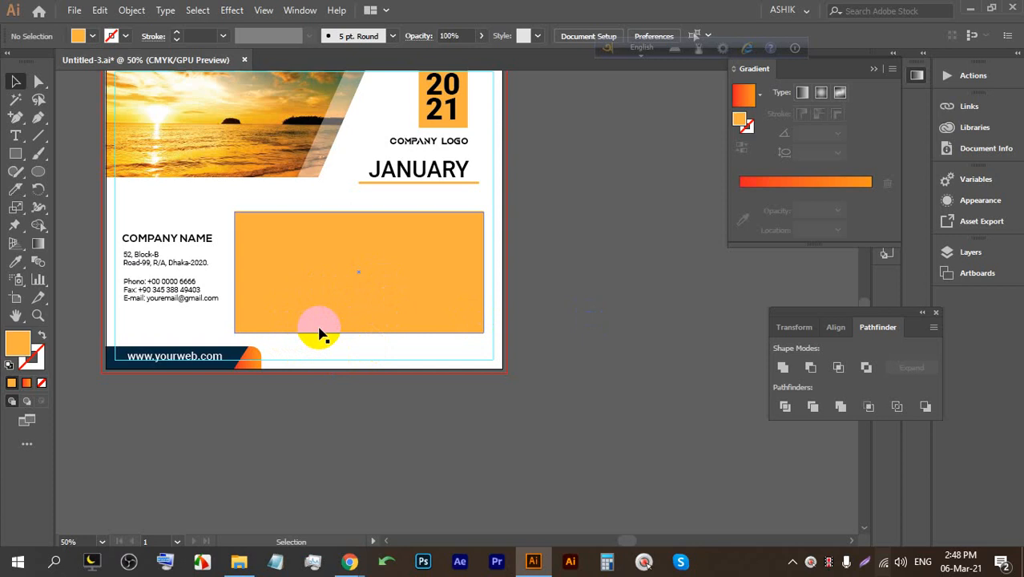
pyautogui.click(400, 263)
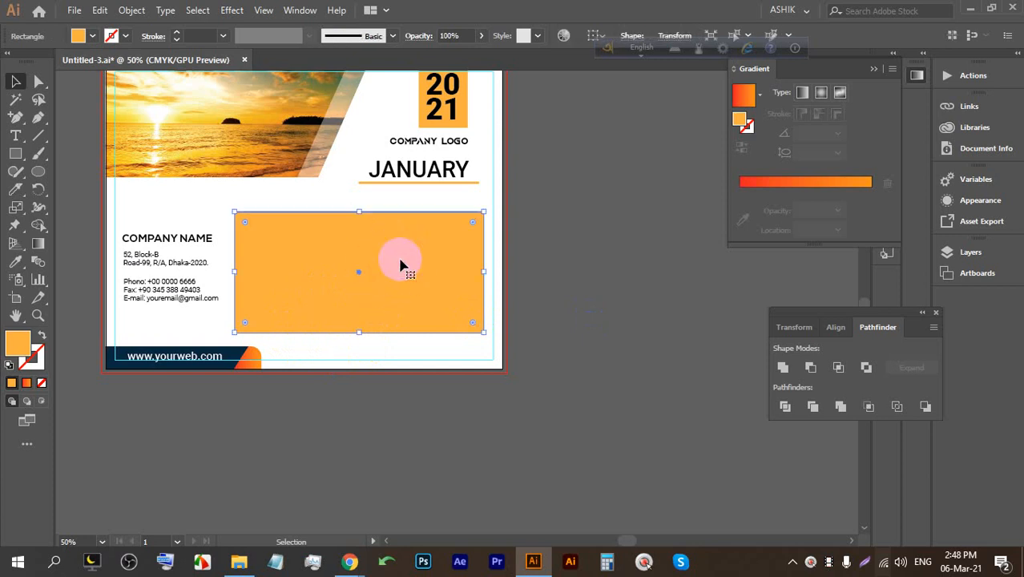
pyautogui.click(132, 10)
pyautogui.moveTo(231, 347)
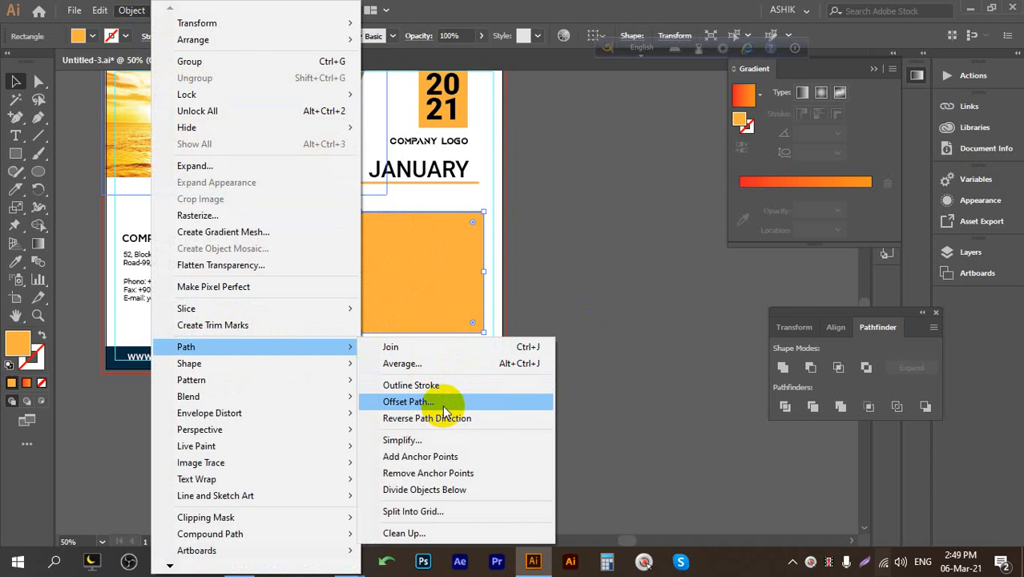
pyautogui.click(455, 511)
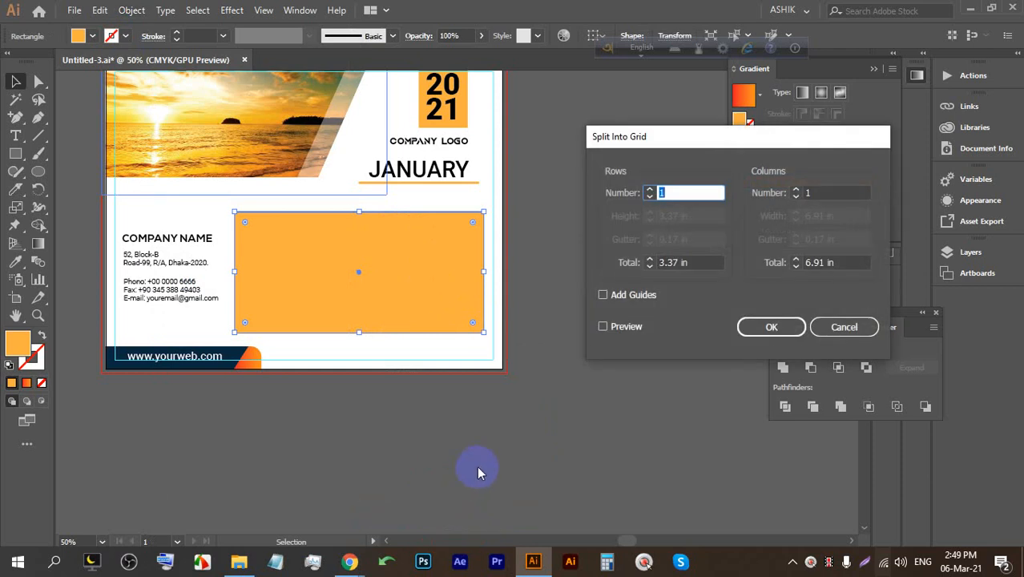
pyautogui.click(625, 331)
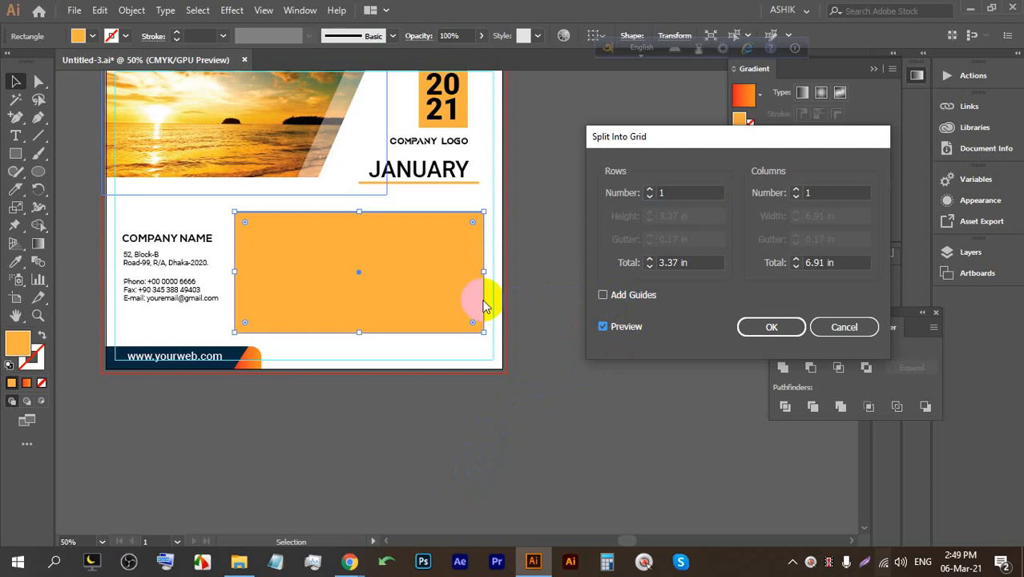
pyautogui.click(650, 192)
pyautogui.click(650, 190)
pyautogui.click(650, 190)
pyautogui.click(650, 190)
pyautogui.click(650, 190)
pyautogui.click(650, 190)
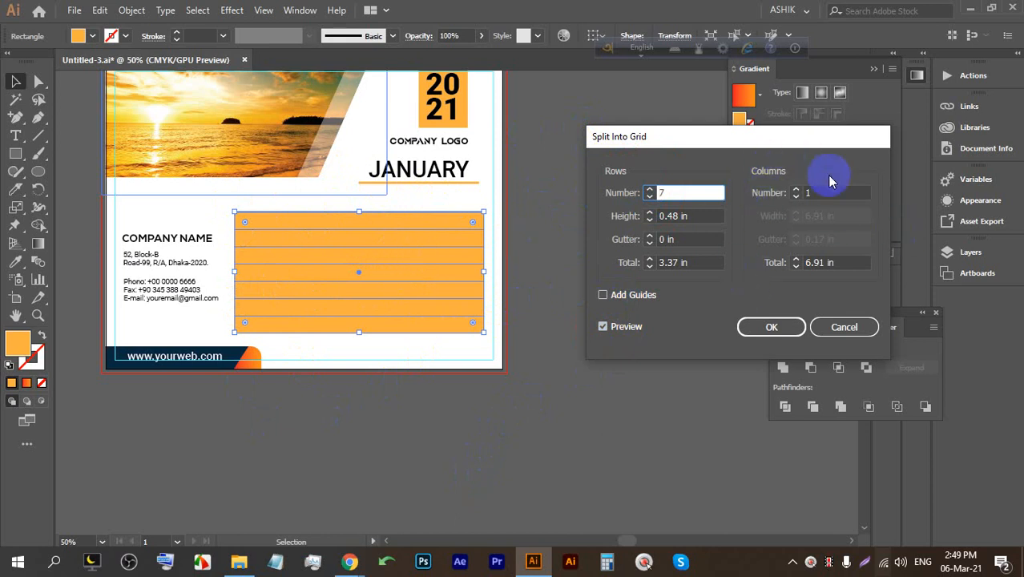
pyautogui.click(797, 190)
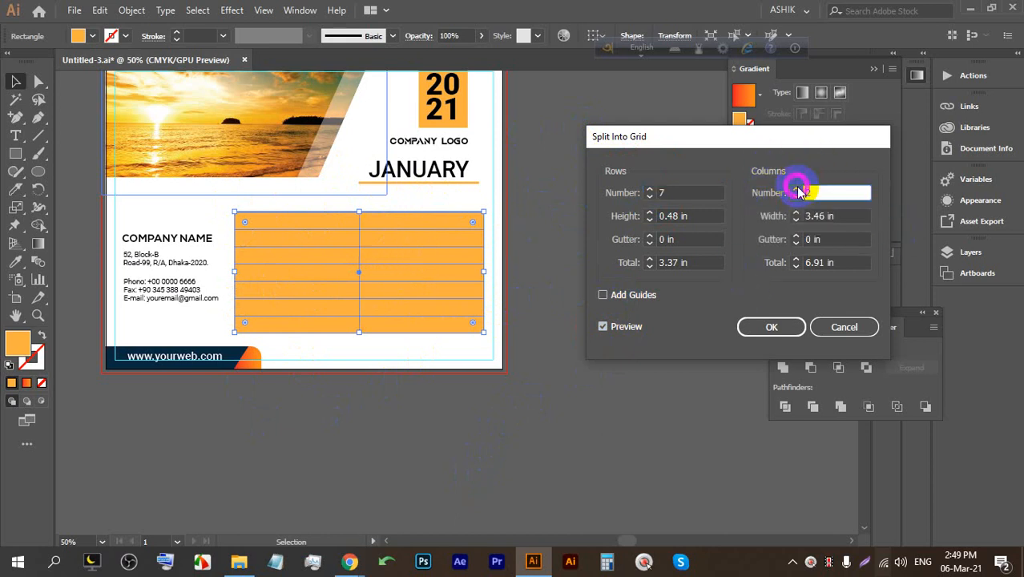
pyautogui.click(796, 190)
pyautogui.click(796, 190)
pyautogui.click(797, 190)
pyautogui.click(797, 190)
pyautogui.click(797, 190)
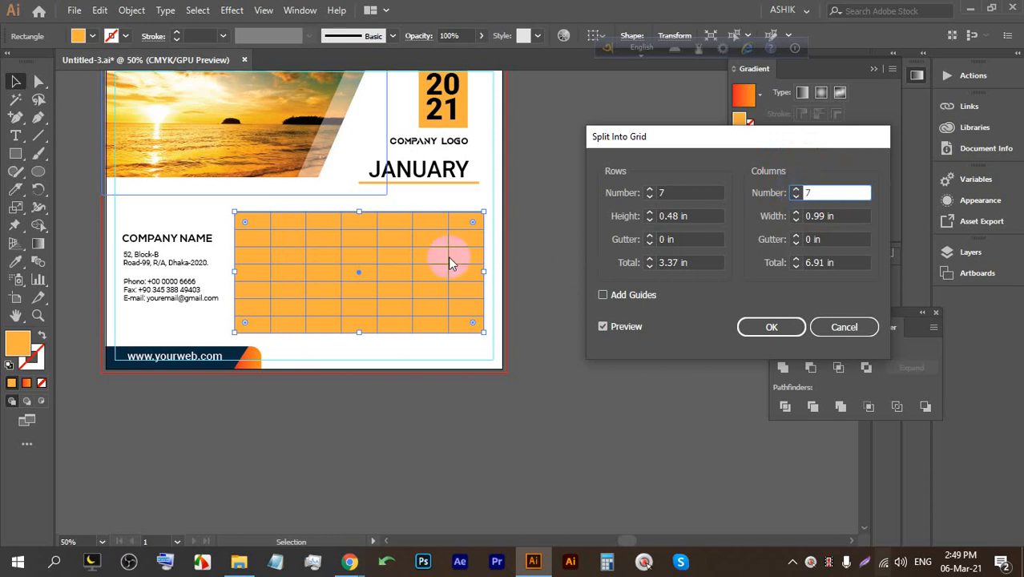
pyautogui.click(650, 216)
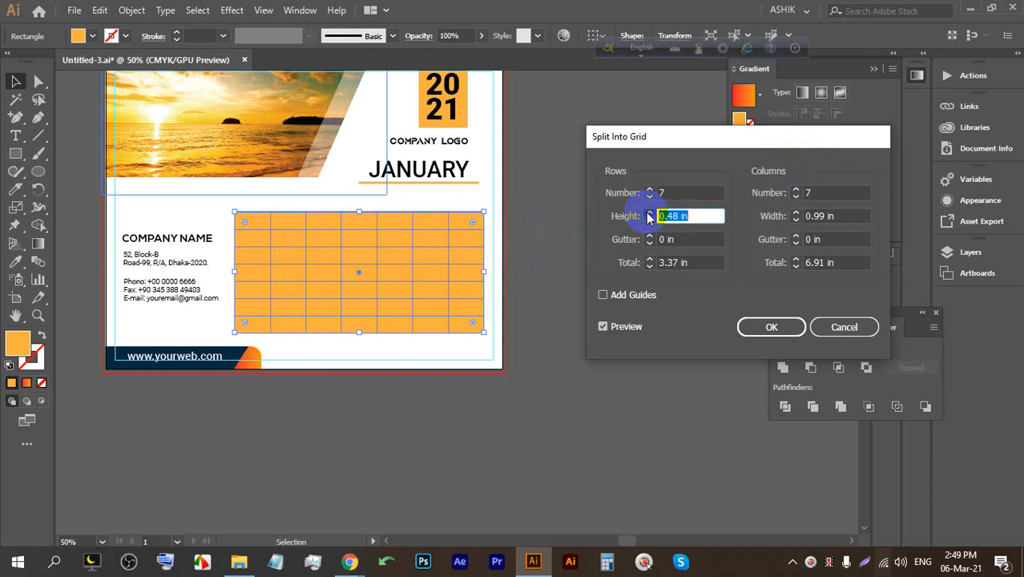
pyautogui.click(649, 220)
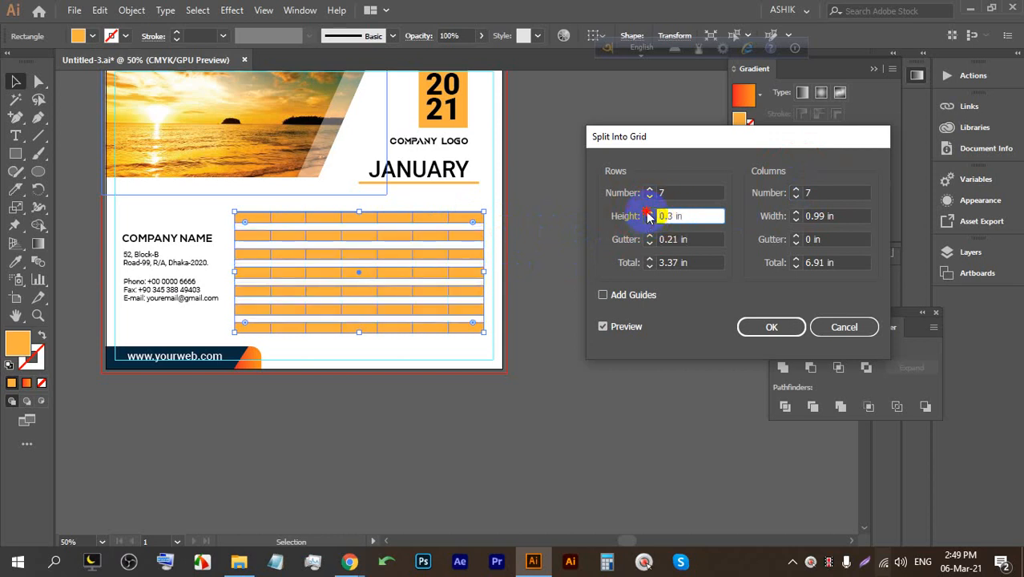
pyautogui.click(649, 213)
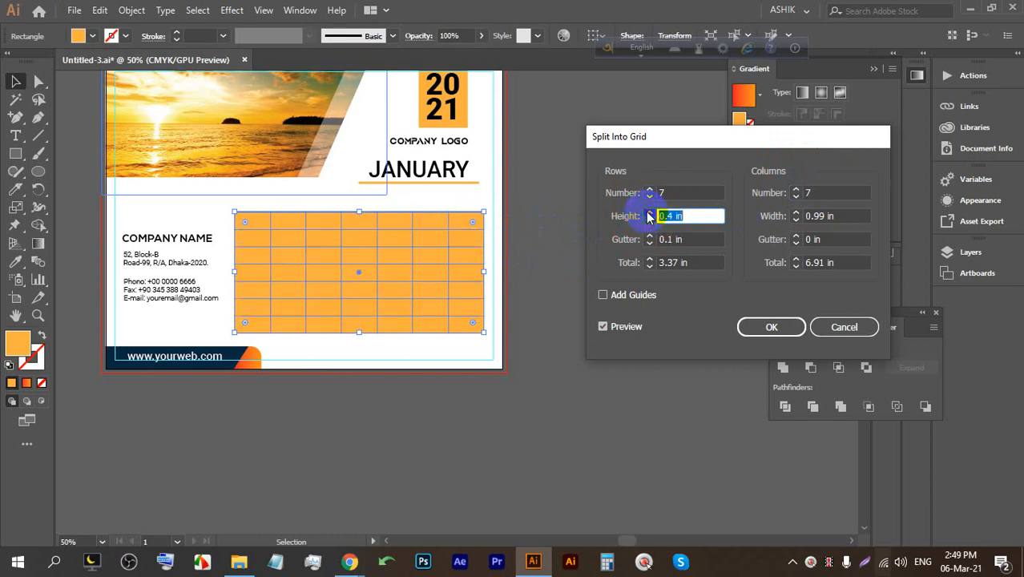
pyautogui.click(795, 221)
pyautogui.click(797, 213)
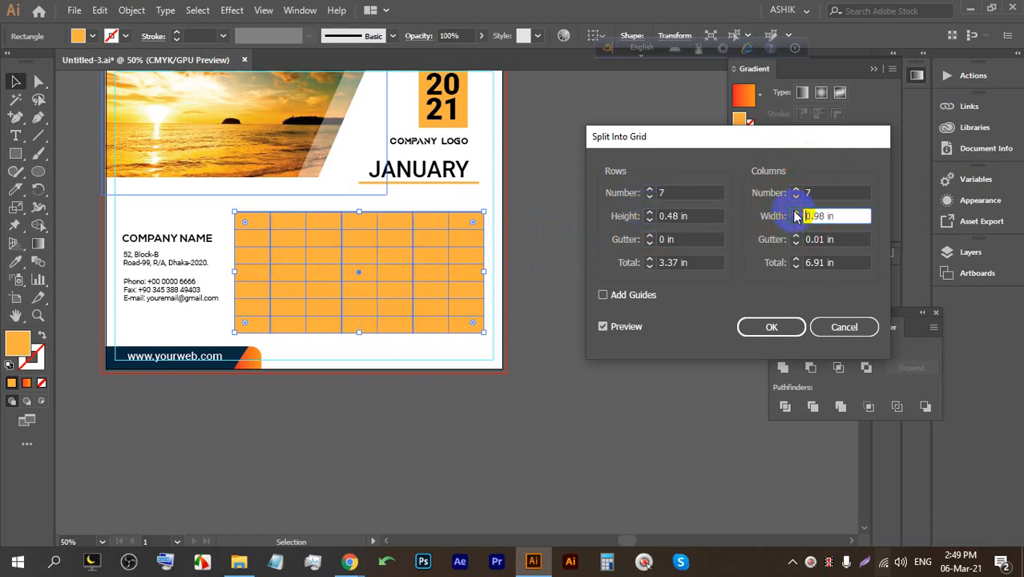
pyautogui.click(650, 236)
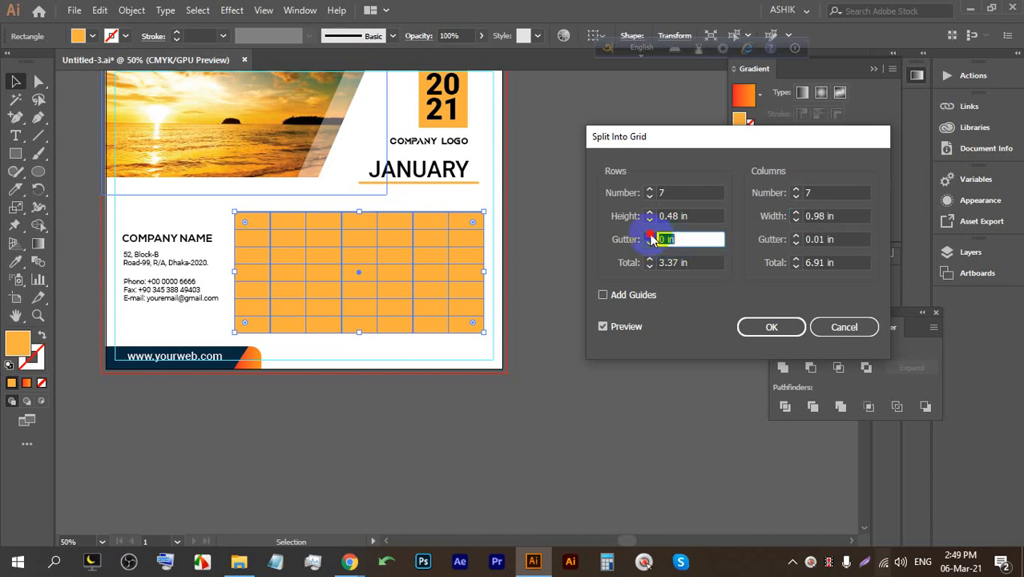
pyautogui.click(796, 238)
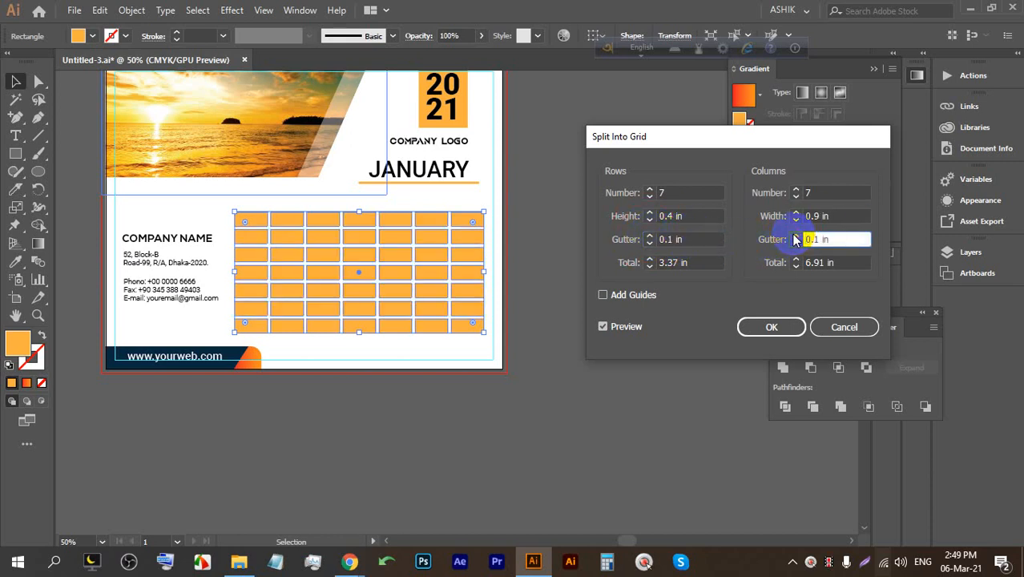
pyautogui.click(800, 237)
pyautogui.click(797, 238)
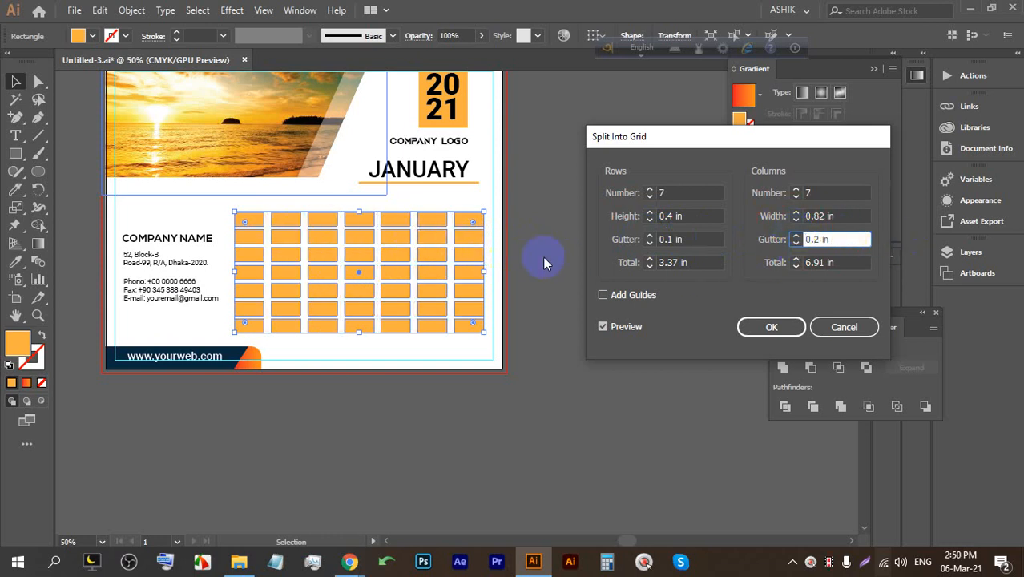
pyautogui.click(650, 259)
pyautogui.click(649, 259)
pyautogui.click(649, 259)
pyautogui.click(650, 259)
pyautogui.click(649, 259)
pyautogui.click(649, 259)
pyautogui.click(650, 259)
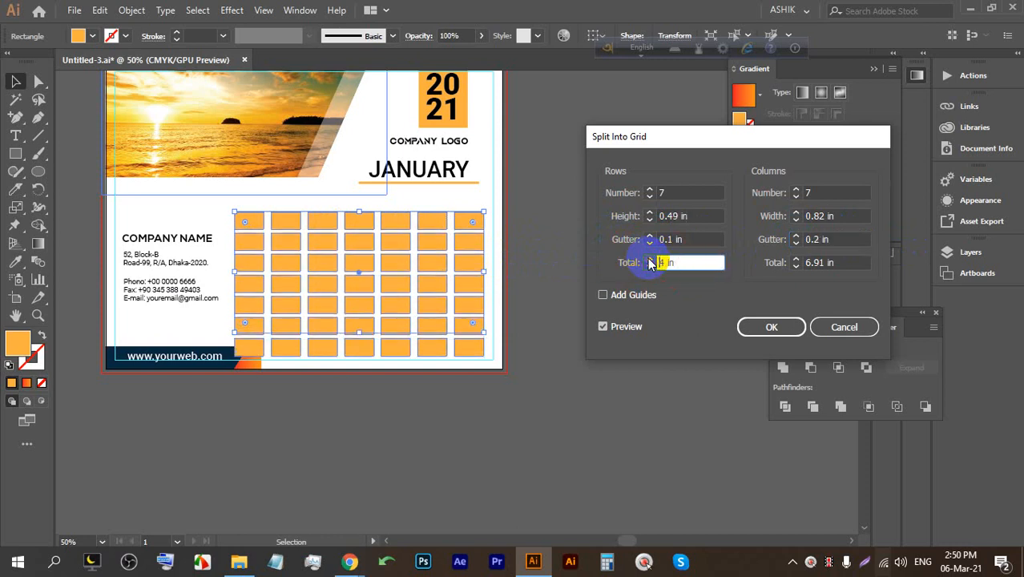
pyautogui.click(649, 267)
pyautogui.click(649, 267)
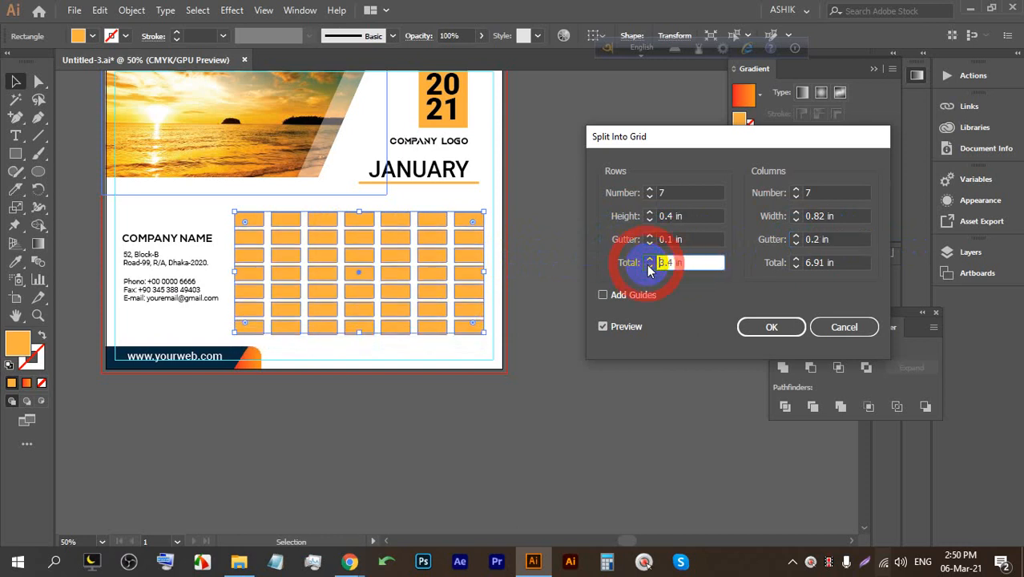
pyautogui.click(649, 267)
pyautogui.moveTo(350, 561)
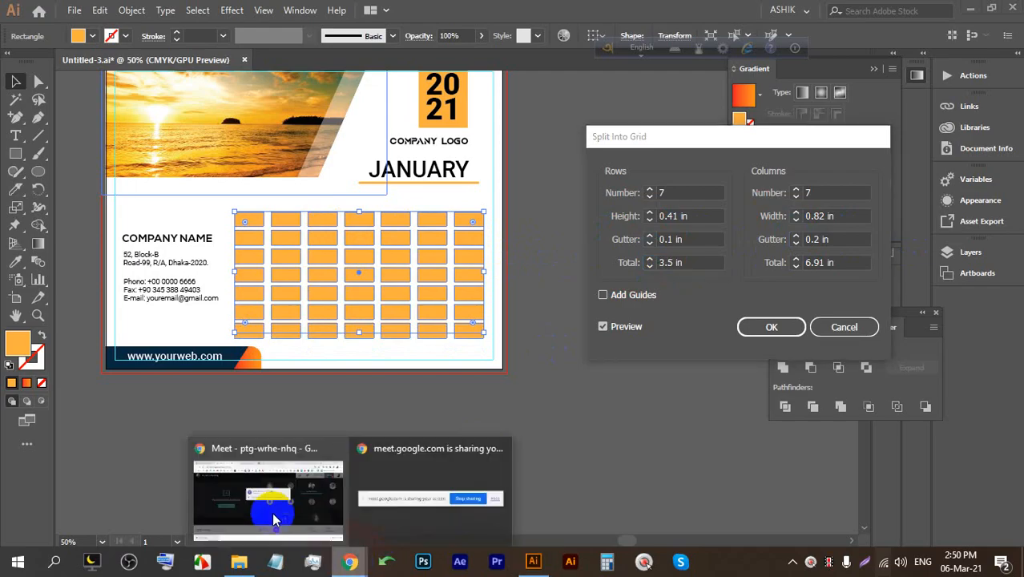
pyautogui.click(270, 507)
pyautogui.click(653, 173)
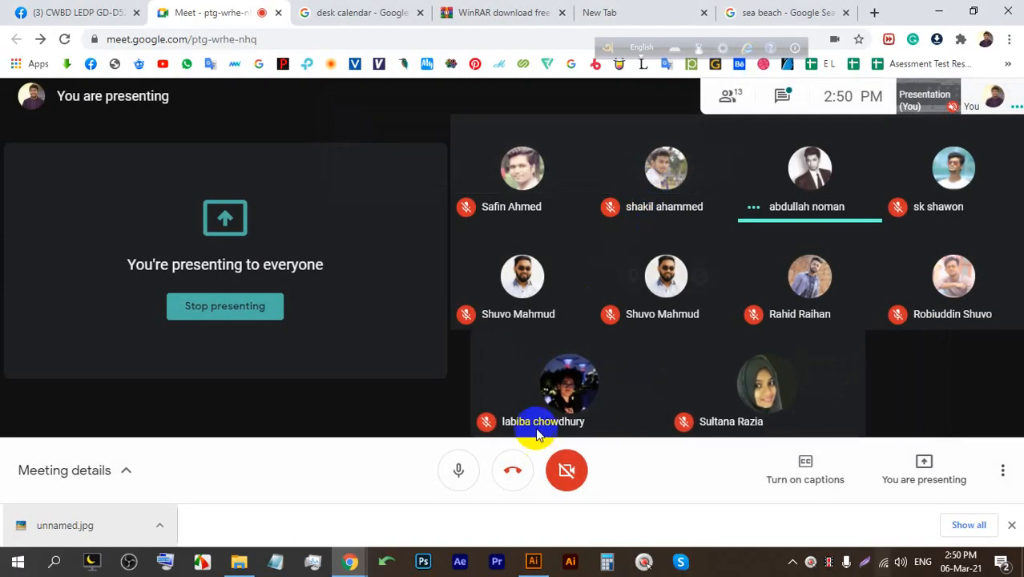
pyautogui.click(533, 552)
pyautogui.moveTo(708, 267); pyautogui.dragTo(651, 277)
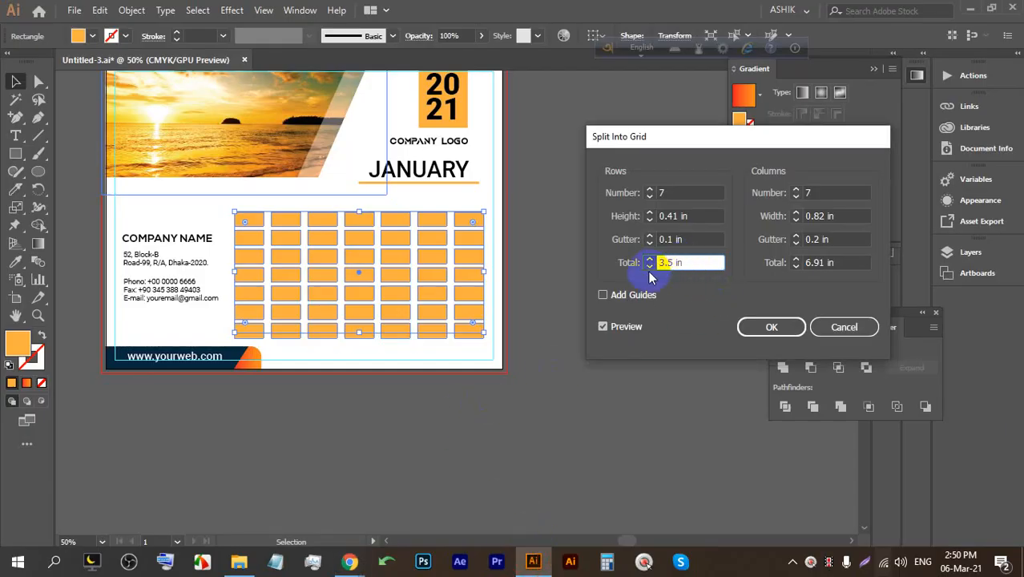
pyautogui.click(649, 267)
pyautogui.click(648, 268)
pyautogui.click(648, 268)
pyautogui.click(648, 258)
pyautogui.click(647, 258)
pyautogui.click(648, 258)
pyautogui.click(647, 268)
pyautogui.click(647, 267)
pyautogui.click(648, 259)
pyautogui.moveTo(672, 258); pyautogui.dragTo(631, 265)
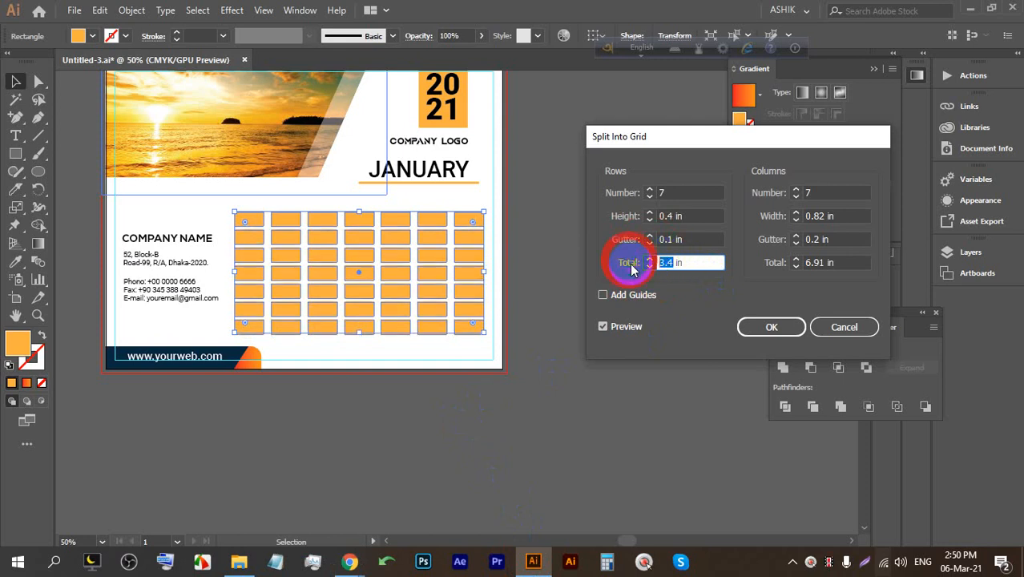
pyautogui.write('0')
pyautogui.press('Up')
pyautogui.press('Down')
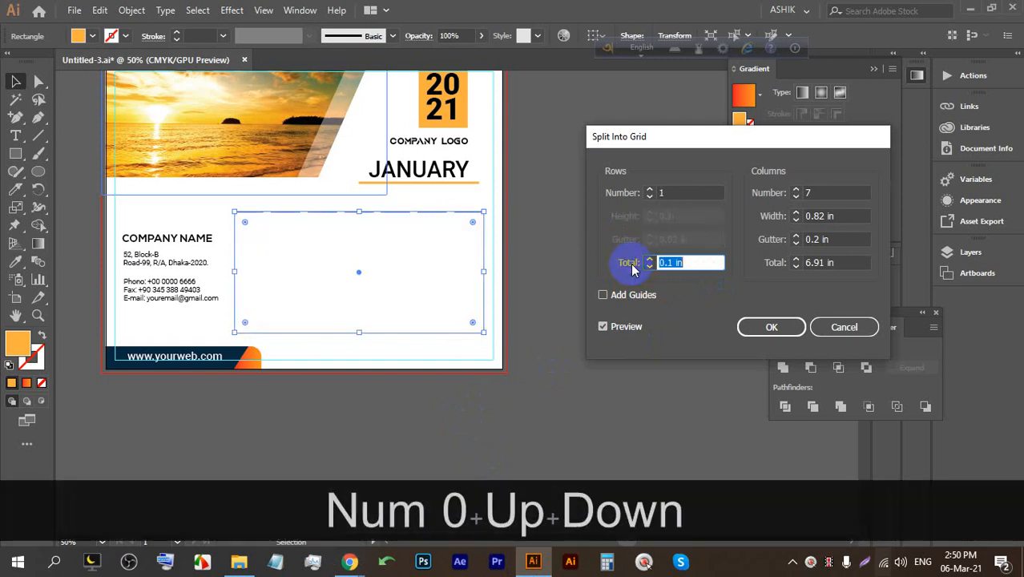
pyautogui.click(814, 328)
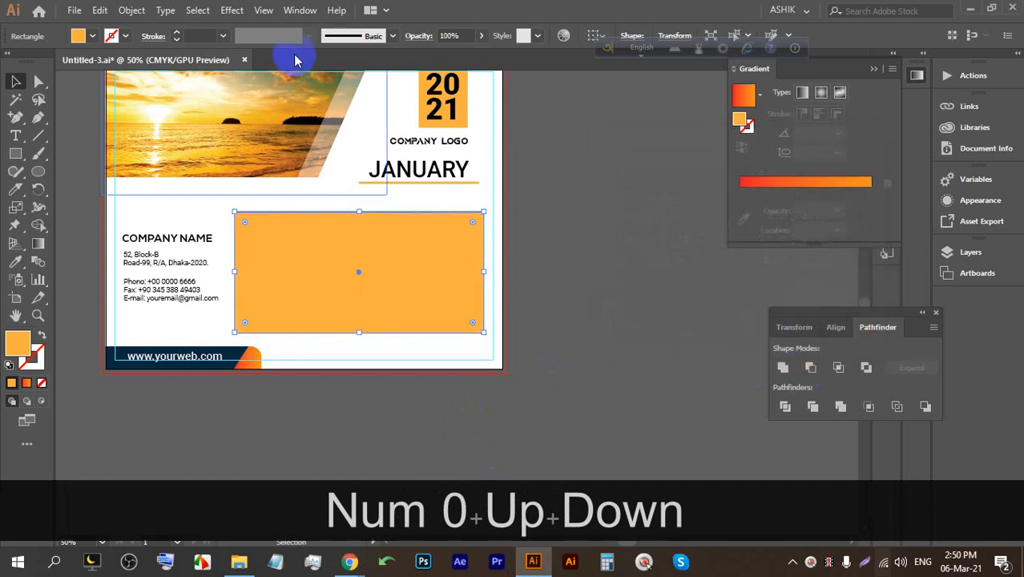
# In Split Into Grid with preview on, set 7 rows and 7 columns.
pyautogui.click(132, 9)
pyautogui.moveTo(263, 345)
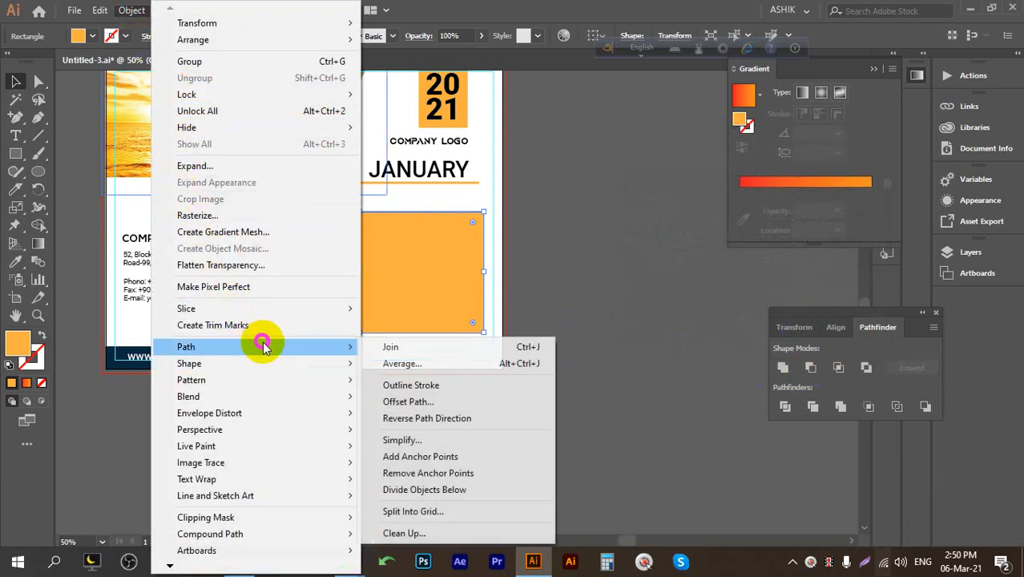
pyautogui.click(431, 510)
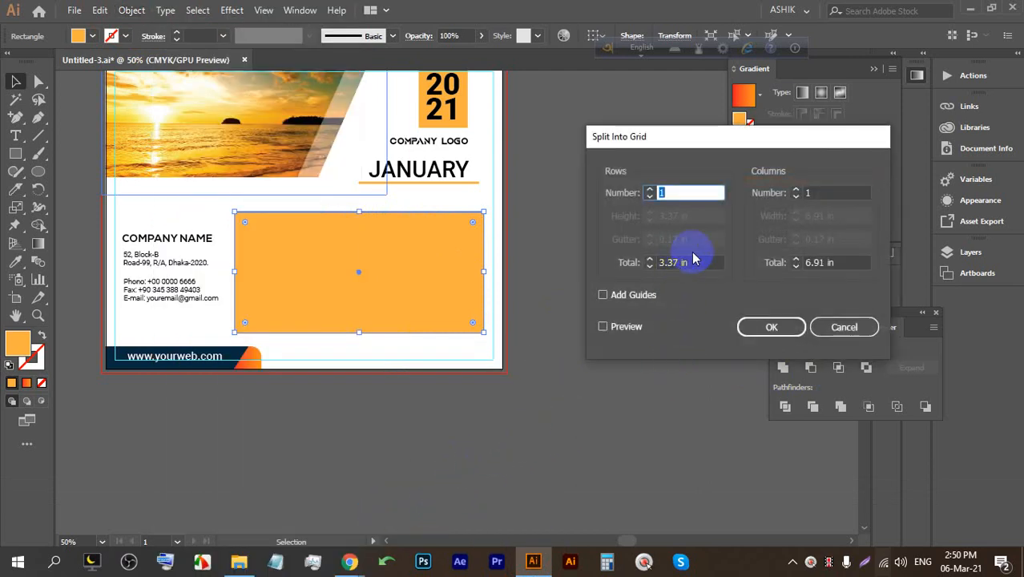
pyautogui.click(614, 327)
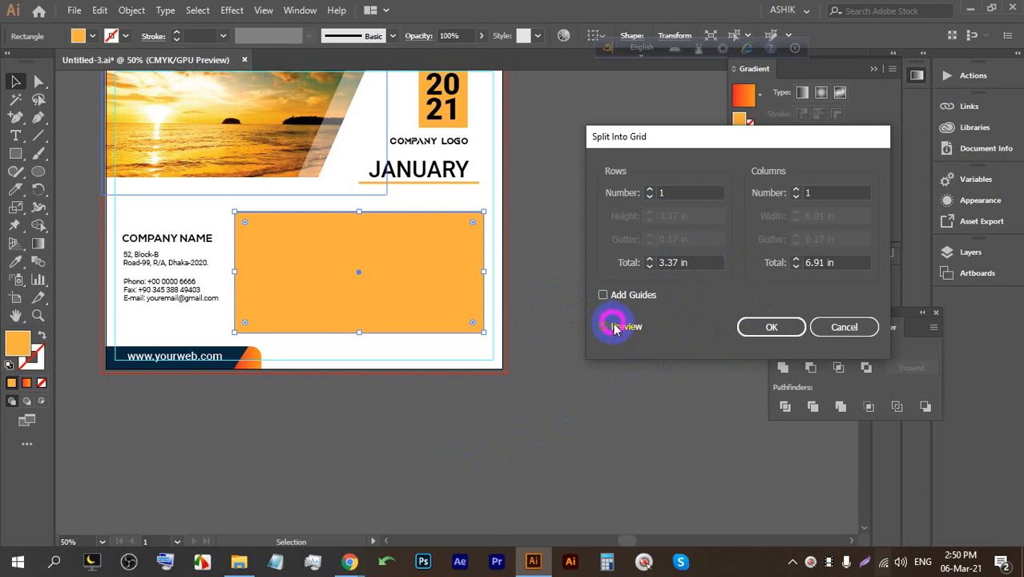
pyautogui.click(651, 190)
pyautogui.click(650, 189)
pyautogui.click(650, 189)
pyautogui.click(650, 189)
pyautogui.click(650, 189)
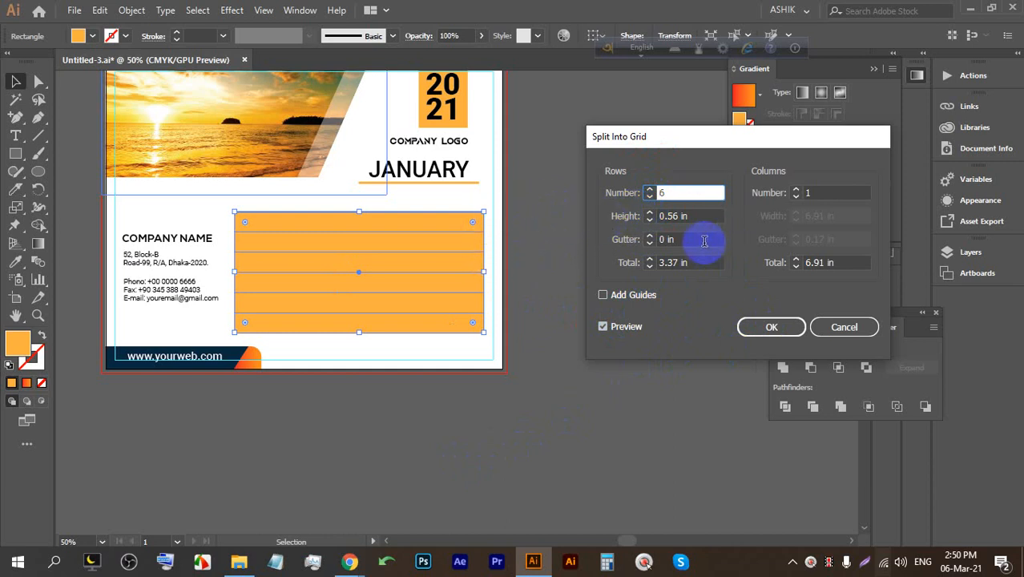
pyautogui.click(650, 190)
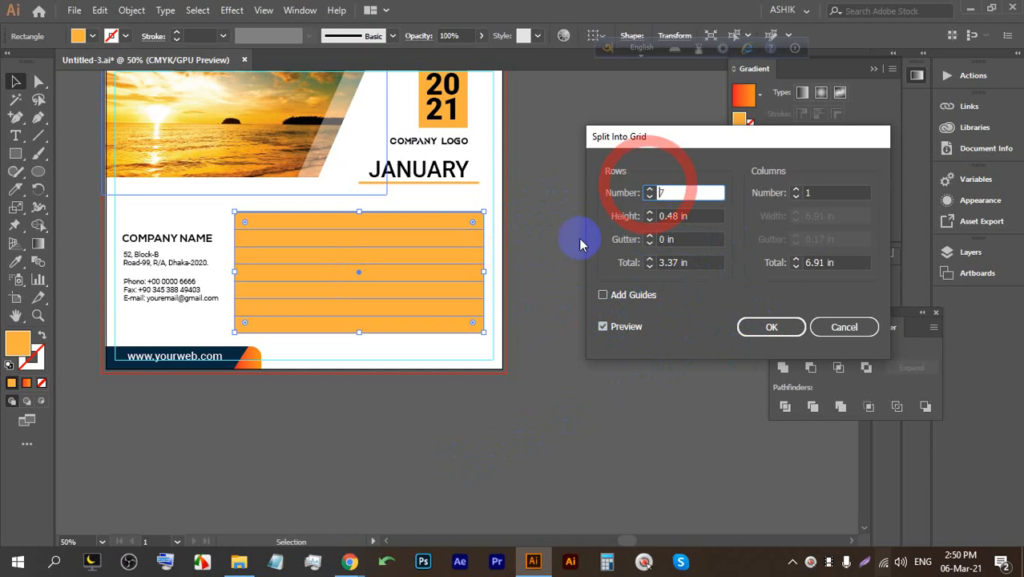
pyautogui.click(797, 191)
pyautogui.click(797, 191)
pyautogui.click(796, 191)
pyautogui.click(797, 191)
pyautogui.click(797, 191)
pyautogui.click(797, 191)
pyautogui.click(797, 190)
pyautogui.click(797, 197)
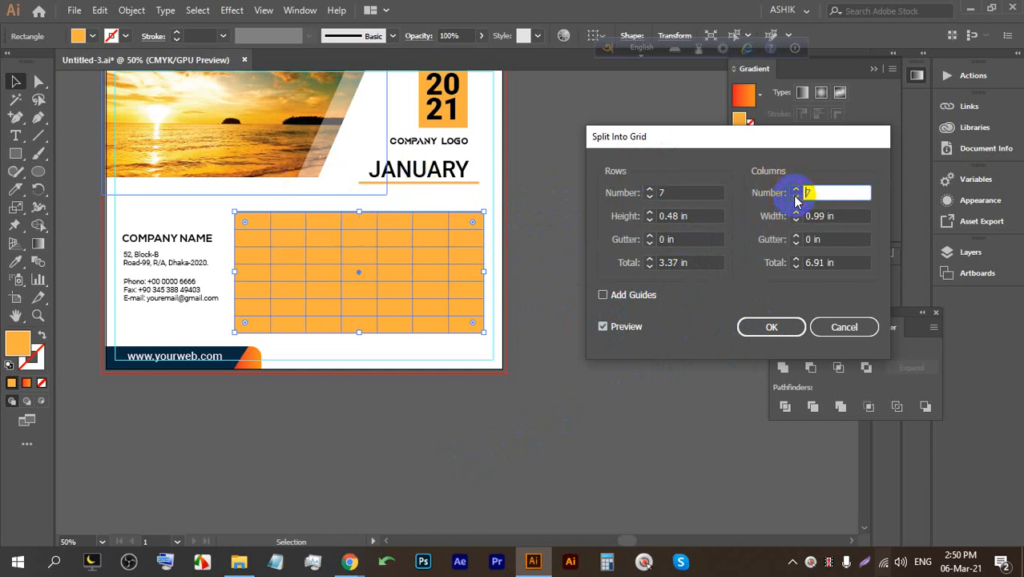
# Set 0.1 in row and column gutters, leave Add Guides off, and apply the split.
pyautogui.click(606, 296)
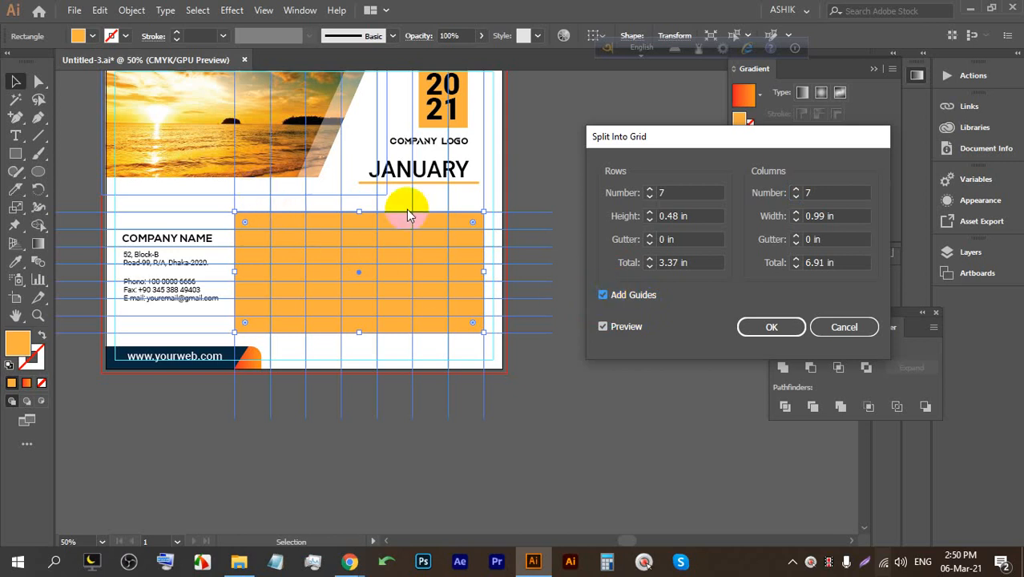
pyautogui.click(651, 237)
pyautogui.click(651, 236)
pyautogui.click(797, 238)
pyautogui.click(797, 236)
pyautogui.click(796, 235)
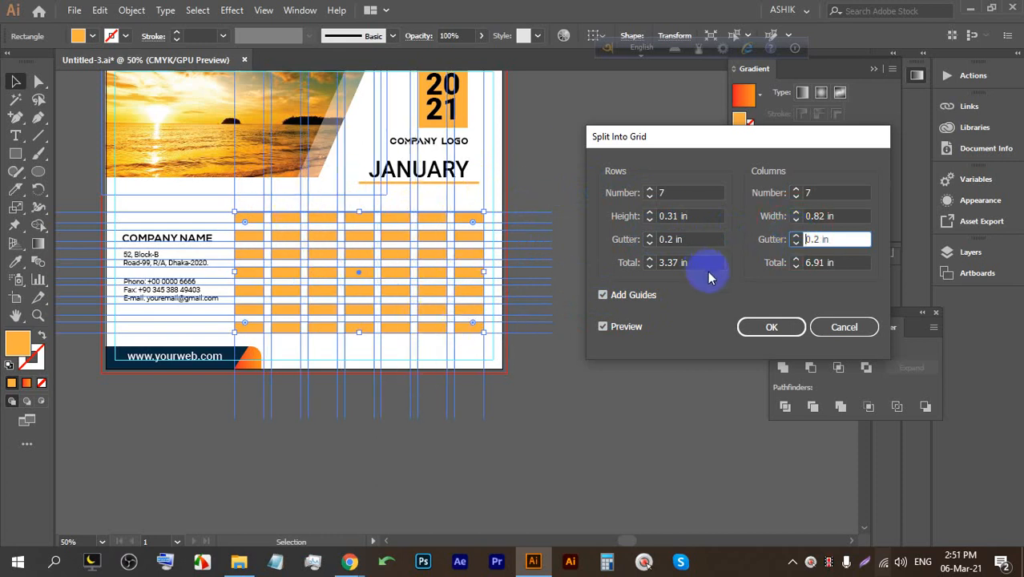
pyautogui.click(798, 244)
pyautogui.click(797, 243)
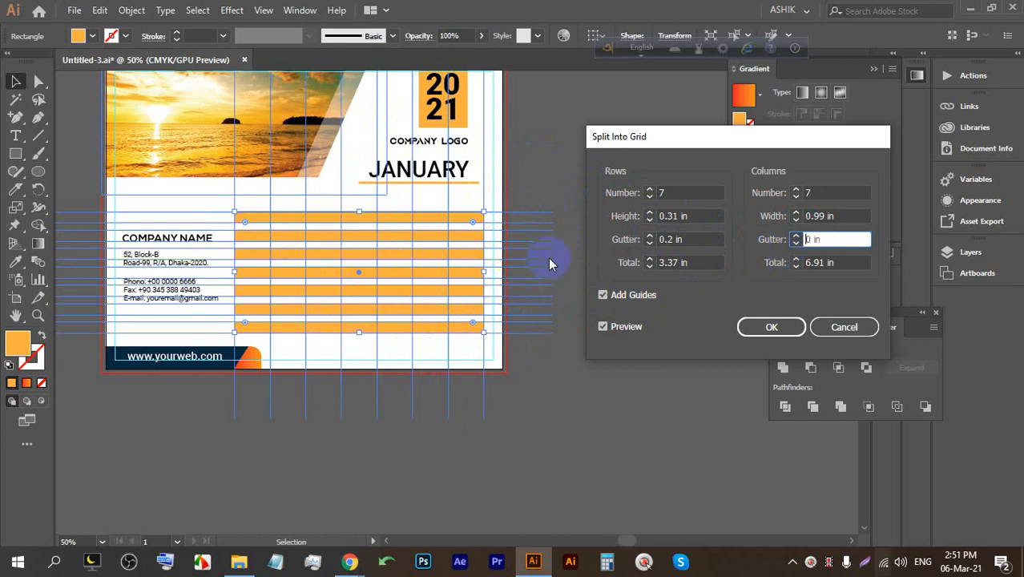
pyautogui.click(650, 243)
pyautogui.click(650, 243)
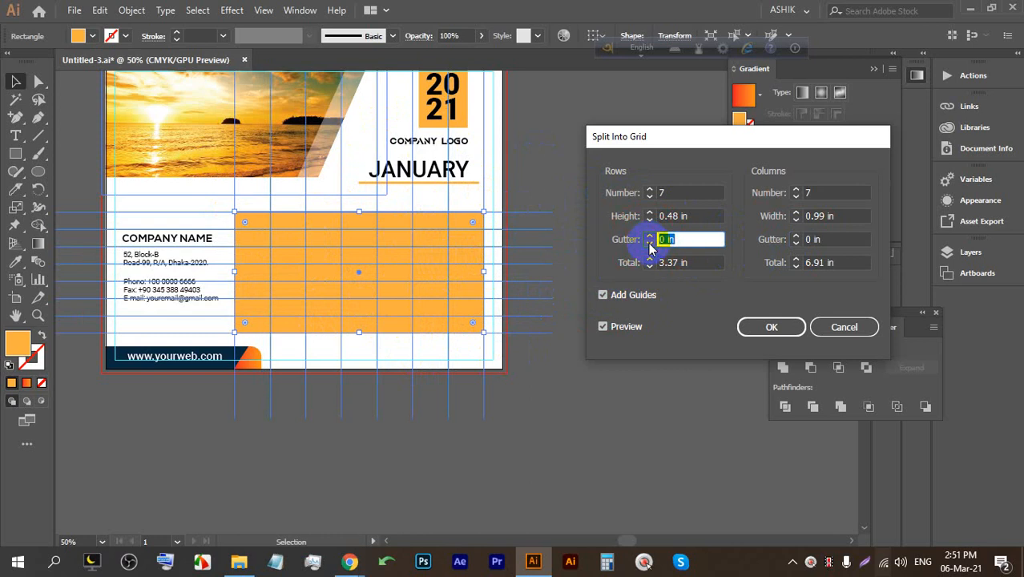
pyautogui.click(650, 235)
pyautogui.click(796, 235)
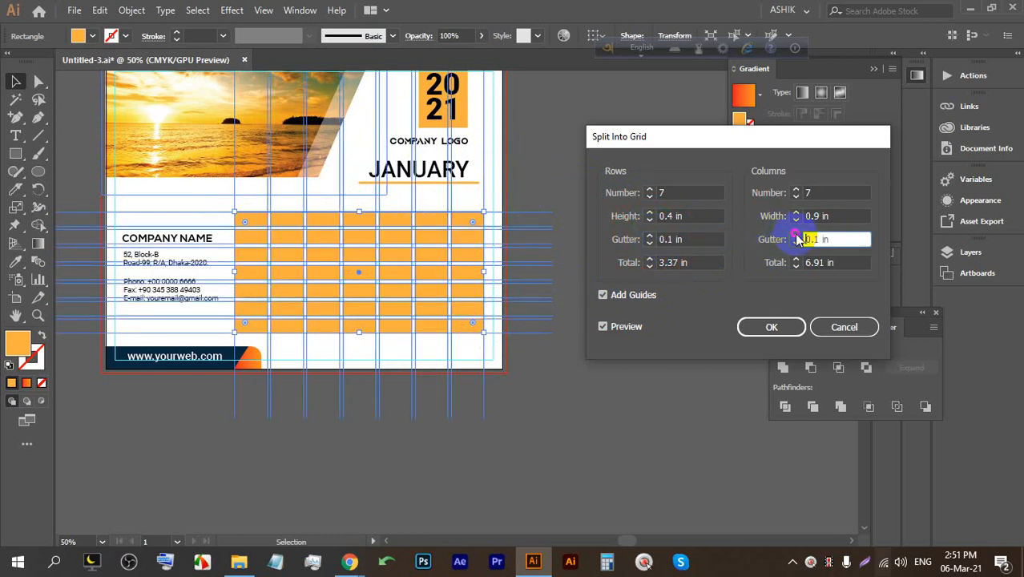
pyautogui.click(604, 295)
pyautogui.click(766, 329)
pyautogui.click(765, 328)
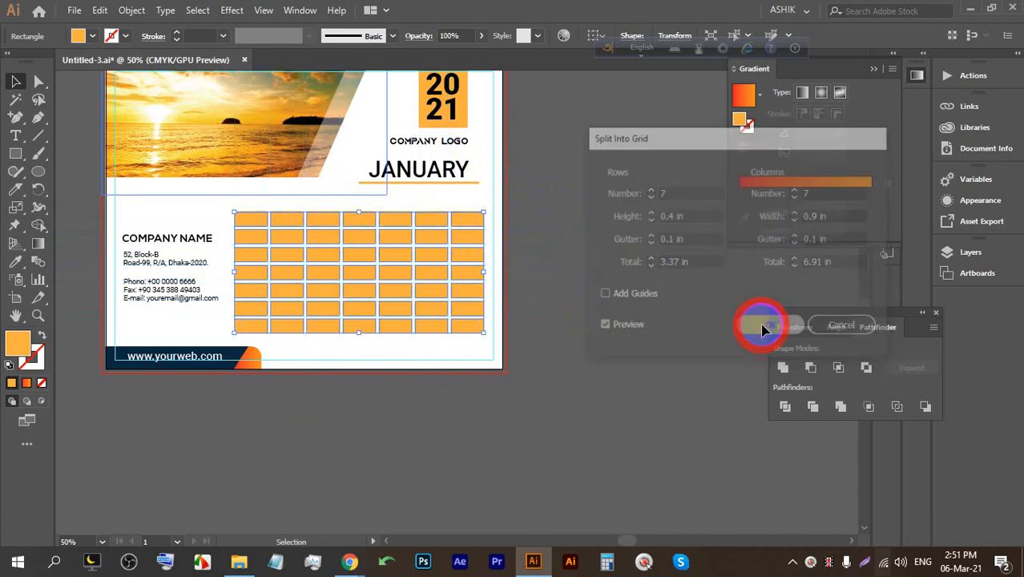
pyautogui.click(587, 333)
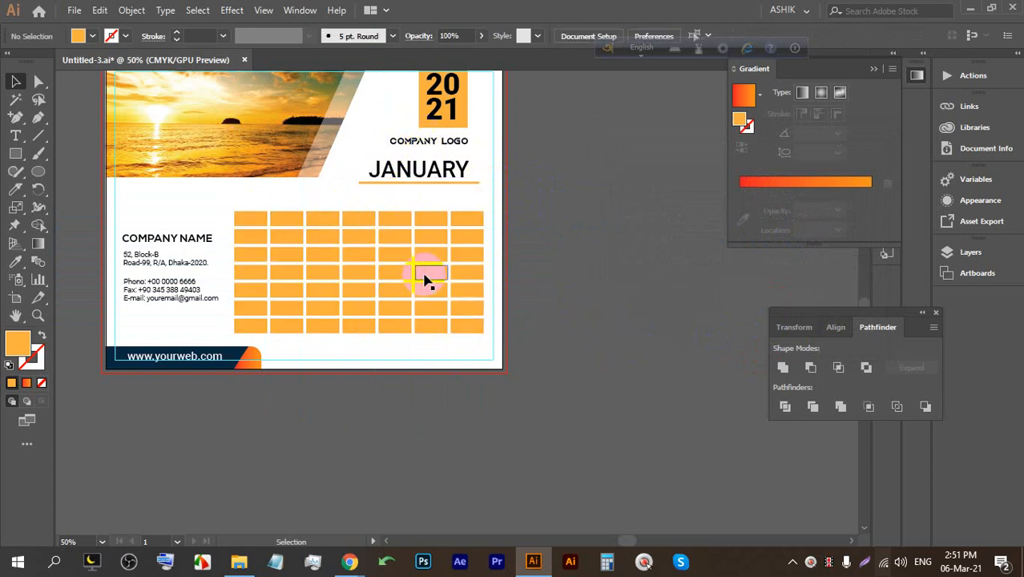
pyautogui.scroll(2, 328, 245)
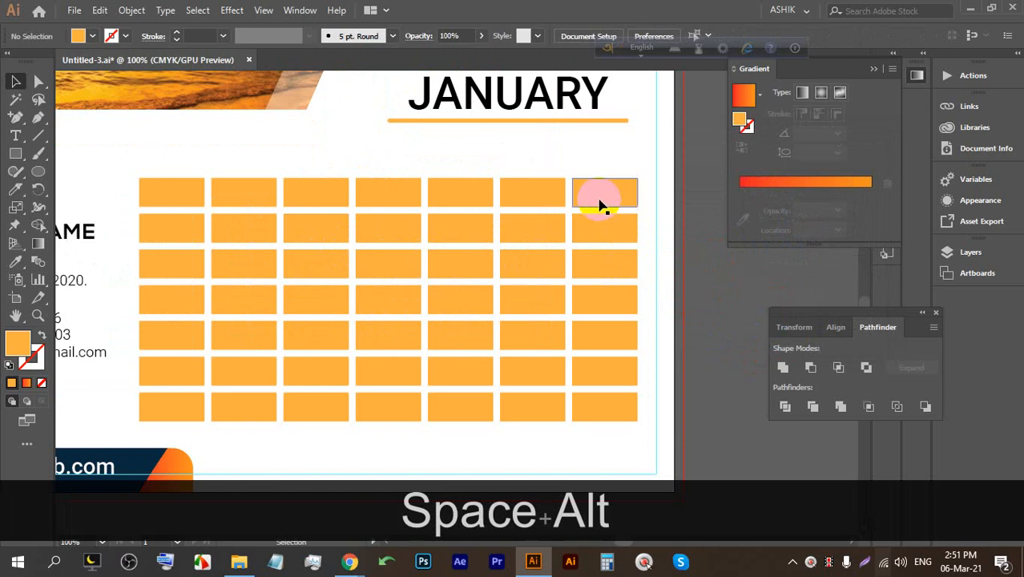
pyautogui.moveTo(602, 206); pyautogui.dragTo(619, 176)
pyautogui.moveTo(533, 206); pyautogui.dragTo(522, 178)
pyautogui.moveTo(468, 210); pyautogui.dragTo(439, 168)
pyautogui.moveTo(369, 191); pyautogui.dragTo(335, 163)
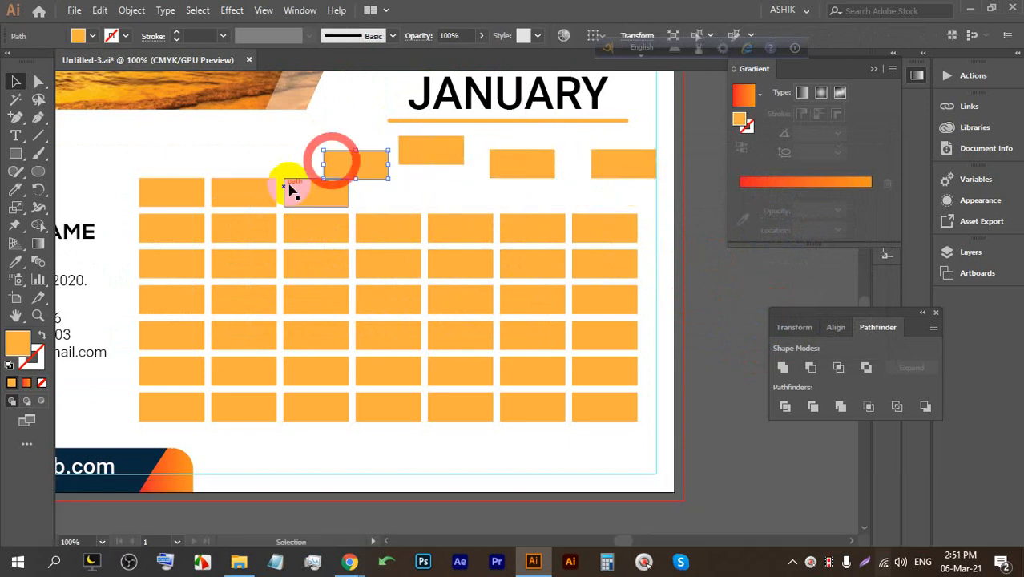
pyautogui.moveTo(273, 193); pyautogui.dragTo(237, 156)
pyautogui.moveTo(171, 196); pyautogui.dragTo(164, 212)
pyautogui.moveTo(286, 300); pyautogui.dragTo(286, 359)
pyautogui.moveTo(396, 304); pyautogui.dragTo(393, 346)
pyautogui.moveTo(527, 311); pyautogui.dragTo(550, 354)
pyautogui.moveTo(535, 404); pyautogui.dragTo(525, 456)
pyautogui.moveTo(454, 413); pyautogui.dragTo(425, 446)
pyautogui.moveTo(386, 408); pyautogui.dragTo(327, 458)
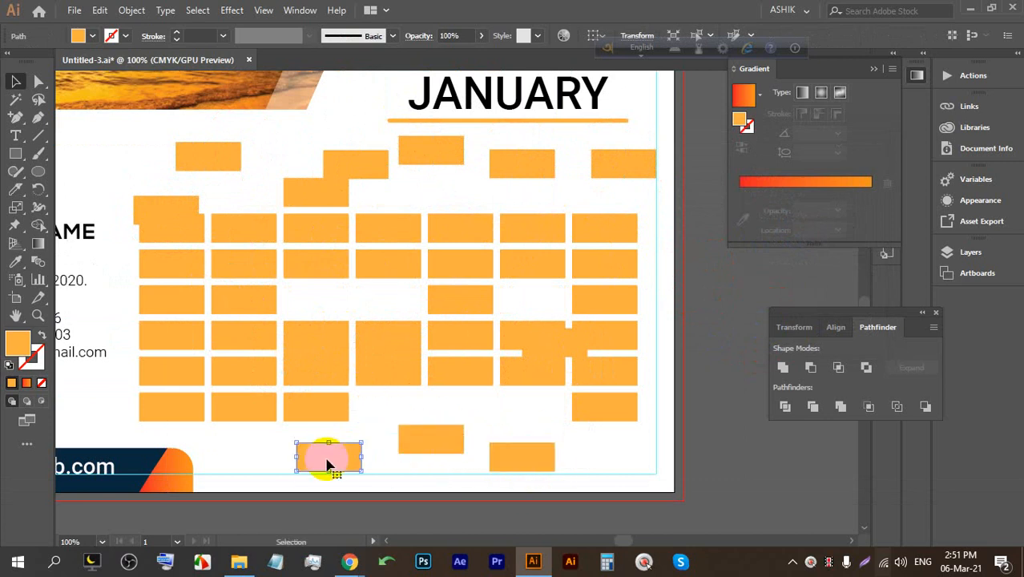
pyautogui.moveTo(286, 396); pyautogui.dragTo(274, 437)
pyautogui.moveTo(298, 368); pyautogui.dragTo(291, 417)
pyautogui.moveTo(307, 339); pyautogui.dragTo(344, 310)
pyautogui.moveTo(337, 357); pyautogui.dragTo(308, 383)
pyautogui.moveTo(395, 382); pyautogui.dragTo(375, 371)
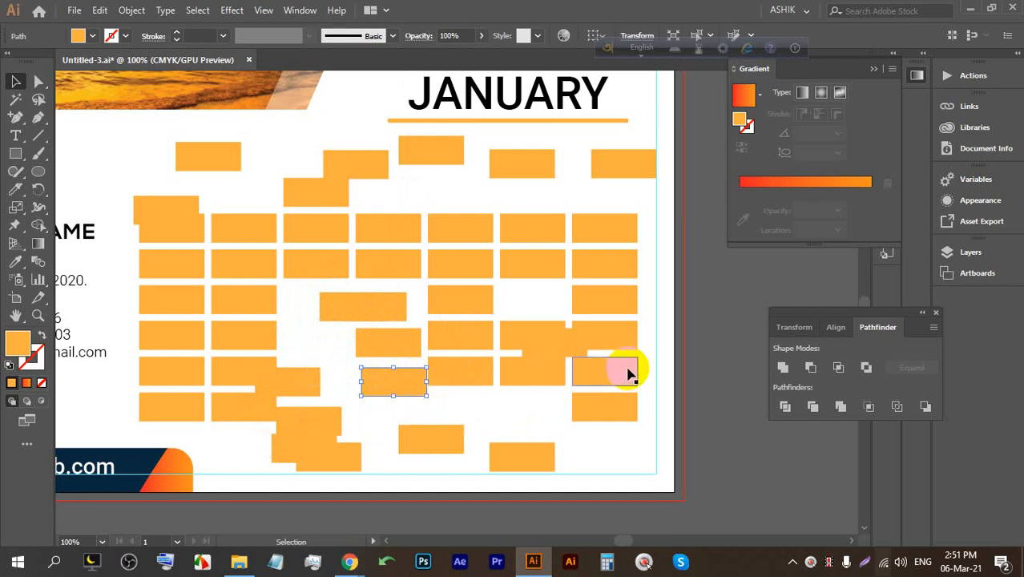
pyautogui.hotkey('ctrl', 'z')
pyautogui.hotkey('ctrl', 'z')
pyautogui.hotkey('ctrl', 'z')
pyautogui.hotkey('ctrl', 'z')
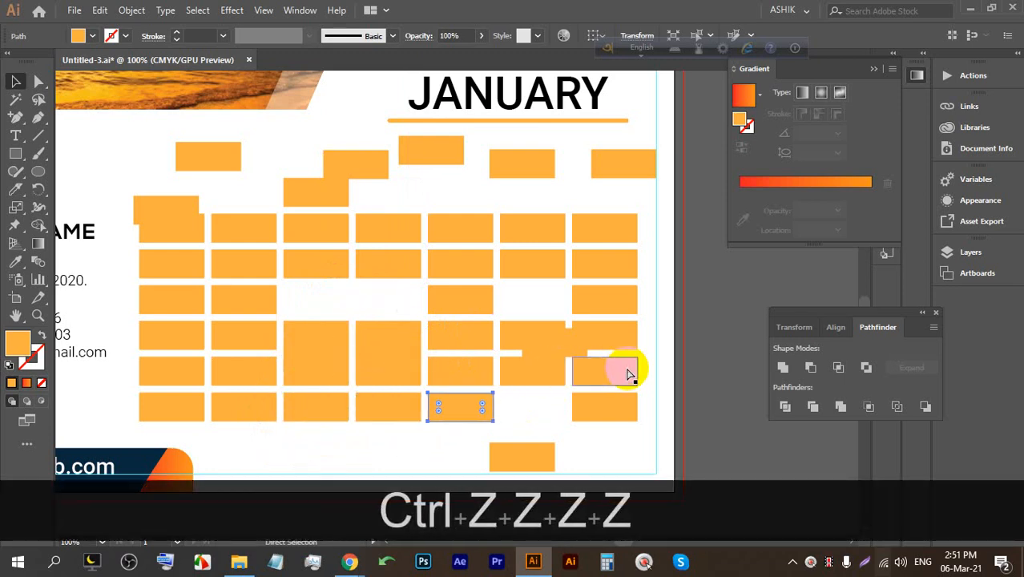
pyautogui.hotkey('ctrl', 'z')
pyautogui.hotkey('ctrl', 'z')
pyautogui.hotkey('ctrl', 'z')
pyautogui.hotkey('ctrl', 'z')
pyautogui.hotkey('ctrl', 'z')
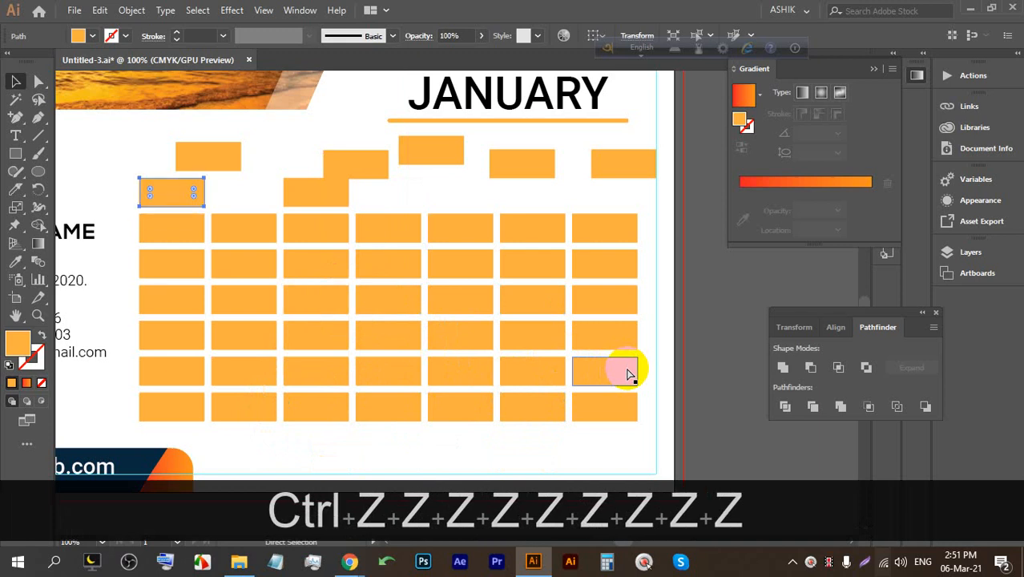
pyautogui.hotkey('ctrl', 'z')
pyautogui.hotkey('ctrl', 'z')
pyautogui.hotkey('ctrl', 'z')
pyautogui.hotkey('ctrl', 'z')
pyautogui.hotkey('ctrl', 'z')
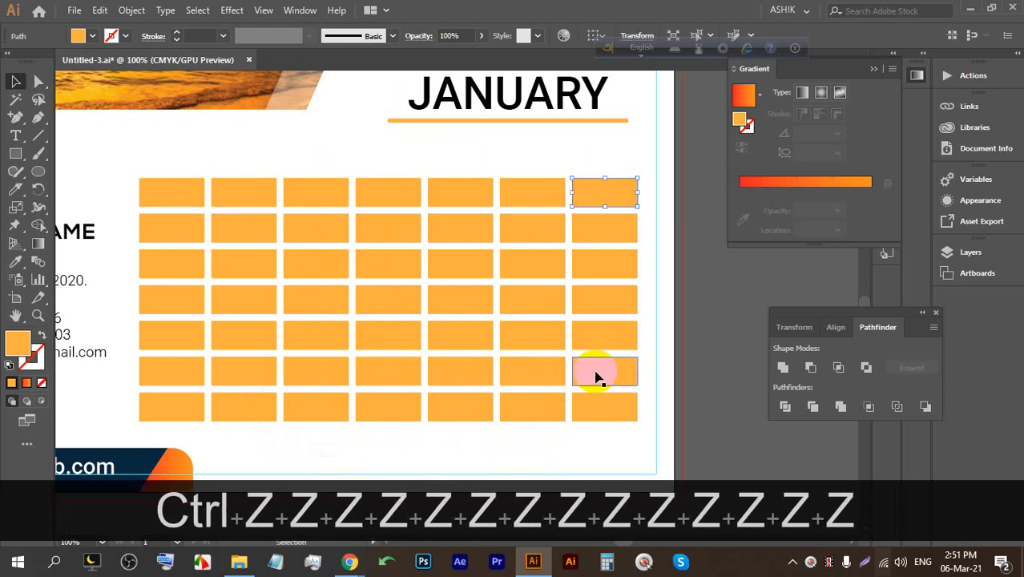
pyautogui.moveTo(673, 332); pyautogui.dragTo(638, 322)
pyautogui.click(628, 350)
pyautogui.scroll(-1, 363, 300)
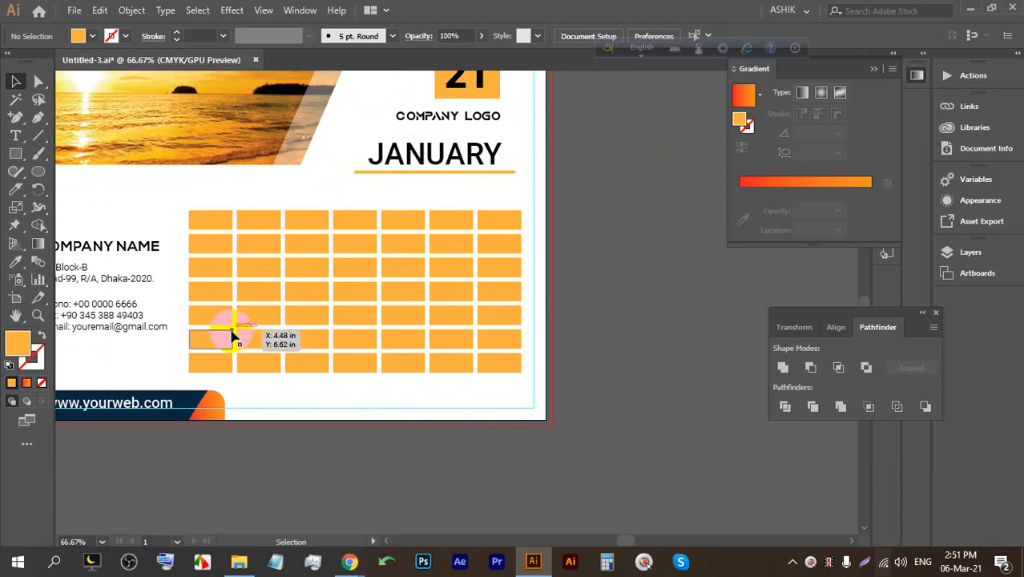
pyautogui.hotkey('alt', 'space')
pyautogui.moveTo(333, 317); pyautogui.dragTo(363, 295)
pyautogui.scroll(1, 347, 302)
pyautogui.press('space')
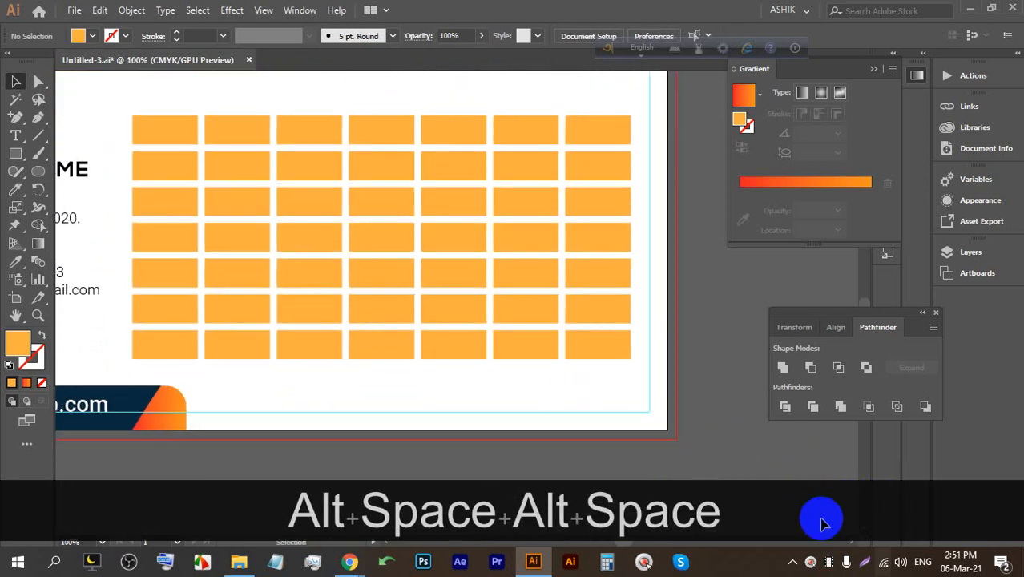
pyautogui.click(869, 563)
pyautogui.moveTo(702, 423); pyautogui.dragTo(84, 8)
# Tick the top-row weekday cells in red pen and write 1 in the second row's last cell.
pyautogui.click(716, 281)
pyautogui.moveTo(166, 123)
pyautogui.mouseDown()
pyautogui.moveTo(206, 127)
pyautogui.moveTo(246, 116)
pyautogui.moveTo(296, 130)
pyautogui.moveTo(329, 121)
pyautogui.moveTo(369, 137)
pyautogui.moveTo(409, 123)
pyautogui.moveTo(439, 136)
pyautogui.moveTo(459, 102)
pyautogui.mouseUp()
pyautogui.moveTo(510, 121); pyautogui.dragTo(534, 109)
pyautogui.moveTo(574, 149); pyautogui.dragTo(671, 122)
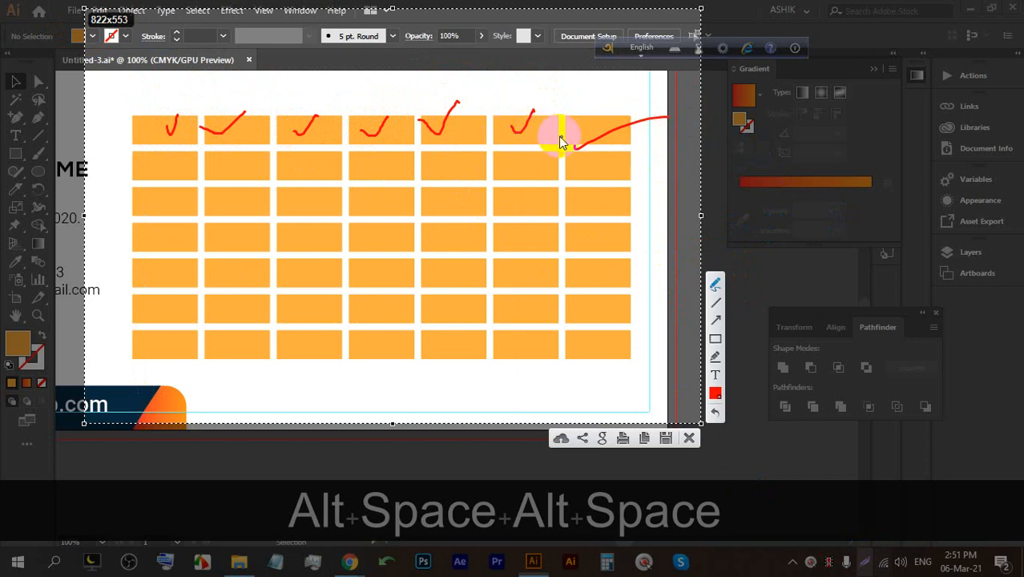
pyautogui.moveTo(581, 142)
pyautogui.mouseDown()
pyautogui.moveTo(572, 135)
pyautogui.moveTo(618, 123)
pyautogui.mouseUp()
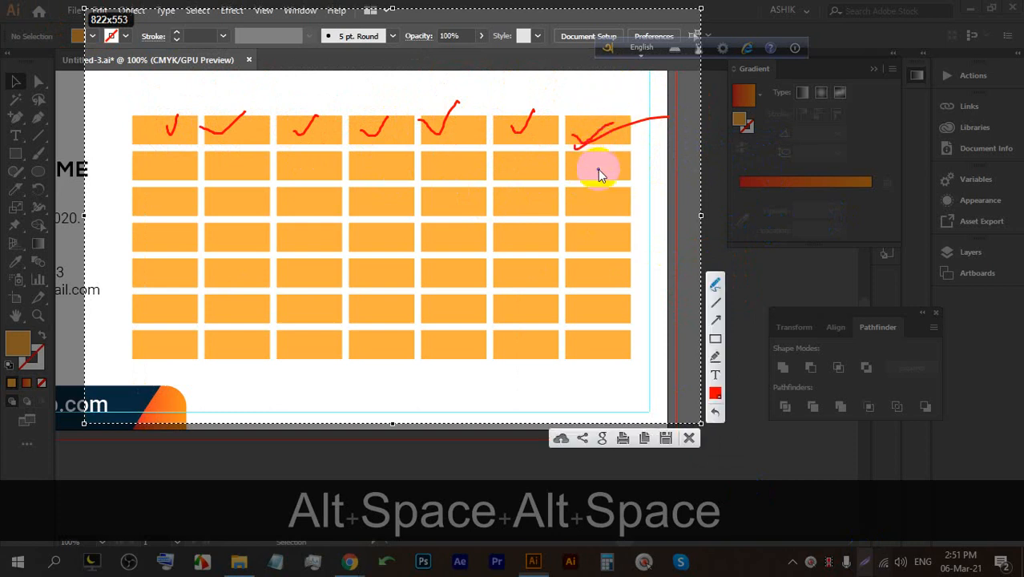
pyautogui.moveTo(596, 171); pyautogui.dragTo(591, 160)
# Sketch third- and fourth-row dates, including 2 and 15, and dot the fourth-row cells.
pyautogui.moveTo(169, 206)
pyautogui.mouseDown()
pyautogui.moveTo(212, 203)
pyautogui.moveTo(146, 196)
pyautogui.moveTo(157, 190)
pyautogui.moveTo(151, 207)
pyautogui.moveTo(194, 198)
pyautogui.mouseUp()
pyautogui.moveTo(591, 198)
pyautogui.mouseDown()
pyautogui.moveTo(592, 211)
pyautogui.moveTo(609, 207)
pyautogui.mouseUp()
pyautogui.moveTo(178, 230); pyautogui.dragTo(171, 253)
pyautogui.moveTo(590, 229)
pyautogui.mouseDown()
pyautogui.moveTo(442, 231)
pyautogui.moveTo(599, 241)
pyautogui.mouseUp()
pyautogui.click(246, 238)
pyautogui.click(300, 234)
pyautogui.click(395, 233)
pyautogui.click(443, 232)
pyautogui.click(516, 231)
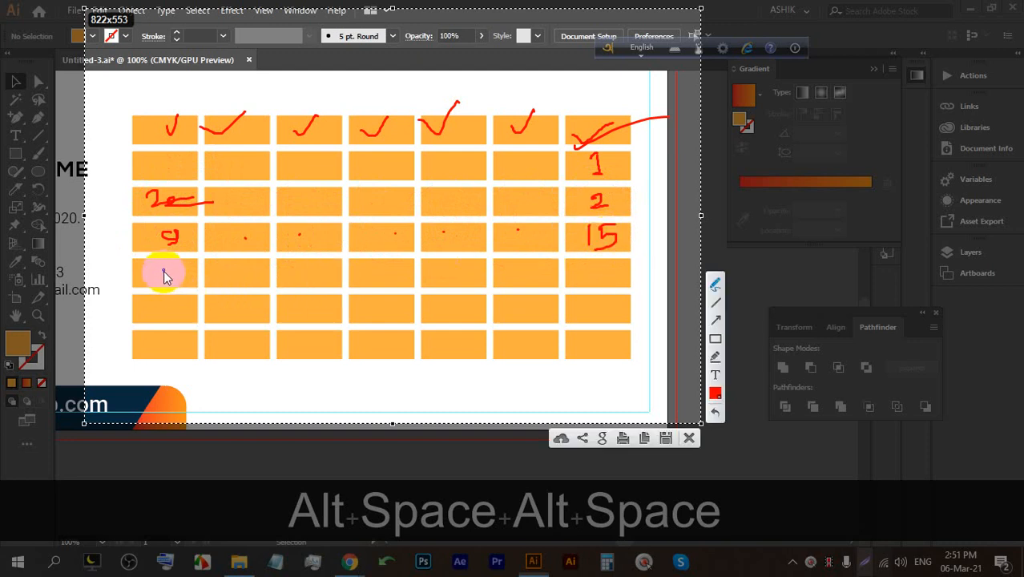
# Dot the fifth-row cells, write 27 and 29, and mark 30 and 31 in the bottom row.
pyautogui.moveTo(179, 265); pyautogui.dragTo(158, 280)
pyautogui.click(231, 279)
pyautogui.click(317, 277)
pyautogui.click(399, 276)
pyautogui.click(476, 277)
pyautogui.click(538, 275)
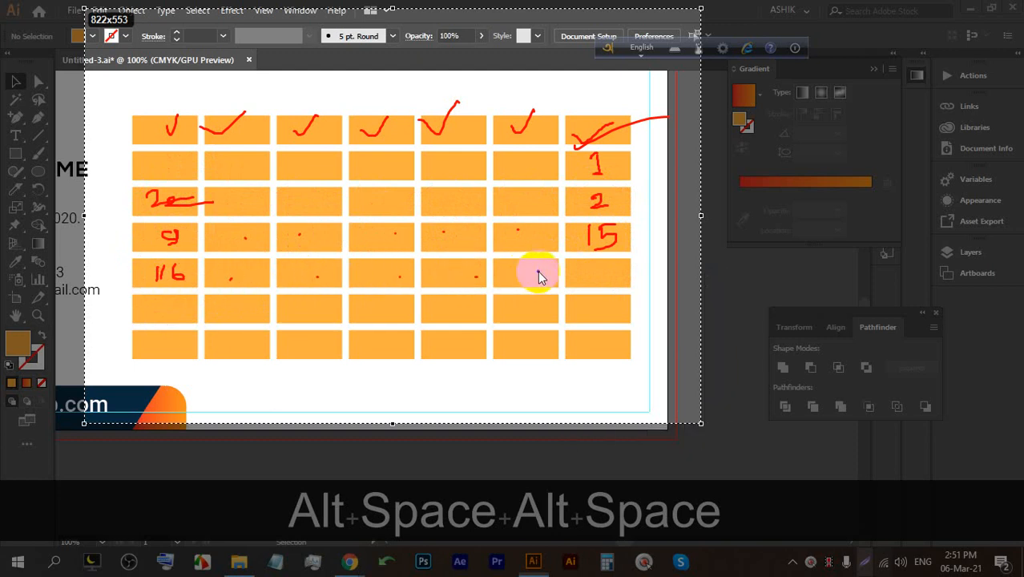
pyautogui.moveTo(589, 272); pyautogui.dragTo(600, 283)
pyautogui.moveTo(604, 272)
pyautogui.mouseDown()
pyautogui.moveTo(622, 283)
pyautogui.moveTo(610, 291)
pyautogui.mouseUp()
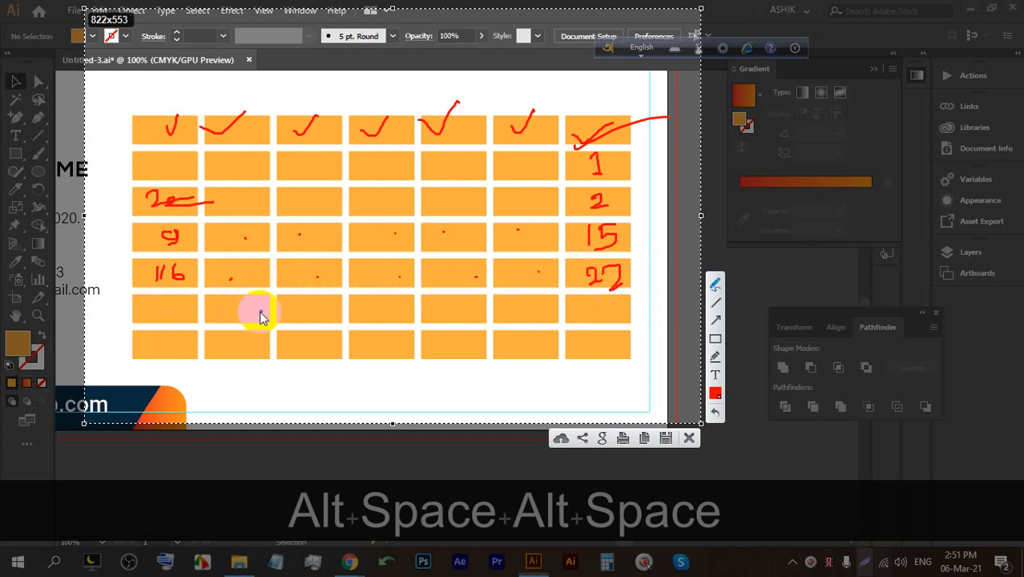
pyautogui.moveTo(577, 320)
pyautogui.mouseDown()
pyautogui.moveTo(579, 302)
pyautogui.moveTo(584, 320)
pyautogui.moveTo(606, 322)
pyautogui.mouseUp()
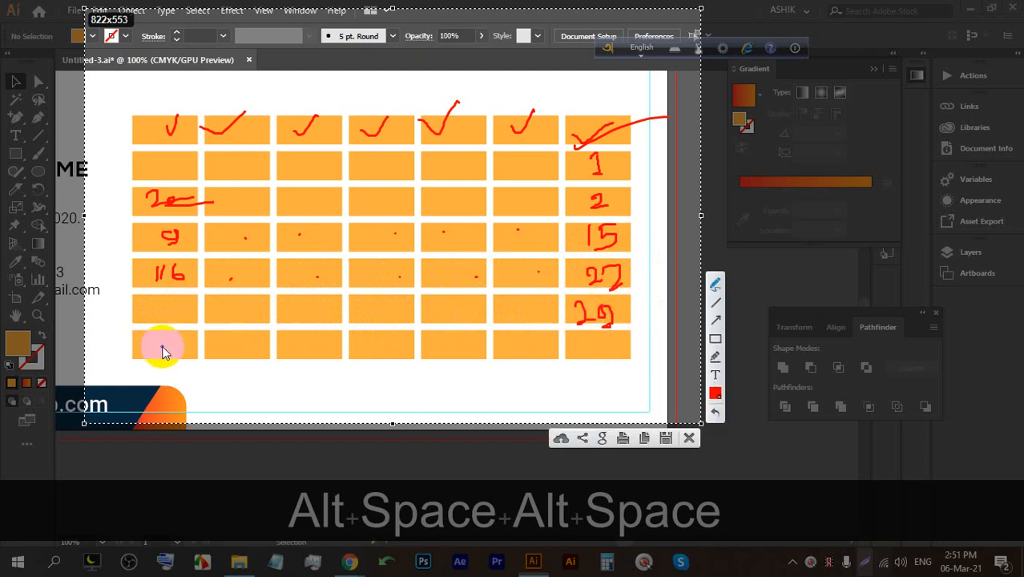
pyautogui.moveTo(138, 350)
pyautogui.mouseDown()
pyautogui.moveTo(173, 337)
pyautogui.moveTo(251, 336)
pyautogui.moveTo(252, 350)
pyautogui.mouseUp()
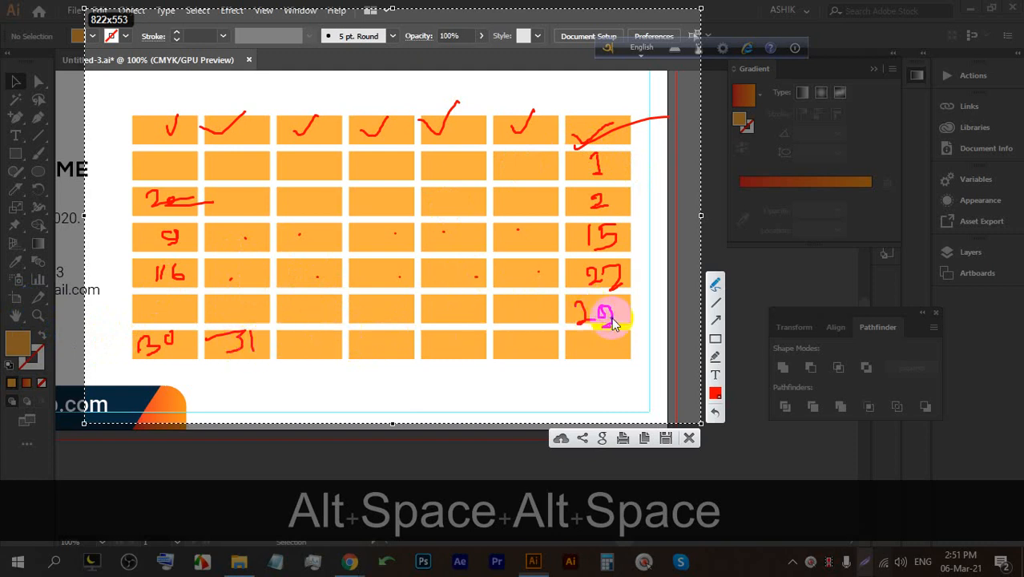
# Loop the date rows, note 30/31 in the second row, mark header cells, then close the annotations.
pyautogui.moveTo(624, 317)
pyautogui.mouseDown()
pyautogui.moveTo(643, 338)
pyautogui.moveTo(297, 394)
pyautogui.moveTo(107, 316)
pyautogui.moveTo(131, 170)
pyautogui.moveTo(149, 161)
pyautogui.moveTo(141, 173)
pyautogui.moveTo(165, 162)
pyautogui.moveTo(165, 172)
pyautogui.mouseUp()
pyautogui.moveTo(228, 154)
pyautogui.mouseDown()
pyautogui.moveTo(219, 165)
pyautogui.moveTo(253, 183)
pyautogui.mouseUp()
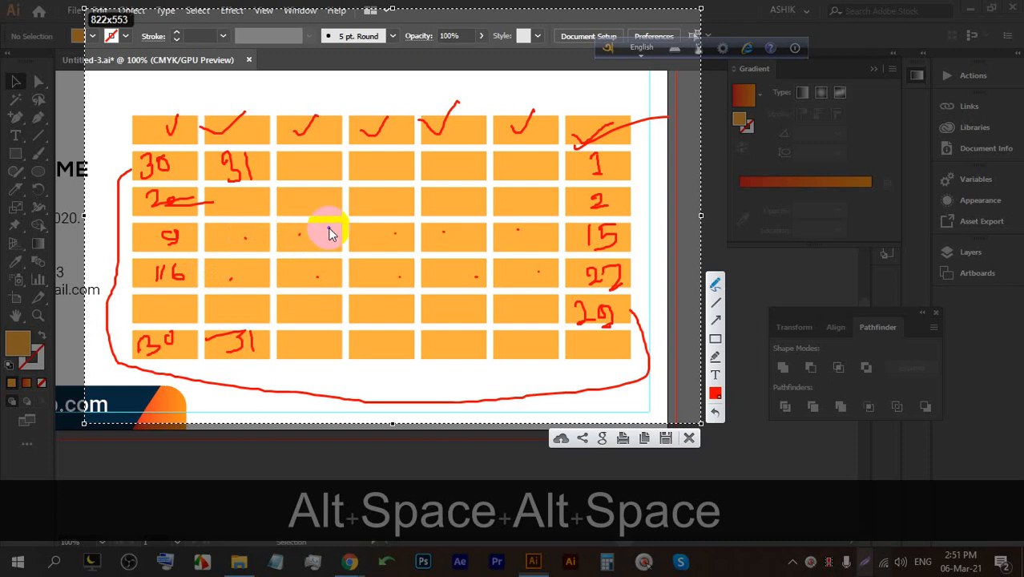
pyautogui.moveTo(365, 164); pyautogui.dragTo(366, 173)
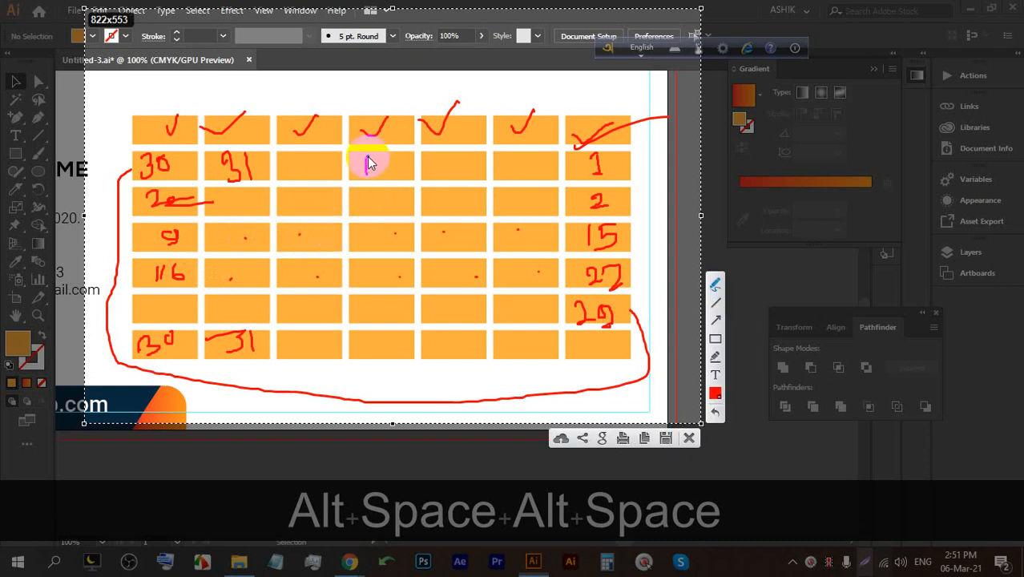
pyautogui.moveTo(161, 122); pyautogui.dragTo(166, 91)
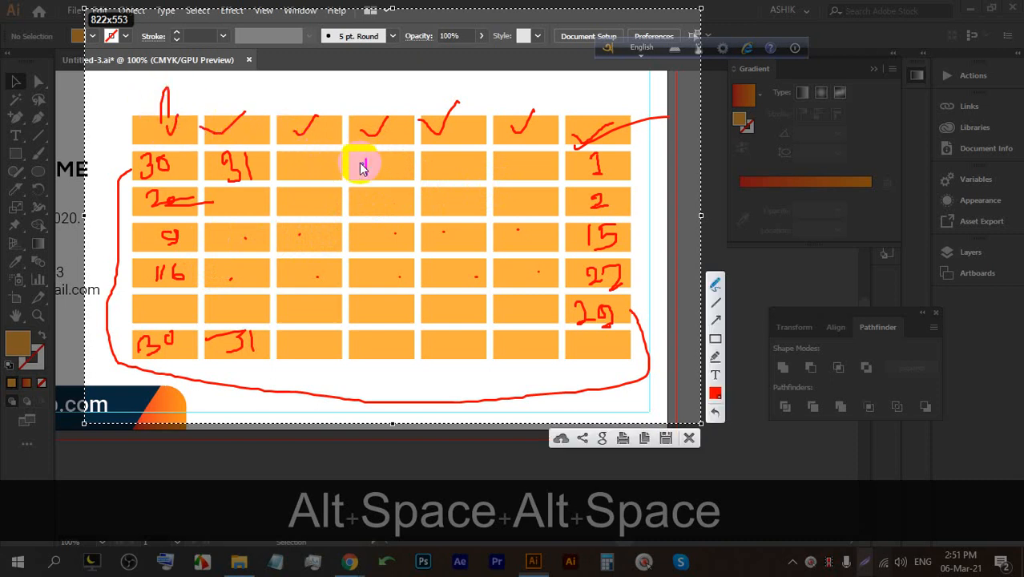
pyautogui.moveTo(580, 166)
pyautogui.mouseDown()
pyautogui.moveTo(589, 105)
pyautogui.moveTo(617, 101)
pyautogui.mouseUp()
pyautogui.moveTo(165, 102); pyautogui.dragTo(255, 102)
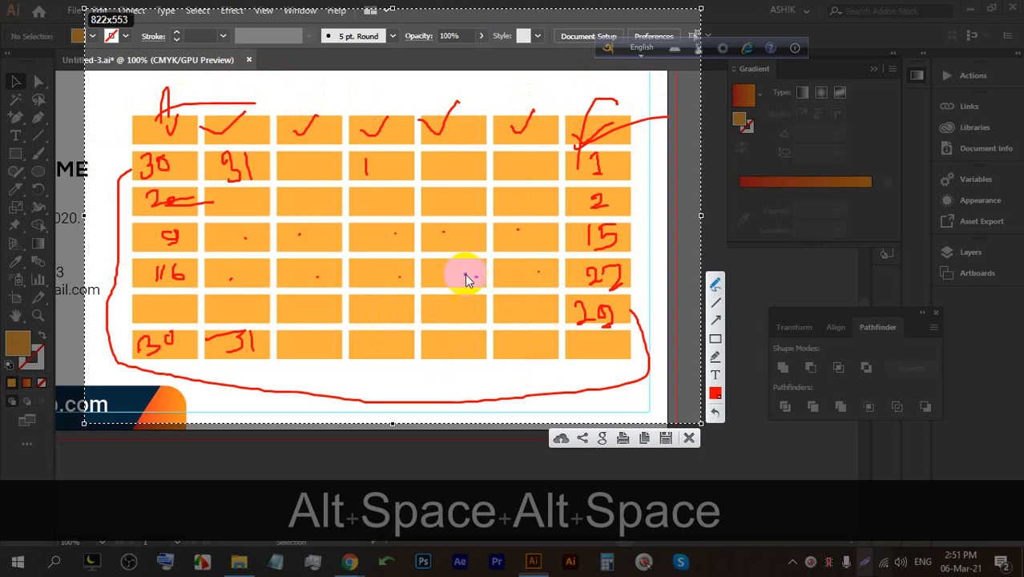
pyautogui.click(689, 438)
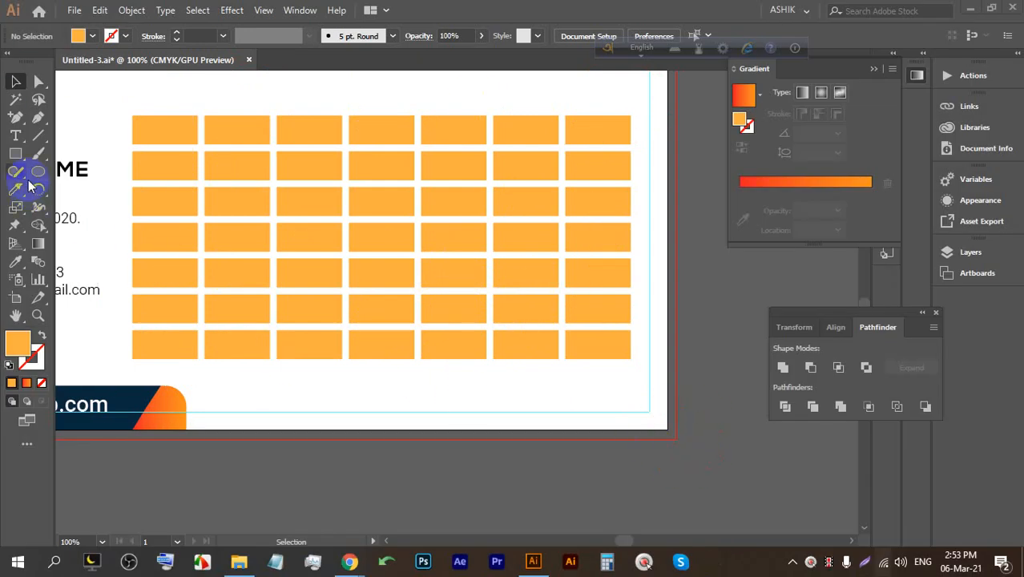
# Marquee-select all the orange grid rectangles.
pyautogui.moveTo(619, 392); pyautogui.dragTo(167, 115)
pyautogui.click(570, 389)
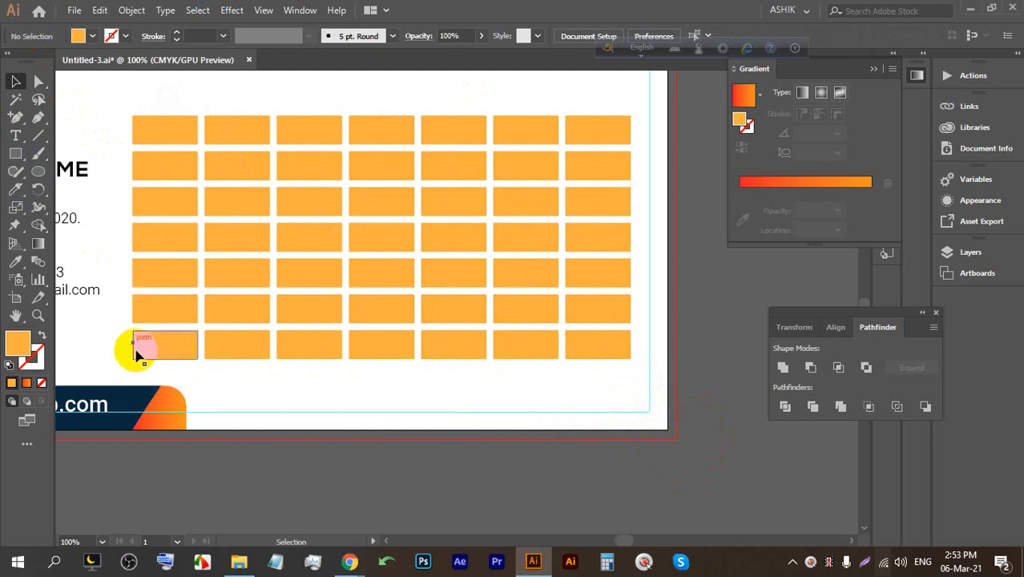
pyautogui.moveTo(122, 115); pyautogui.dragTo(168, 110)
pyautogui.click(574, 396)
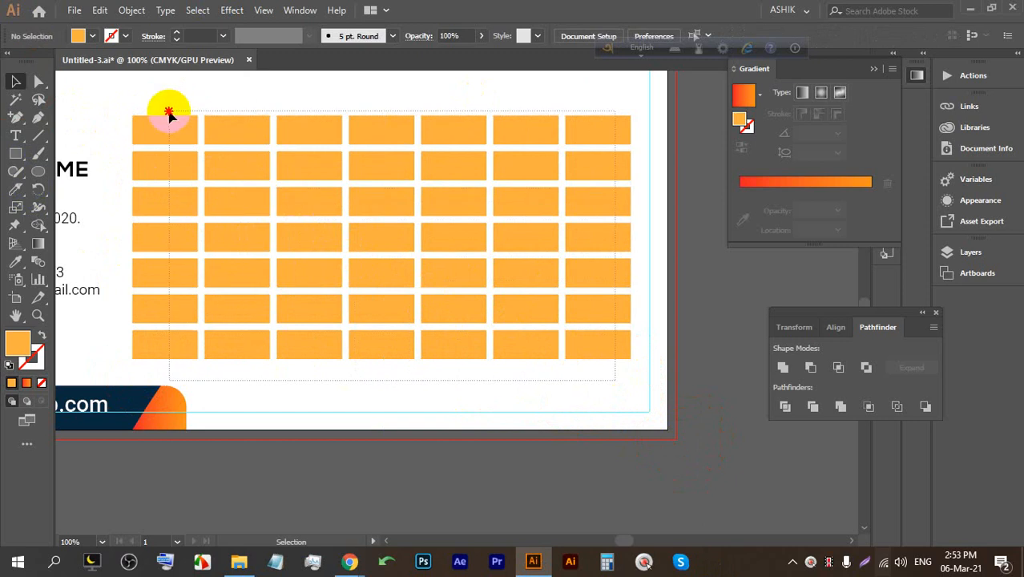
pyautogui.scroll(3, 239, 253)
pyautogui.scroll(-1, 244, 272)
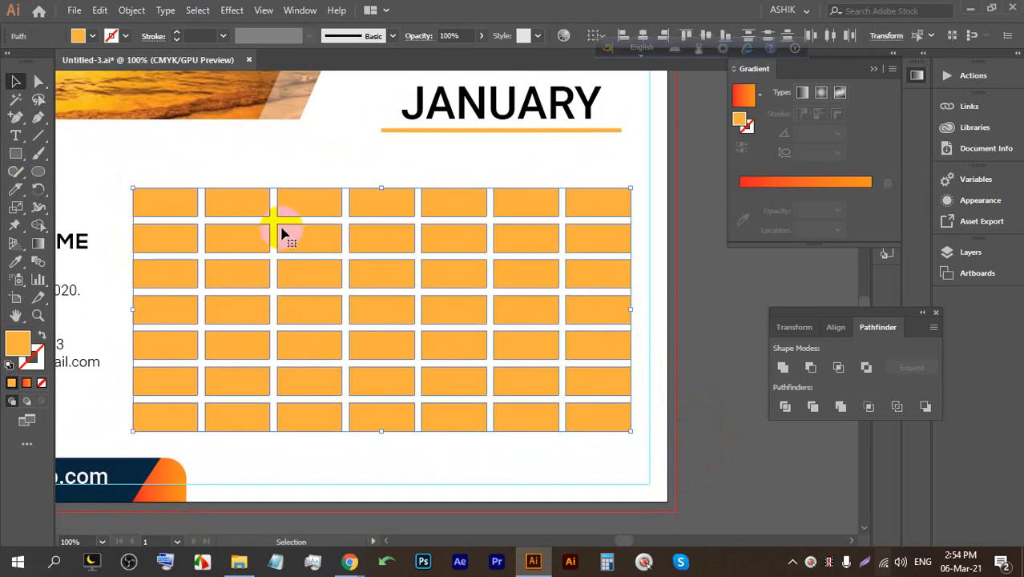
pyautogui.moveTo(601, 457); pyautogui.dragTo(176, 210)
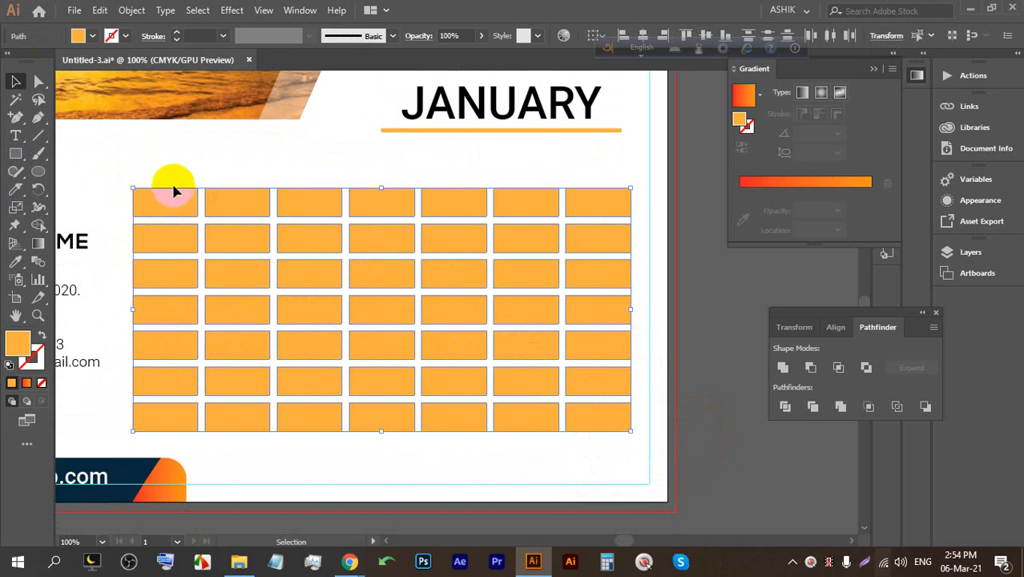
# Link the rectangles as threaded text frames and place a text cursor in the first cell.
pyautogui.click(164, 11)
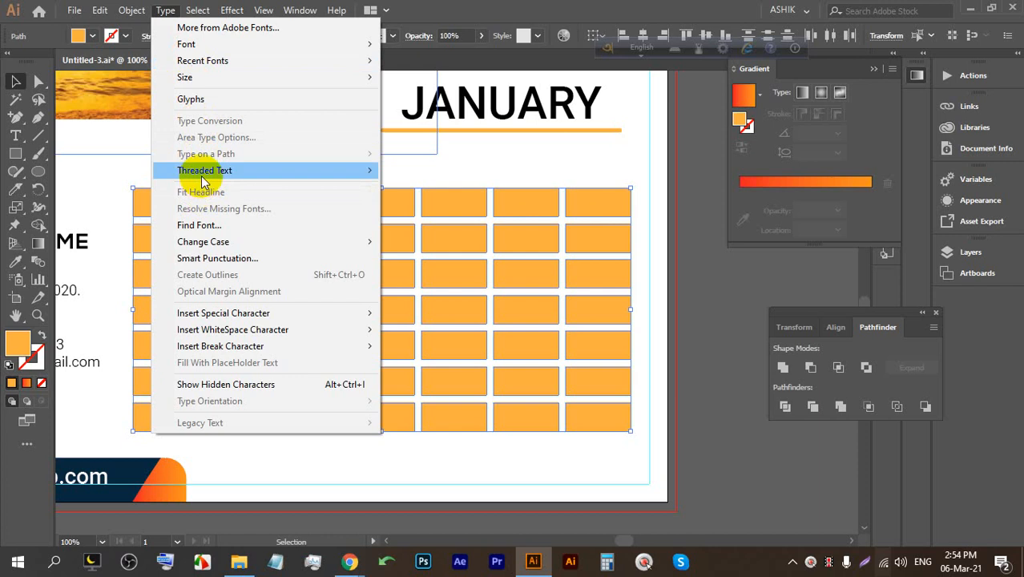
pyautogui.moveTo(205, 170)
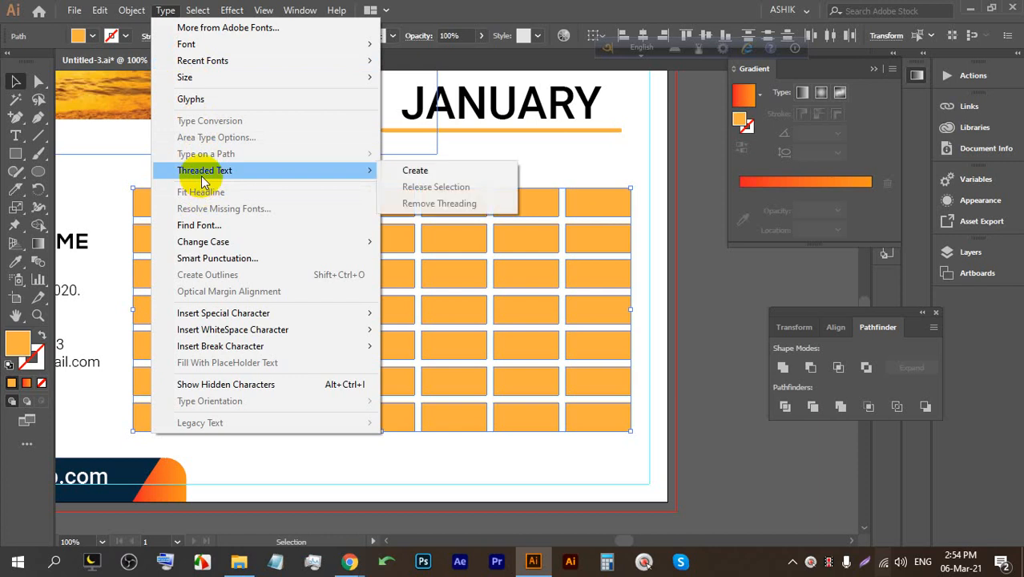
pyautogui.click(443, 184)
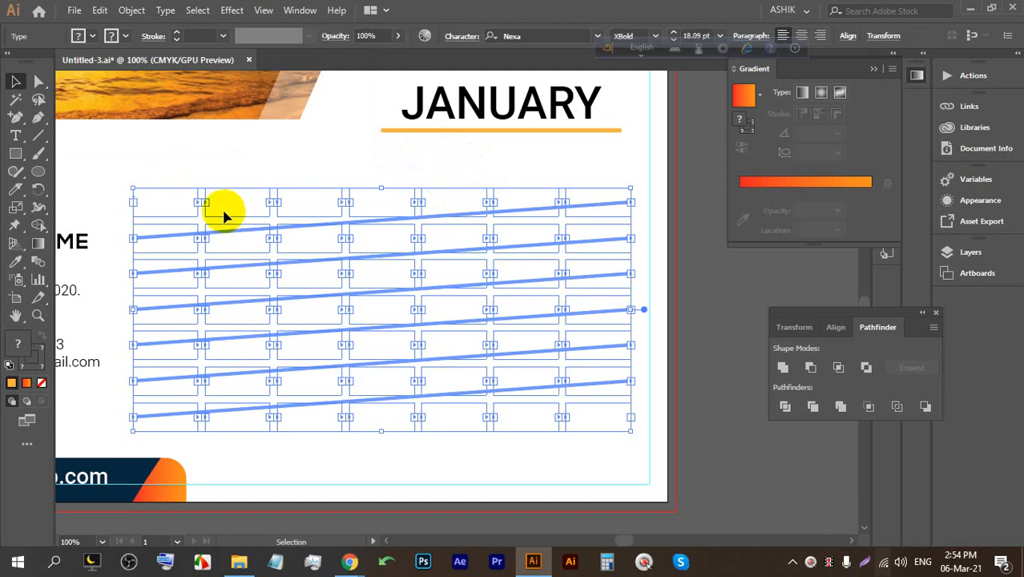
pyautogui.click(14, 137)
pyautogui.click(158, 197)
pyautogui.click(136, 200)
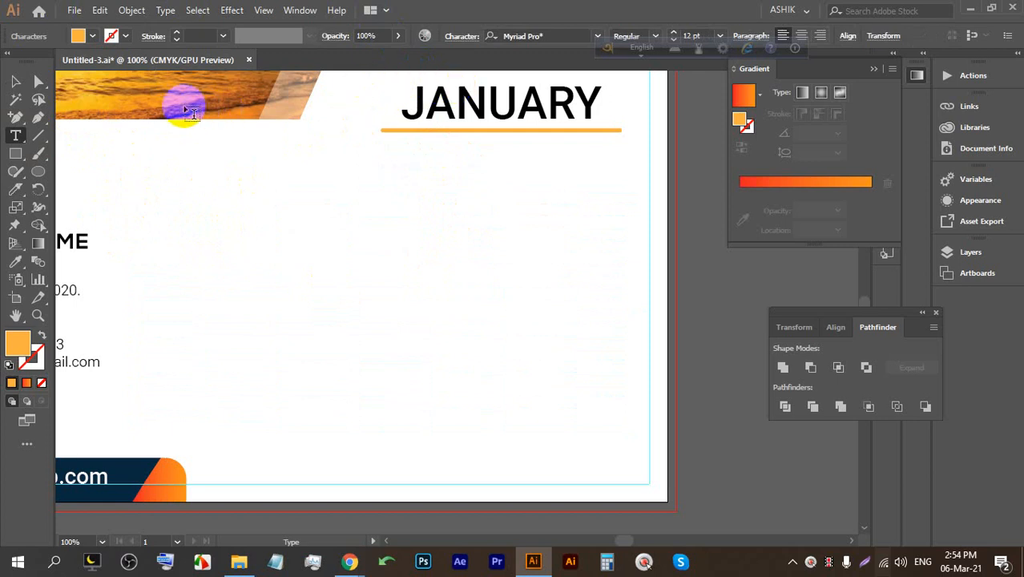
# Type SUN in the first cell and enlarge it by two size steps.
pyautogui.write('su')
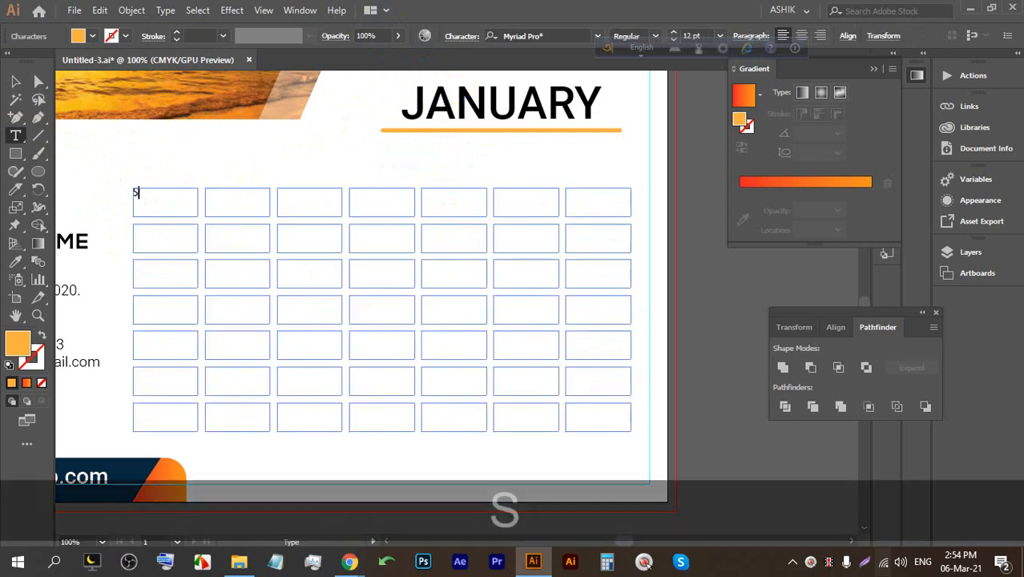
pyautogui.write('n')
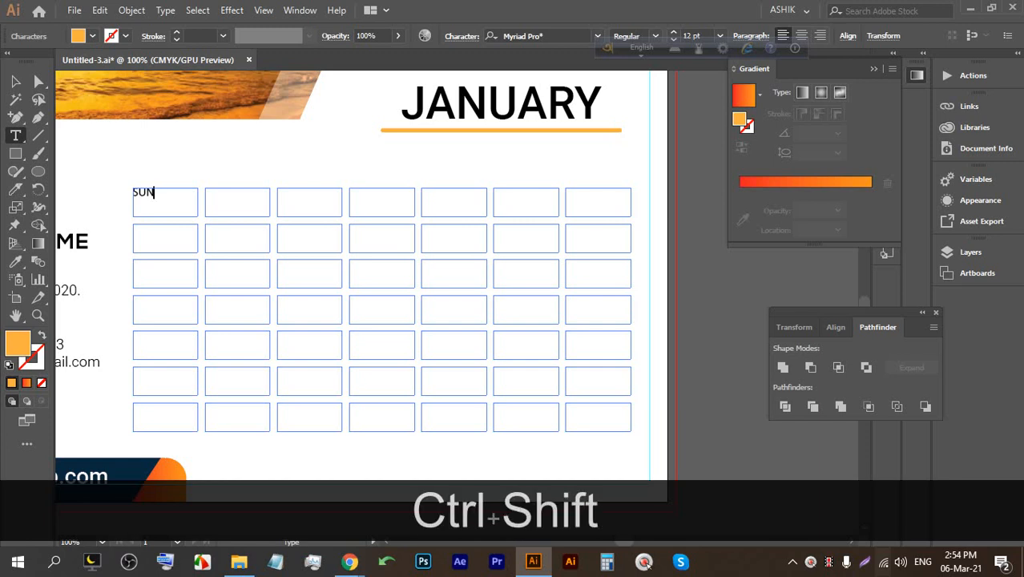
pyautogui.press('Return')
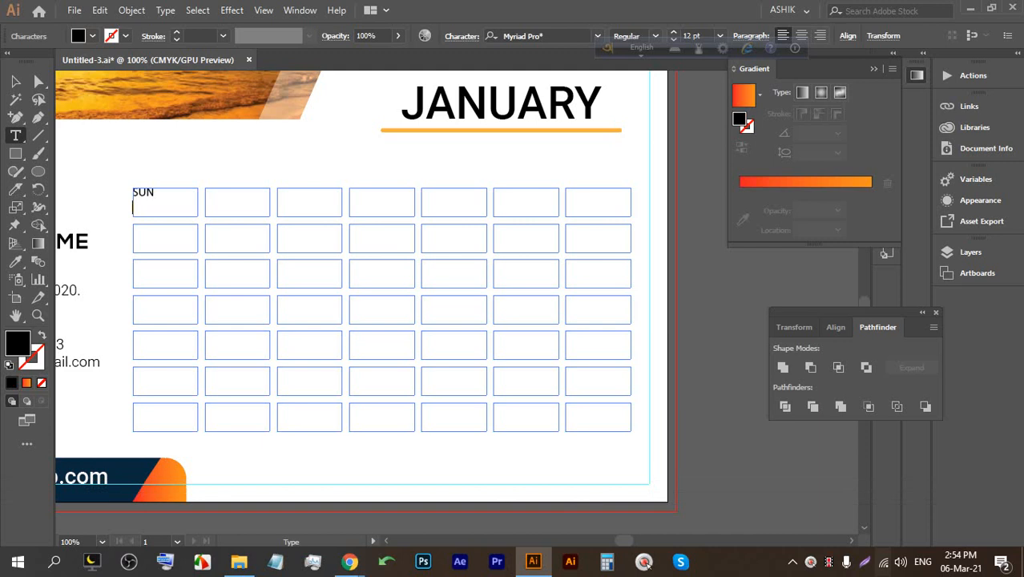
pyautogui.press('BackSpace')
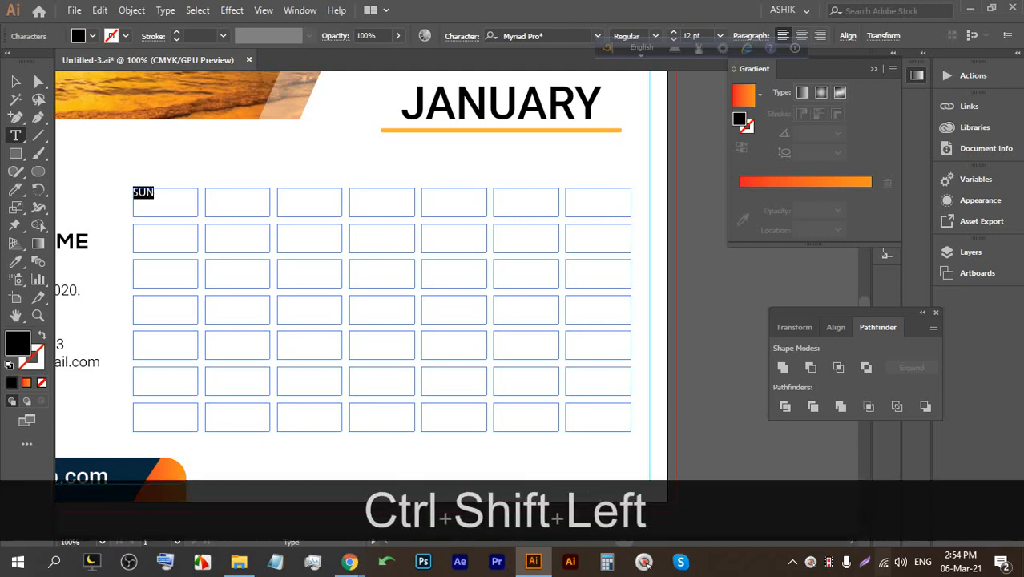
pyautogui.press('Up')
pyautogui.press('Up')
pyautogui.press('Up')
pyautogui.press('Up')
pyautogui.press('Up')
pyautogui.press('Up')
pyautogui.press('Up')
pyautogui.press('Up')
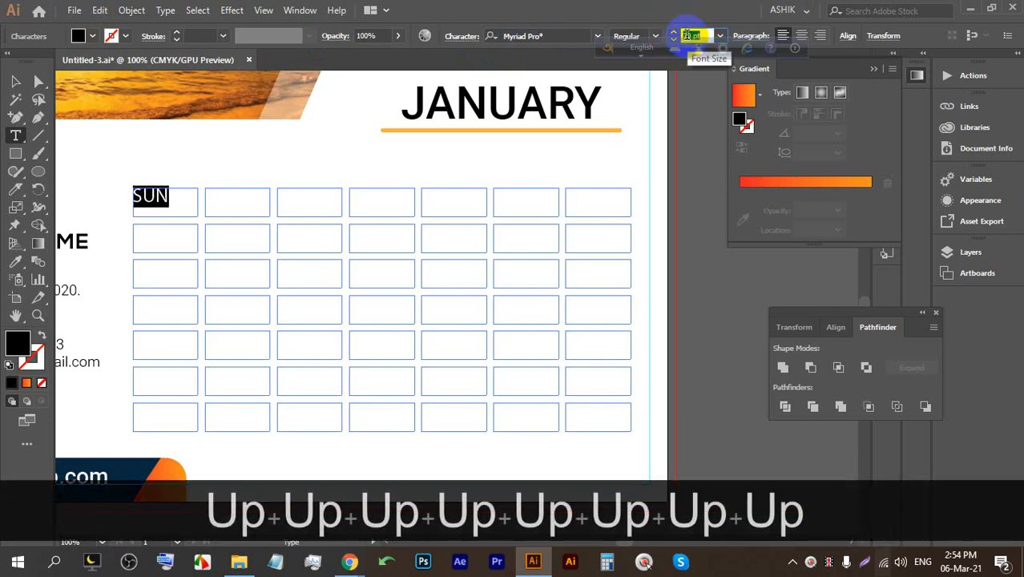
pyautogui.press('Up')
pyautogui.click(153, 198)
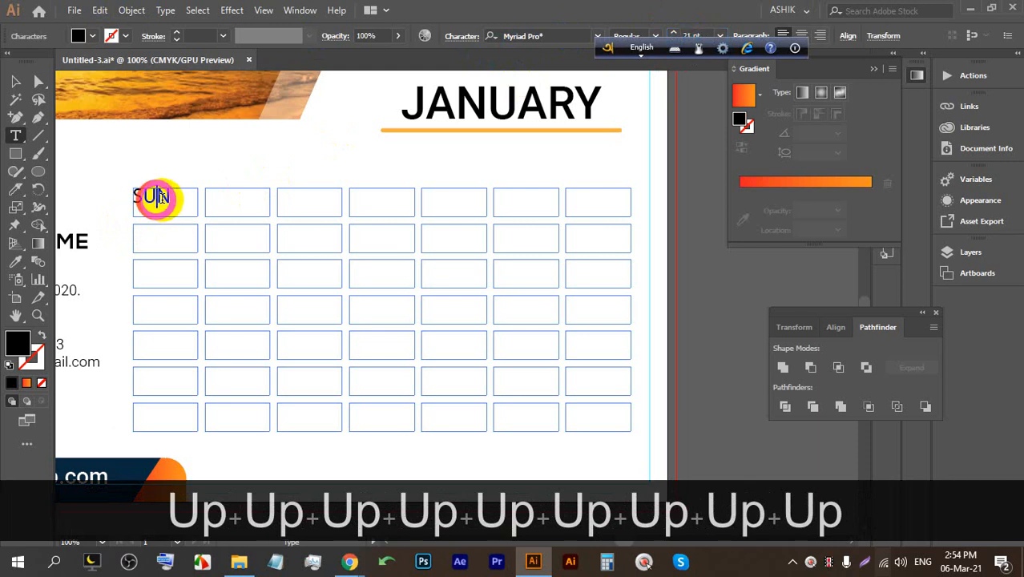
# Enter MON and TUE in the next two header cells.
pyautogui.press('Return')
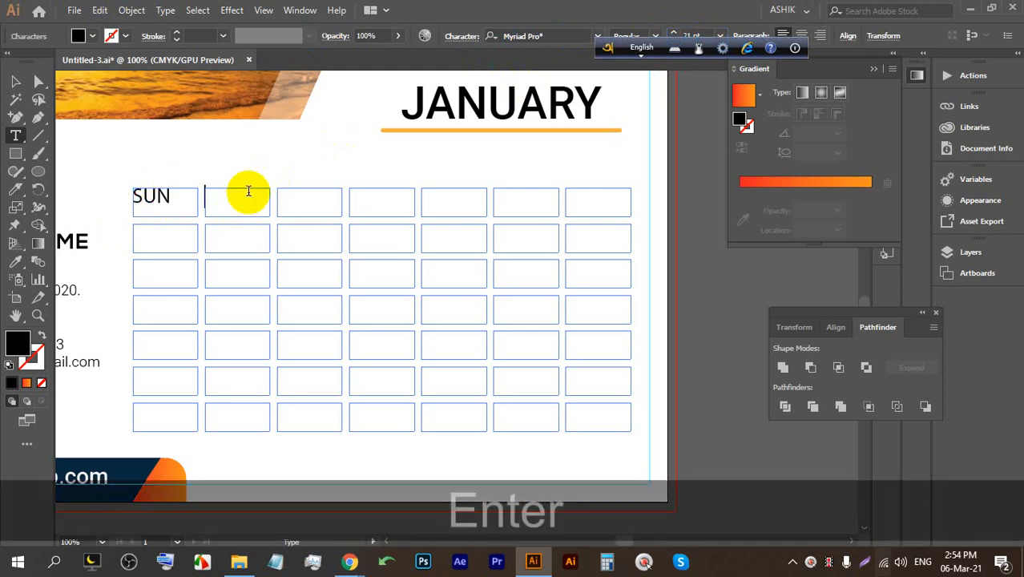
pyautogui.write('MON')
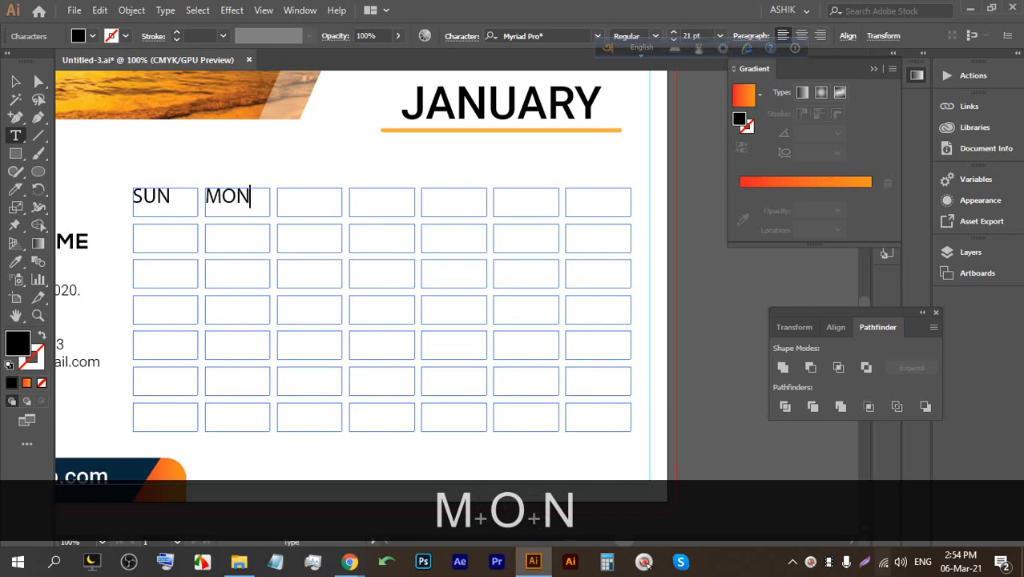
pyautogui.press('Return')
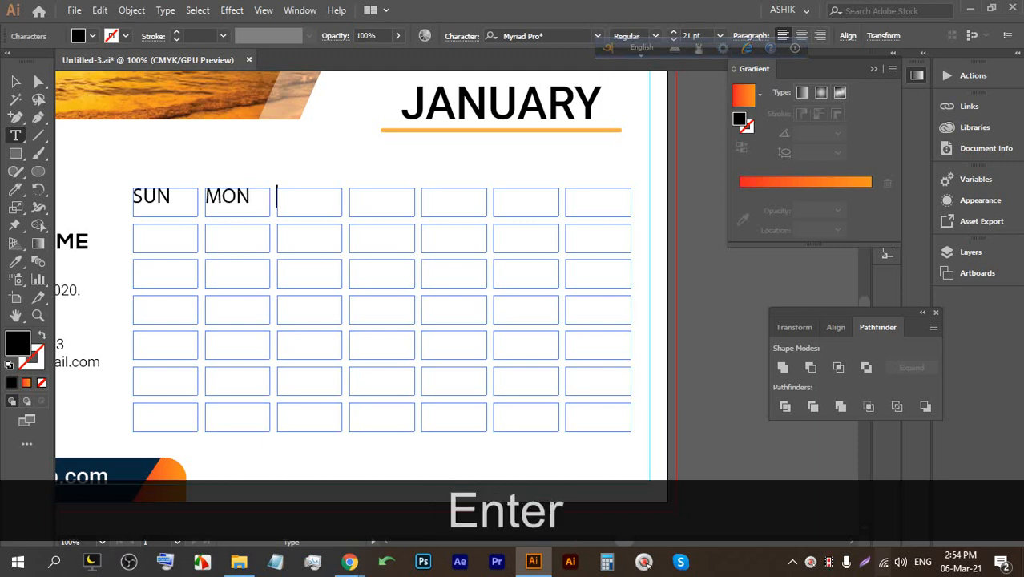
pyautogui.write('TH')
pyautogui.press('BackSpace')
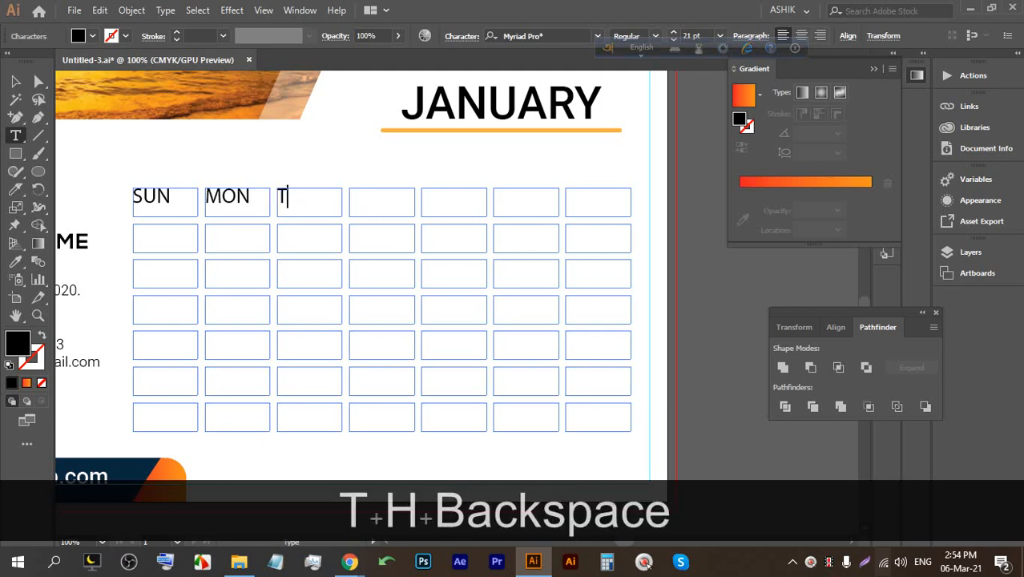
pyautogui.write('UE')
pyautogui.press('Return')
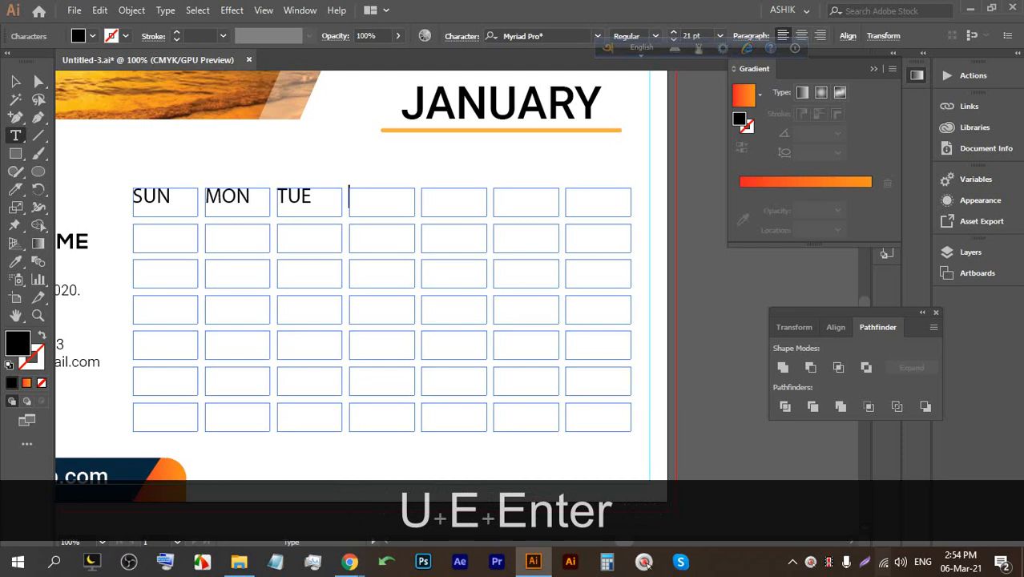
# Enter WED, THU, FRI and SAT in the remaining header cells and save.
pyautogui.write('WED')
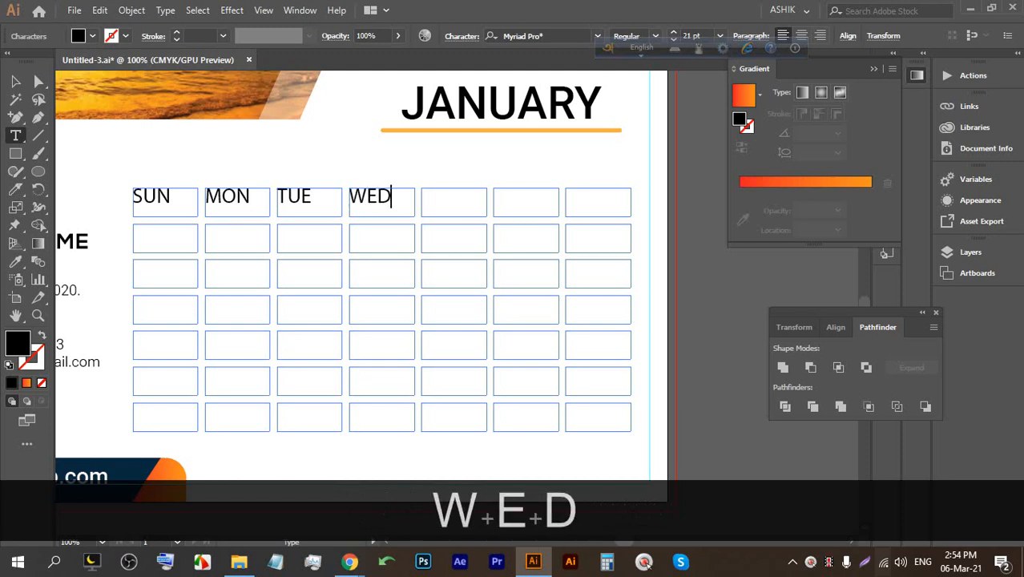
pyautogui.press('Return')
pyautogui.write('THU')
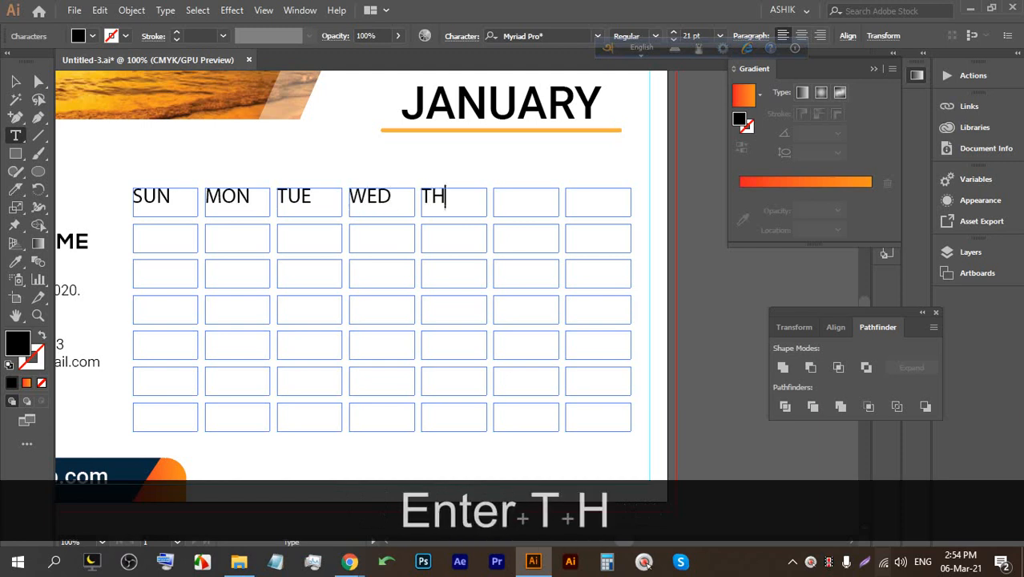
pyautogui.press('Return')
pyautogui.write('FRI')
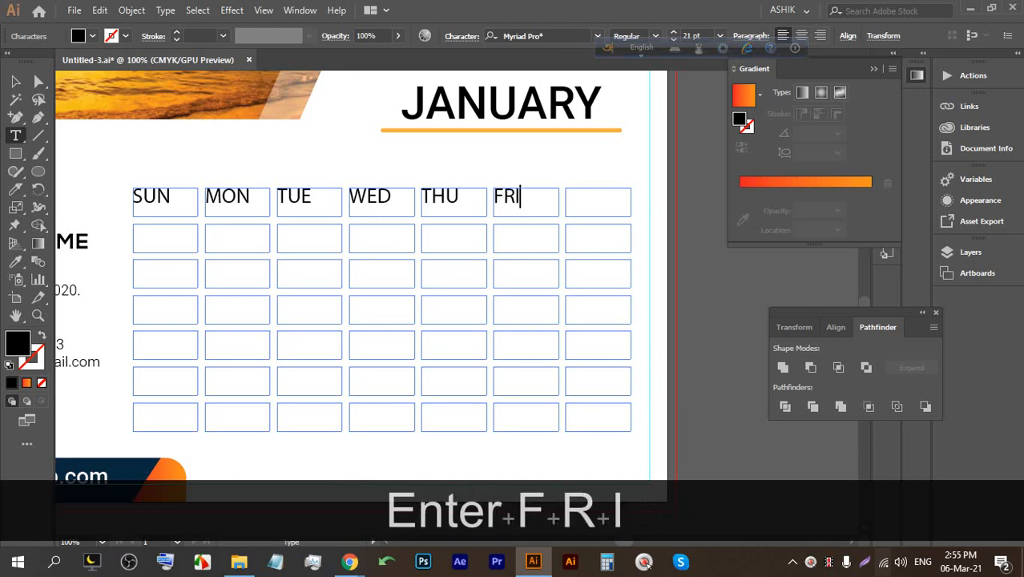
pyautogui.press('Return')
pyautogui.write('SAT')
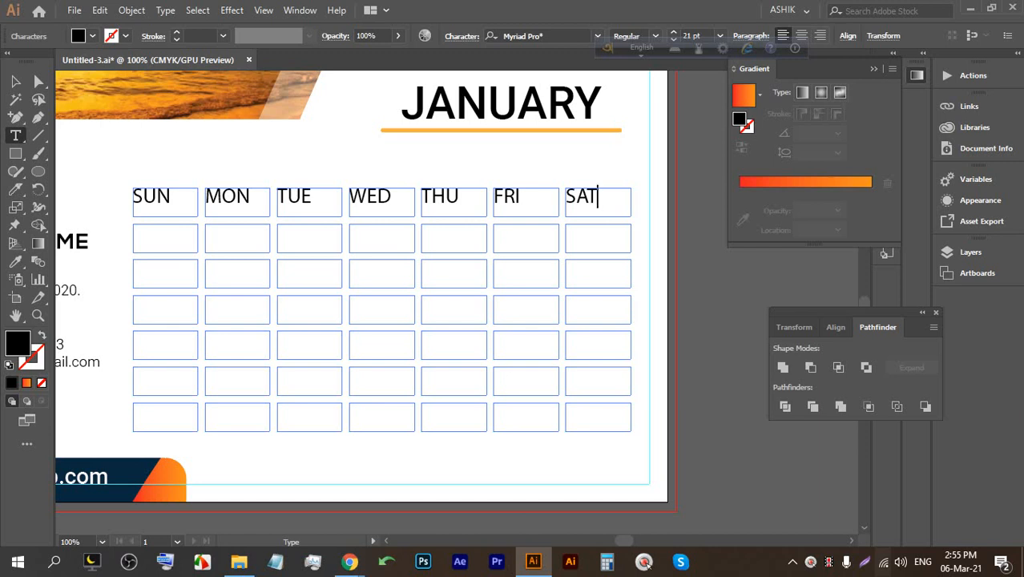
pyautogui.hotkey('ctrl', 's')
pyautogui.hotkey('ctrl', 's')
pyautogui.hotkey('ctrl', 's')
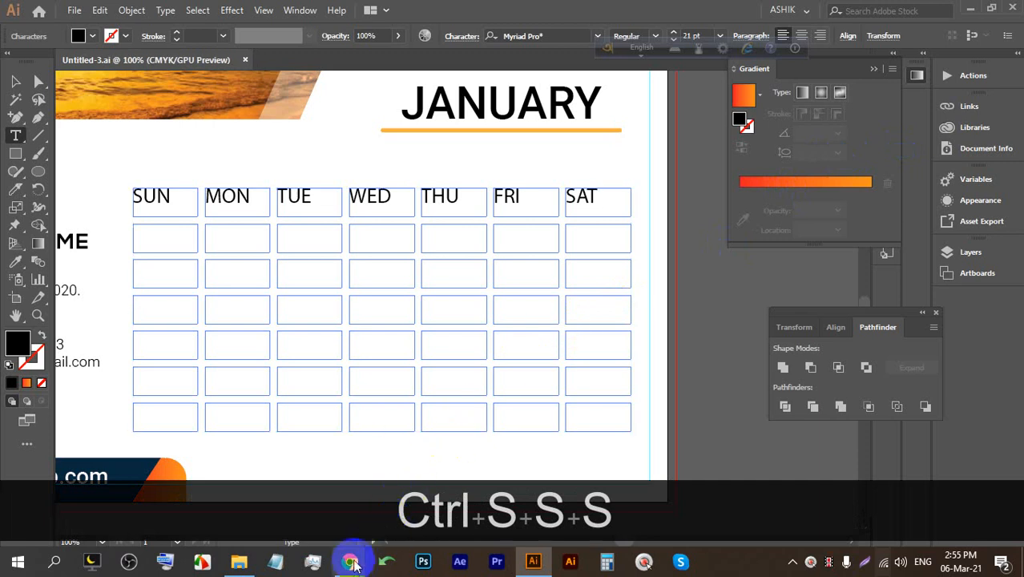
# In Chrome, run a Google image search for 'calendar 2021'.
pyautogui.moveTo(353, 563)
pyautogui.click(301, 501)
pyautogui.click(615, 9)
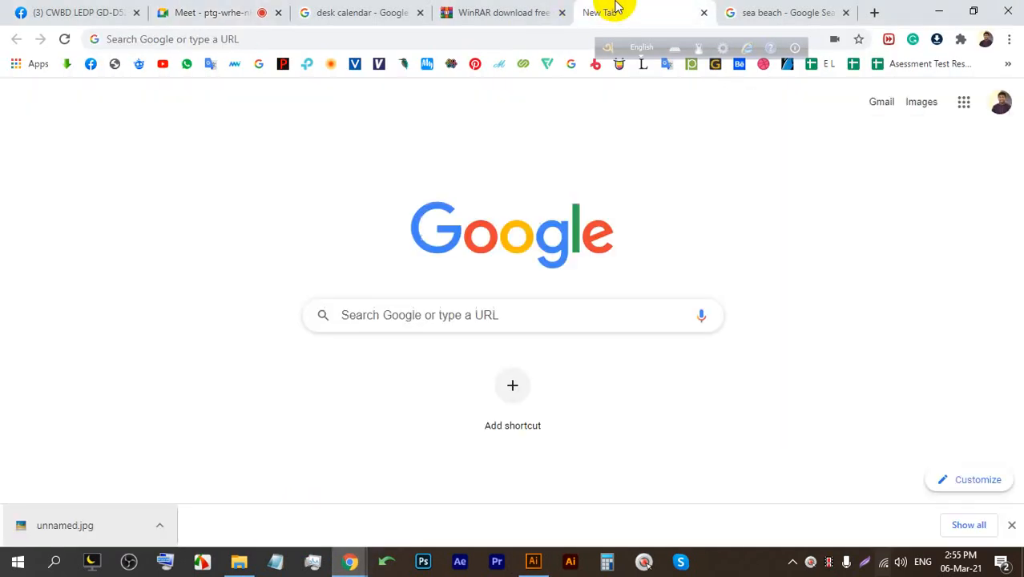
pyautogui.click(610, 314)
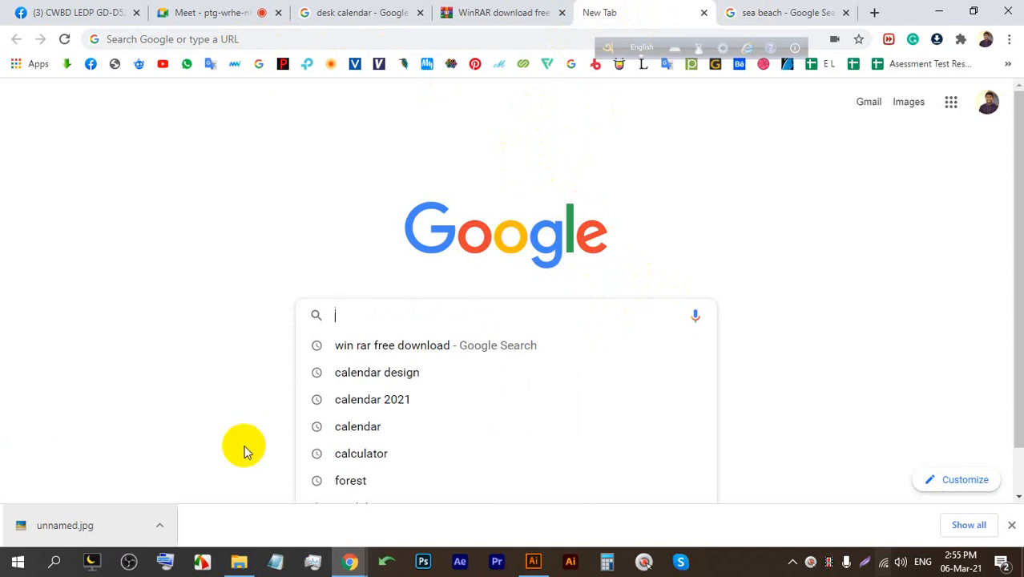
pyautogui.click(387, 411)
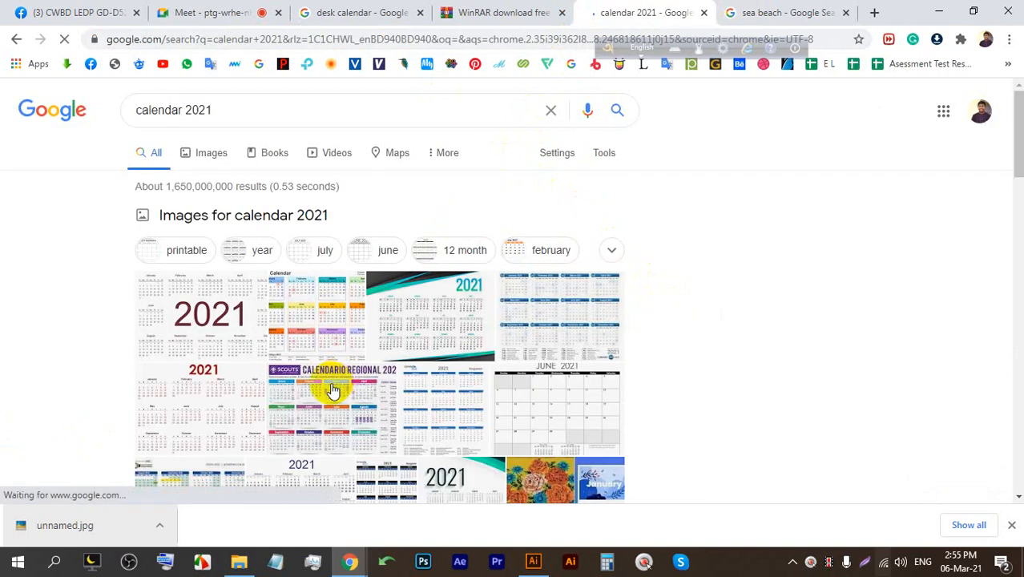
pyautogui.click(210, 315)
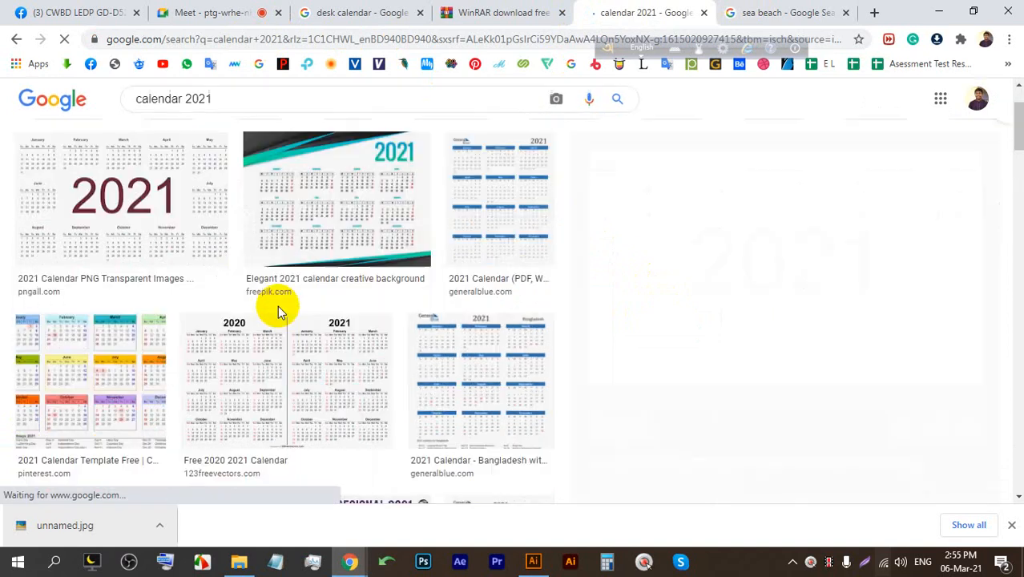
# Preview the June 2021 calendar template, then return to Illustrator.
pyautogui.scroll(-6, 305, 322)
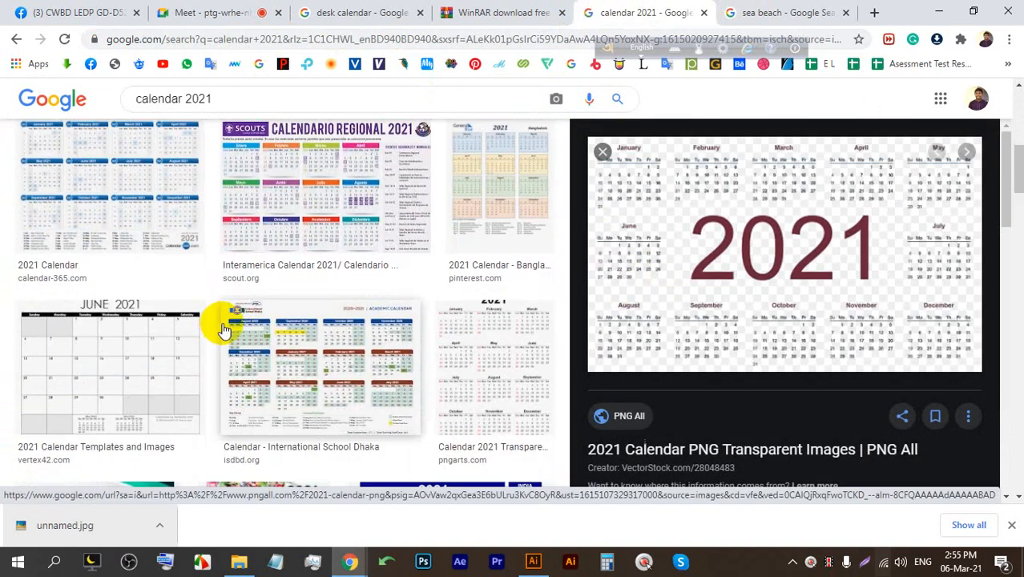
pyautogui.click(135, 242)
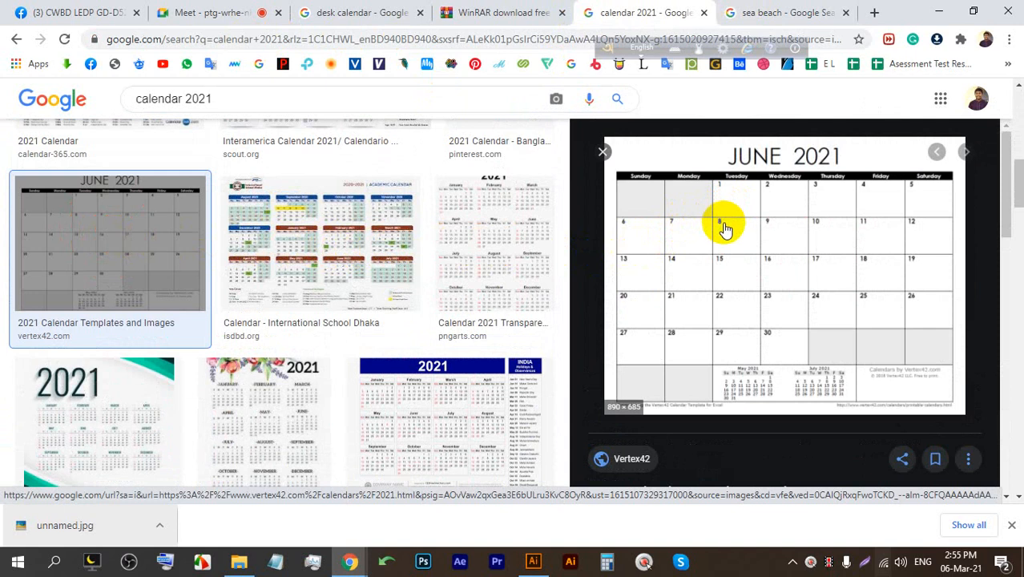
pyautogui.click(533, 561)
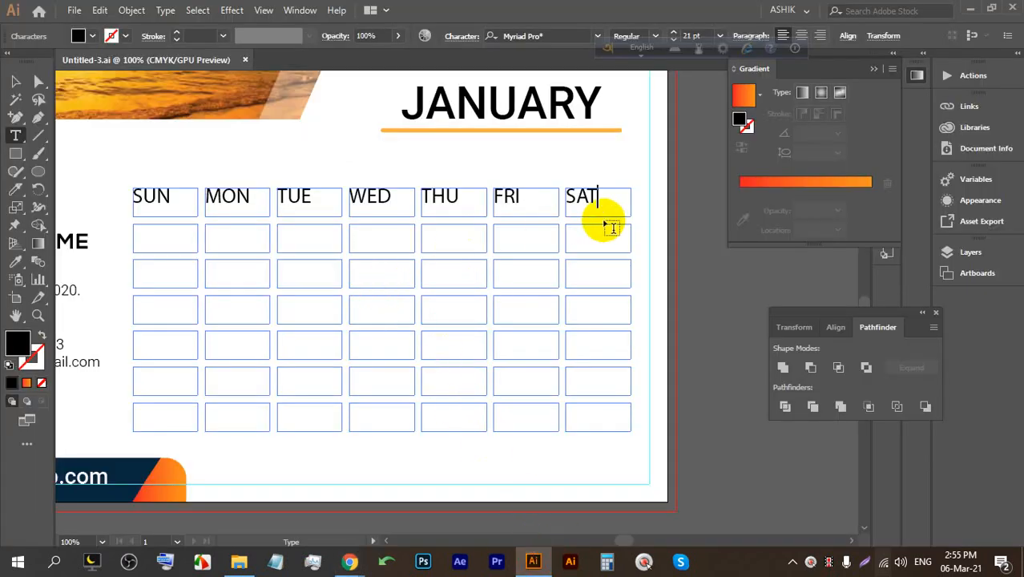
# Start the first week under TUE and enter dates 01 through 05.
pyautogui.press('Tab')
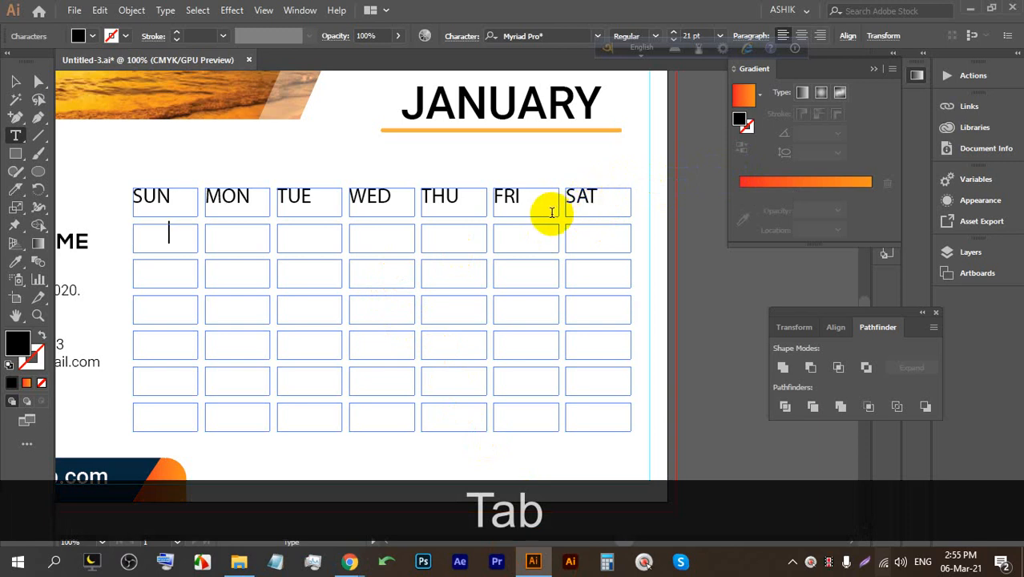
pyautogui.press('Tab')
pyautogui.press('Tab')
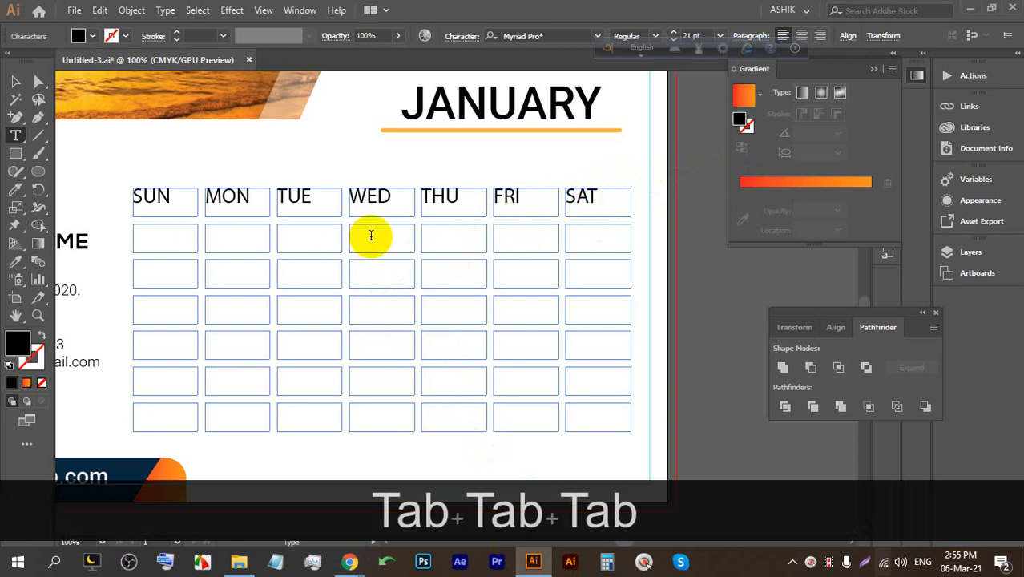
pyautogui.press('BackSpace')
pyautogui.press('BackSpace')
pyautogui.press('BackSpace')
pyautogui.press('BackSpace')
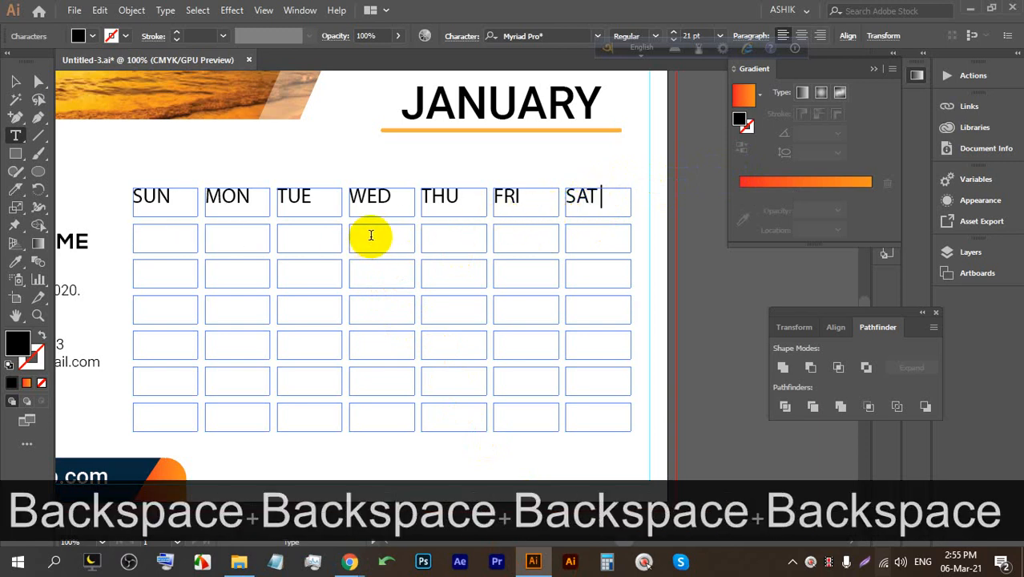
pyautogui.press('Return')
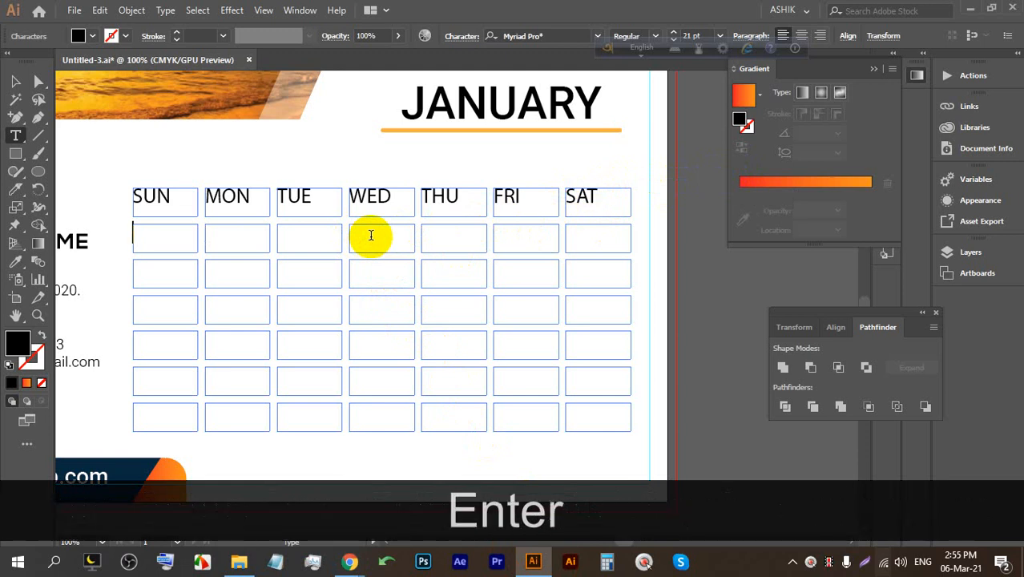
pyautogui.press('Tab')
pyautogui.press('Tab')
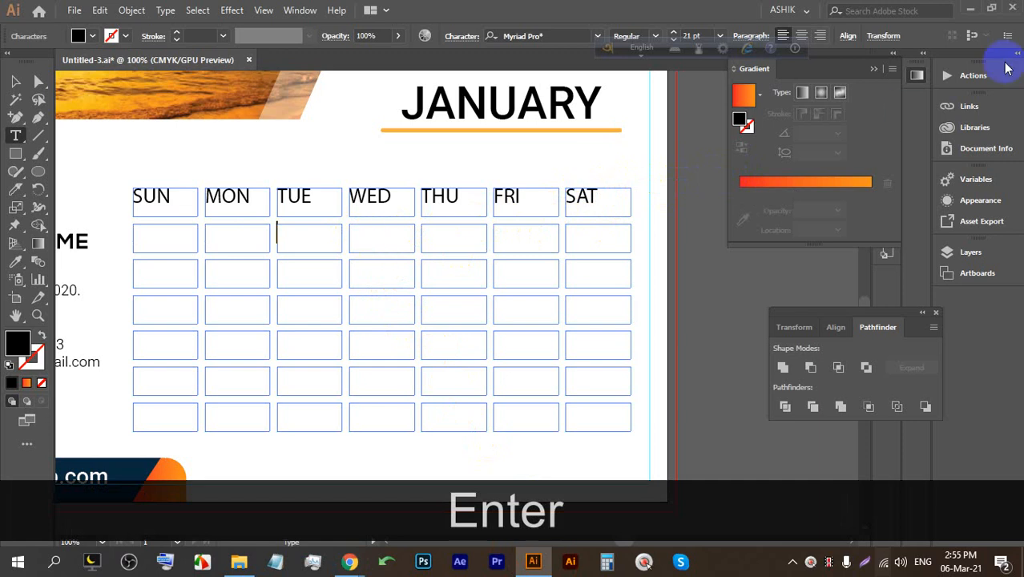
pyautogui.write('01')
pyautogui.press('Tab')
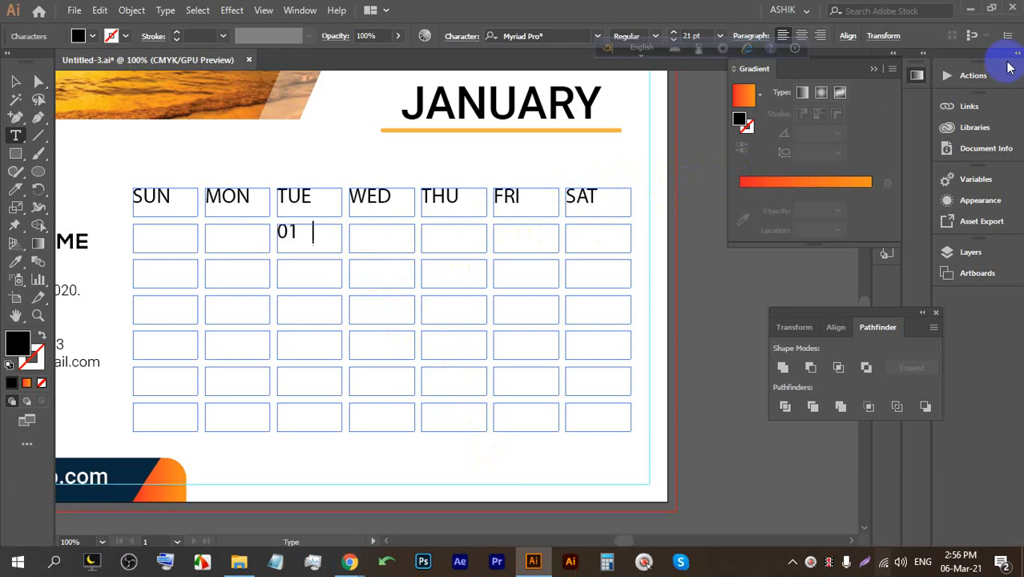
pyautogui.write('02')
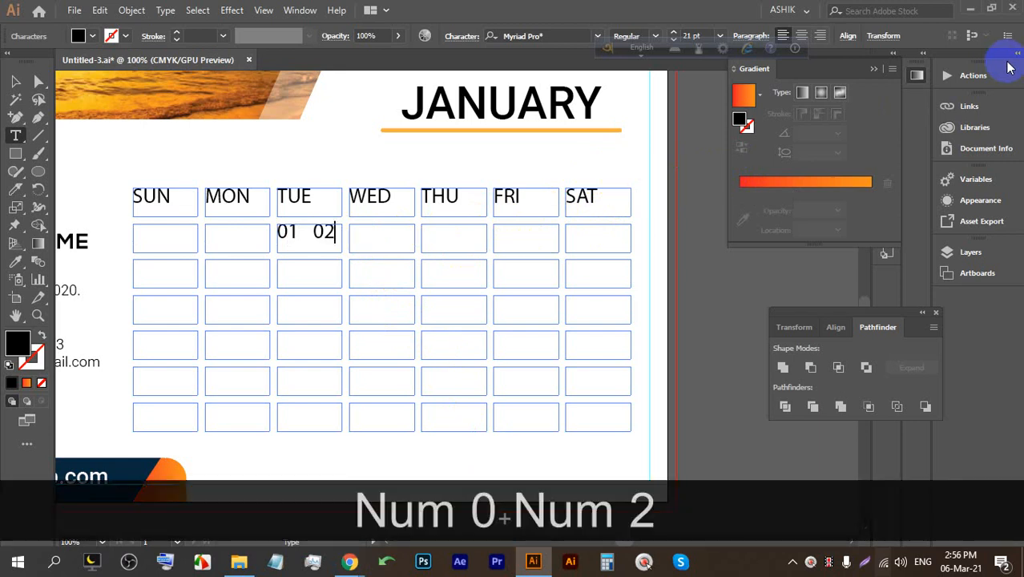
pyautogui.press('BackSpace')
pyautogui.press('BackSpace')
pyautogui.press('BackSpace')
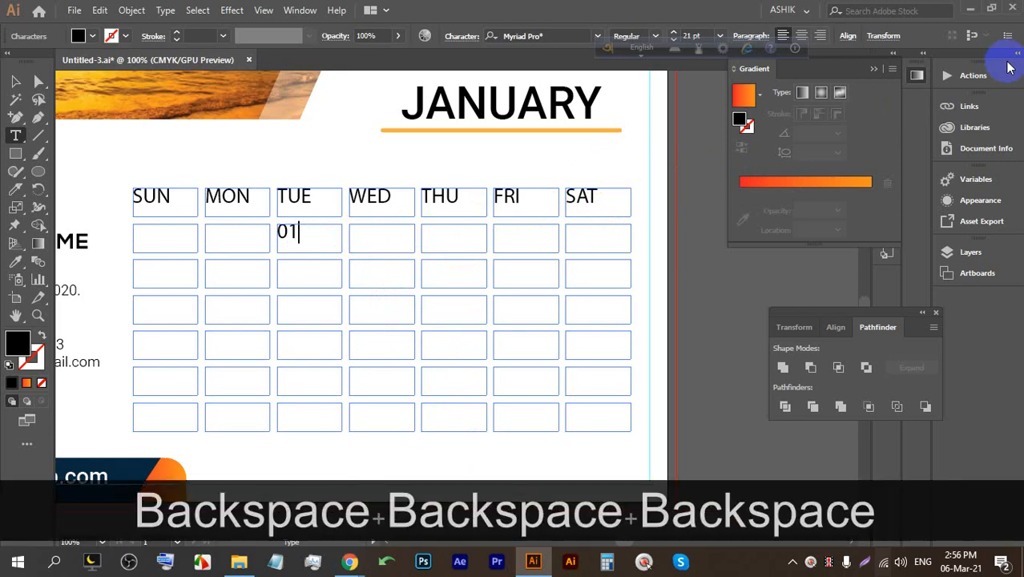
pyautogui.press('Return')
pyautogui.write('02')
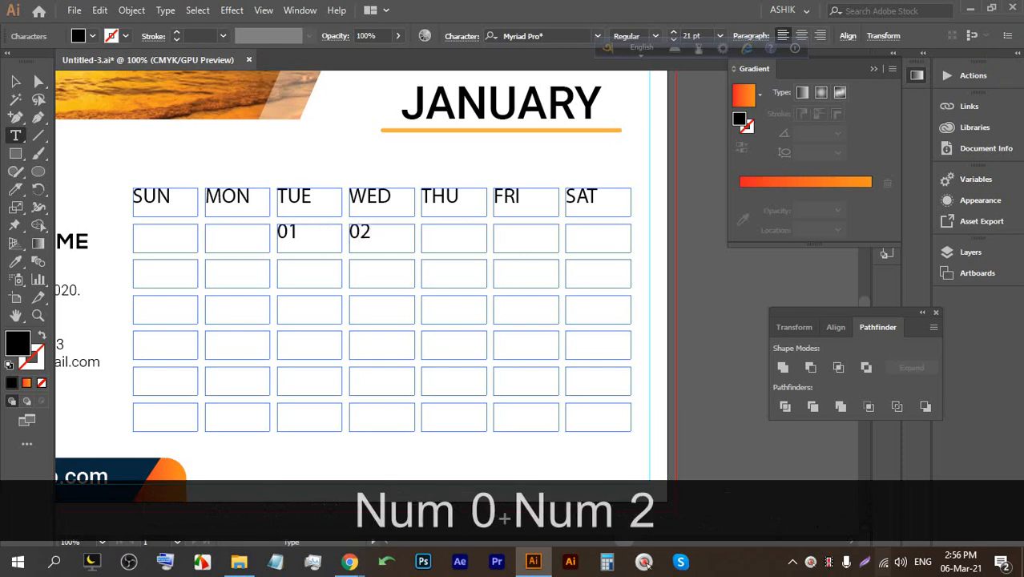
pyautogui.press('Return')
pyautogui.write('03')
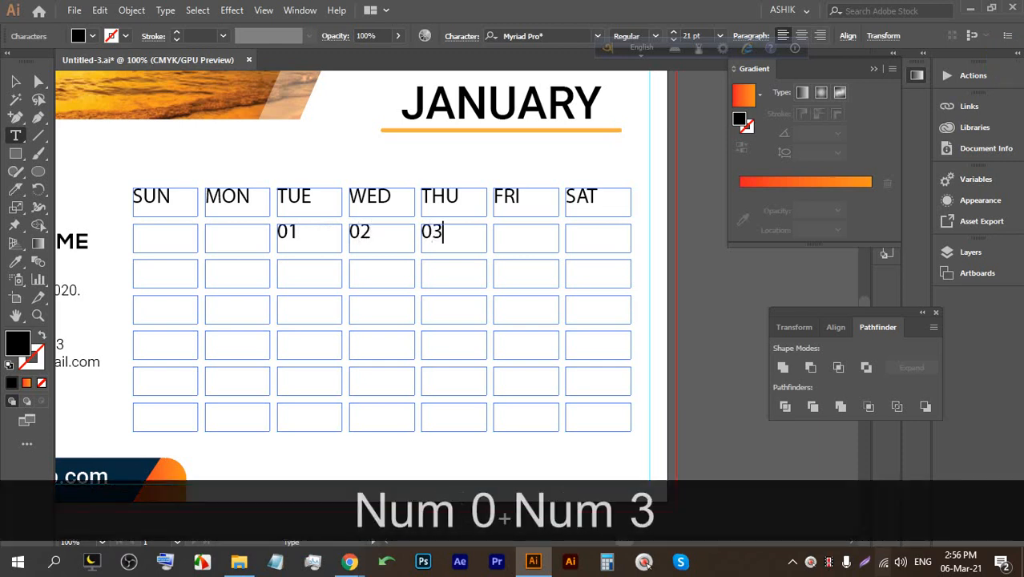
pyautogui.press('Return')
pyautogui.write('04')
pyautogui.press('Return')
pyautogui.write('05')
# Fill the second week row with dates 06 through 12.
pyautogui.press('Return')
pyautogui.write('06')
pyautogui.press('Return')
pyautogui.write('07')
pyautogui.press('Return')
pyautogui.write('08')
pyautogui.press('Return')
pyautogui.write('09')
pyautogui.press('Return')
pyautogui.write('10')
pyautogui.press('Return')
pyautogui.write('11')
pyautogui.press('Return')
pyautogui.write('12')
# Fill the third week row with dates 13 through 19.
pyautogui.press('Return')
pyautogui.write('13')
pyautogui.press('Return')
pyautogui.write('14')
pyautogui.press('Return')
pyautogui.write('15')
pyautogui.press('Return')
pyautogui.write('16')
pyautogui.press('Return')
pyautogui.write('17')
pyautogui.press('Return')
pyautogui.write('18')
pyautogui.press('Return')
pyautogui.write('19')
# Fill the fourth week row with dates 20 through 26, correcting 22.
pyautogui.press('Return')
pyautogui.write('20')
pyautogui.press('Return')
pyautogui.write('21')
pyautogui.press('Return')
pyautogui.write('21')
pyautogui.press('BackSpace')
pyautogui.write('2')
pyautogui.press('Return')
pyautogui.write('23')
pyautogui.press('Return')
pyautogui.write('24')
pyautogui.press('Return')
pyautogui.write('25')
pyautogui.press('Return')
pyautogui.write('26')
# Enter dates 27 through 31 in the last row.
pyautogui.press('Return')
pyautogui.write('27')
pyautogui.press('Return')
pyautogui.write('28')
pyautogui.press('Return')
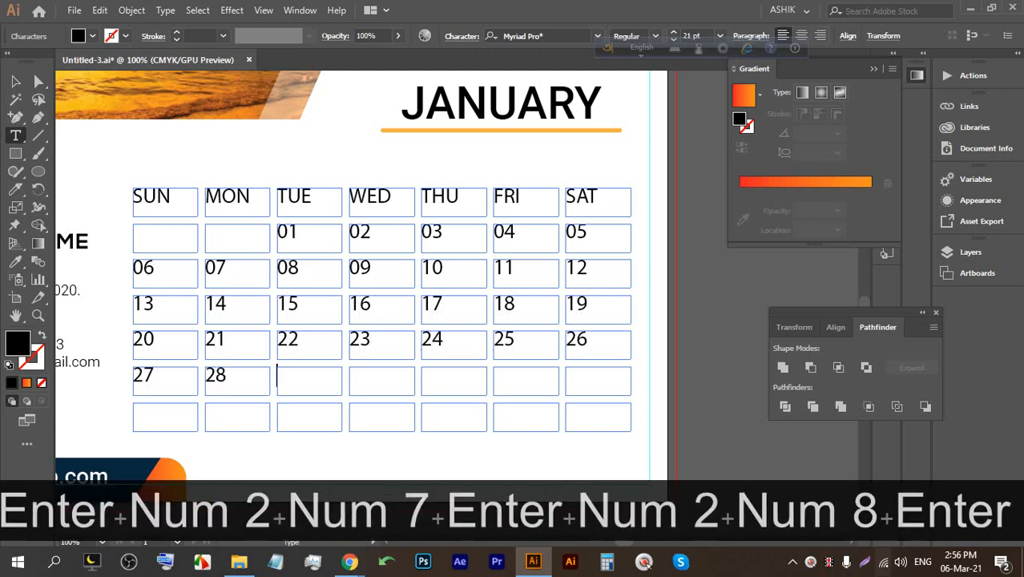
pyautogui.write('29')
pyautogui.press('Return')
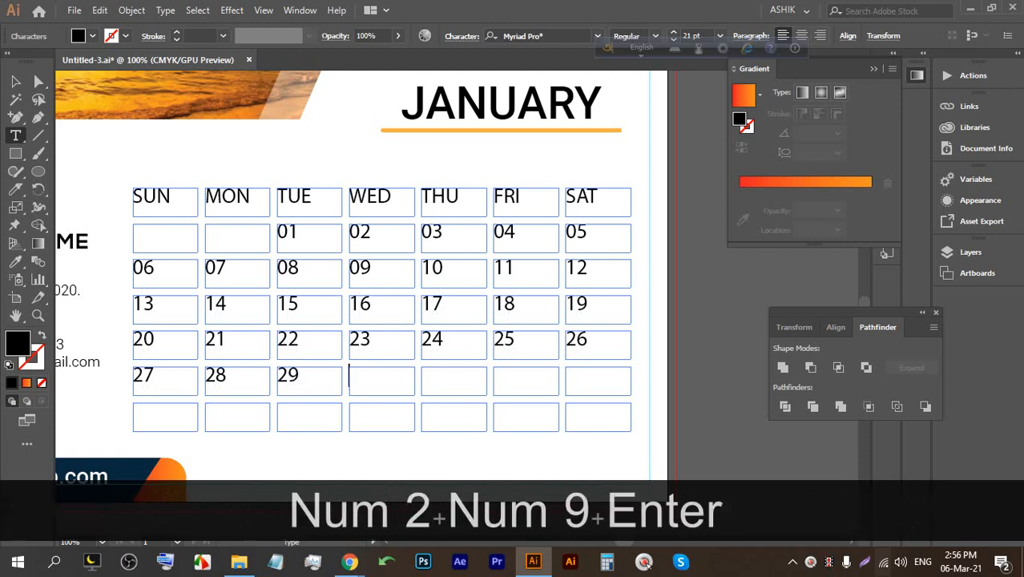
pyautogui.write('30')
pyautogui.press('Return')
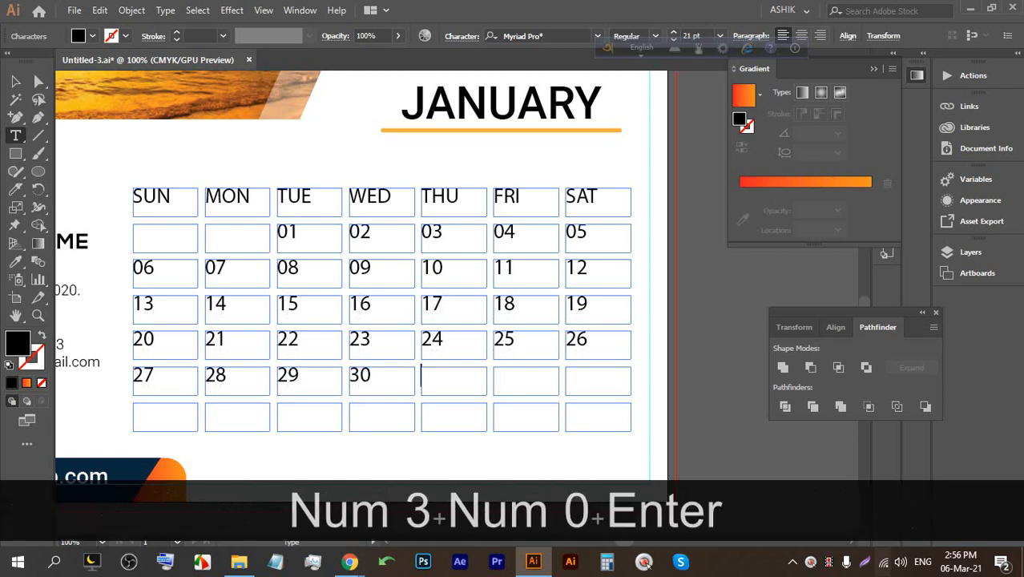
pyautogui.write('31')
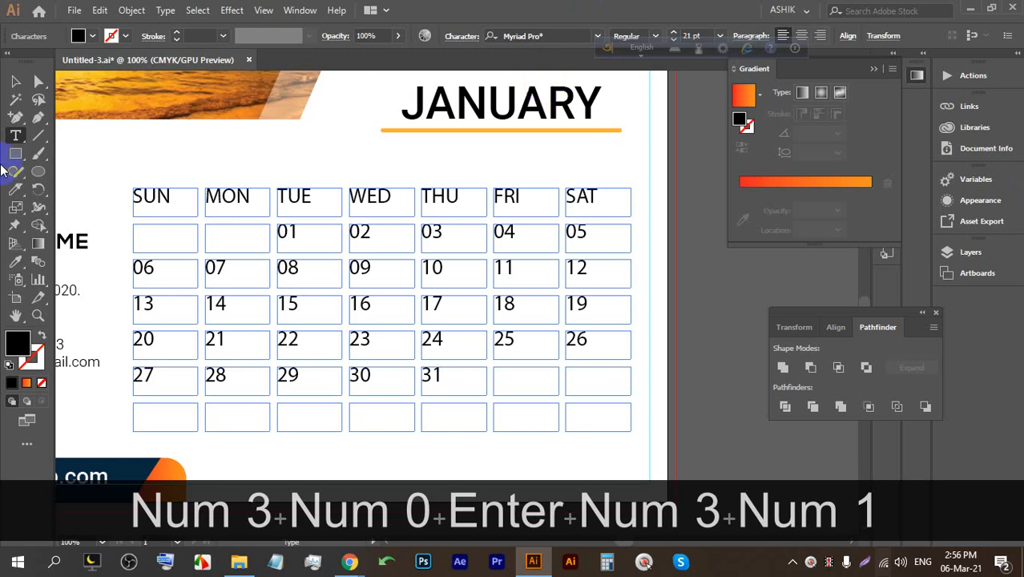
pyautogui.click(16, 83)
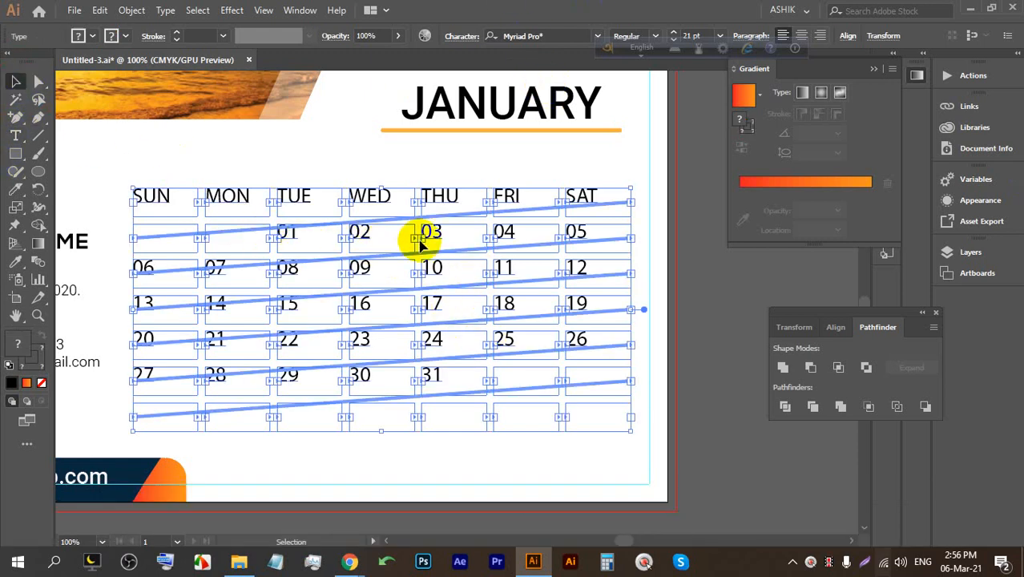
pyautogui.click(663, 340)
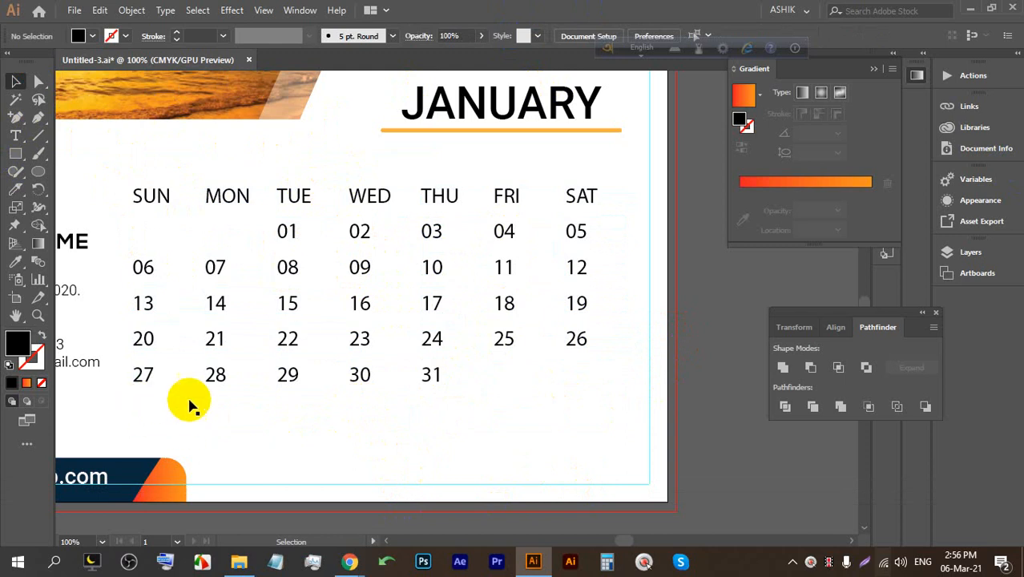
pyautogui.click(437, 380)
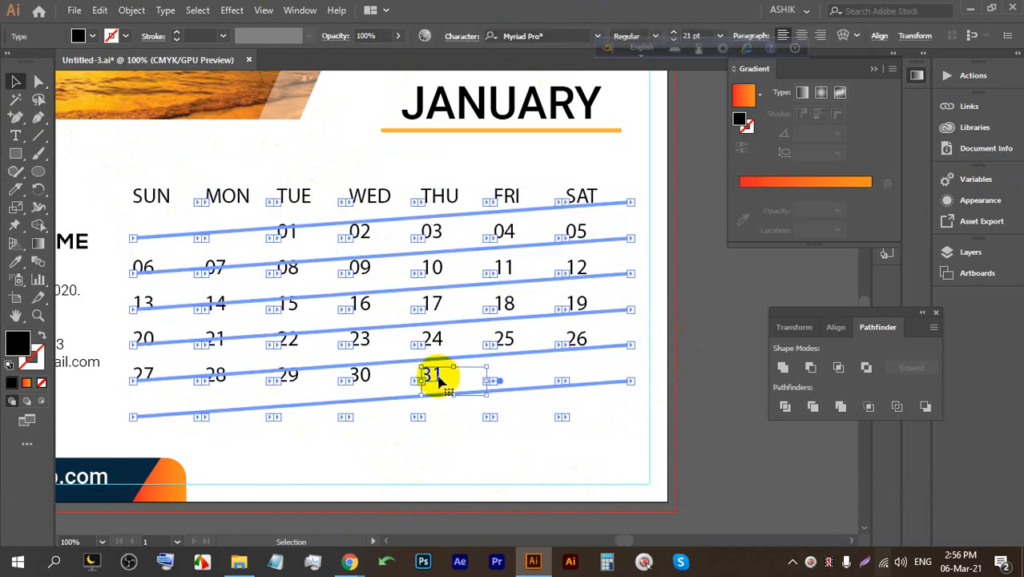
pyautogui.click(130, 10)
pyautogui.click(134, 10)
pyautogui.click(166, 9)
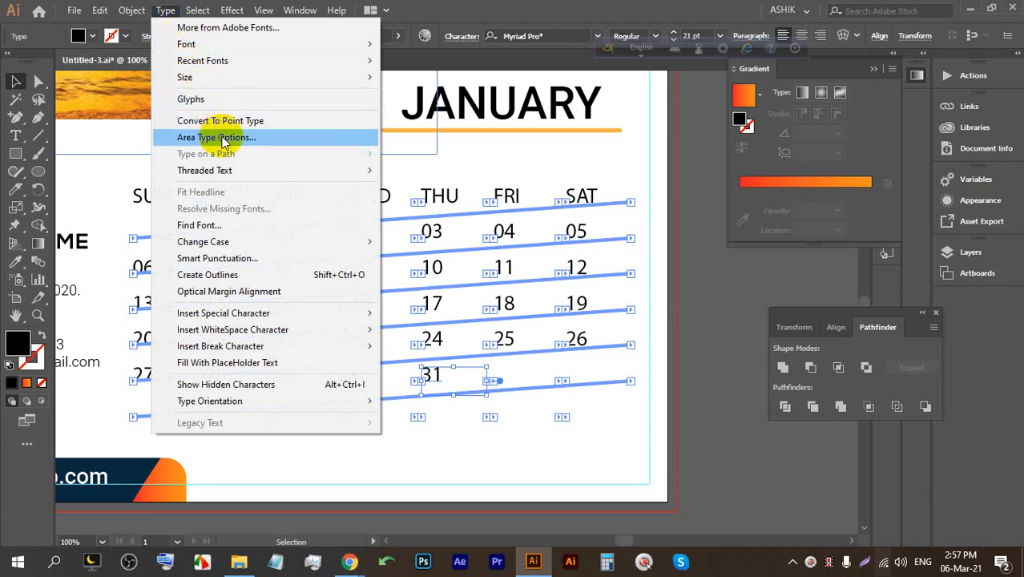
pyautogui.moveTo(267, 174)
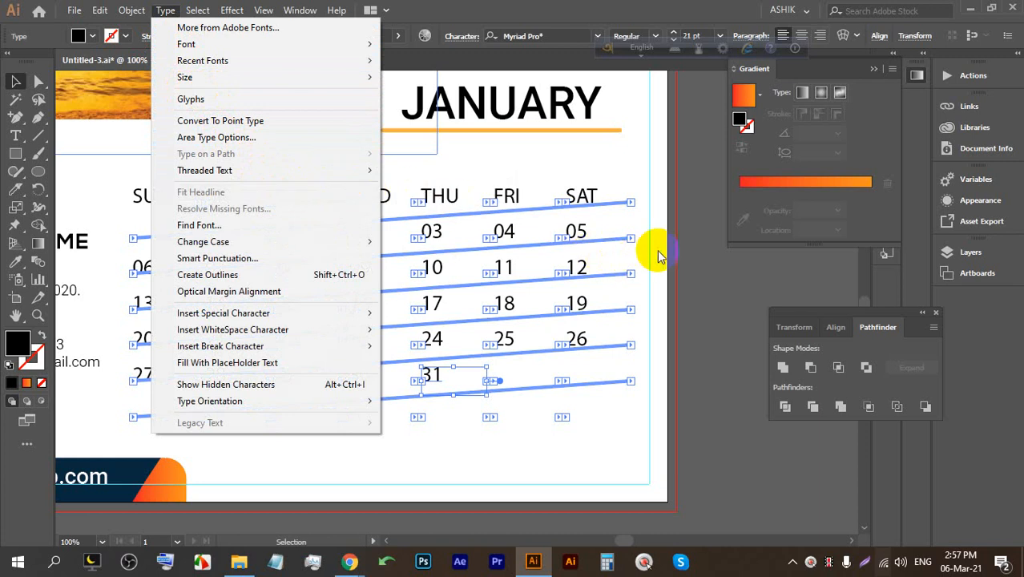
pyautogui.click(687, 249)
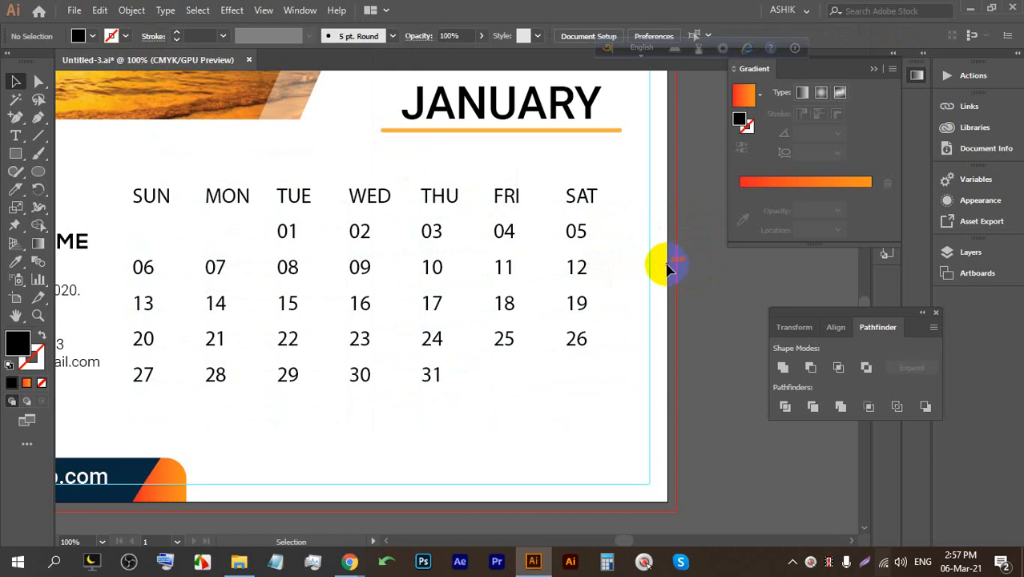
# Try Nexa Heavy on the date 19, then undo it.
pyautogui.click(581, 311)
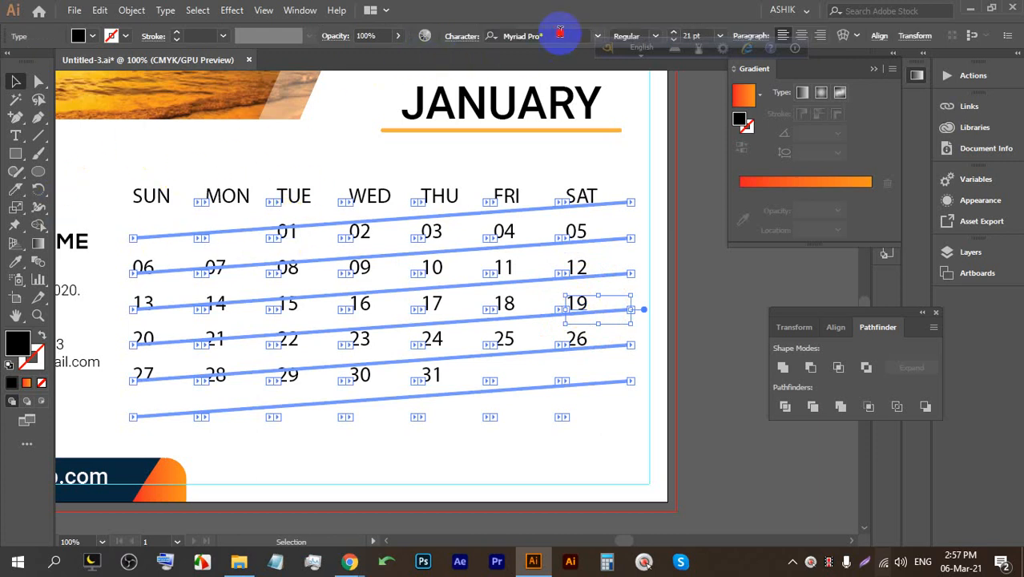
pyautogui.click(521, 36)
pyautogui.write('NEX')
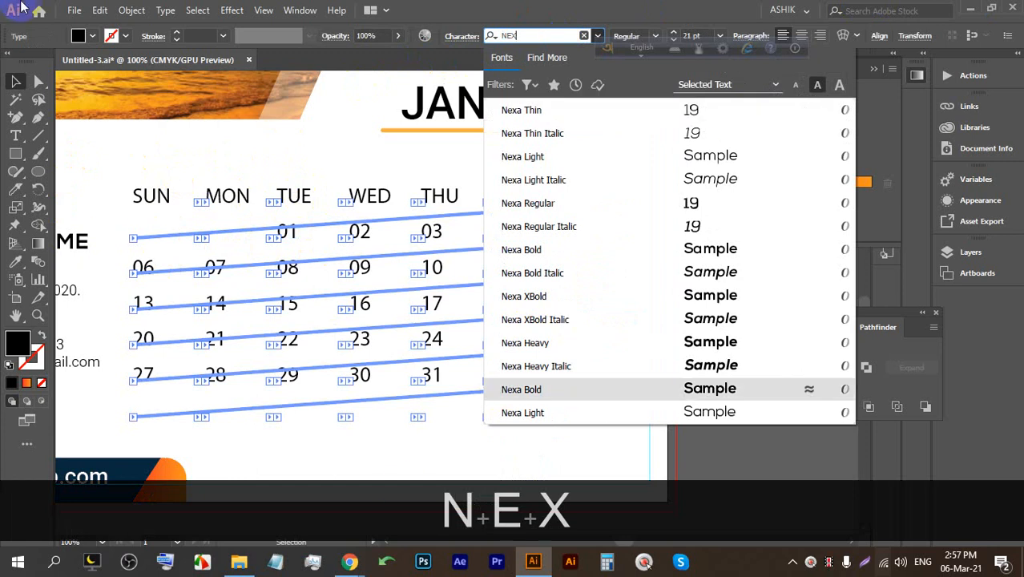
pyautogui.click(618, 343)
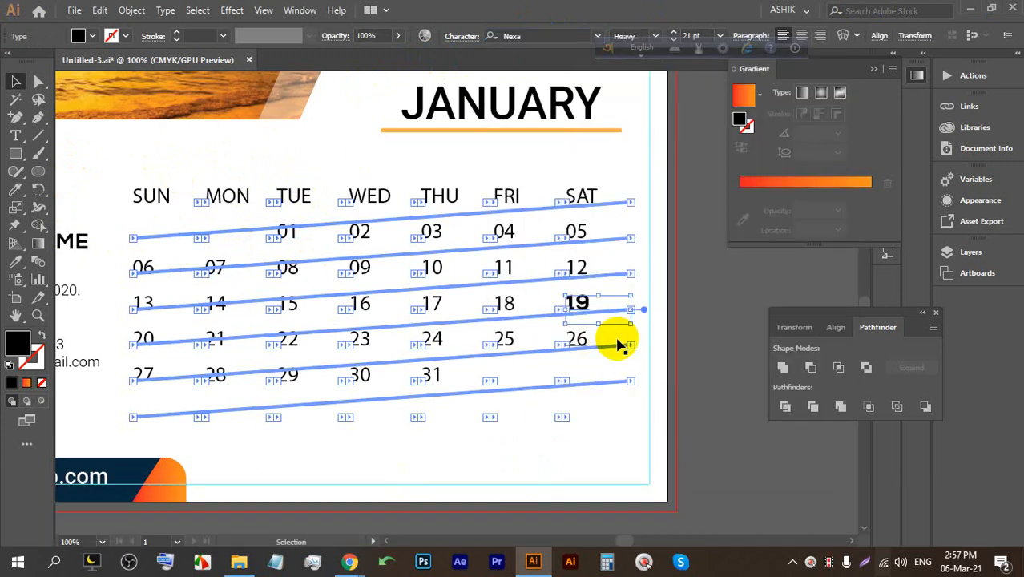
pyautogui.click(686, 309)
pyautogui.hotkey('ctrl', 'z')
pyautogui.hotkey('ctrl', 'z')
pyautogui.click(622, 430)
# Undo recent calendar text changes to restore the threaded frames, then reselect the date text.
pyautogui.click(335, 233)
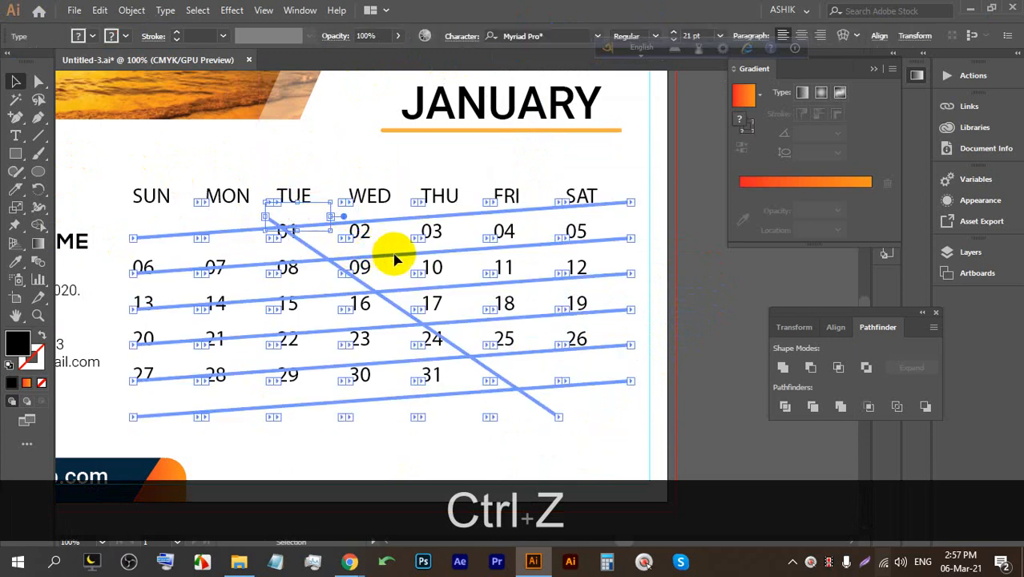
pyautogui.hotkey('ctrl', 'z')
pyautogui.hotkey('ctrl', 'z')
pyautogui.hotkey('ctrl', 'z')
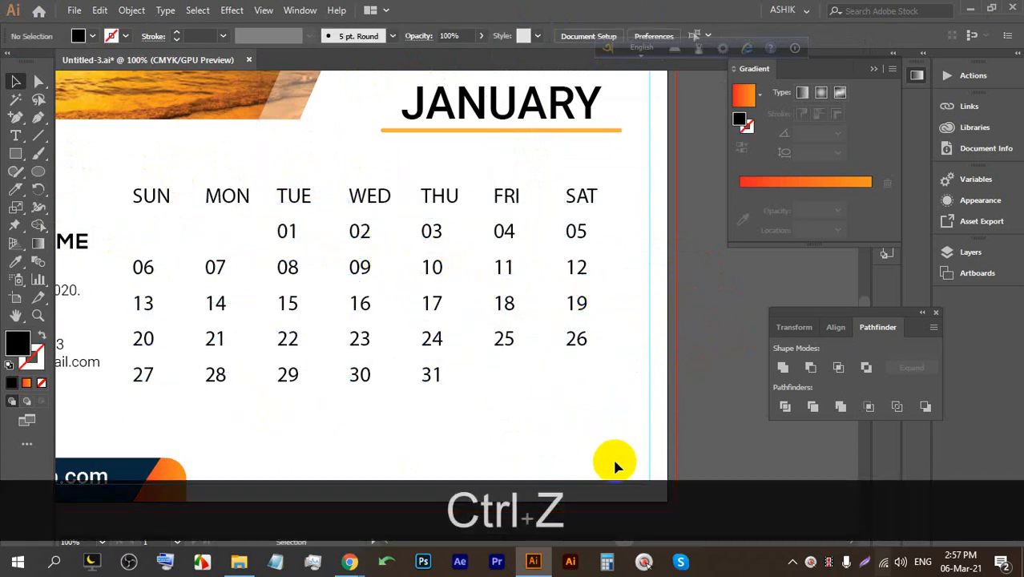
pyautogui.hotkey('ctrl', 'z')
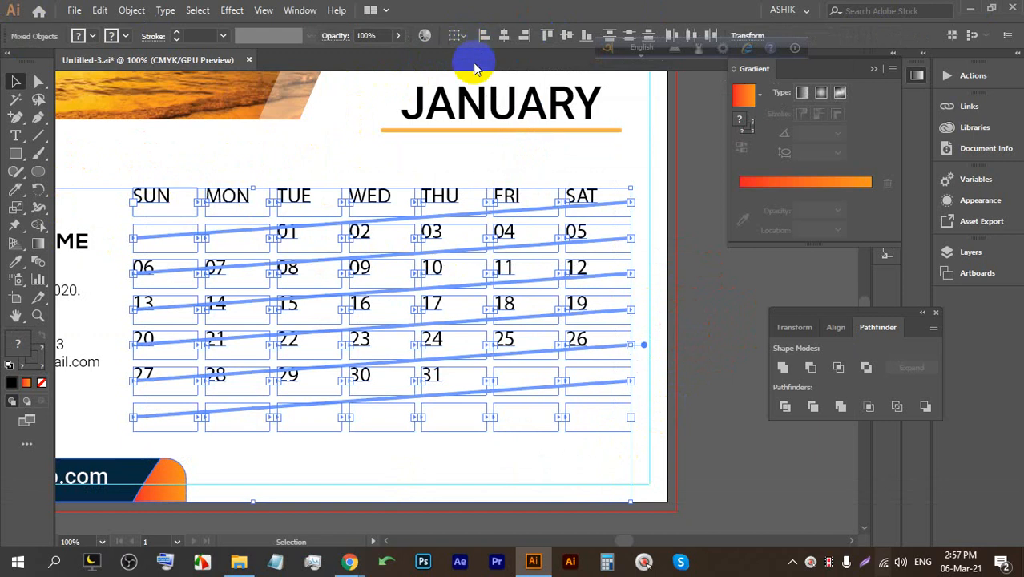
pyautogui.keyDown('alt'); pyautogui.scroll(-3, 576, 239); pyautogui.keyUp('alt')
pyautogui.keyDown('alt'); pyautogui.scroll(2, 571, 230); pyautogui.keyUp('alt')
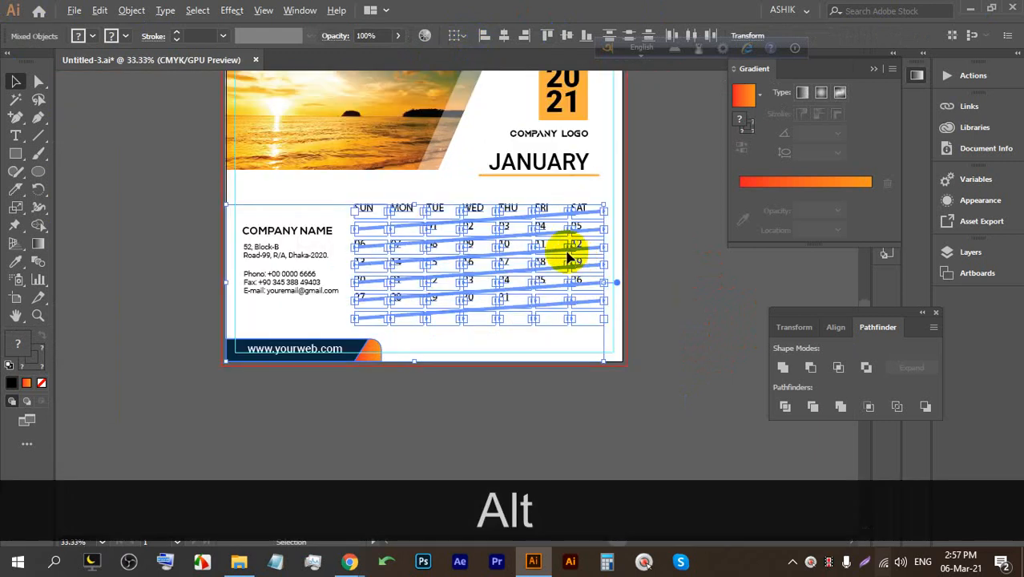
pyautogui.click(16, 135)
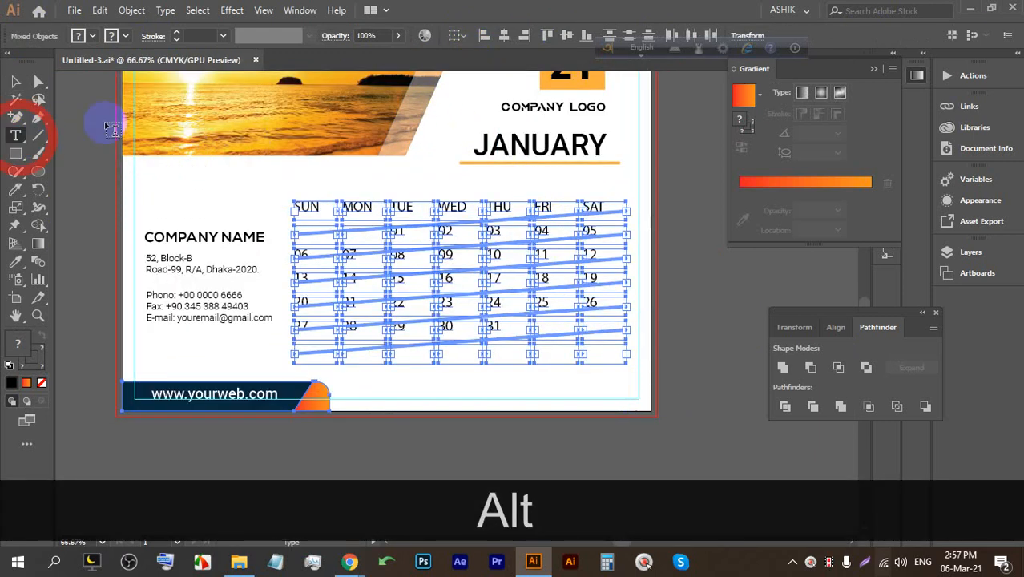
pyautogui.click(15, 81)
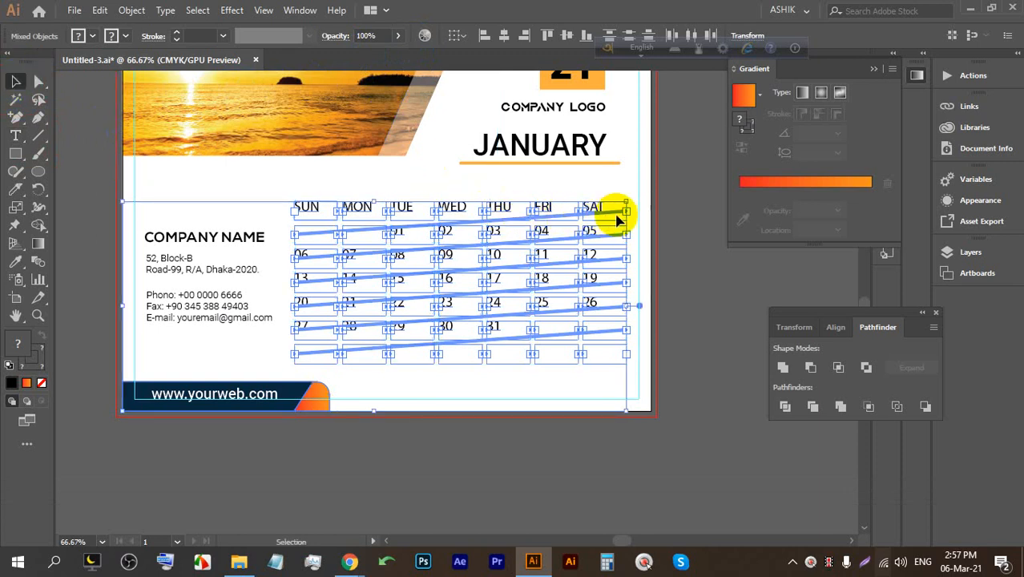
pyautogui.click(686, 224)
pyautogui.click(591, 303)
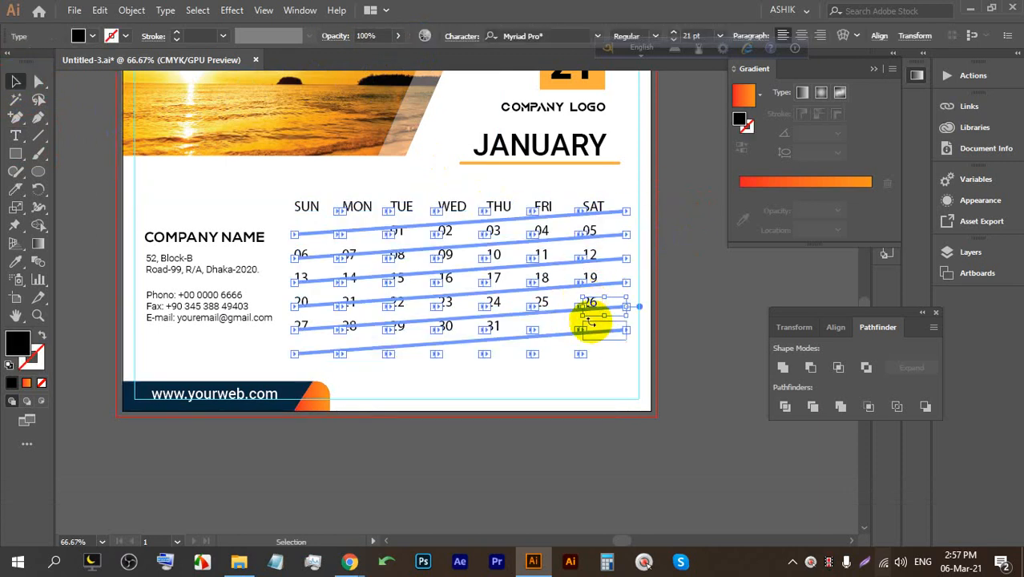
# Set the SUN–SAT heading row to the Nexa Heavy font.
pyautogui.moveTo(312, 194); pyautogui.dragTo(602, 218)
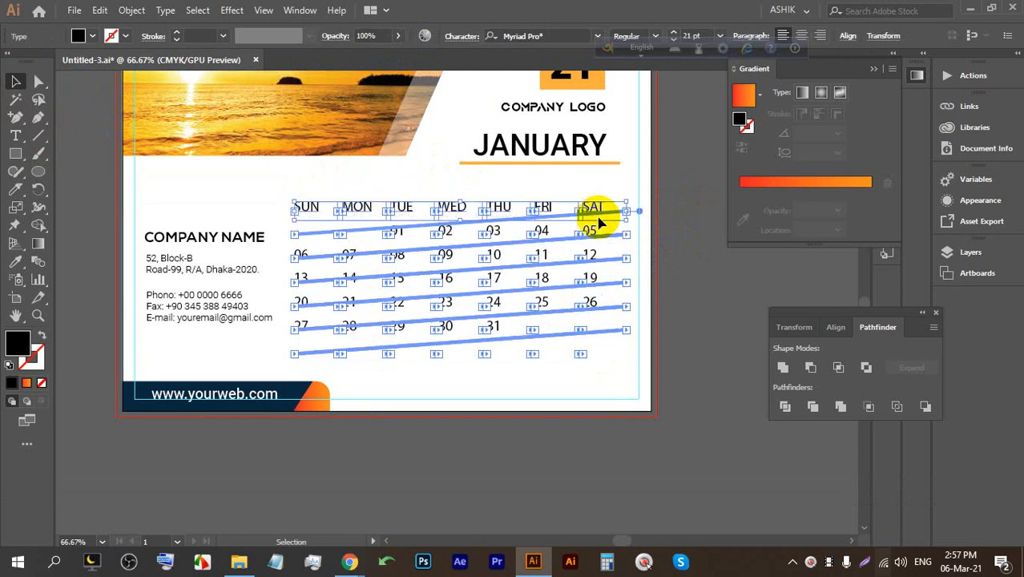
pyautogui.click(553, 35)
pyautogui.write('NE')
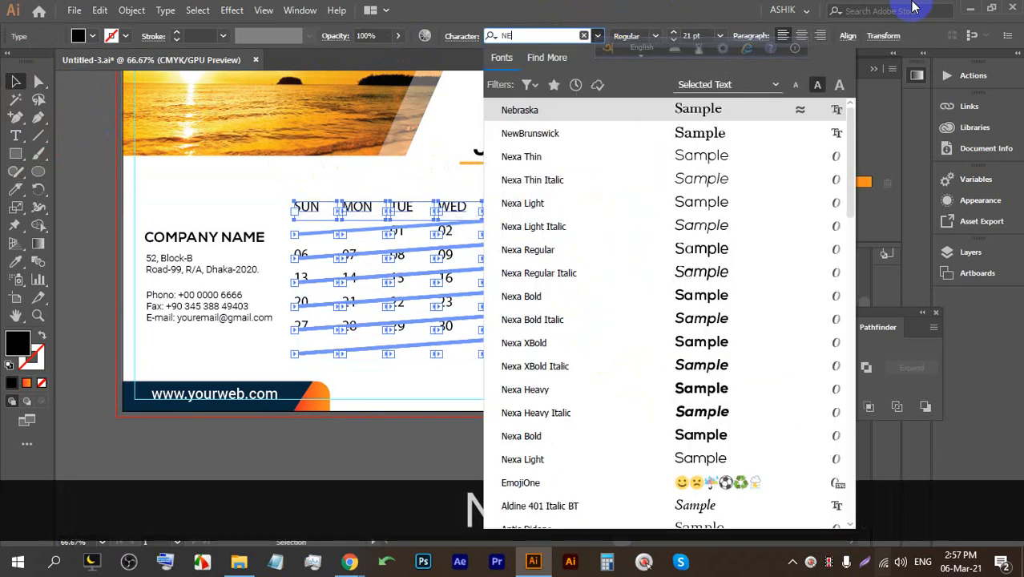
pyautogui.write('X')
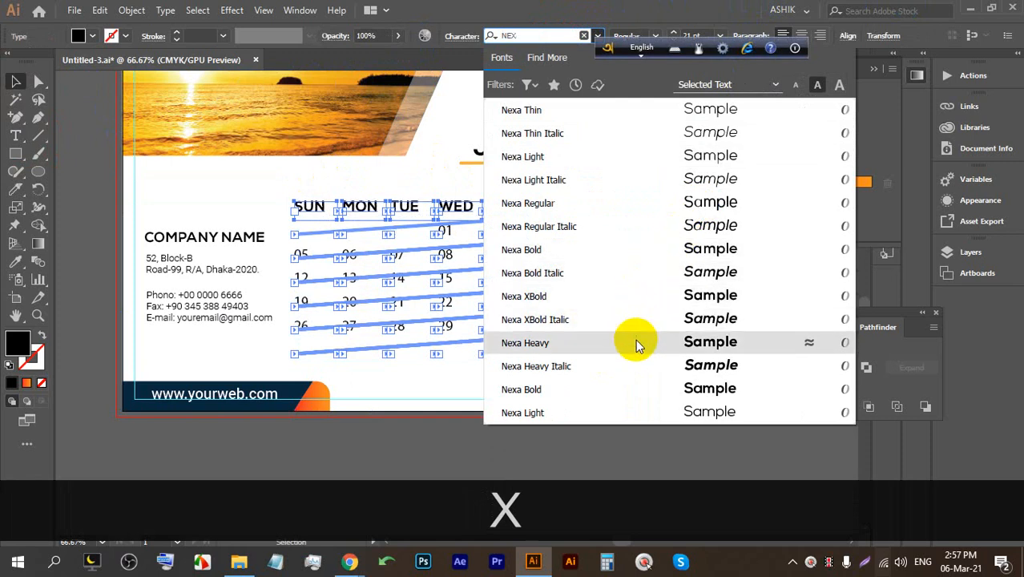
pyautogui.click(638, 343)
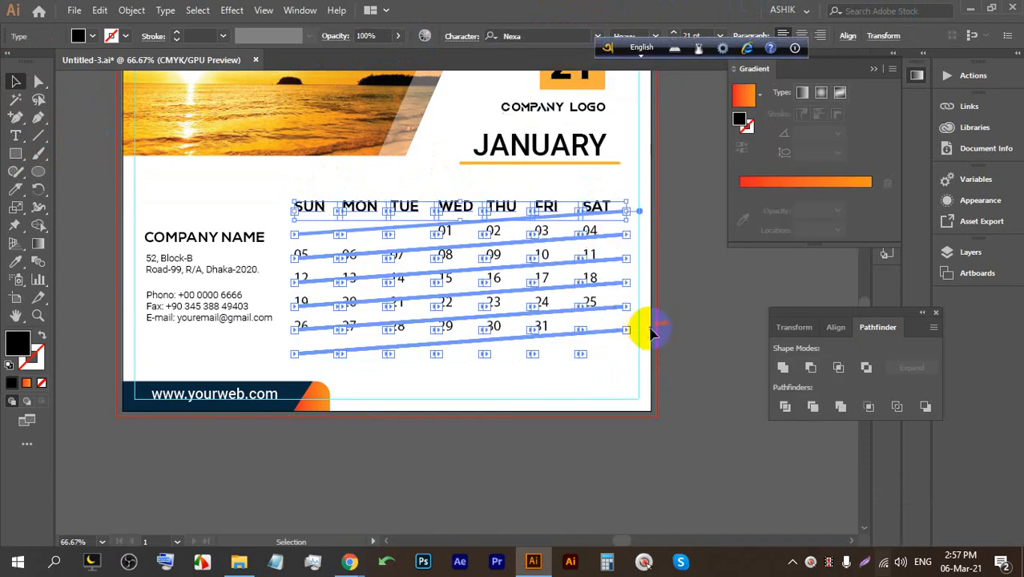
pyautogui.click(699, 332)
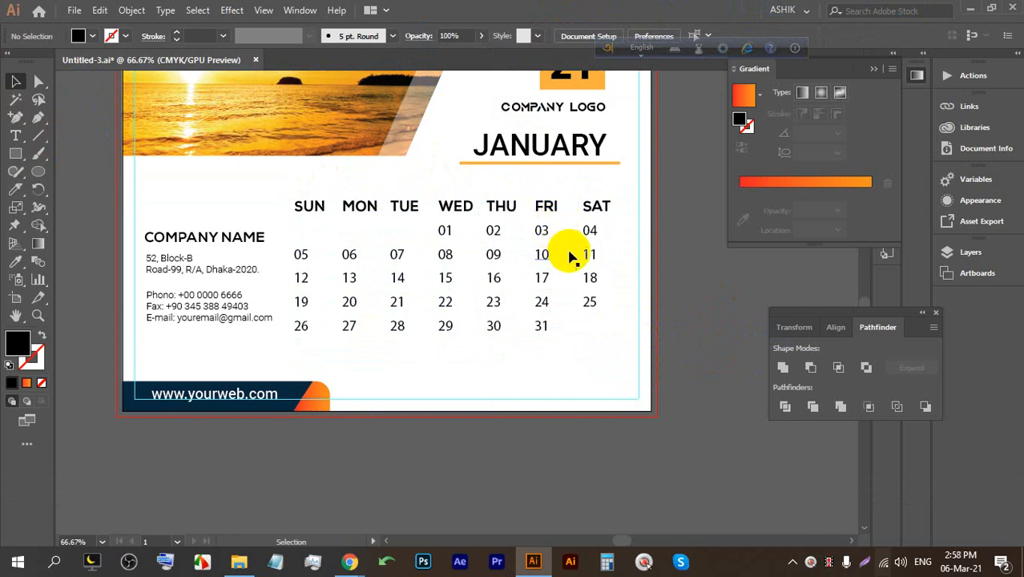
# Colour the FRI and SAT columns, headers and dates, red from the Fill swatches.
pyautogui.moveTo(542, 201); pyautogui.dragTo(597, 338)
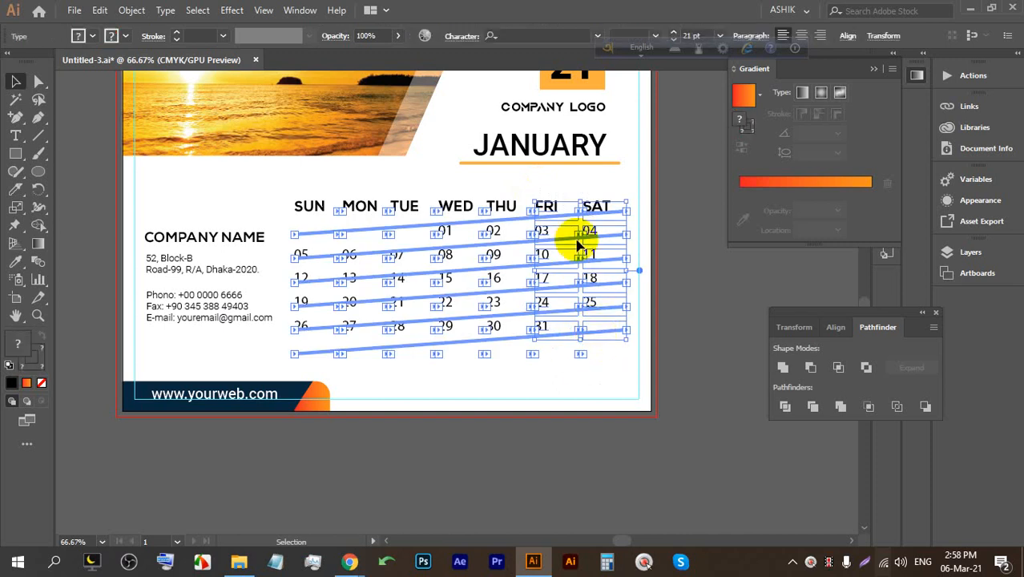
pyautogui.click(455, 37)
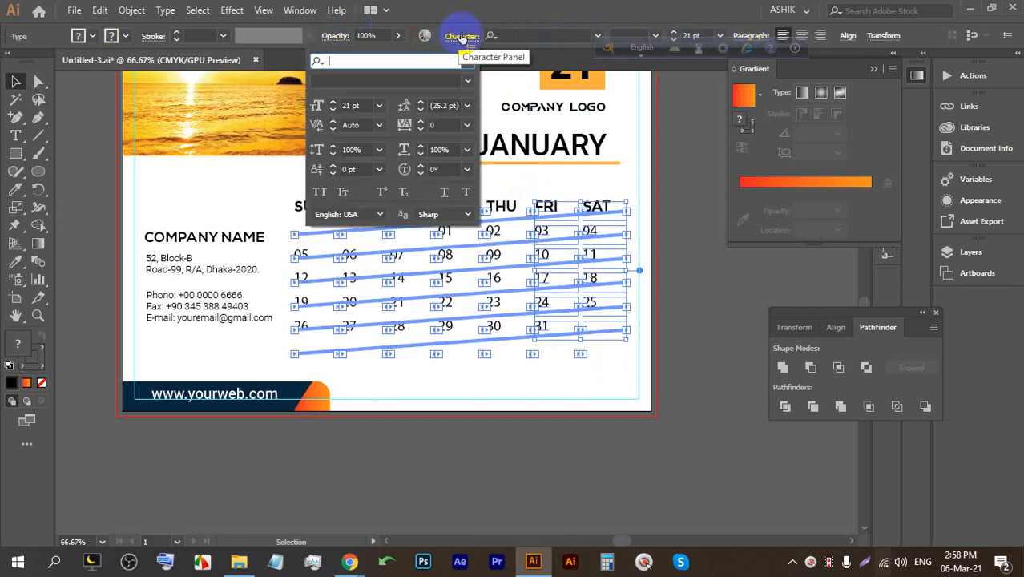
pyautogui.click(455, 37)
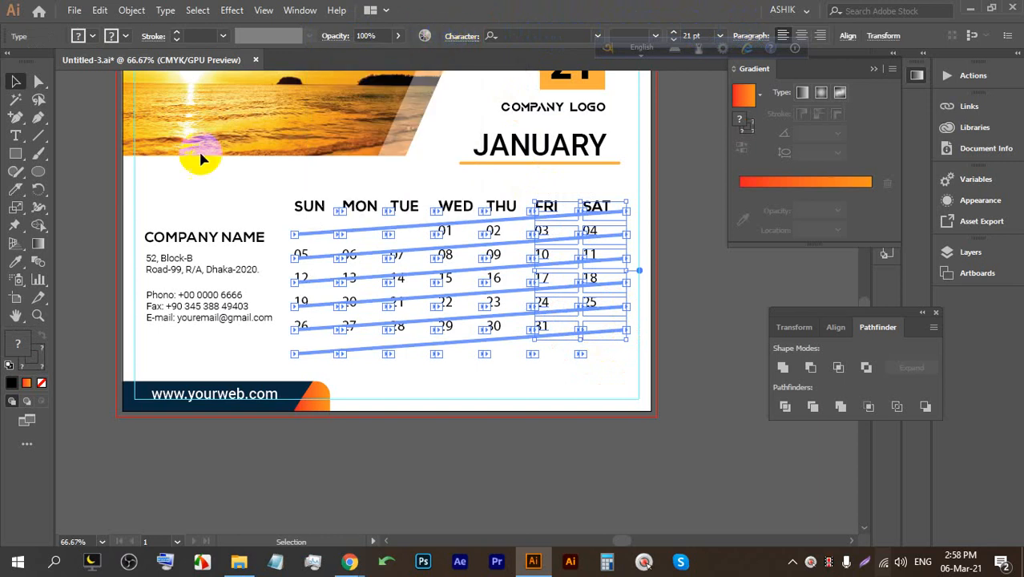
pyautogui.click(93, 37)
pyautogui.click(52, 63)
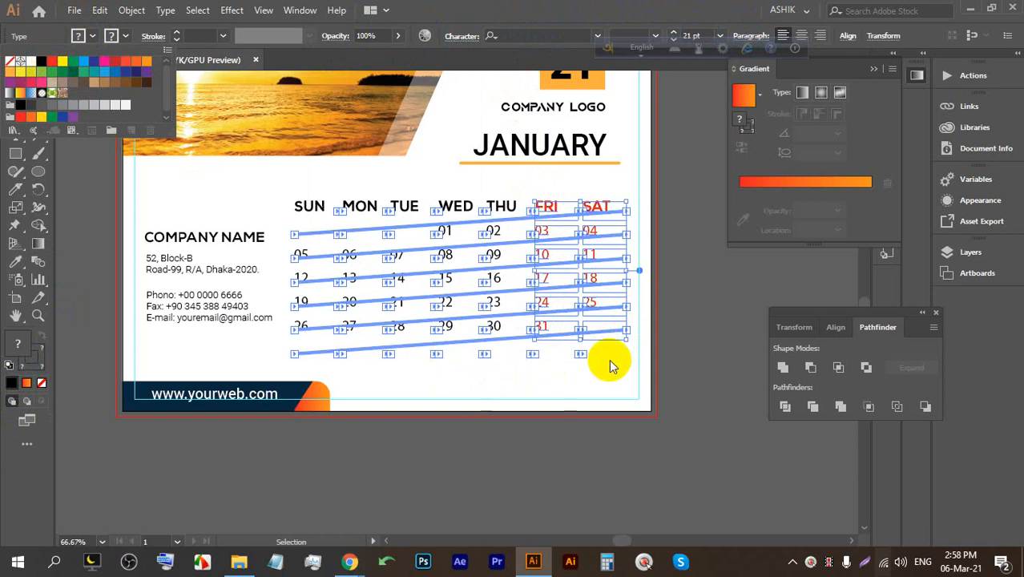
pyautogui.click(673, 298)
# Select all the calendar text frames.
pyautogui.keyDown('alt'); pyautogui.scroll(1, 576, 306); pyautogui.keyUp('alt')
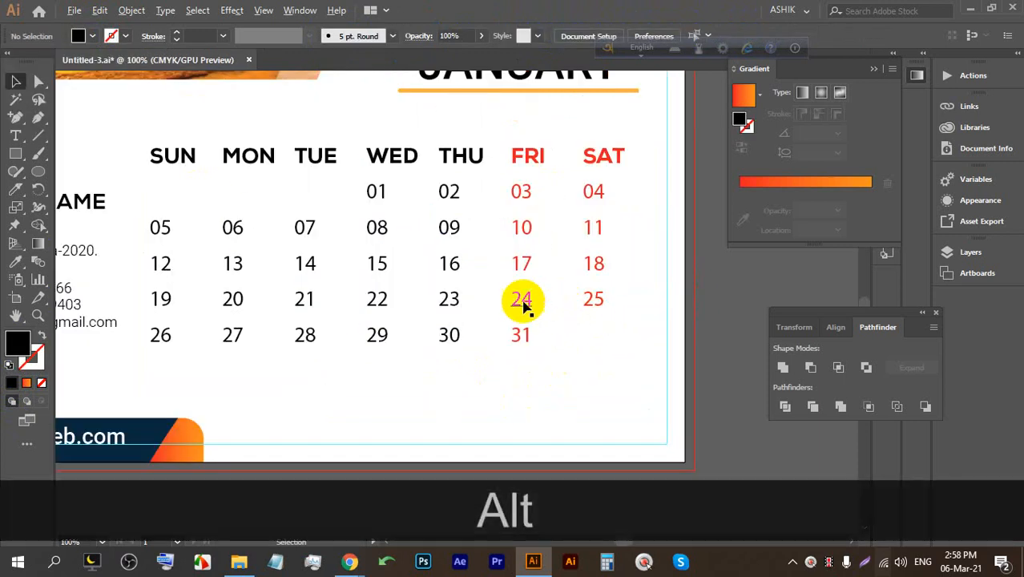
pyautogui.moveTo(478, 340); pyautogui.dragTo(529, 336)
pyautogui.click(613, 351)
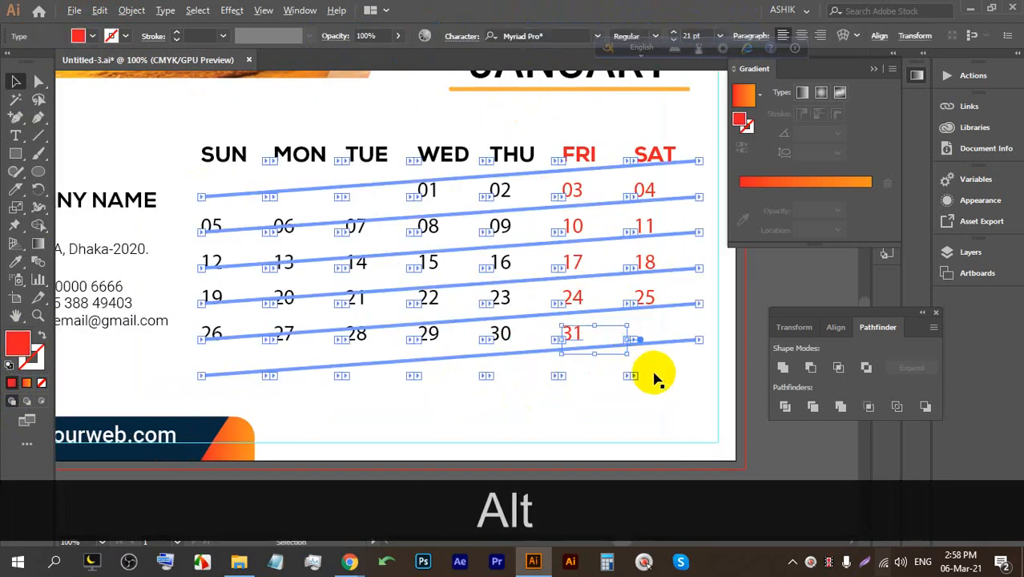
pyautogui.keyDown('alt'); pyautogui.scroll(-1, 655, 377); pyautogui.keyUp('alt')
pyautogui.moveTo(694, 392); pyautogui.dragTo(350, 251)
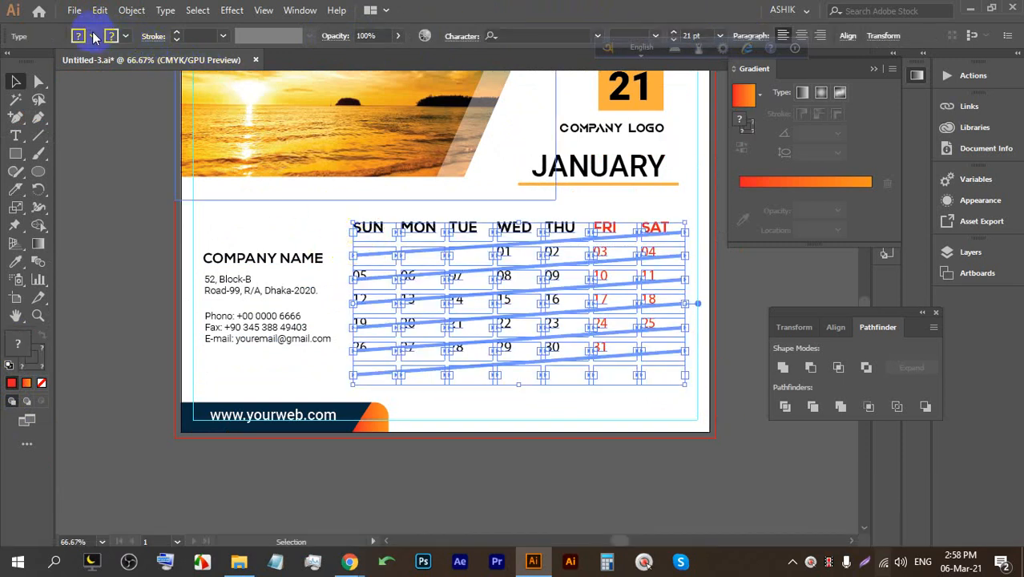
# Set the selected calendar text in Nexa Bold.
pyautogui.click(522, 35)
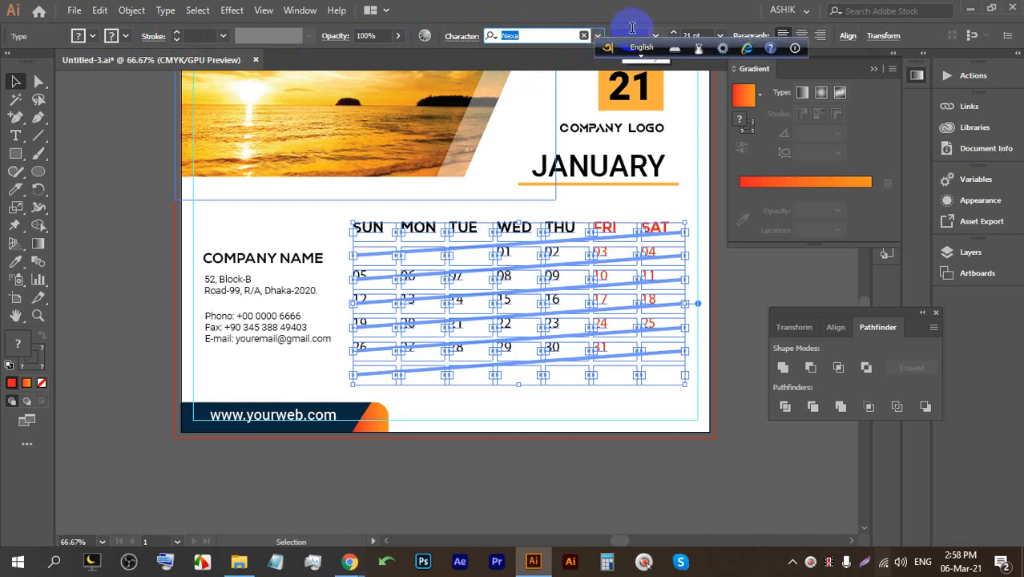
pyautogui.press('BackSpace')
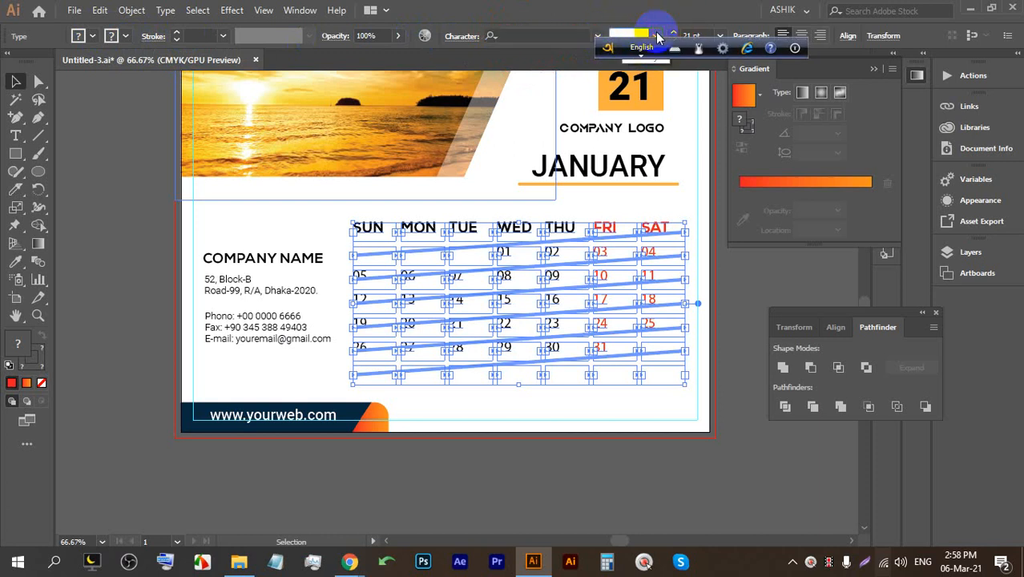
pyautogui.click(561, 33)
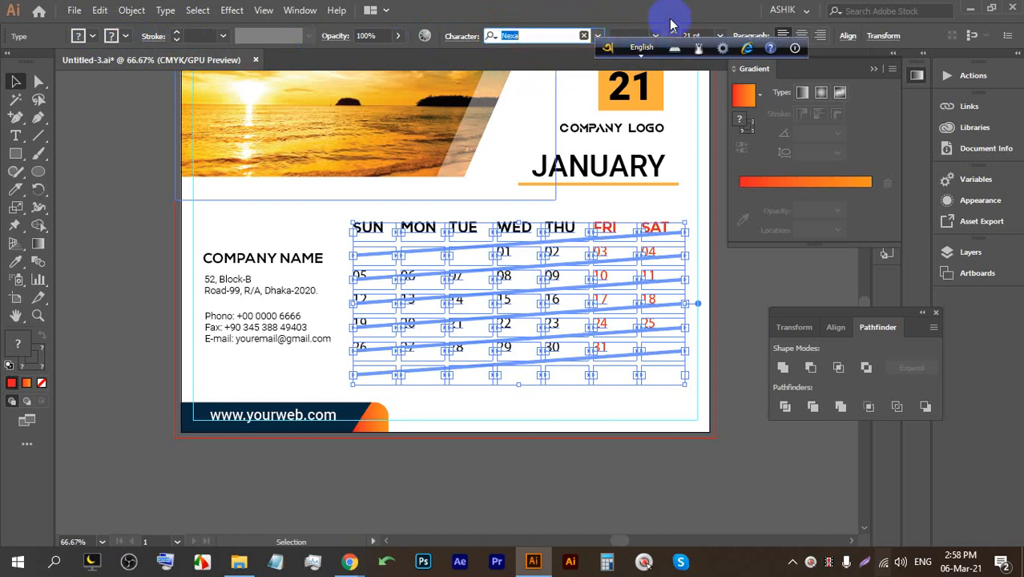
pyautogui.write('NEXA')
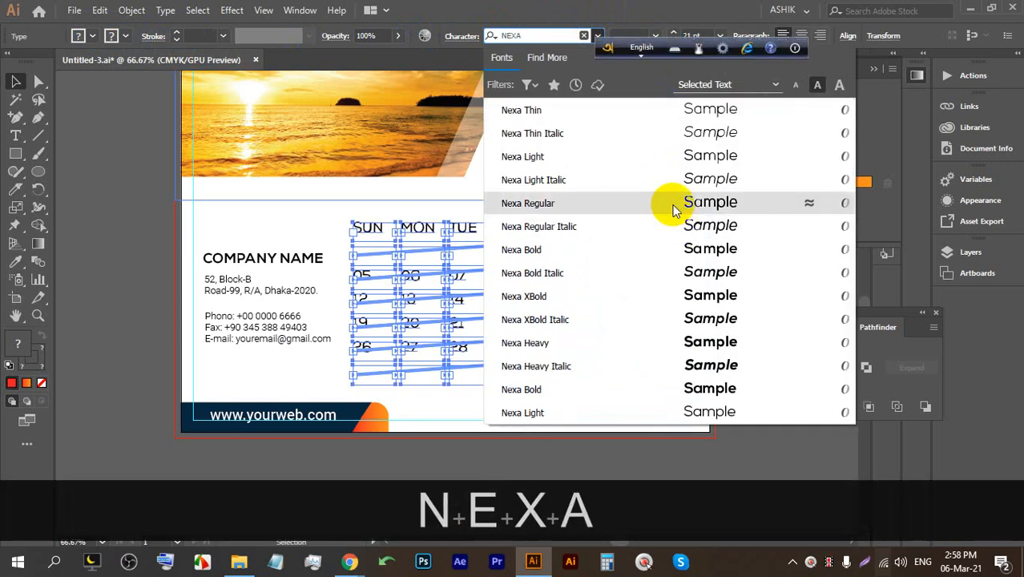
pyautogui.click(679, 250)
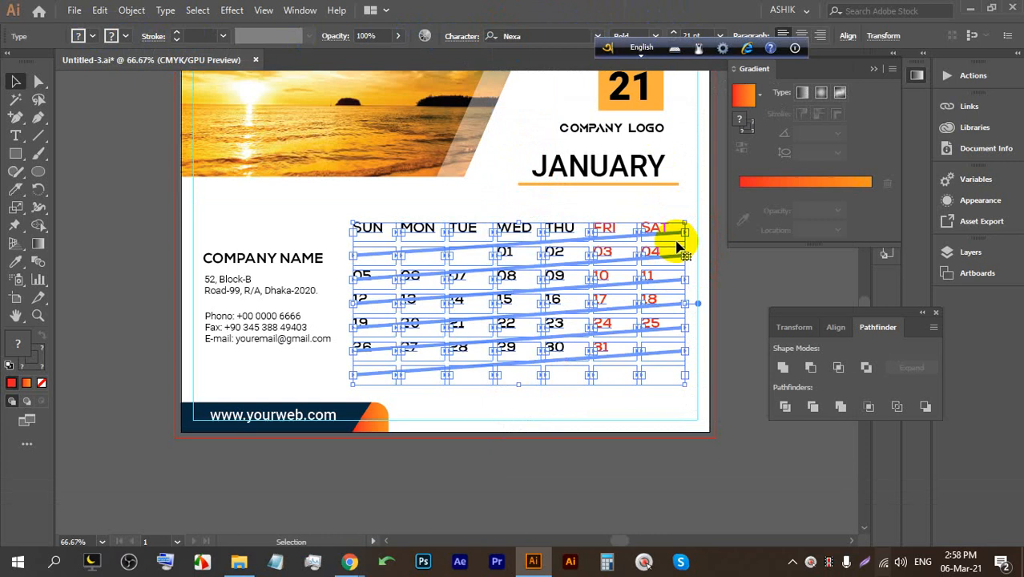
pyautogui.click(738, 277)
pyautogui.moveTo(742, 274); pyautogui.dragTo(694, 262)
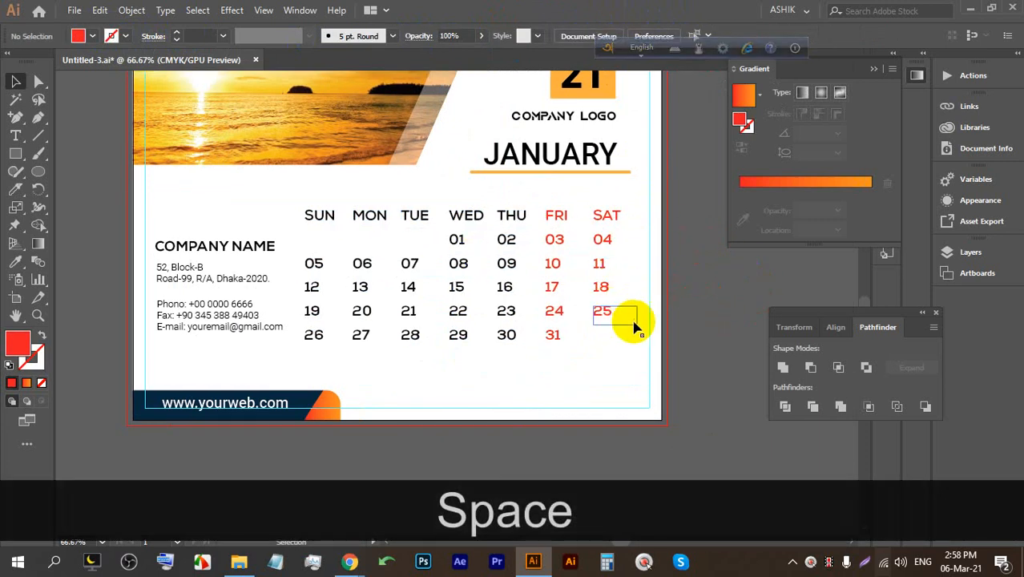
pyautogui.keyDown('alt'); pyautogui.scroll(1, 497, 288); pyautogui.keyUp('alt')
pyautogui.keyDown('alt'); pyautogui.scroll(-1, 457, 183); pyautogui.keyUp('alt')
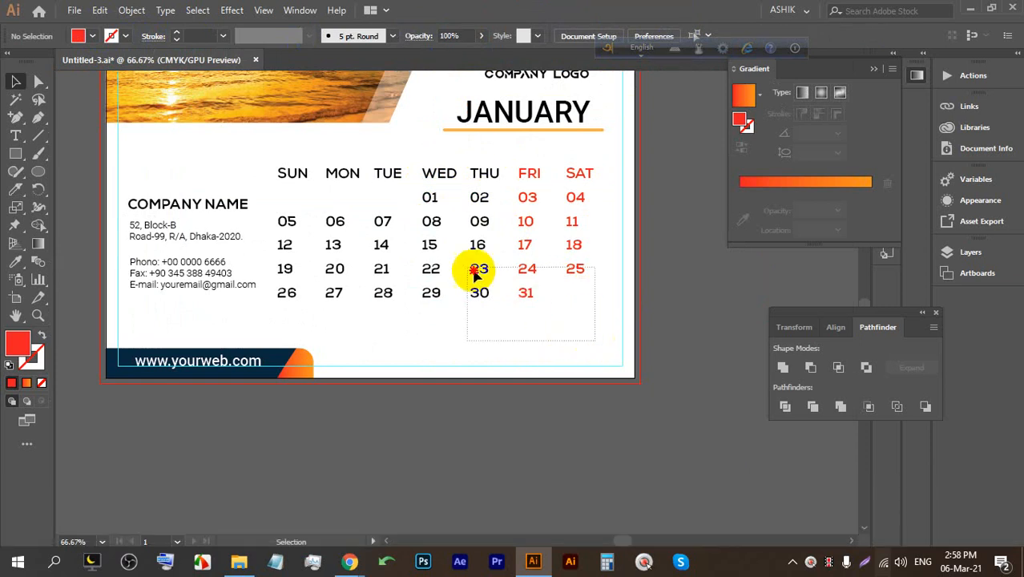
# Nudge the date grid slightly down and move the JANUARY heading down 0.18 in.
pyautogui.click(293, 173)
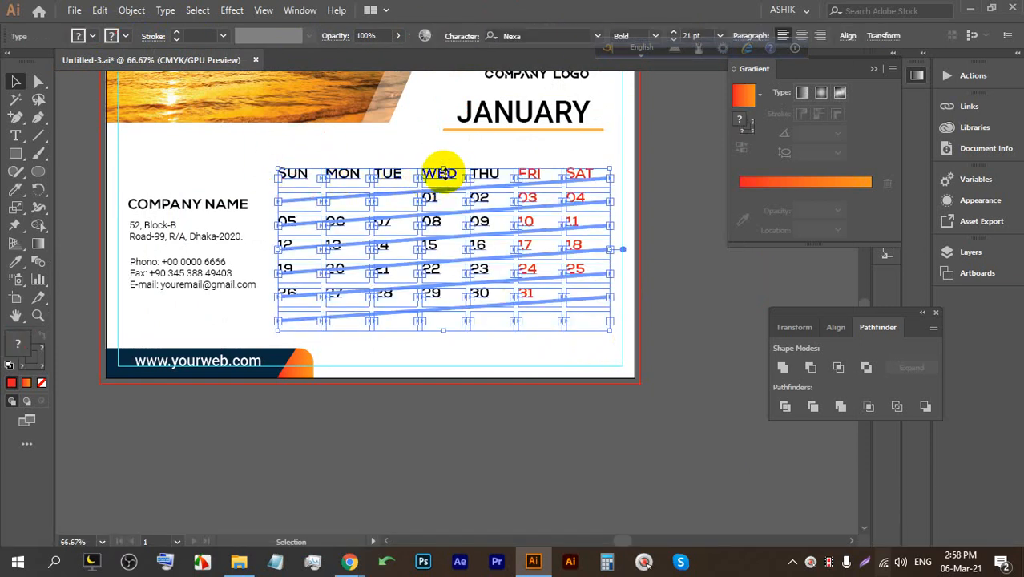
pyautogui.moveTo(452, 176); pyautogui.dragTo(456, 183)
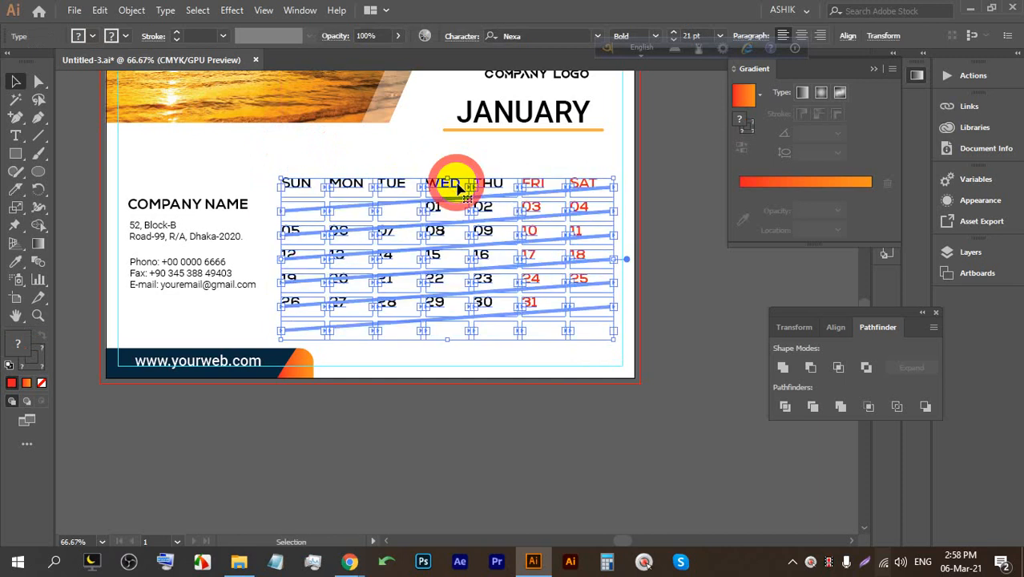
pyautogui.click(500, 107)
pyautogui.moveTo(500, 106); pyautogui.dragTo(513, 130)
pyautogui.click(661, 210)
pyautogui.scroll(2, 613, 220)
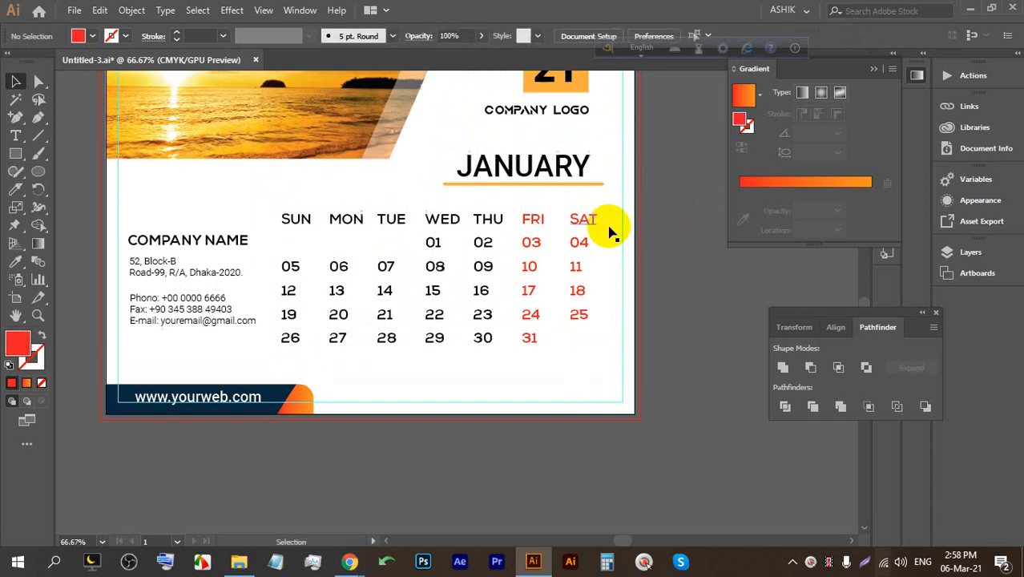
# Remove threading from a date text frame via Type > Threaded Text > Remove Threading.
pyautogui.scroll(2, 565, 293)
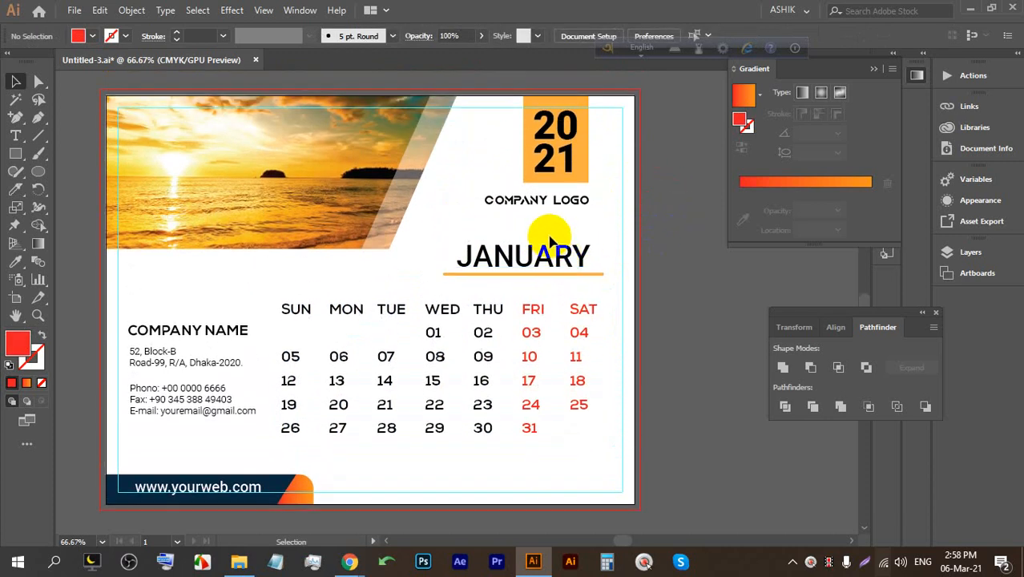
pyautogui.moveTo(553, 200); pyautogui.dragTo(562, 221)
pyautogui.click(684, 321)
pyautogui.scroll(-1, 683, 315)
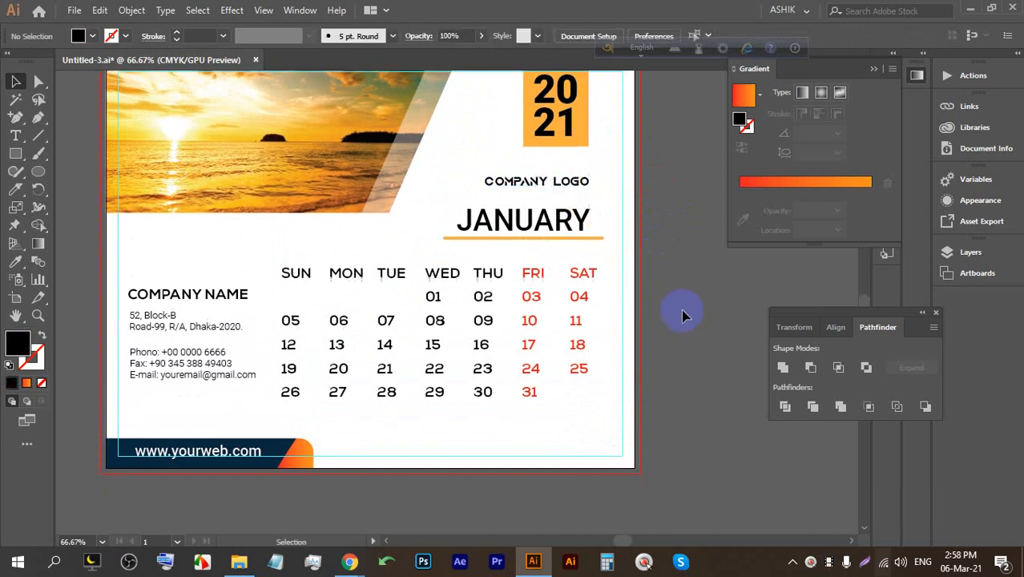
pyautogui.click(531, 357)
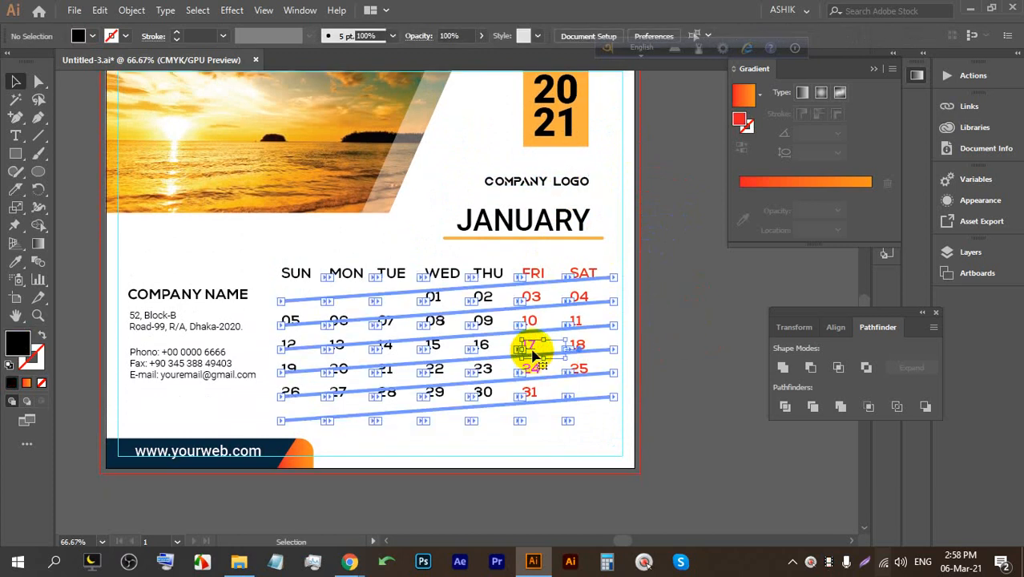
pyautogui.click(666, 288)
pyautogui.click(571, 367)
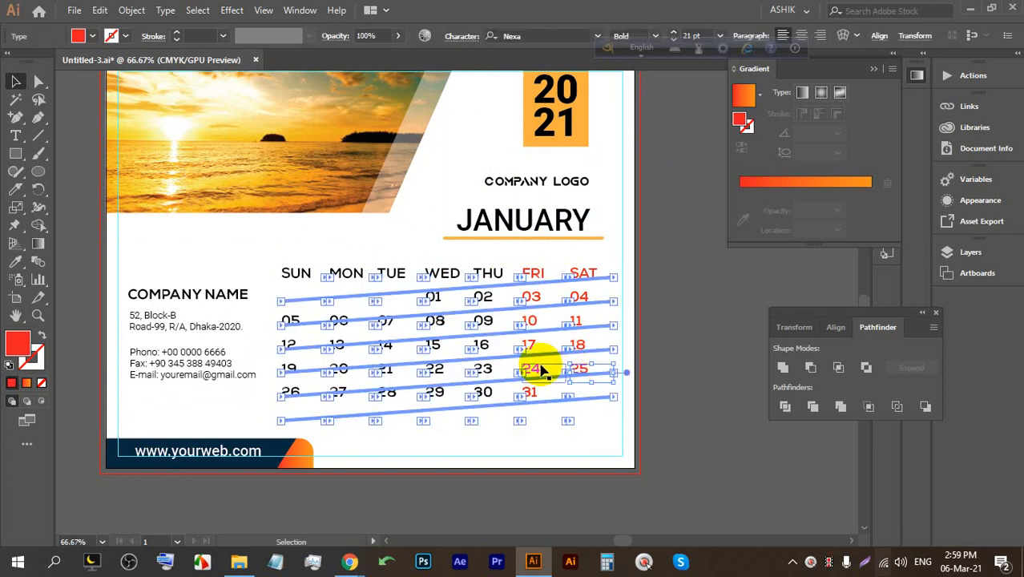
pyautogui.click(165, 10)
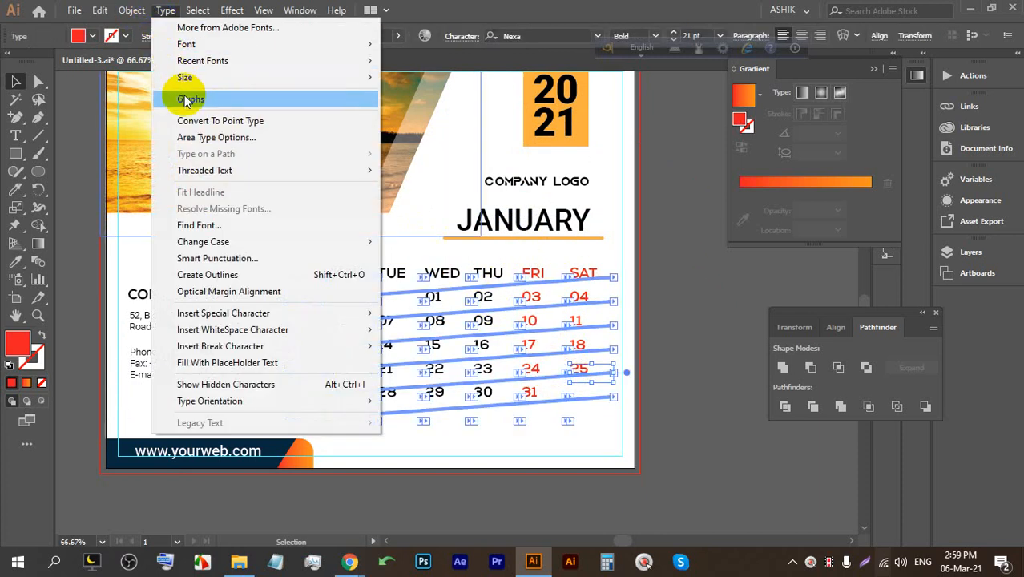
pyautogui.moveTo(250, 169)
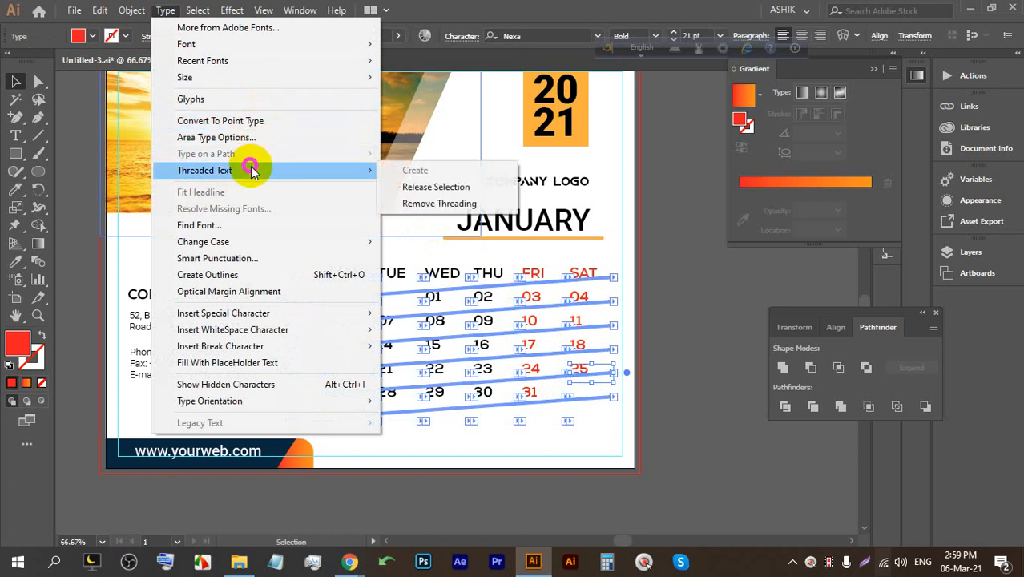
pyautogui.click(447, 189)
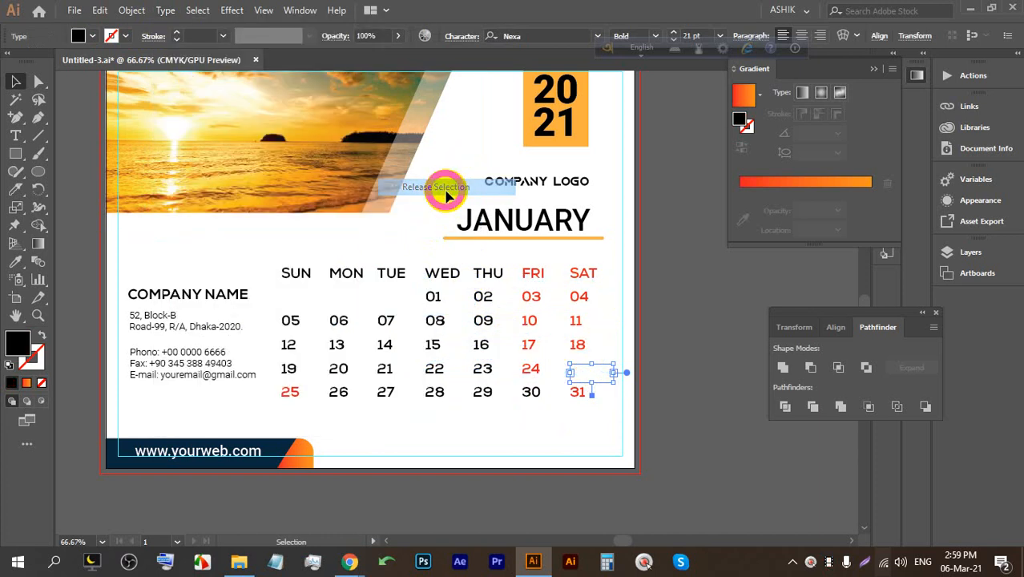
# Remove threading from the 24 date frame as well.
pyautogui.click(571, 295)
pyautogui.click(544, 297)
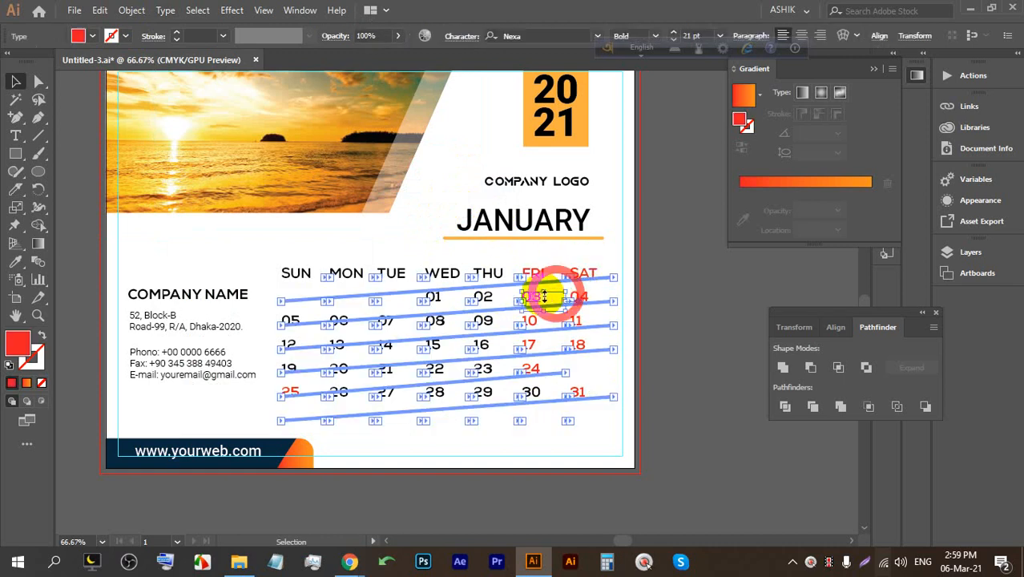
pyautogui.click(458, 300)
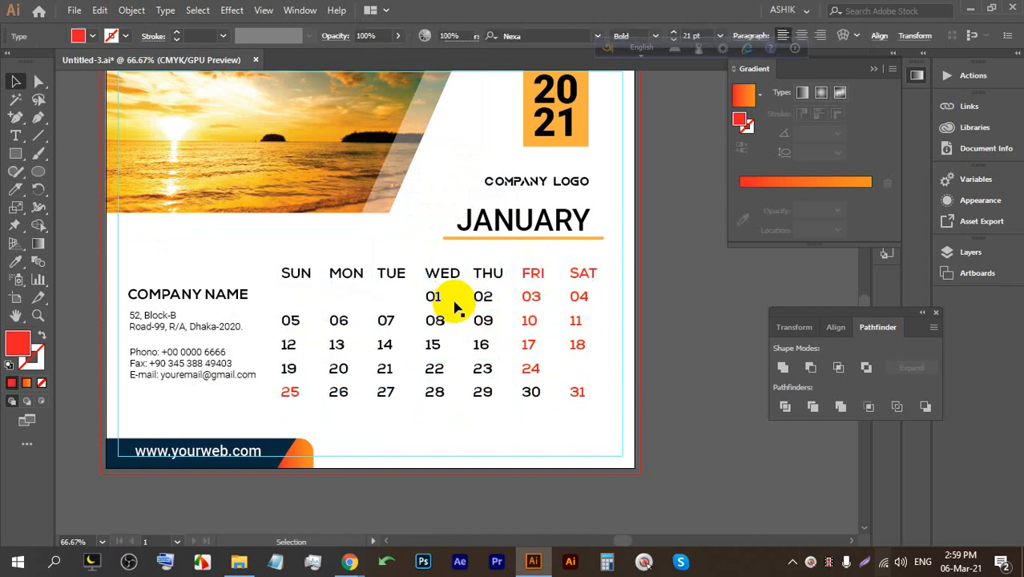
pyautogui.click(556, 380)
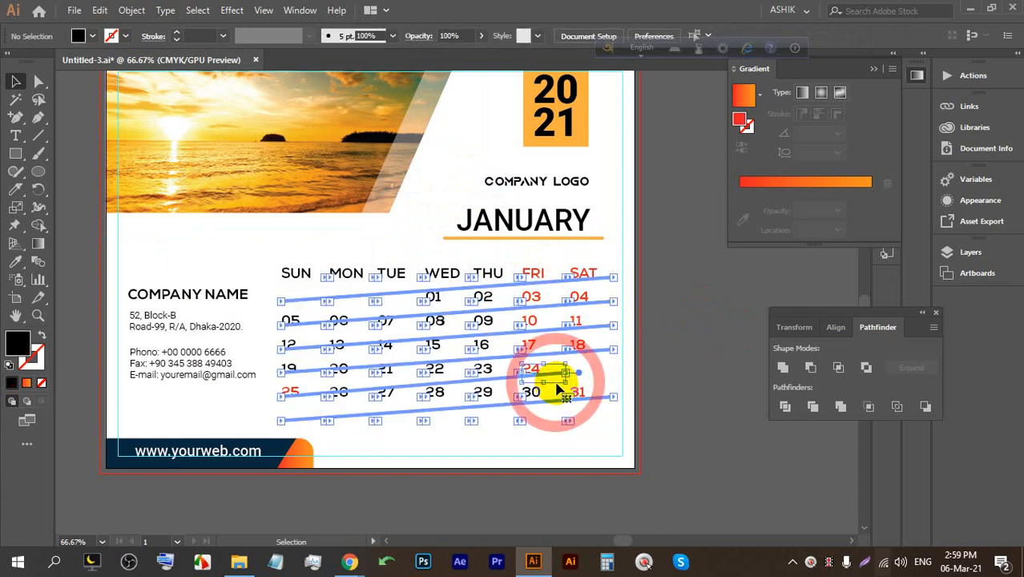
pyautogui.click(163, 11)
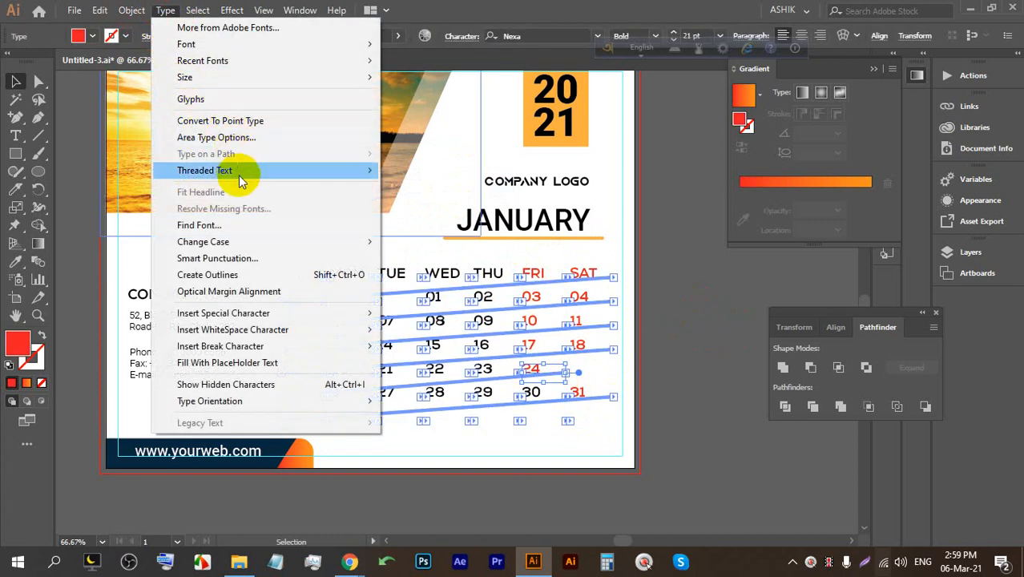
pyautogui.moveTo(247, 166)
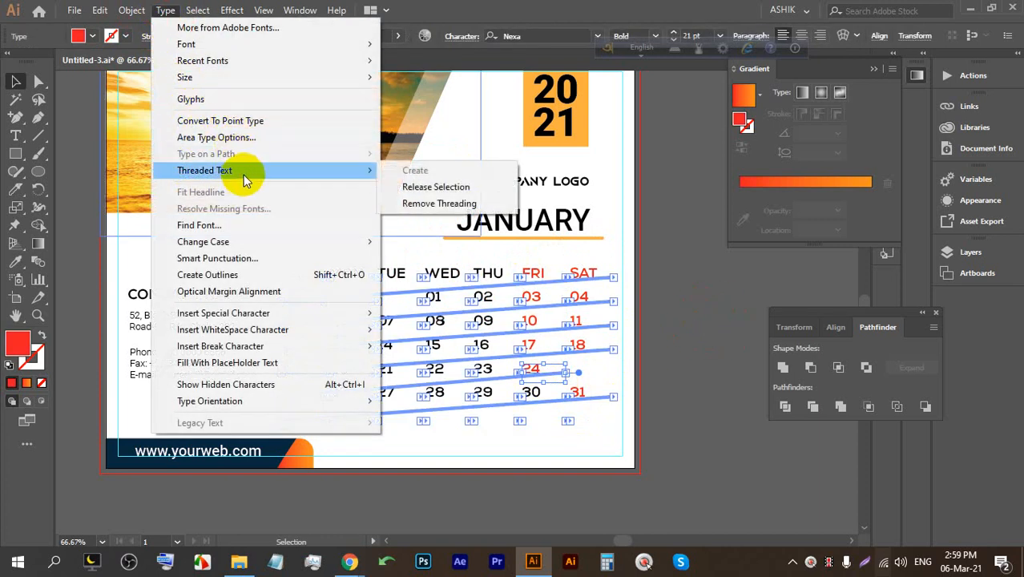
pyautogui.click(437, 205)
# Check that the 10, 04, THU and WED frames are now independent.
pyautogui.click(561, 325)
pyautogui.click(571, 299)
pyautogui.click(486, 273)
pyautogui.click(439, 275)
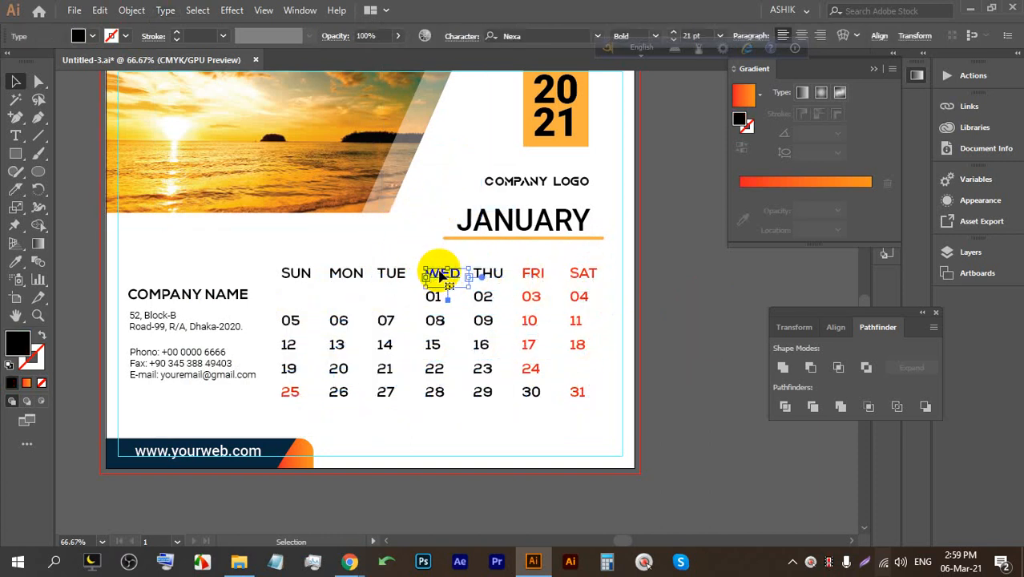
pyautogui.click(610, 439)
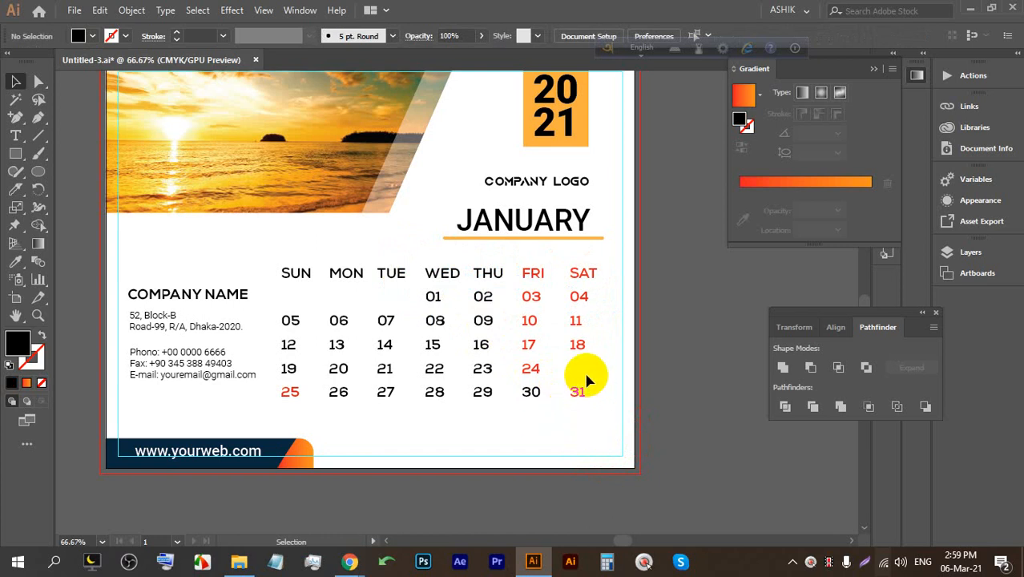
# Undo back to the straight date layout and zoom in on the date numbers.
pyautogui.hotkey('ctrl', 'z')
pyautogui.hotkey('ctrl', 'z')
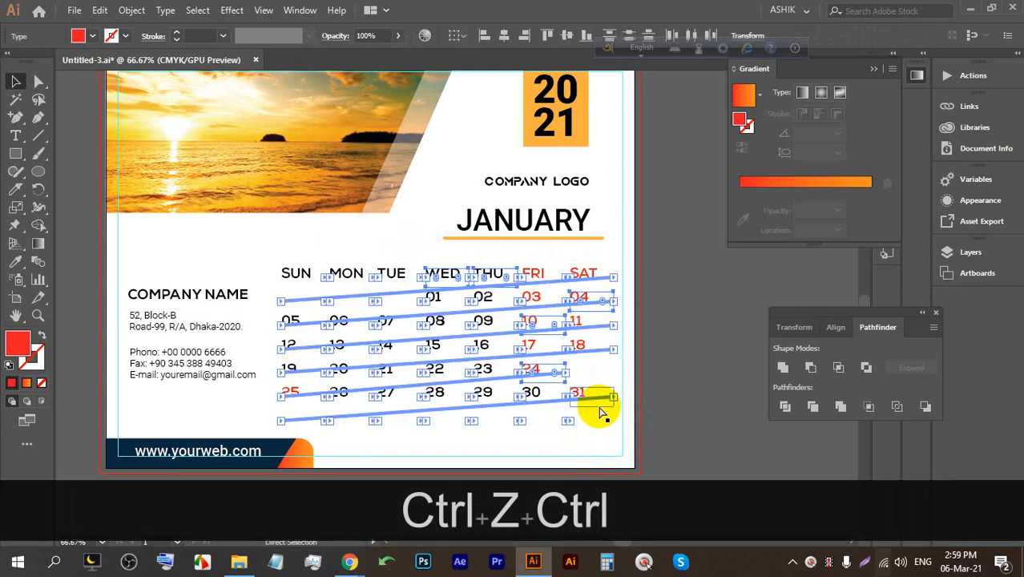
pyautogui.hotkey('ctrl', 'z')
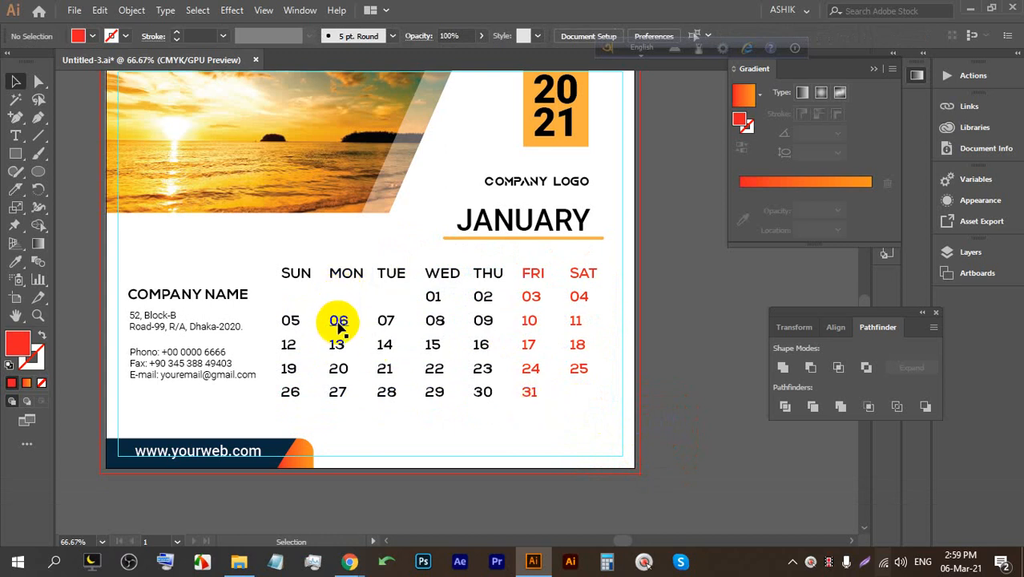
pyautogui.scroll(2, 274, 323)
pyautogui.moveTo(320, 368); pyautogui.dragTo(334, 280)
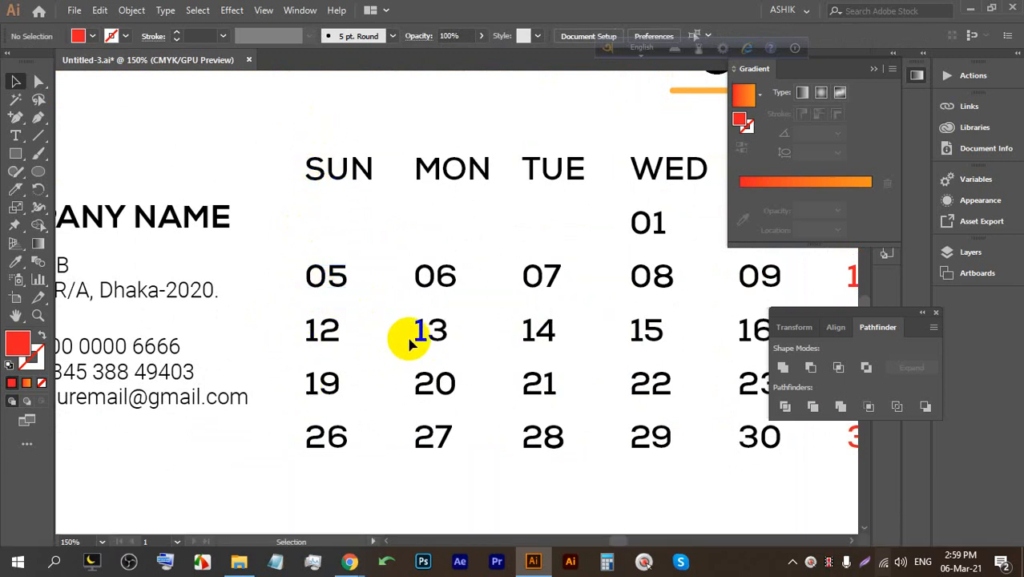
pyautogui.scroll(-1, 353, 309)
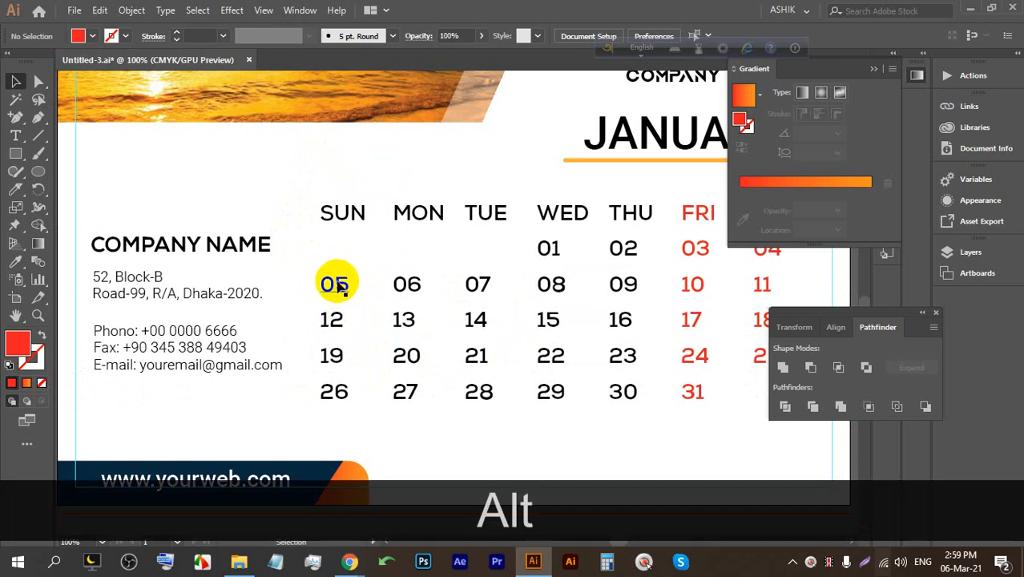
pyautogui.scroll(-1, 336, 289)
# Centre the SUN, MON and TUE date columns under their weekday headings.
pyautogui.click(337, 355)
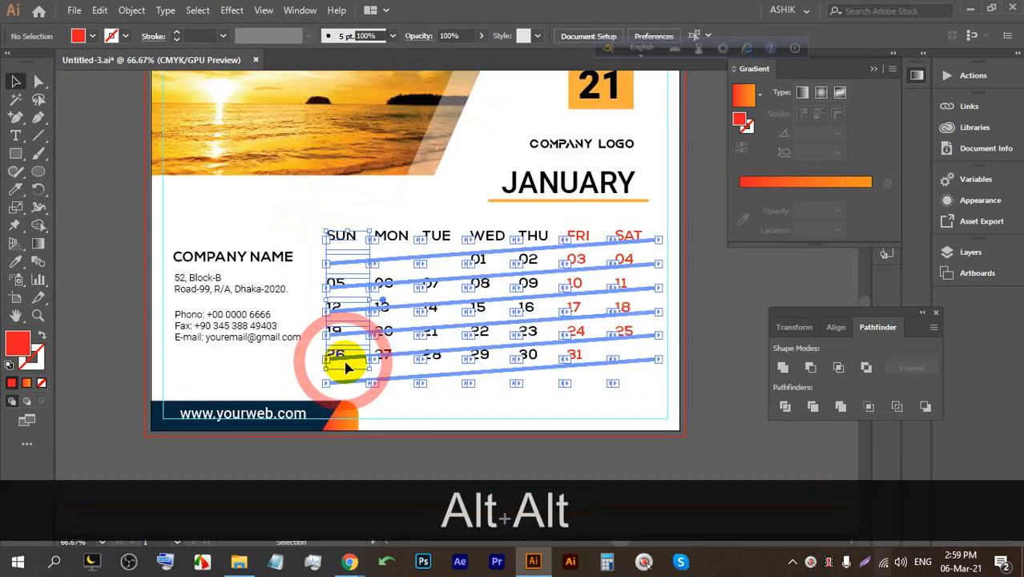
pyautogui.click(322, 215)
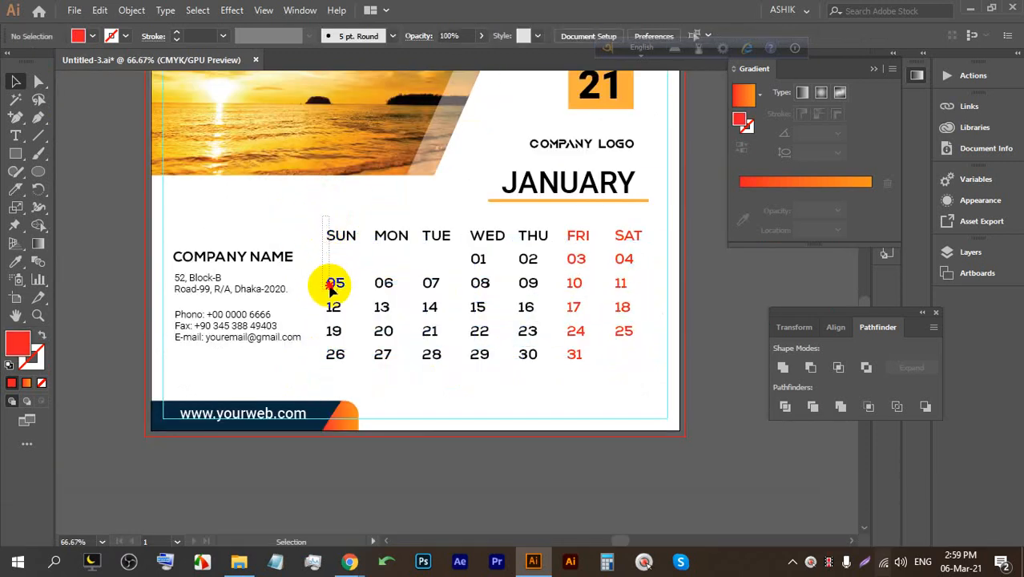
pyautogui.click(345, 365)
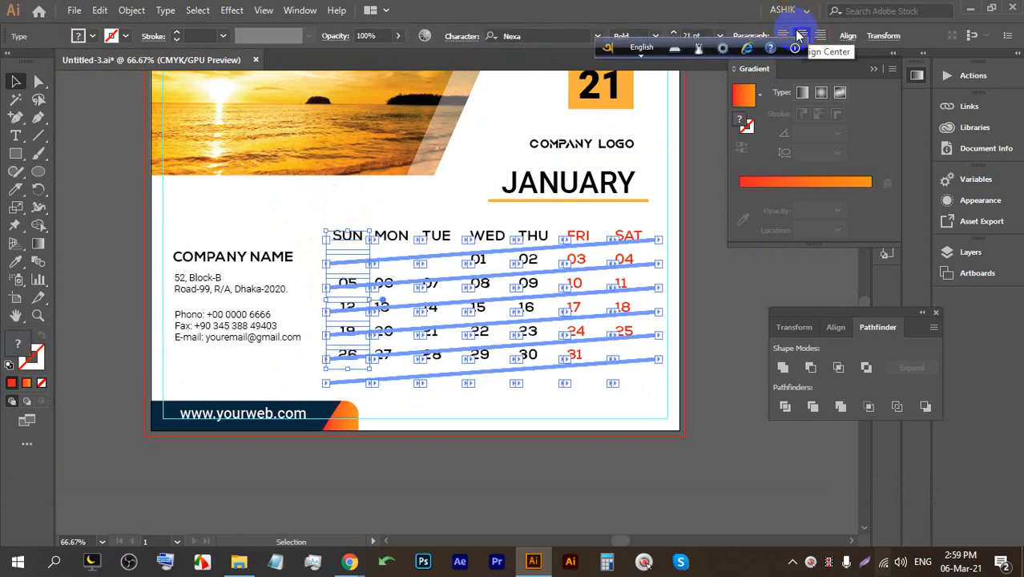
pyautogui.click(388, 206)
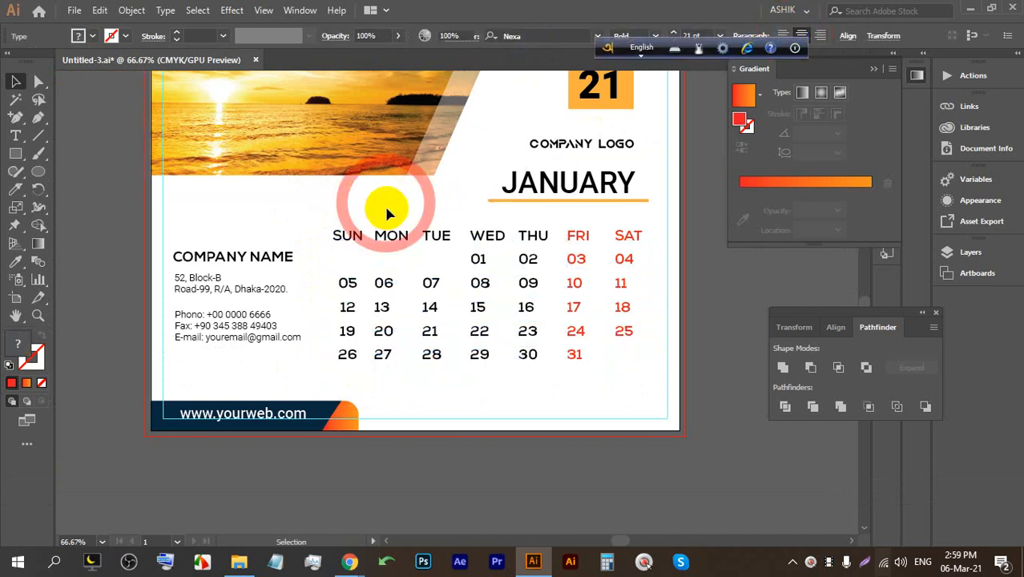
pyautogui.click(388, 364)
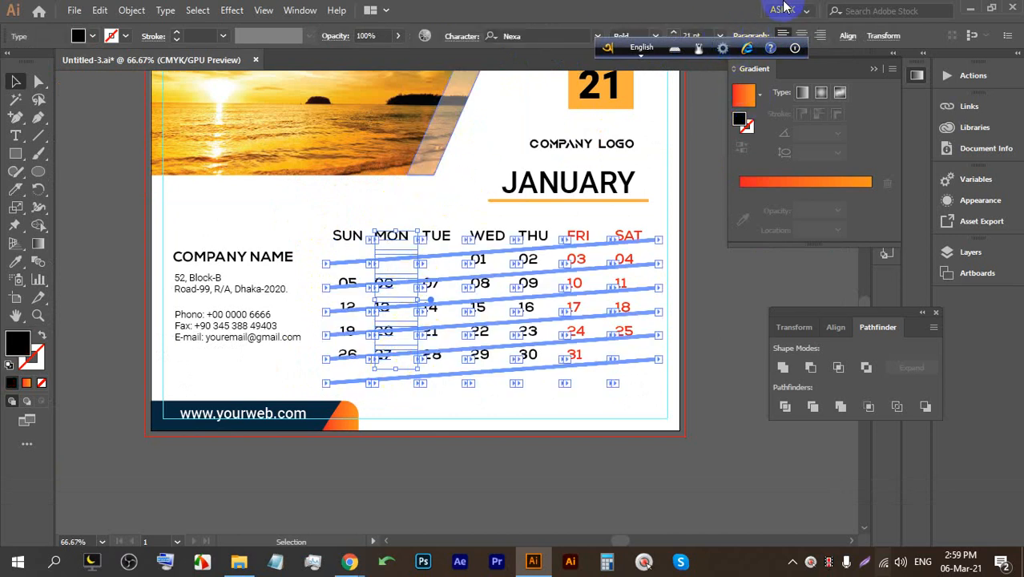
pyautogui.click(426, 210)
pyautogui.click(430, 362)
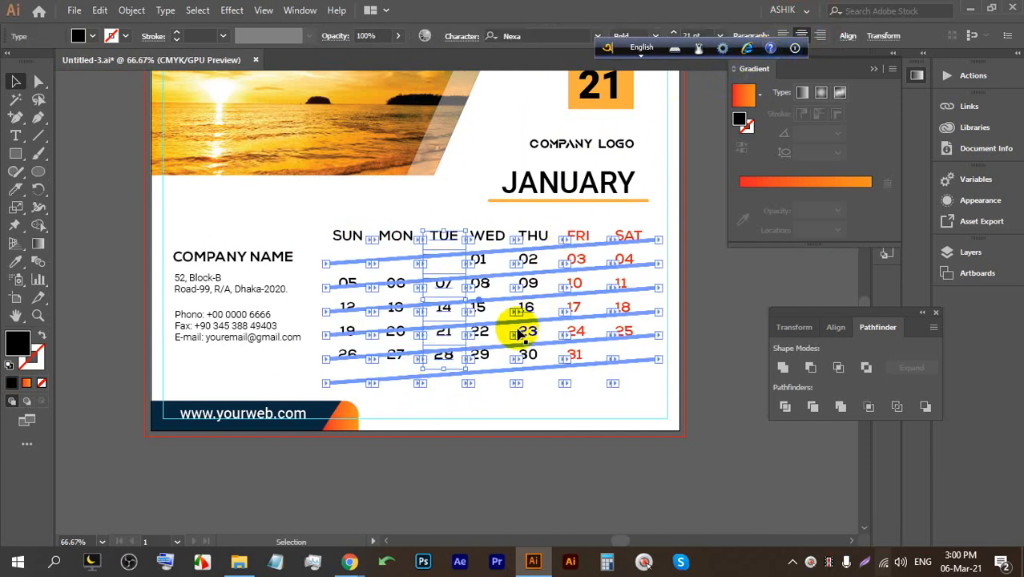
pyautogui.click(475, 392)
# Centre the WED, THU, FRI and SAT date columns under their headings.
pyautogui.moveTo(475, 392); pyautogui.dragTo(526, 183)
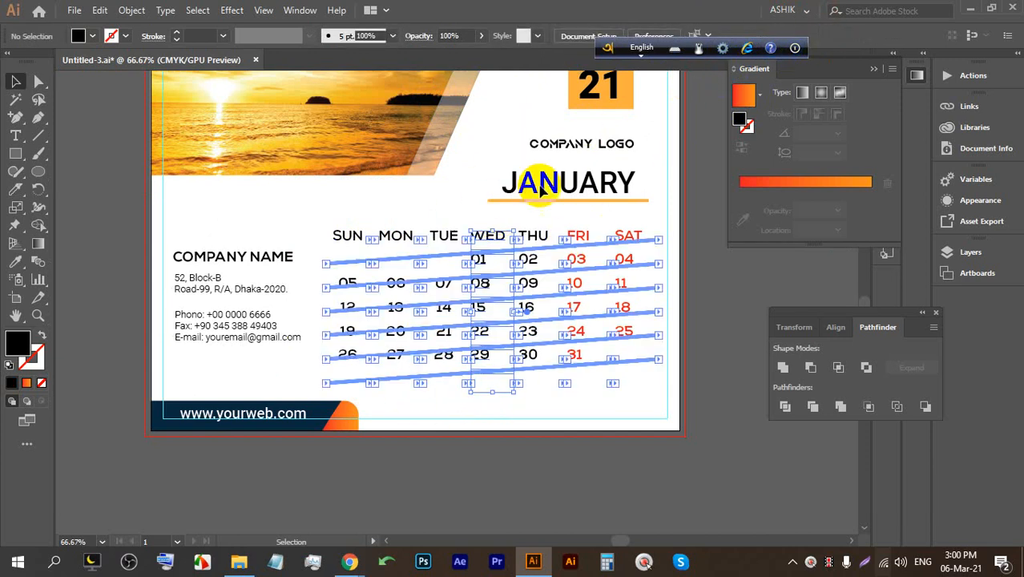
pyautogui.moveTo(536, 405); pyautogui.dragTo(533, 217)
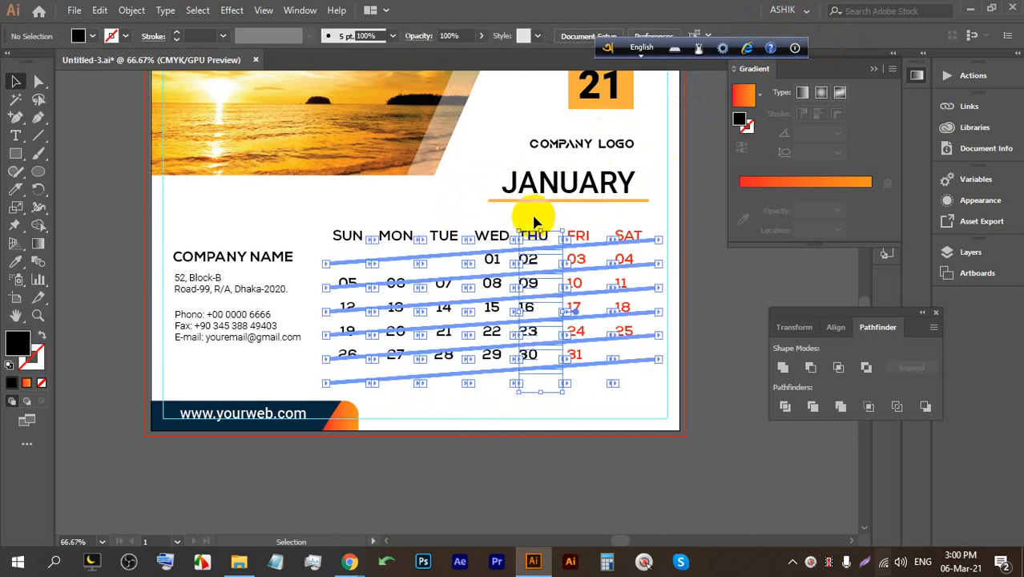
pyautogui.moveTo(579, 413); pyautogui.dragTo(583, 220)
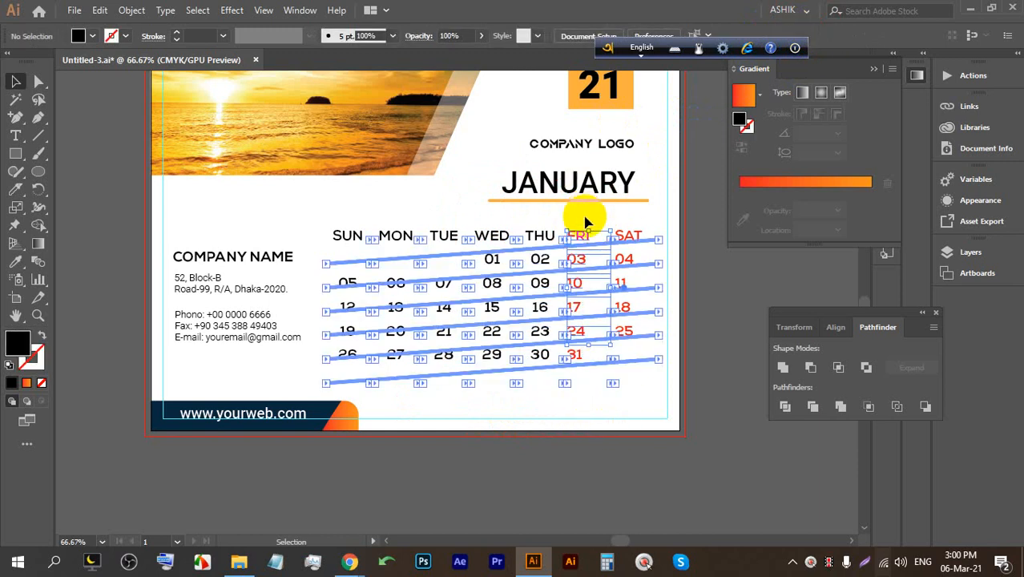
pyautogui.click(646, 428)
pyautogui.moveTo(600, 401); pyautogui.dragTo(572, 217)
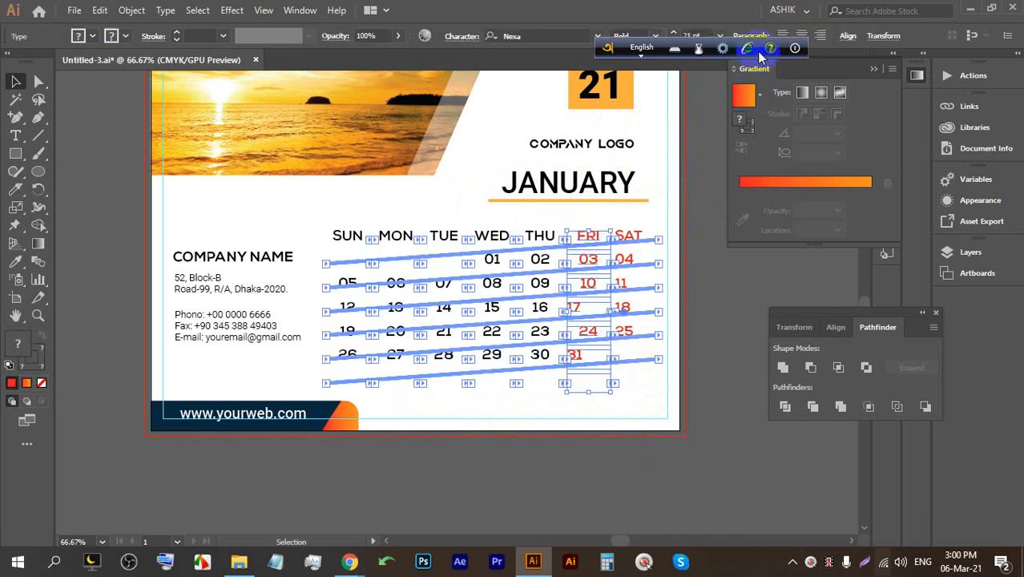
pyautogui.click(656, 414)
pyautogui.moveTo(661, 406); pyautogui.dragTo(624, 211)
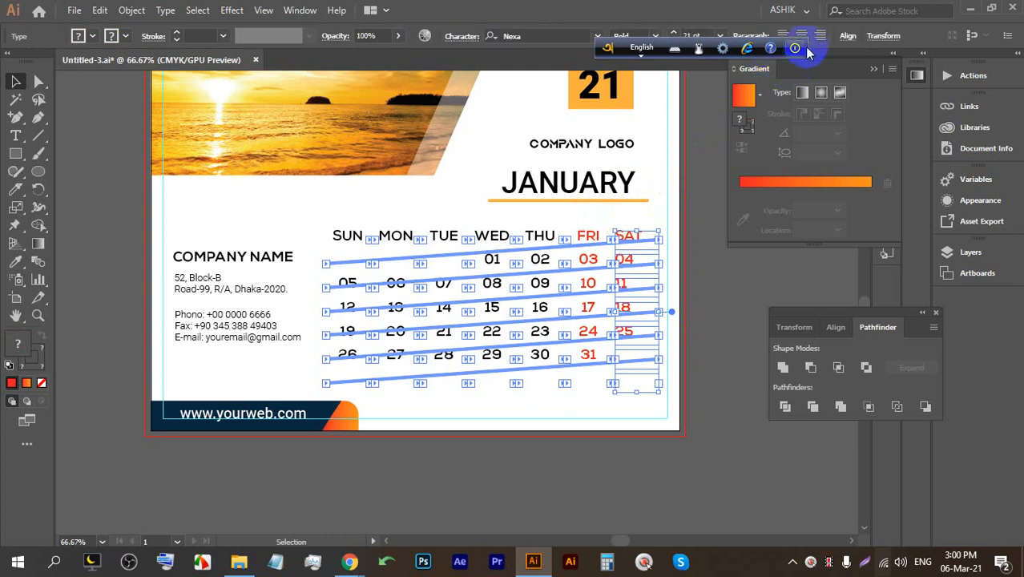
pyautogui.click(633, 359)
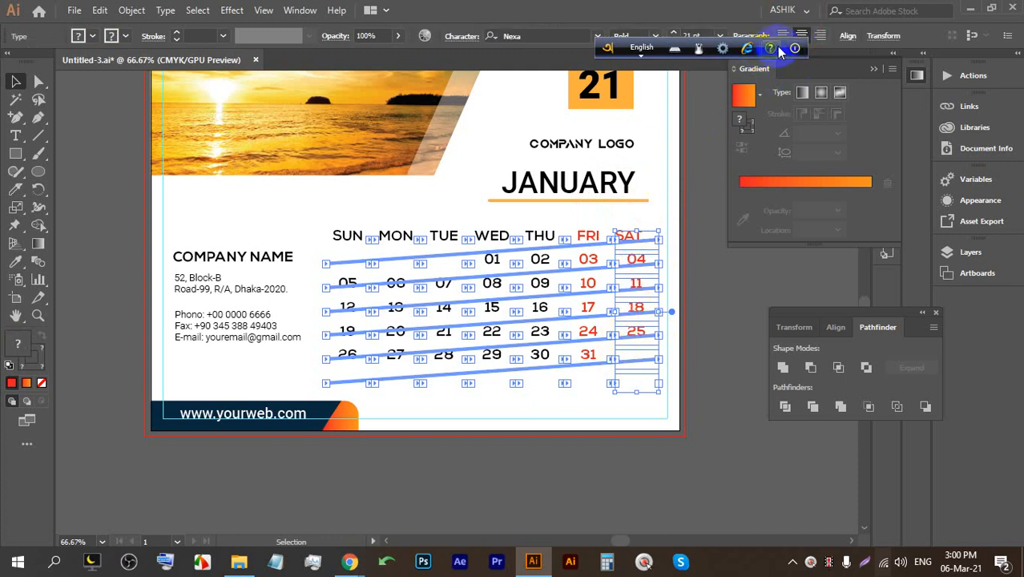
pyautogui.click(616, 415)
pyautogui.moveTo(638, 408); pyautogui.dragTo(622, 213)
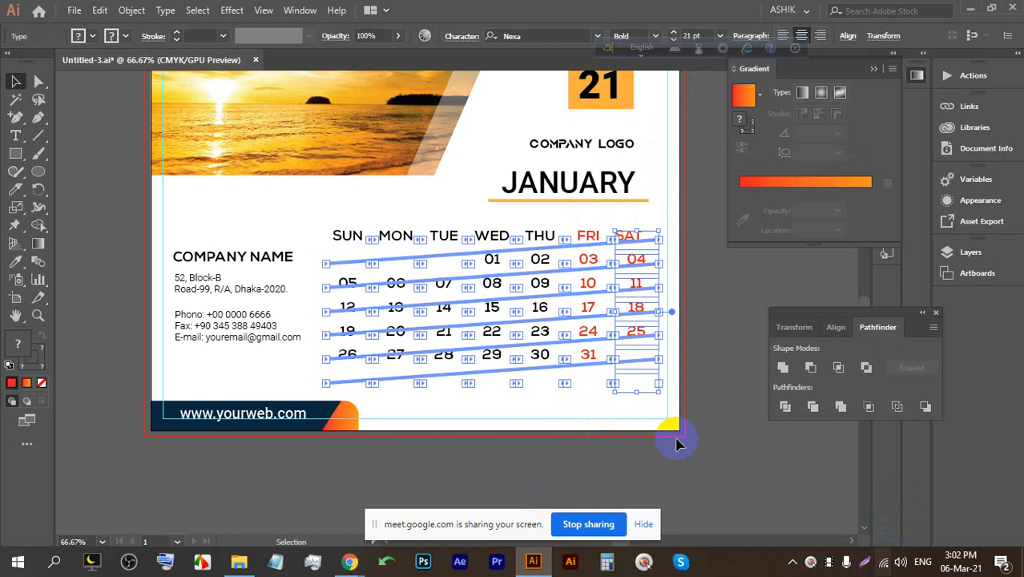
pyautogui.click(675, 445)
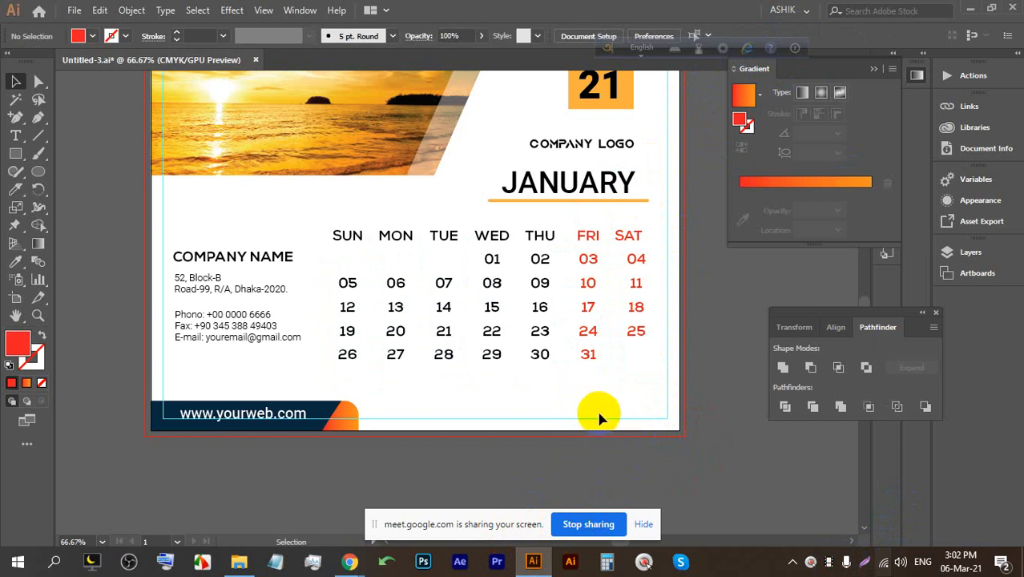
# Undo a stray empty-frame move and earlier selection steps, keeping the date grid intact.
pyautogui.press('space')
pyautogui.moveTo(578, 376); pyautogui.dragTo(571, 404)
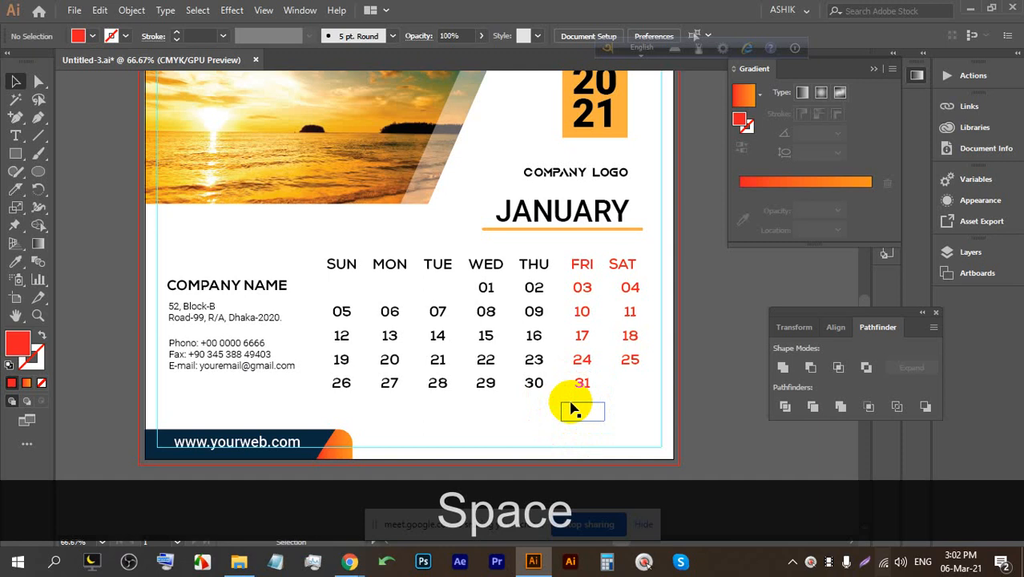
pyautogui.moveTo(639, 410); pyautogui.dragTo(617, 320)
pyautogui.hotkey('ctrl', 'z')
pyautogui.click(646, 433)
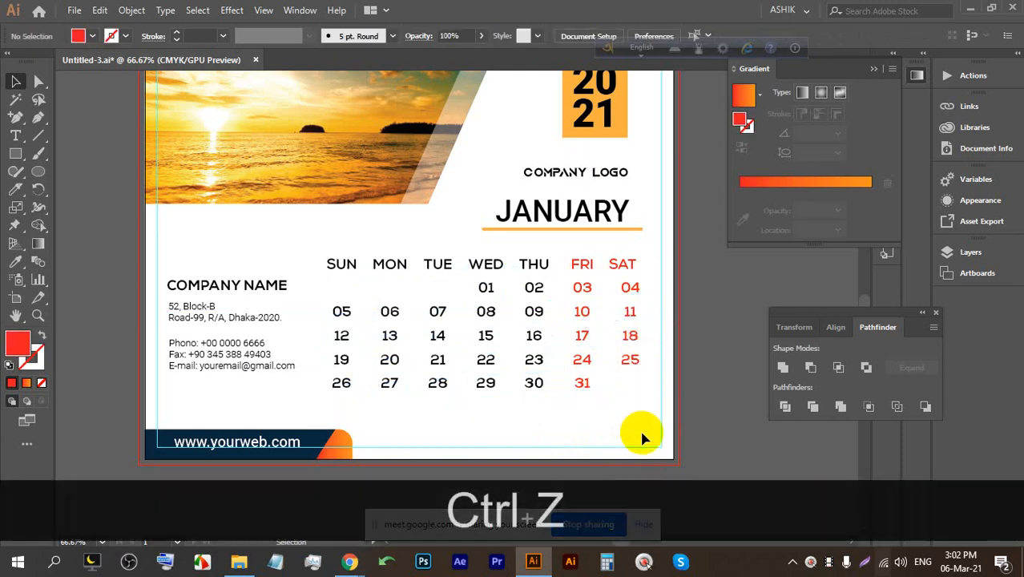
pyautogui.click(615, 256)
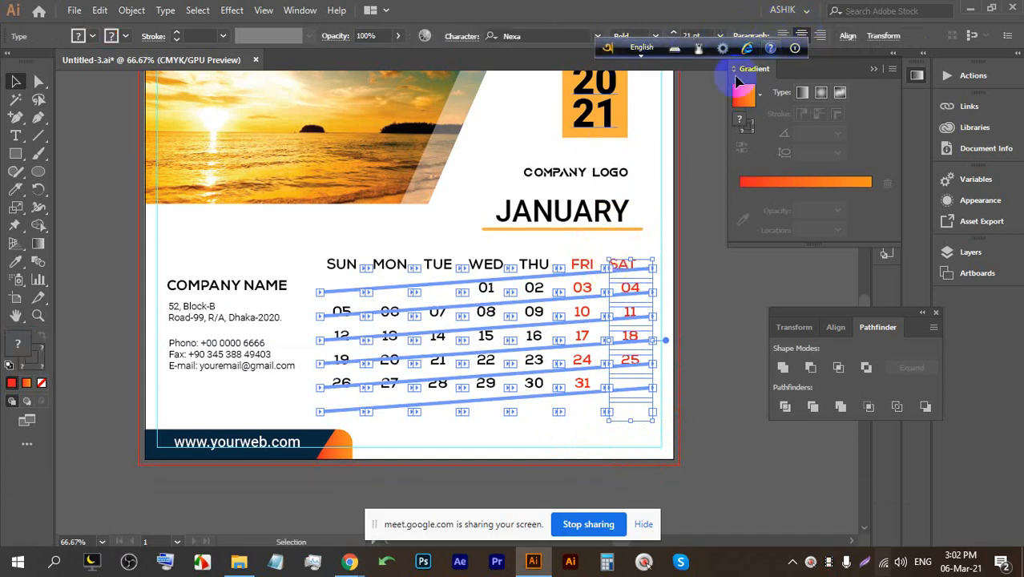
pyautogui.click(696, 236)
pyautogui.scroll(-1, 694, 237)
pyautogui.hotkey('alt', 'ctrl', 'z')
pyautogui.hotkey('alt', 'ctrl', 'z')
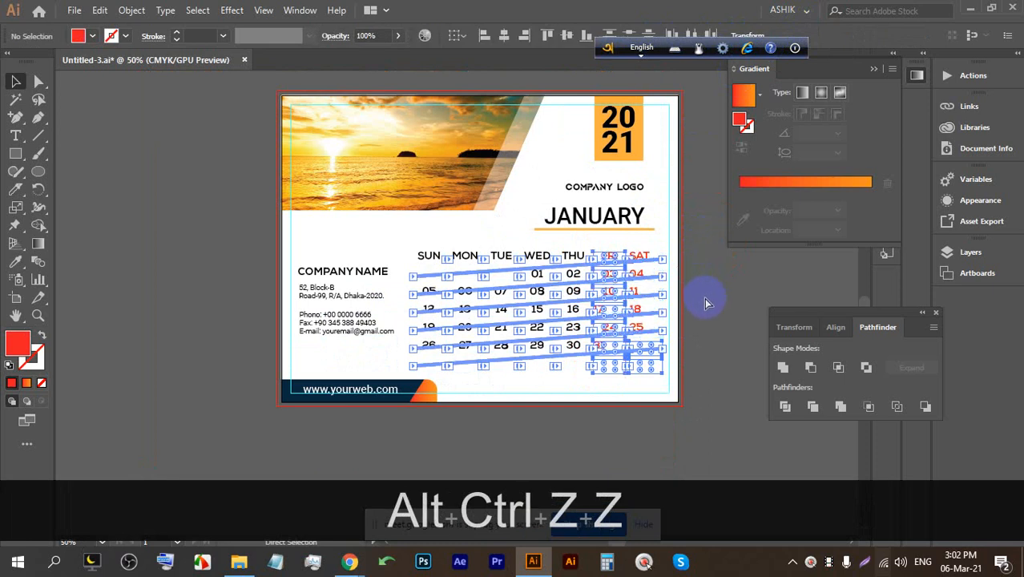
pyautogui.hotkey('ctrl', 'z')
pyautogui.hotkey('ctrl', 'z')
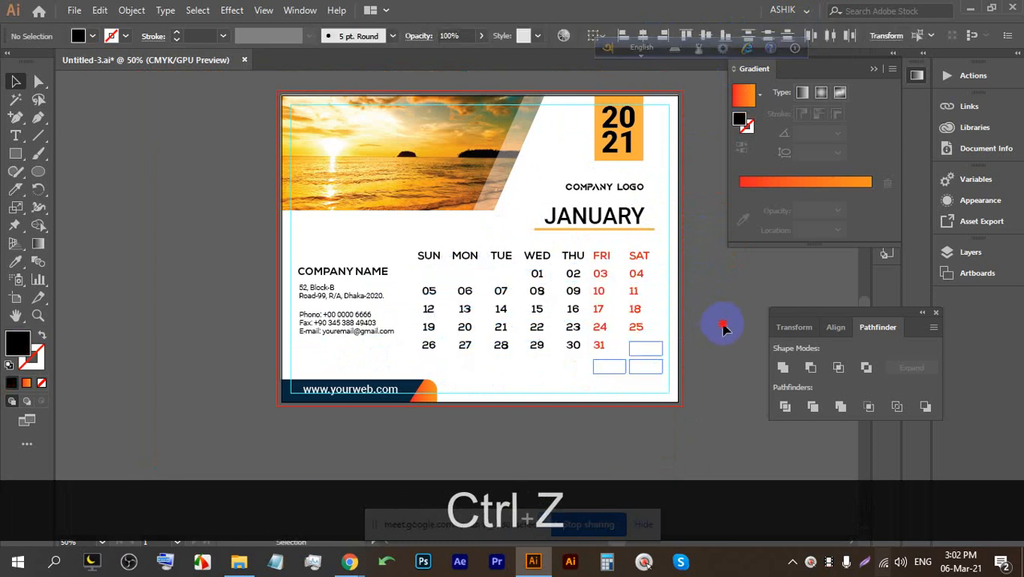
pyautogui.moveTo(647, 373); pyautogui.dragTo(423, 240)
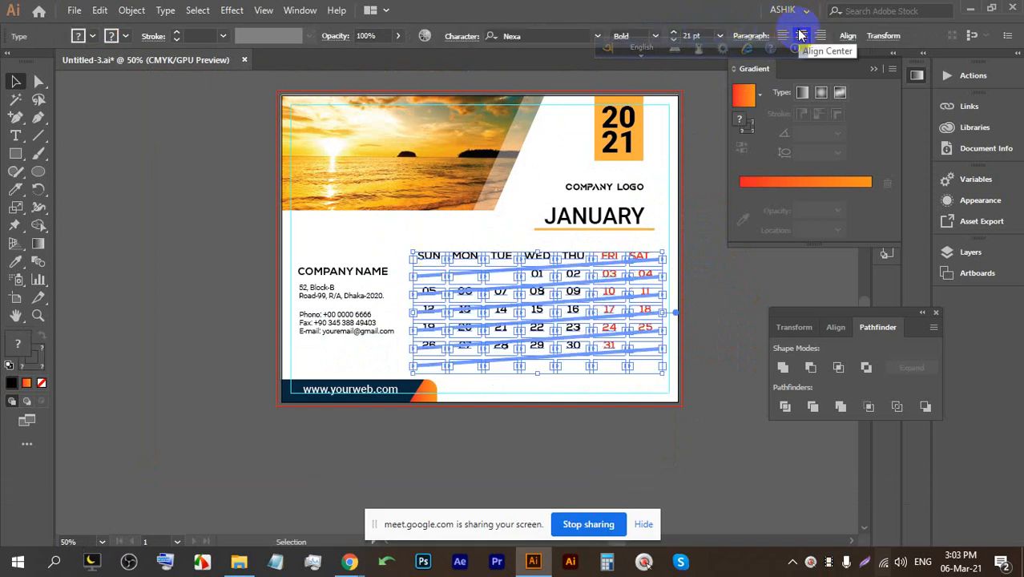
pyautogui.click(715, 264)
pyautogui.scroll(3, 672, 271)
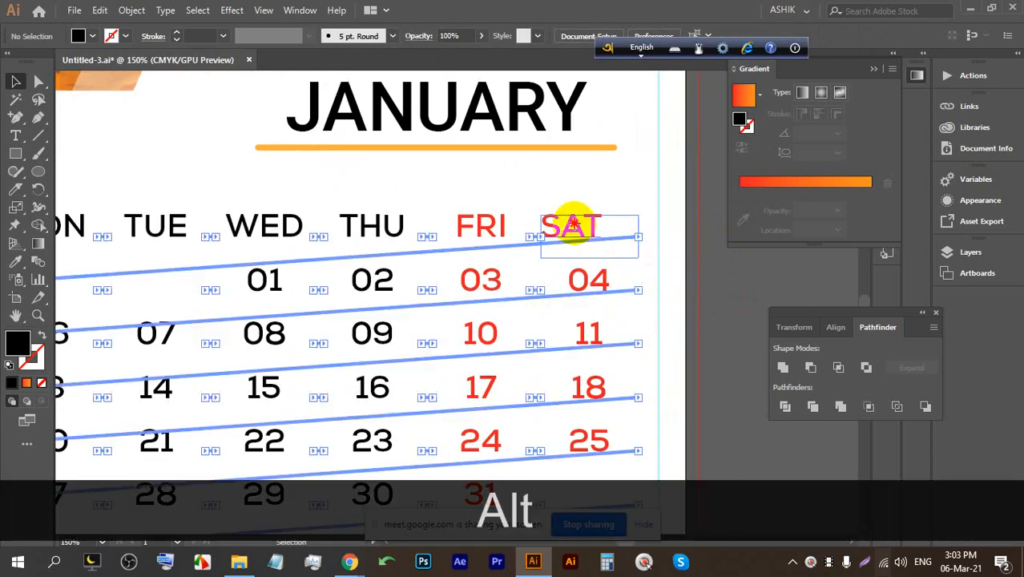
# Check the SAT label in text editing, then exit and pan to empty canvas.
pyautogui.click(571, 228)
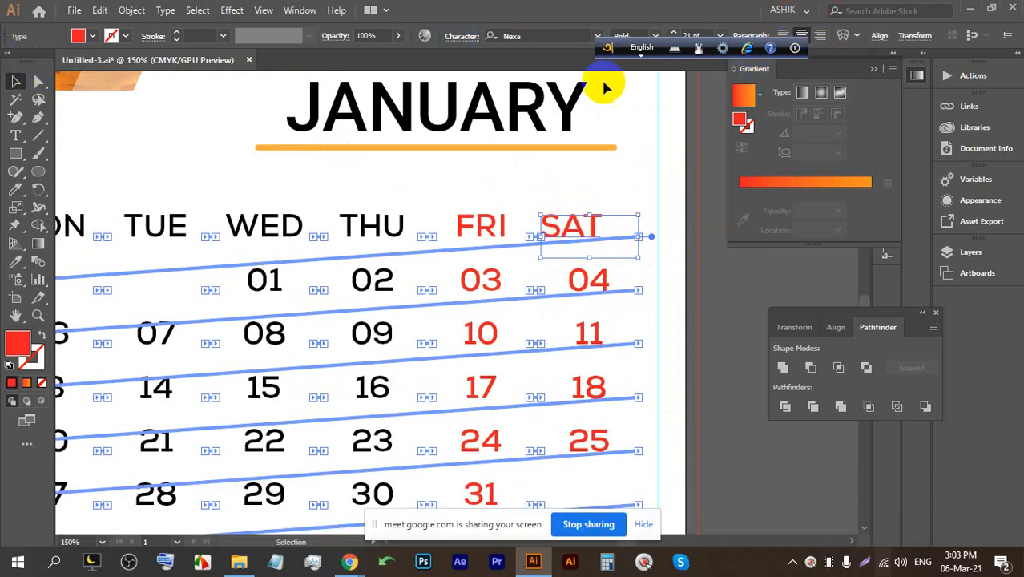
pyautogui.doubleClick(571, 228)
pyautogui.doubleClick(569, 228)
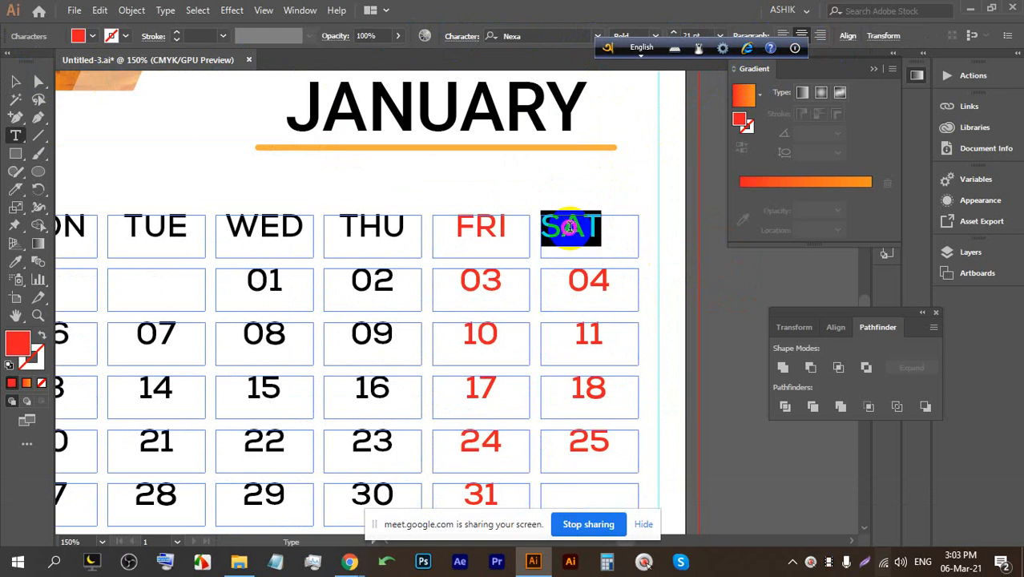
pyautogui.click(15, 81)
pyautogui.scroll(-5, 484, 228)
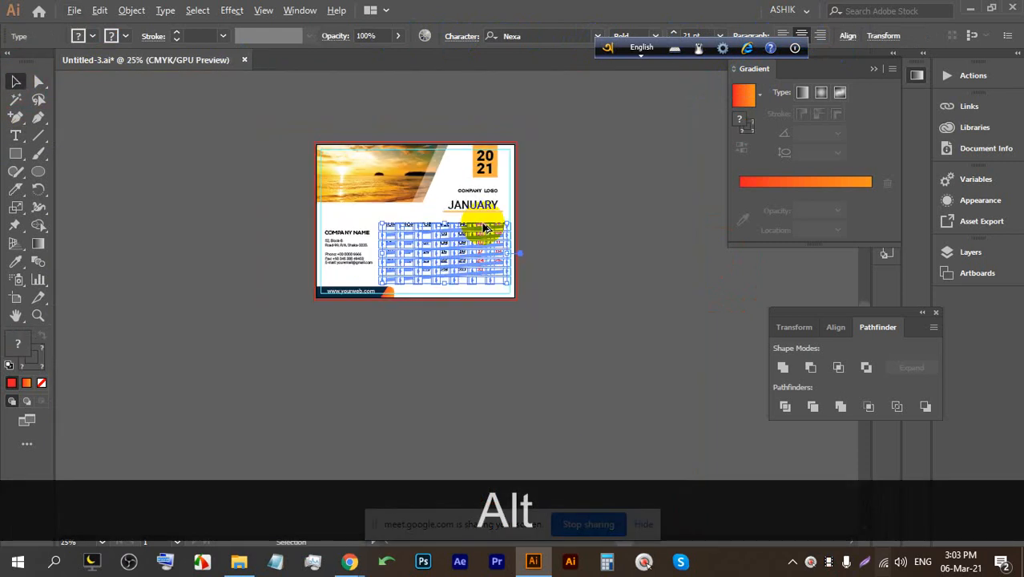
pyautogui.click(623, 279)
pyautogui.moveTo(607, 234); pyautogui.dragTo(400, 206)
pyautogui.scroll(1, 420, 219)
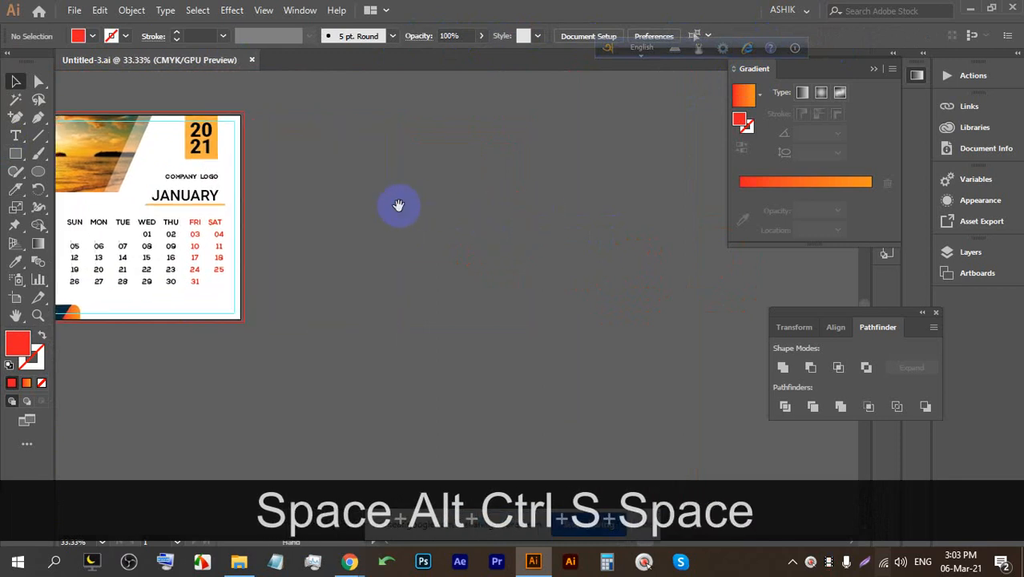
# Create a 20 by 30 in rectangle as the red portrait background.
pyautogui.click(382, 138)
pyautogui.write('20')
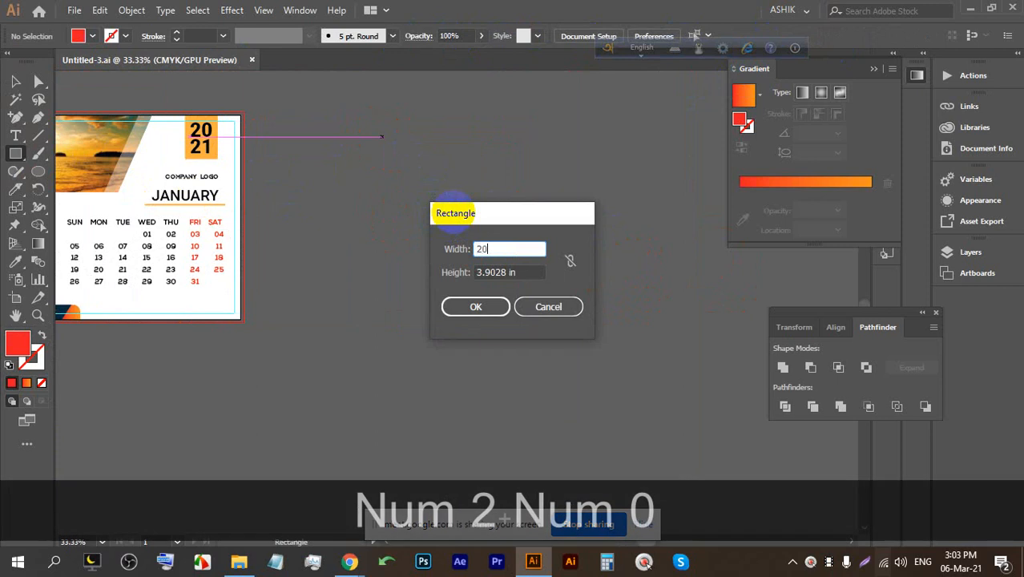
pyautogui.press('Tab')
pyautogui.write('30')
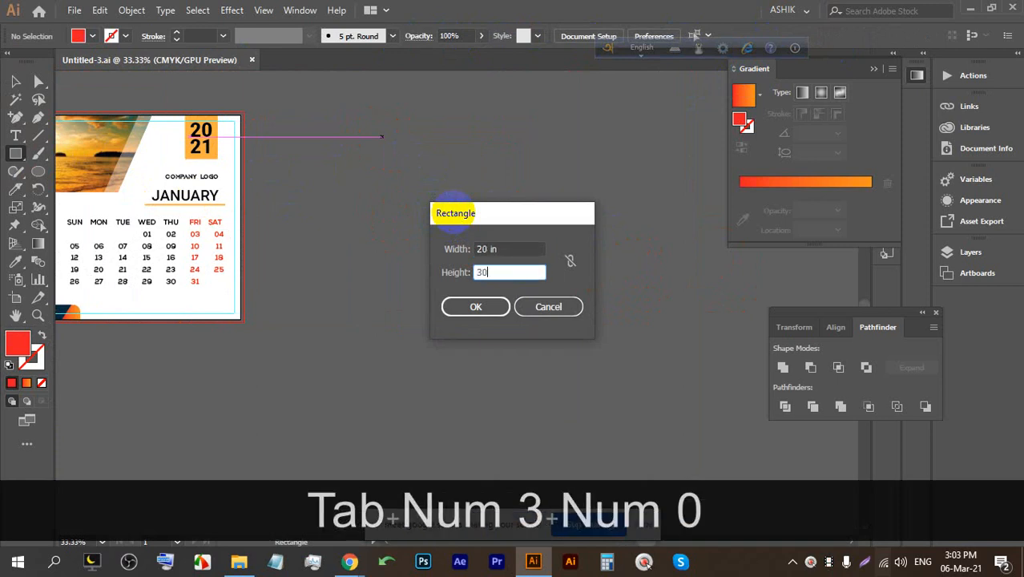
pyautogui.click(477, 307)
pyautogui.click(15, 81)
pyautogui.scroll(-3, 329, 133)
pyautogui.scroll(1, 412, 232)
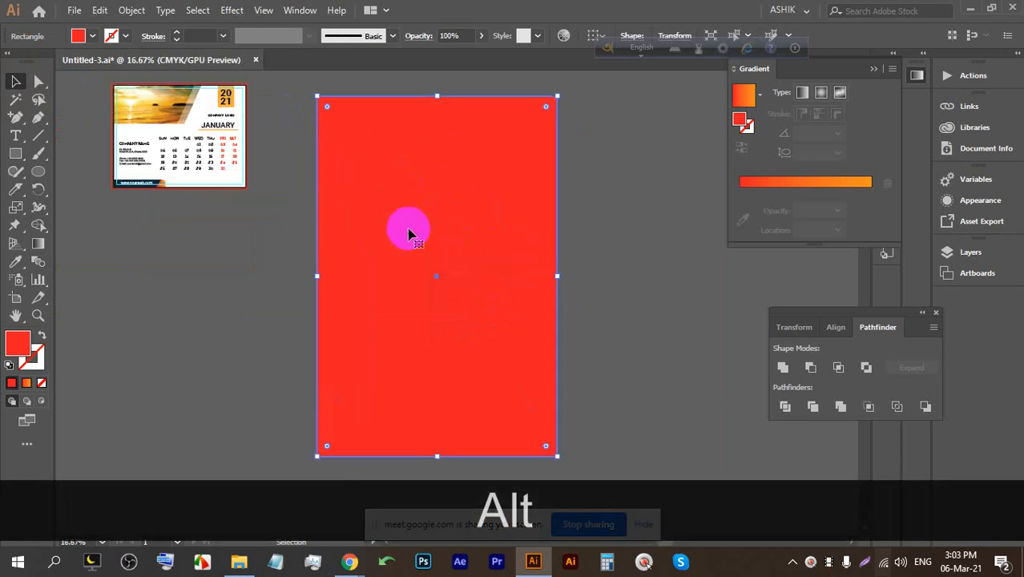
# Draw a green upper block and a lower green block separated by a thin red band.
pyautogui.click(16, 152)
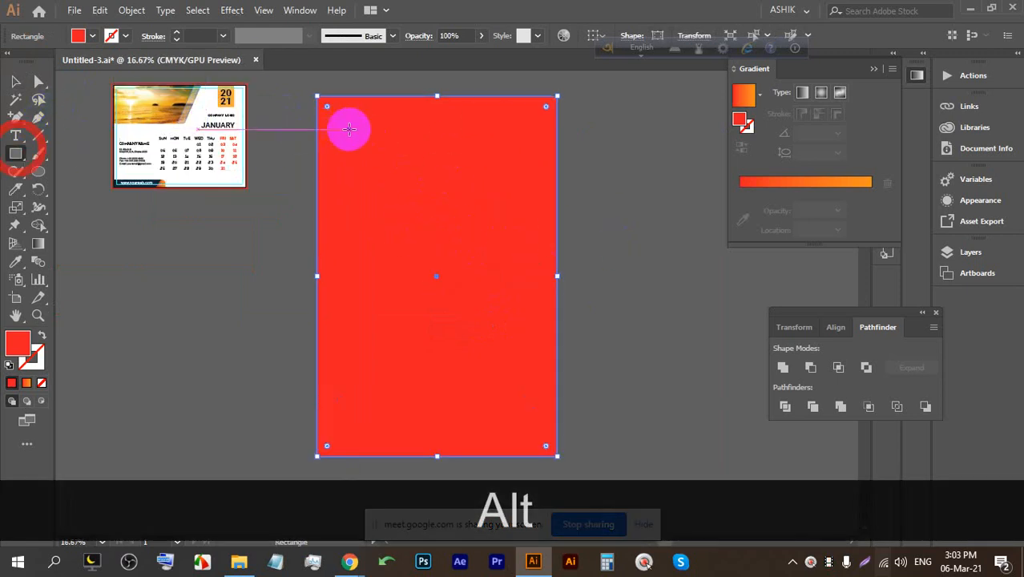
pyautogui.moveTo(545, 274); pyautogui.dragTo(324, 103)
pyautogui.click(93, 36)
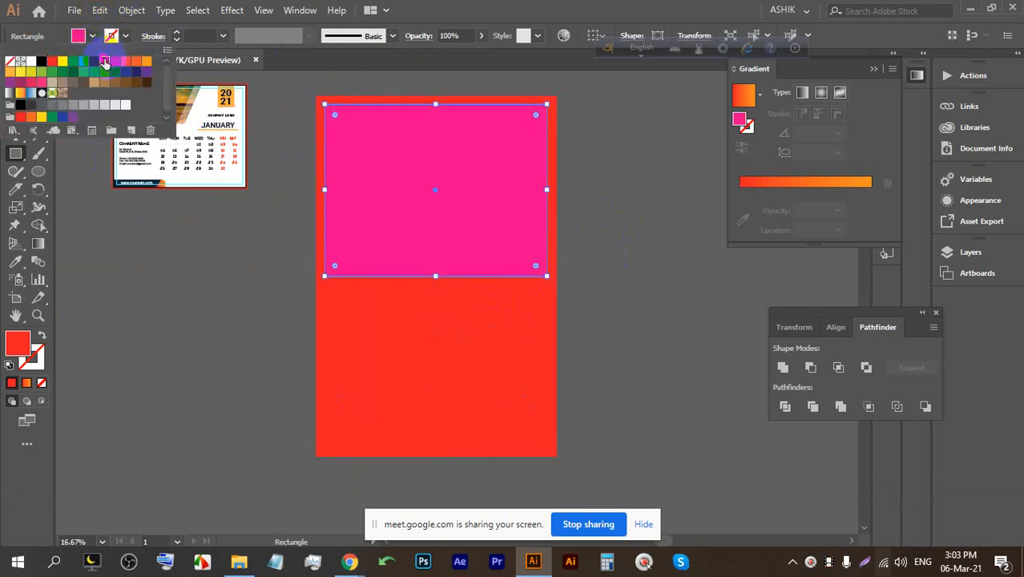
pyautogui.click(83, 62)
pyautogui.click(332, 9)
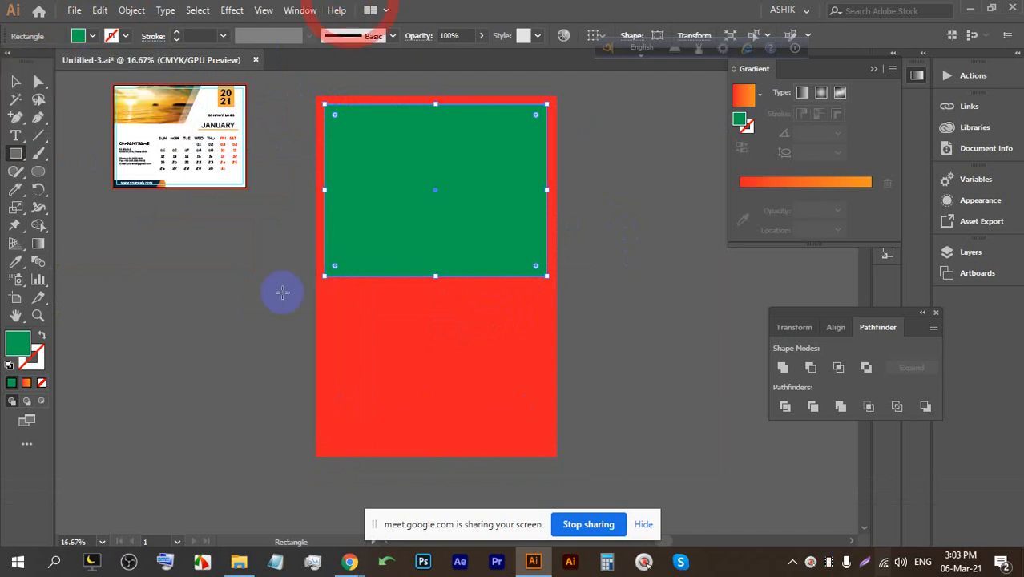
pyautogui.moveTo(325, 289); pyautogui.dragTo(547, 444)
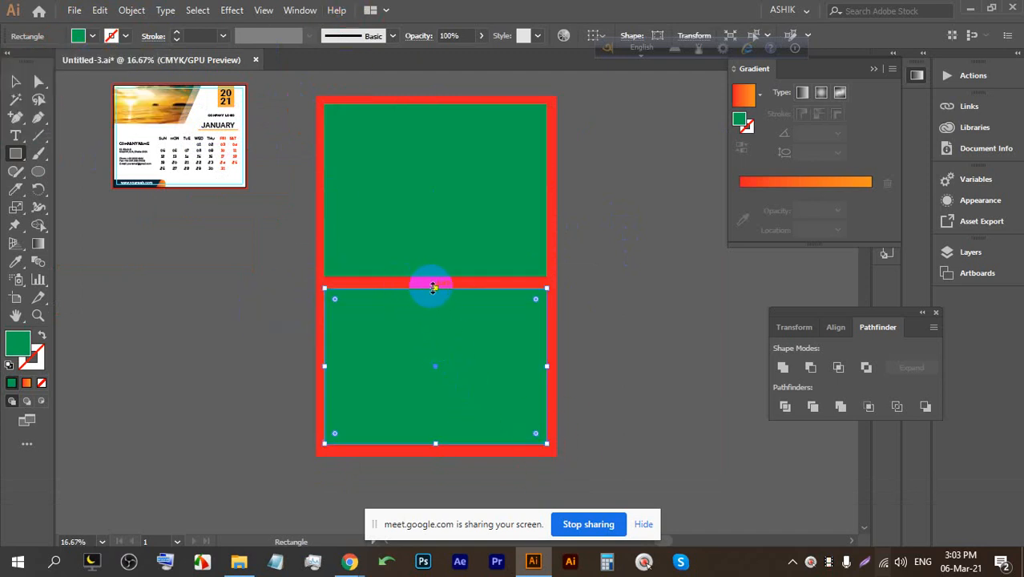
pyautogui.moveTo(434, 290); pyautogui.dragTo(435, 303)
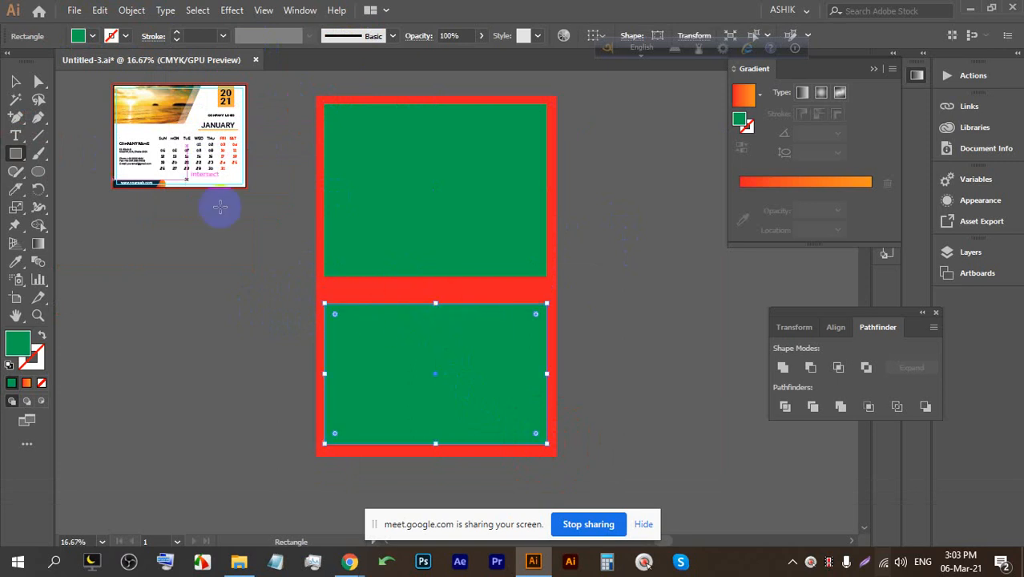
# Split the lower green block into 7 rows and 7 columns with 0.4 in gutters.
pyautogui.click(122, 11)
pyautogui.moveTo(297, 350)
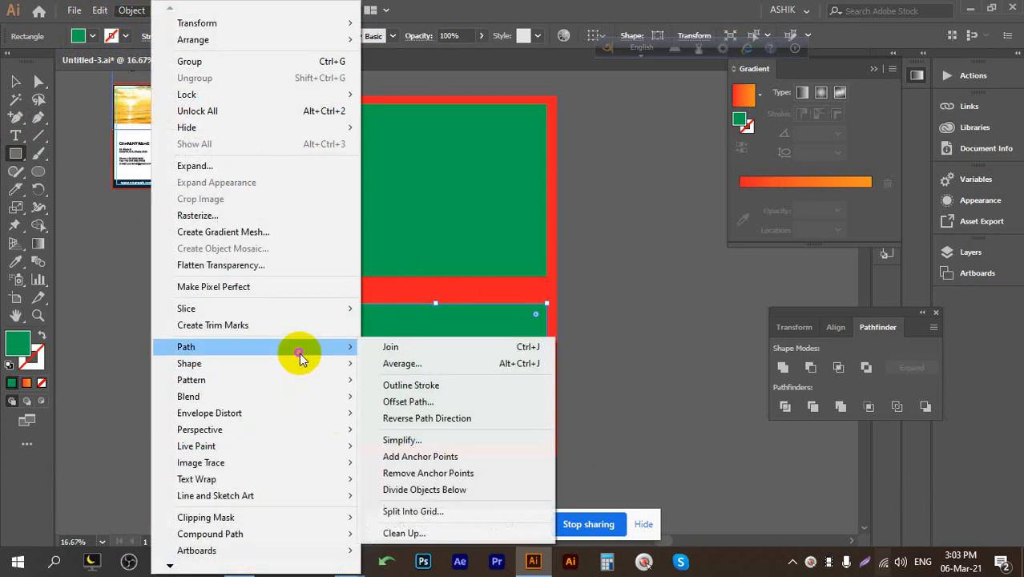
pyautogui.click(429, 511)
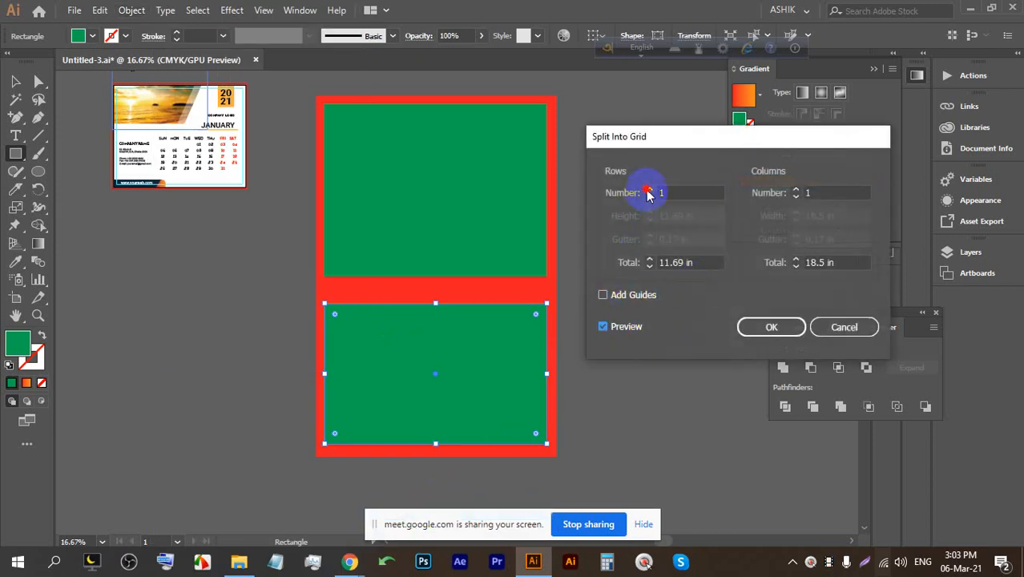
pyautogui.click(650, 190)
pyautogui.click(649, 190)
pyautogui.click(649, 189)
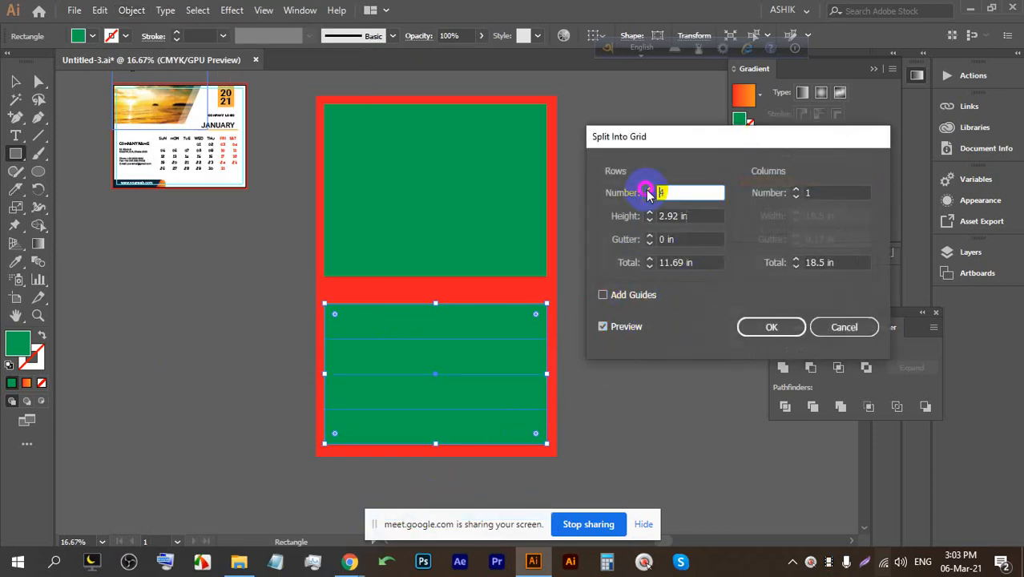
pyautogui.click(797, 191)
pyautogui.click(797, 190)
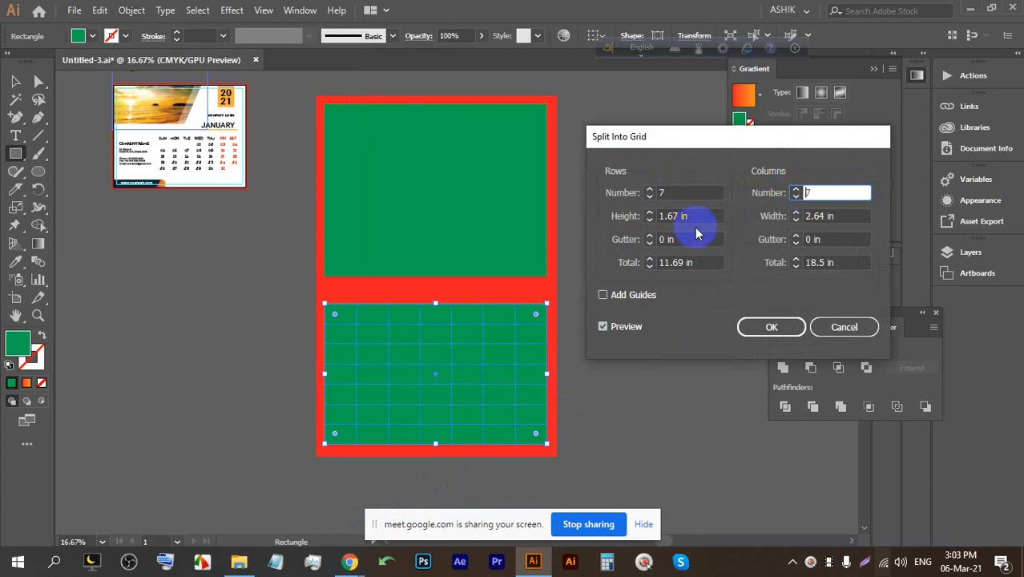
pyautogui.click(649, 236)
pyautogui.click(649, 236)
pyautogui.click(798, 236)
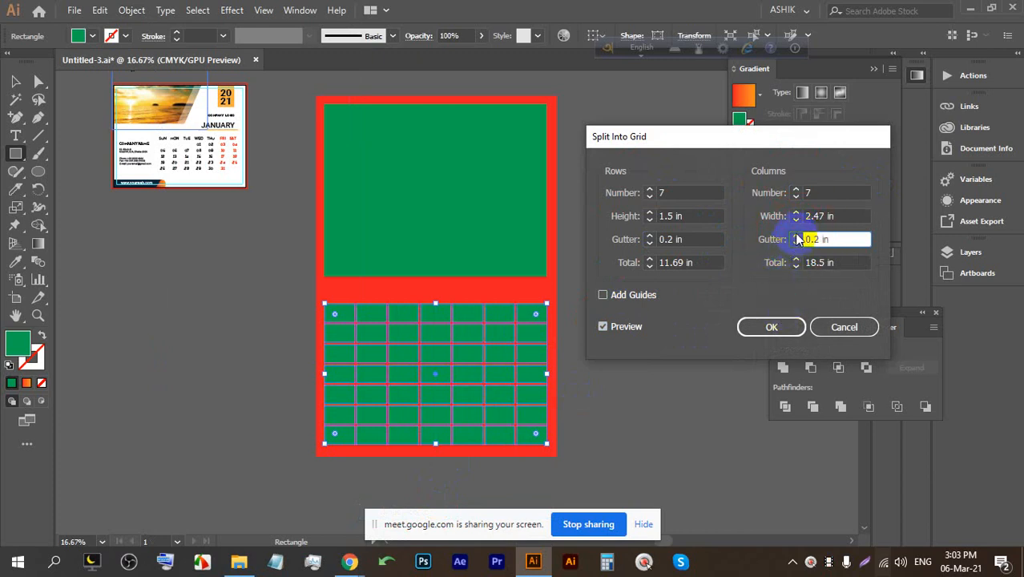
pyautogui.click(649, 236)
pyautogui.click(649, 236)
pyautogui.click(771, 329)
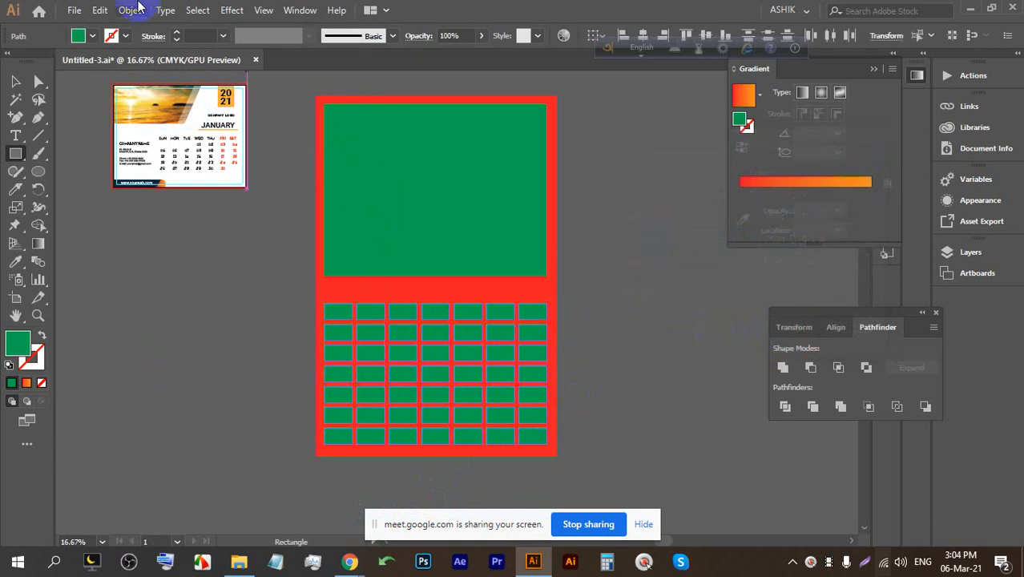
# Draw a circle on the upper green block's bottom edge and fill it white.
pyautogui.click(15, 81)
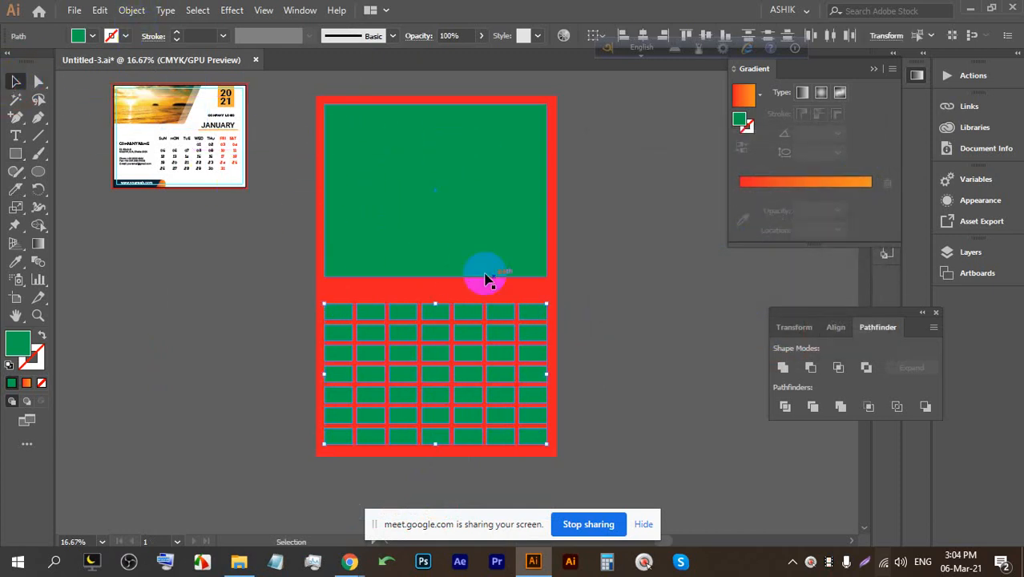
pyautogui.click(36, 167)
pyautogui.moveTo(400, 263)
pyautogui.mouseDown()
pyautogui.moveTo(428, 241)
pyautogui.moveTo(452, 297)
pyautogui.moveTo(405, 217)
pyautogui.moveTo(457, 268)
pyautogui.moveTo(447, 260)
pyautogui.mouseUp()
pyautogui.click(15, 81)
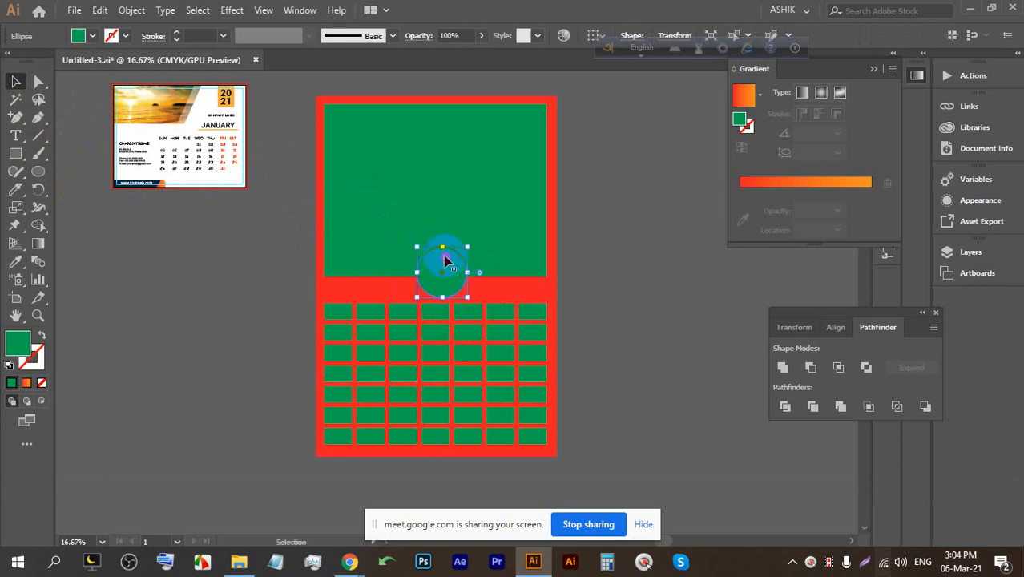
pyautogui.click(90, 38)
pyautogui.click(30, 61)
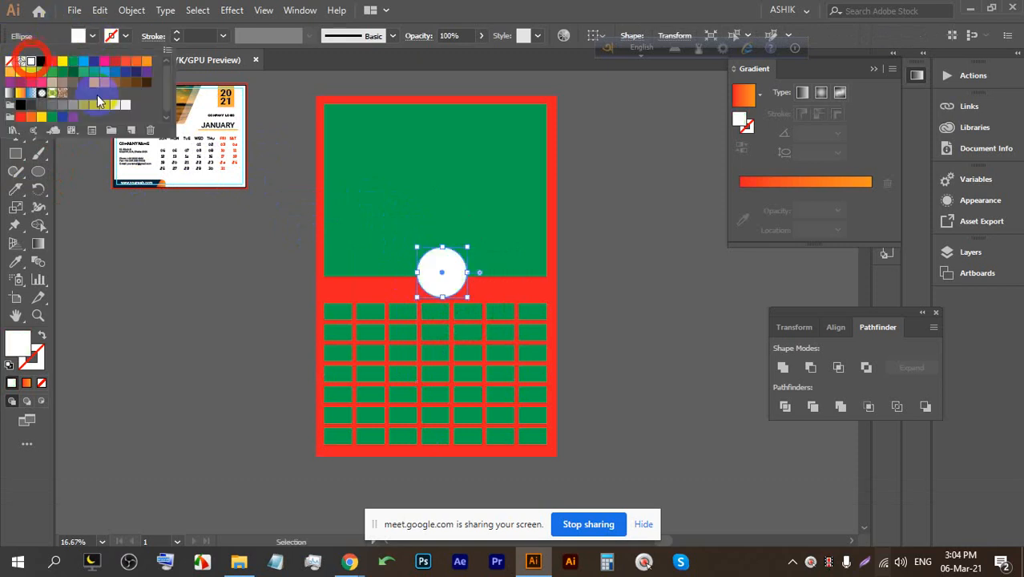
pyautogui.click(605, 255)
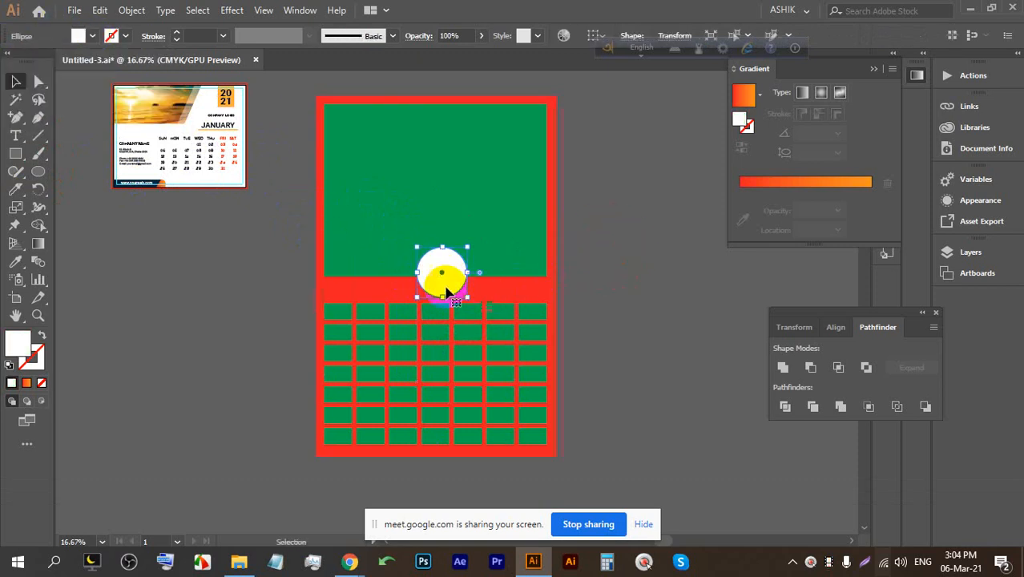
# Pan and zoom around the portrait layout to inspect the result.
pyautogui.scroll(2, 446, 282)
pyautogui.scroll(-2, 448, 271)
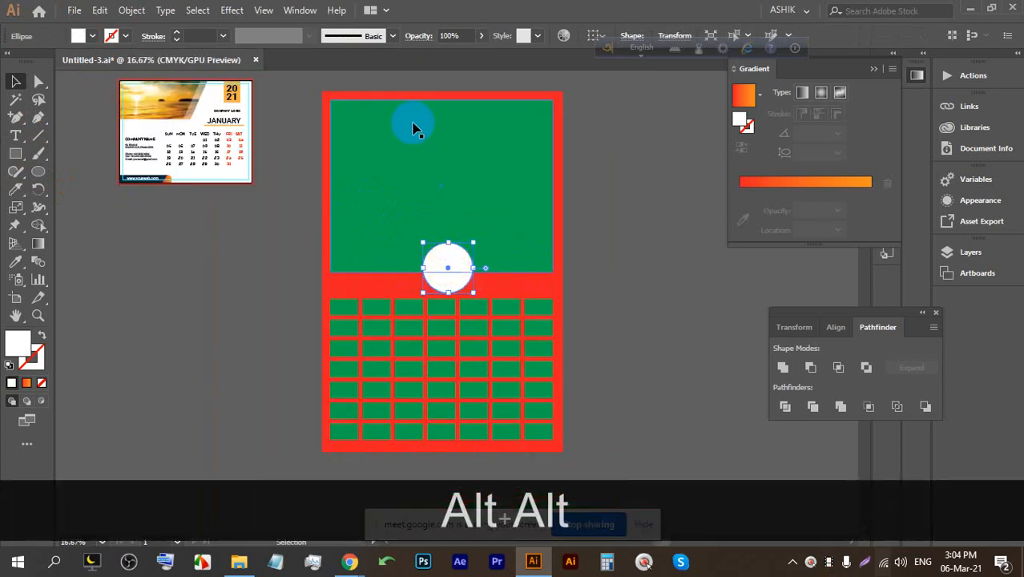
pyautogui.scroll(1, 425, 117)
pyautogui.moveTo(499, 174); pyautogui.dragTo(438, 205)
pyautogui.moveTo(296, 208); pyautogui.dragTo(304, 178)
pyautogui.scroll(-1, 340, 149)
pyautogui.press('alt')
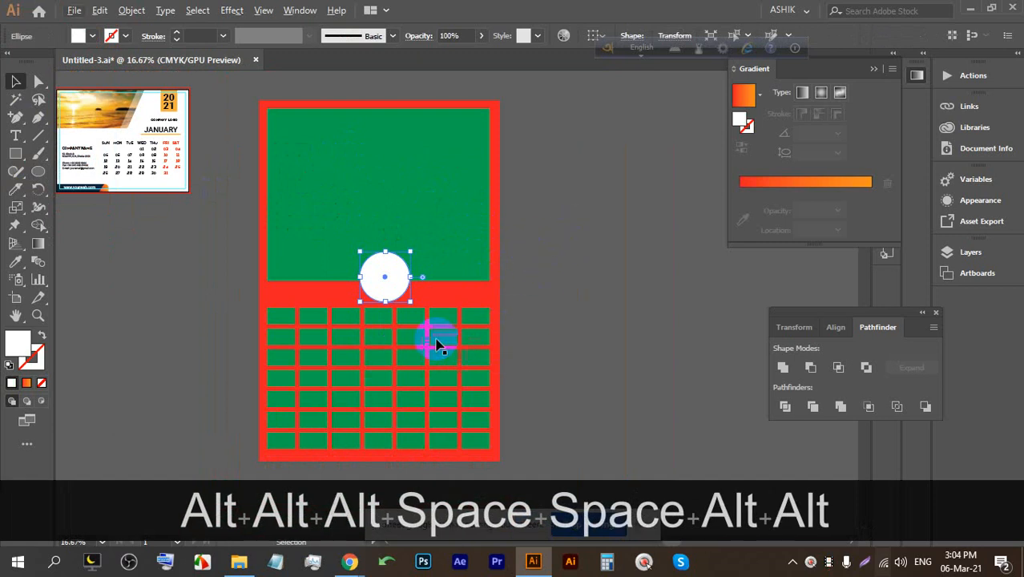
pyautogui.scroll(2, 444, 142)
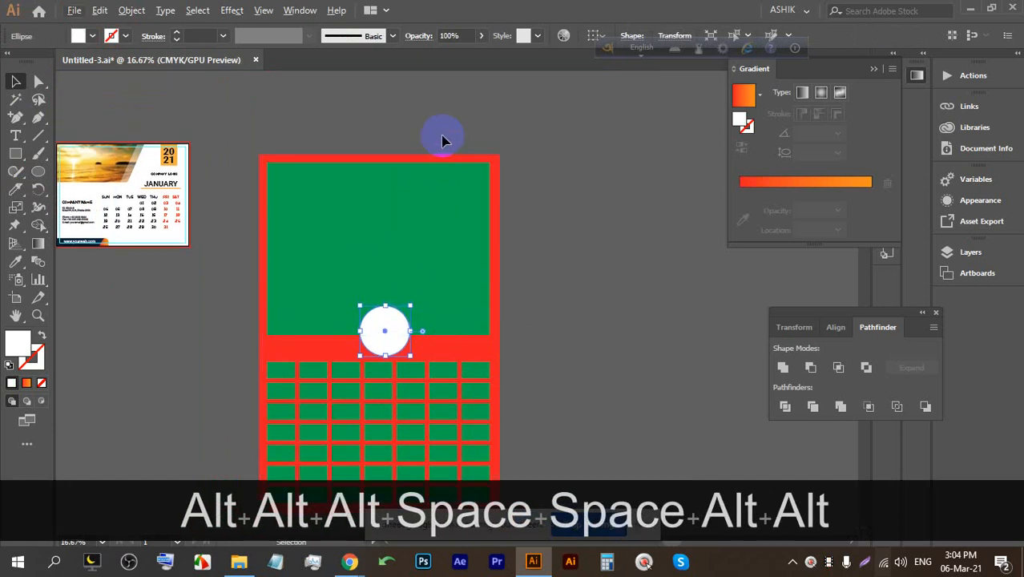
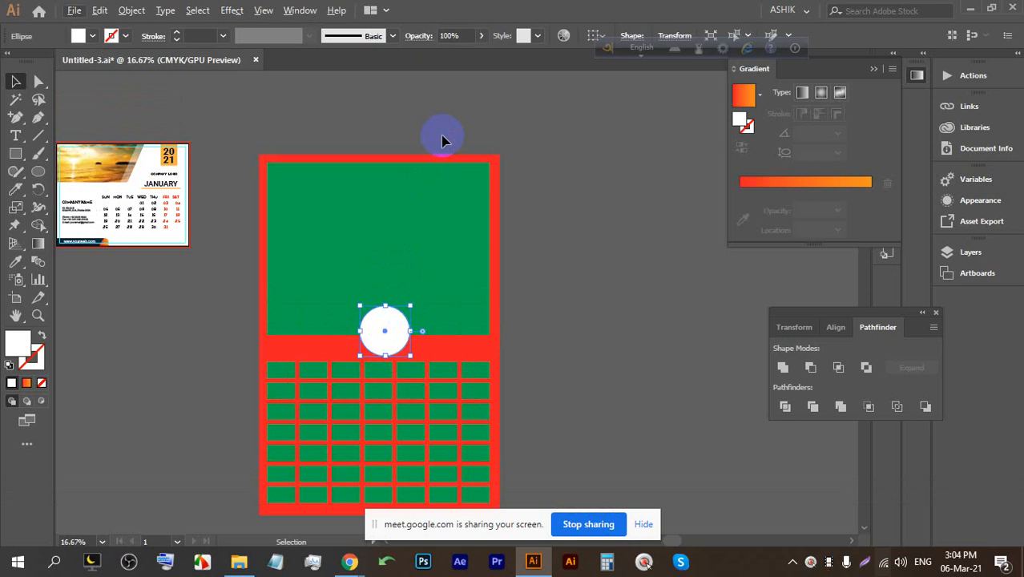
# Select and delete the red-and-green calendar sketch with its white circle.
pyautogui.click(646, 525)
pyautogui.click(16, 81)
pyautogui.click(581, 453)
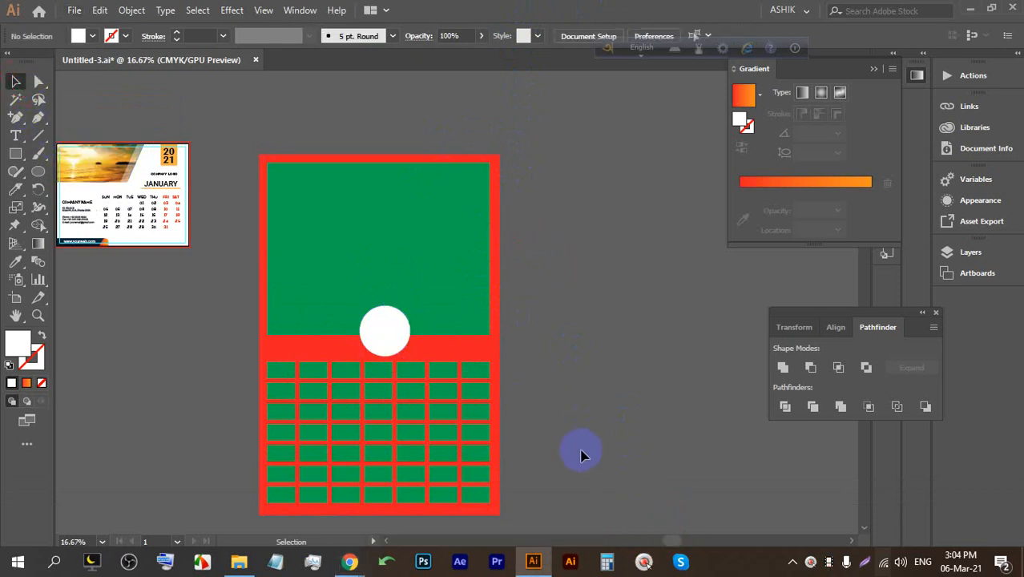
pyautogui.click(301, 219)
pyautogui.press('BackSpace')
# Delete the leftover green grid cells and bring the finished calendar into view.
pyautogui.press('BackSpace')
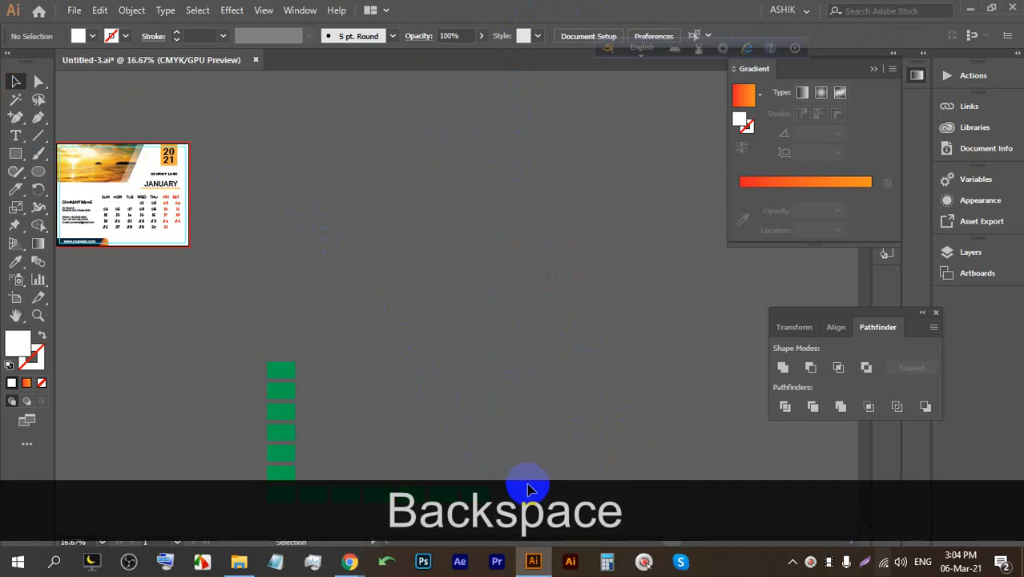
pyautogui.moveTo(256, 372); pyautogui.dragTo(359, 426)
pyautogui.press('BackSpace')
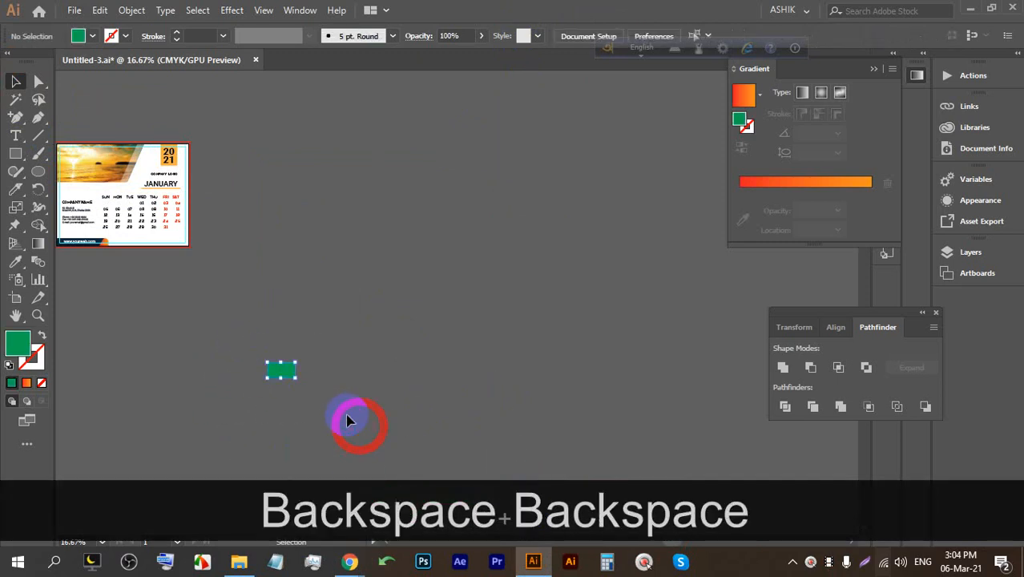
pyautogui.press('space')
pyautogui.moveTo(288, 296); pyautogui.dragTo(422, 295)
pyautogui.keyDown('alt'); pyautogui.scroll(1, 262, 201); pyautogui.keyUp('alt')
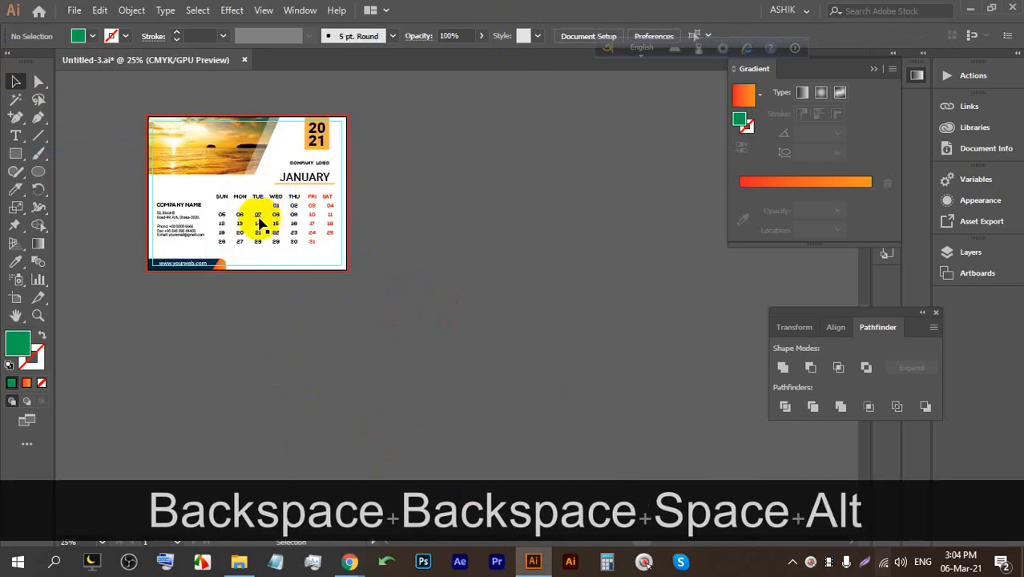
pyautogui.keyDown('alt'); pyautogui.scroll(1, 258, 224); pyautogui.keyUp('alt')
# Unlock all locked objects with Ctrl+Alt+2 in Artboard mode.
pyautogui.click(17, 297)
pyautogui.press('space')
pyautogui.moveTo(297, 264); pyautogui.dragTo(241, 313)
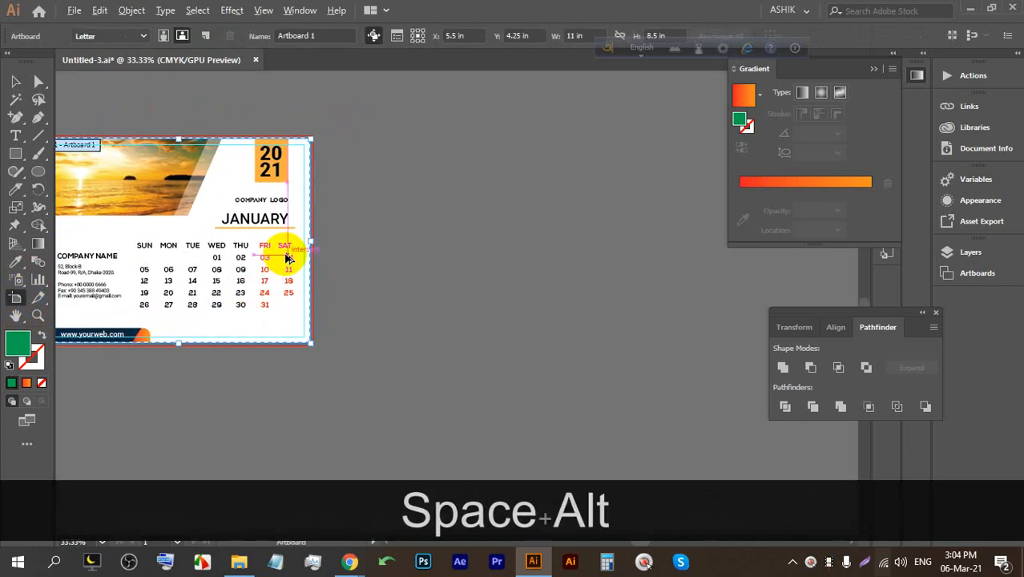
pyautogui.hotkey('ctrl', 'alt', '2')
pyautogui.press('space')
pyautogui.moveTo(282, 258); pyautogui.dragTo(348, 238)
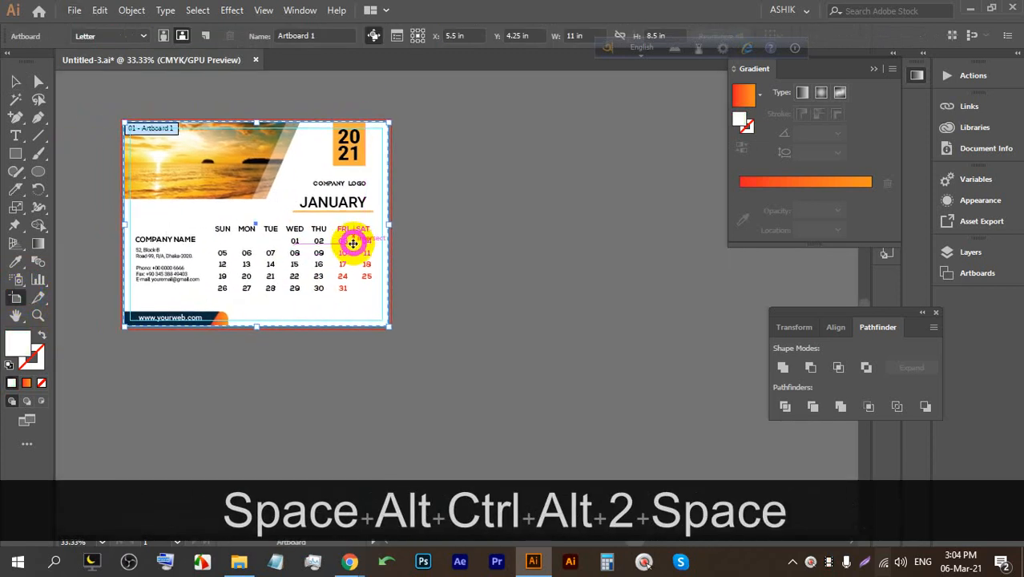
# Try duplicating the calendar artboard to the right, undoing each trial copy.
pyautogui.moveTo(269, 218); pyautogui.dragTo(476, 212)
pyautogui.press('space')
pyautogui.press('ctrl')
pyautogui.hotkey('ctrl', 'z')
pyautogui.scroll(-2, 423, 225)
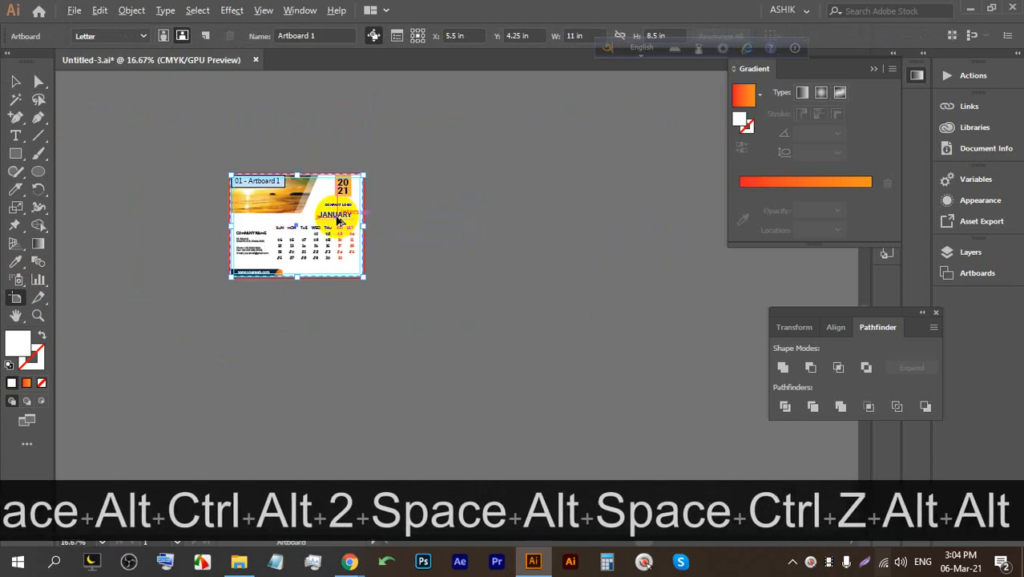
pyautogui.moveTo(316, 213); pyautogui.dragTo(457, 208)
pyautogui.moveTo(367, 211); pyautogui.dragTo(495, 204)
pyautogui.hotkey('ctrl', 'z')
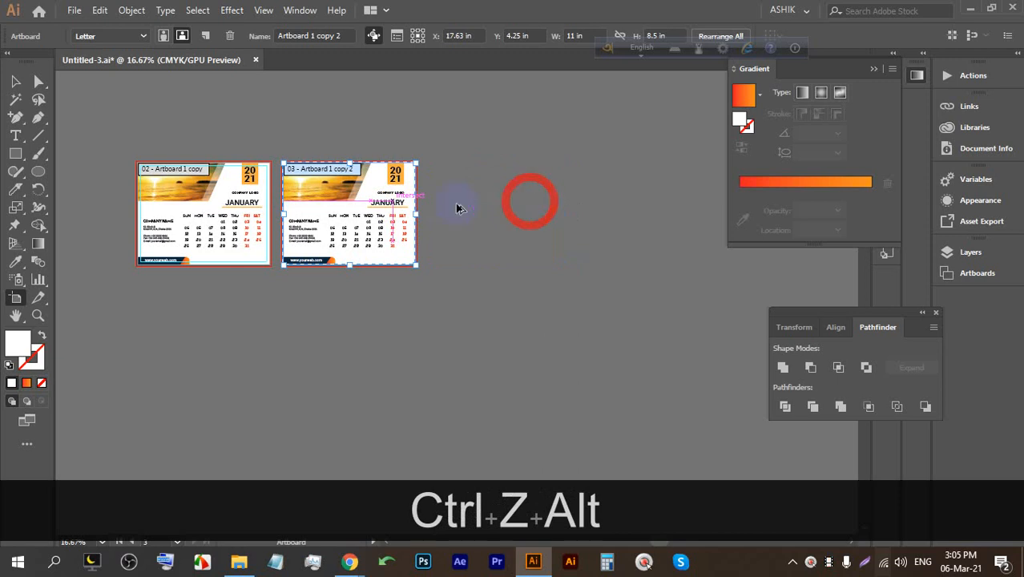
pyautogui.moveTo(384, 207); pyautogui.dragTo(385, 207)
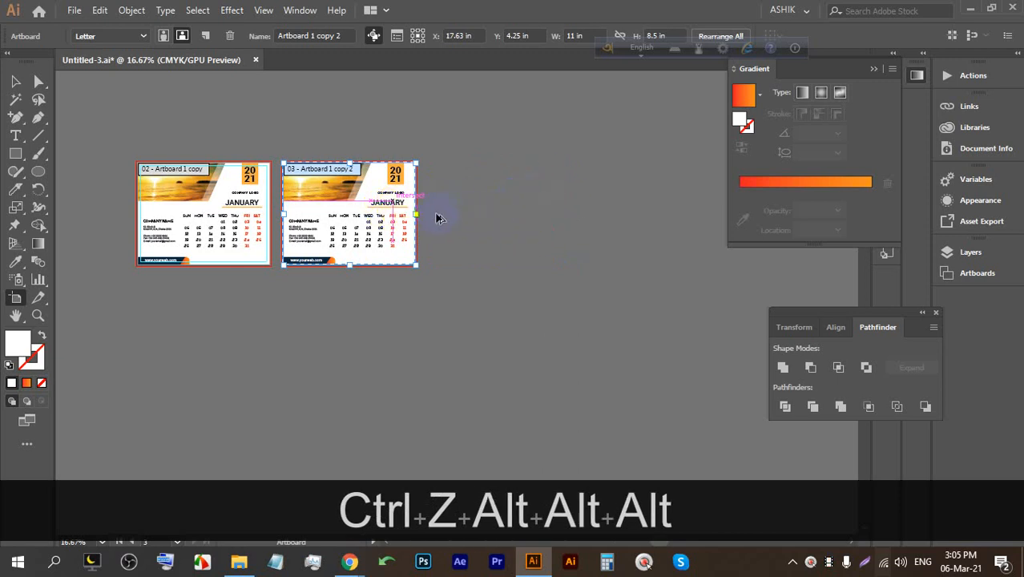
pyautogui.scroll(1, 416, 208)
pyautogui.moveTo(322, 201); pyautogui.dragTo(538, 196)
pyautogui.hotkey('ctrl', 'z')
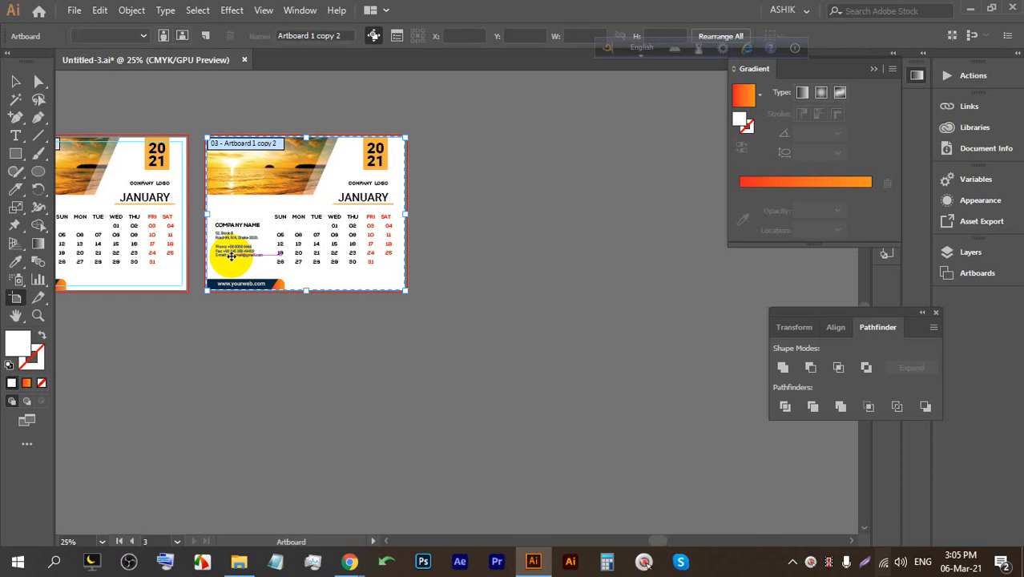
# Undo a stray small artboard and Alt-drag a calendar artboard copy to the right.
pyautogui.click(231, 257)
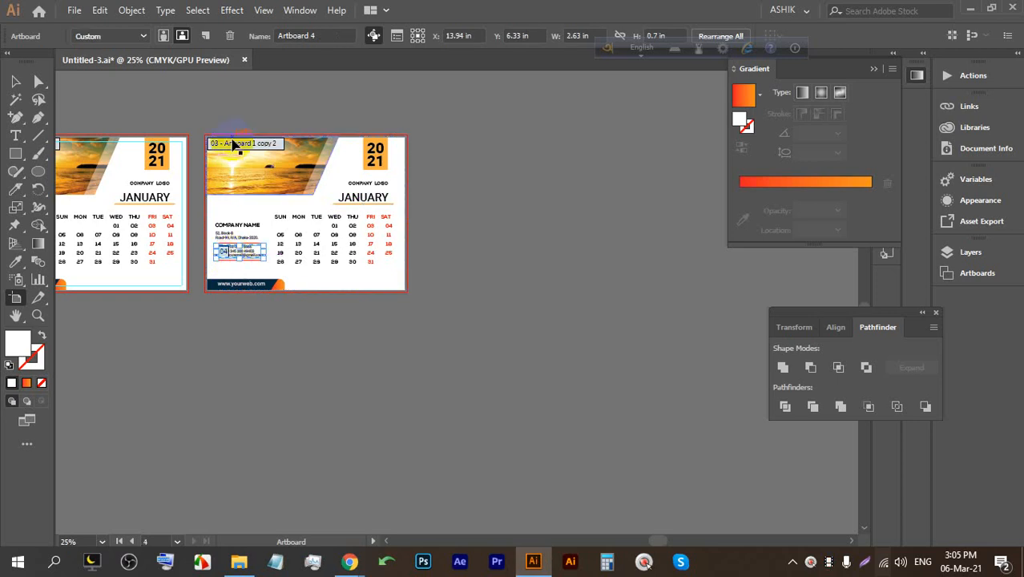
pyautogui.press('ctrl')
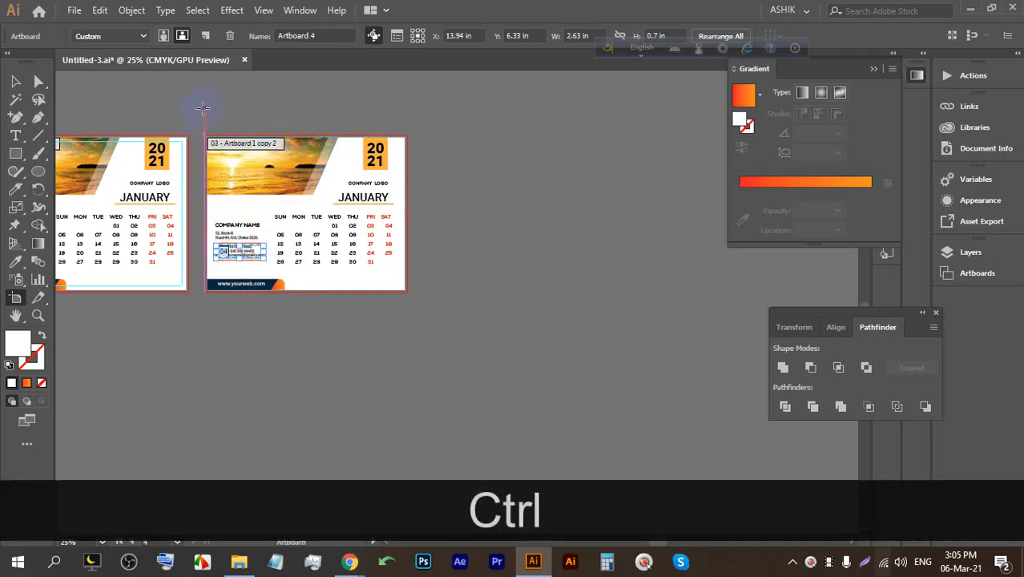
pyautogui.click(16, 82)
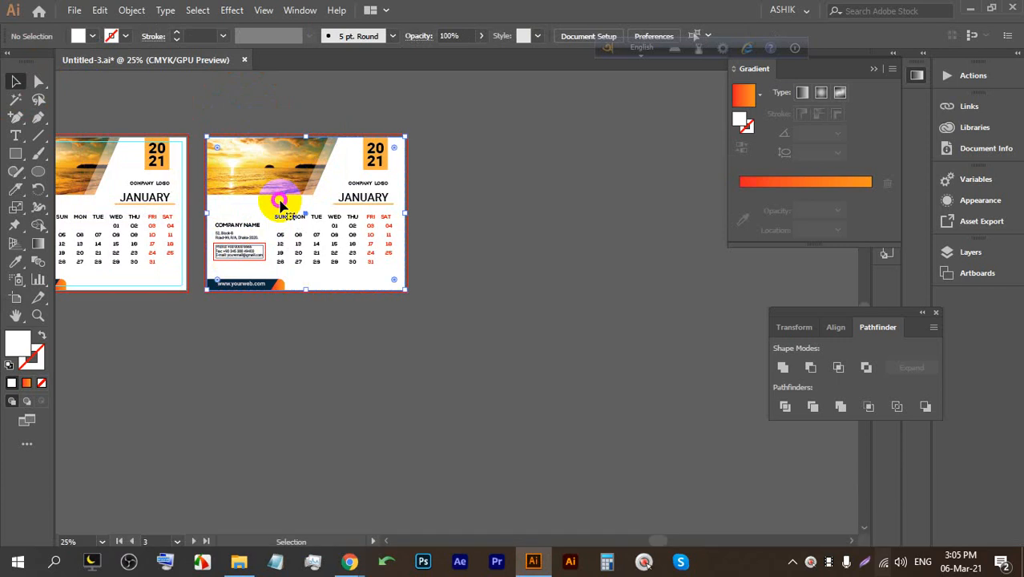
pyautogui.hotkey('ctrl', 'z')
pyautogui.hotkey('ctrl', 'z')
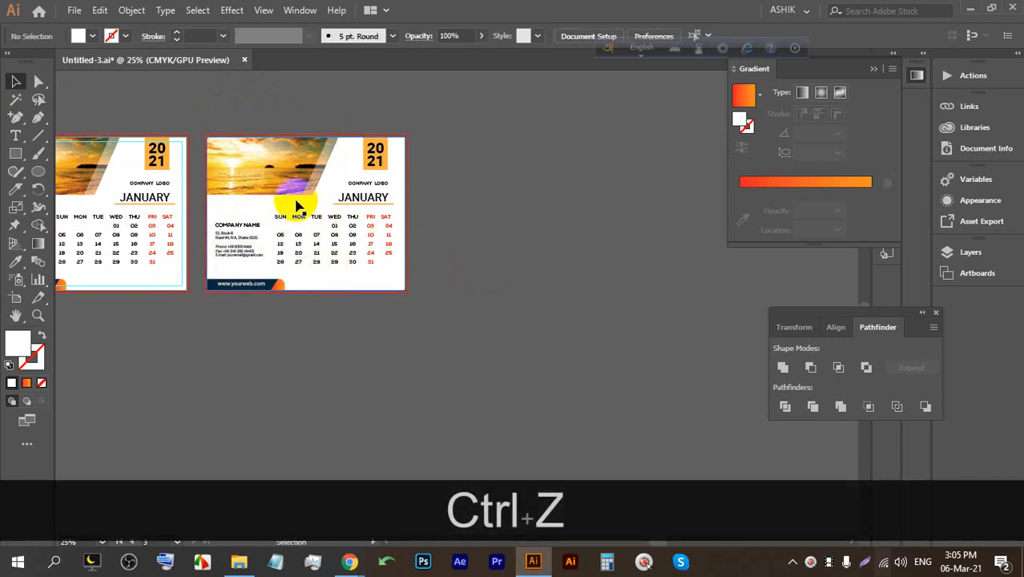
pyautogui.click(16, 298)
pyautogui.press('alt')
pyautogui.moveTo(274, 222); pyautogui.dragTo(480, 194)
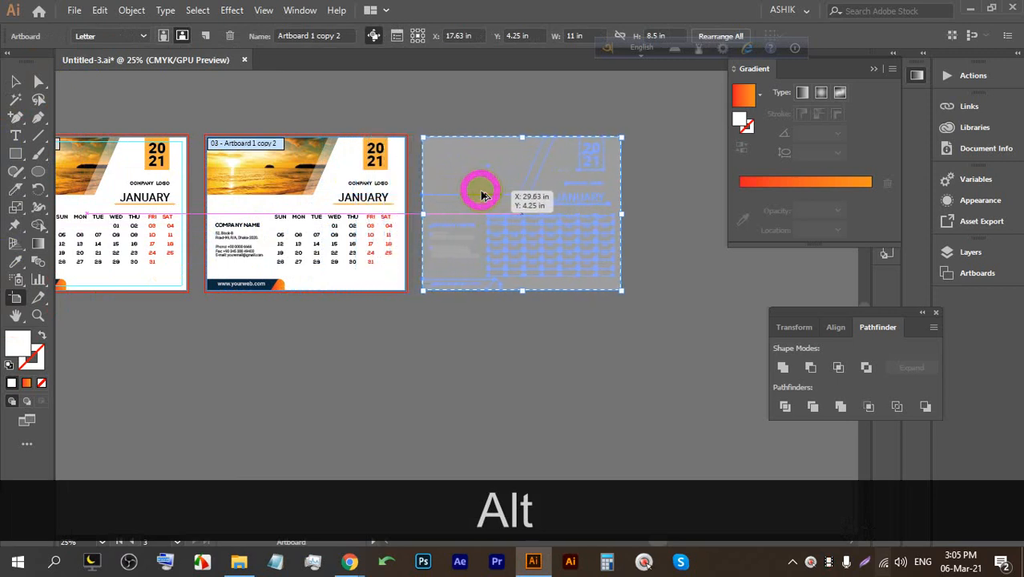
pyautogui.click(39, 82)
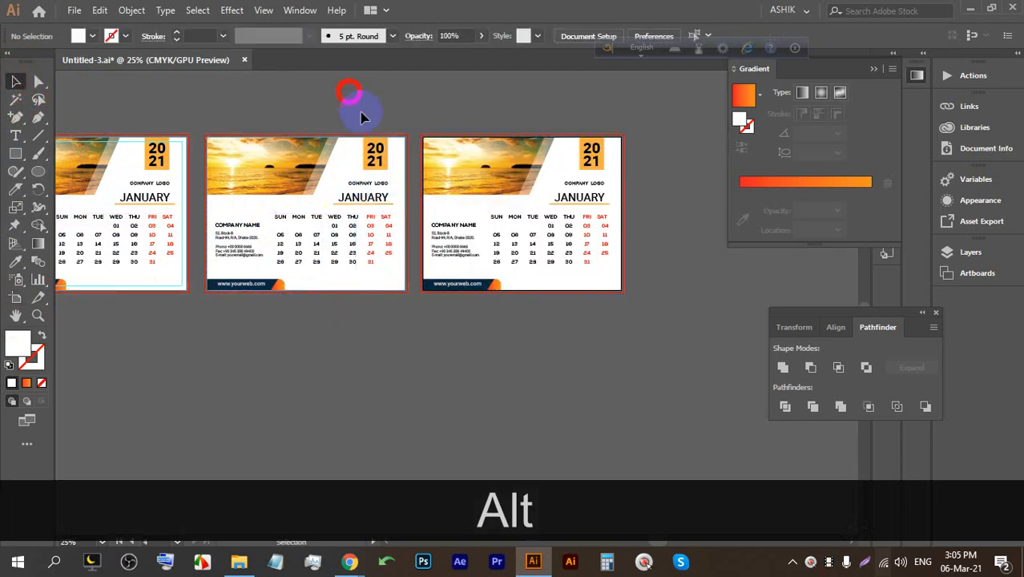
pyautogui.moveTo(355, 555)
pyautogui.click(304, 487)
# Reopen the recently closed sea beach image search from Chrome's history.
pyautogui.click(383, 10)
pyautogui.click(719, 10)
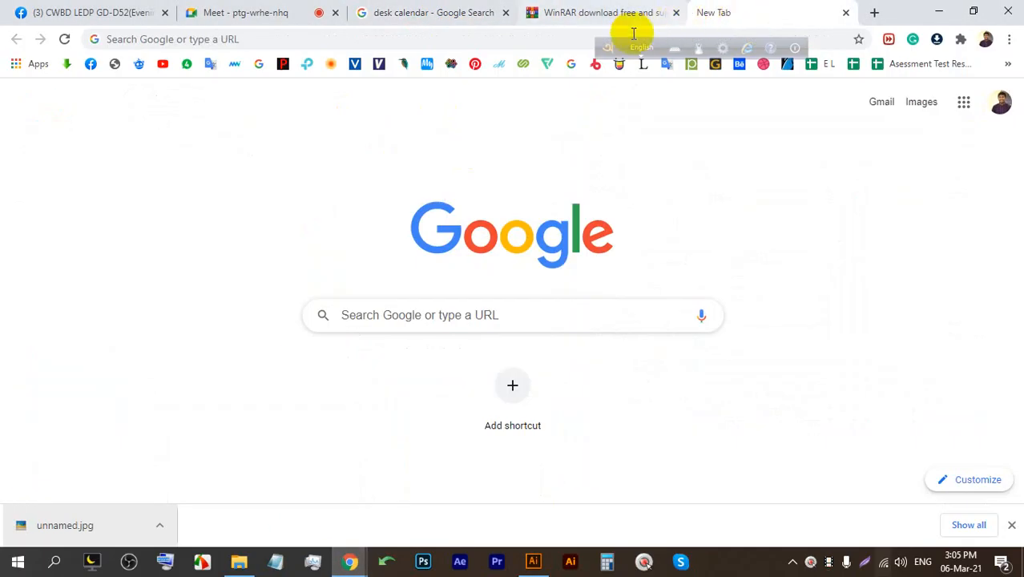
pyautogui.click(448, 13)
pyautogui.click(553, 12)
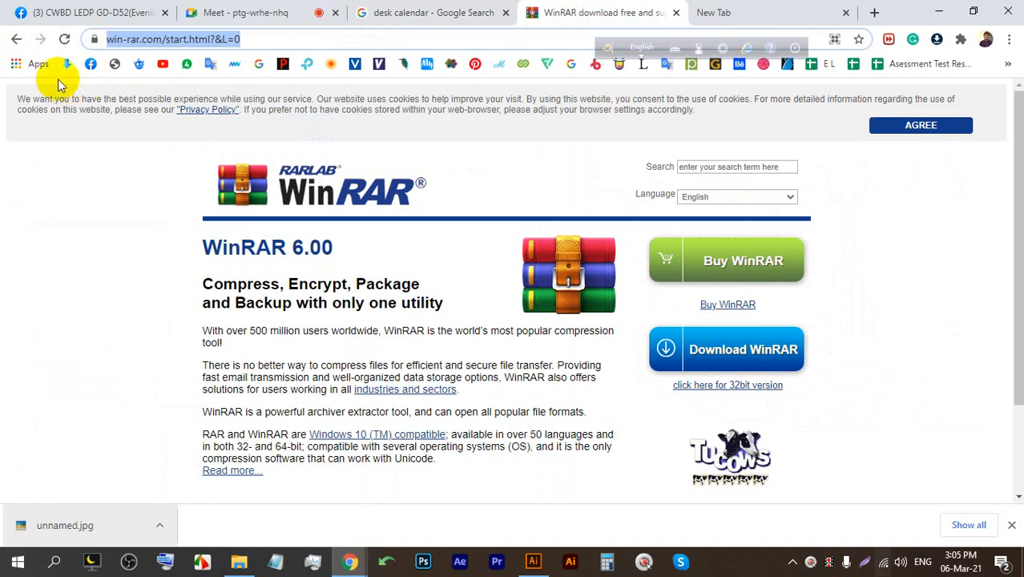
pyautogui.click(15, 40)
pyautogui.click(12, 39)
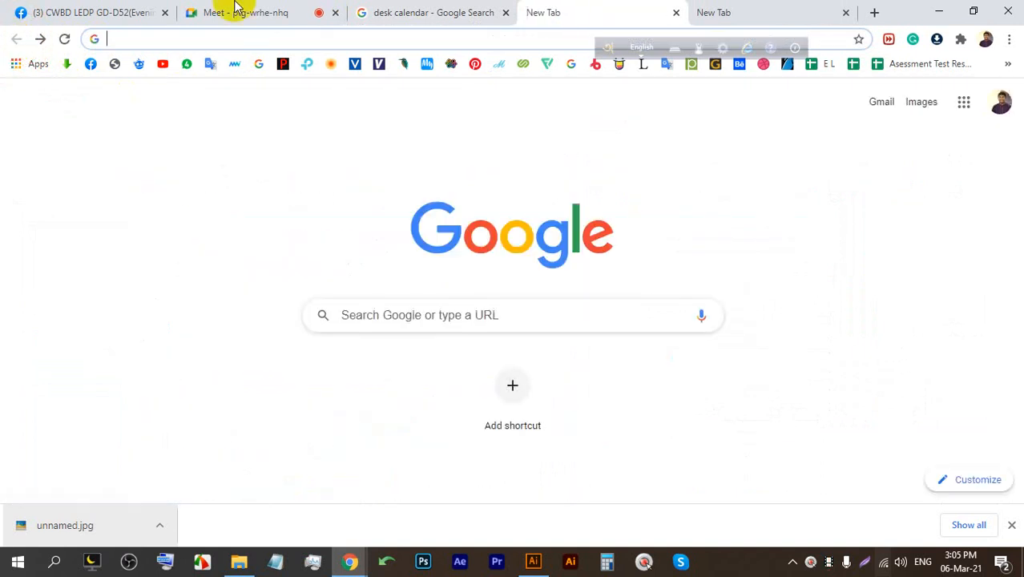
pyautogui.click(1008, 39)
pyautogui.moveTo(872, 131)
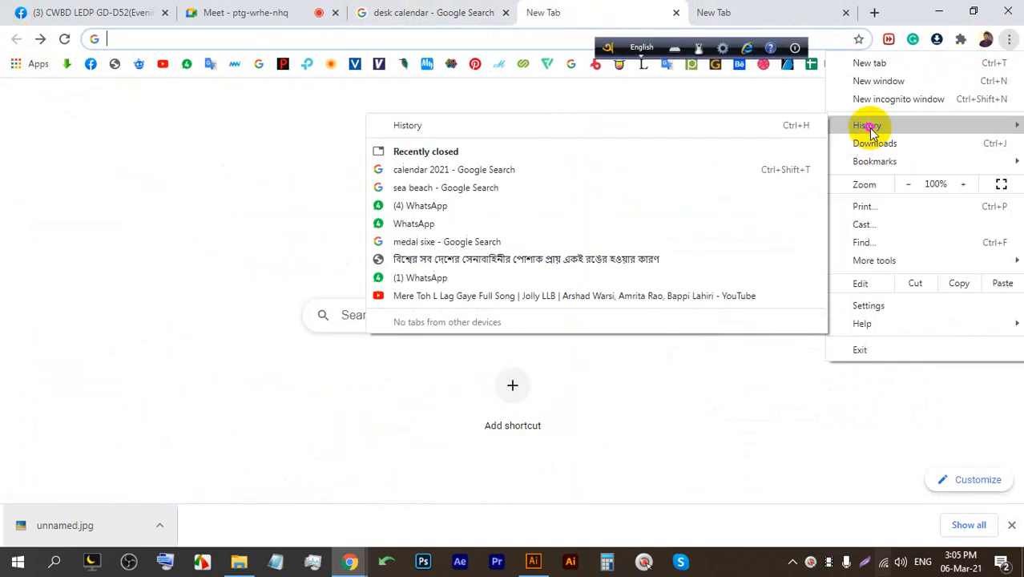
pyautogui.click(422, 187)
# Save the Koh Rong orange sunset as images (2).jpg and drag it into Illustrator.
pyautogui.click(396, 320)
pyautogui.scroll(-3, 414, 311)
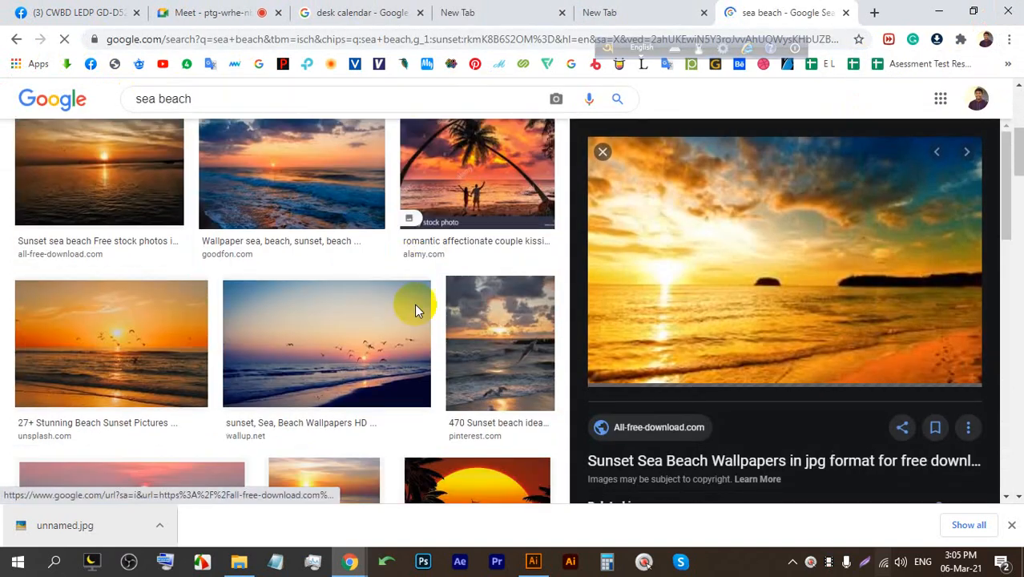
pyautogui.click(175, 333)
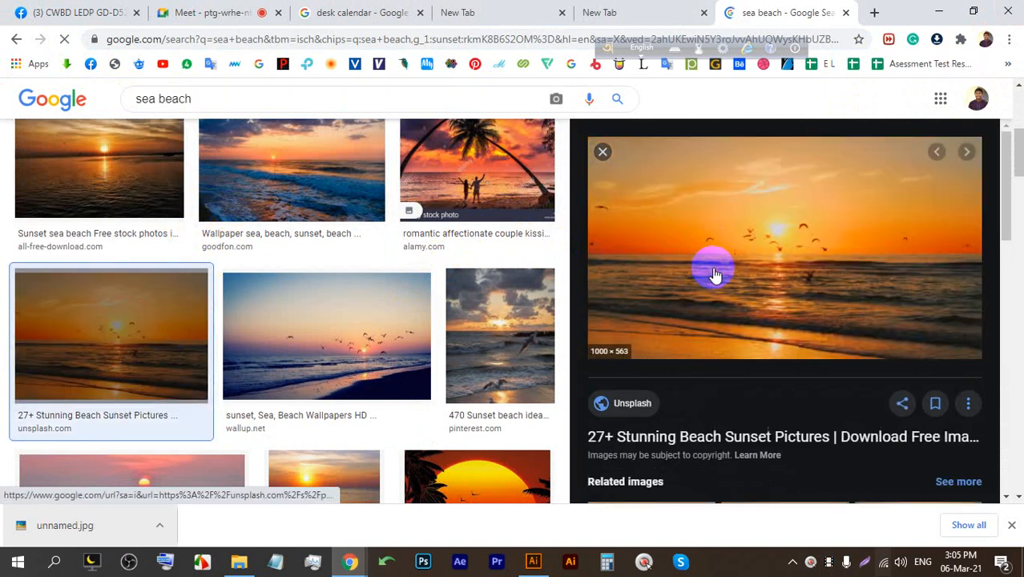
pyautogui.scroll(-4, 731, 234)
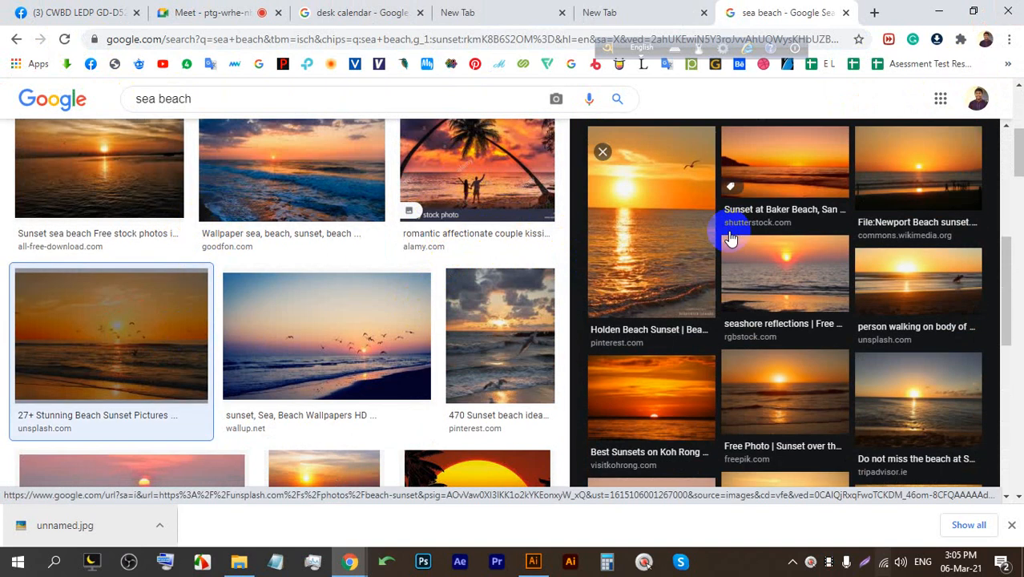
pyautogui.scroll(-1, 708, 304)
pyautogui.click(706, 303)
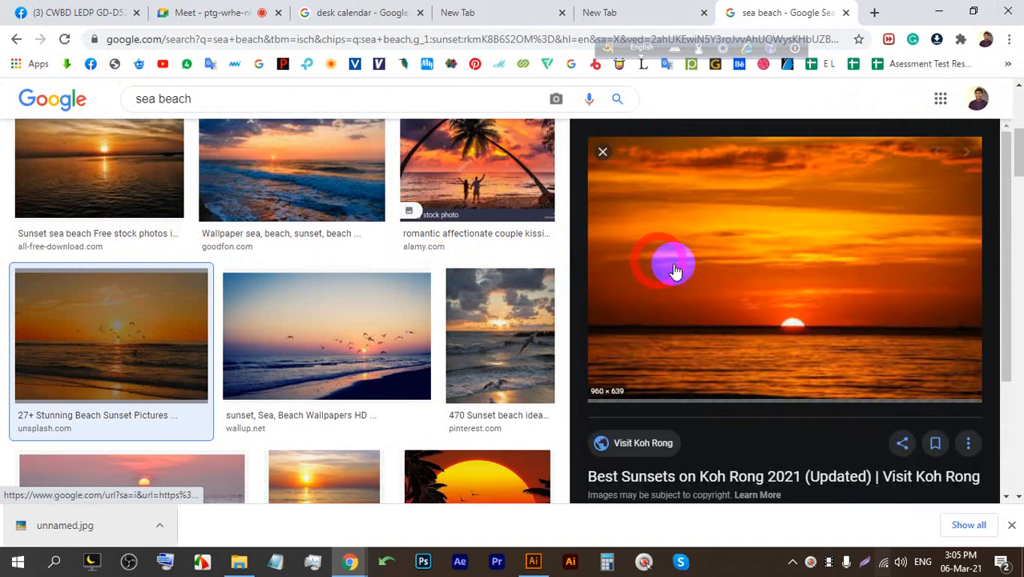
pyautogui.rightClick(713, 218)
pyautogui.click(768, 388)
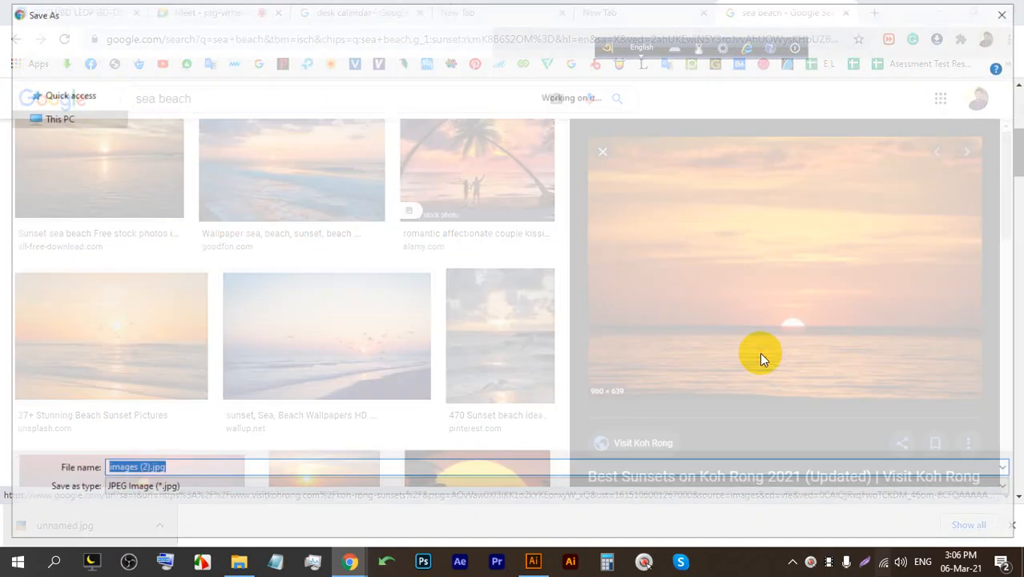
pyautogui.press('Return')
pyautogui.moveTo(77, 530); pyautogui.dragTo(411, 235)
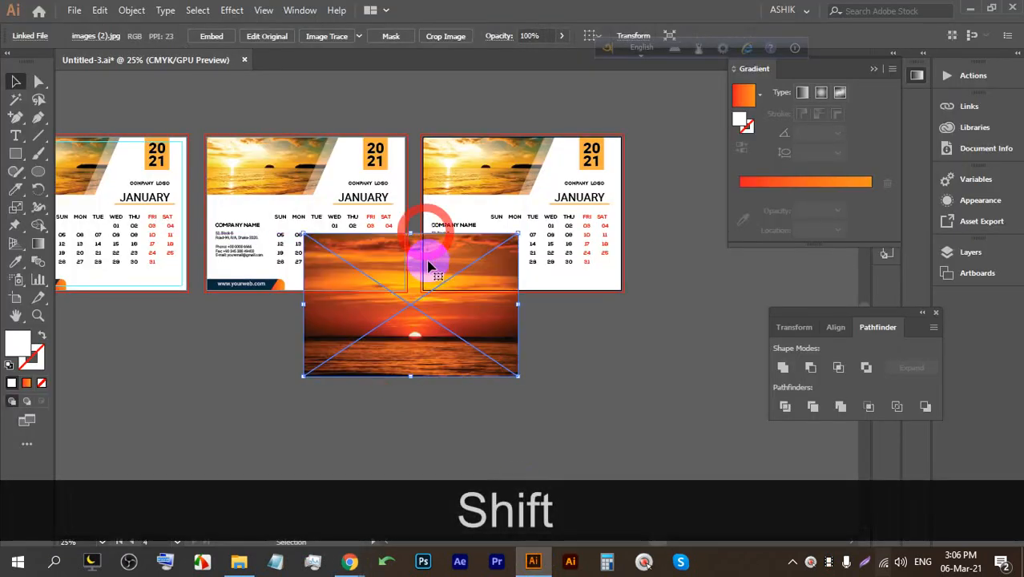
# Embed the placed sunset image and cut it to the clipboard.
pyautogui.click(207, 37)
pyautogui.click(373, 316)
pyautogui.click(372, 316)
pyautogui.hotkey('ctrl', 'x')
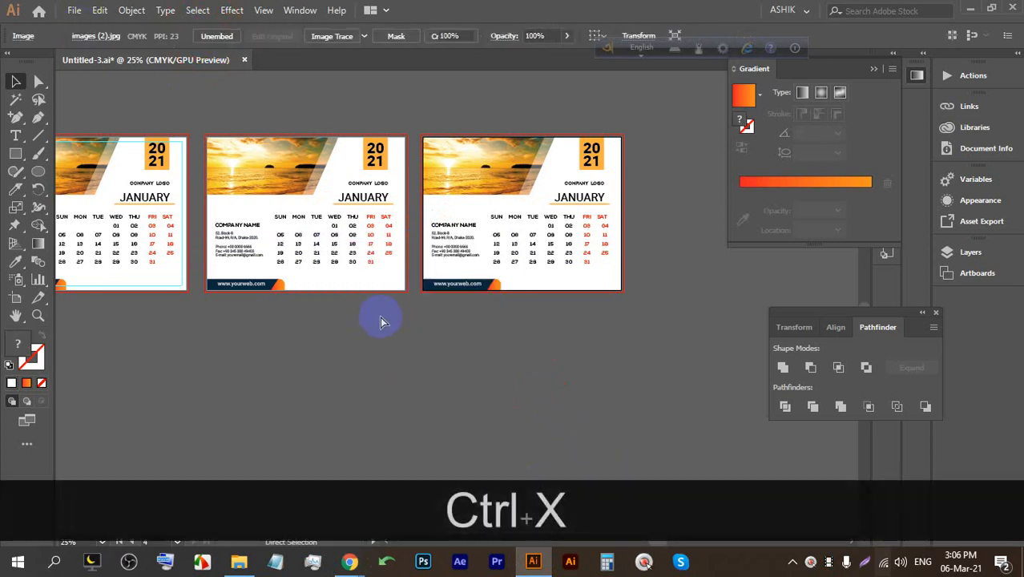
pyautogui.scroll(3, 269, 158)
pyautogui.moveTo(269, 158); pyautogui.dragTo(347, 222)
# Try swapping the first calendar's header photo, then undo it and exit the clip group.
pyautogui.click(338, 186)
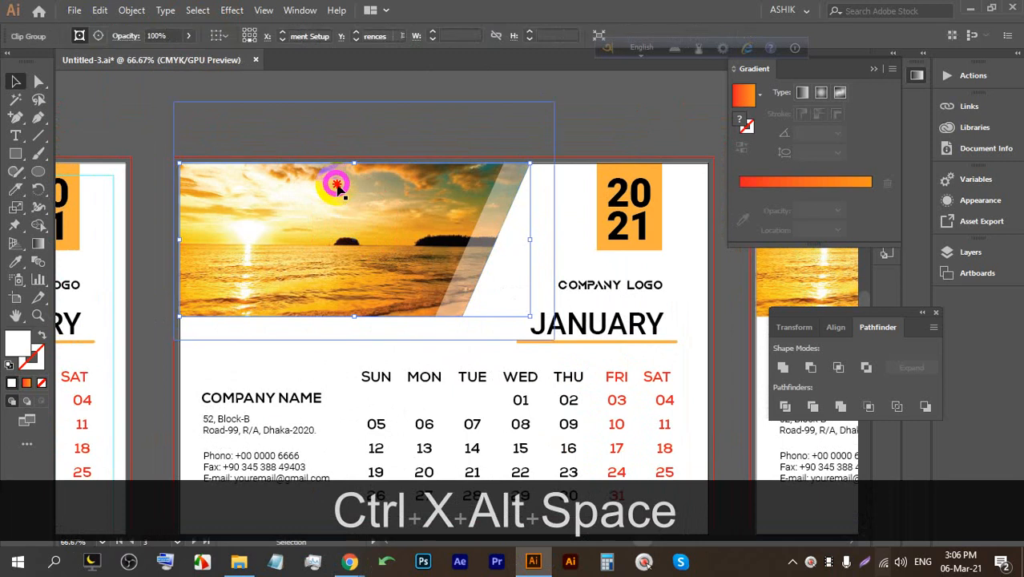
pyautogui.doubleClick(337, 187)
pyautogui.press('BackSpace')
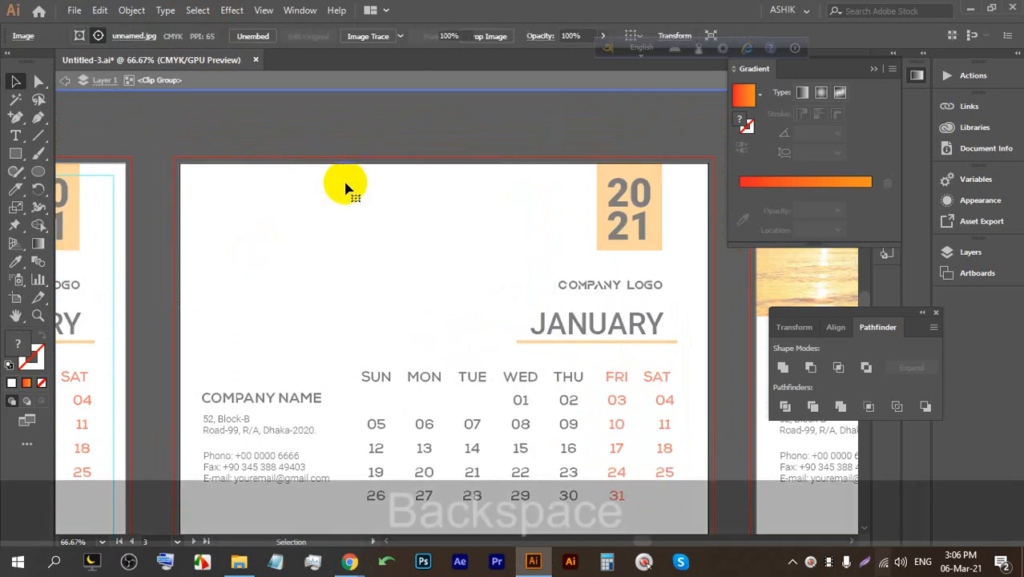
pyautogui.hotkey('ctrl', 'v')
pyautogui.hotkey('ctrl', 'z')
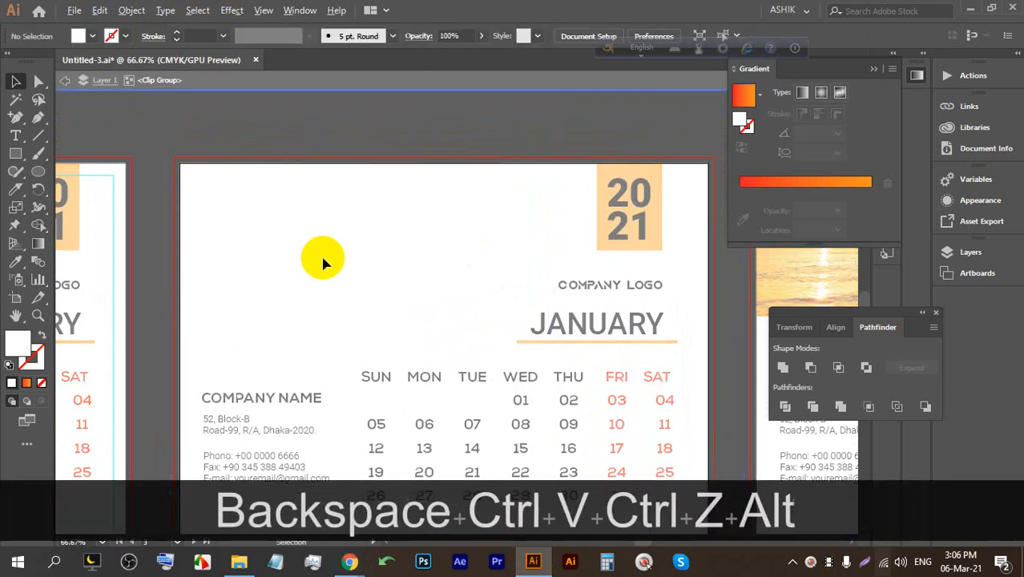
pyautogui.scroll(-3, 318, 255)
pyautogui.hotkey('ctrl', 'z')
pyautogui.doubleClick(446, 165)
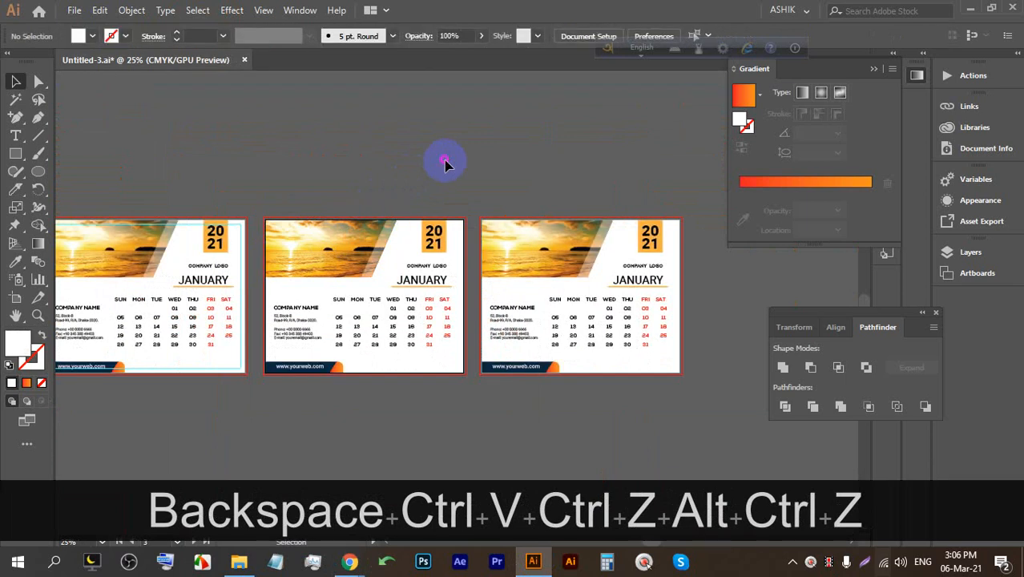
# Replace the middle calendar's header photo with the orange sunset, scaled to fit.
pyautogui.doubleClick(331, 246)
pyautogui.scroll(1, 322, 240)
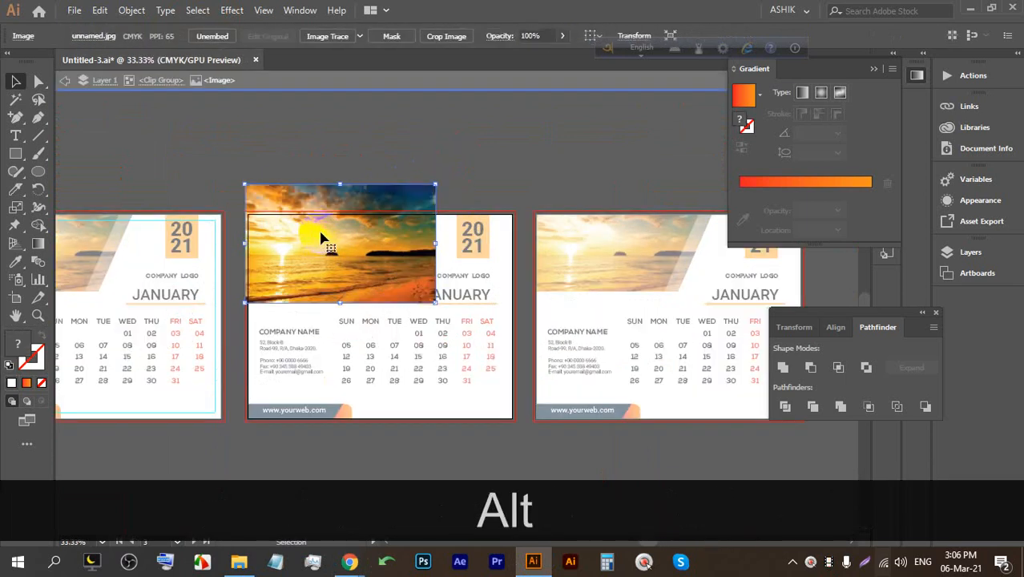
pyautogui.press('BackSpace')
pyautogui.hotkey('ctrl', 'v')
pyautogui.moveTo(400, 268); pyautogui.dragTo(332, 230)
pyautogui.moveTo(532, 362); pyautogui.dragTo(449, 323)
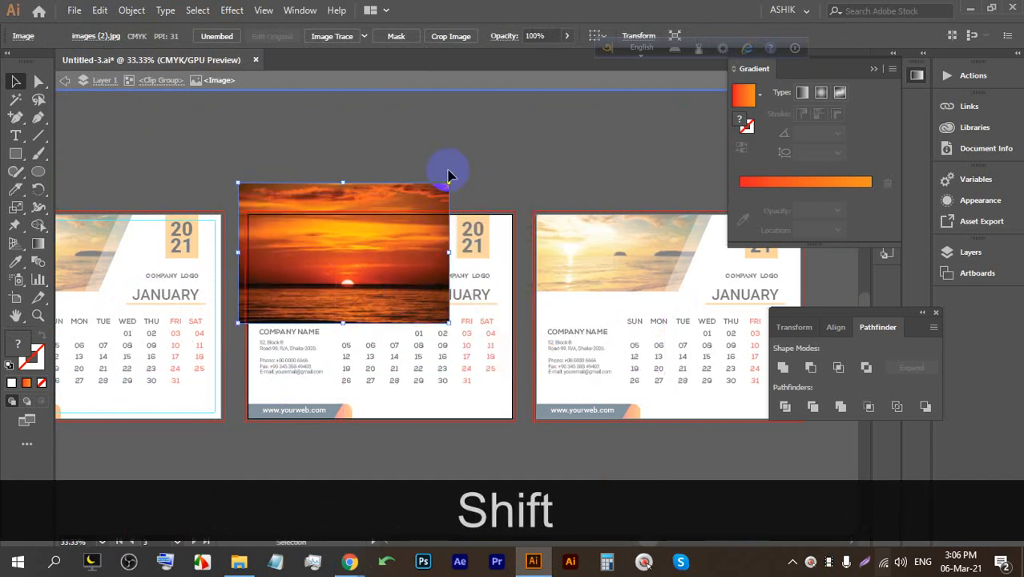
pyautogui.doubleClick(425, 137)
pyautogui.moveTo(356, 543)
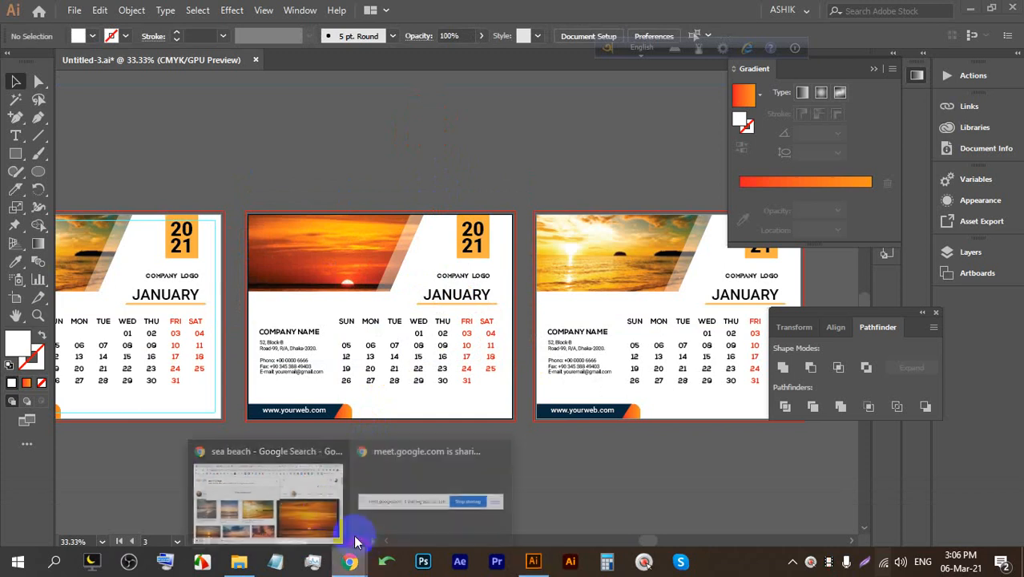
pyautogui.click(329, 519)
pyautogui.click(210, 12)
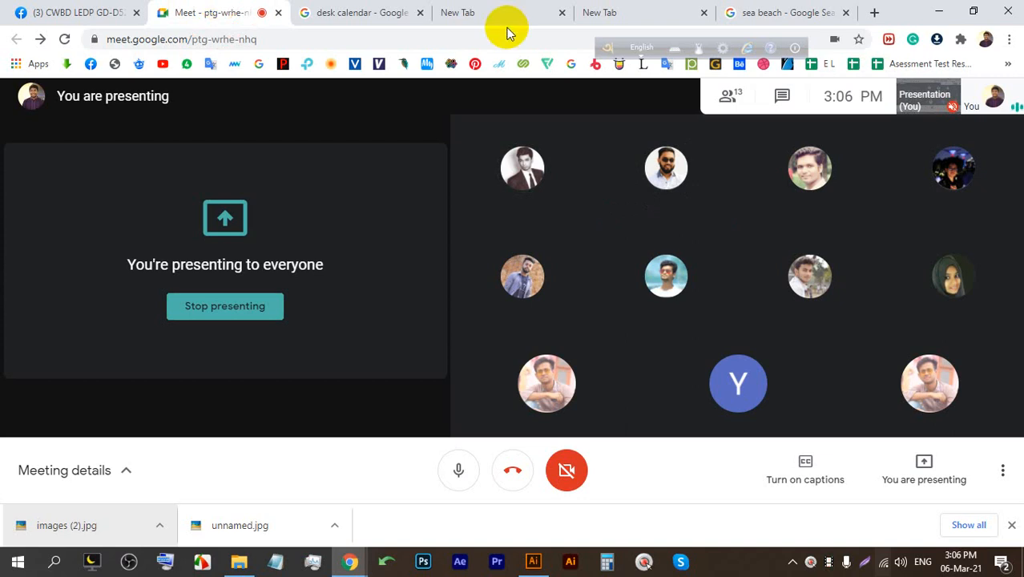
pyautogui.moveTo(535, 569)
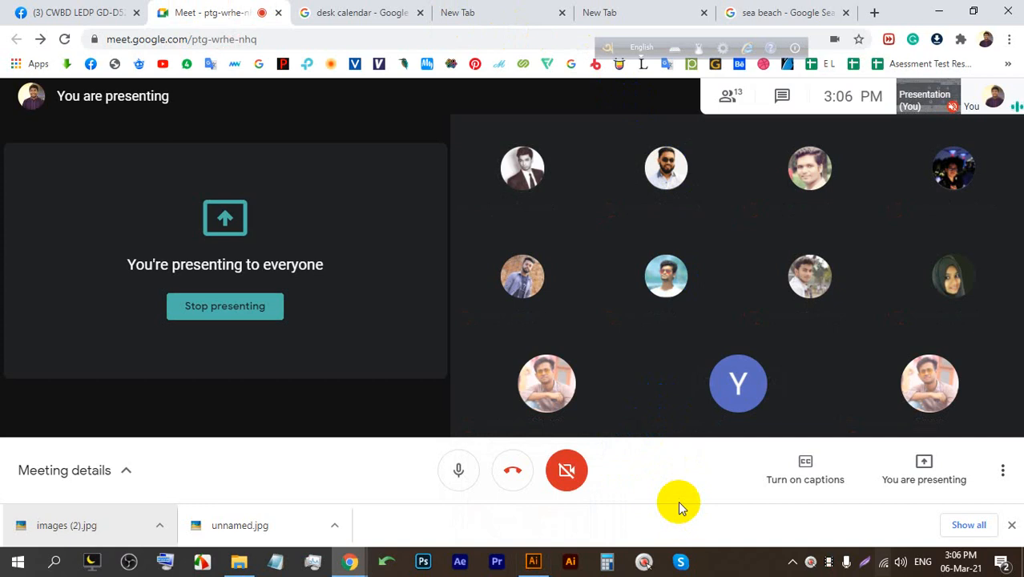
# Shift the sunset photo up and left inside the middle calendar's clipped header.
pyautogui.click(533, 561)
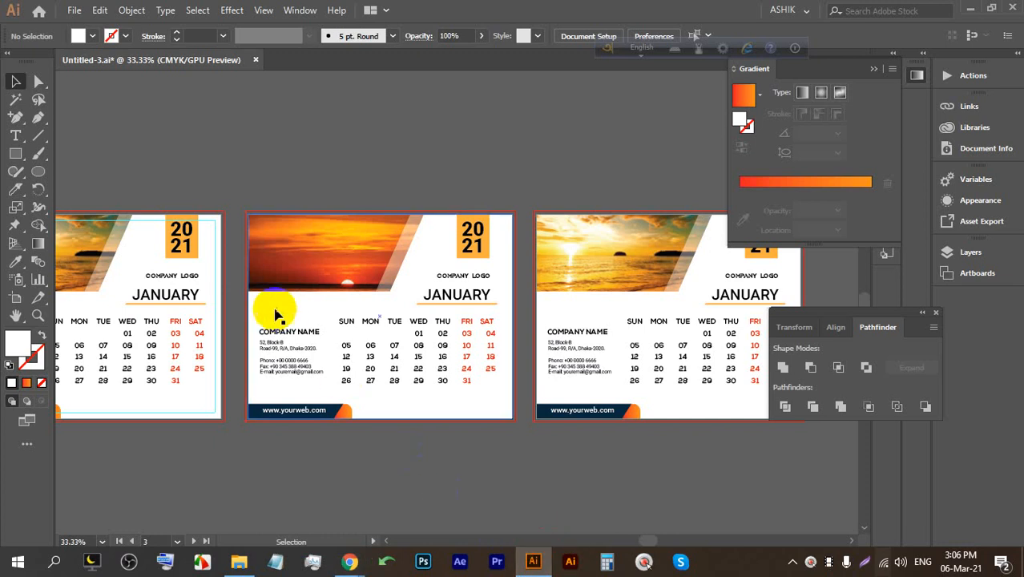
pyautogui.scroll(1, 281, 271)
pyautogui.moveTo(323, 287); pyautogui.dragTo(327, 253)
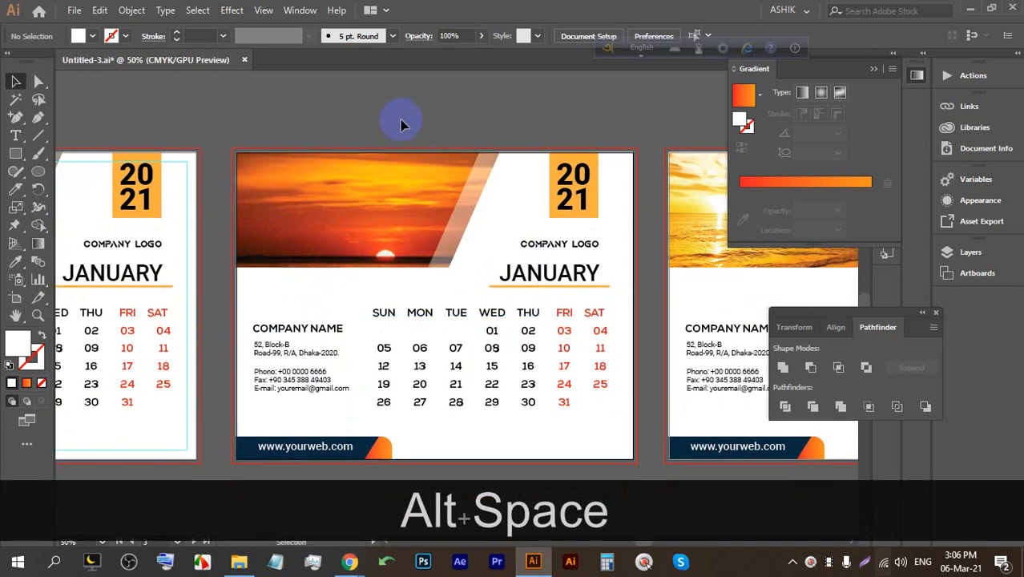
pyautogui.doubleClick(367, 178)
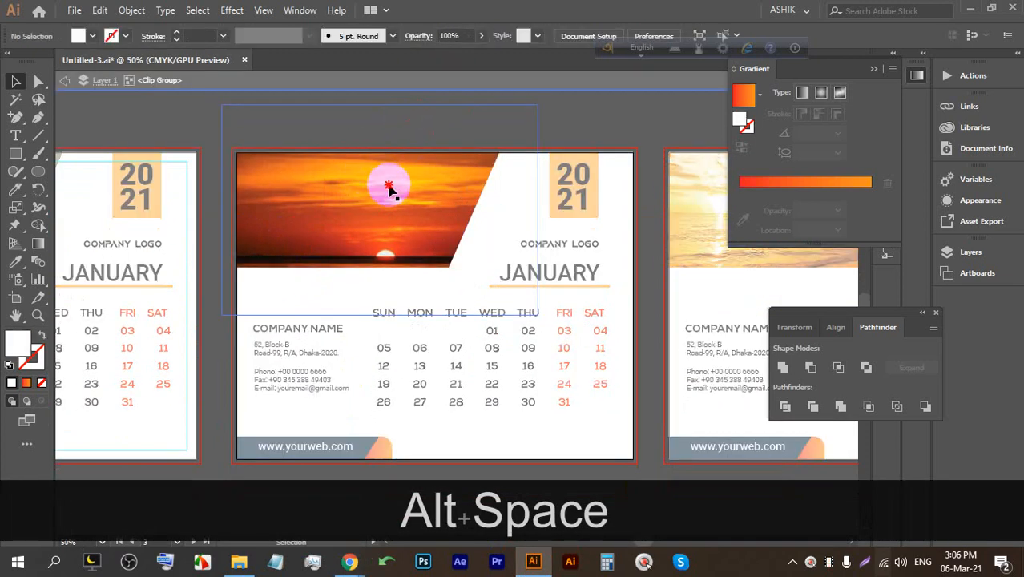
pyautogui.moveTo(404, 207)
pyautogui.mouseDown()
pyautogui.moveTo(397, 185)
pyautogui.moveTo(391, 196)
pyautogui.mouseUp()
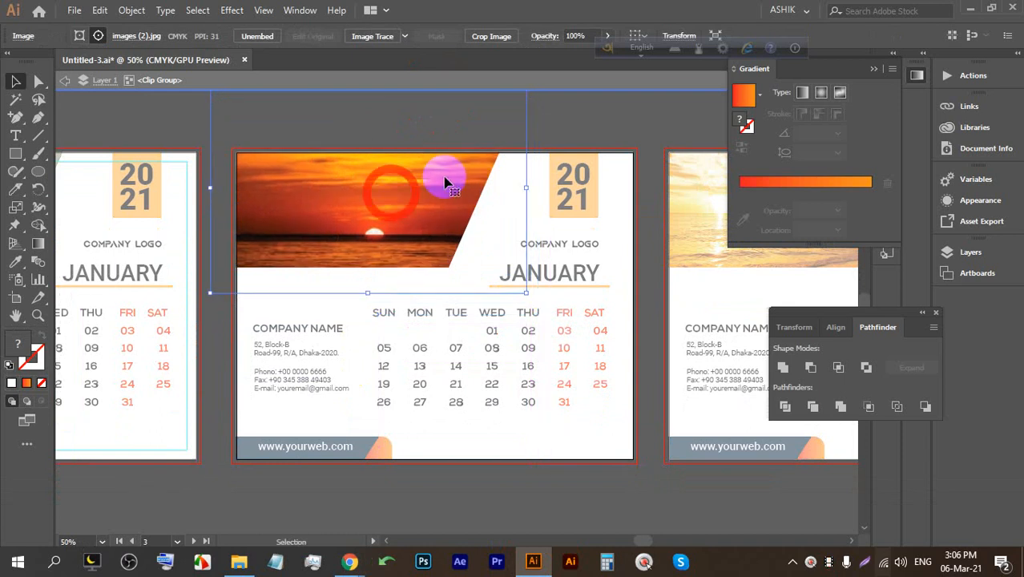
pyautogui.doubleClick(575, 122)
# Recentre the view on the calendars and save the document with Ctrl+S.
pyautogui.moveTo(349, 561)
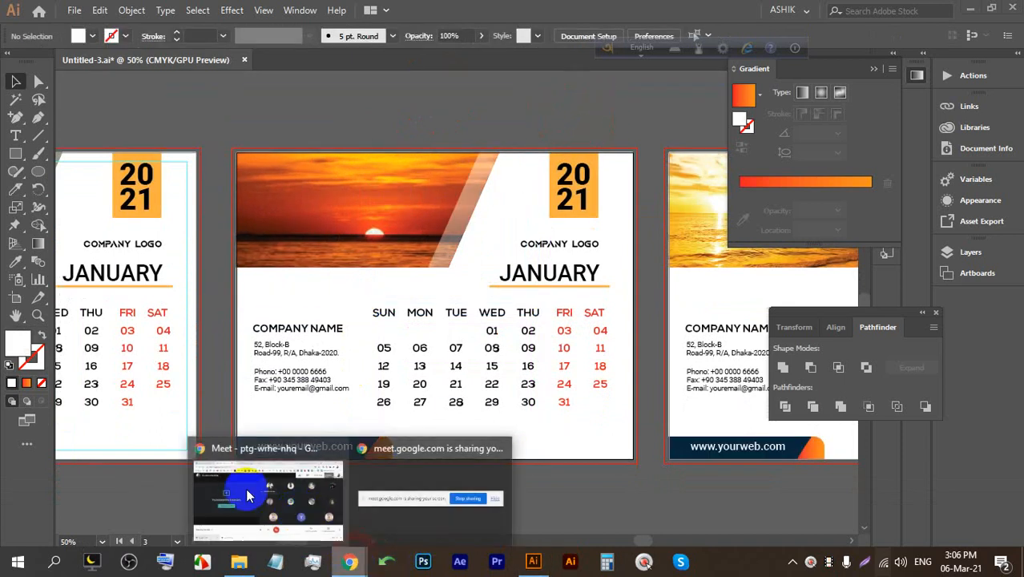
pyautogui.click(296, 481)
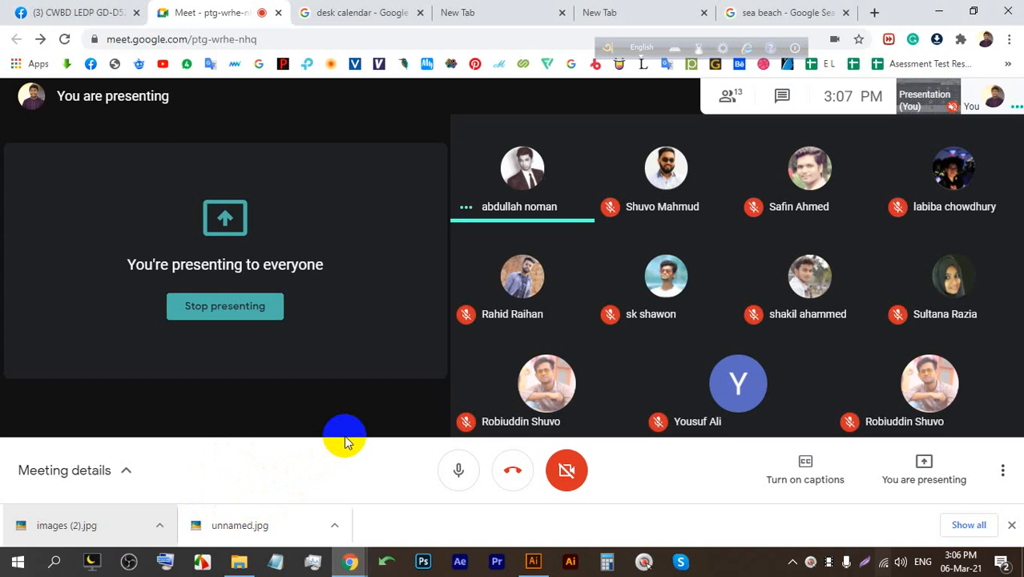
pyautogui.click(530, 561)
pyautogui.scroll(-1, 358, 249)
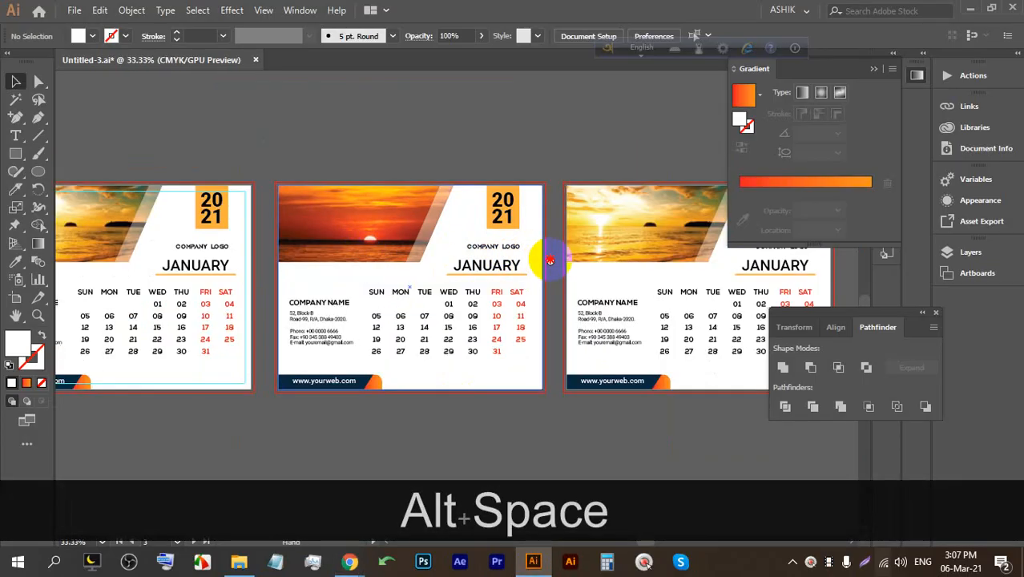
pyautogui.moveTo(550, 258); pyautogui.dragTo(451, 244)
pyautogui.hotkey('ctrl', 's')
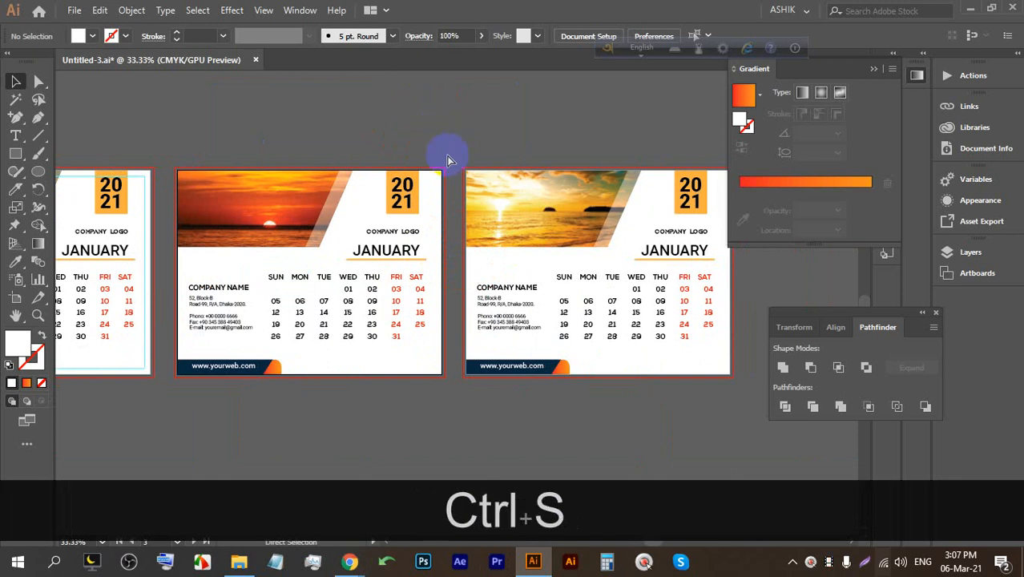
# Try saving a copy of the calendar document with Ctrl+Alt+S.
pyautogui.scroll(2, 241, 201)
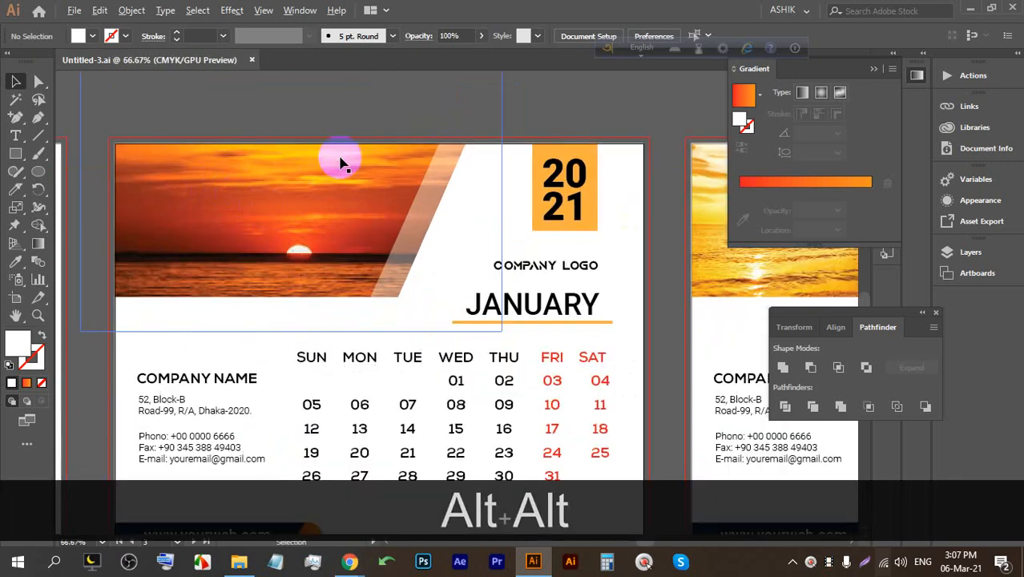
pyautogui.scroll(-2, 338, 161)
pyautogui.scroll(1, 354, 202)
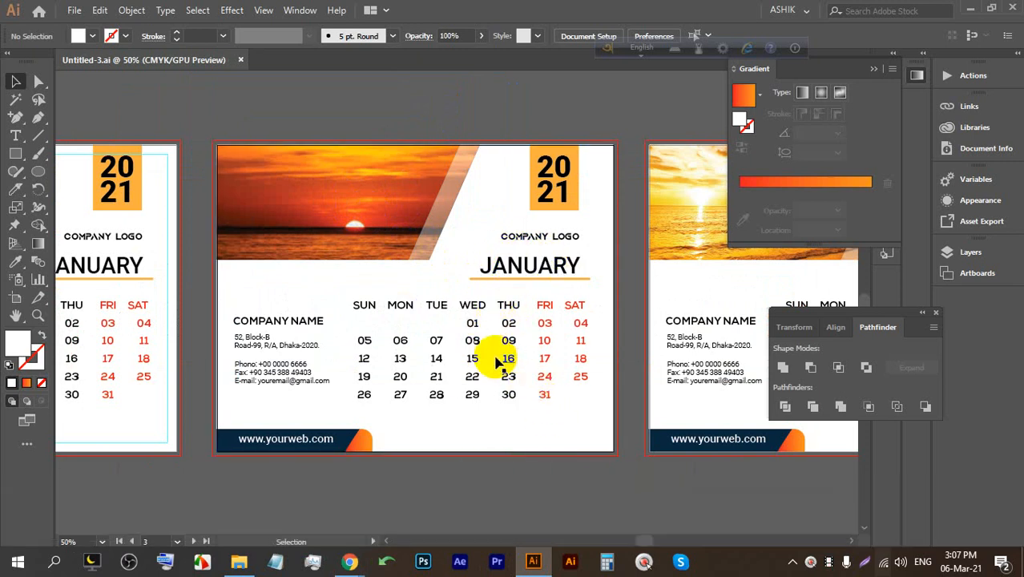
pyautogui.scroll(-2, 501, 361)
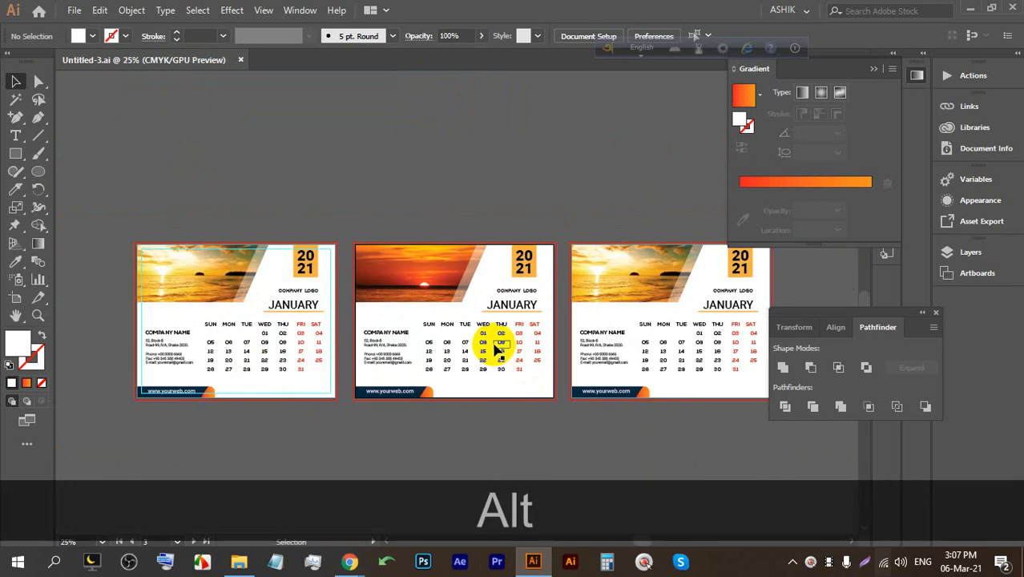
pyautogui.hotkey('ctrl', 'alt', 's')
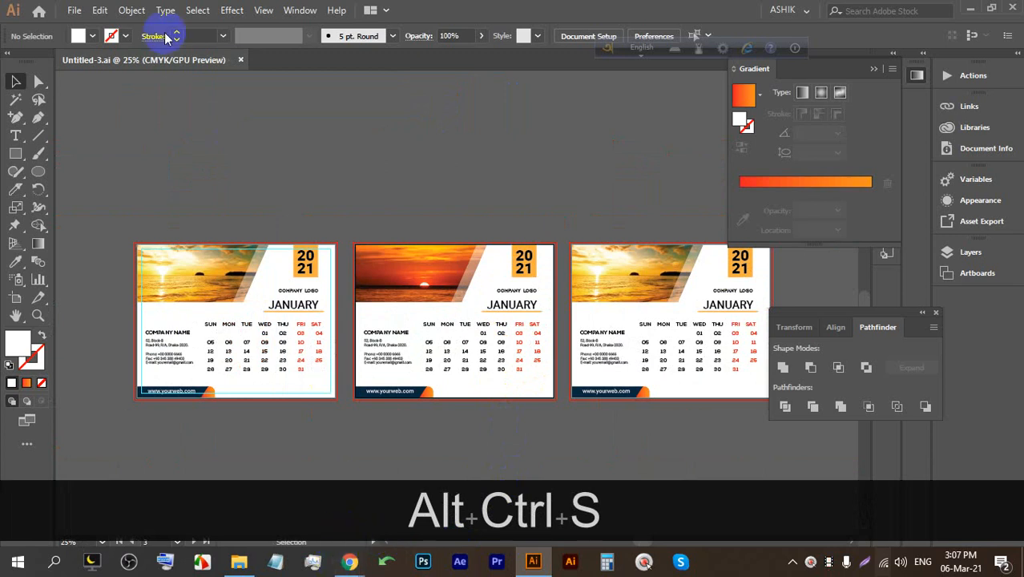
# Check the File menu and start a new document with Ctrl+N.
pyautogui.click(74, 9)
pyautogui.click(112, 37)
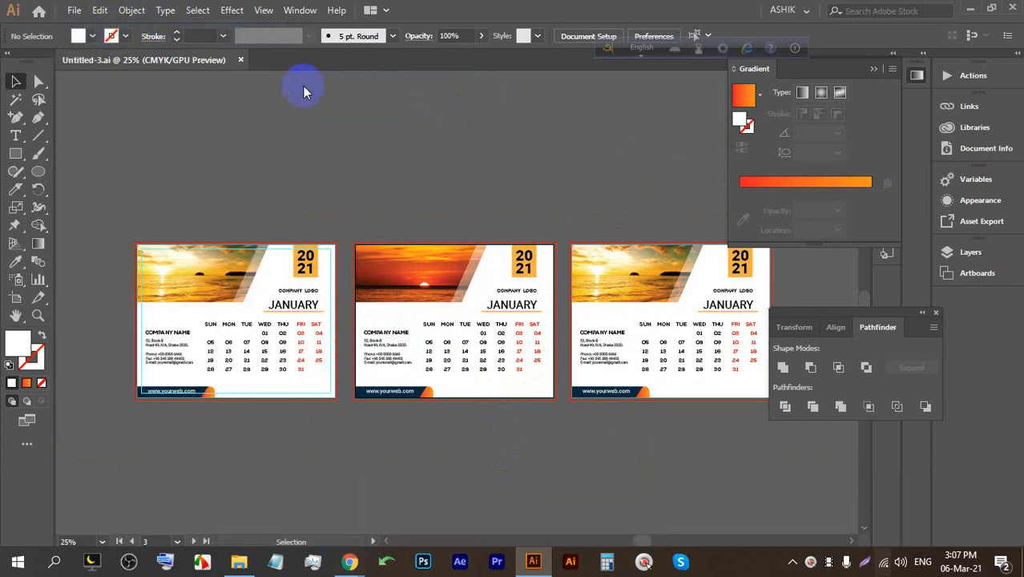
pyautogui.hotkey('ctrl', 'n')
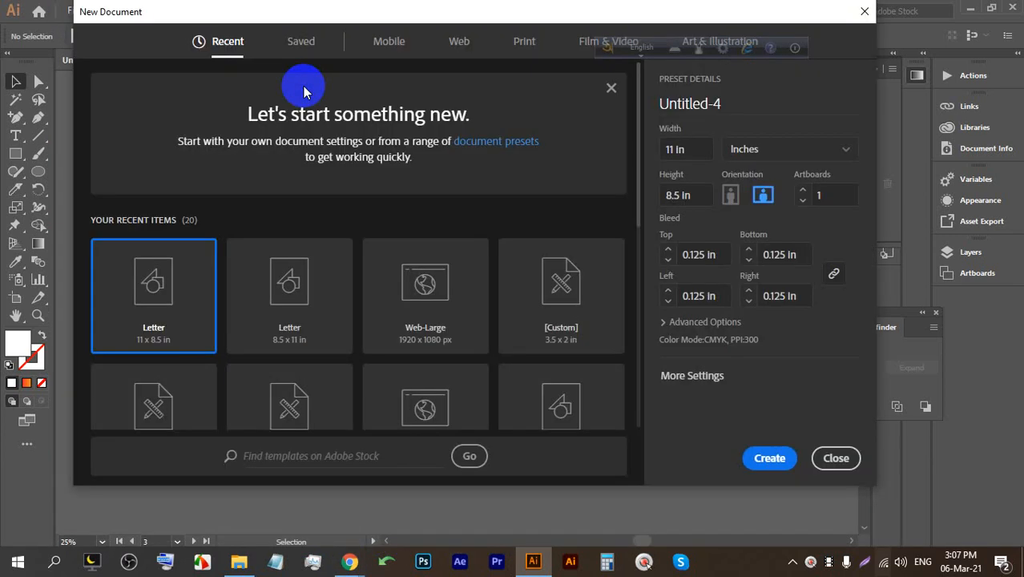
# Create a new 12-artboard document and drag the first calendar's artwork into it.
pyautogui.click(804, 191)
pyautogui.click(769, 458)
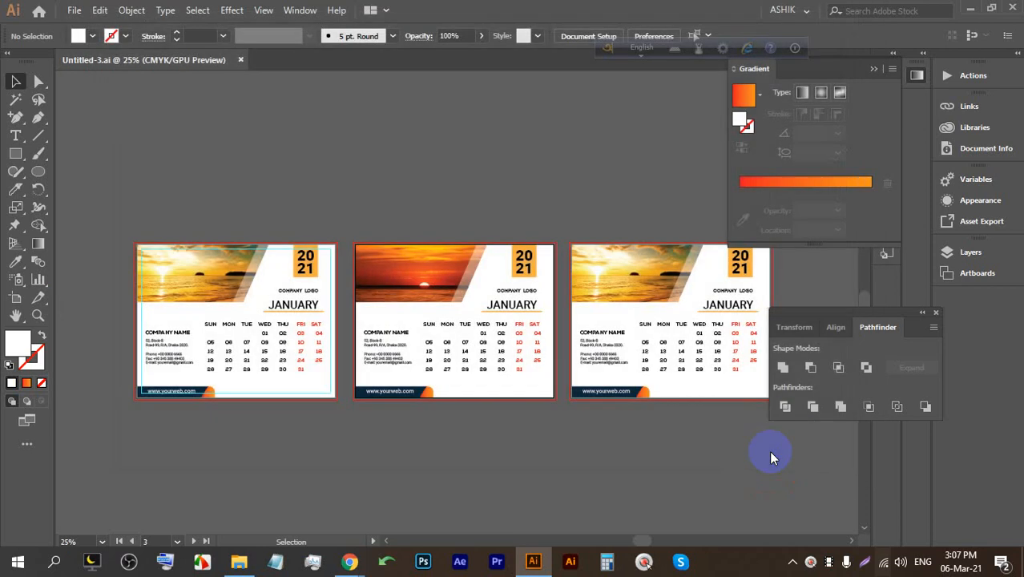
pyautogui.scroll(-3, 565, 247)
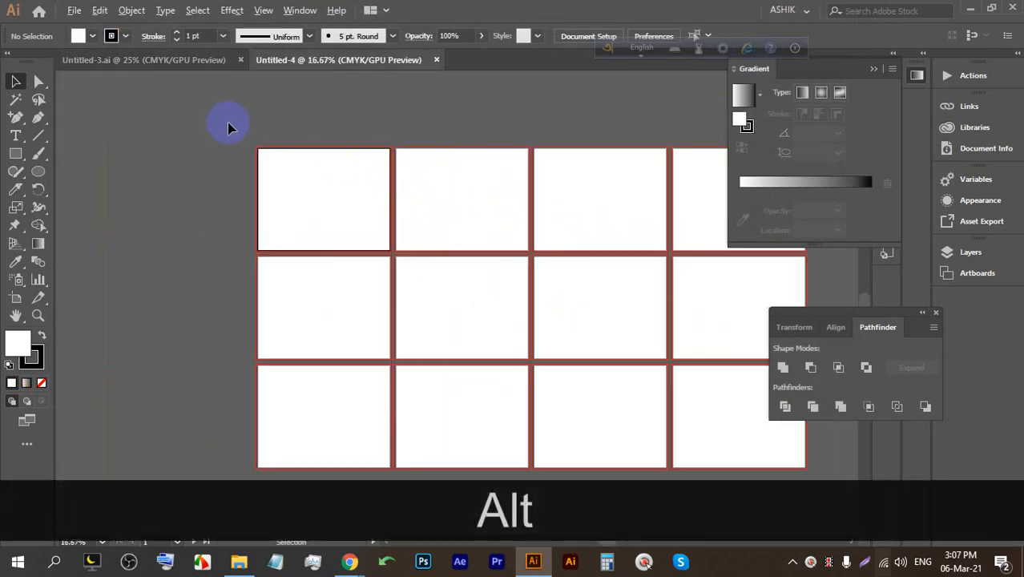
pyautogui.click(164, 61)
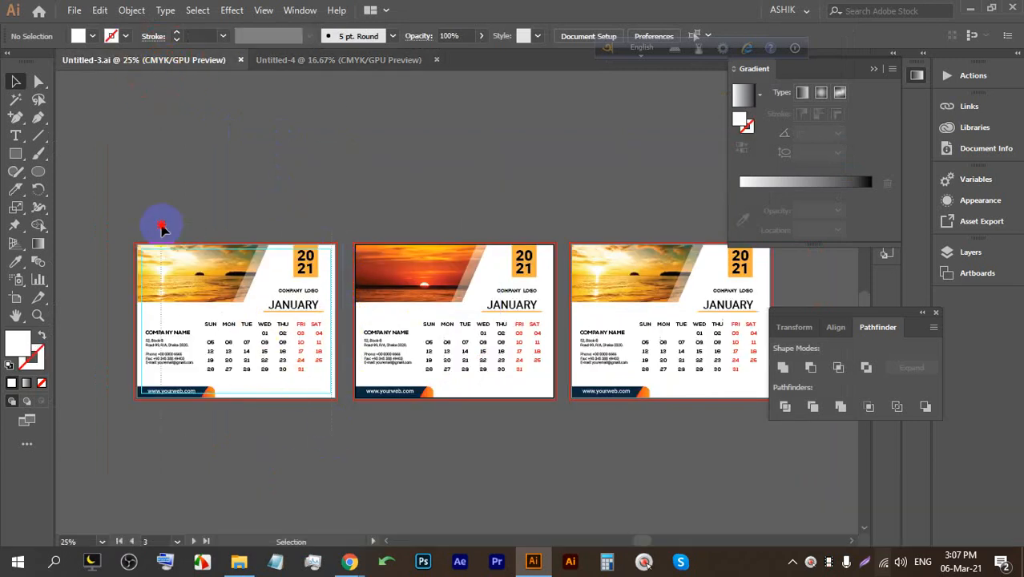
pyautogui.click(204, 270)
pyautogui.moveTo(204, 269); pyautogui.dragTo(508, 149)
# Duplicate the calendar onto the second and third artboards with Alt-drag and Ctrl+D.
pyautogui.press('alt')
pyautogui.scroll(2, 343, 200)
pyautogui.scroll(-1, 281, 159)
pyautogui.press('space')
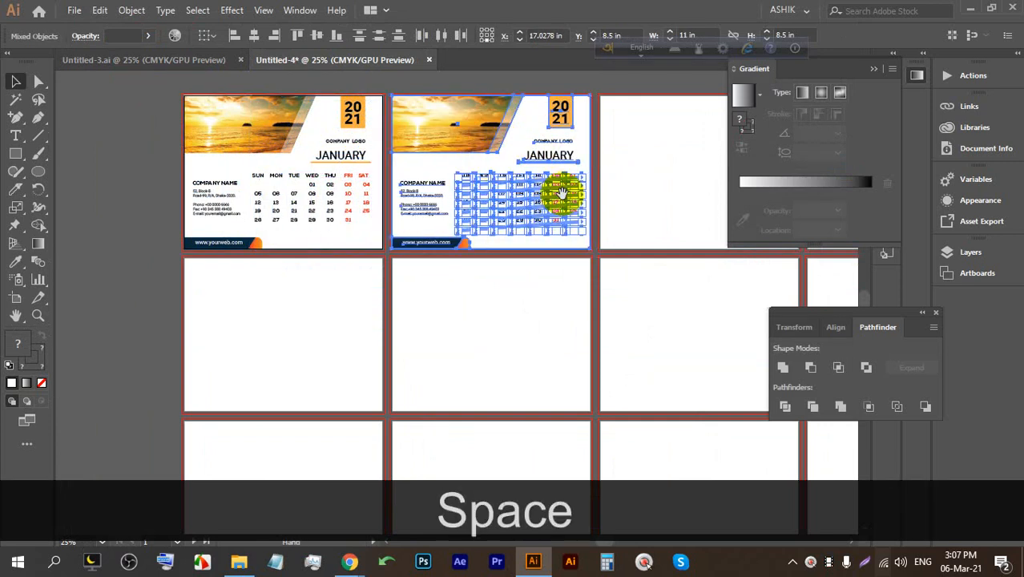
pyautogui.moveTo(572, 183); pyautogui.dragTo(411, 207)
pyautogui.keyDown('alt'); pyautogui.click(459, 194); pyautogui.keyUp('alt')
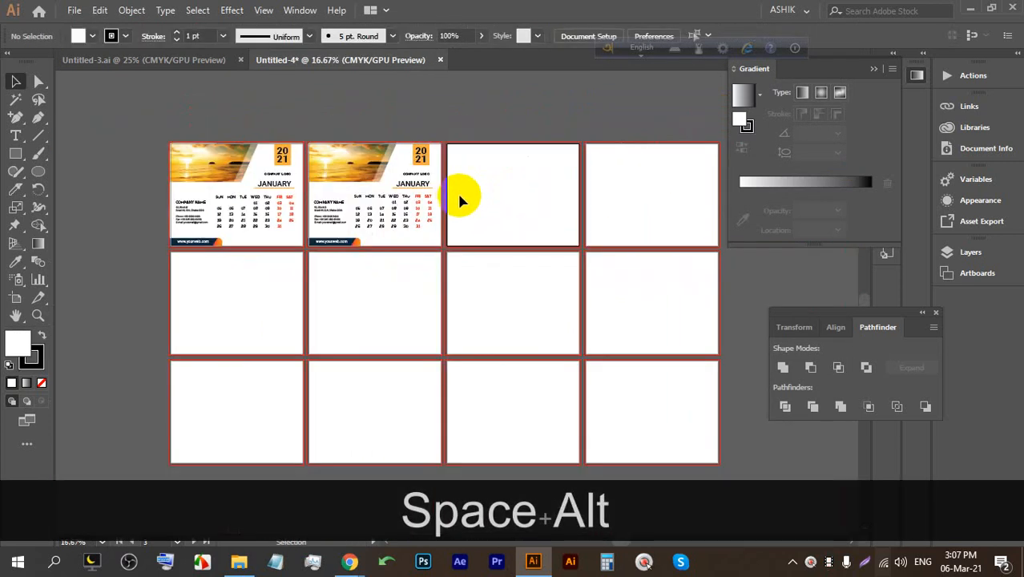
pyautogui.hotkey('ctrl', 'd')
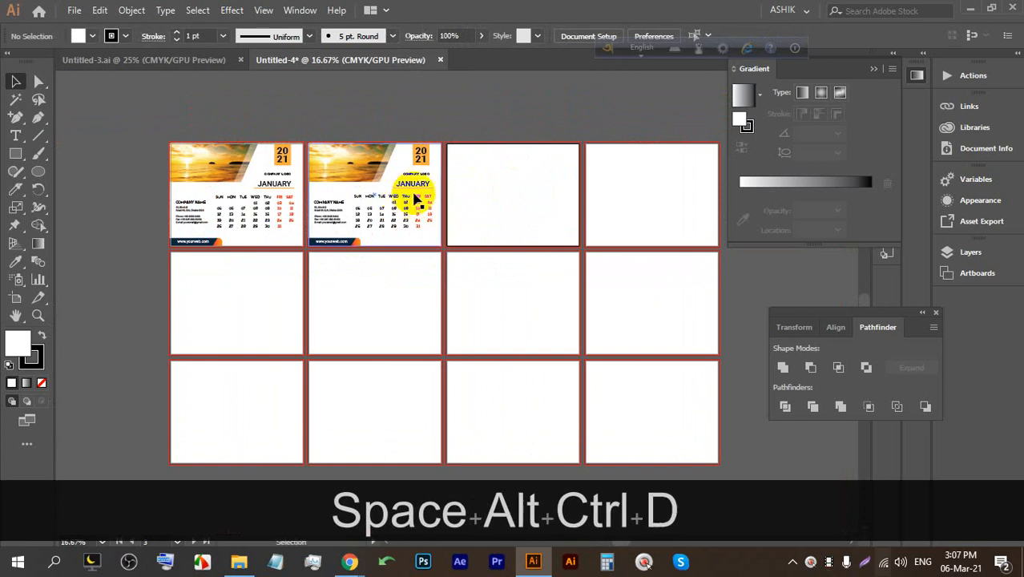
pyautogui.click(529, 214)
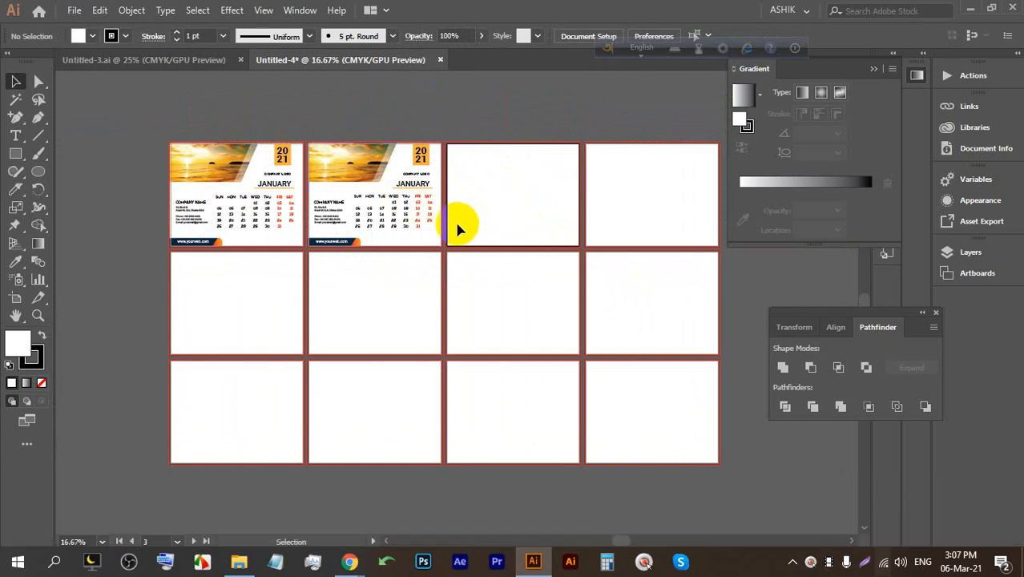
# Close Untitled-4 without saving and return to Untitled-3.ai.
pyautogui.click(440, 60)
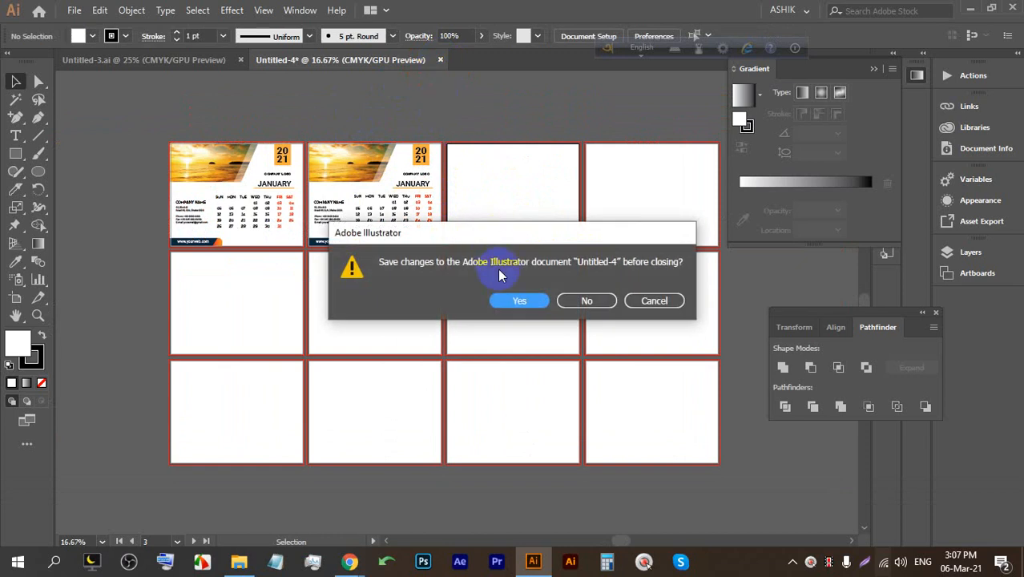
pyautogui.click(584, 301)
pyautogui.press('alt')
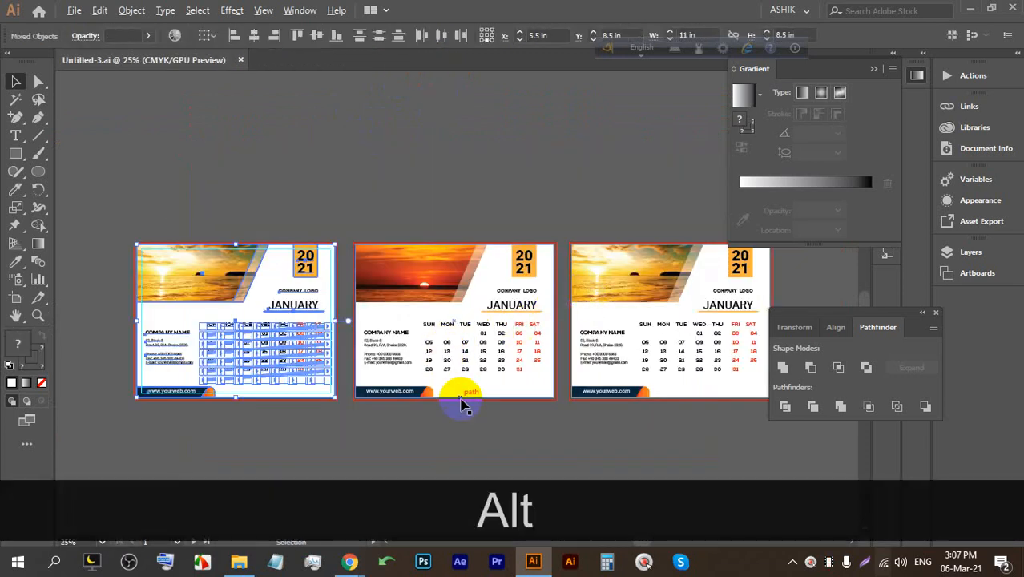
pyautogui.scroll(1, 463, 405)
# Deselect everything and bring the golden-beach calendar artboard into view.
pyautogui.click(491, 464)
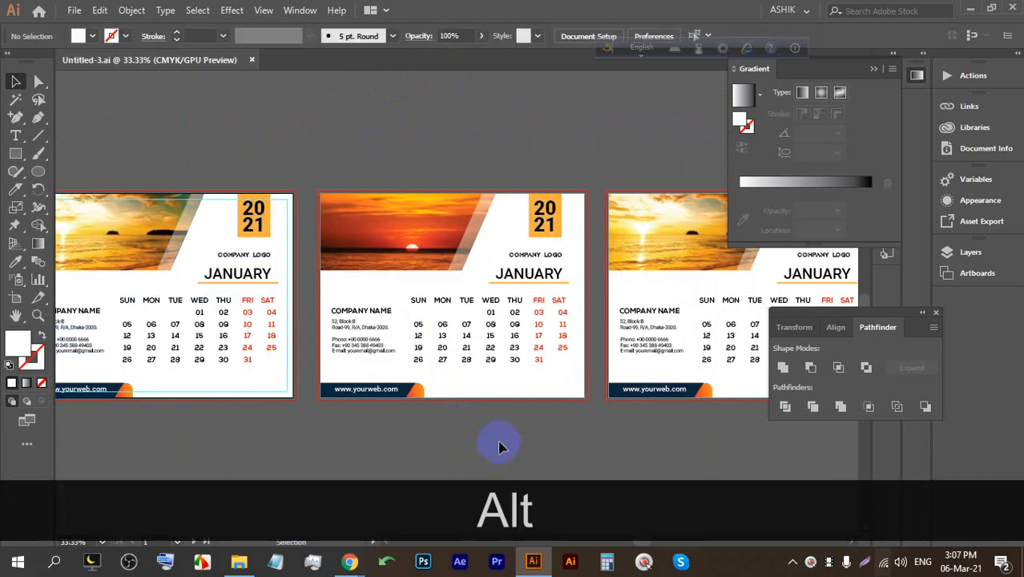
pyautogui.click(353, 559)
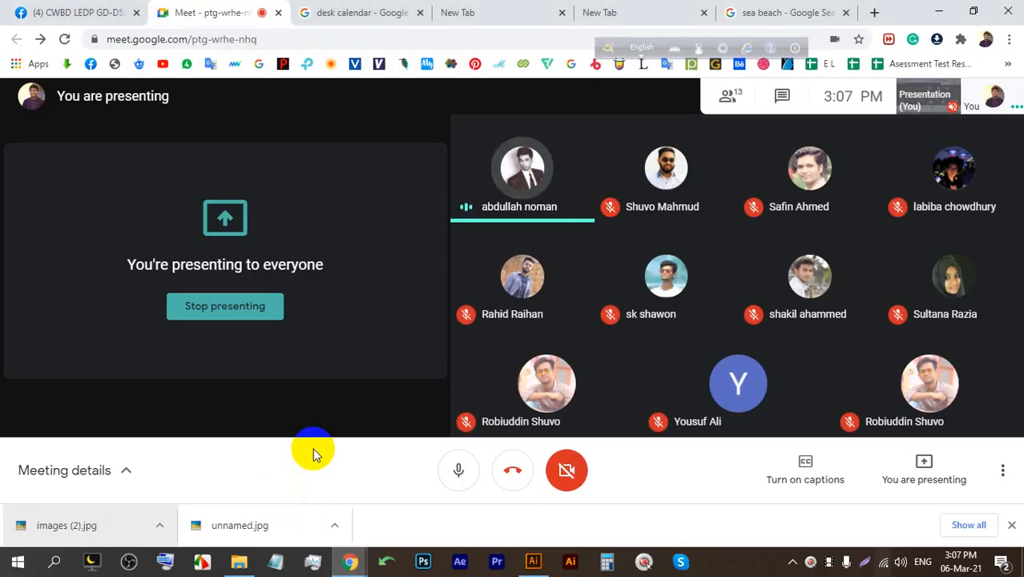
pyautogui.click(533, 561)
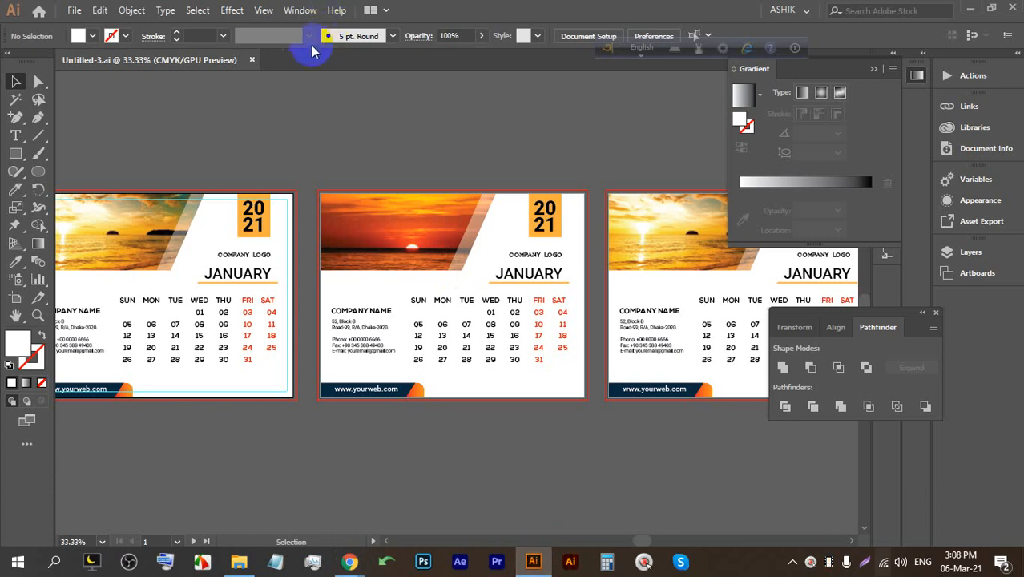
pyautogui.scroll(-2, 327, 206)
pyautogui.scroll(2, 445, 225)
pyautogui.moveTo(636, 242); pyautogui.dragTo(349, 227)
pyautogui.scroll(1, 320, 223)
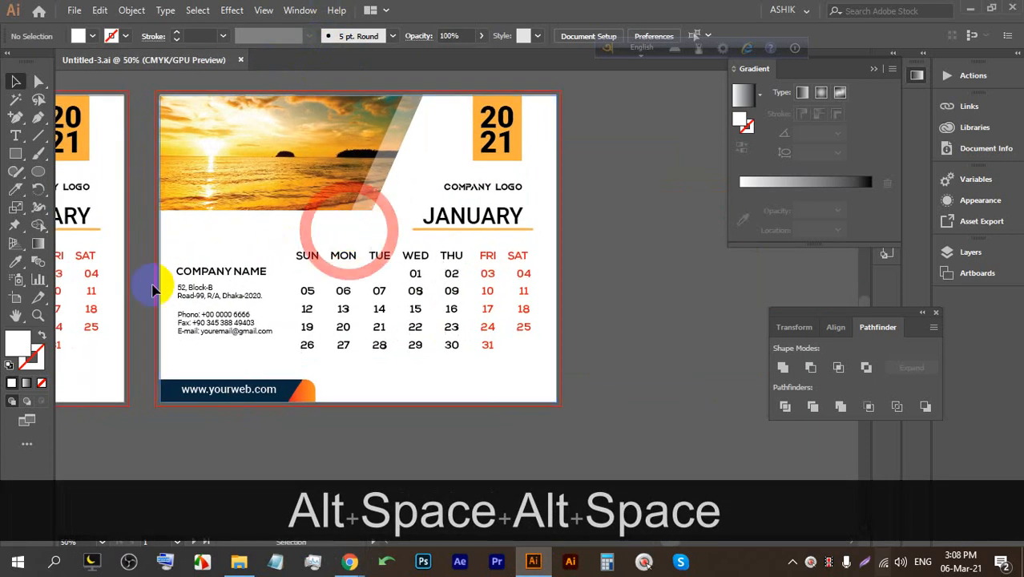
# Nudge Artboard 1 copy 3's width, narrowing it from 11 in to 10.7 in.
pyautogui.click(14, 298)
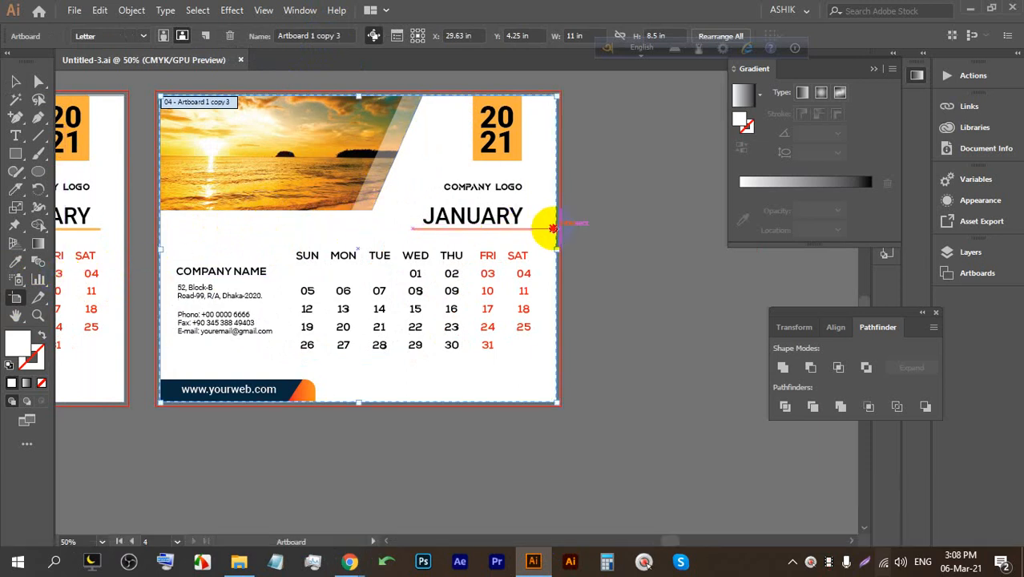
pyautogui.moveTo(551, 231)
pyautogui.mouseDown()
pyautogui.moveTo(658, 241)
pyautogui.moveTo(553, 239)
pyautogui.mouseUp()
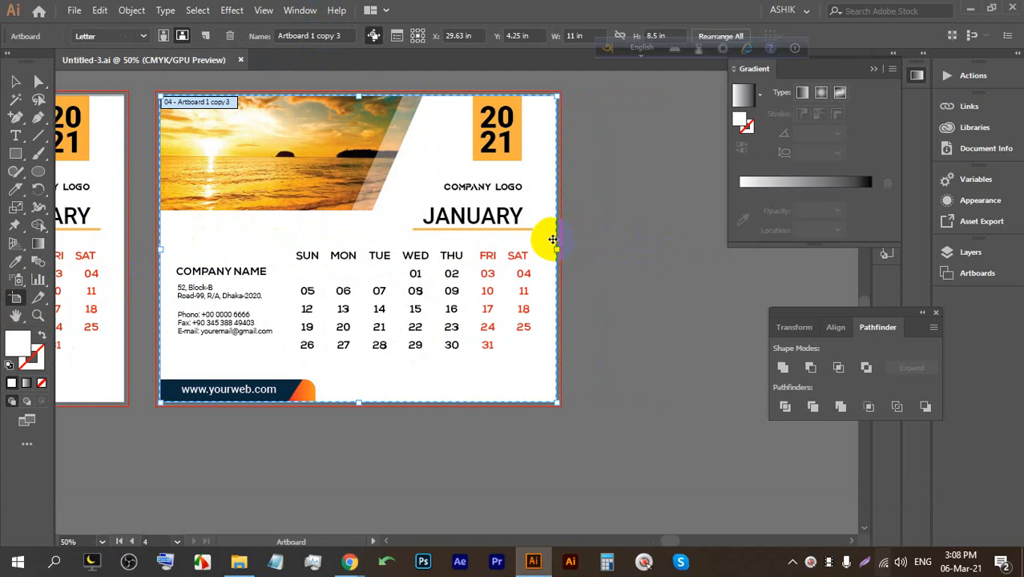
pyautogui.moveTo(608, 50); pyautogui.dragTo(610, 13)
pyautogui.click(577, 35)
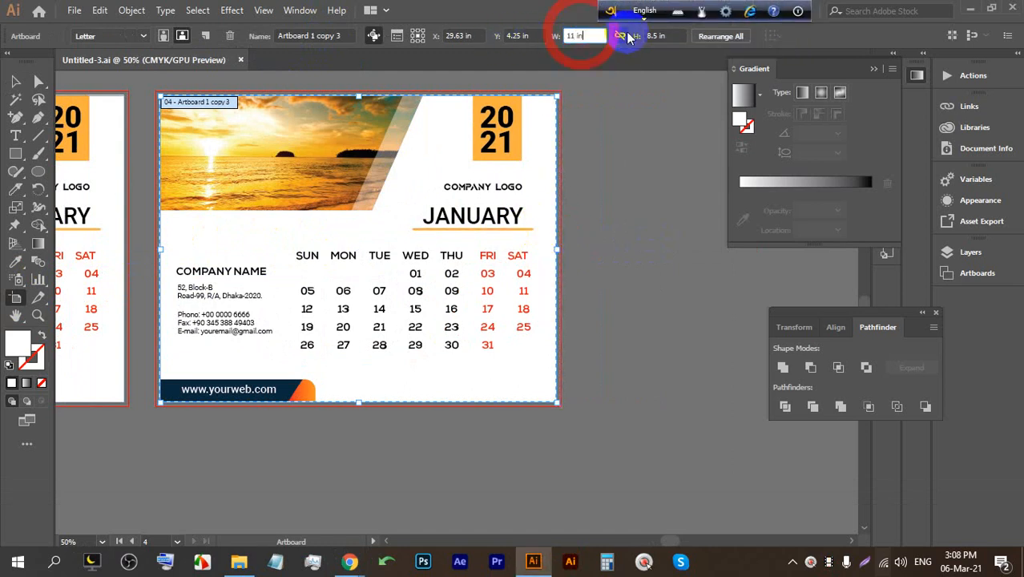
pyautogui.doubleClick(577, 35)
pyautogui.press('Up')
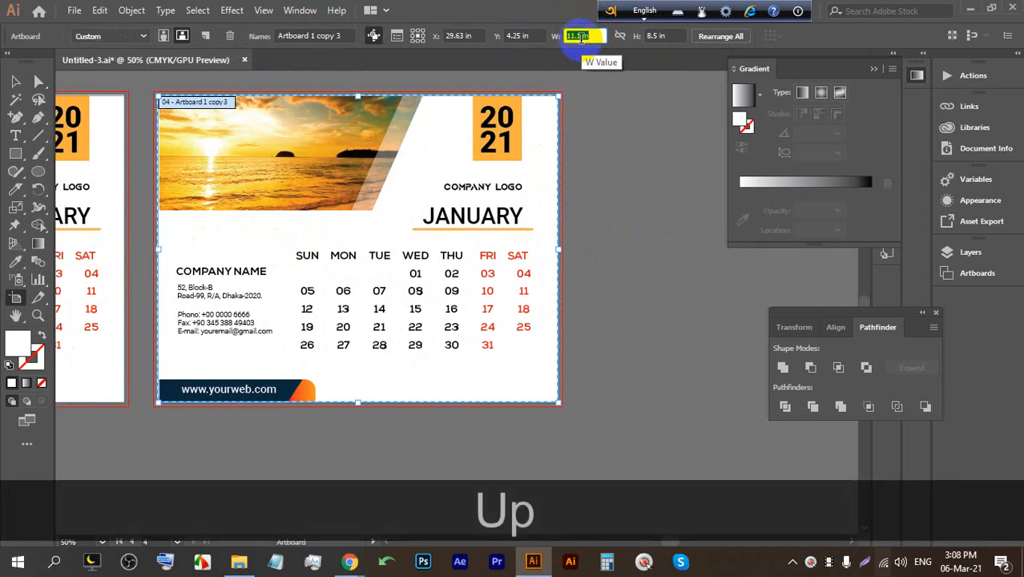
pyautogui.press('Down')
pyautogui.press('Down')
pyautogui.press('Down')
pyautogui.press('Down')
pyautogui.press('Down')
pyautogui.press('Down')
pyautogui.press('Down')
pyautogui.press('Down')
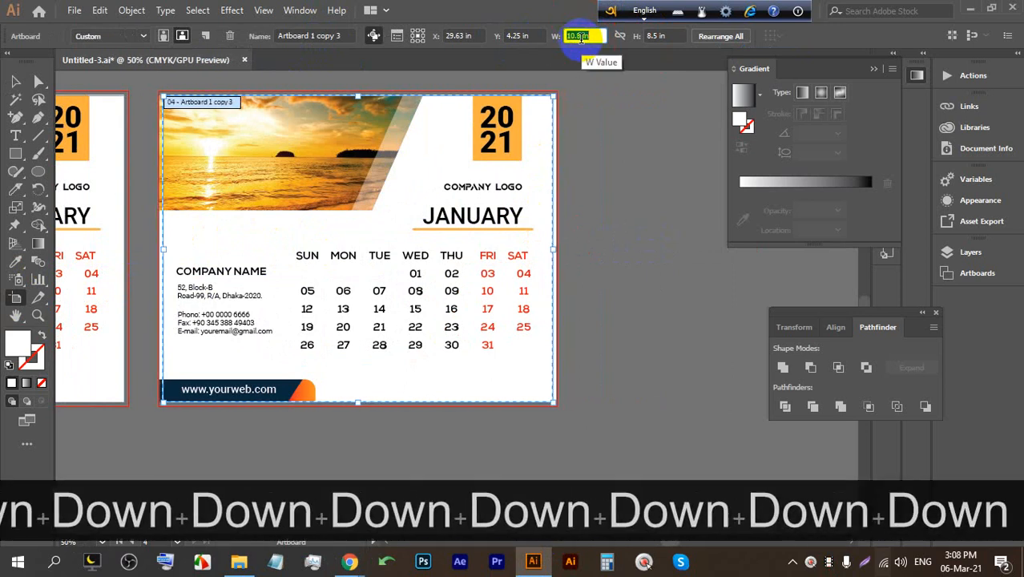
# Delete Artboard 1 copy 3 and marquee-delete all its leftover calendar artwork.
pyautogui.click(15, 81)
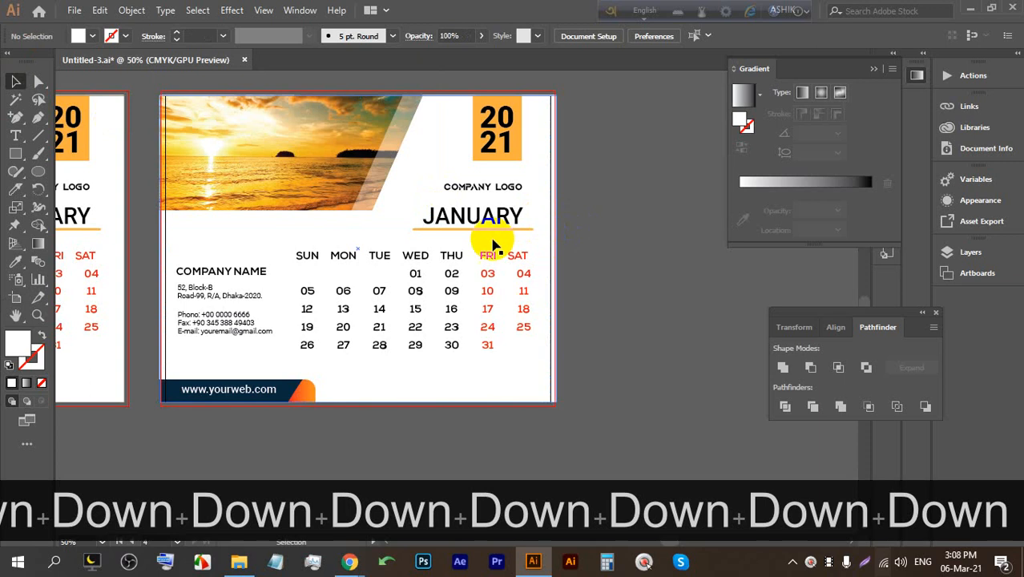
pyautogui.click(492, 240)
pyautogui.click(14, 296)
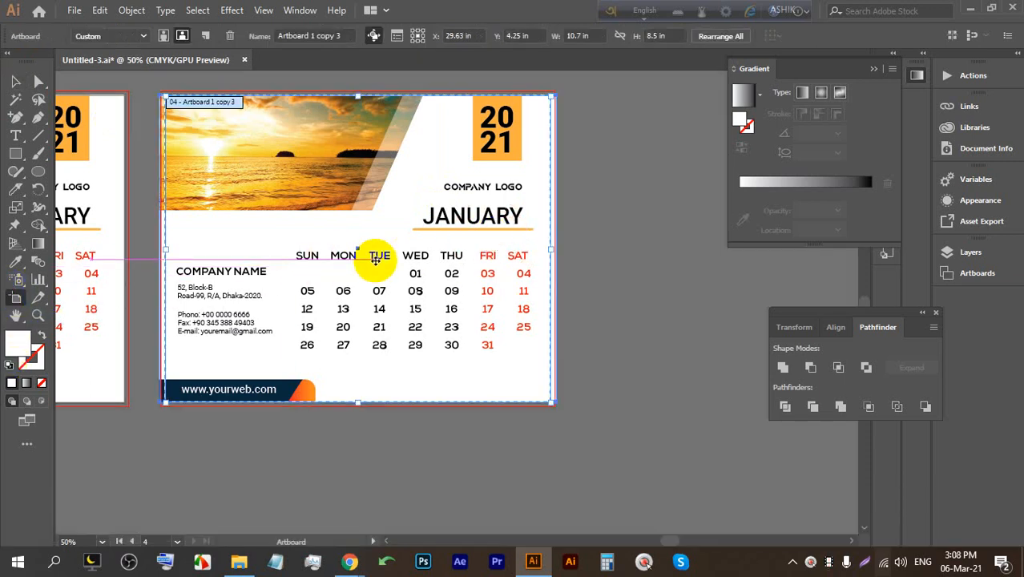
pyautogui.press('BackSpace')
pyautogui.click(15, 81)
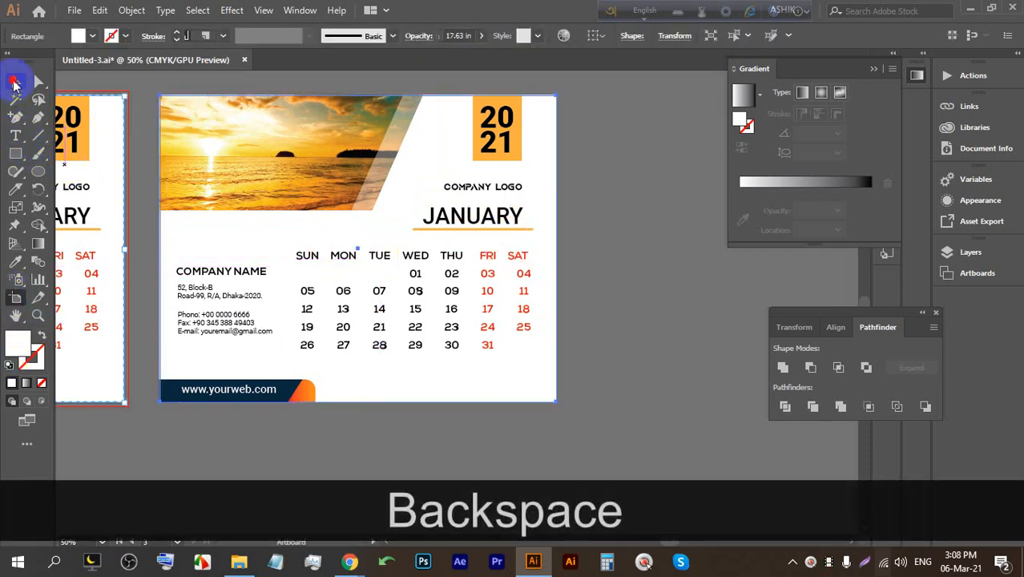
pyautogui.moveTo(601, 419); pyautogui.dragTo(210, 119)
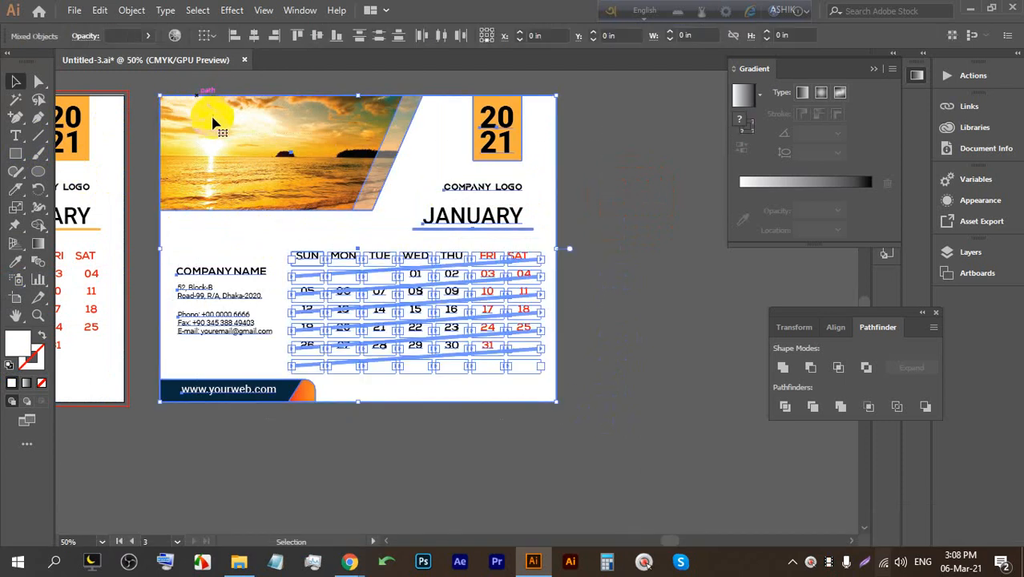
pyautogui.press('BackSpace')
pyautogui.moveTo(344, 560)
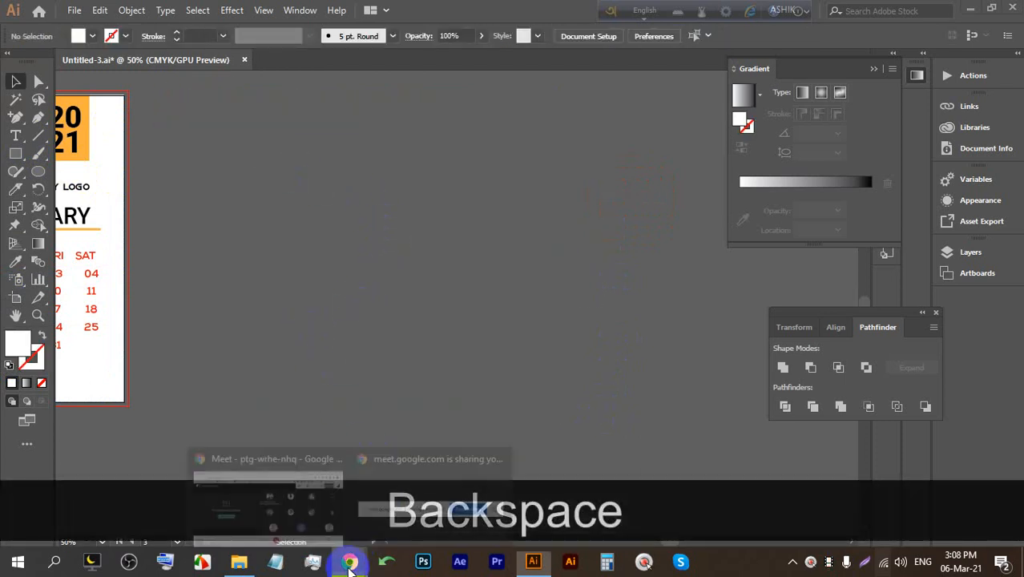
pyautogui.click(294, 486)
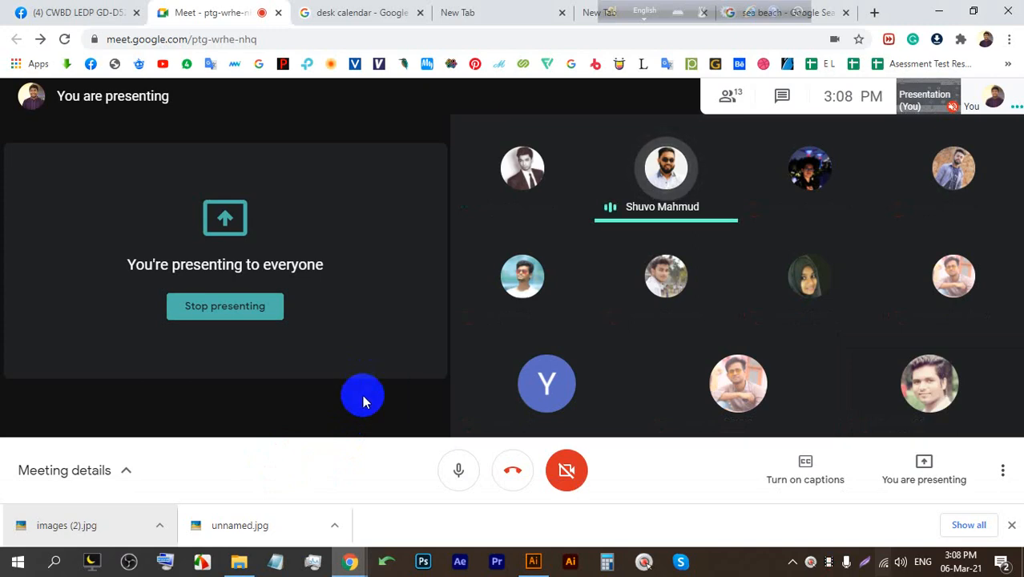
pyautogui.click(529, 561)
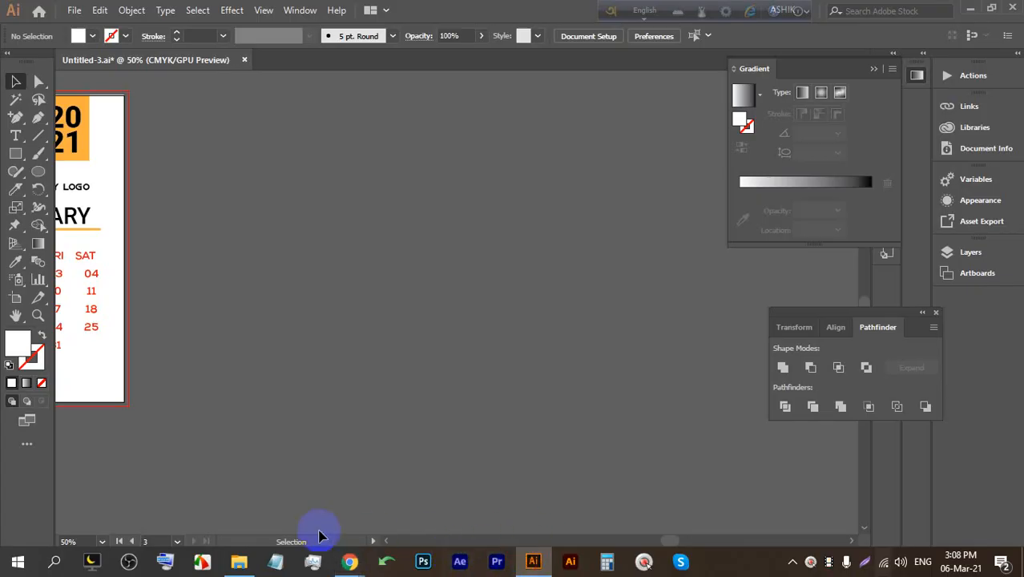
pyautogui.moveTo(674, 542); pyautogui.dragTo(630, 532)
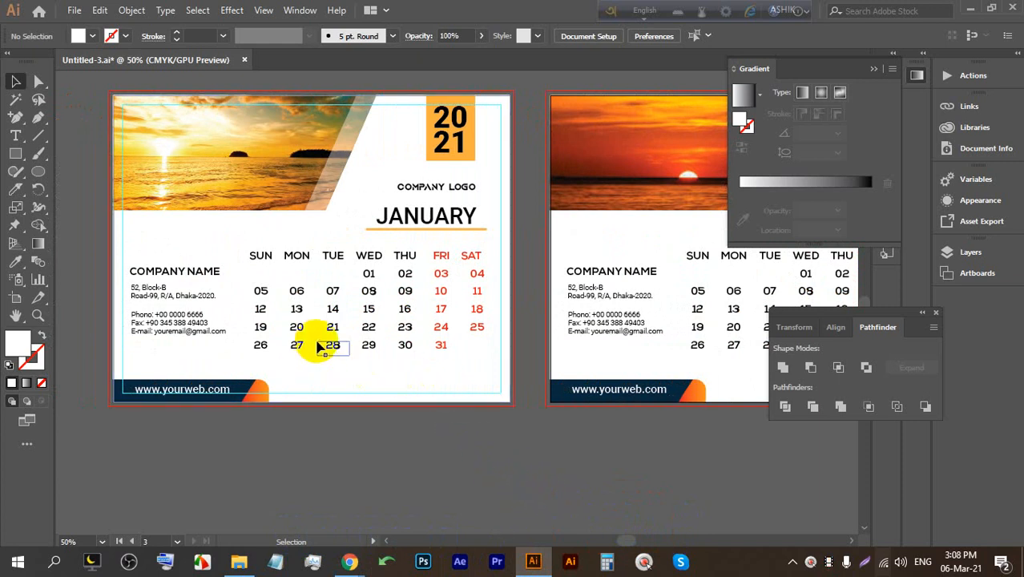
pyautogui.press('c')
pyautogui.moveTo(533, 332); pyautogui.dragTo(245, 321)
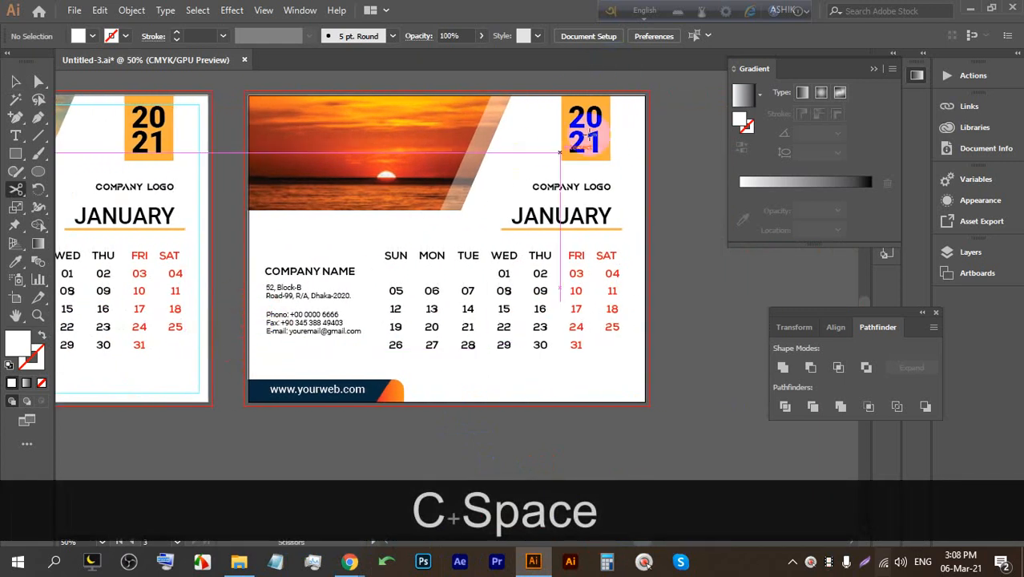
pyautogui.click(14, 84)
pyautogui.click(484, 451)
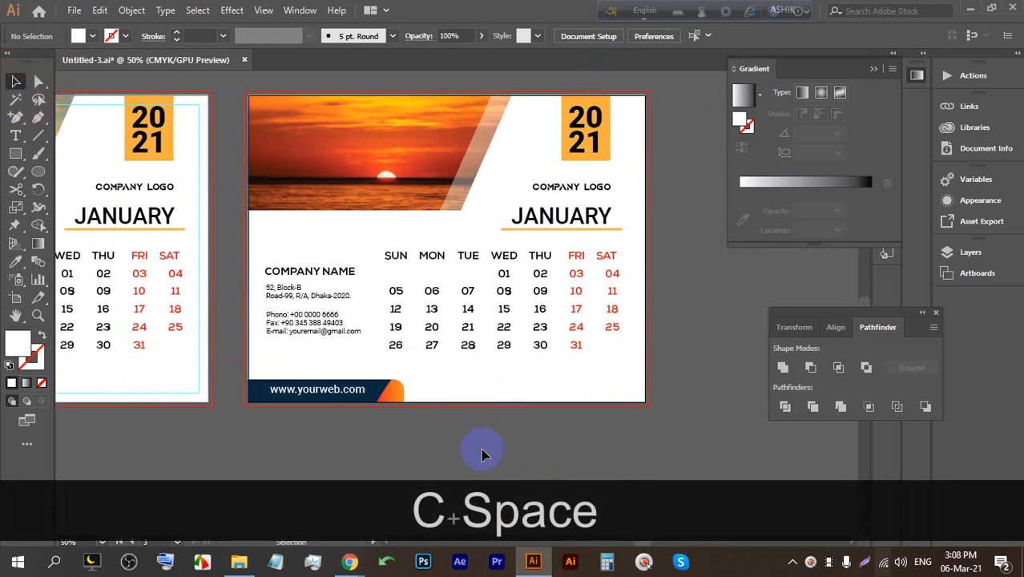
pyautogui.moveTo(468, 442); pyautogui.dragTo(567, 416)
pyautogui.keyDown('alt'); pyautogui.click(546, 410); pyautogui.keyUp('alt')
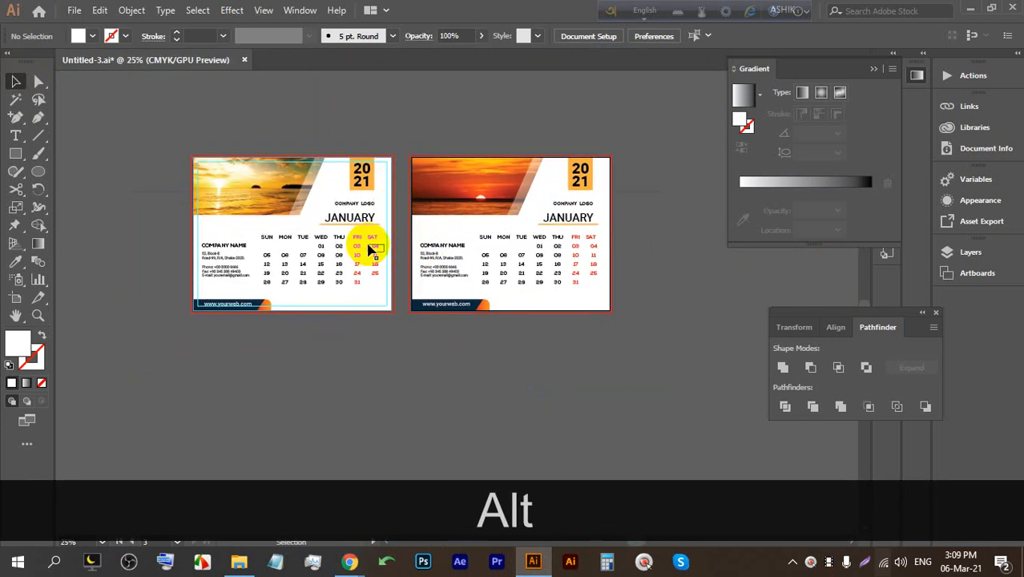
pyautogui.scroll(-1, 412, 271)
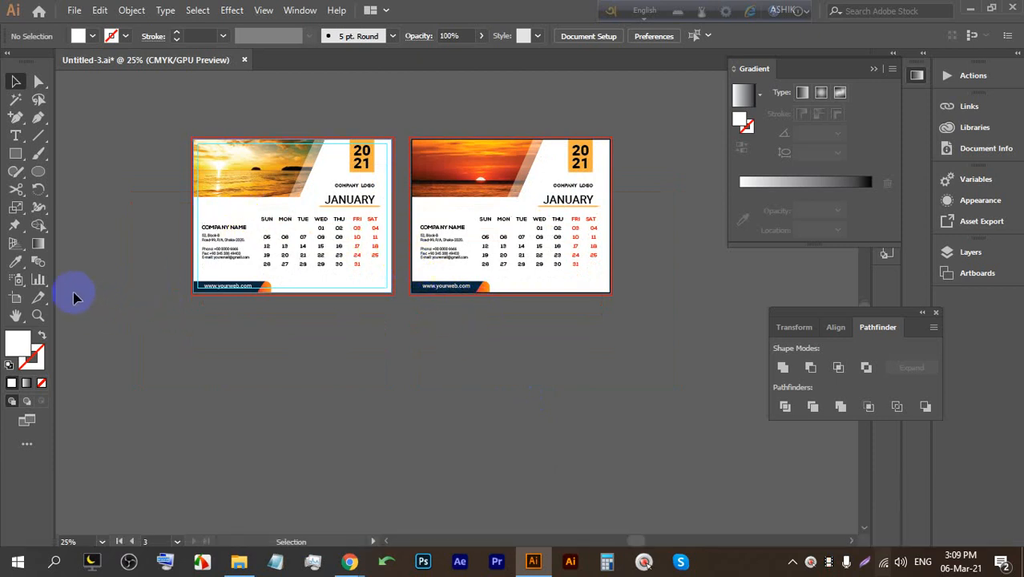
pyautogui.click(18, 297)
pyautogui.click(15, 81)
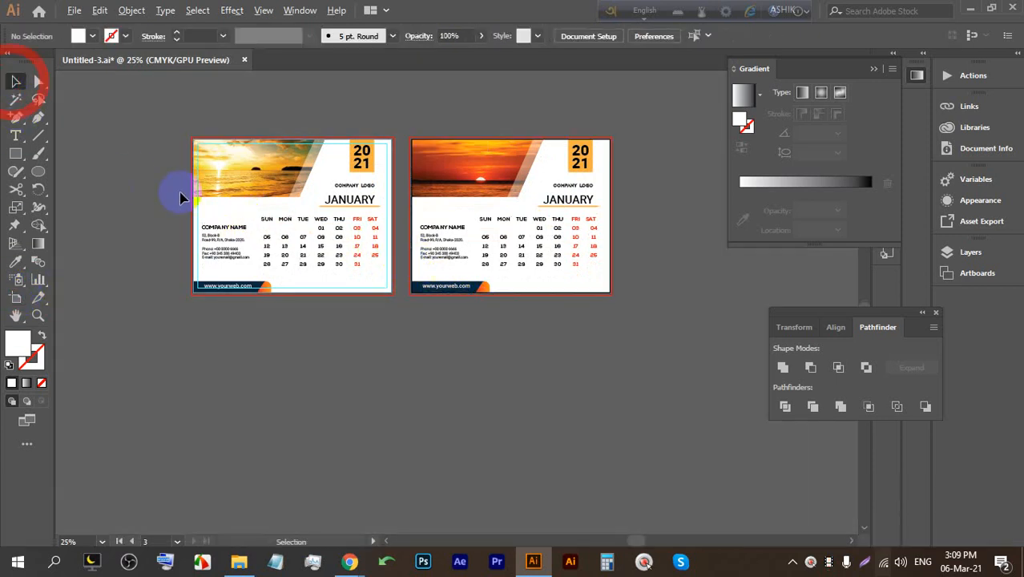
# Select both calendars, copy them into a row below, and repeat twice with Ctrl+D.
pyautogui.scroll(-1, 415, 329)
pyautogui.moveTo(416, 329); pyautogui.dragTo(223, 141)
pyautogui.scroll(-2, 223, 142)
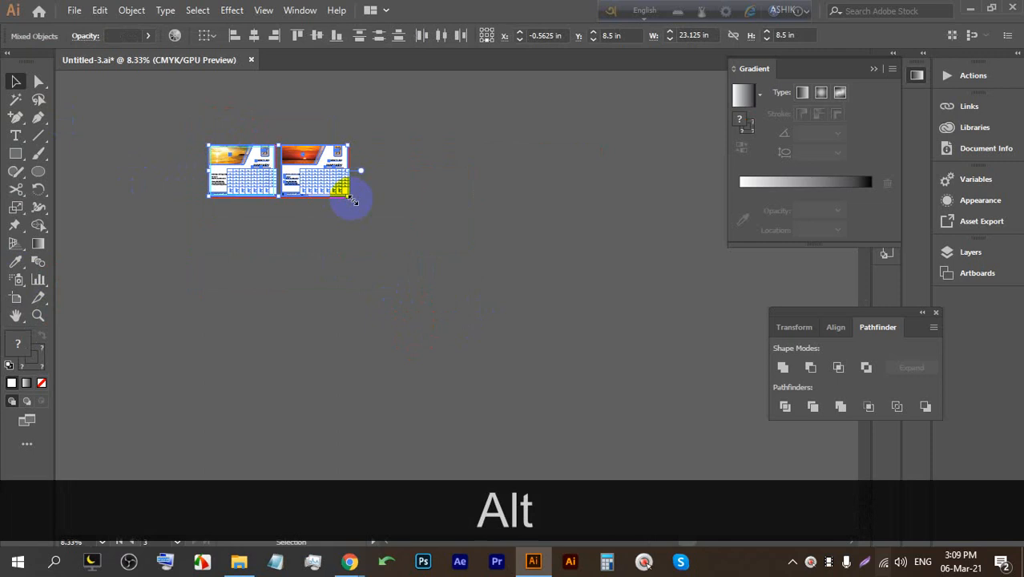
pyautogui.moveTo(305, 172); pyautogui.dragTo(305, 221)
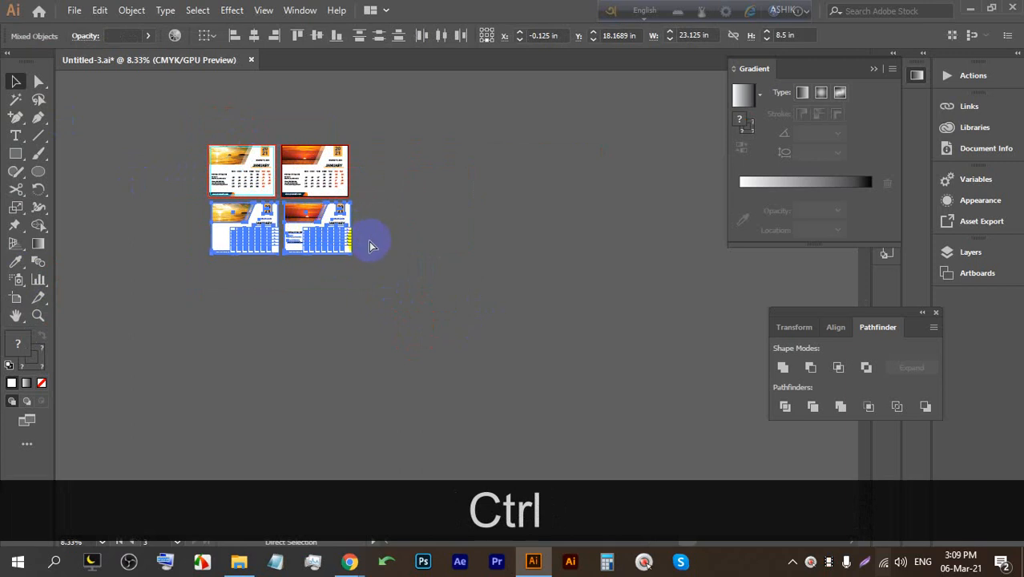
pyautogui.hotkey('ctrl', 'd')
pyautogui.hotkey('ctrl', 'd')
pyautogui.hotkey('ctrl', 'd')
pyautogui.hotkey('ctrl', 'd')
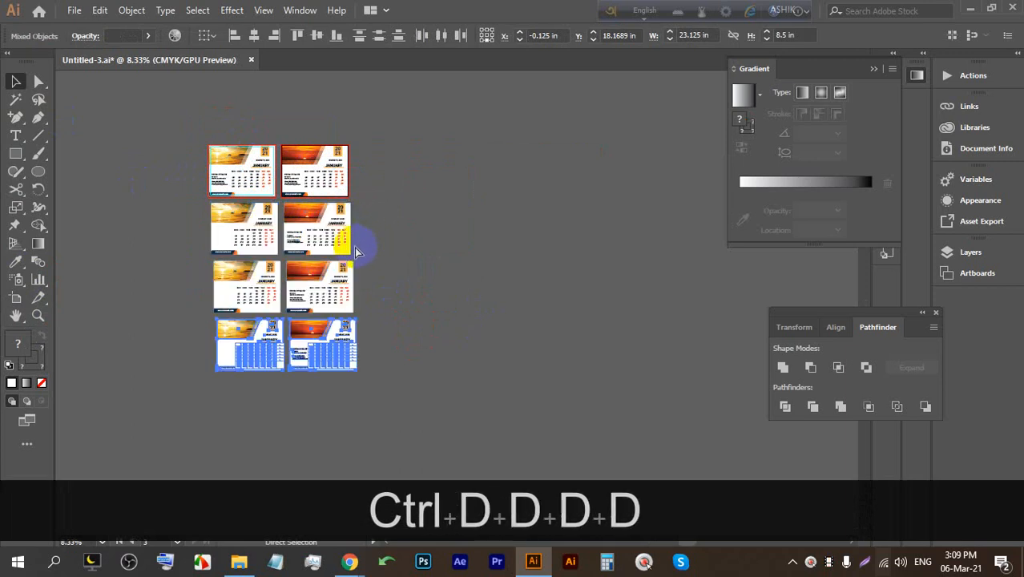
pyautogui.hotkey('ctrl', 'd')
pyautogui.hotkey('ctrl', 'd')
pyautogui.hotkey('ctrl', 'd')
# Deselect the copies, review the duplicated rows, and bring up the Edit menu.
pyautogui.scroll(-1, 378, 261)
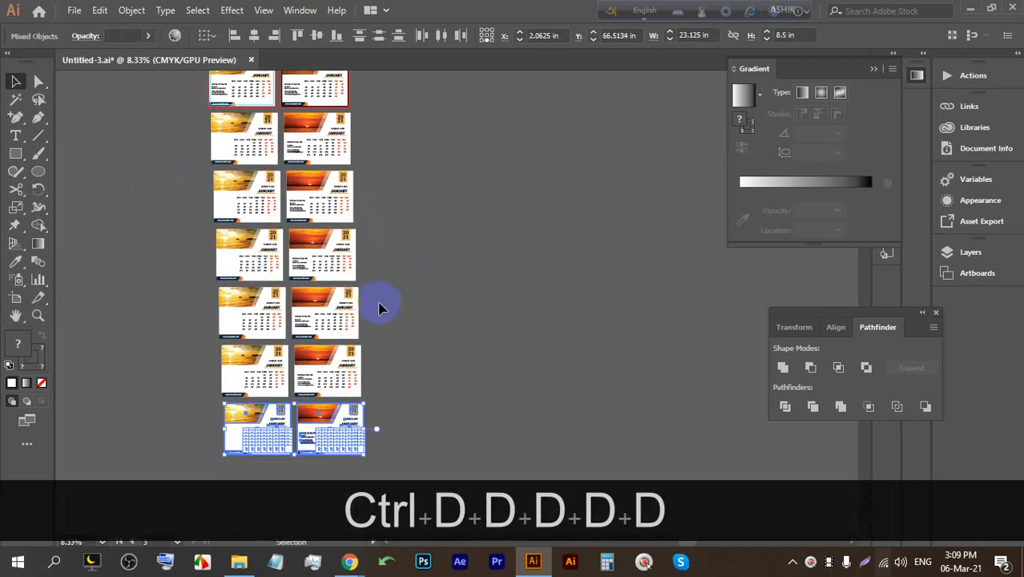
pyautogui.scroll(1, 380, 308)
pyautogui.click(437, 309)
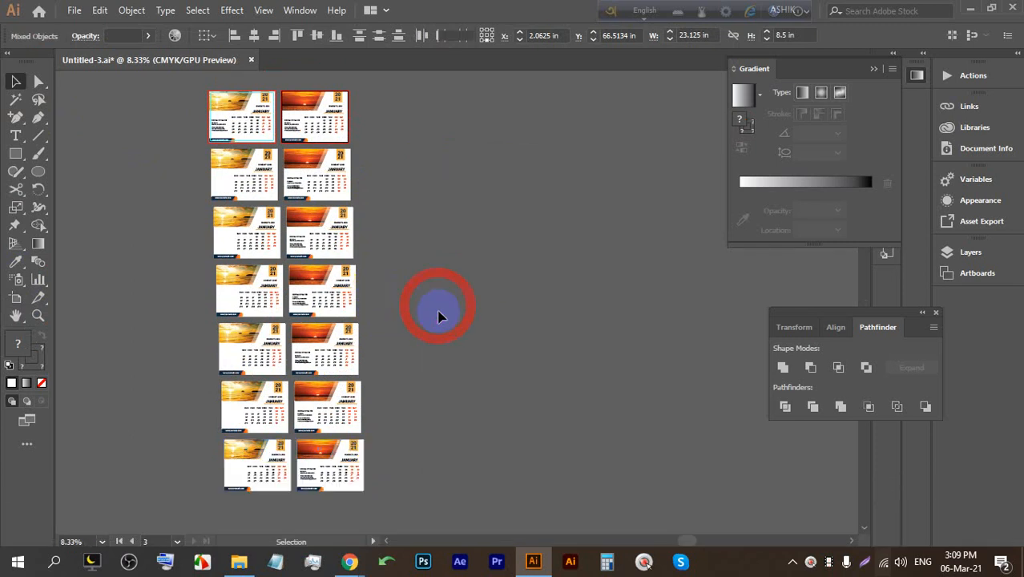
pyautogui.keyDown('alt'); pyautogui.scroll(2, 246, 90); pyautogui.keyUp('alt')
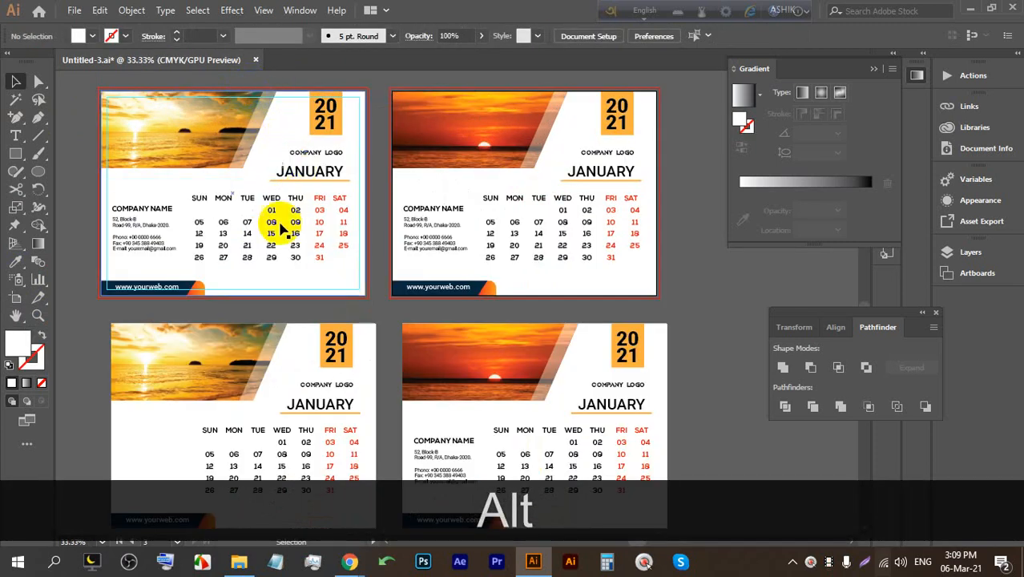
pyautogui.keyDown('alt'); pyautogui.scroll(-2, 354, 172); pyautogui.keyUp('alt')
pyautogui.keyDown('alt'); pyautogui.scroll(1, 481, 226); pyautogui.keyUp('alt')
pyautogui.keyDown('alt'); pyautogui.scroll(-2, 480, 227); pyautogui.keyUp('alt')
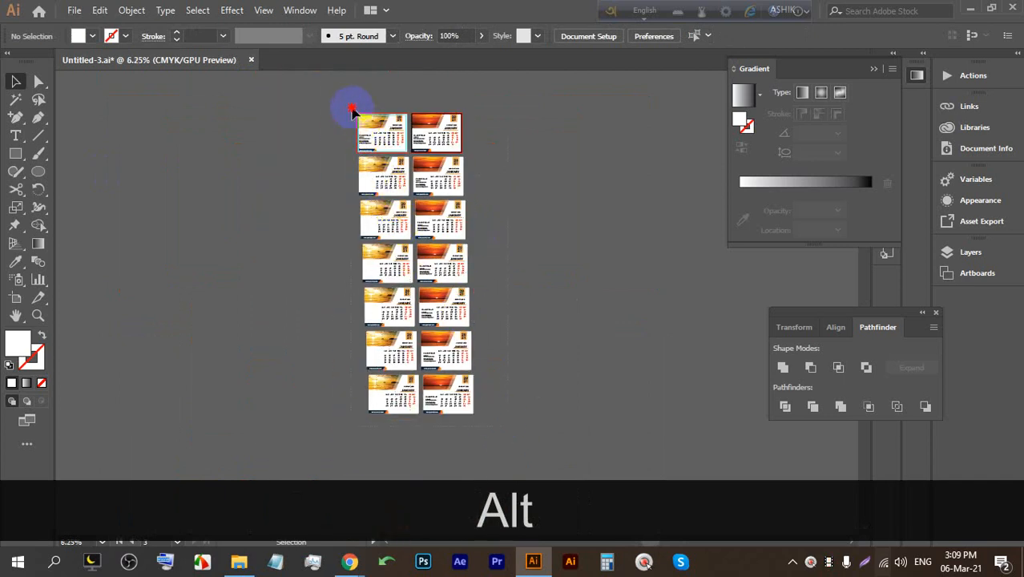
pyautogui.keyDown('alt'); pyautogui.scroll(1, 444, 136); pyautogui.keyUp('alt')
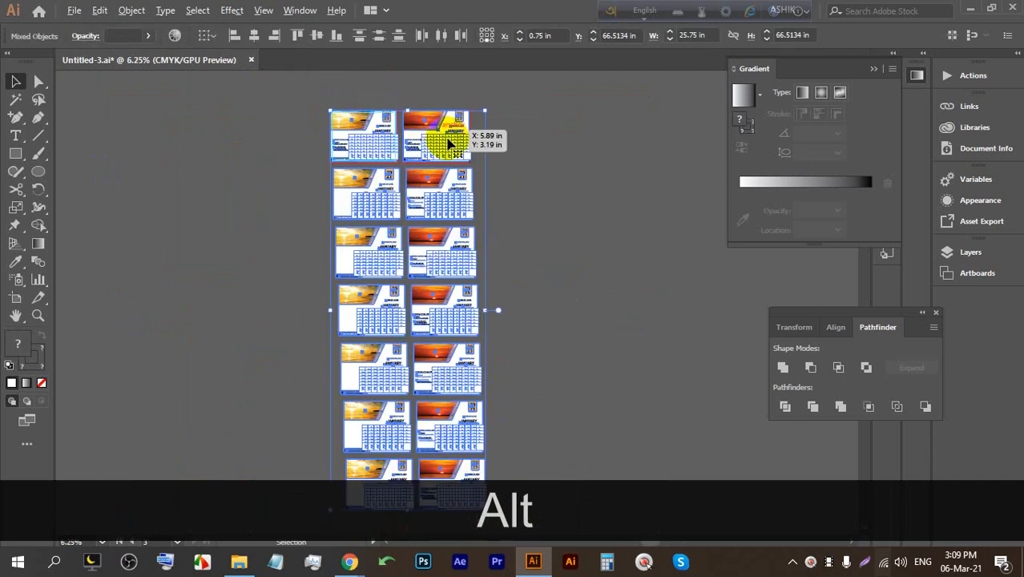
pyautogui.keyDown('alt'); pyautogui.scroll(2, 444, 141); pyautogui.keyUp('alt')
pyautogui.click(131, 9)
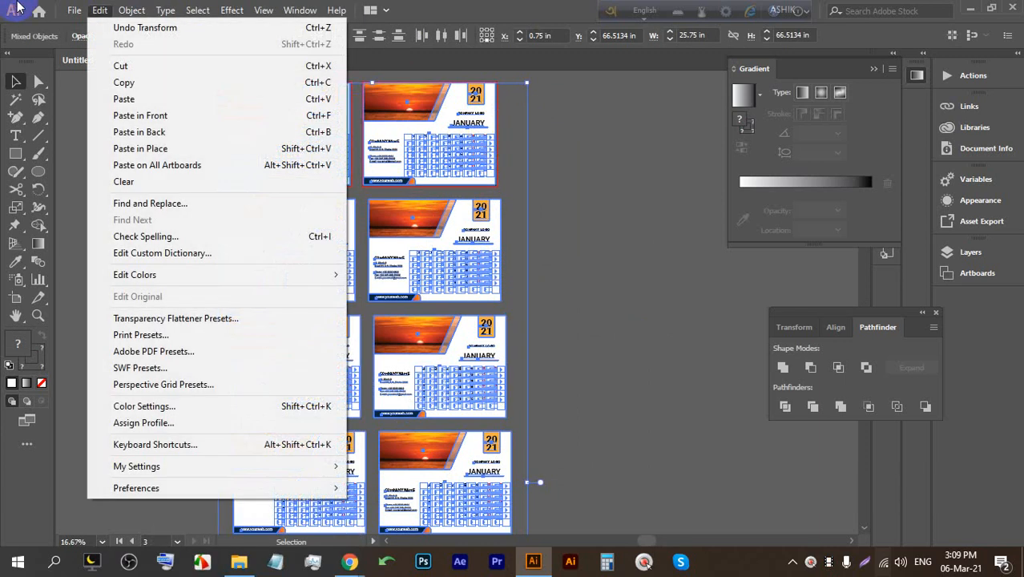
# Open Find and Replace and search for the capitalised text JANUARY.
pyautogui.moveTo(103, 10)
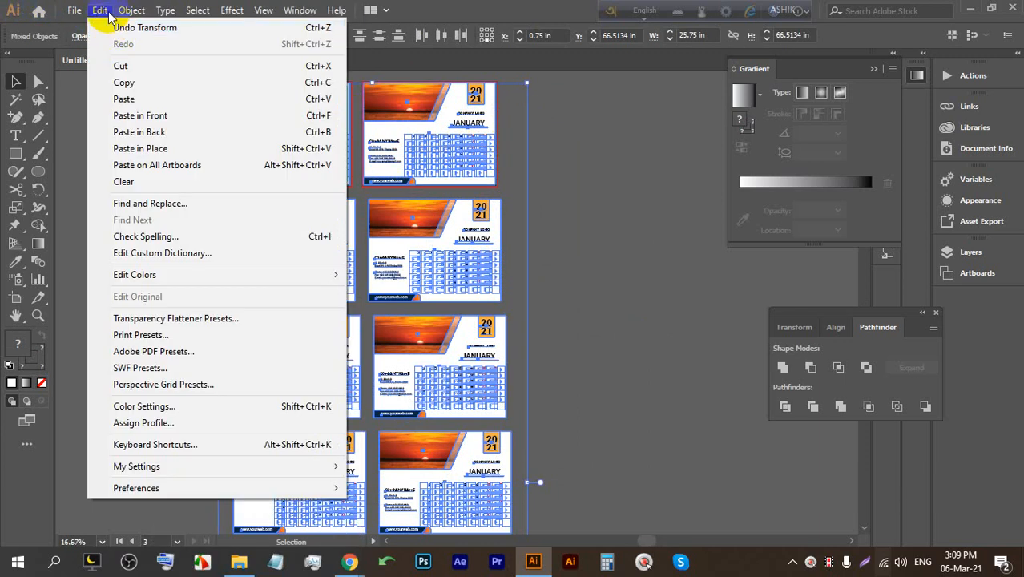
pyautogui.click(158, 210)
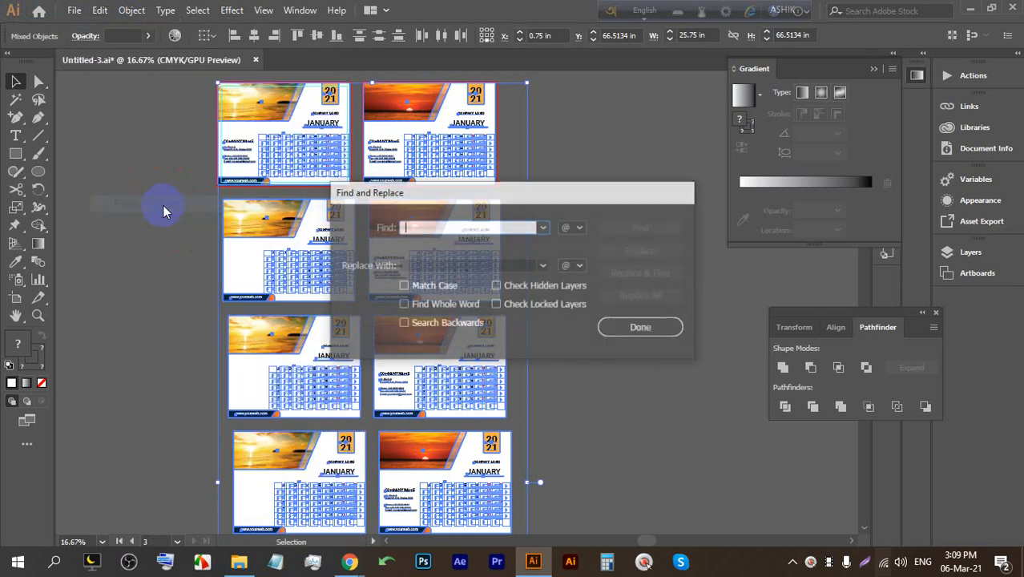
pyautogui.moveTo(526, 196); pyautogui.dragTo(740, 200)
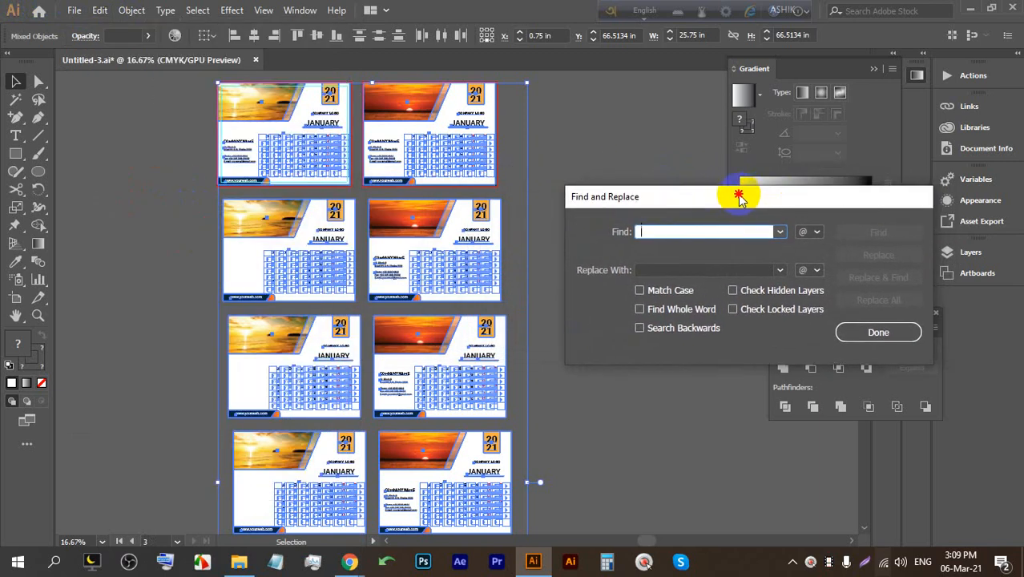
pyautogui.click(674, 232)
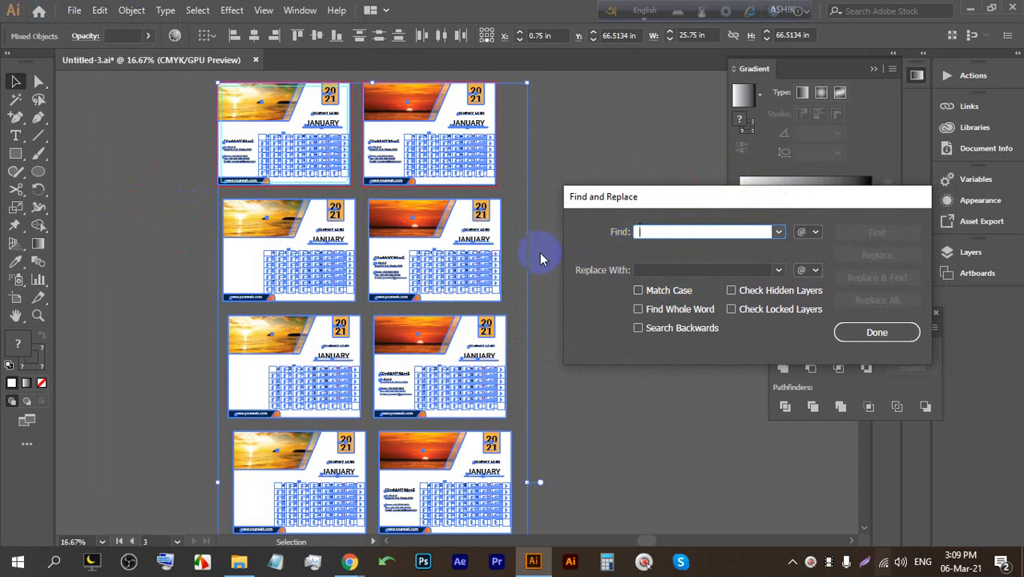
pyautogui.write('JA')
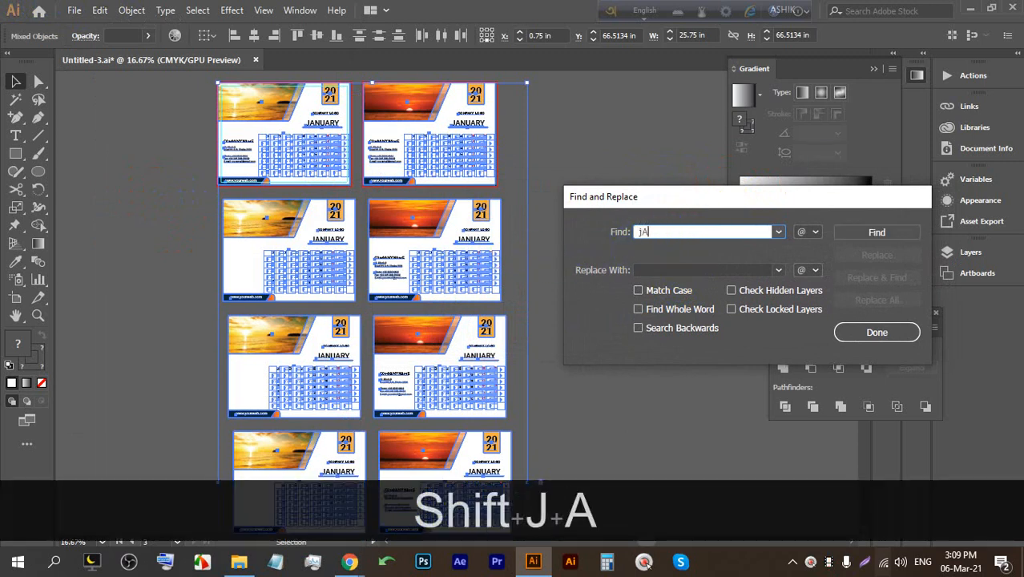
pyautogui.write('NUA')
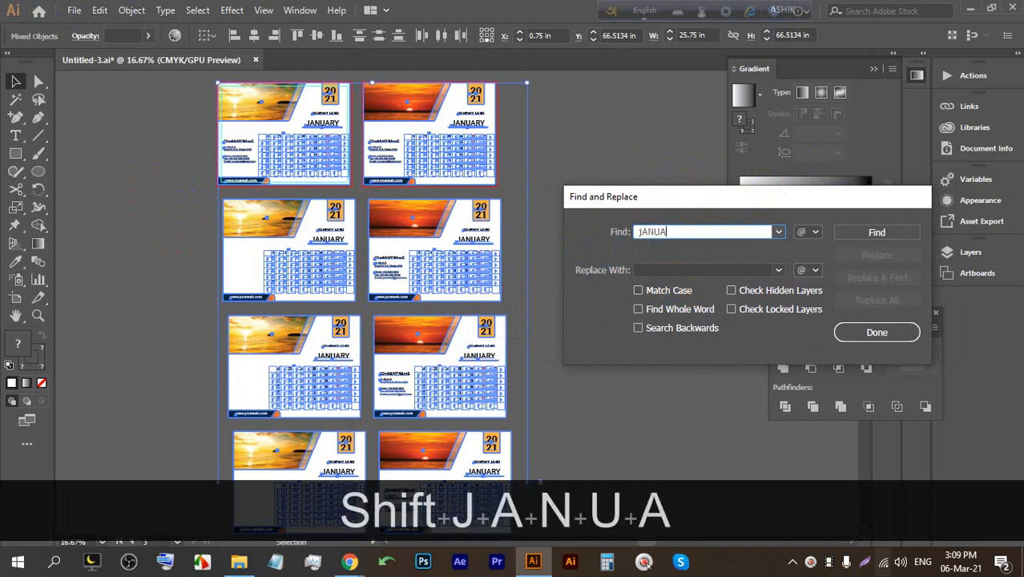
pyautogui.press('BackSpace')
pyautogui.press('BackSpace')
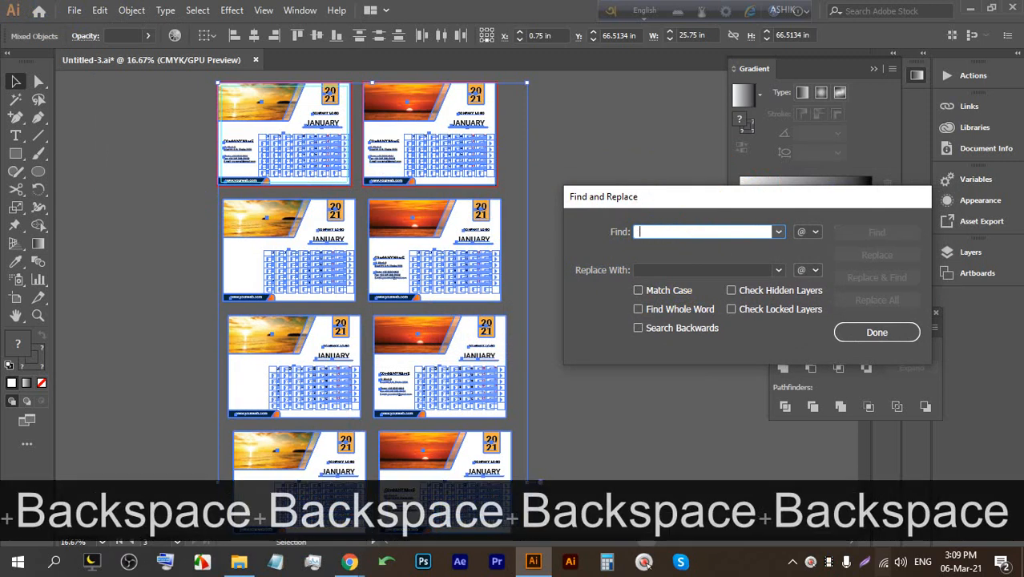
pyautogui.press('capslock')
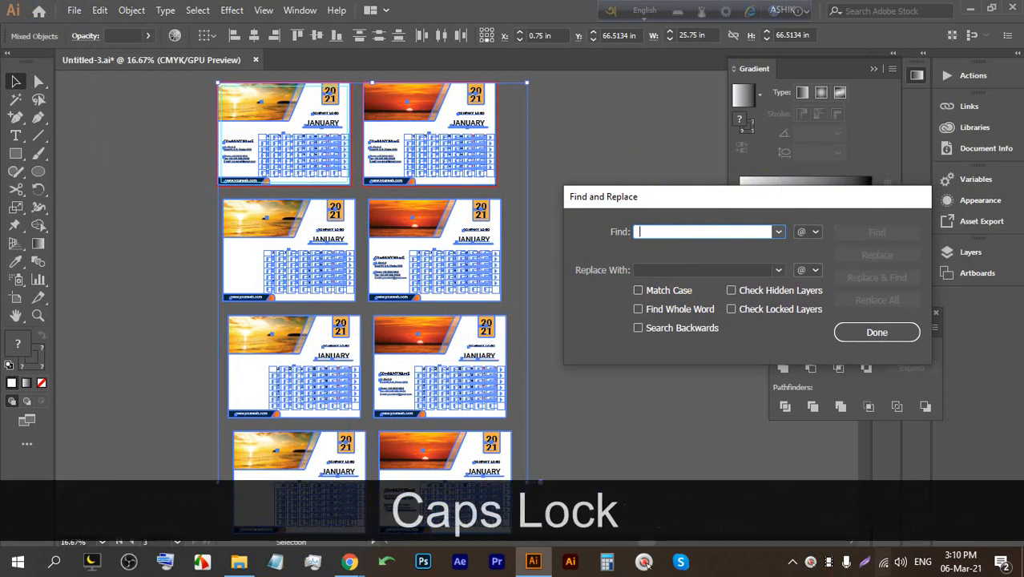
pyautogui.write('JANUARY')
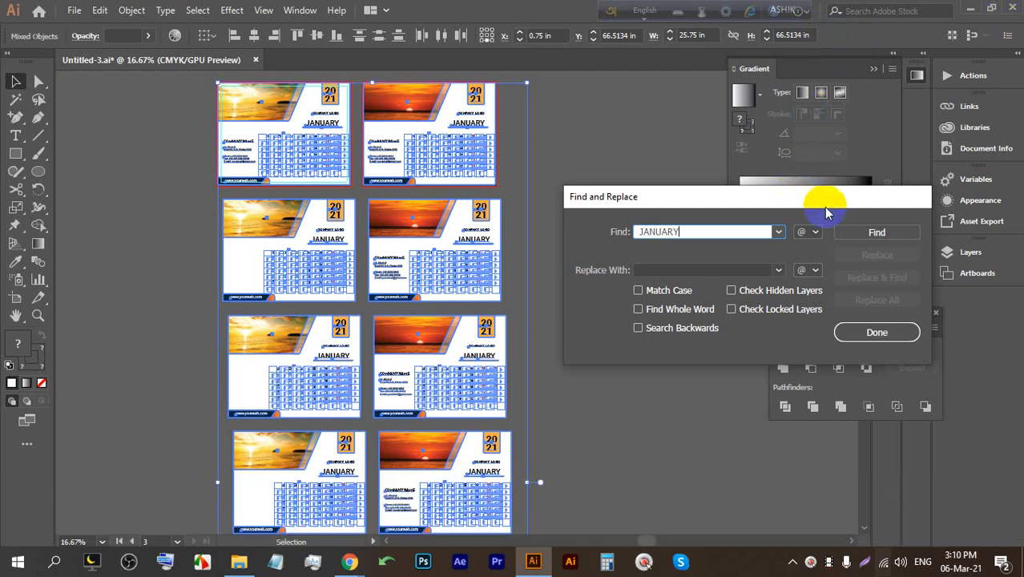
pyautogui.click(848, 232)
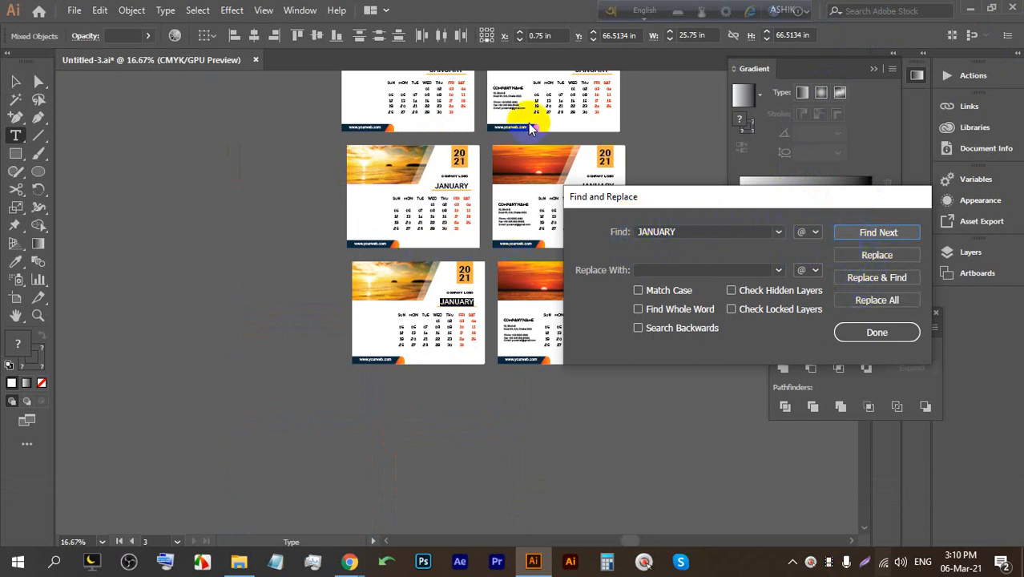
# Enter a person's name as the replacement and replace all 28 JANUARY headings.
pyautogui.click(685, 271)
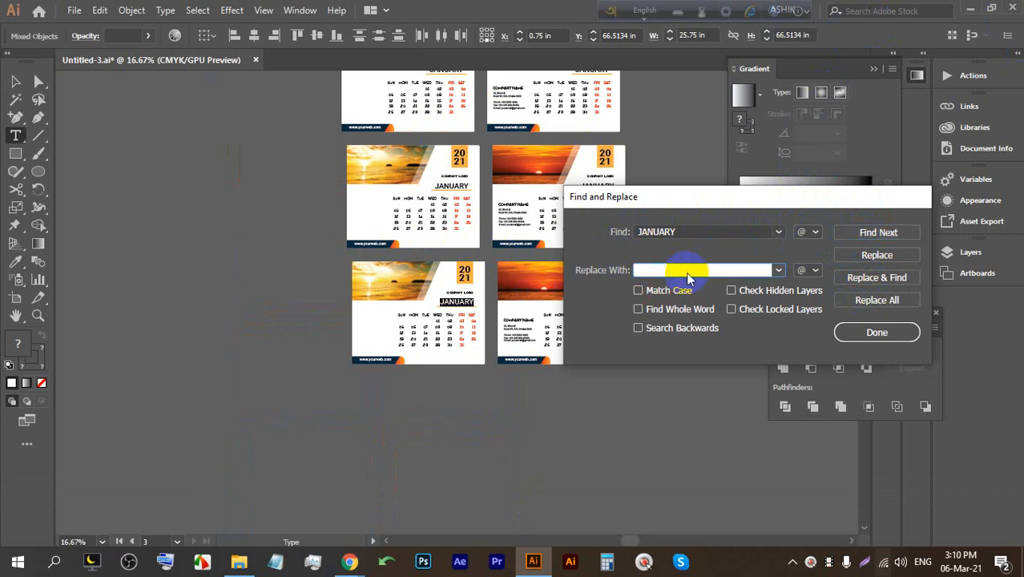
pyautogui.write('SHU')
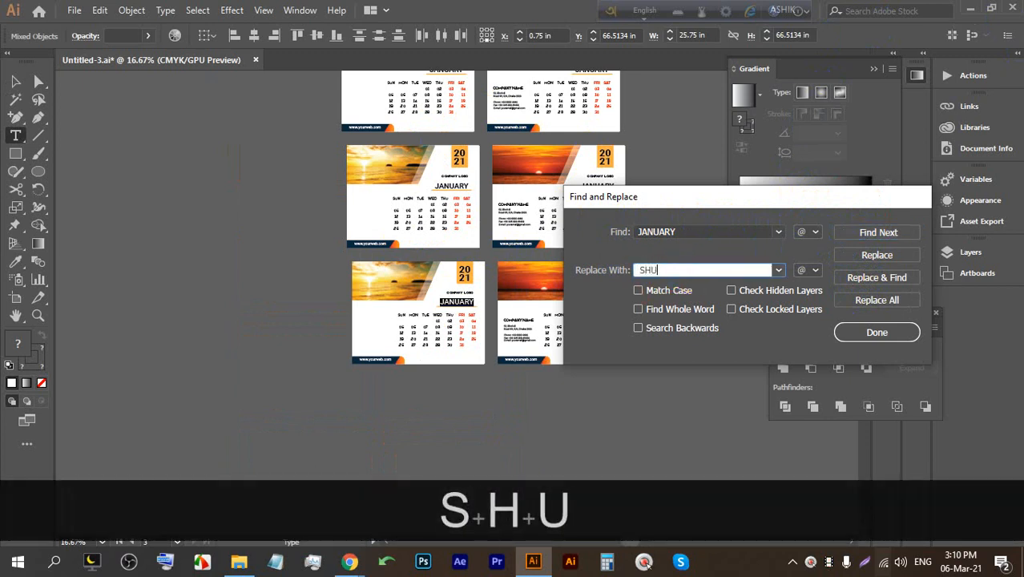
pyautogui.write('OV')
pyautogui.press('BackSpace')
pyautogui.press('BackSpace')
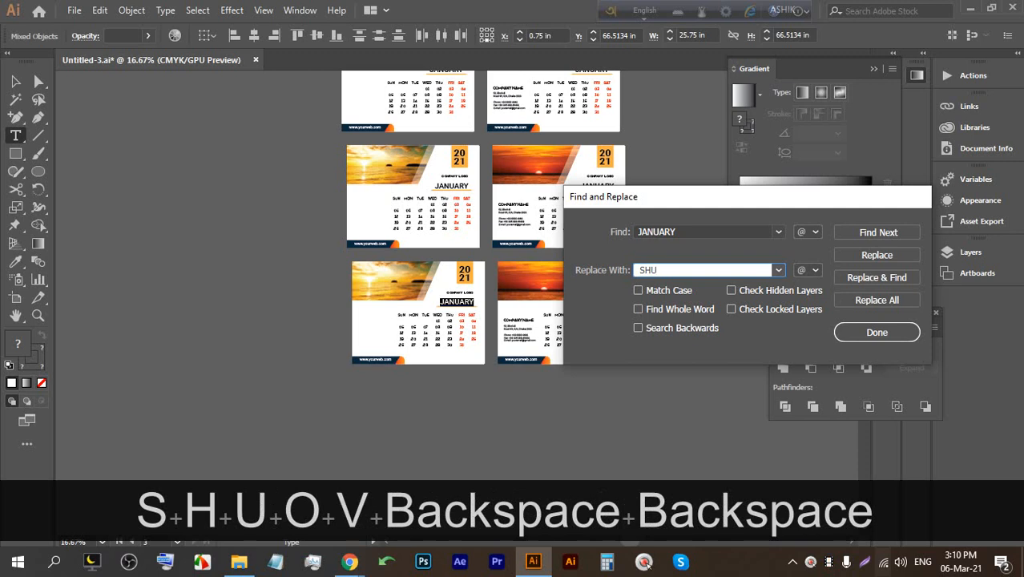
pyautogui.write('VO')
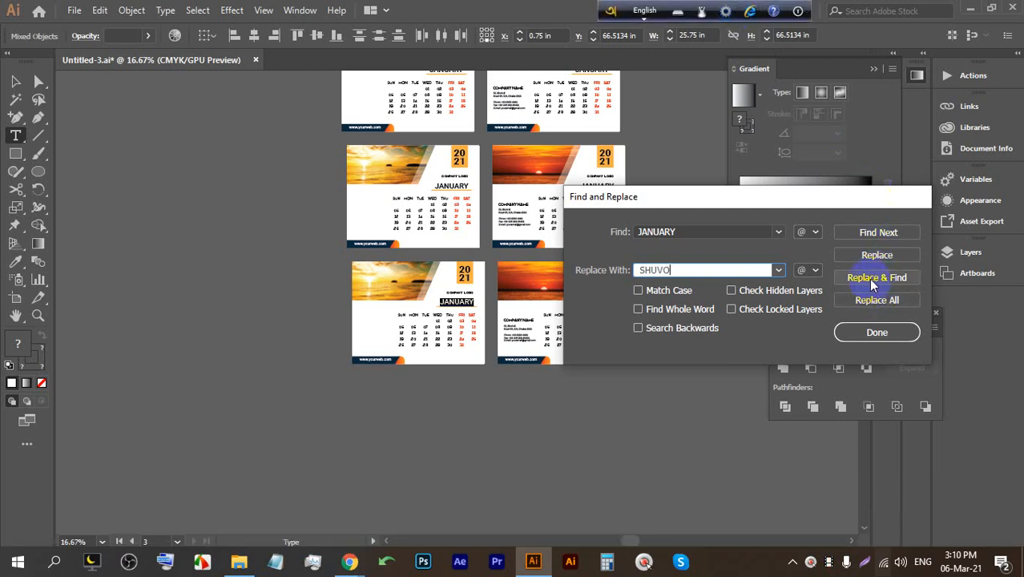
pyautogui.click(874, 302)
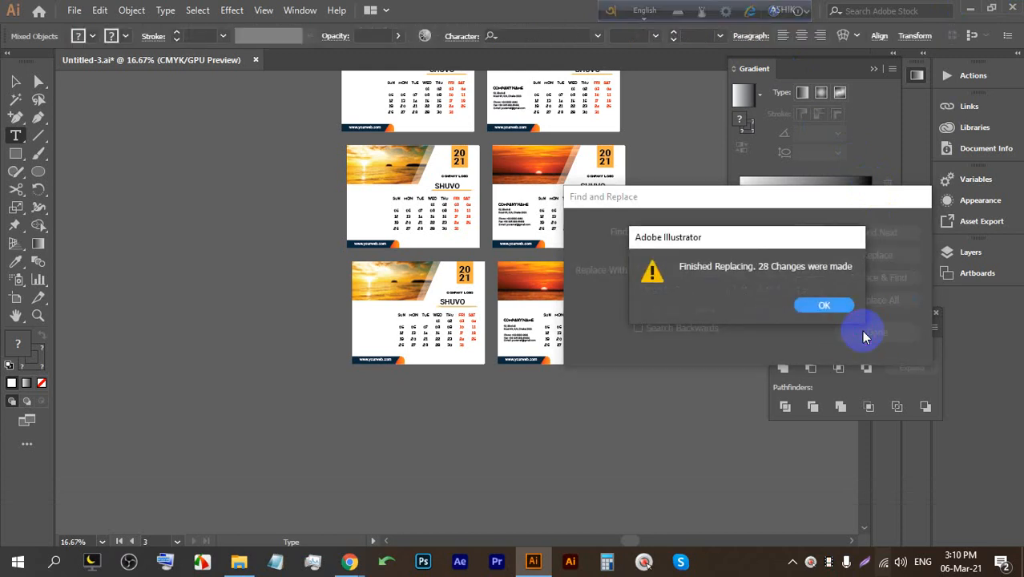
# Close the replacement summary and Find and Replace, then zoom in to inspect the renamed headings.
pyautogui.click(823, 306)
pyautogui.click(876, 332)
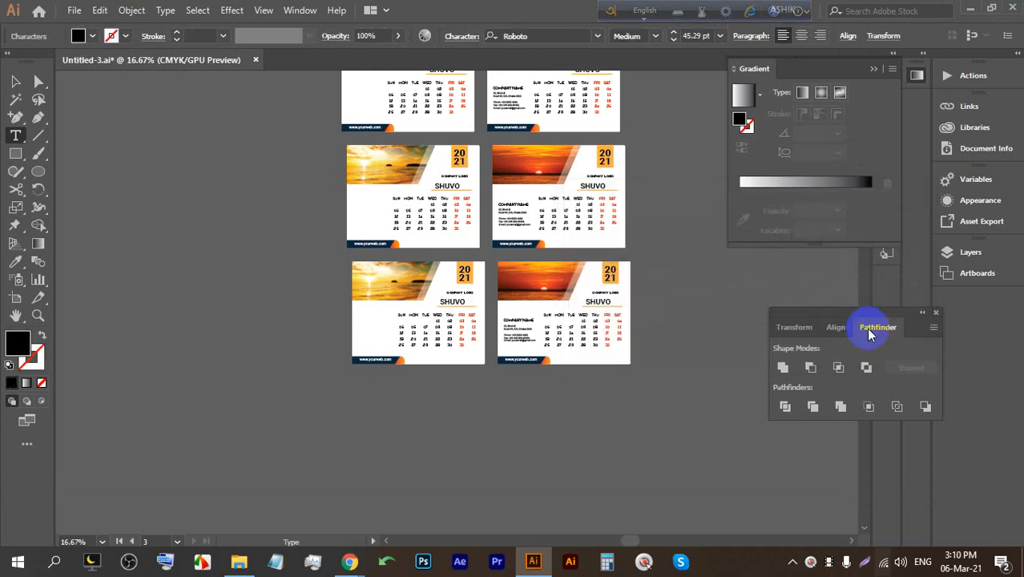
pyautogui.keyDown('alt'); pyautogui.scroll(5, 451, 279); pyautogui.keyUp('alt')
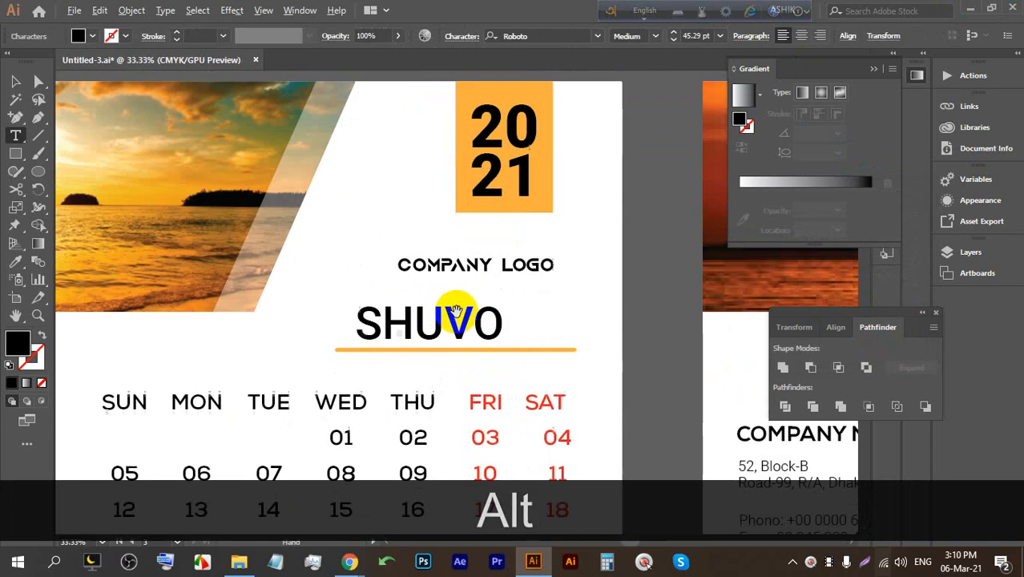
pyautogui.keyDown('alt'); pyautogui.scroll(-5, 435, 316); pyautogui.keyUp('alt')
pyautogui.keyDown('alt'); pyautogui.scroll(3, 411, 192); pyautogui.keyUp('alt')
pyautogui.scroll(13, 411, 173)
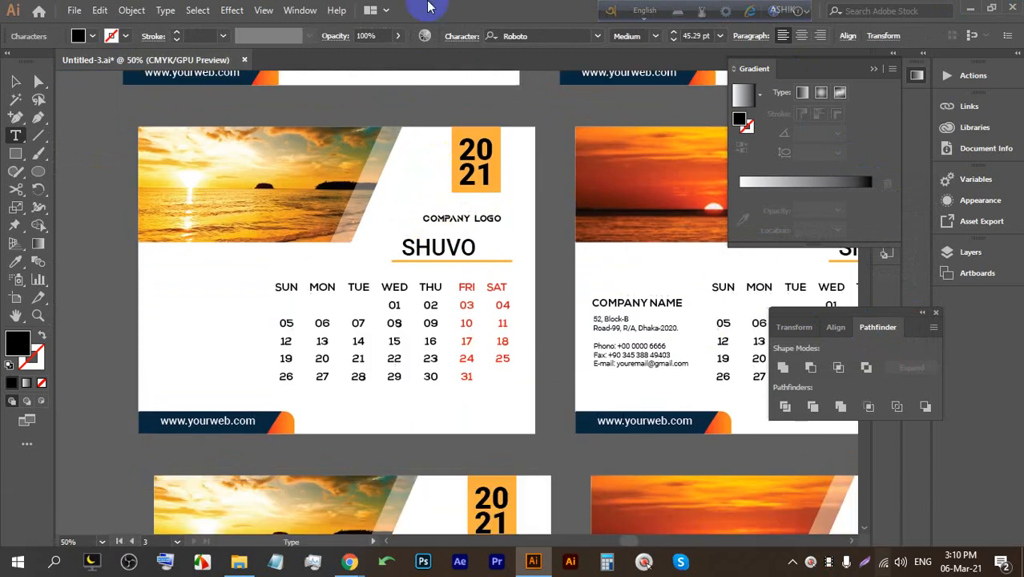
pyautogui.scroll(2, 331, 190)
pyautogui.scroll(-4, 354, 304)
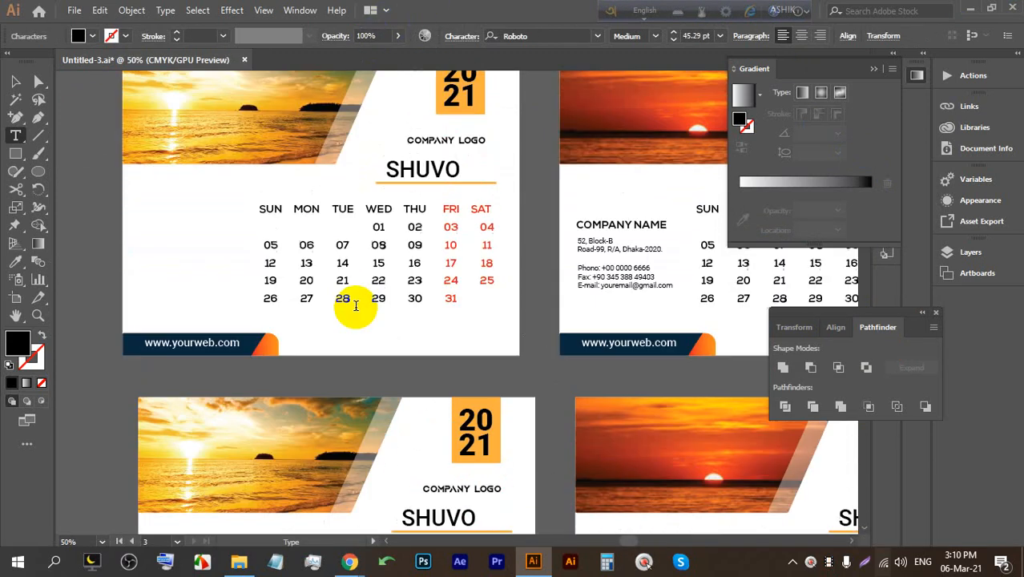
pyautogui.scroll(3, 412, 199)
pyautogui.scroll(-3, 419, 212)
pyautogui.hscroll(1, 418, 212)
pyautogui.scroll(2, 417, 212)
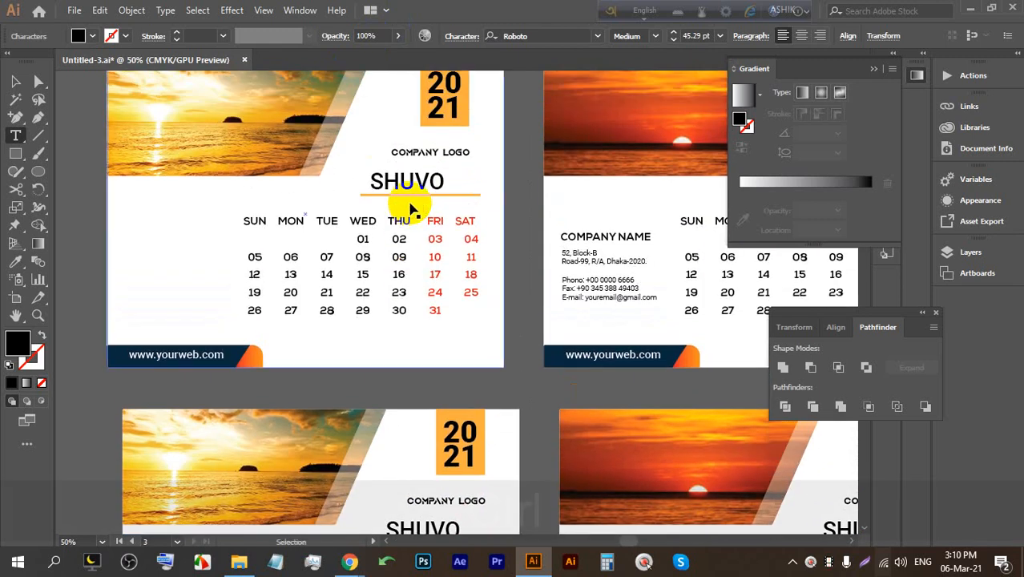
# Undo the replacement so the headings read JANUARY again.
pyautogui.hotkey('ctrl', 'z')
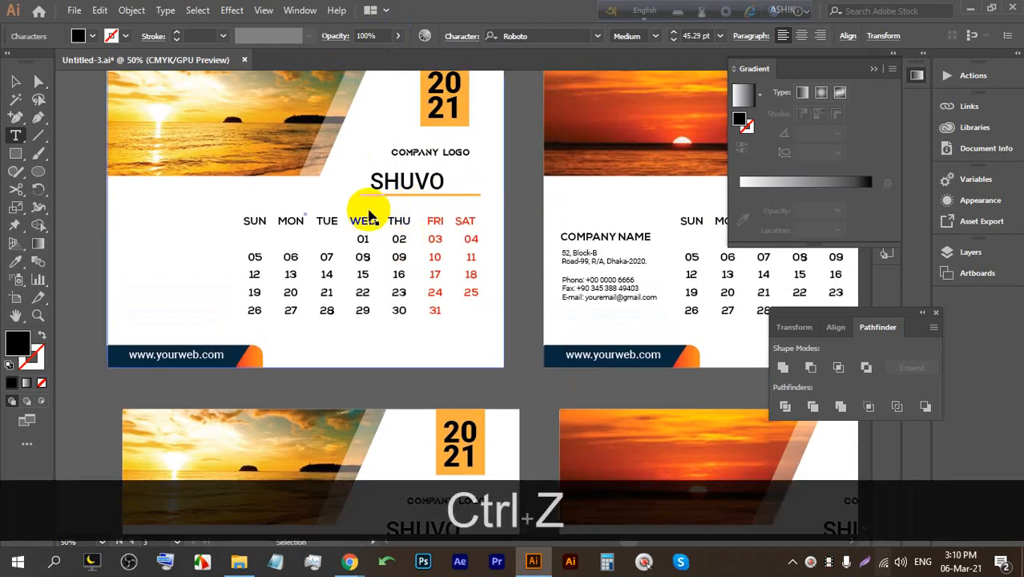
pyautogui.click(13, 80)
pyautogui.hotkey('ctrl', 'z')
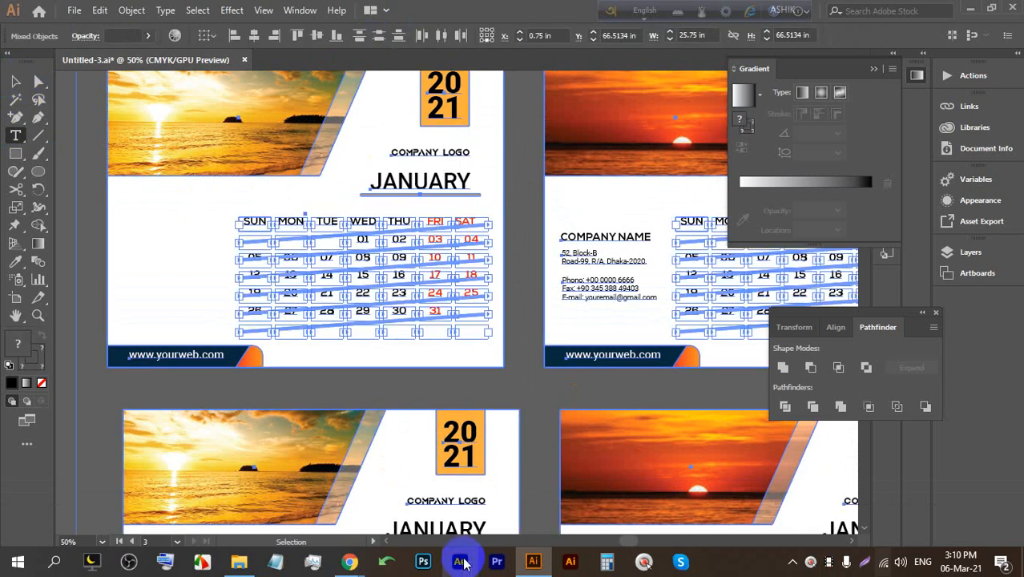
# Open the Word document from the project folder and dismiss the activation notice.
pyautogui.click(968, 7)
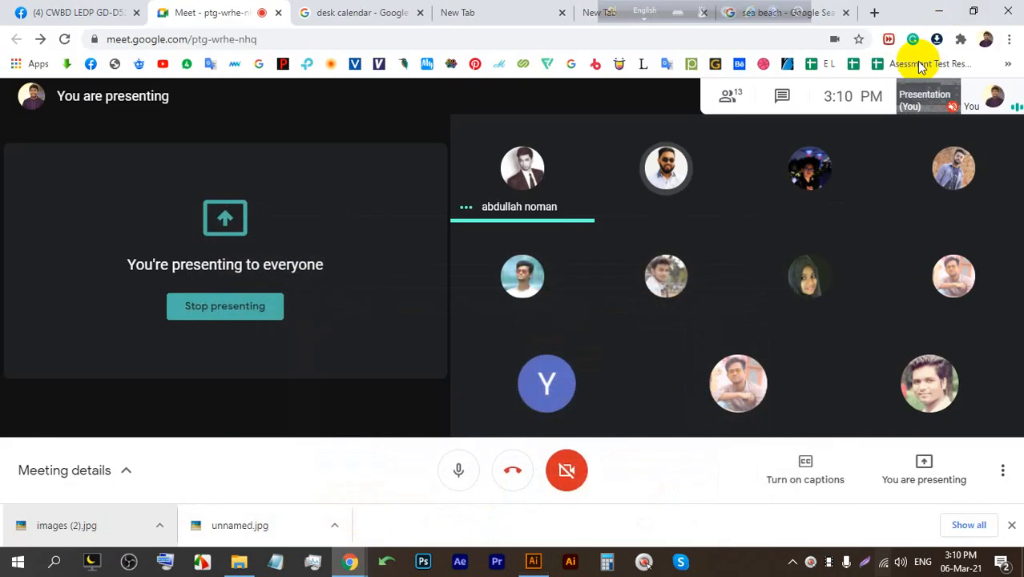
pyautogui.click(928, 7)
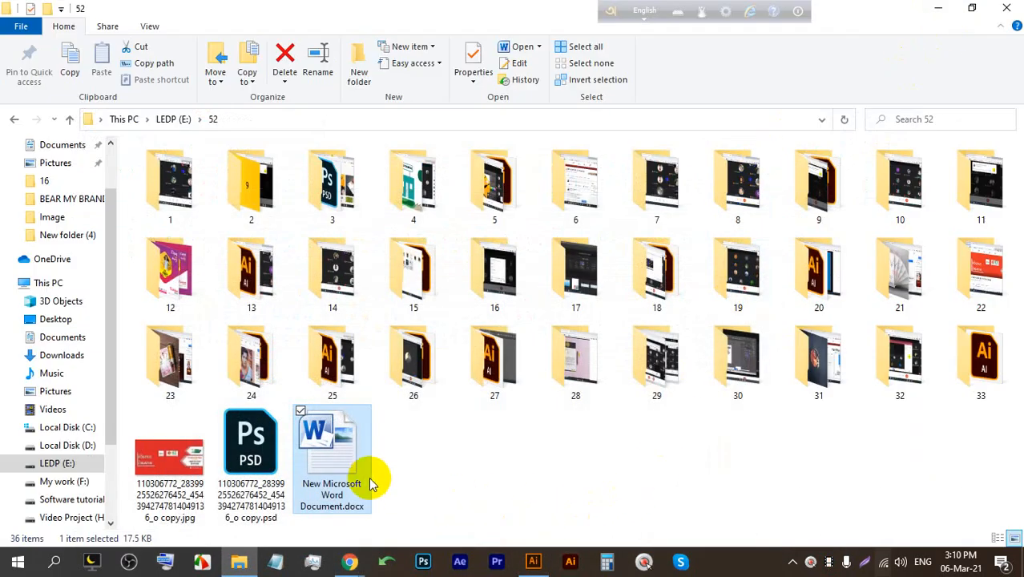
pyautogui.doubleClick(362, 474)
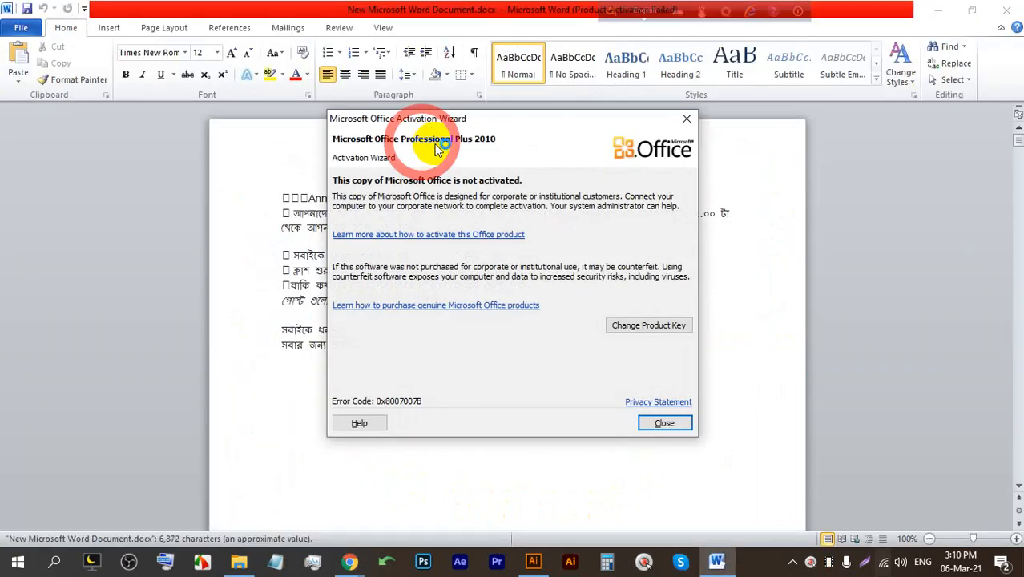
pyautogui.click(687, 121)
# Type a person's name into the page header and return to the document body.
pyautogui.doubleClick(537, 142)
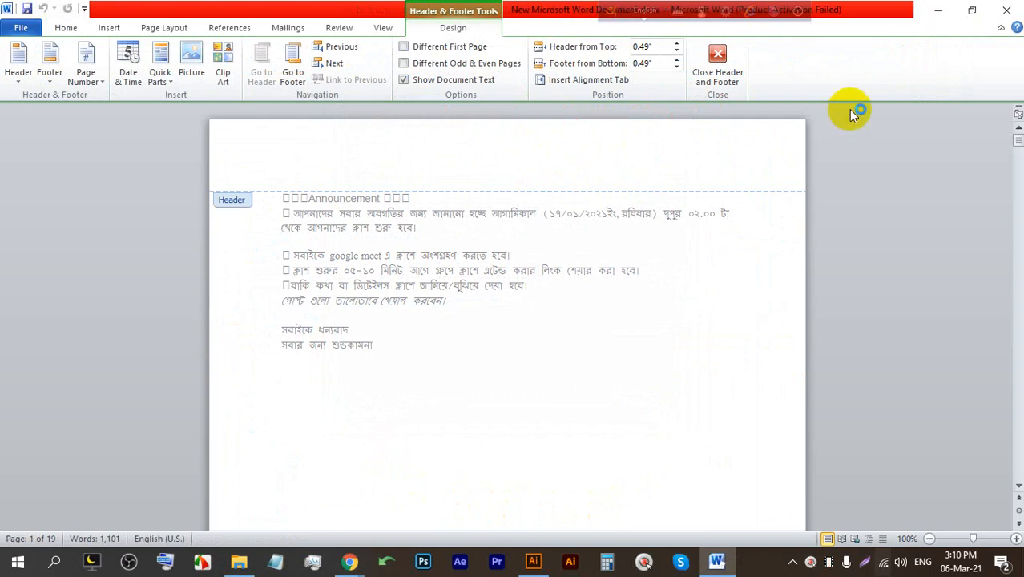
pyautogui.write('aass')
pyautogui.press('BackSpace')
pyautogui.press('BackSpace')
pyautogui.press('BackSpace')
pyautogui.press('BackSpace')
pyautogui.write('a')
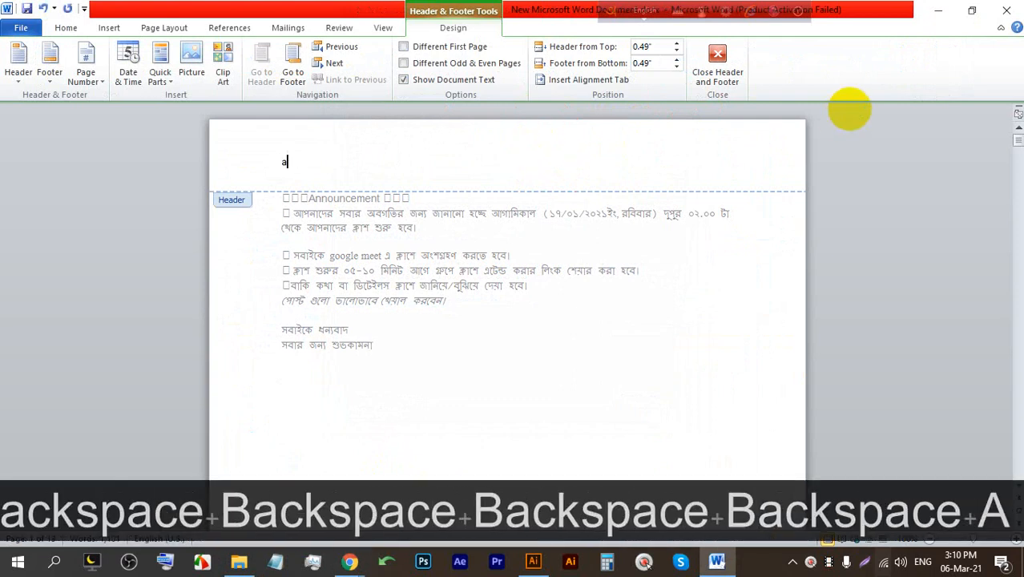
pyautogui.press('BackSpace')
pyautogui.write('ASHIK')
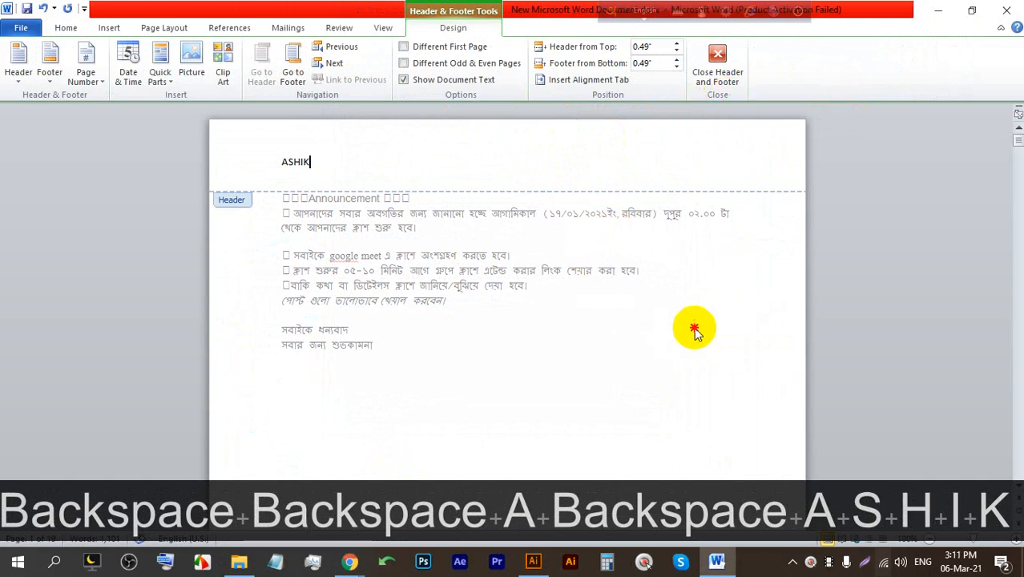
pyautogui.doubleClick(497, 327)
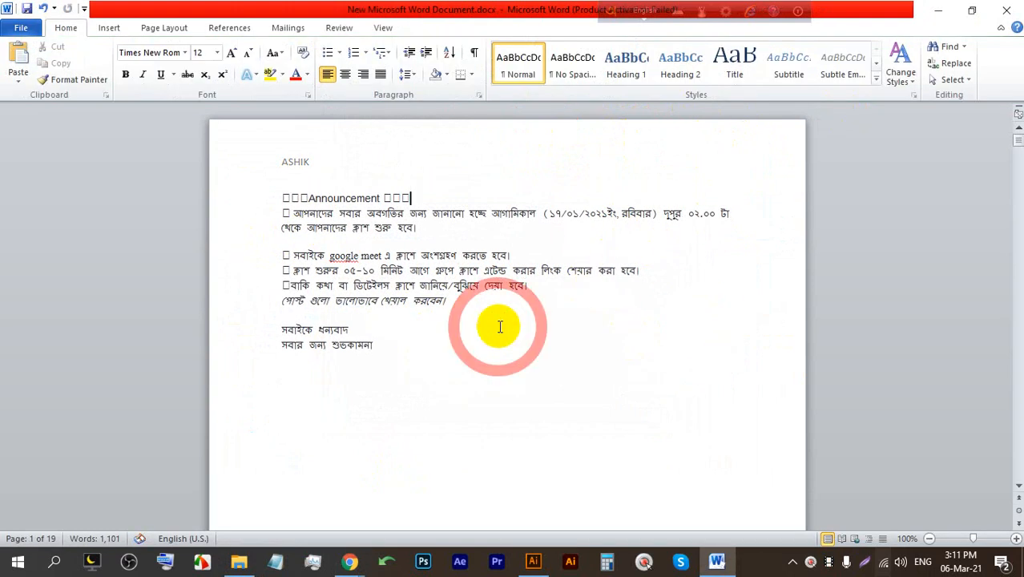
# Close the Word document without saving and return to the calendar design.
pyautogui.scroll(-15, 480, 313)
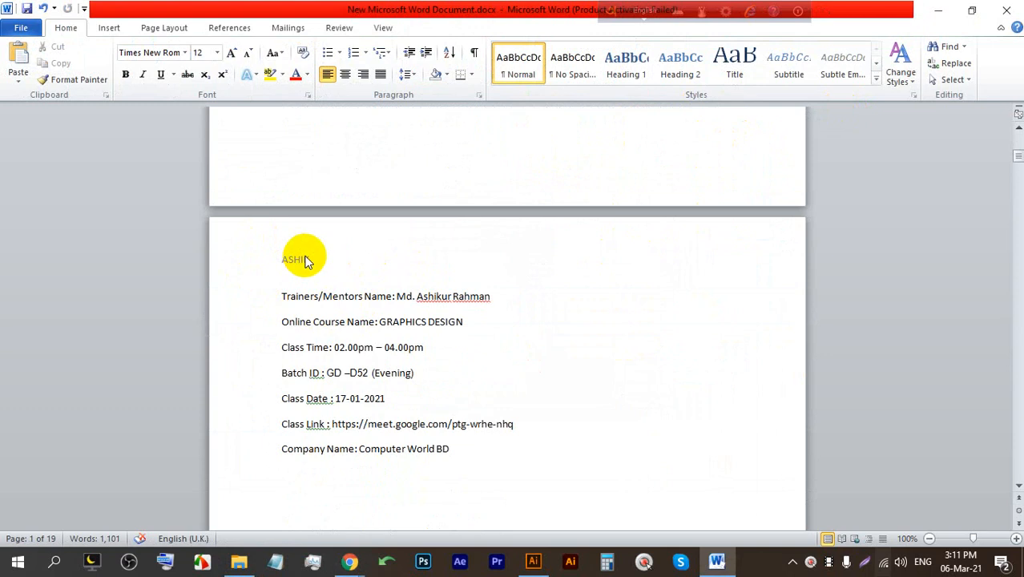
pyautogui.moveTo(315, 256); pyautogui.dragTo(271, 260)
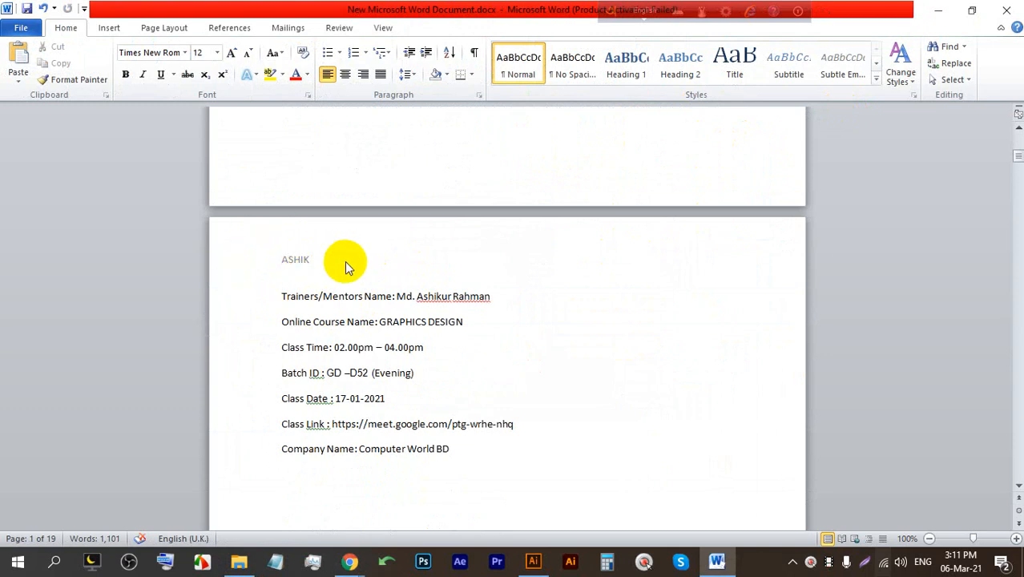
pyautogui.scroll(-15, 293, 248)
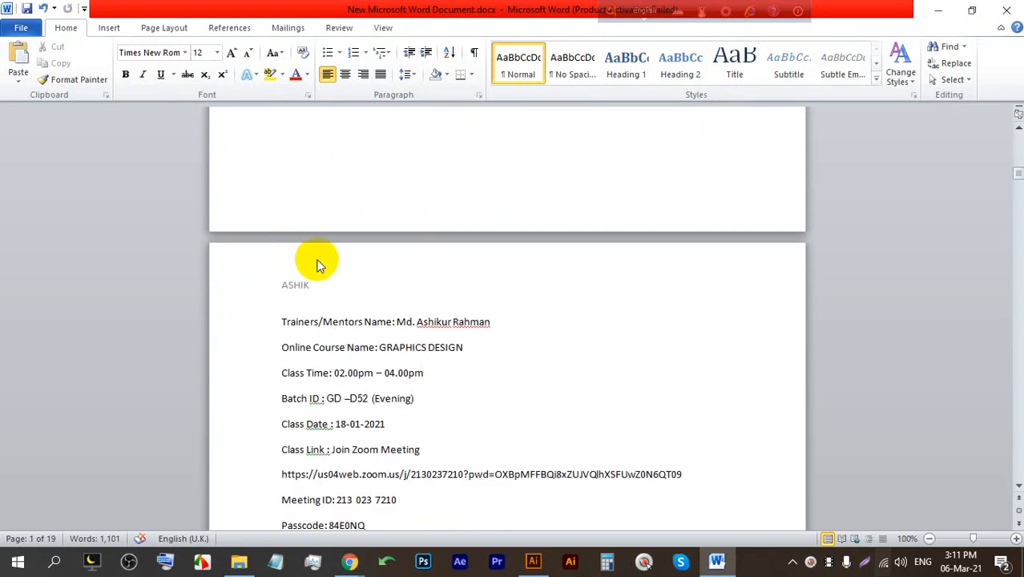
pyautogui.click(1011, 7)
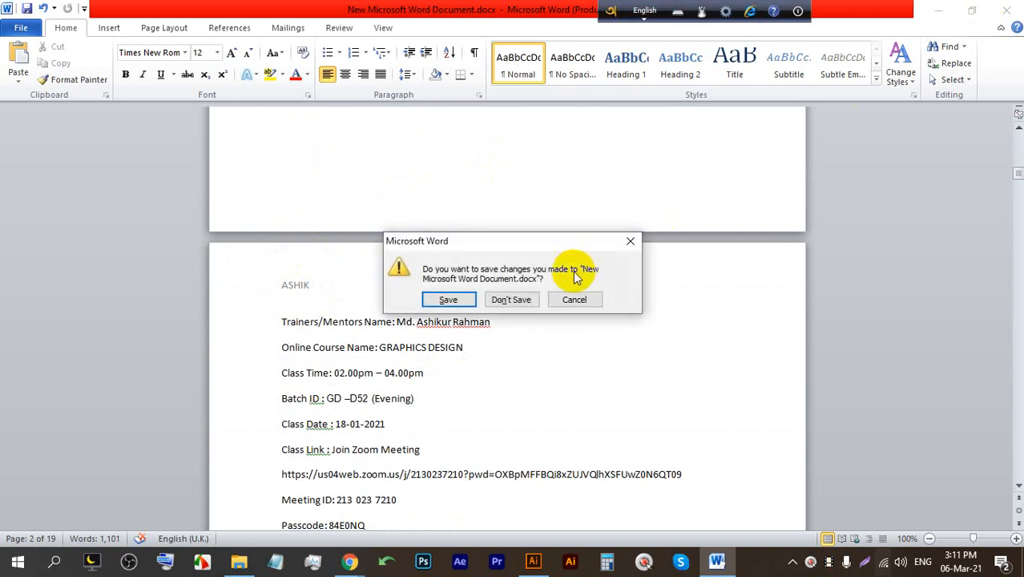
pyautogui.click(525, 296)
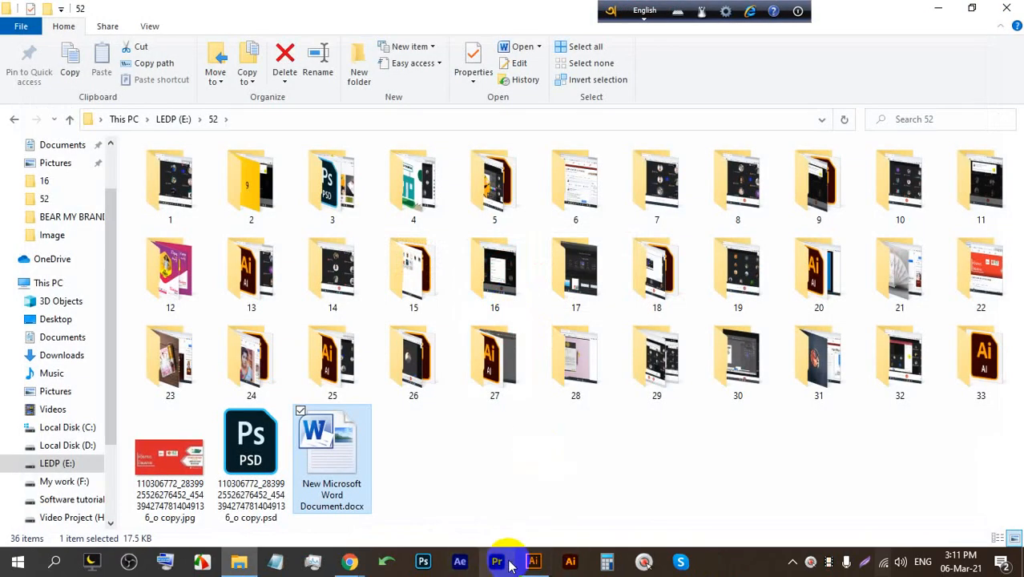
pyautogui.click(529, 553)
# Marquee-select the six lower calendar rows and delete them.
pyautogui.scroll(-5, 387, 453)
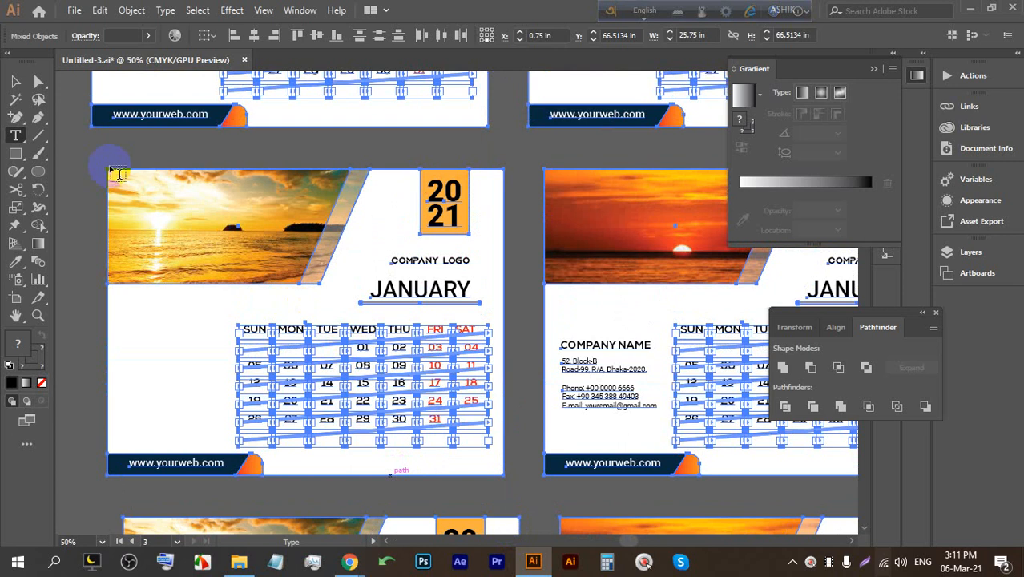
pyautogui.click(15, 80)
pyautogui.click(205, 224)
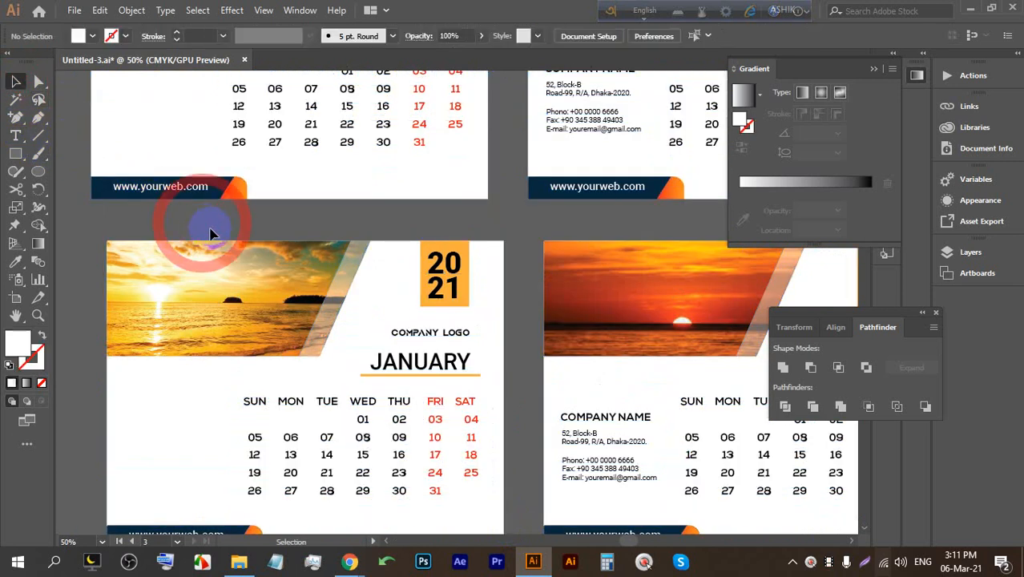
pyautogui.keyDown('alt'); pyautogui.scroll(-5, 362, 248); pyautogui.keyUp('alt')
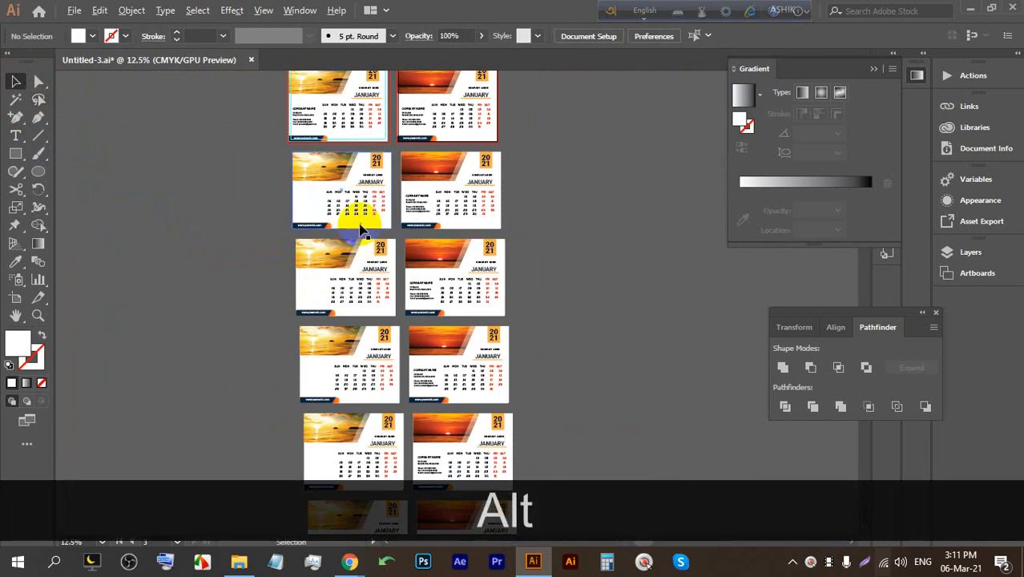
pyautogui.scroll(-2, 435, 293)
pyautogui.moveTo(490, 431); pyautogui.dragTo(313, 113)
pyautogui.scroll(2, 369, 233)
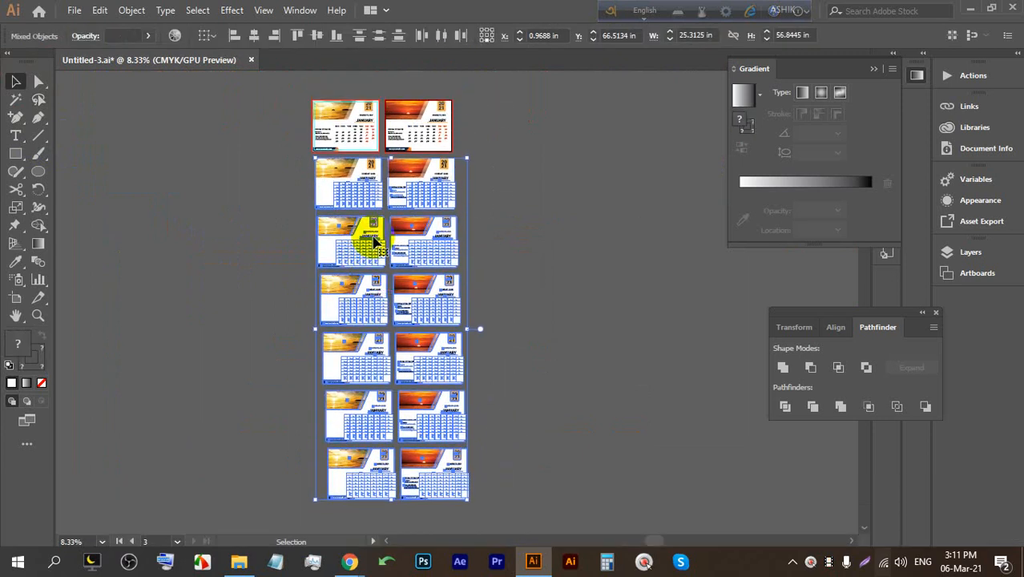
pyautogui.press('BackSpace')
# Delete the leftover header strips and re-centre the view on the two calendars.
pyautogui.scroll(2, 417, 180)
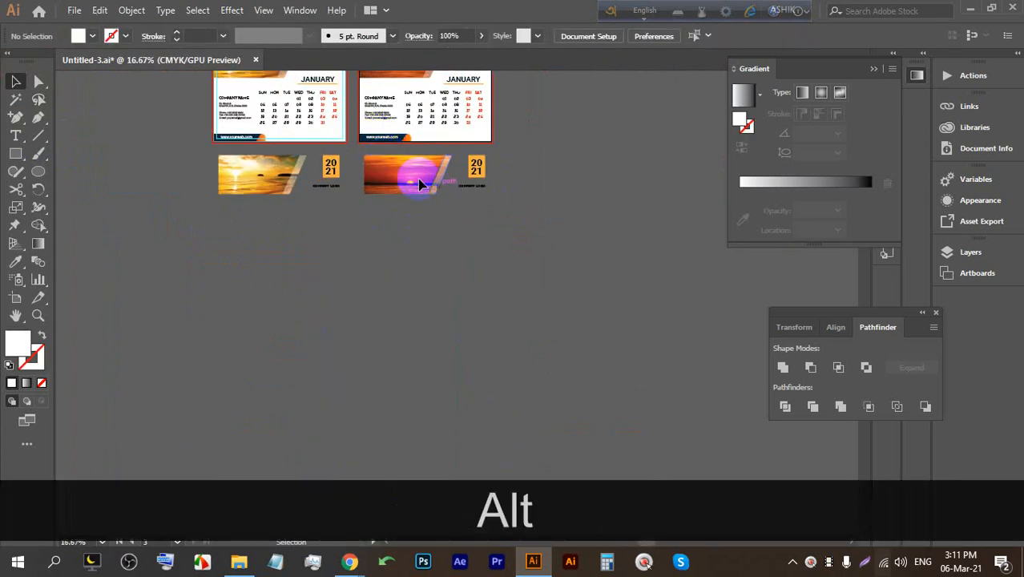
pyautogui.moveTo(264, 153); pyautogui.dragTo(210, 154)
pyautogui.press('BackSpace')
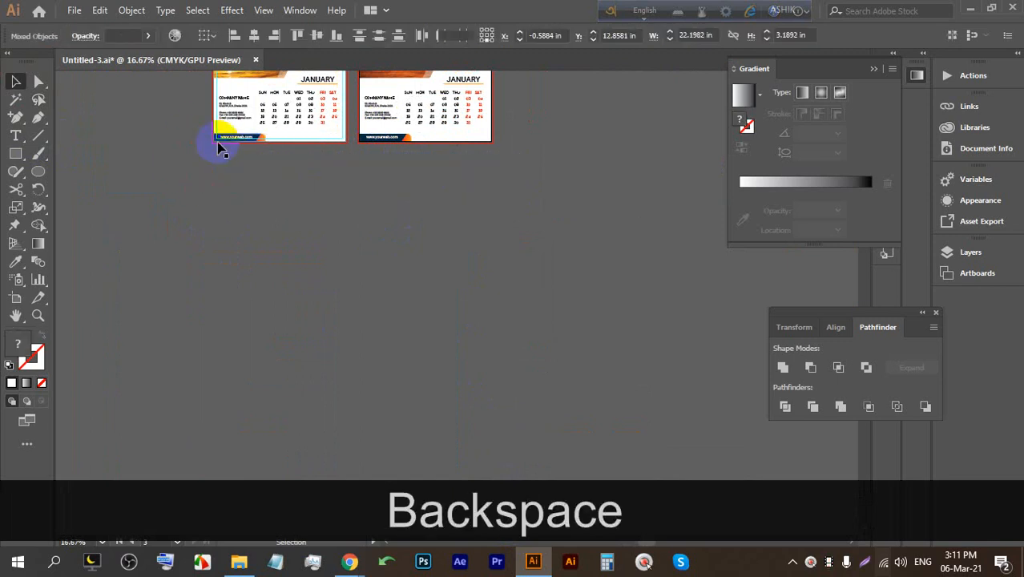
pyautogui.scroll(3, 274, 142)
pyautogui.scroll(2, 266, 170)
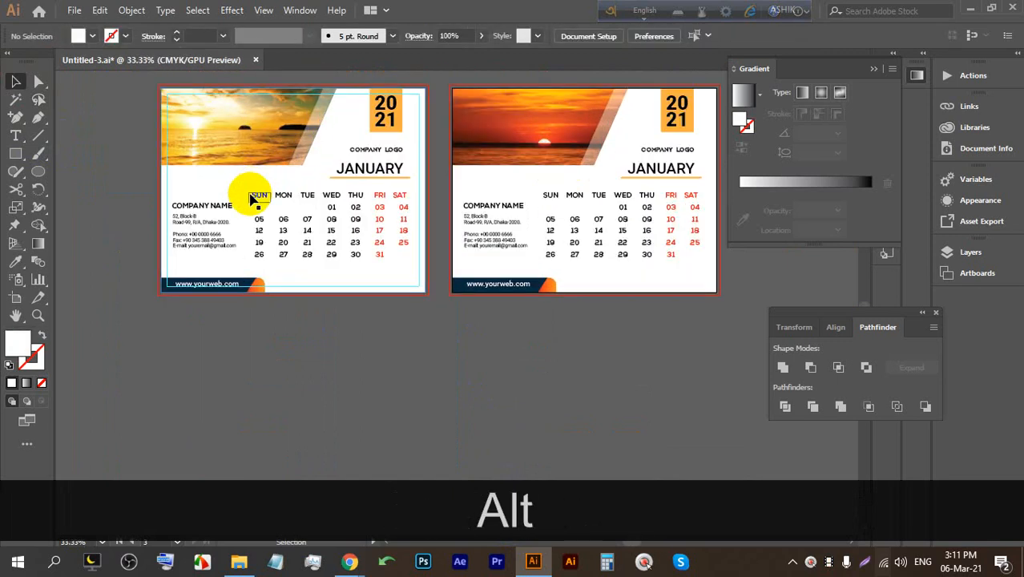
pyautogui.moveTo(514, 266); pyautogui.dragTo(439, 276)
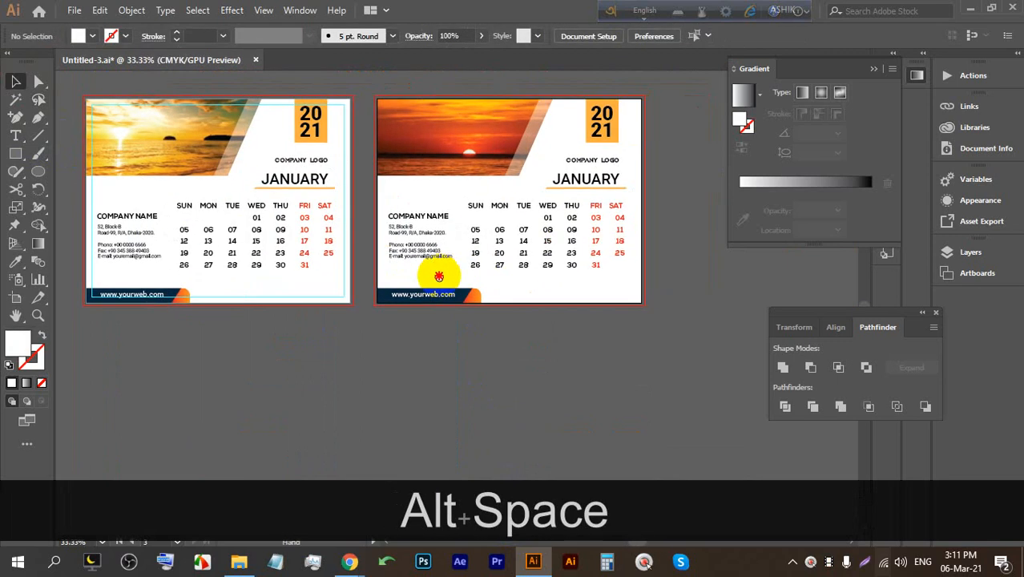
pyautogui.click(519, 561)
pyautogui.moveTo(350, 561)
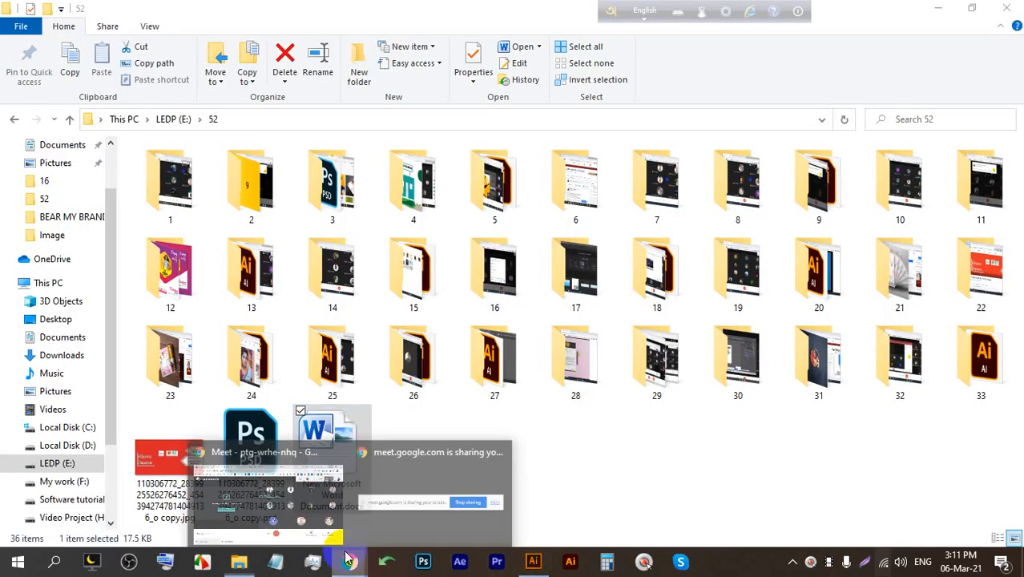
pyautogui.click(273, 481)
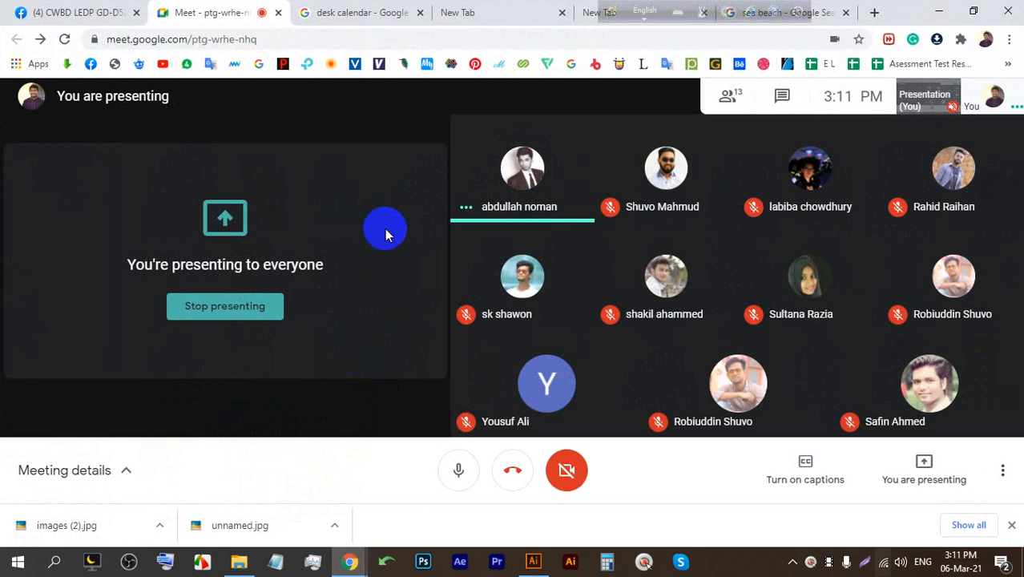
pyautogui.click(533, 561)
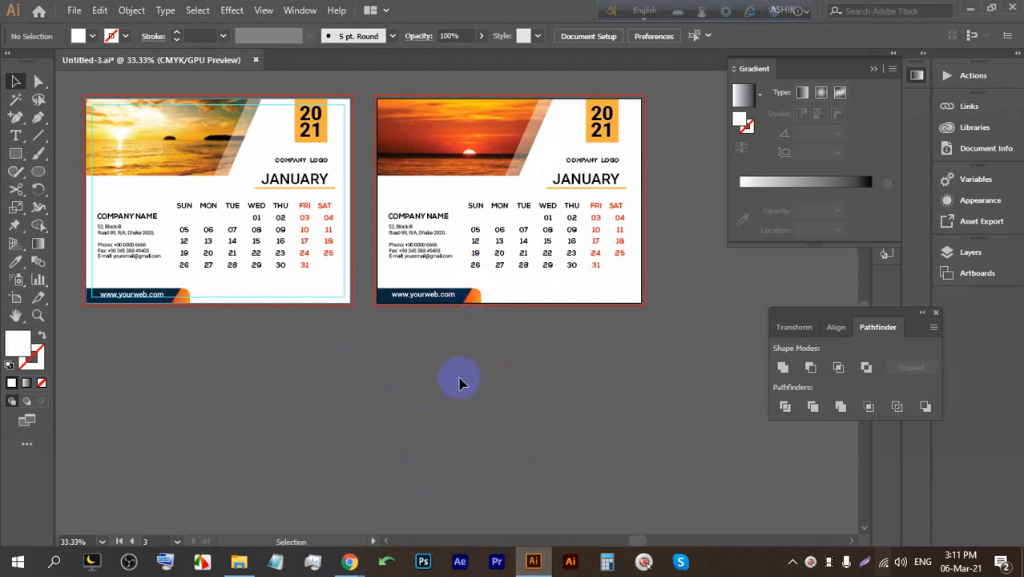
pyautogui.scroll(5, 130, 300)
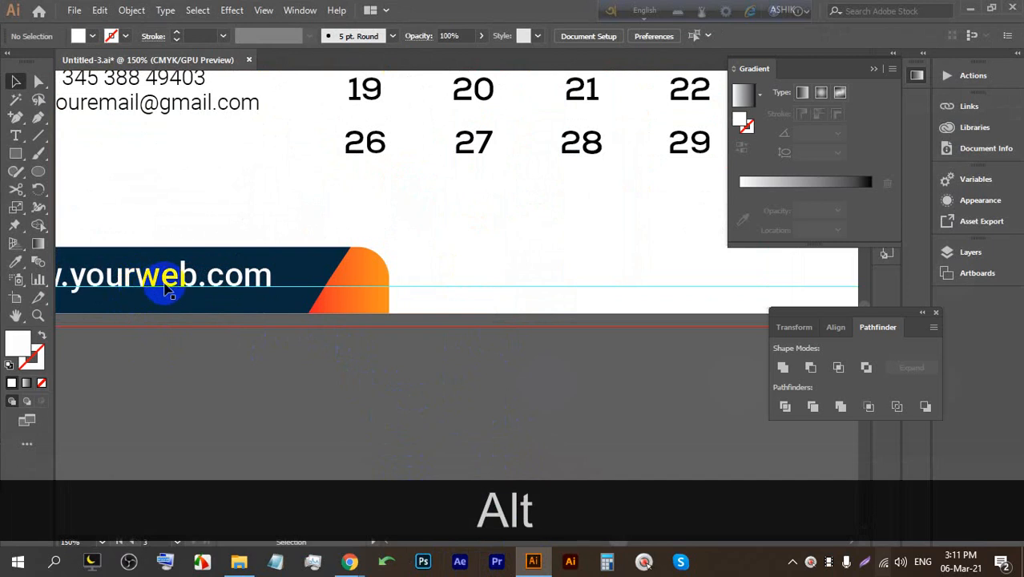
pyautogui.scroll(-6, 359, 304)
pyautogui.scroll(1, 556, 265)
pyautogui.moveTo(590, 260); pyautogui.dragTo(468, 303)
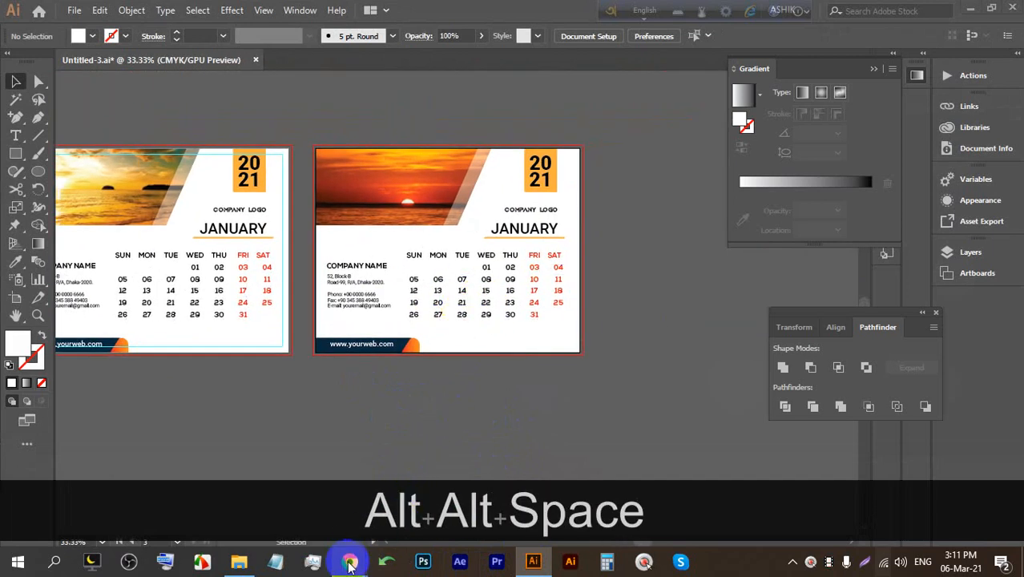
pyautogui.click(311, 505)
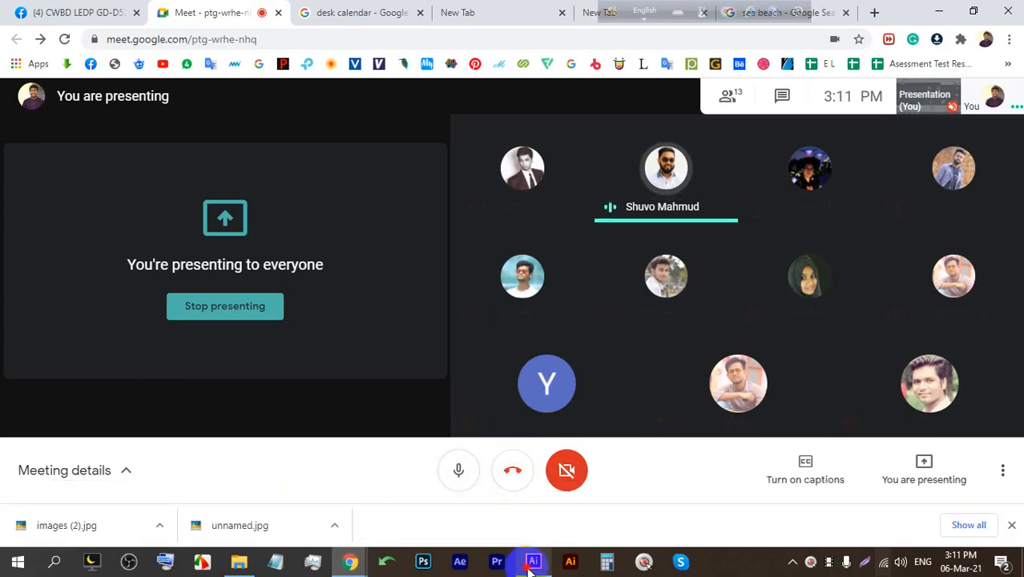
pyautogui.click(533, 561)
pyautogui.moveTo(273, 162); pyautogui.dragTo(401, 151)
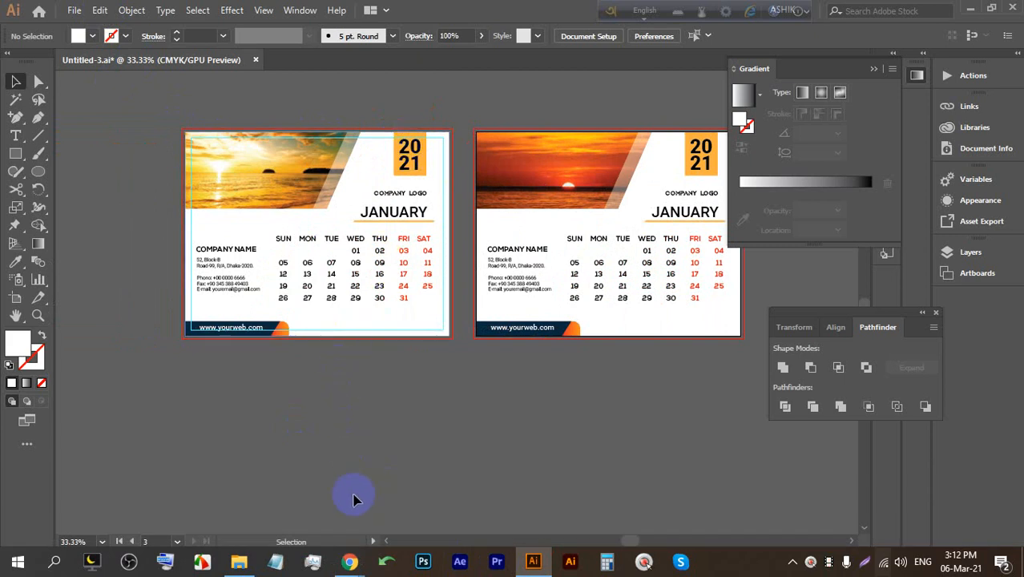
# Switch between the Meet call and Illustrator, selecting and deselecting the left calendar.
pyautogui.click(350, 562)
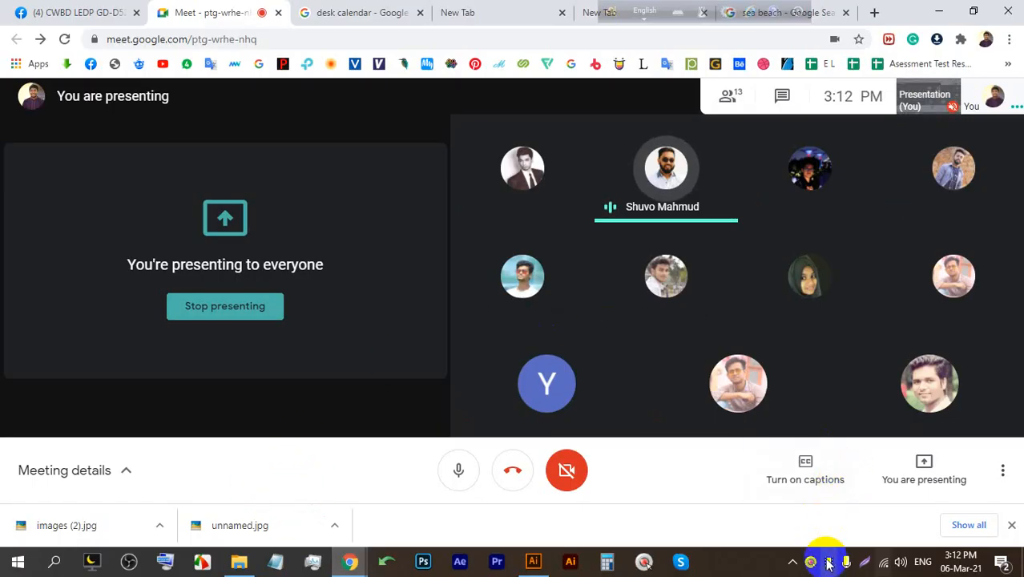
pyautogui.click(531, 562)
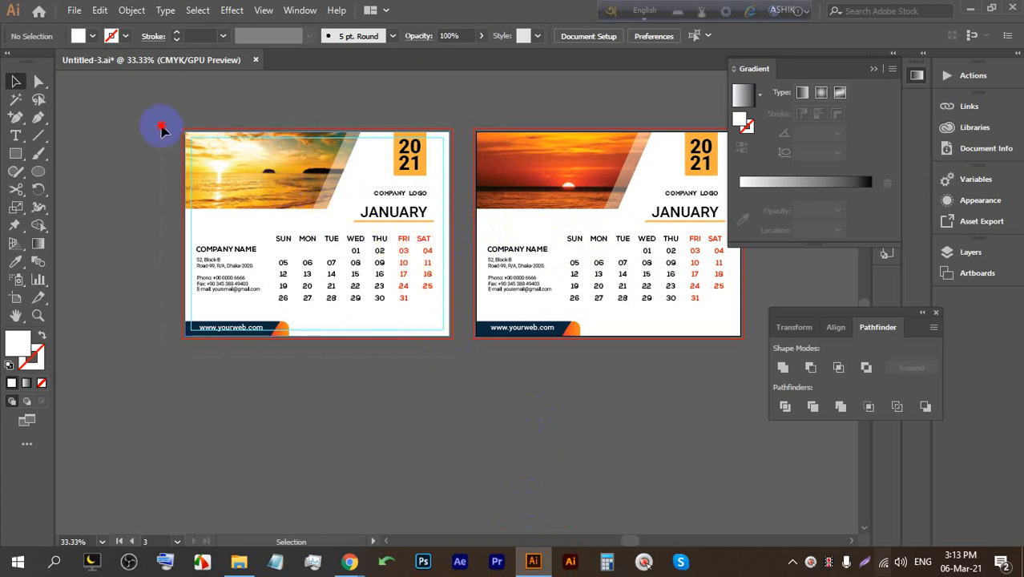
pyautogui.click(183, 116)
pyautogui.click(361, 445)
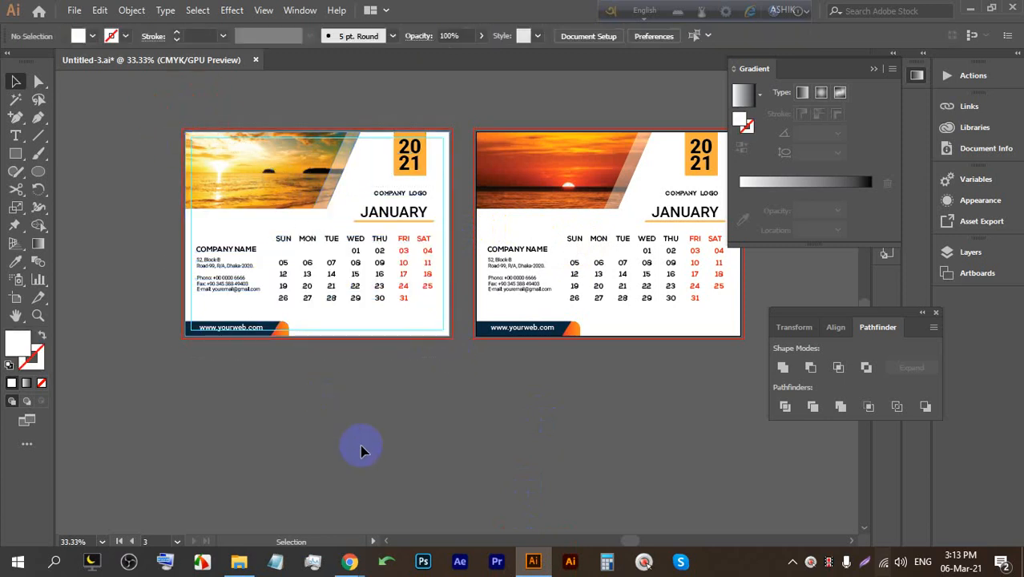
pyautogui.moveTo(348, 559)
pyautogui.click(284, 503)
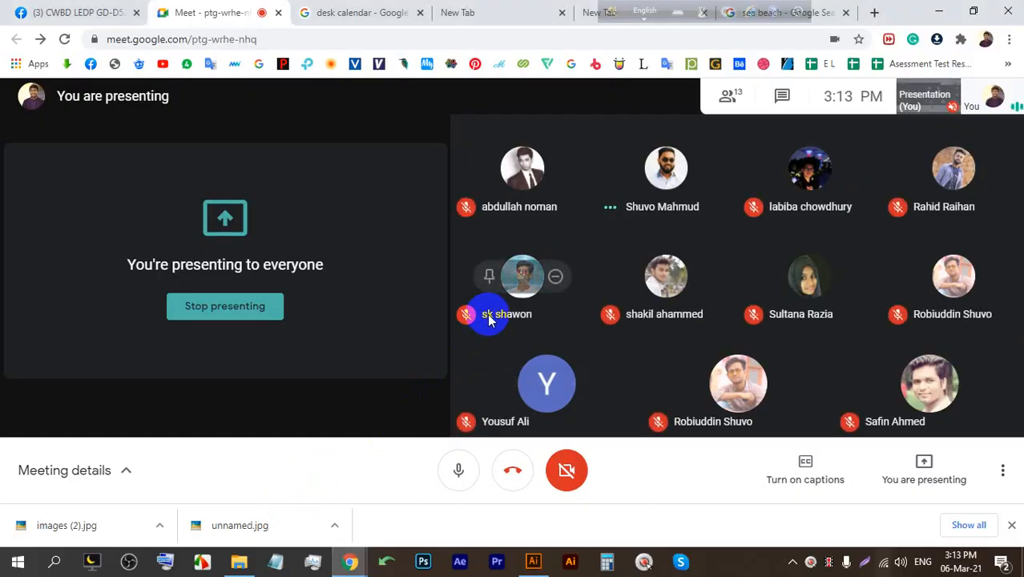
pyautogui.click(530, 560)
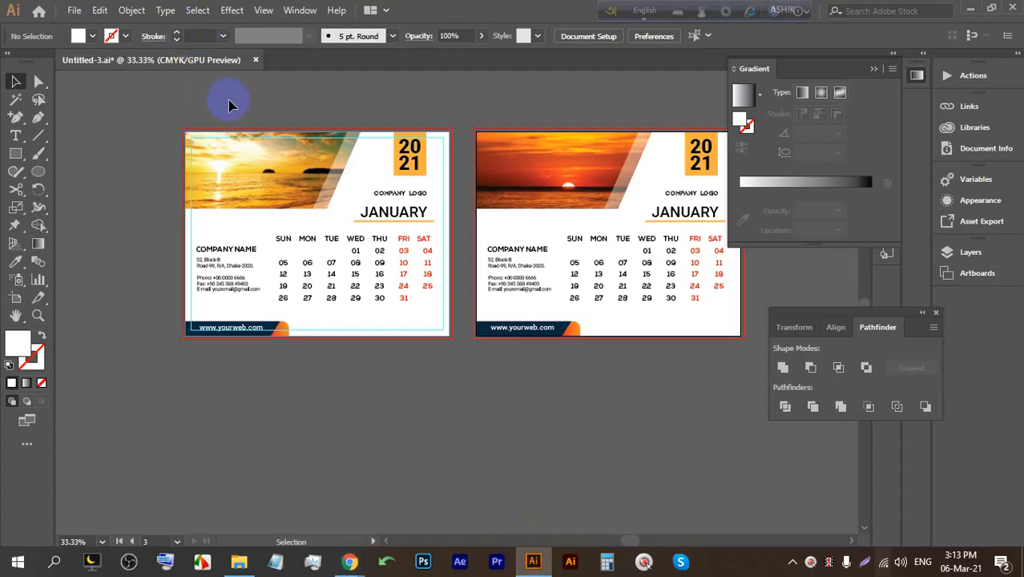
pyautogui.scroll(2, 226, 108)
# Open and close the Object menu, then briefly show the Meet call before returning.
pyautogui.click(128, 9)
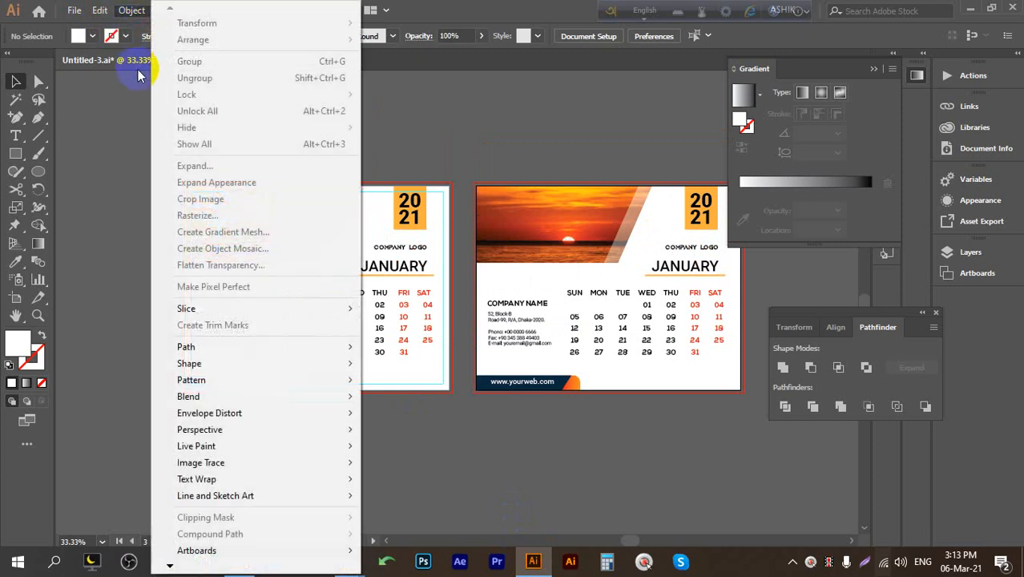
pyautogui.click(428, 116)
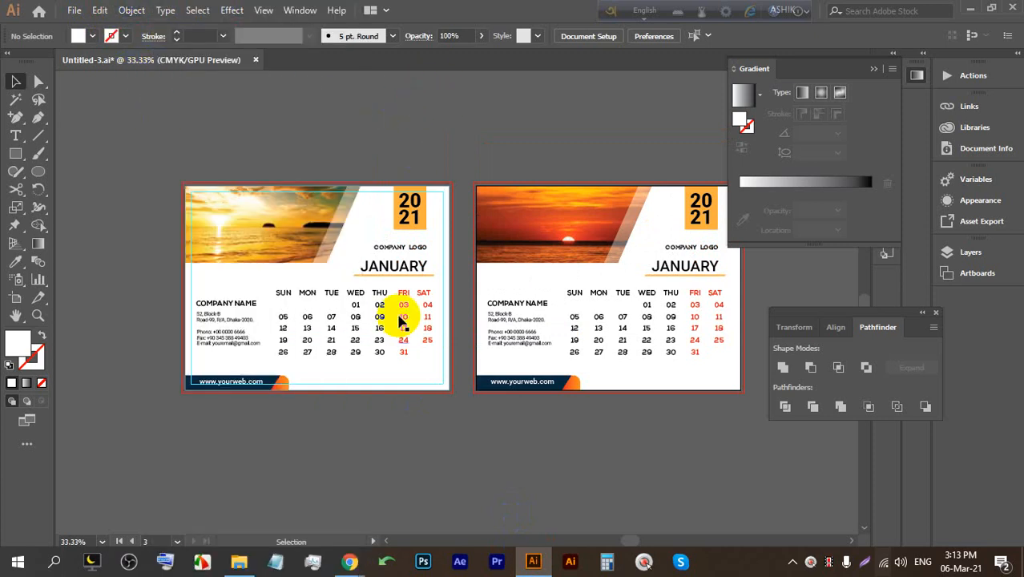
pyautogui.click(532, 559)
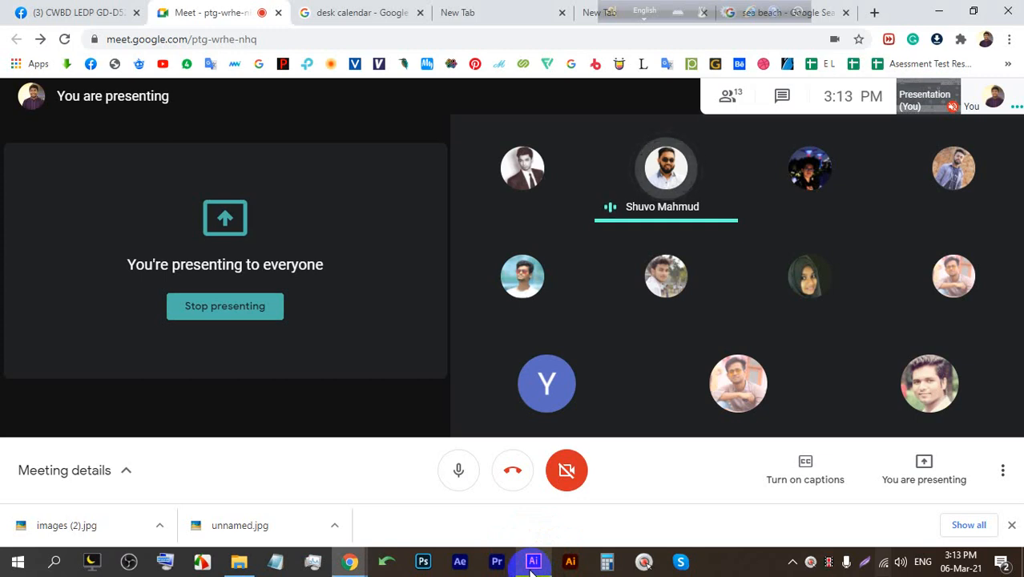
pyautogui.click(532, 561)
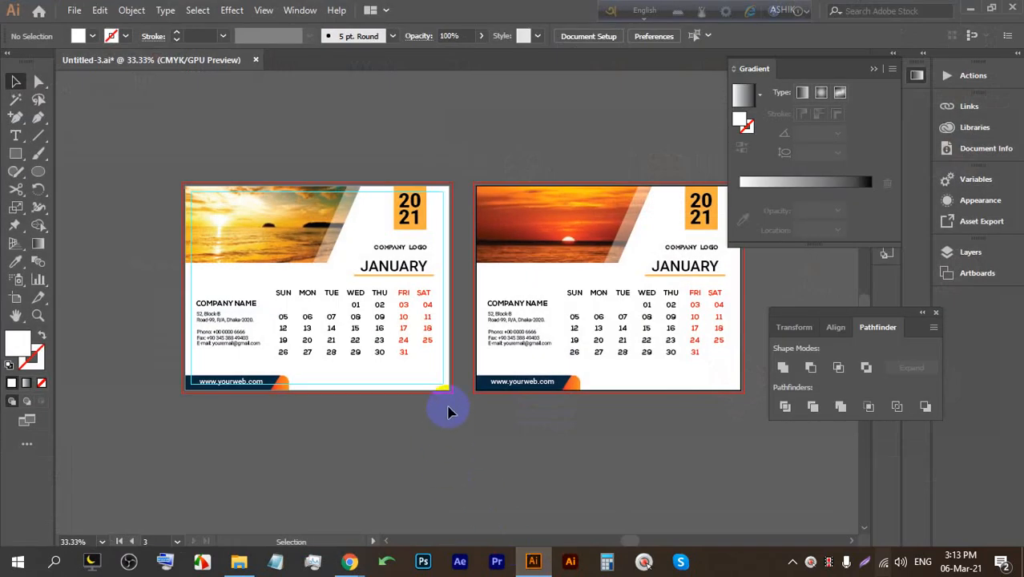
# Select the left calendar, browse the menus, then minimize Illustrator to show the meeting.
pyautogui.moveTo(437, 390); pyautogui.dragTo(160, 149)
pyautogui.click(217, 141)
pyautogui.click(132, 11)
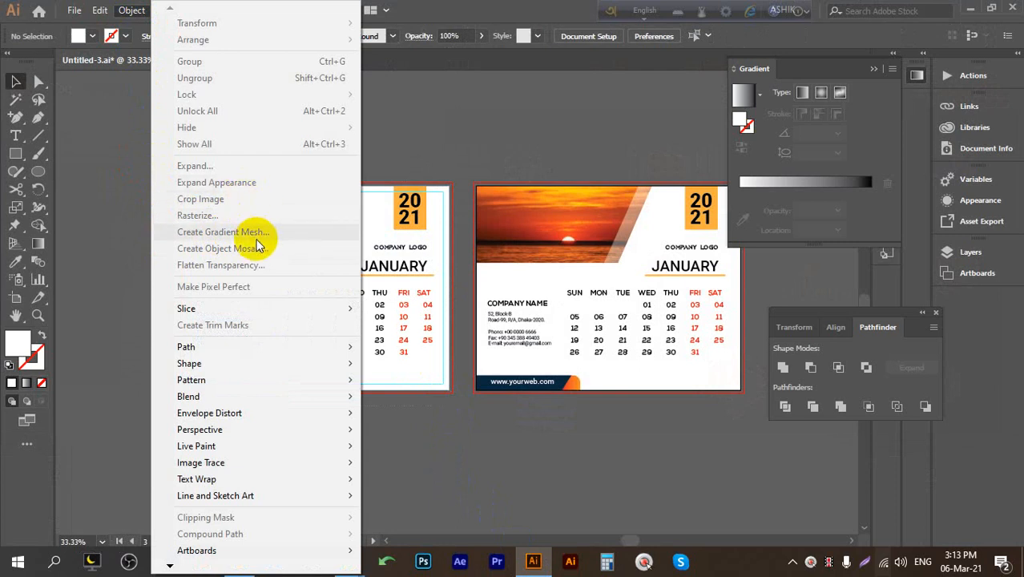
pyautogui.moveTo(100, 11)
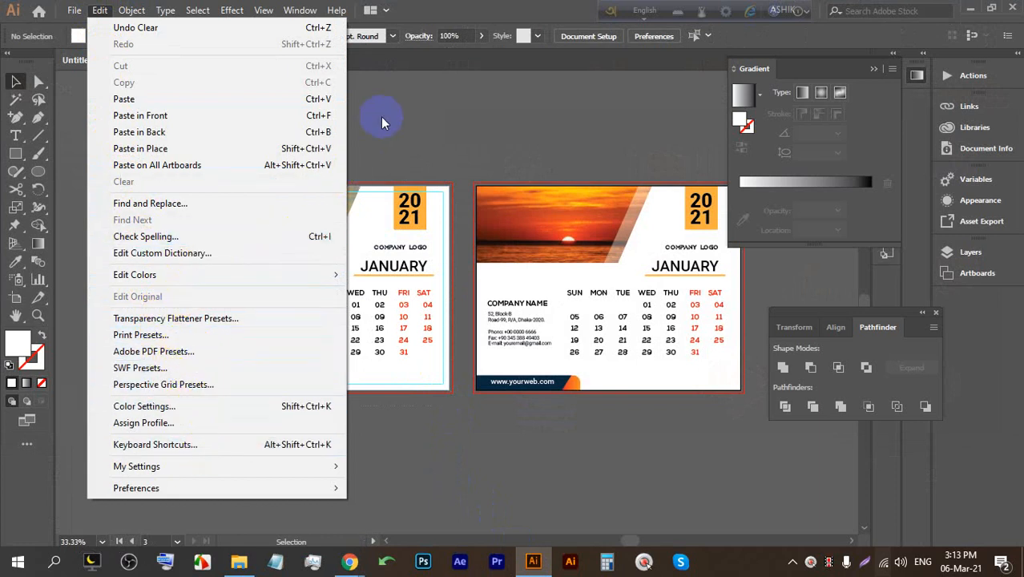
pyautogui.click(413, 112)
pyautogui.click(532, 563)
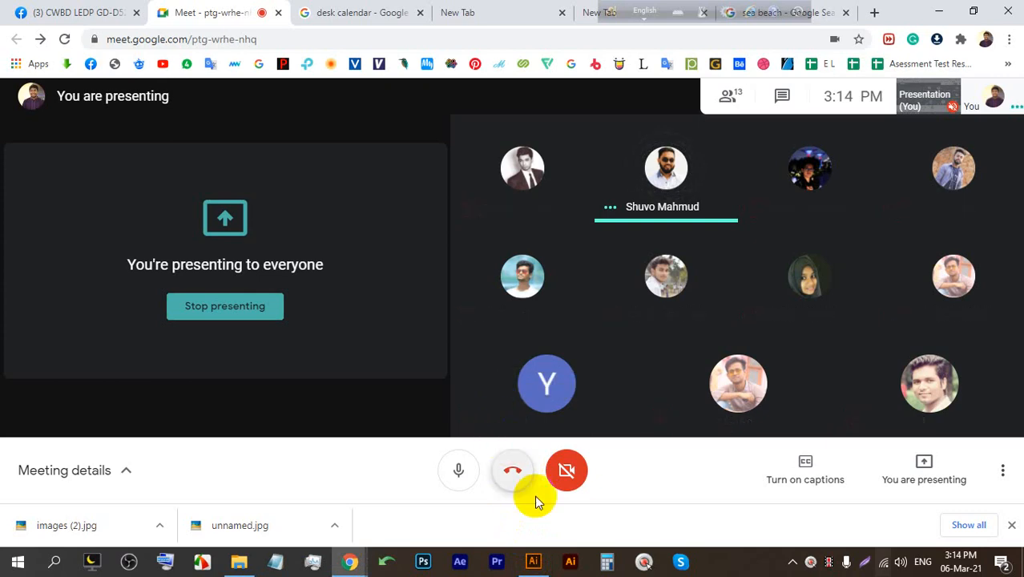
# Toggle the Illustrator window back and forth, leaving the Meet call showing.
pyautogui.click(532, 564)
pyautogui.click(532, 564)
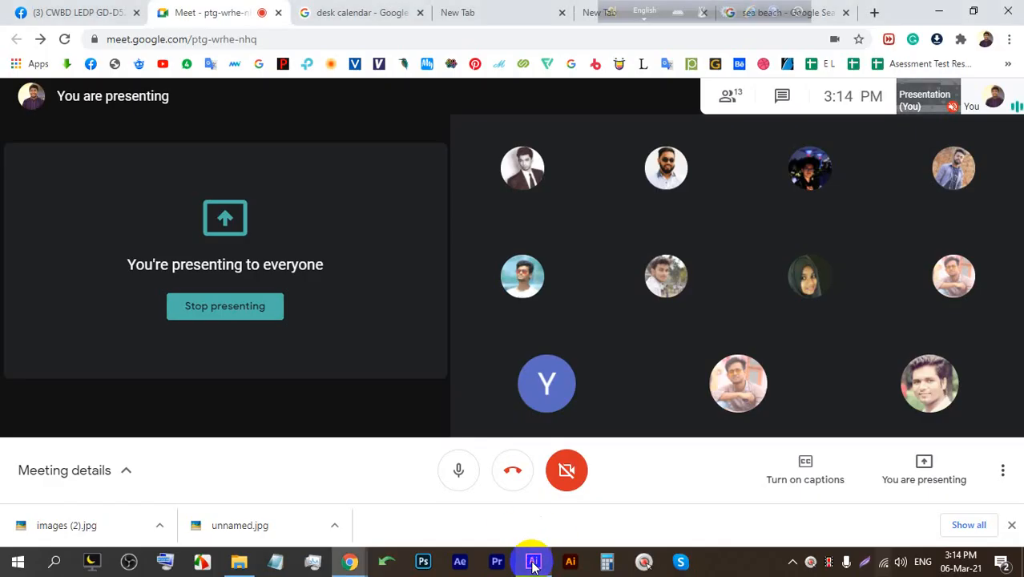
pyautogui.click(533, 563)
pyautogui.click(538, 564)
pyautogui.click(535, 561)
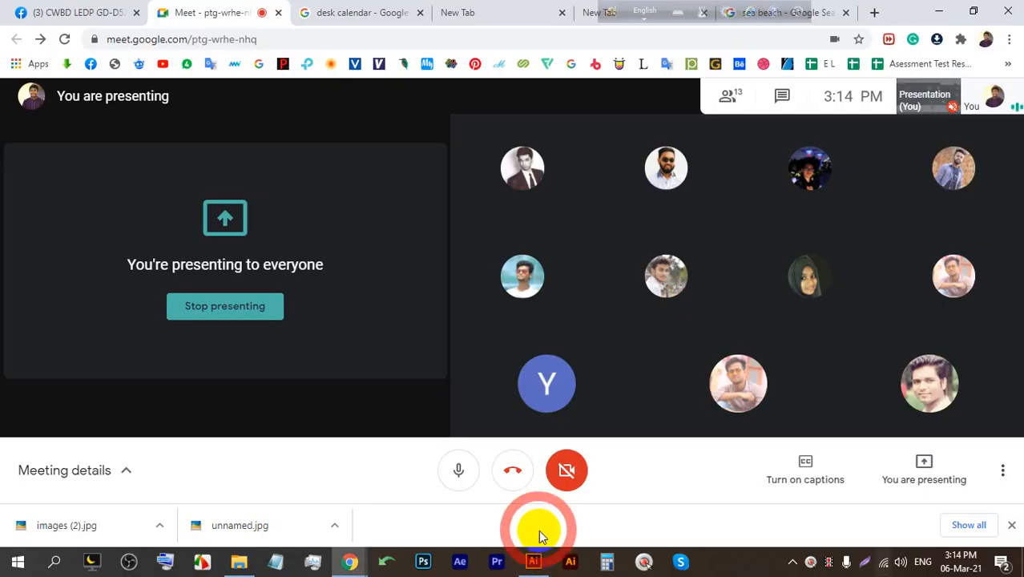
# Close Chrome's downloads bar, launch Photoshop, and bring File Explorer forward.
pyautogui.click(1010, 525)
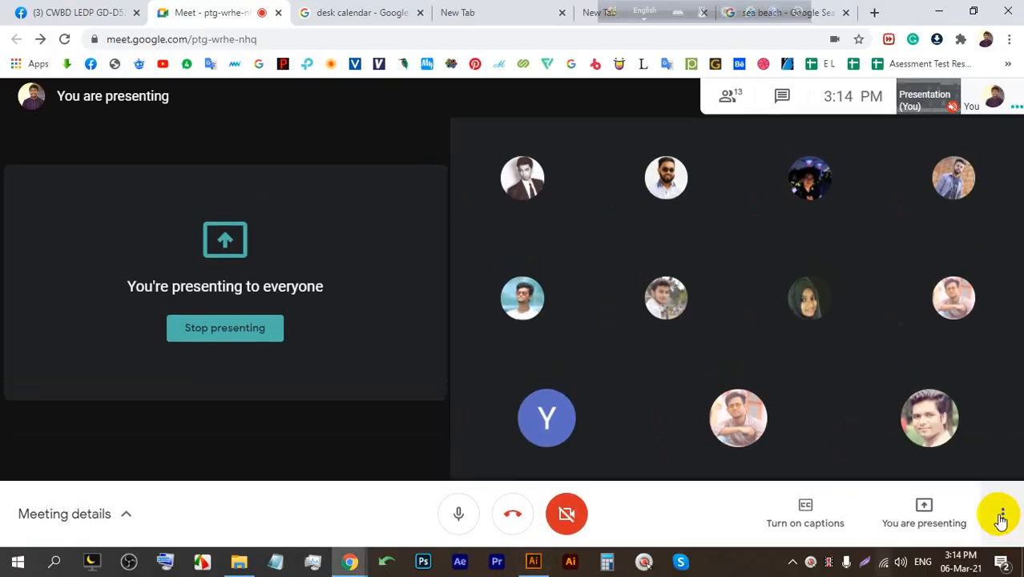
pyautogui.click(419, 563)
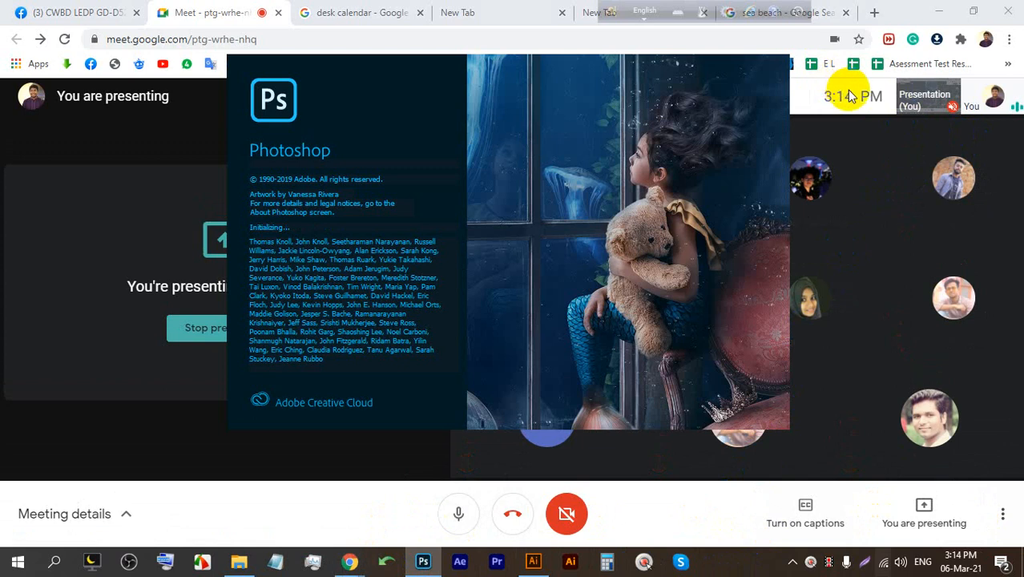
pyautogui.click(460, 563)
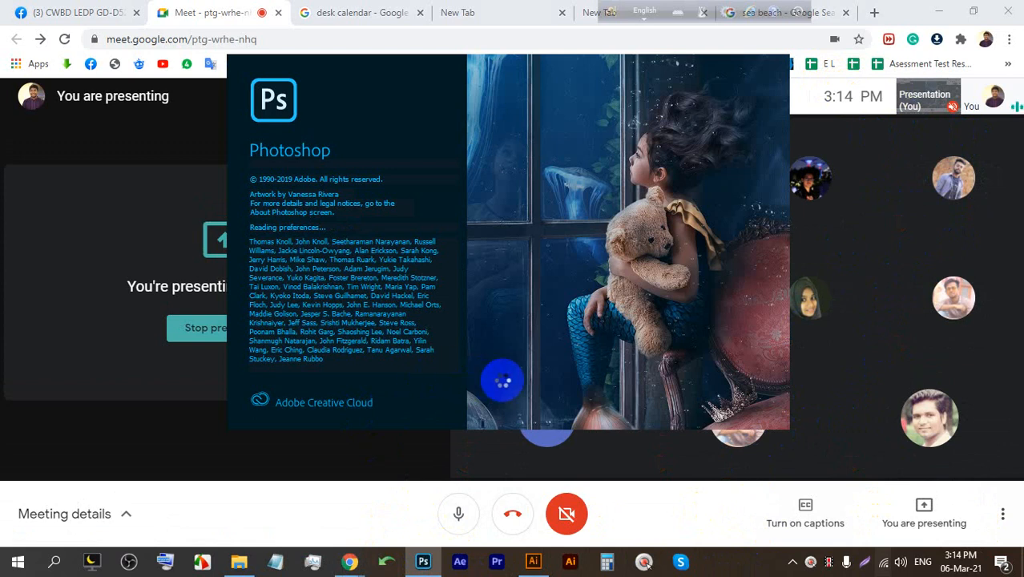
pyautogui.click(244, 561)
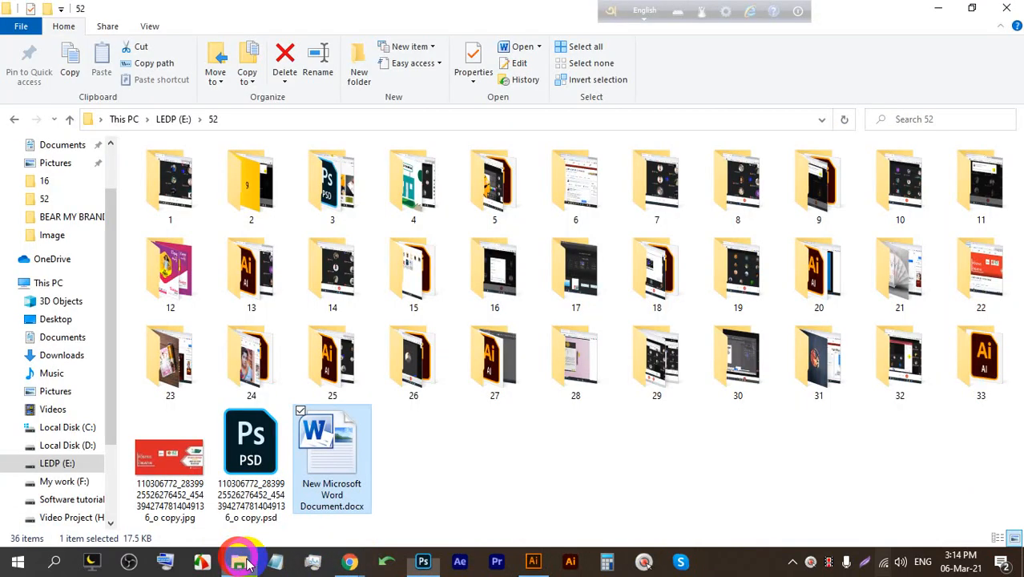
# Browse the drives to the Creative > CALENDAR folder on My work (F:).
pyautogui.click(171, 119)
pyautogui.click(67, 446)
pyautogui.click(65, 482)
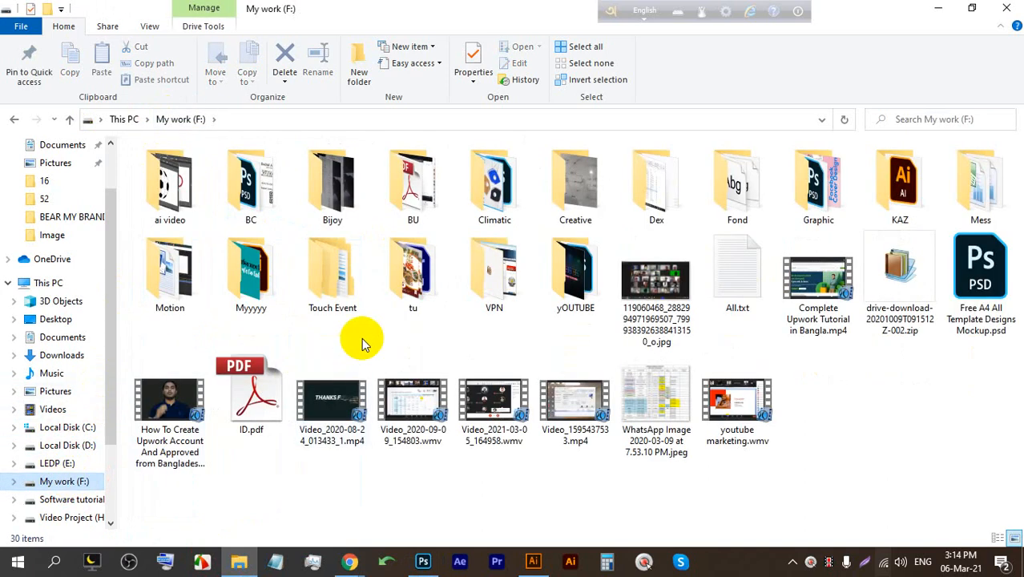
pyautogui.doubleClick(590, 201)
pyautogui.click(255, 296)
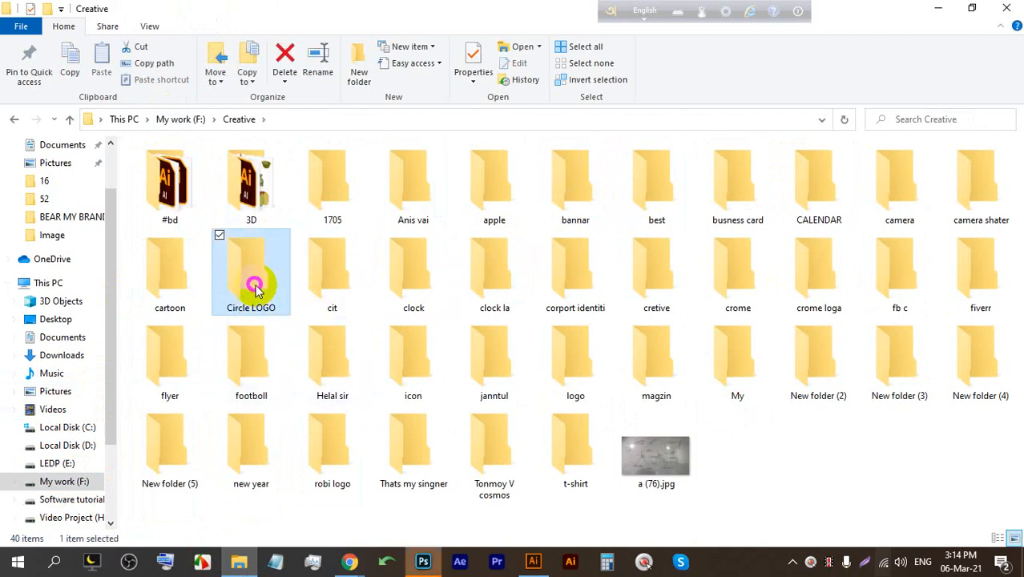
pyautogui.click(168, 276)
pyautogui.click(976, 188)
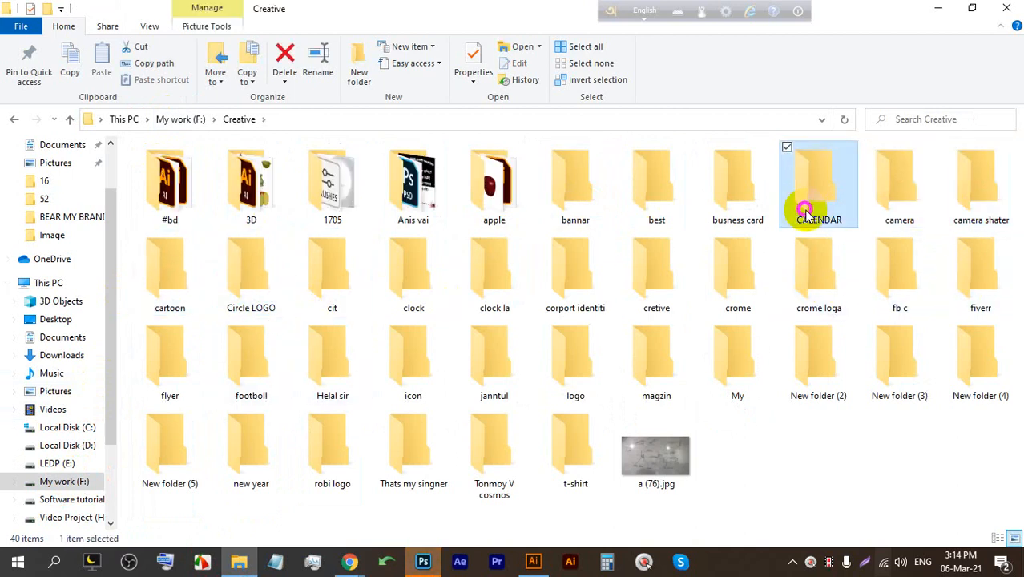
pyautogui.doubleClick(806, 210)
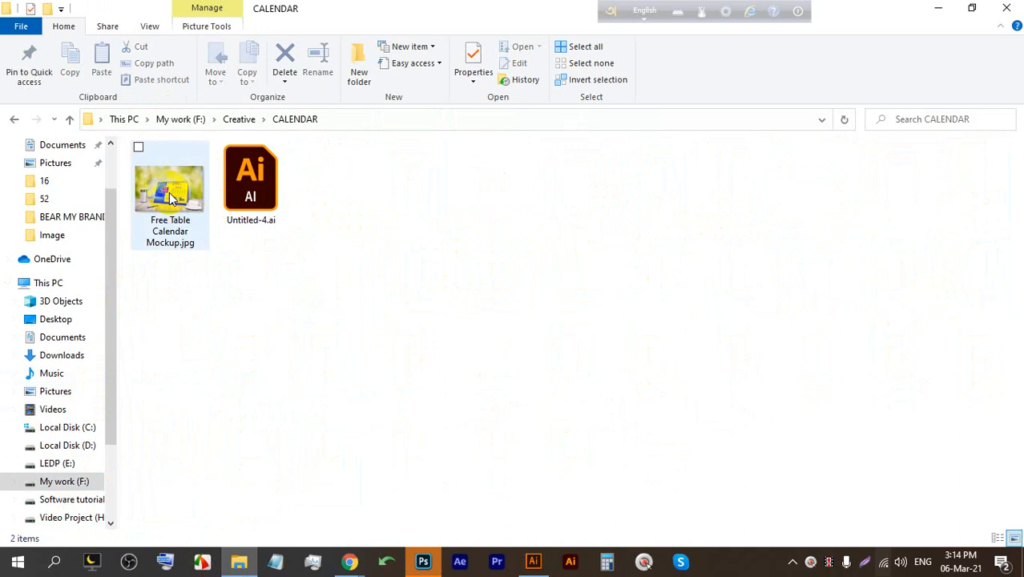
# Copy the file name of Free Table Calendar Mockup.jpg and close the photo viewer.
pyautogui.doubleClick(162, 217)
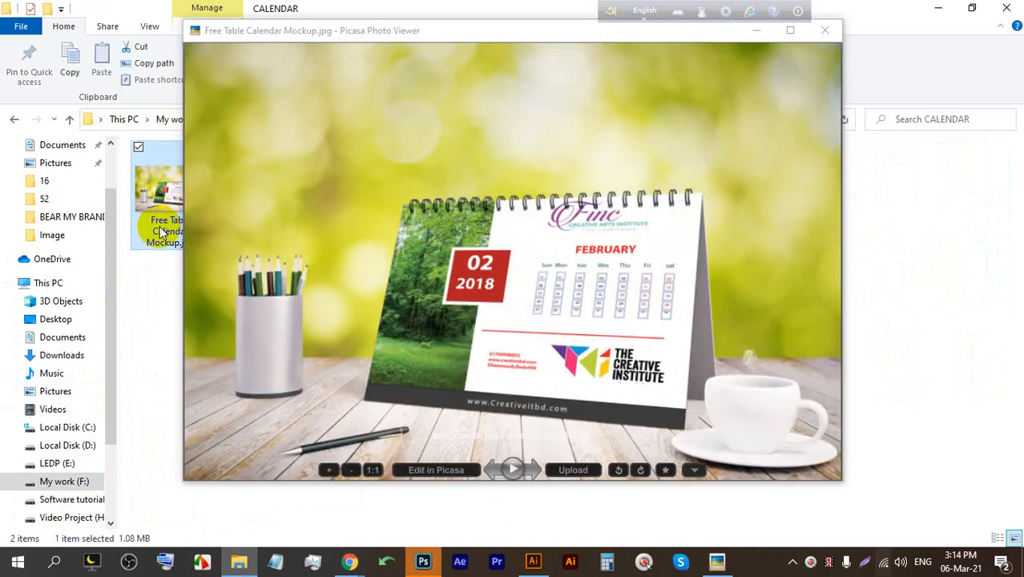
pyautogui.rightClick(162, 229)
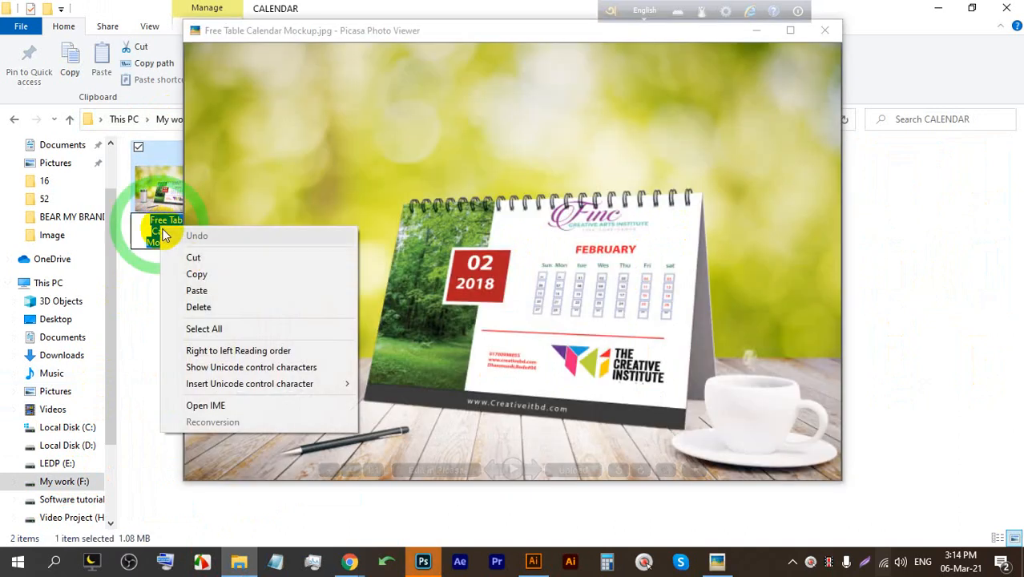
pyautogui.click(183, 271)
pyautogui.click(835, 29)
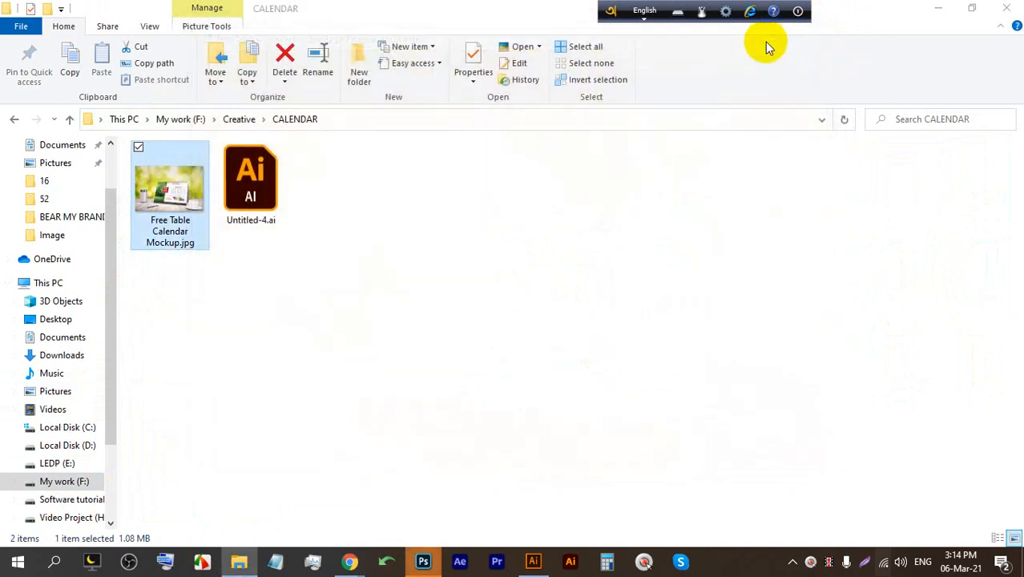
# Navigate to the mockup folder under LEDP (E:) > Vector.
pyautogui.click(60, 463)
pyautogui.click(64, 482)
pyautogui.click(69, 499)
pyautogui.click(64, 481)
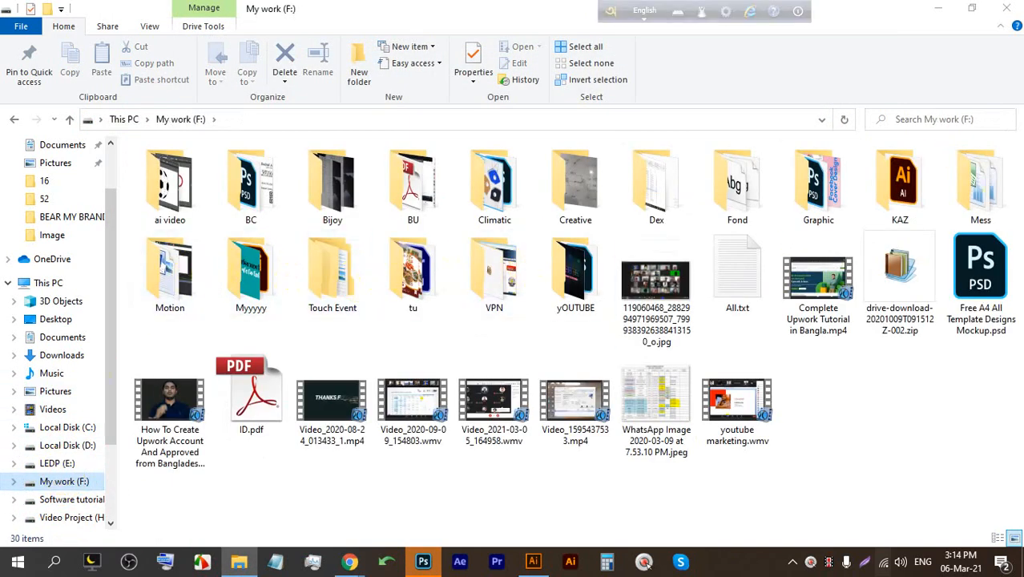
pyautogui.click(64, 464)
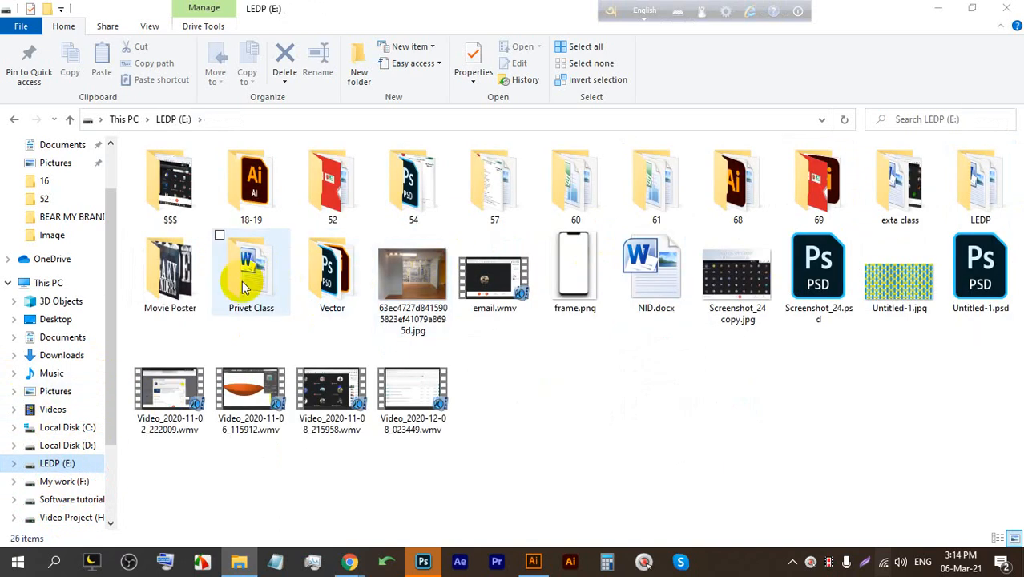
pyautogui.doubleClick(351, 275)
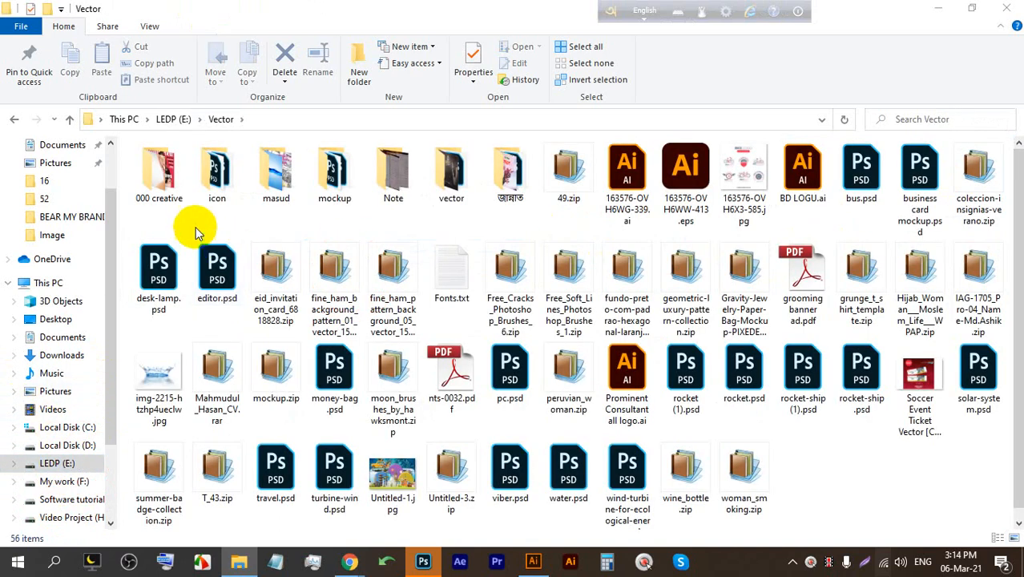
pyautogui.click(335, 185)
pyautogui.doubleClick(335, 184)
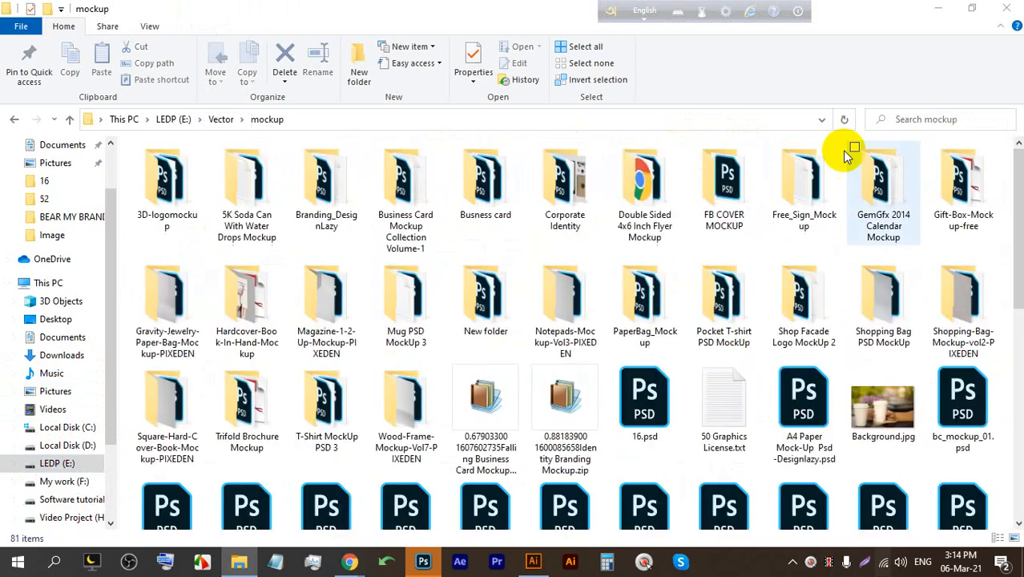
# Search the folder for the pasted name and open Free Table Calendar Mockup.psd.
pyautogui.click(929, 100)
pyautogui.click(1004, 119)
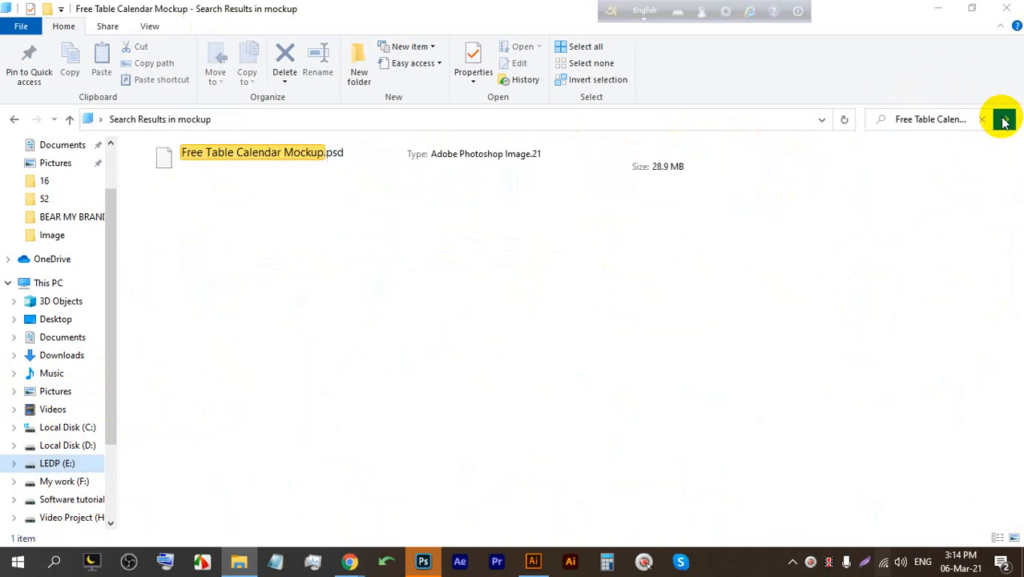
pyautogui.doubleClick(286, 153)
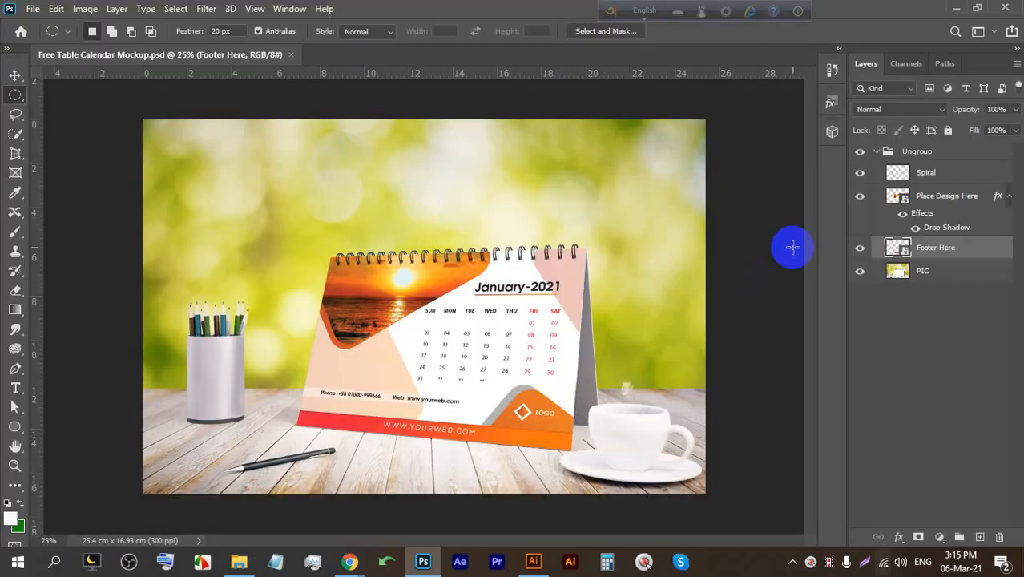
# Open the Place Design Here smart object, cancel the missing-fonts warning, and switch to Illustrator.
pyautogui.click(859, 197)
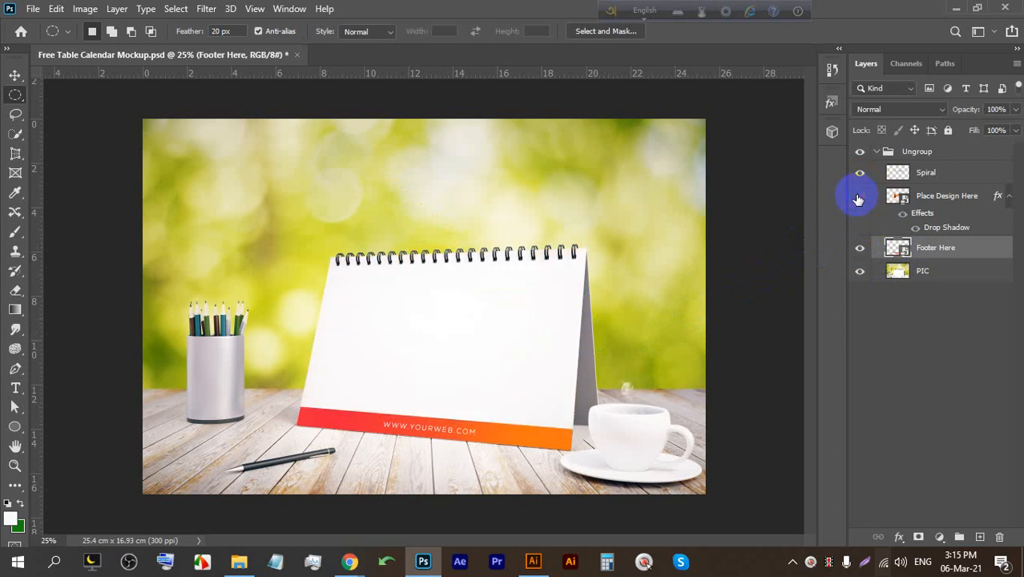
pyautogui.click(859, 198)
pyautogui.click(901, 195)
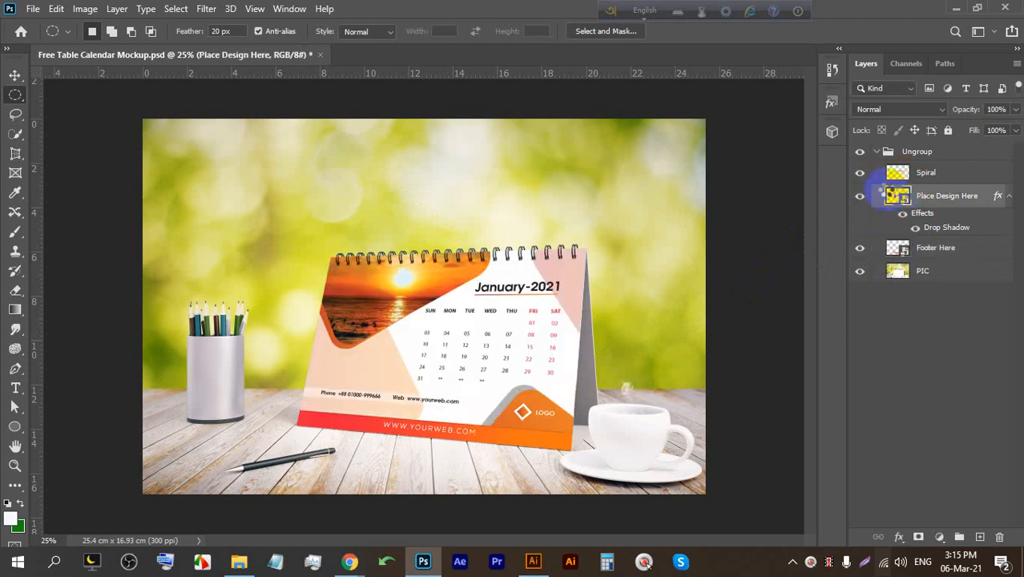
pyautogui.doubleClick(897, 196)
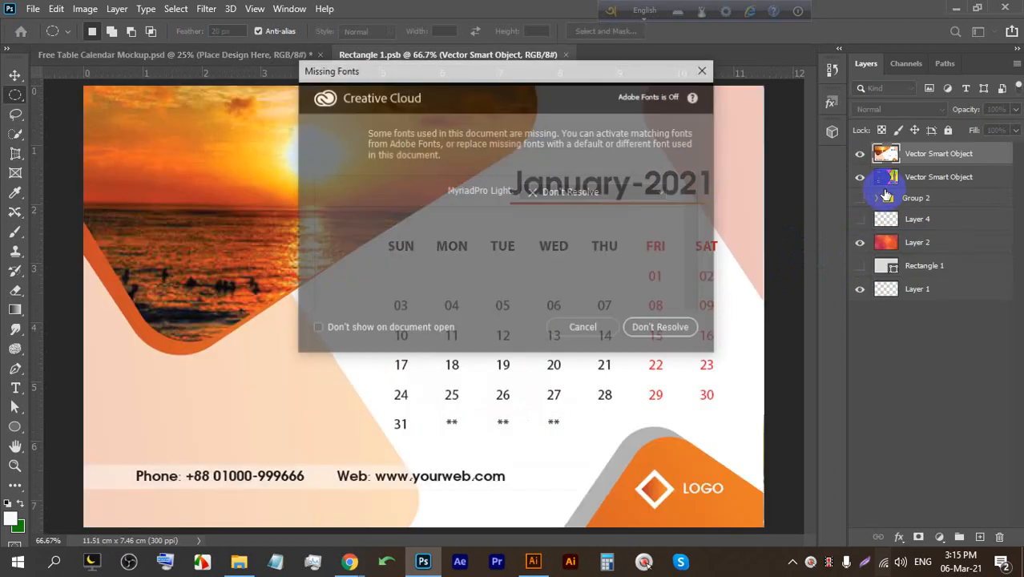
pyautogui.click(597, 341)
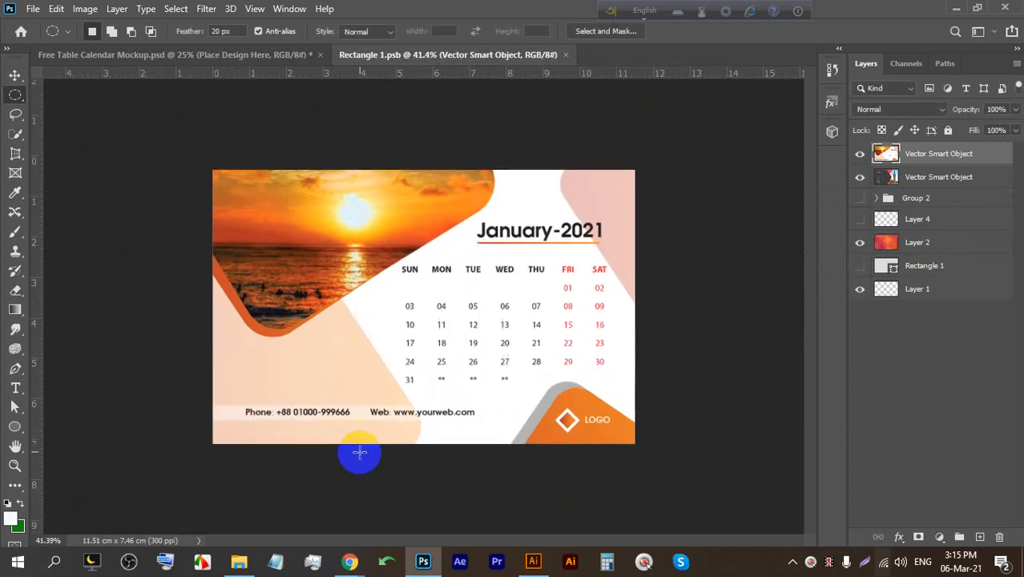
pyautogui.click(533, 560)
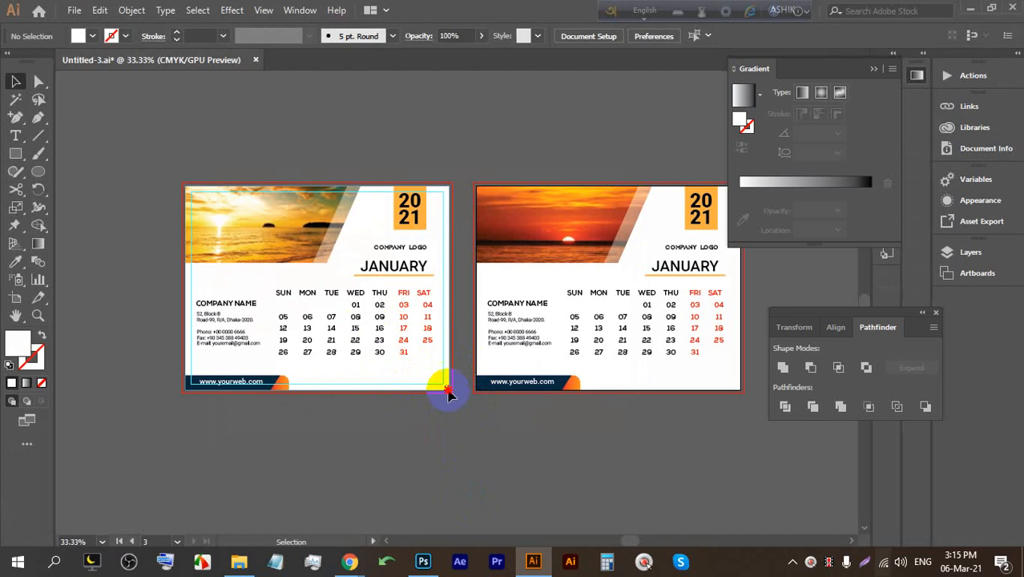
# Marquee-select the whole left golden-sea calendar and drag it toward Photoshop.
pyautogui.click(184, 189)
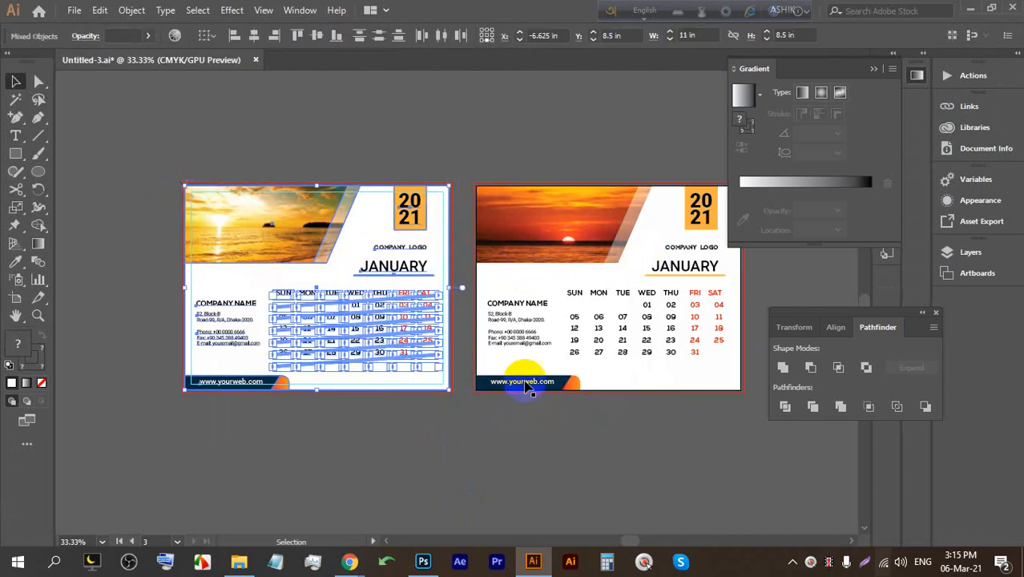
pyautogui.click(432, 431)
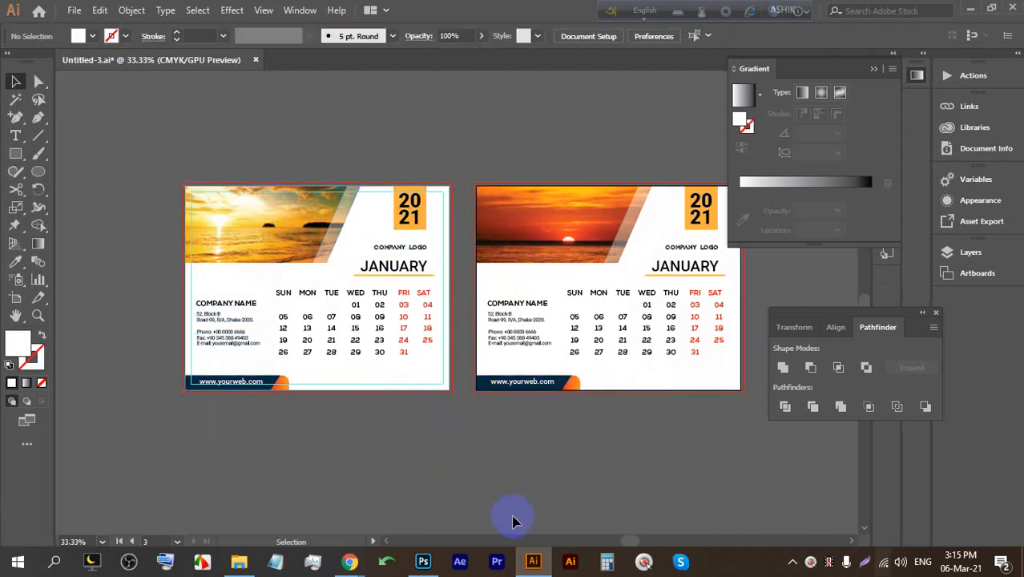
pyautogui.moveTo(625, 541); pyautogui.dragTo(630, 538)
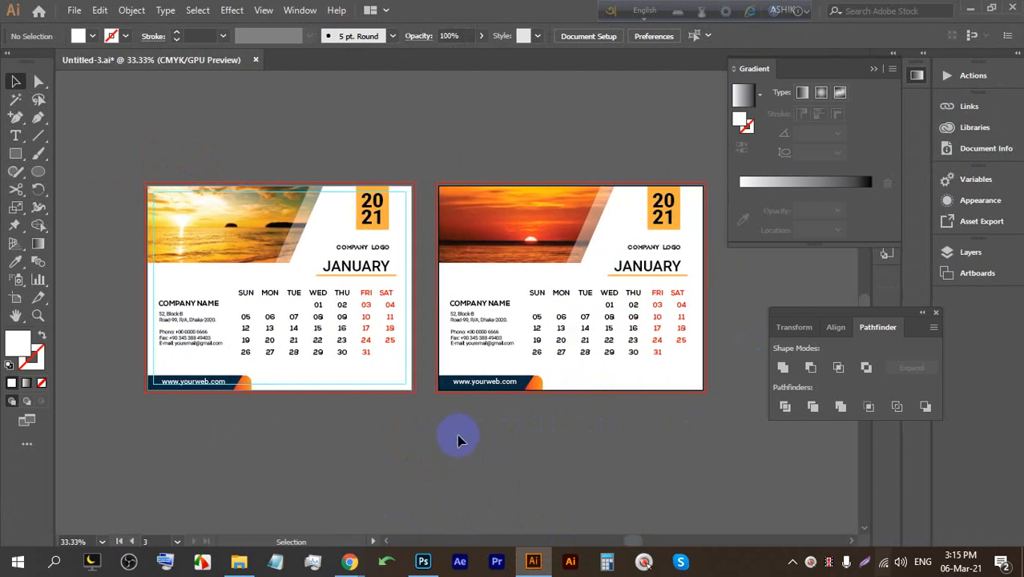
pyautogui.moveTo(145, 196); pyautogui.dragTo(146, 196)
pyautogui.moveTo(219, 230); pyautogui.dragTo(337, 237)
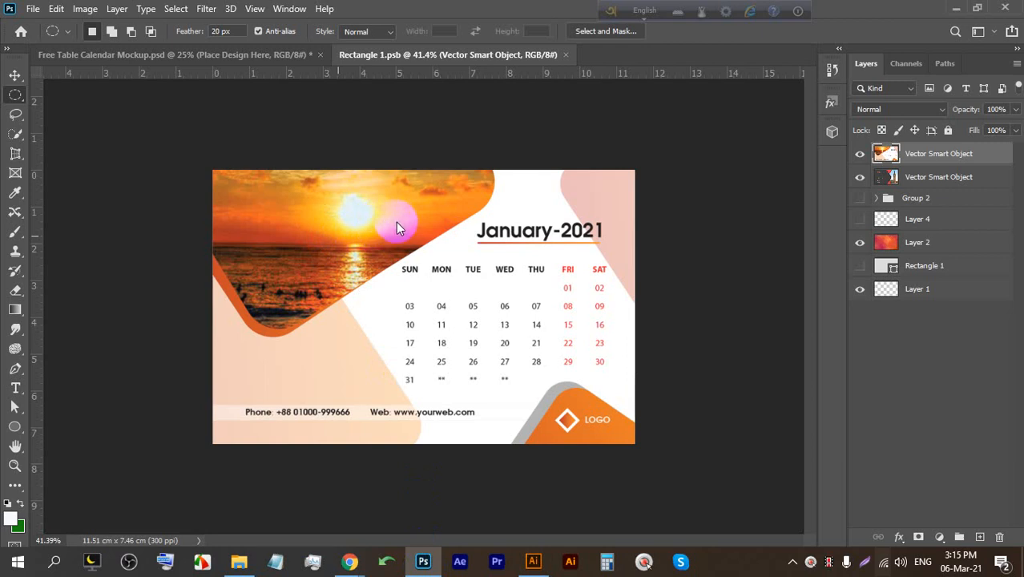
# Place the golden-sea calendar artwork and scale it to fill the whole canvas.
pyautogui.moveTo(411, 270); pyautogui.dragTo(357, 238)
pyautogui.click(720, 34)
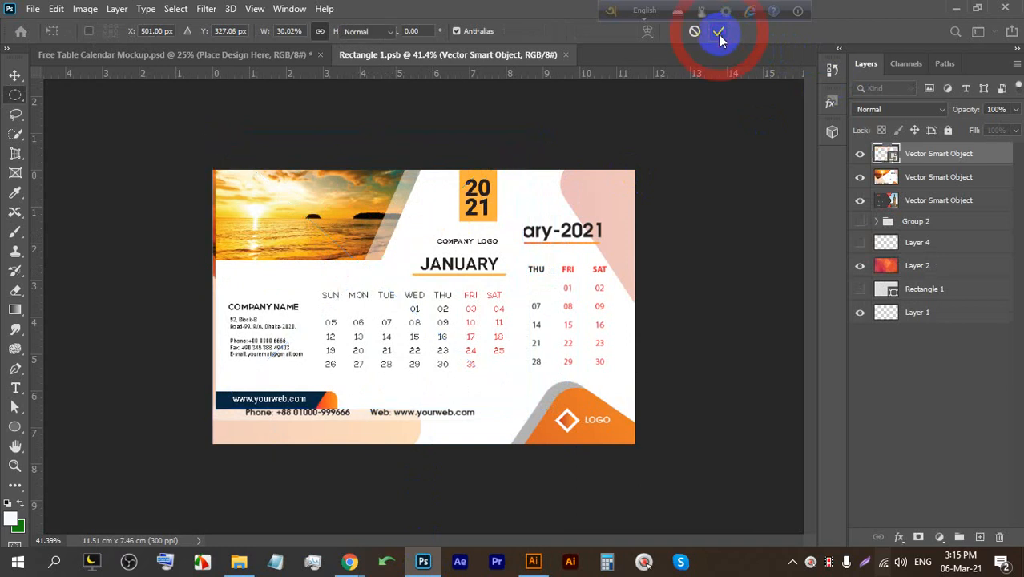
pyautogui.hotkey('ctrl', 't')
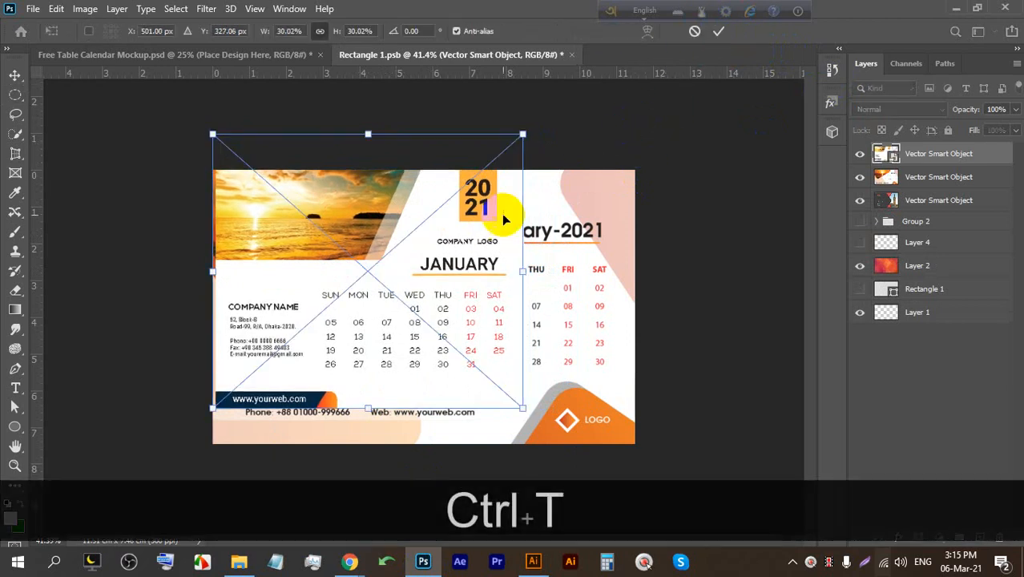
pyautogui.moveTo(522, 409)
pyautogui.mouseDown()
pyautogui.moveTo(614, 485)
pyautogui.moveTo(520, 411)
pyautogui.mouseUp()
pyautogui.moveTo(606, 297)
pyautogui.mouseDown()
pyautogui.moveTo(633, 305)
pyautogui.moveTo(609, 305)
pyautogui.mouseUp()
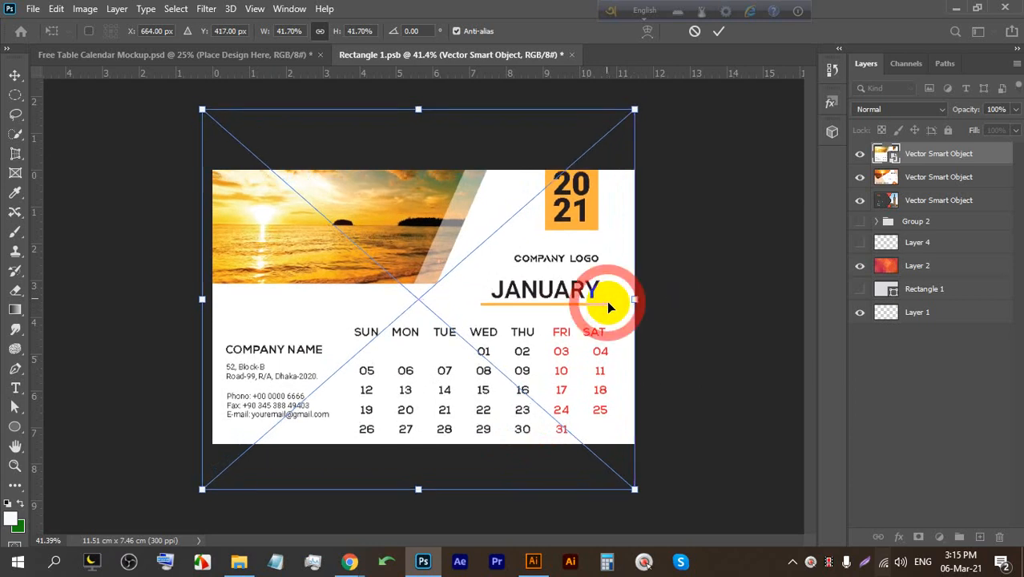
pyautogui.moveTo(419, 111); pyautogui.dragTo(419, 118)
pyautogui.moveTo(425, 188); pyautogui.dragTo(425, 182)
pyautogui.click(719, 31)
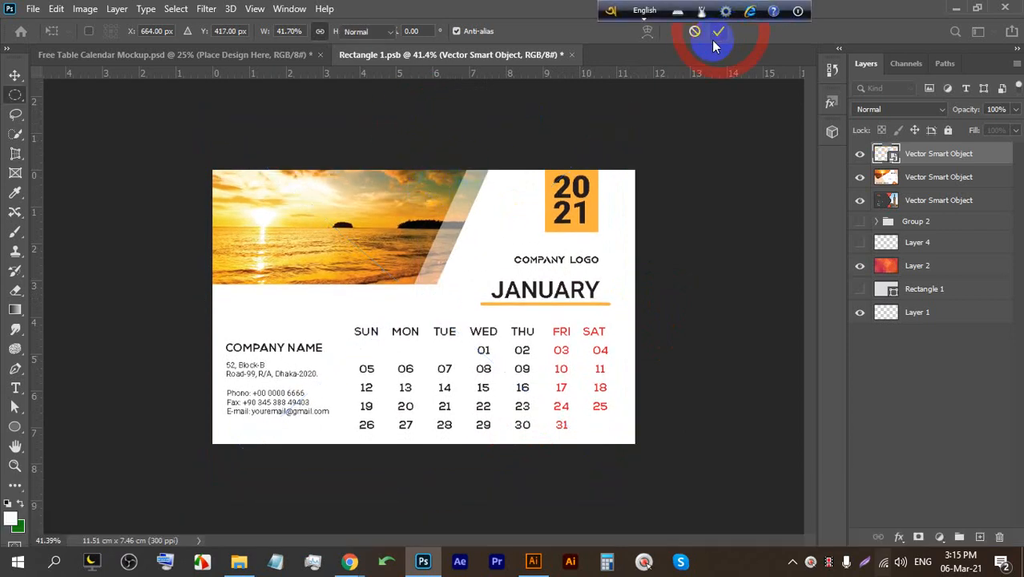
# Save the calendar design and view the updated desk-calendar mockup.
pyautogui.press('ctrl')
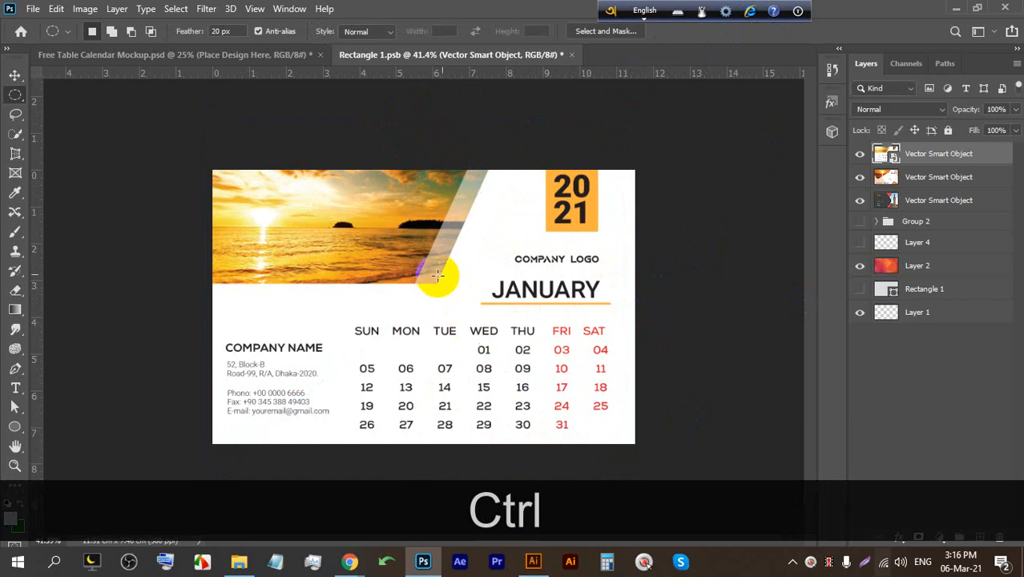
pyautogui.press('ctrl')
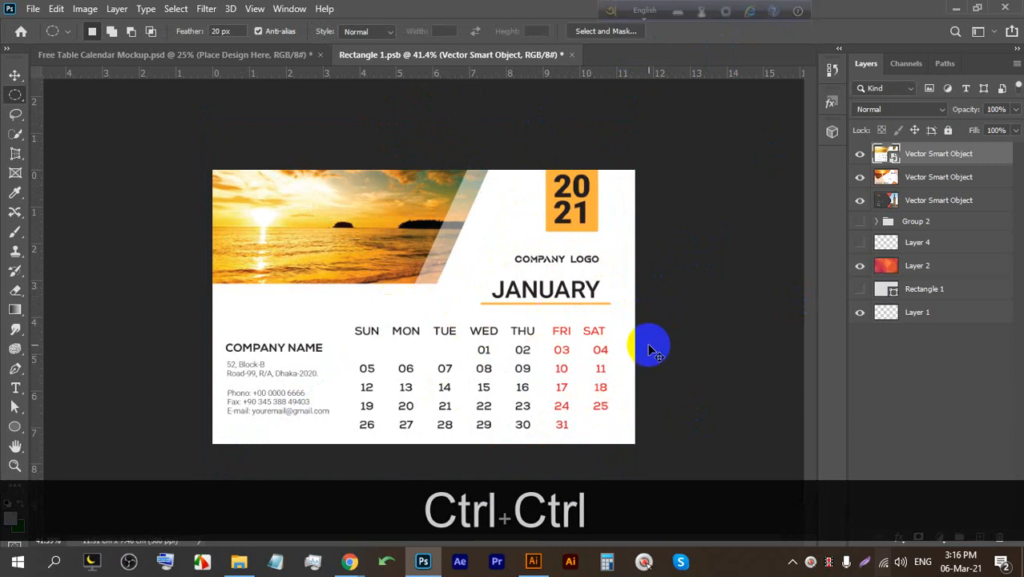
pyautogui.hotkey('ctrl', 's')
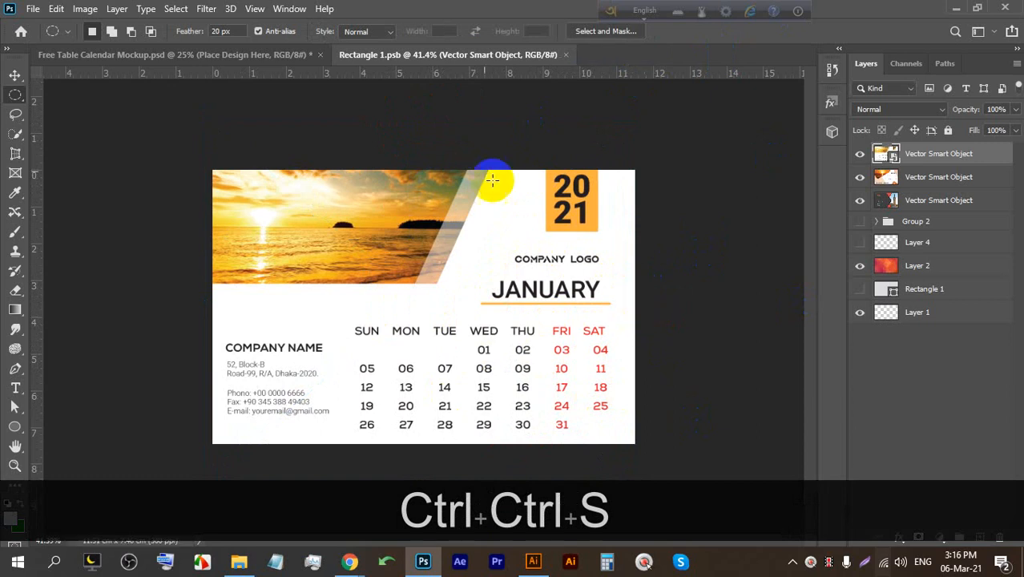
pyautogui.click(282, 56)
pyautogui.scroll(5, 466, 381)
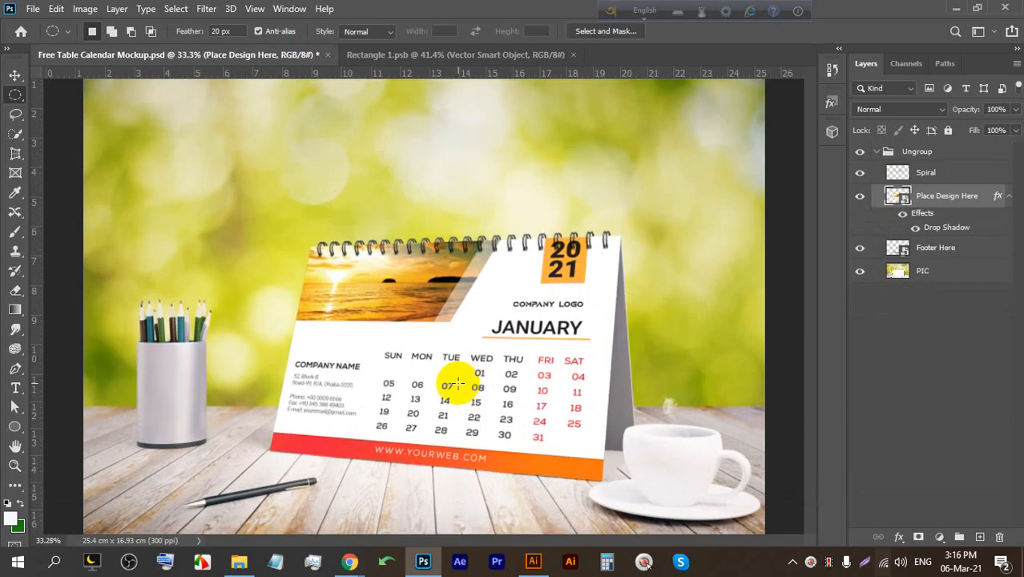
pyautogui.scroll(-1, 471, 277)
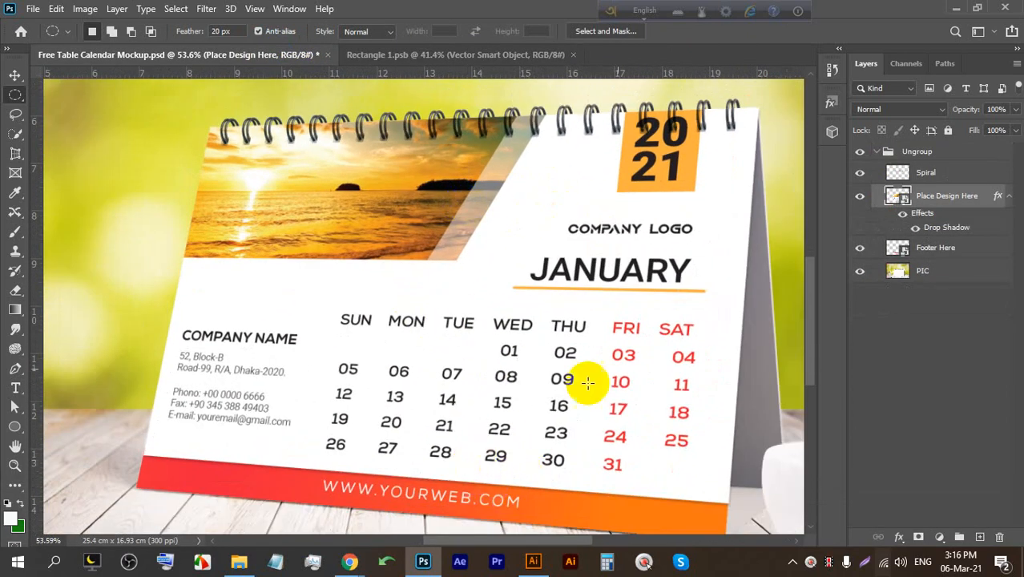
# Toggle the mockup's footer band off and on to compare, then return to the Illustrator artwork.
pyautogui.click(858, 250)
pyautogui.click(858, 250)
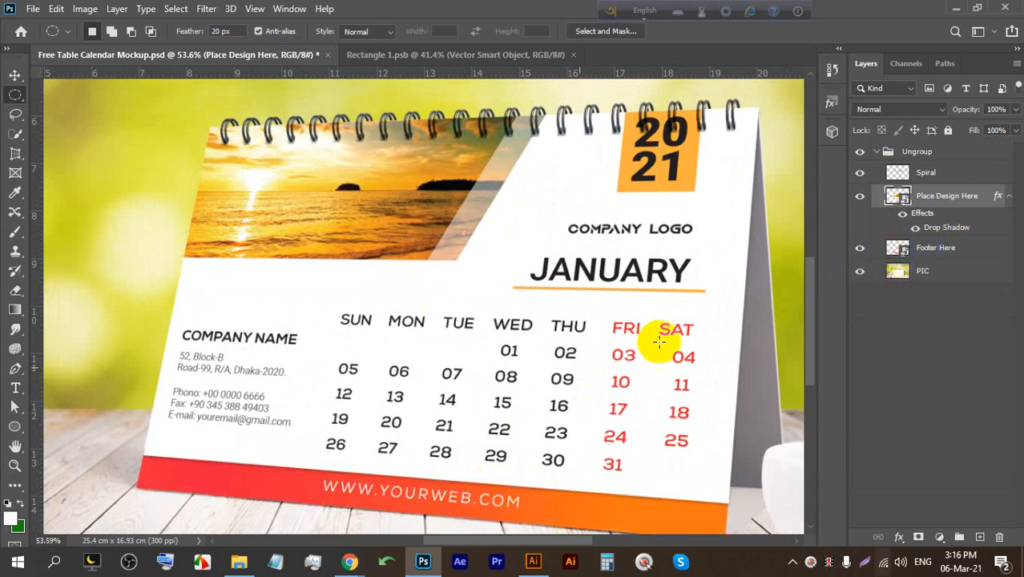
pyautogui.scroll(-3, 392, 426)
pyautogui.scroll(2, 417, 519)
pyautogui.scroll(-2, 417, 520)
pyautogui.scroll(1, 722, 478)
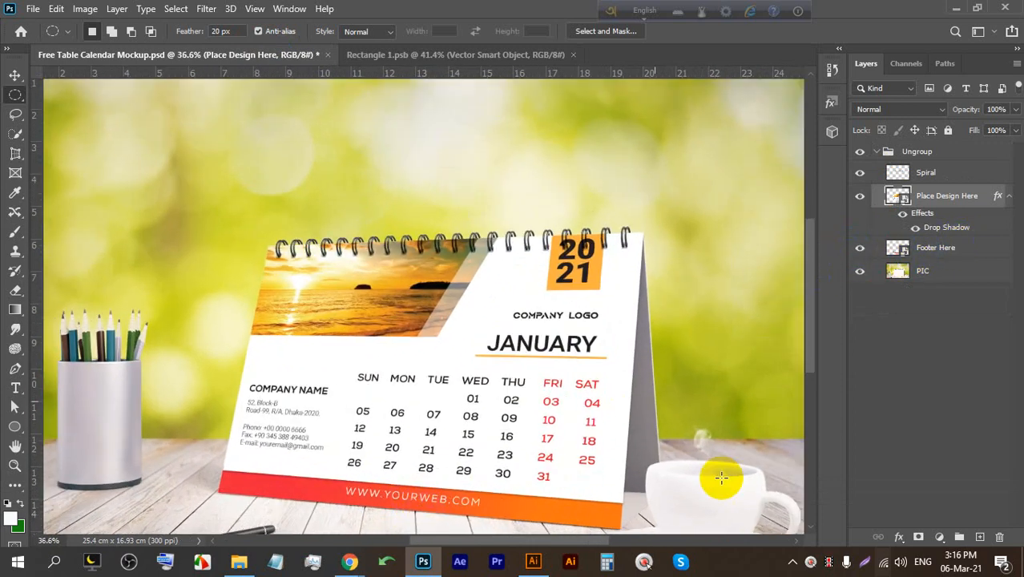
pyautogui.click(532, 561)
pyautogui.scroll(5, 219, 413)
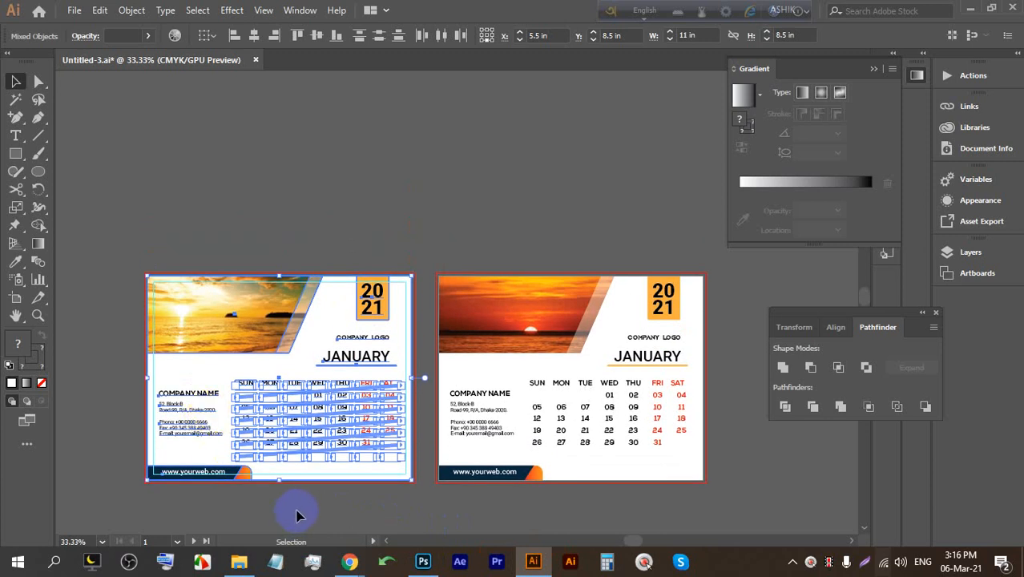
# Lock the white background rectangle with Ctrl+2, then marquee-select the navy footer bar and its URL.
pyautogui.click(297, 513)
pyautogui.scroll(3, 238, 502)
pyautogui.moveTo(238, 497); pyautogui.dragTo(375, 420)
pyautogui.click(443, 335)
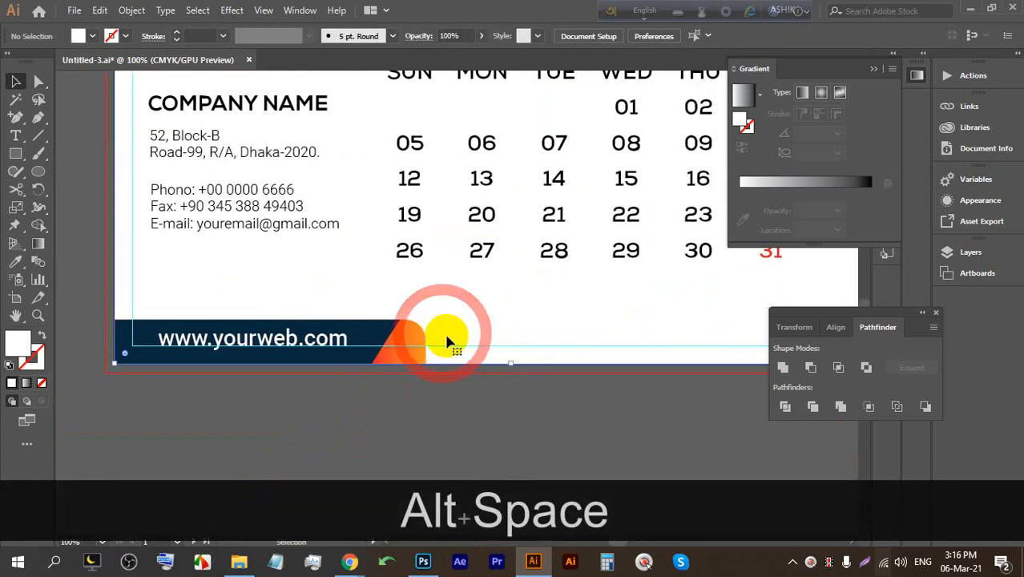
pyautogui.hotkey('ctrl', '2')
pyautogui.moveTo(469, 350); pyautogui.dragTo(404, 341)
pyautogui.hotkey('ctrl', 'z')
pyautogui.click(505, 331)
pyautogui.hotkey('ctrl', '2')
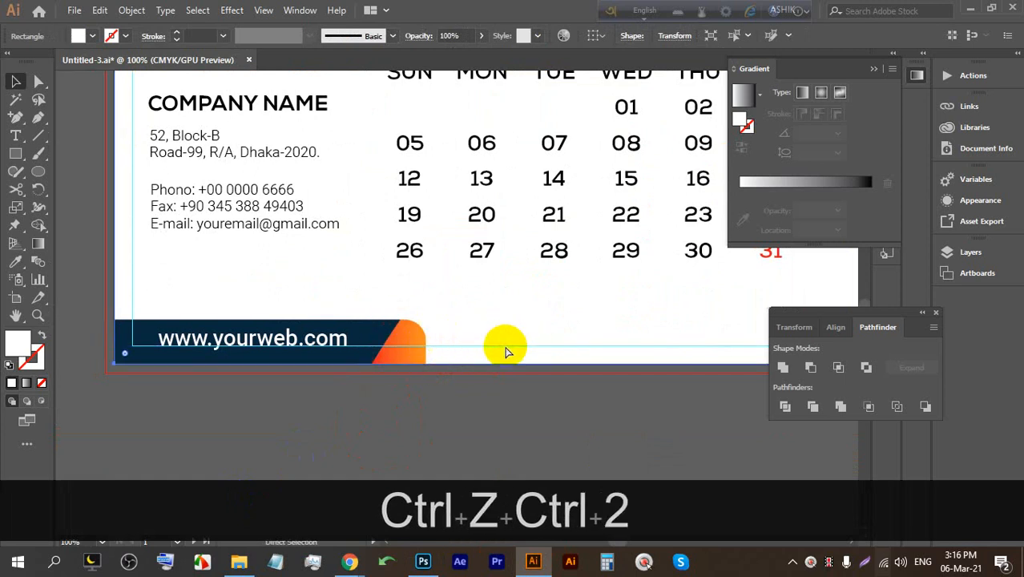
pyautogui.moveTo(286, 313); pyautogui.dragTo(433, 461)
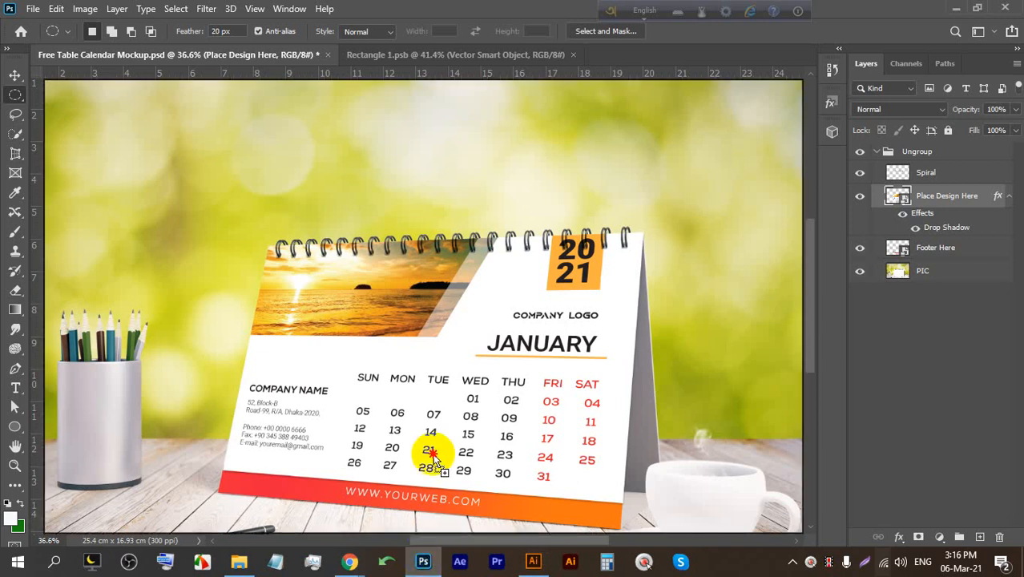
# Place the footer bar into Rectangle 1.psb and open the mockup's Footer Here smart object.
pyautogui.moveTo(458, 96); pyautogui.dragTo(474, 240)
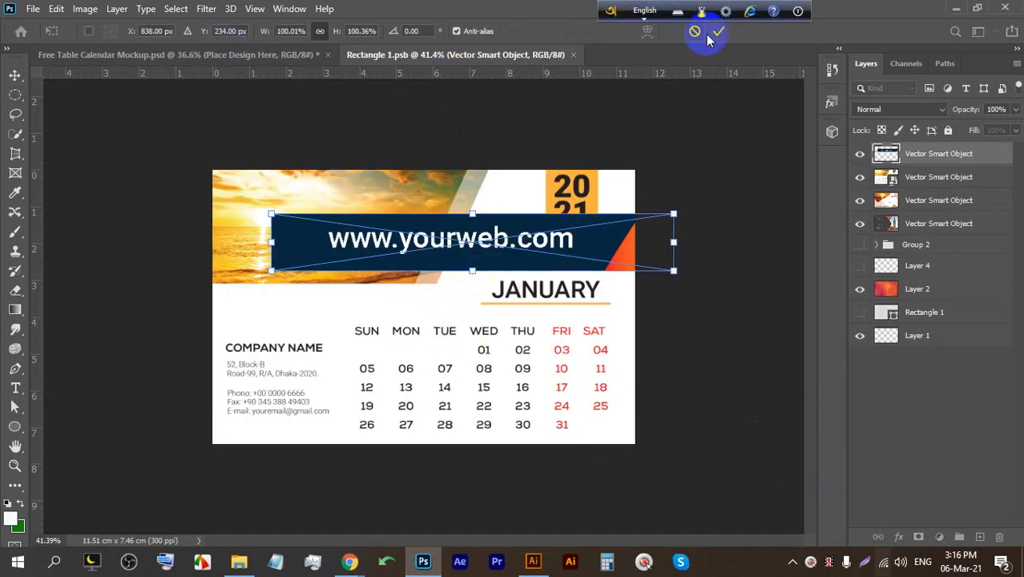
pyautogui.click(718, 33)
pyautogui.click(268, 54)
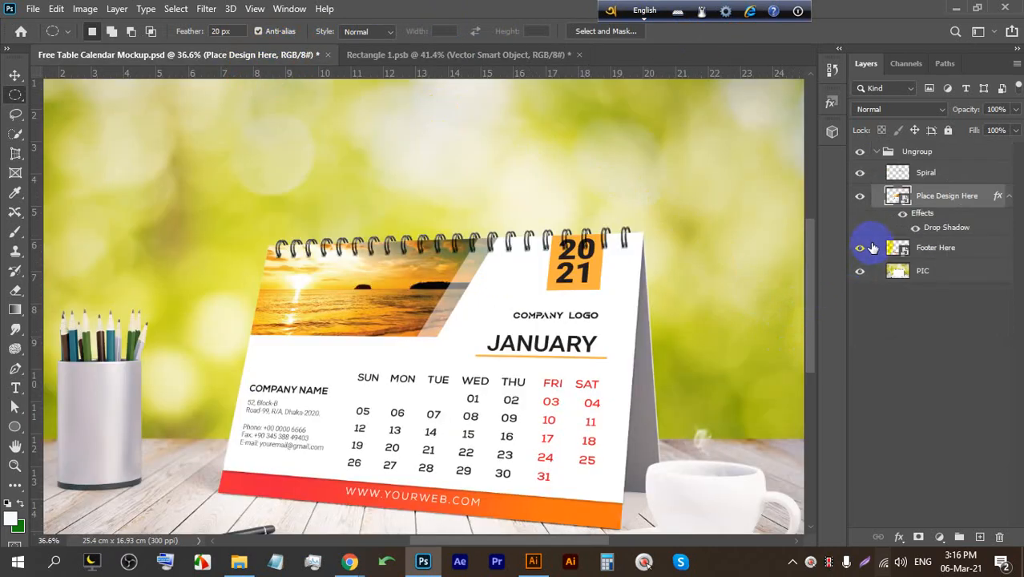
pyautogui.doubleClick(882, 251)
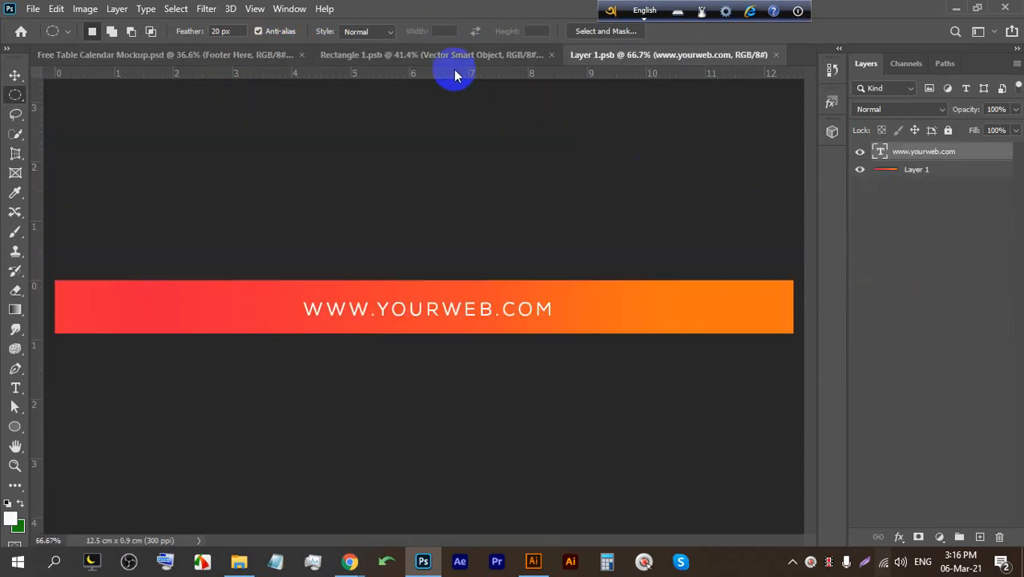
# Move the web banner into the Layer 1.psb footer, scale it to the strip and align it left.
pyautogui.click(478, 54)
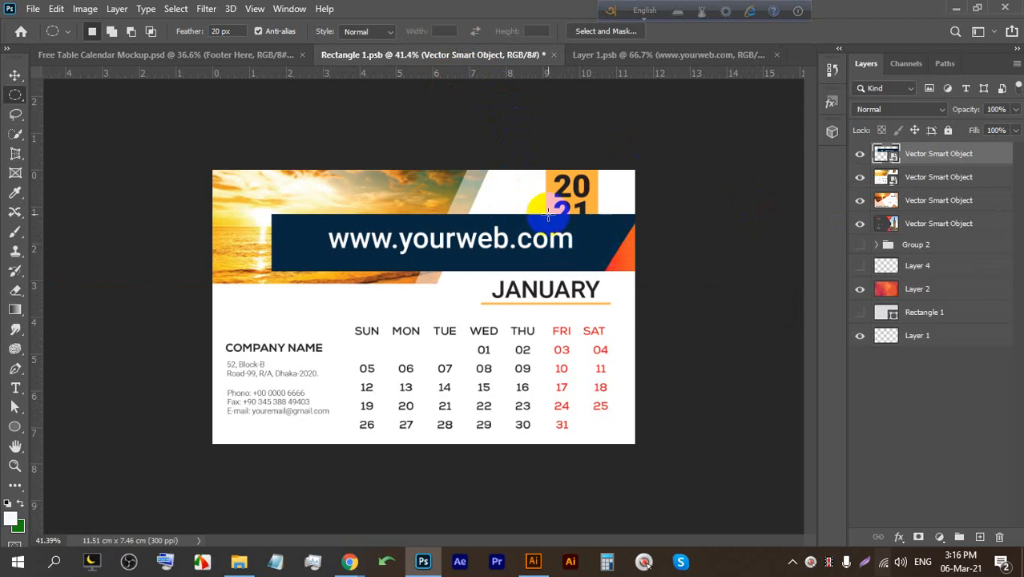
pyautogui.click(13, 75)
pyautogui.moveTo(468, 225); pyautogui.dragTo(506, 118)
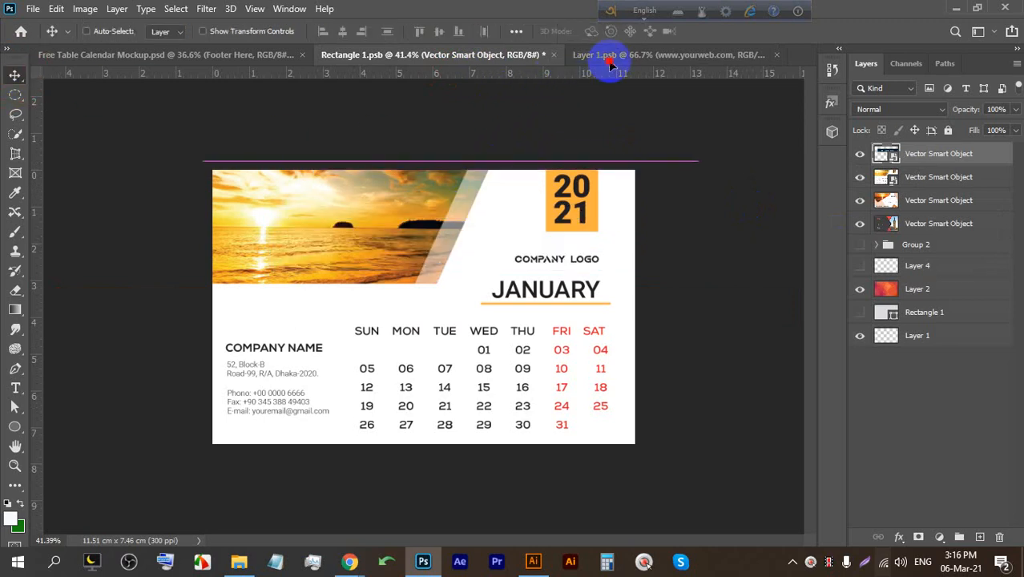
pyautogui.click(614, 56)
pyautogui.moveTo(359, 289); pyautogui.dragTo(375, 290)
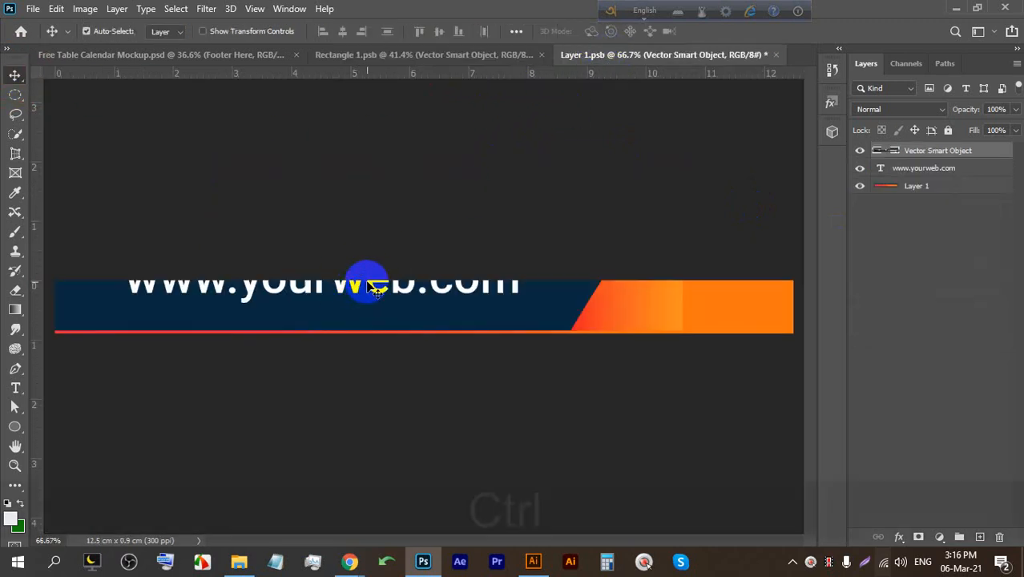
pyautogui.hotkey('ctrl', 't')
pyautogui.moveTo(356, 235); pyautogui.dragTo(348, 270)
pyautogui.moveTo(355, 328); pyautogui.dragTo(249, 300)
pyautogui.scroll(3, 185, 319)
pyautogui.click(718, 31)
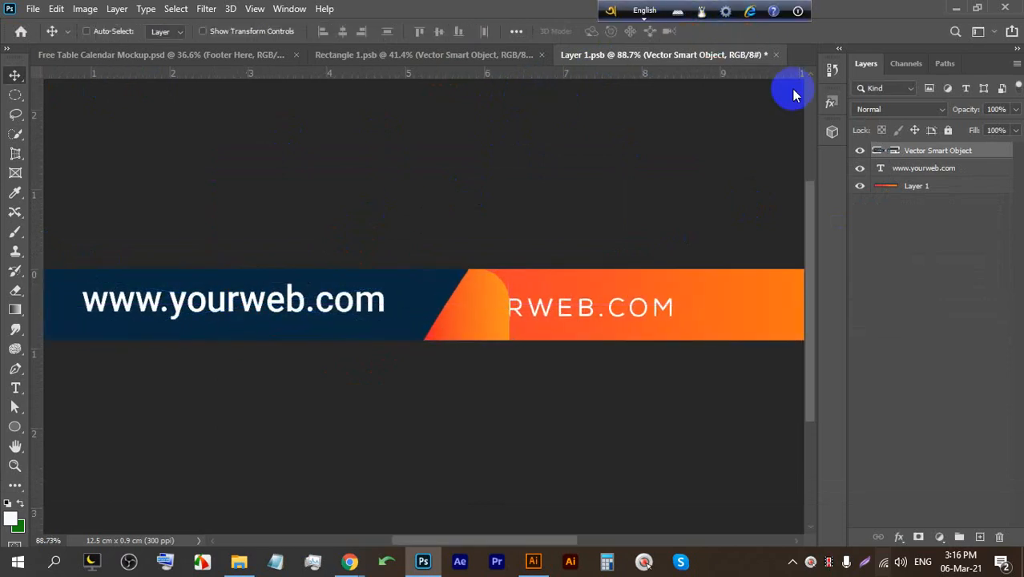
# Hide the original orange footer layer, save, and check the result in the mockup.
pyautogui.click(862, 186)
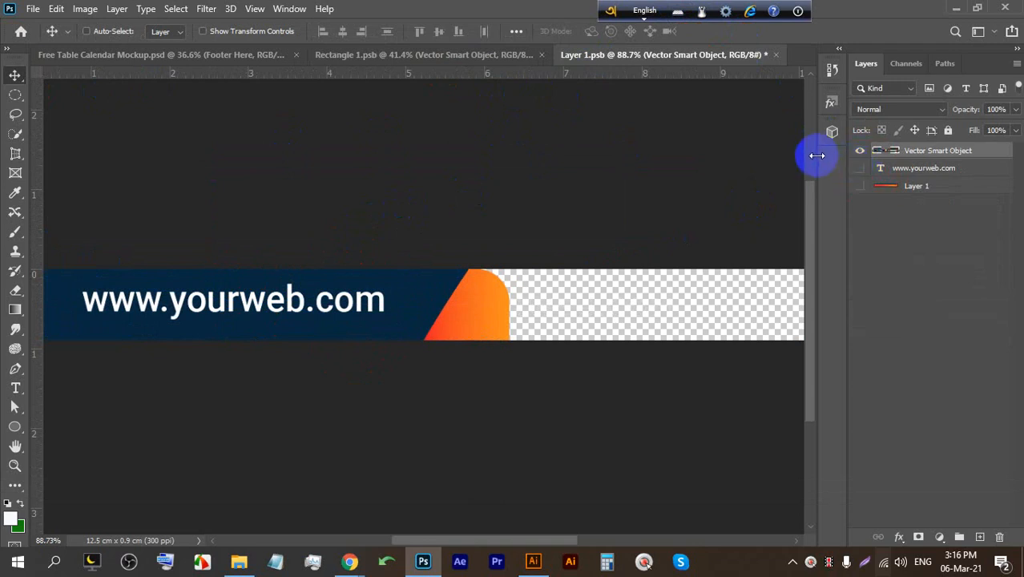
pyautogui.hotkey('ctrl', 's')
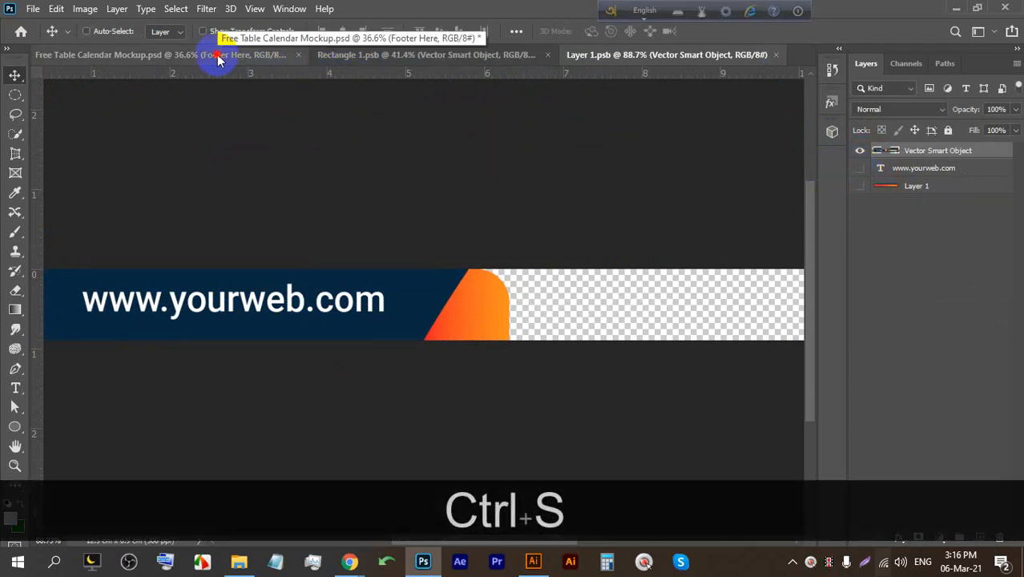
pyautogui.click(218, 59)
pyautogui.scroll(3, 447, 463)
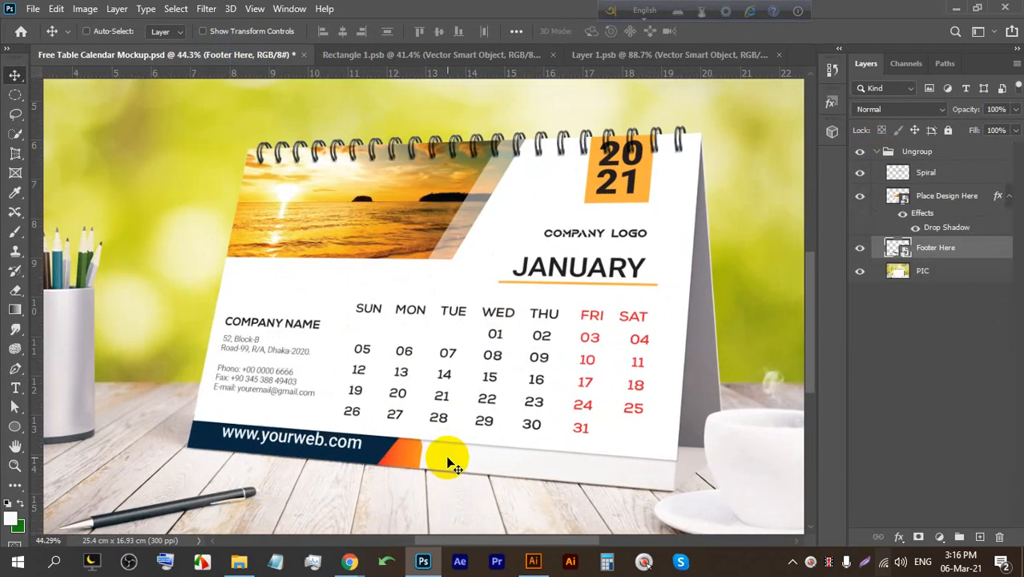
pyautogui.scroll(1, 452, 465)
pyautogui.click(597, 55)
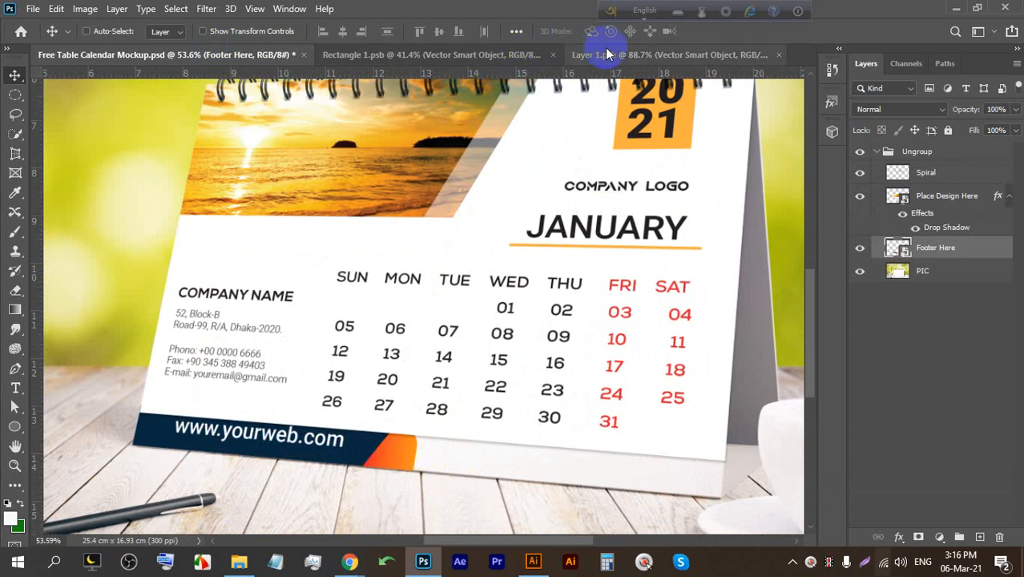
# Show the orange footer layer again and outline the rounded orange corner as a Pen-tool selection.
pyautogui.click(861, 186)
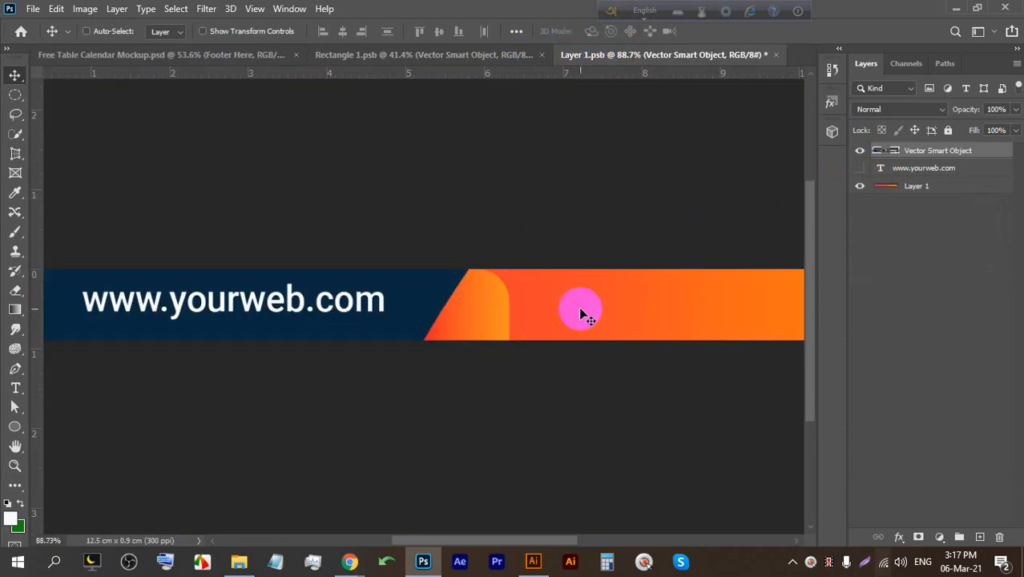
pyautogui.scroll(3, 556, 286)
pyautogui.moveTo(406, 362); pyautogui.dragTo(356, 313)
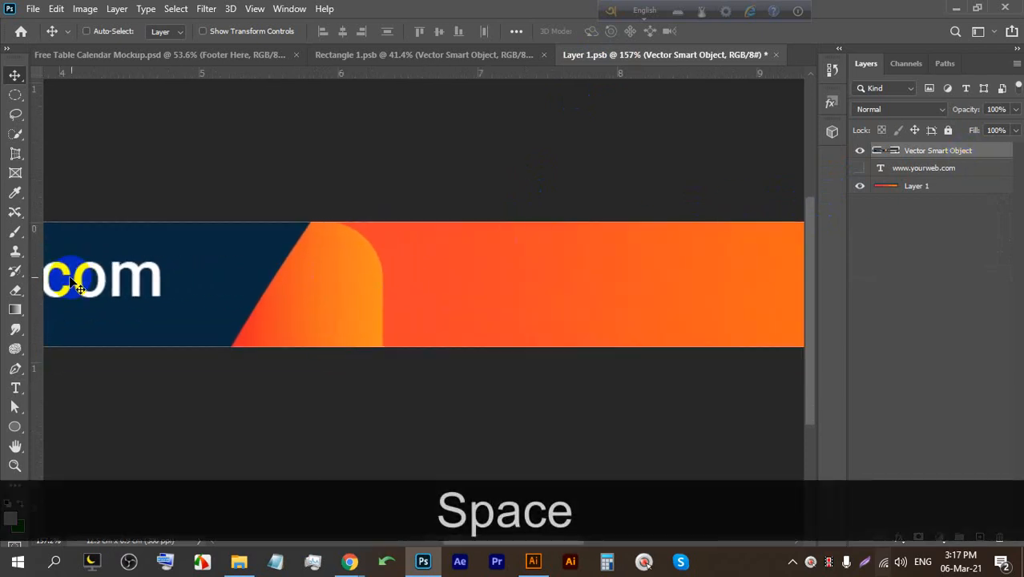
pyautogui.scroll(1, 335, 292)
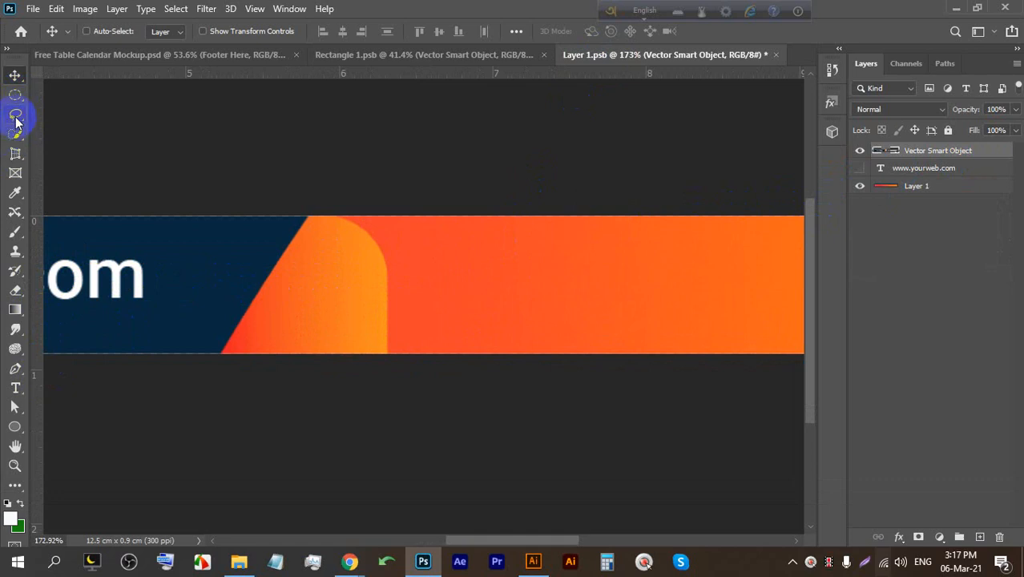
pyautogui.click(16, 390)
pyautogui.click(15, 369)
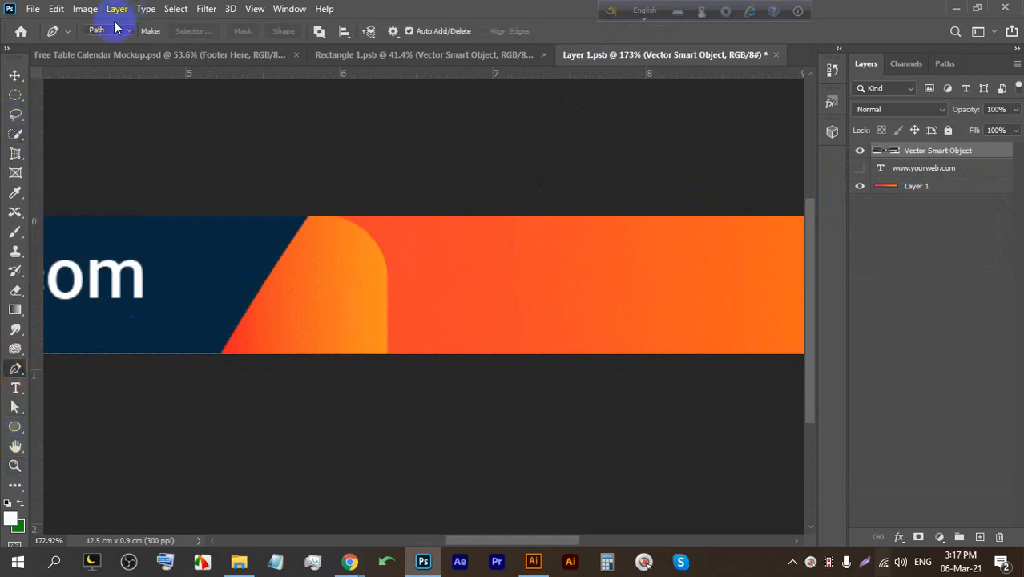
pyautogui.click(215, 360)
pyautogui.click(330, 188)
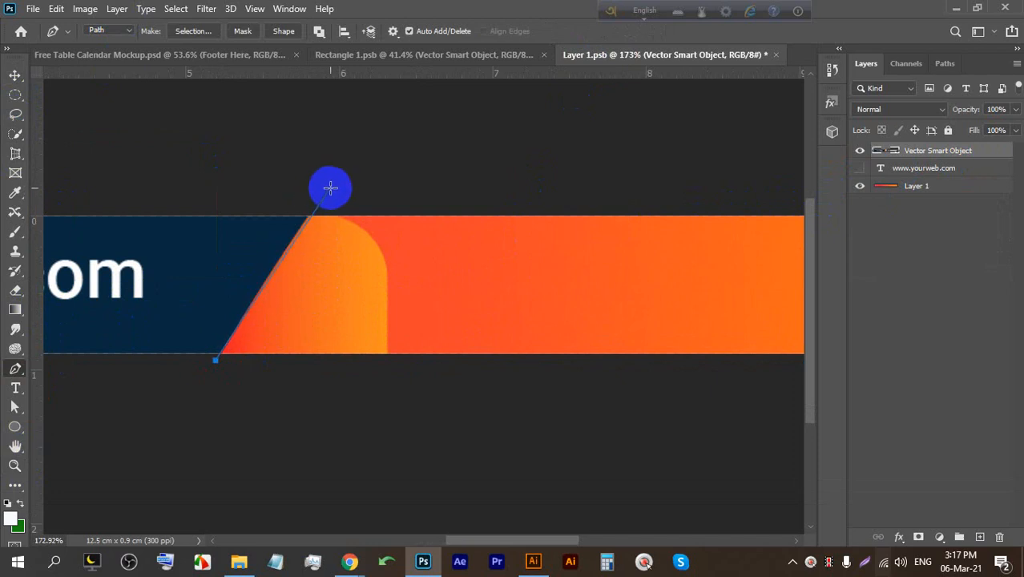
pyautogui.click(473, 169)
pyautogui.click(443, 421)
pyautogui.click(229, 421)
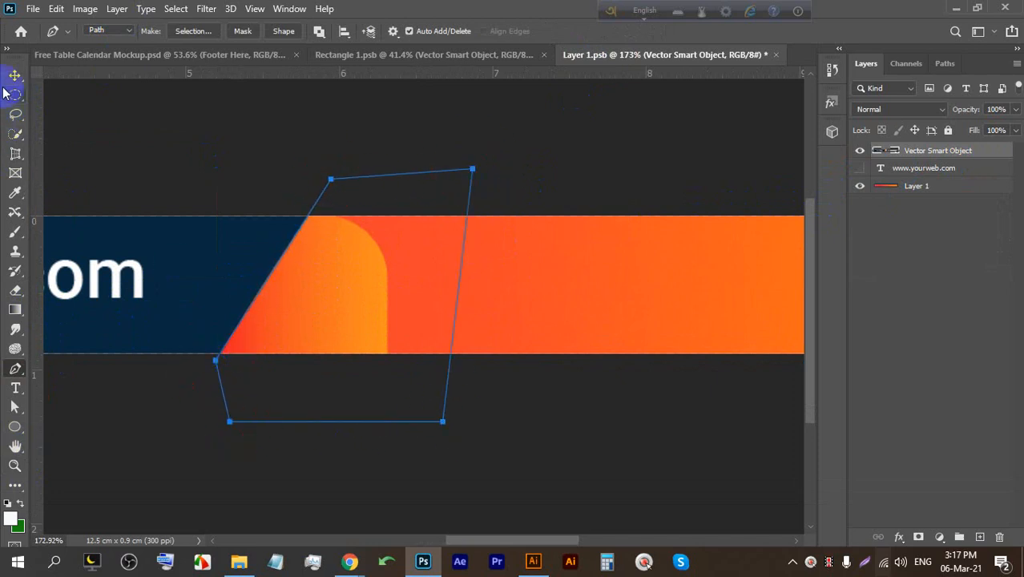
pyautogui.hotkey('ctrl', 'Return')
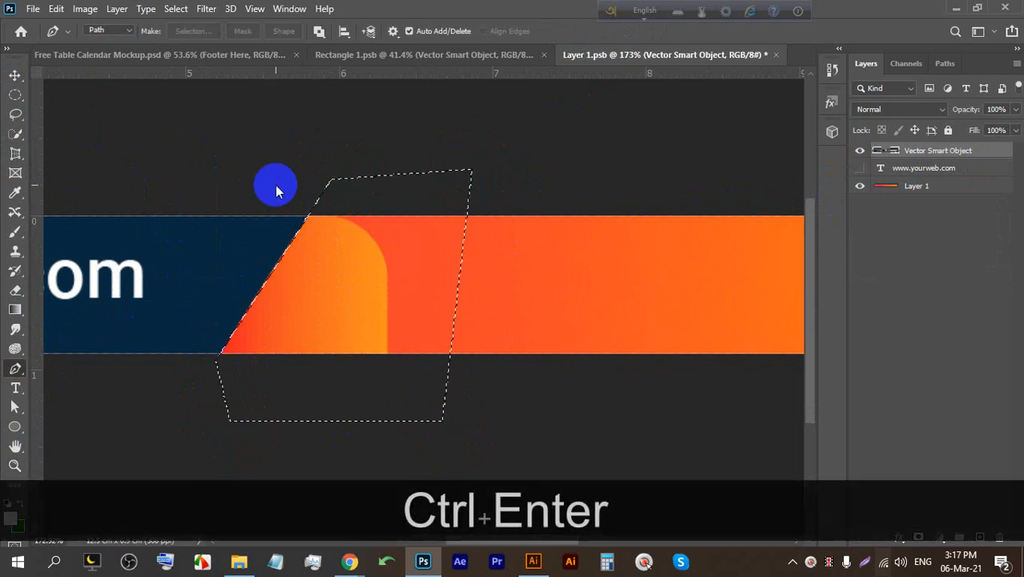
# Rasterize the banner layer, delete the selected curve, deselect, and save.
pyautogui.press('BackSpace')
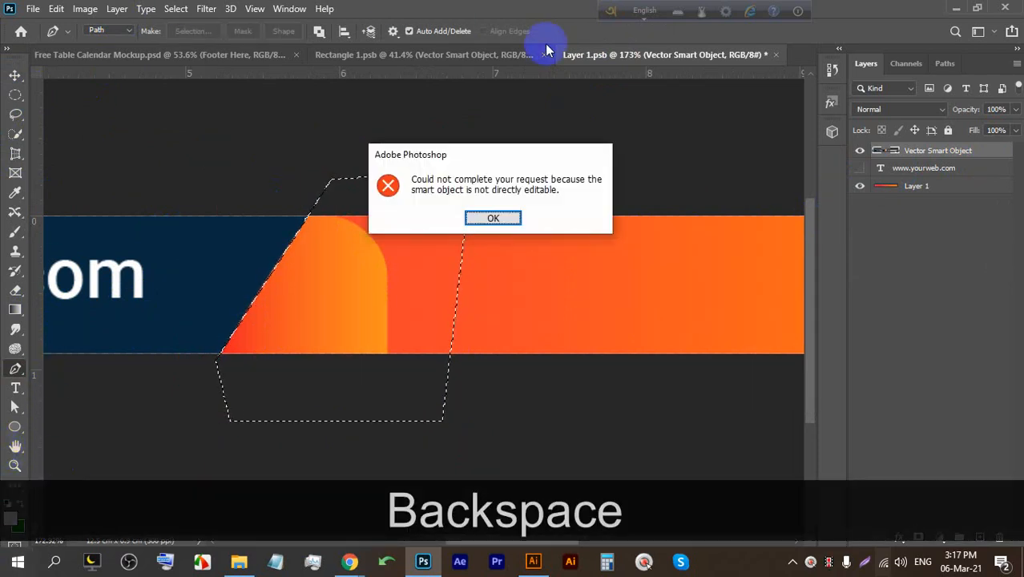
pyautogui.click(493, 218)
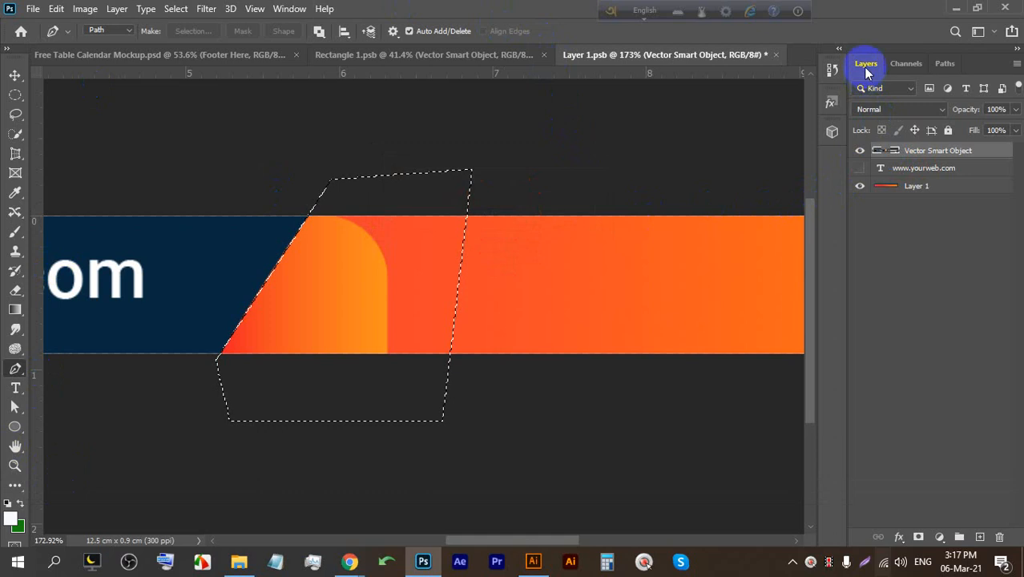
pyautogui.press('BackSpace')
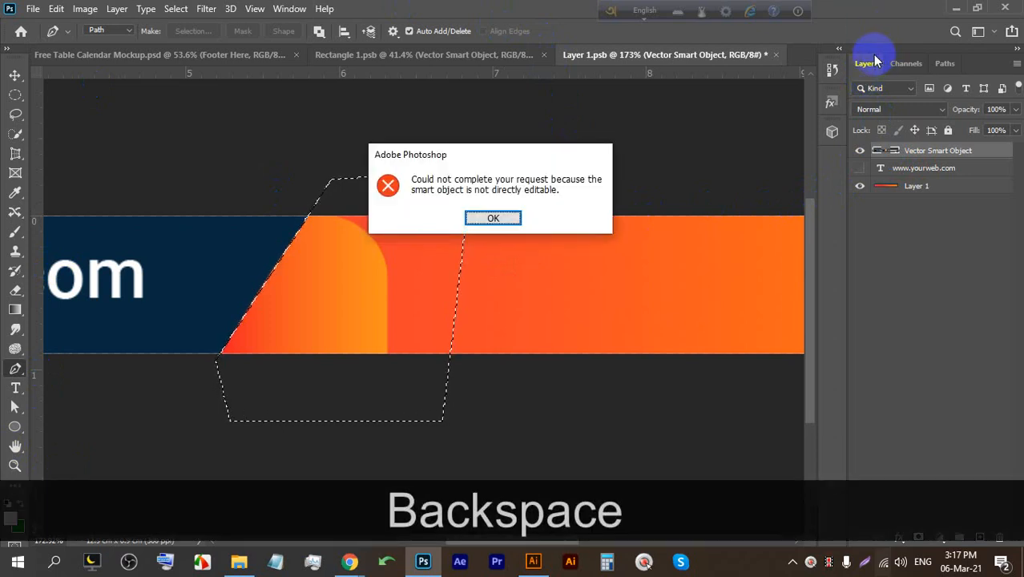
pyautogui.click(493, 219)
pyautogui.rightClick(939, 153)
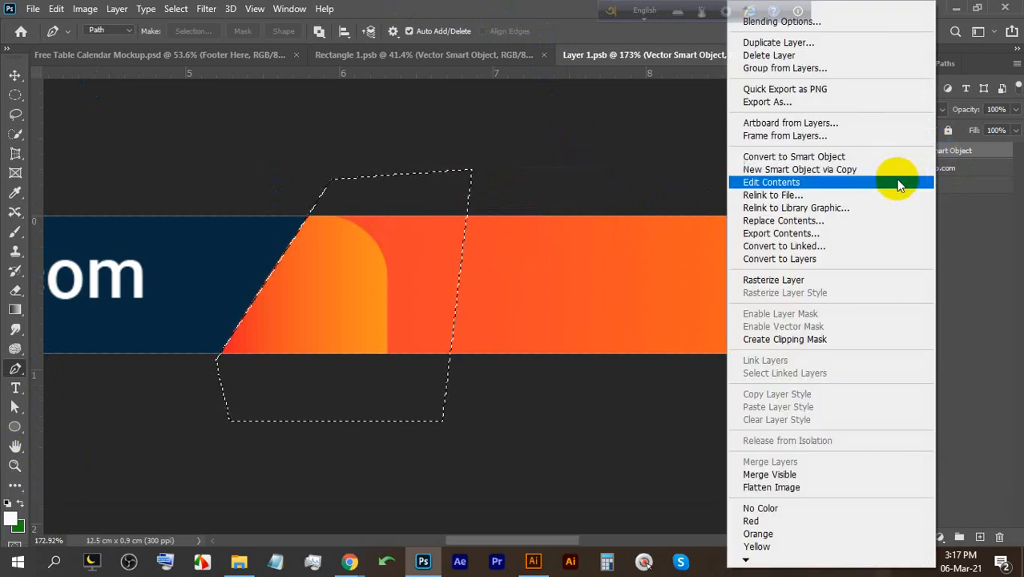
pyautogui.click(833, 279)
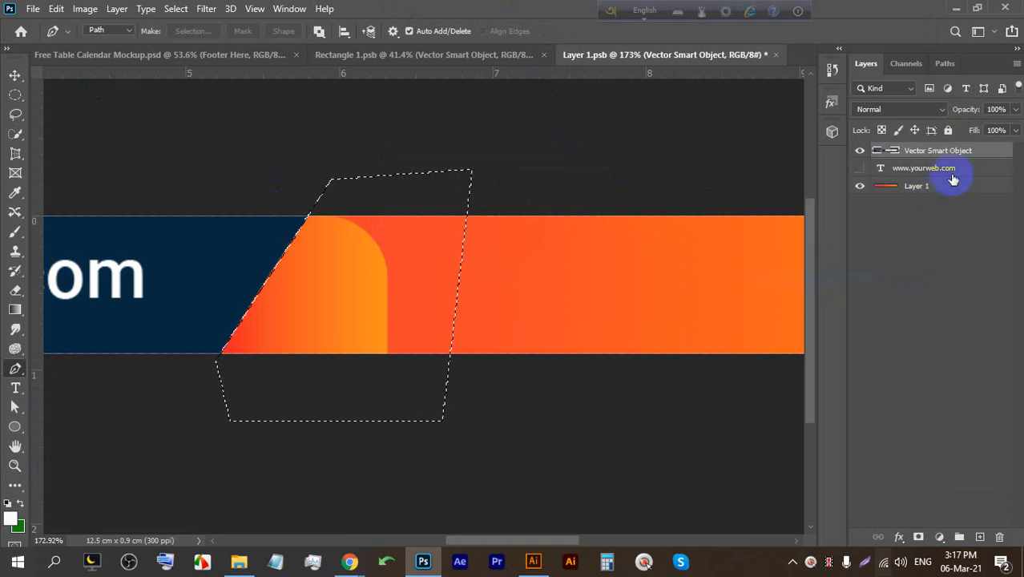
pyautogui.press('BackSpace')
pyautogui.hotkey('ctrl', 'd')
pyautogui.hotkey('ctrl', 's')
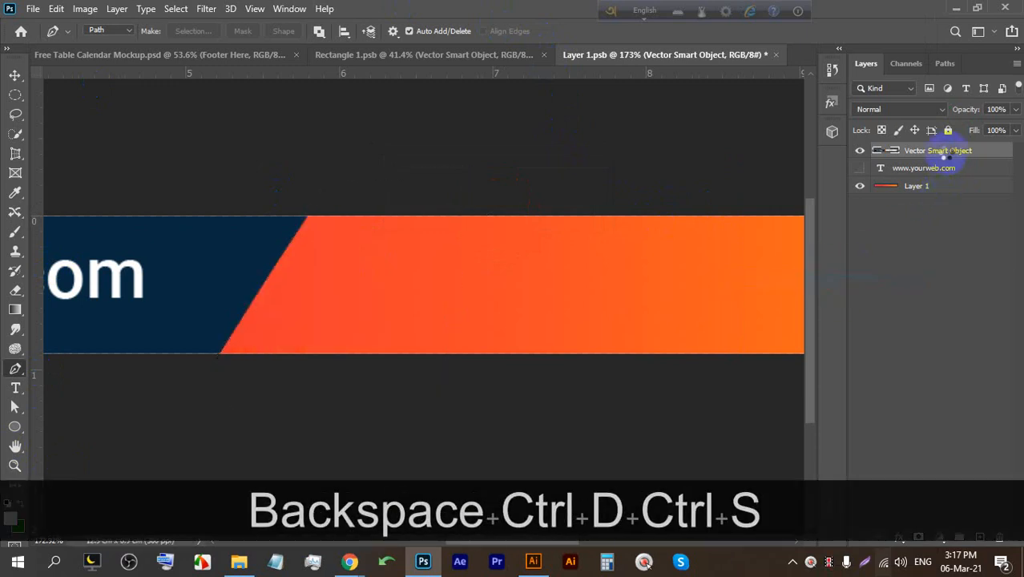
pyautogui.click(241, 54)
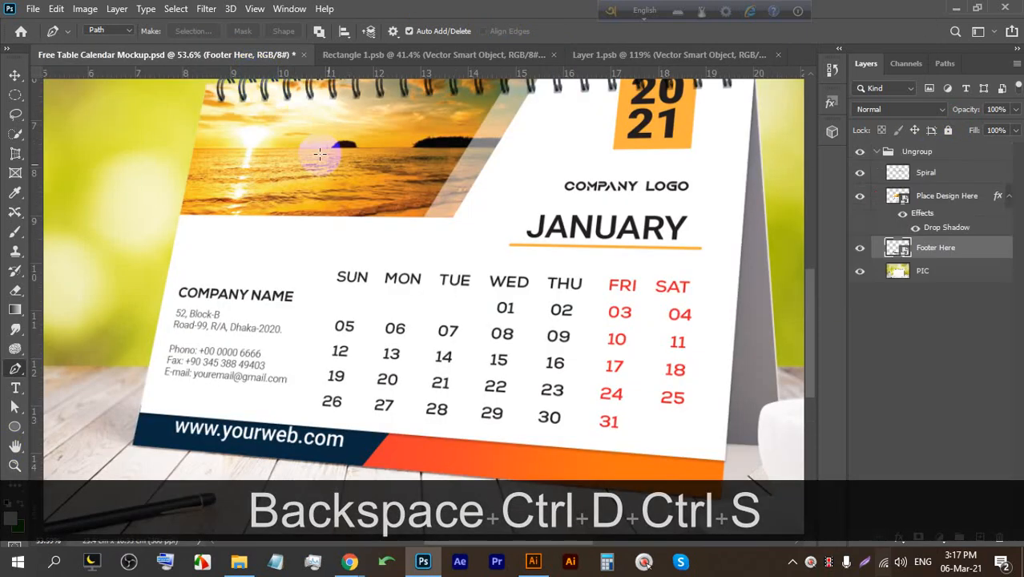
pyautogui.scroll(-3, 429, 344)
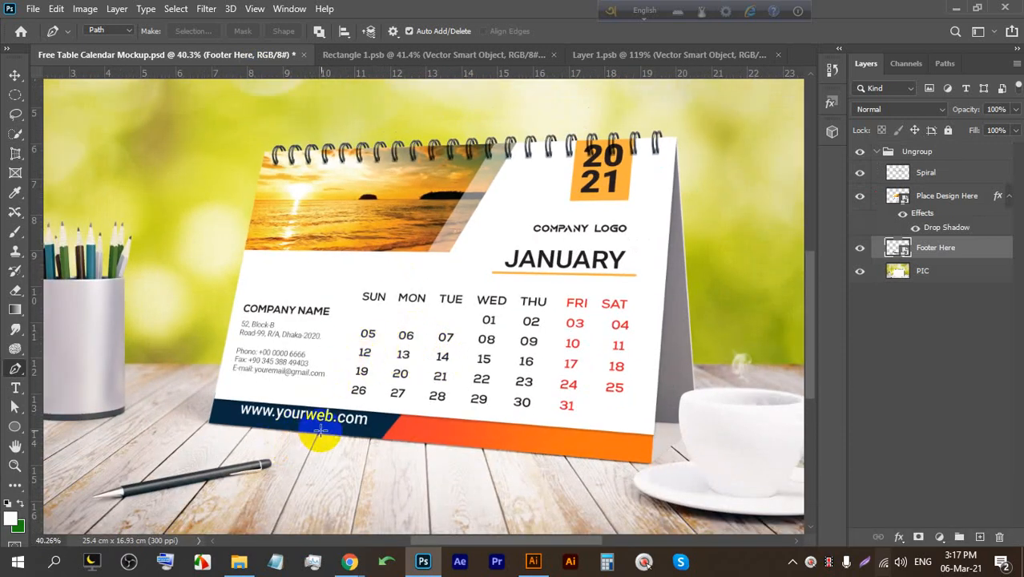
# Try shrinking the blue web-address section in the banner, then cancel the resize.
pyautogui.scroll(-1, 303, 311)
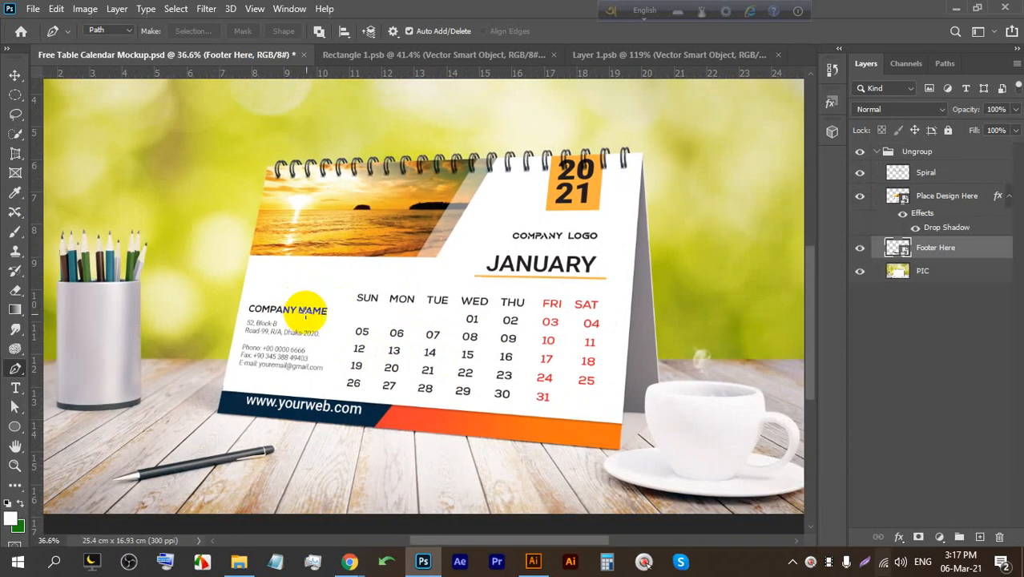
pyautogui.click(613, 54)
pyautogui.scroll(-2, 351, 239)
pyautogui.scroll(-2, 458, 288)
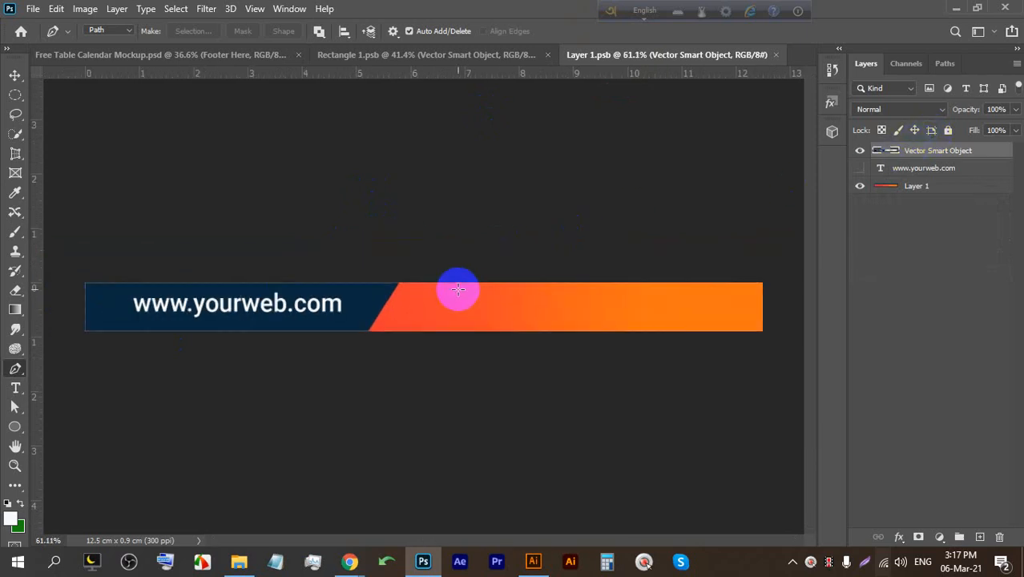
pyautogui.hotkey('ctrl', 't')
pyautogui.scroll(1, 258, 288)
pyautogui.moveTo(223, 277); pyautogui.dragTo(171, 303)
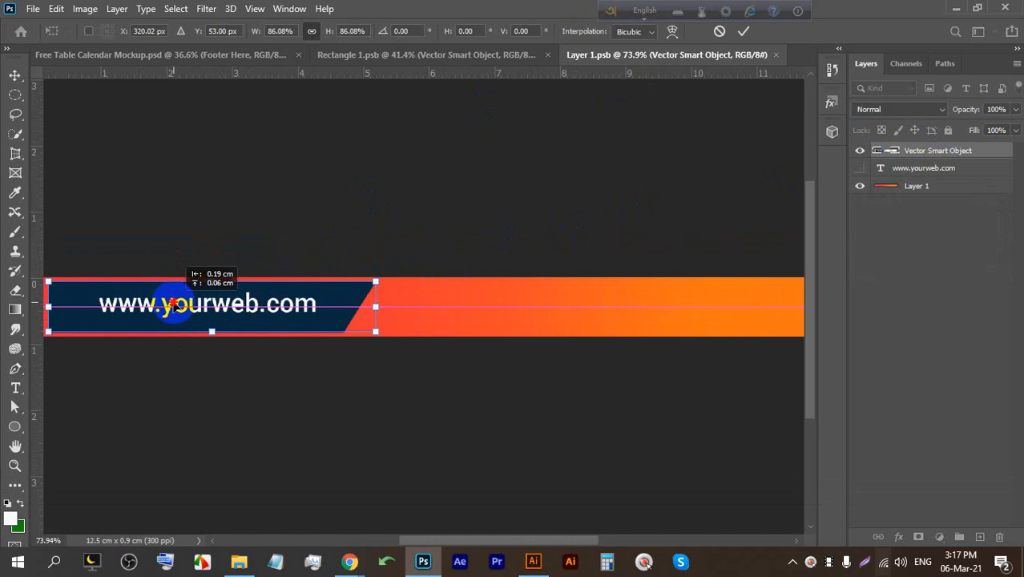
pyautogui.click(719, 32)
# Show the YOURWEB.COM text layer, hide the blue web-address section, and save.
pyautogui.click(860, 169)
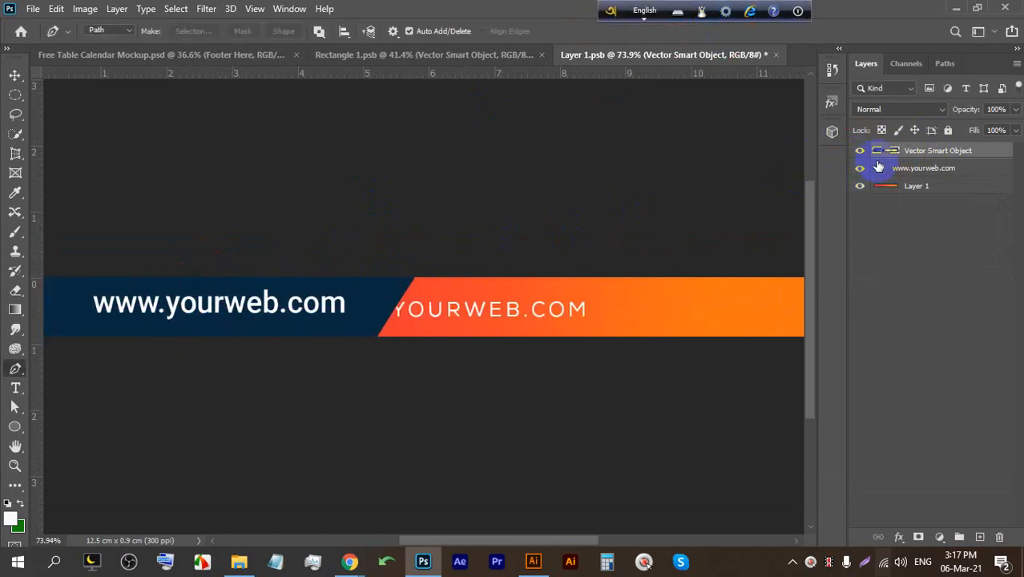
pyautogui.click(860, 150)
pyautogui.scroll(-1, 456, 275)
pyautogui.scroll(2, 458, 311)
pyautogui.scroll(-1, 433, 314)
pyautogui.hotkey('ctrl', 's')
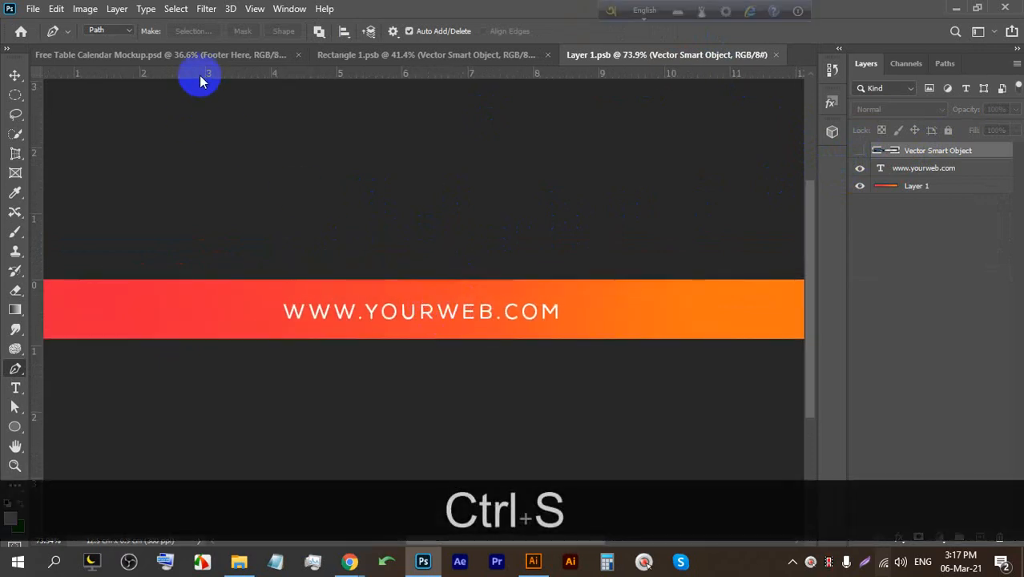
pyautogui.click(193, 56)
pyautogui.scroll(4, 425, 445)
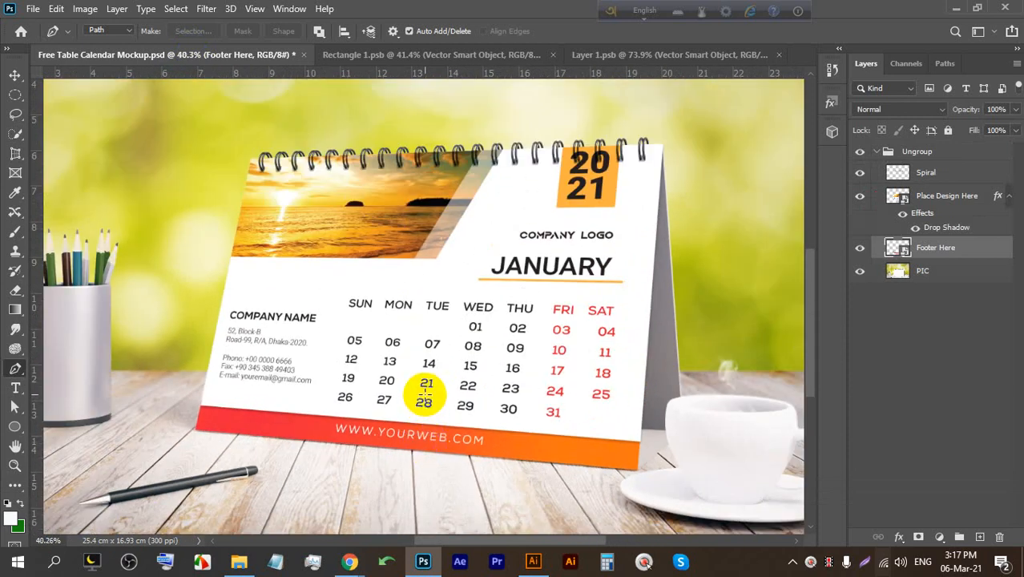
# Save a JPEG copy of the mockup into LEDP (E:) > 52 > 33 at quality 9.
pyautogui.hotkey('ctrl', 'alt', 's')
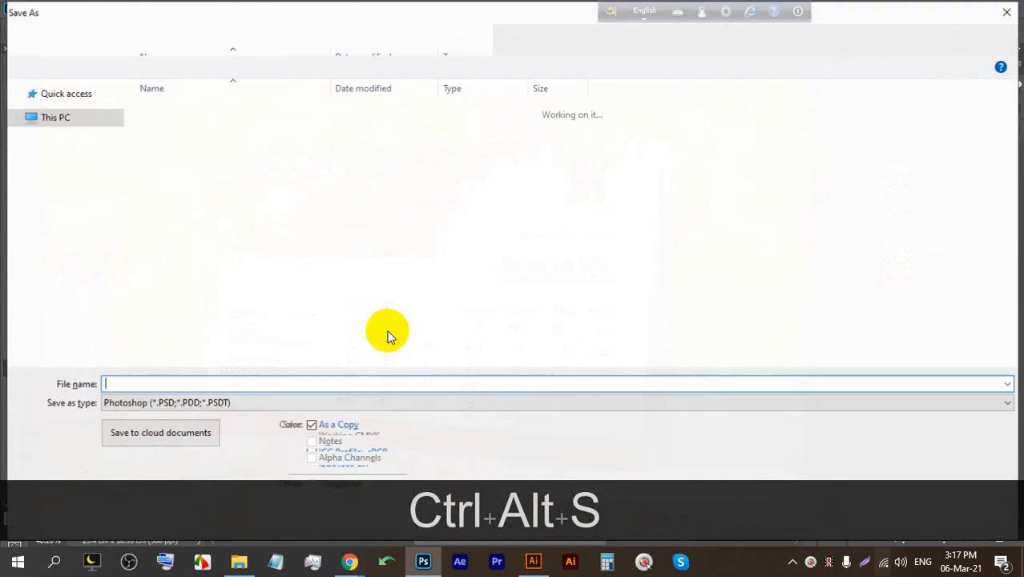
pyautogui.click(56, 291)
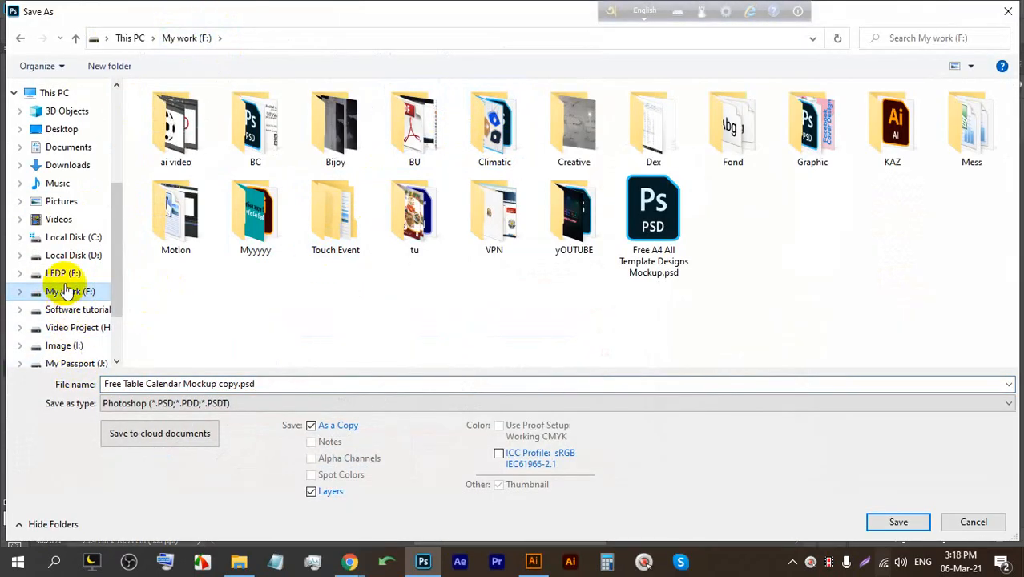
pyautogui.click(64, 277)
pyautogui.doubleClick(320, 128)
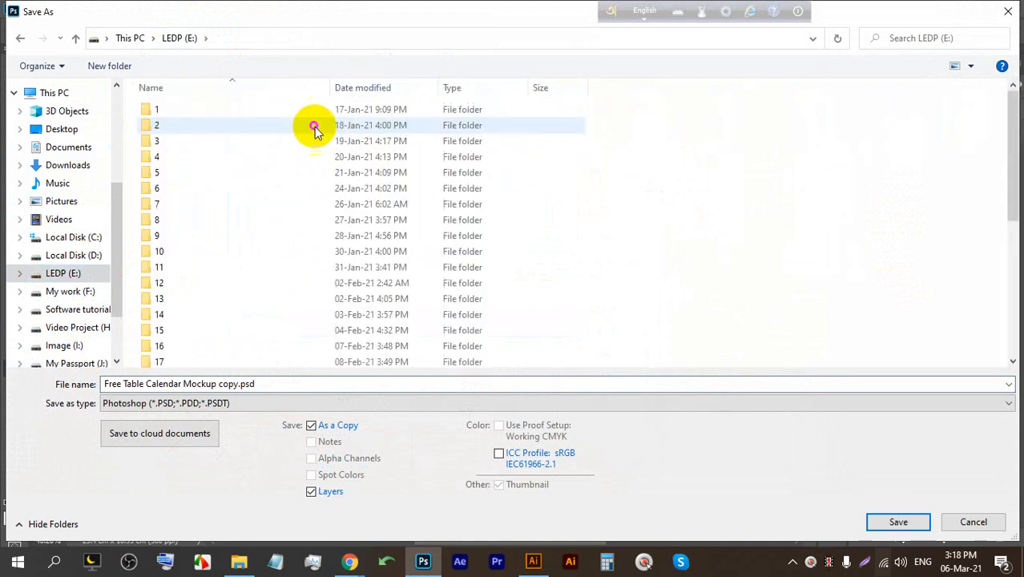
pyautogui.scroll(-6, 160, 305)
pyautogui.doubleClick(173, 337)
pyautogui.click(245, 404)
pyautogui.click(206, 285)
pyautogui.click(885, 522)
pyautogui.click(580, 124)
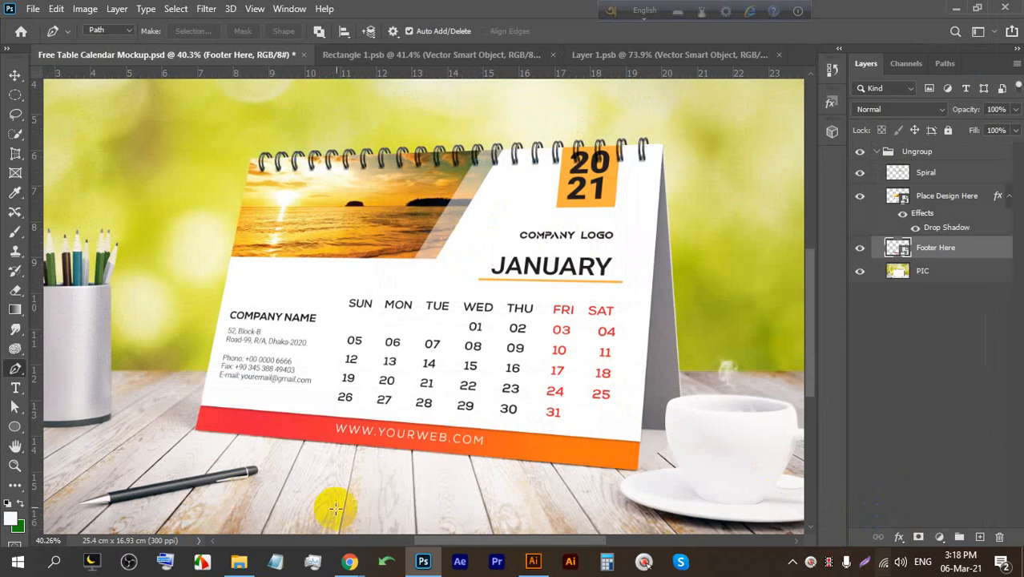
# Return briefly to the Google Meet call.
pyautogui.moveTo(350, 561)
pyautogui.click(320, 443)
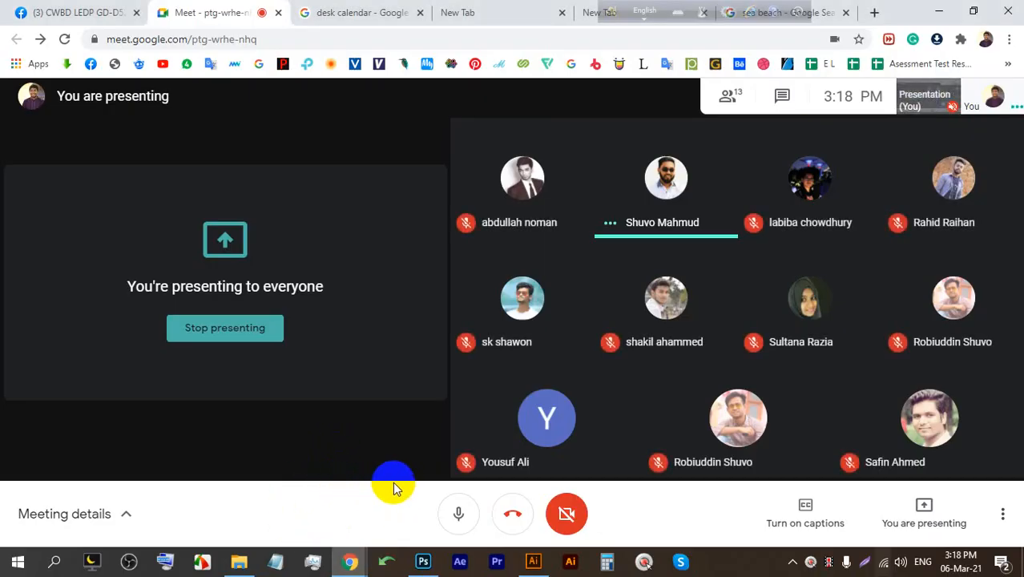
pyautogui.moveTo(453, 424)
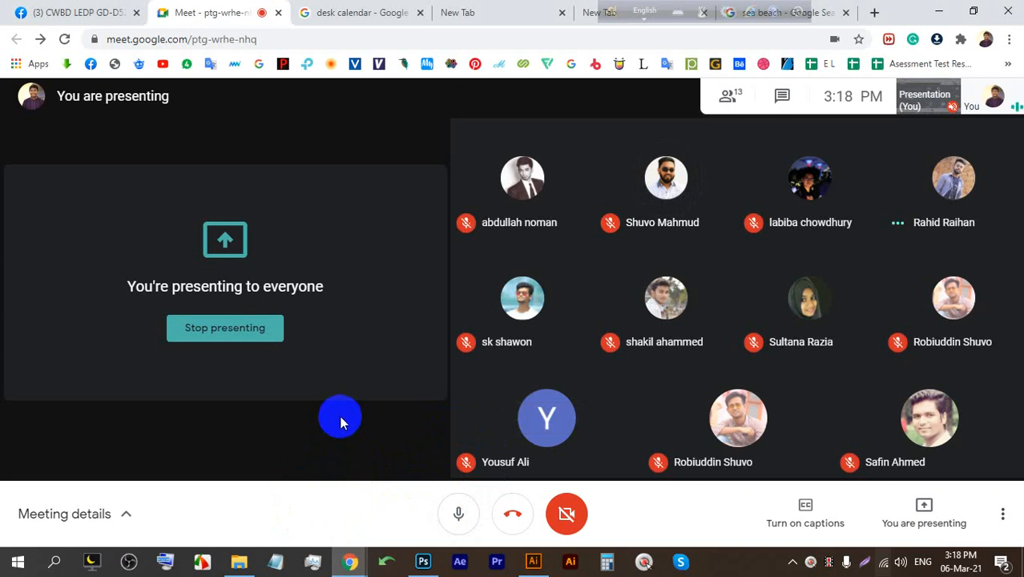
# Save the Illustrator calendar document and bring the File Explorer search results forward.
pyautogui.click(533, 561)
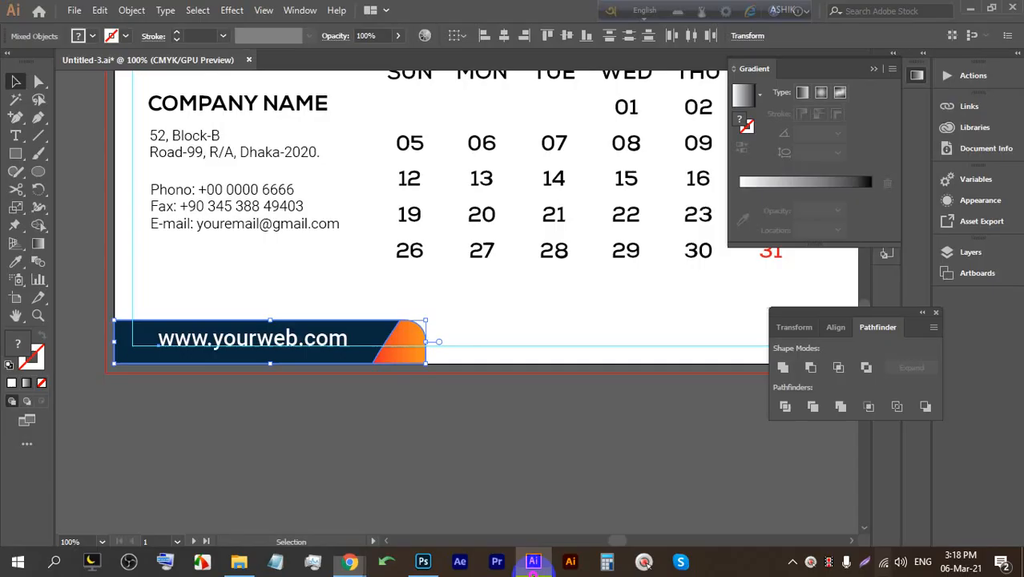
pyautogui.scroll(2, 410, 448)
pyautogui.click(381, 482)
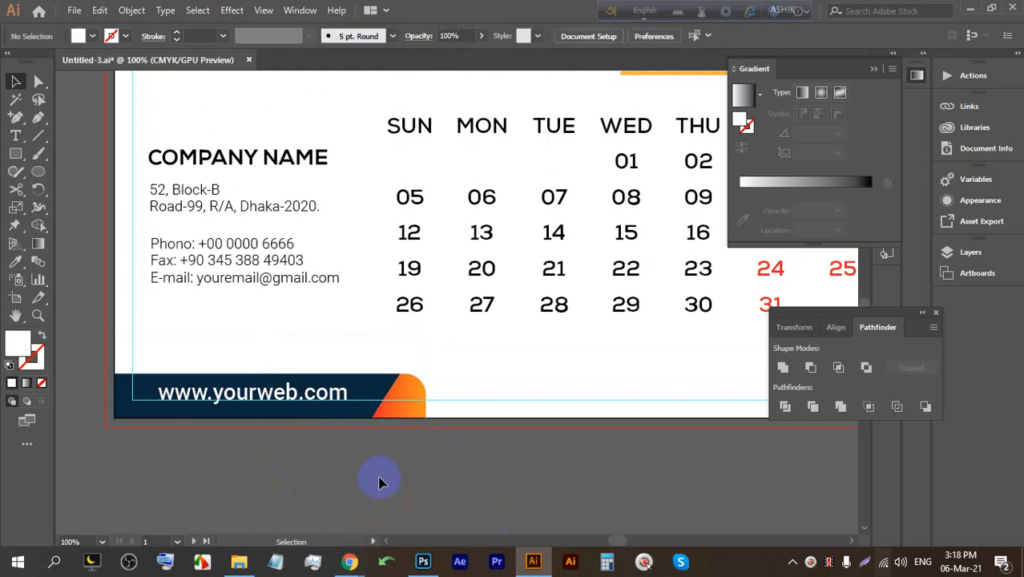
pyautogui.hotkey('ctrl', 's')
pyautogui.click(239, 563)
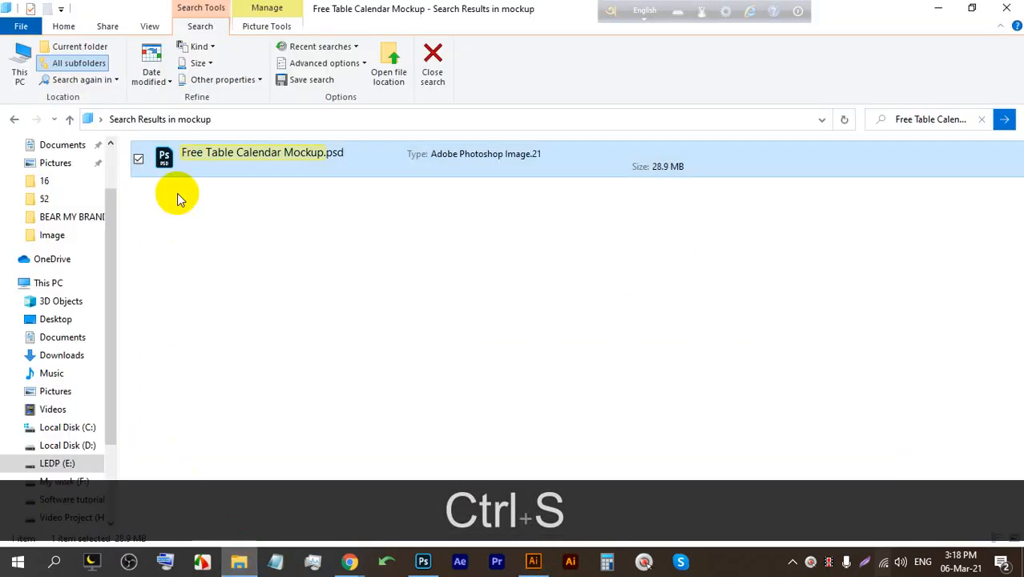
# Preview Free Table Calendar Mockup copy.jpg in folder 52\33, then go back to the Meet call.
pyautogui.click(52, 199)
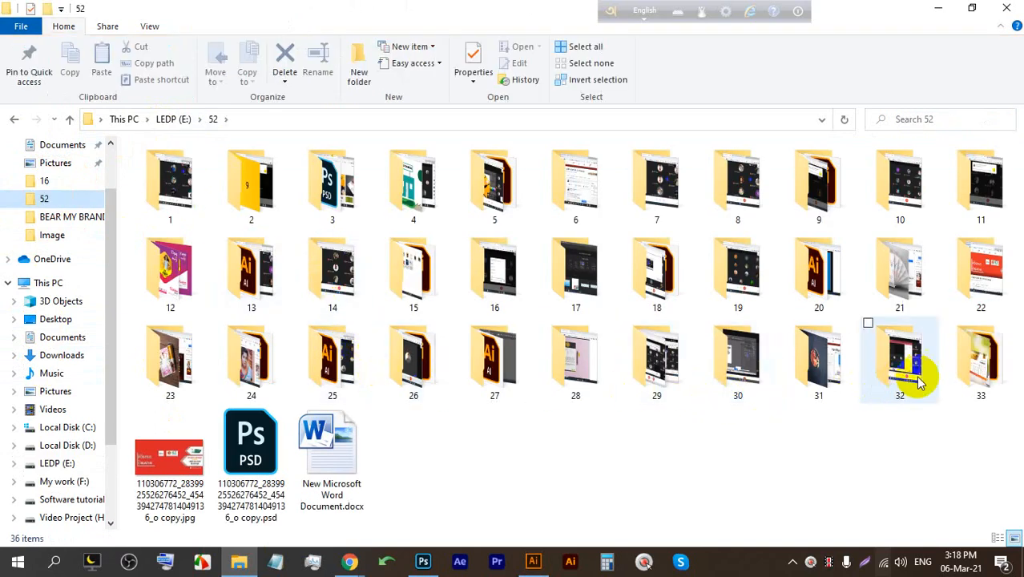
pyautogui.doubleClick(956, 370)
pyautogui.doubleClick(196, 178)
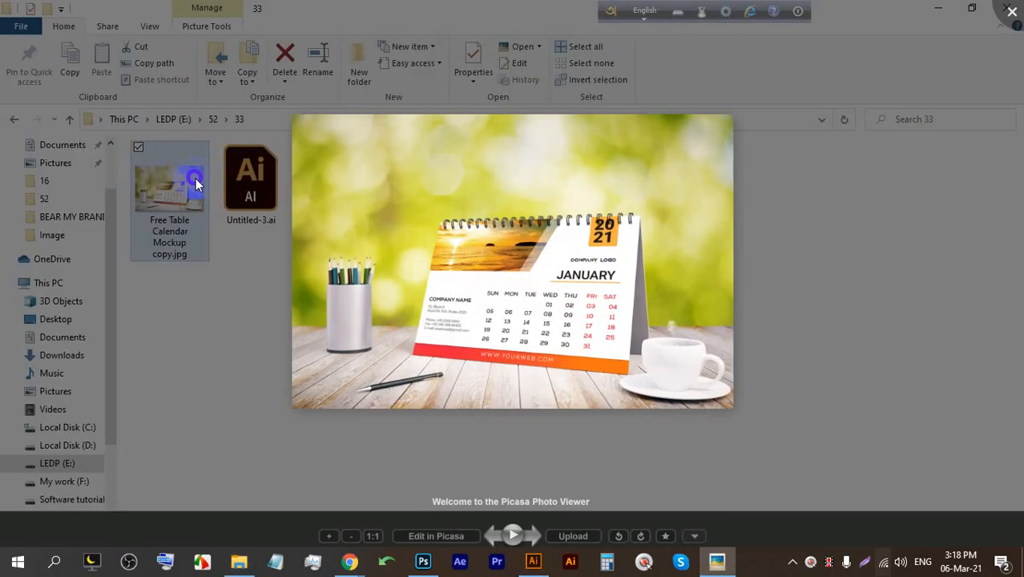
pyautogui.scroll(2, 587, 261)
pyautogui.click(1014, 11)
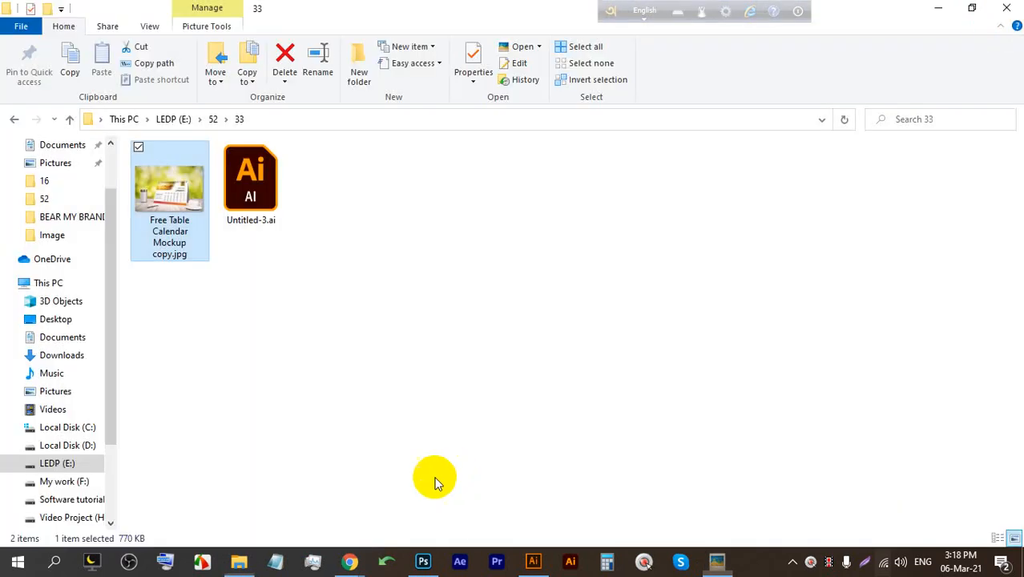
pyautogui.moveTo(358, 559)
pyautogui.click(268, 481)
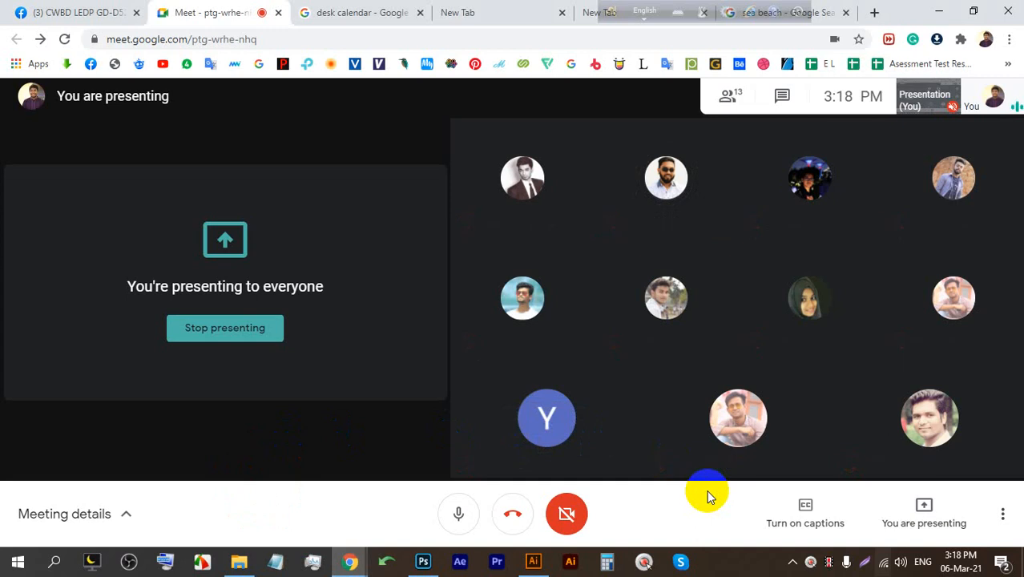
# Stop the current presentation and open the Present now options to share the entire screen.
pyautogui.moveTo(770, 301)
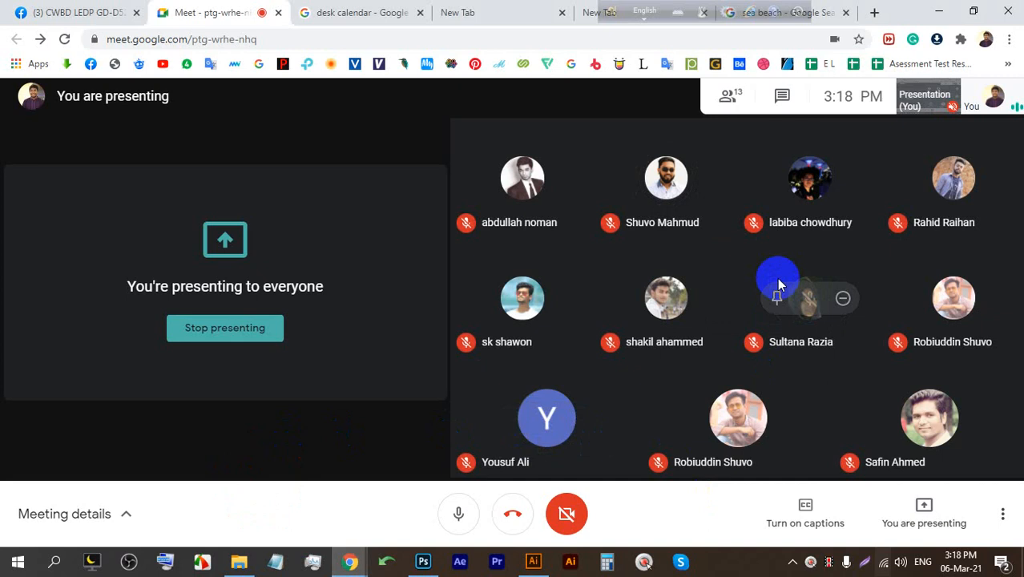
pyautogui.click(263, 332)
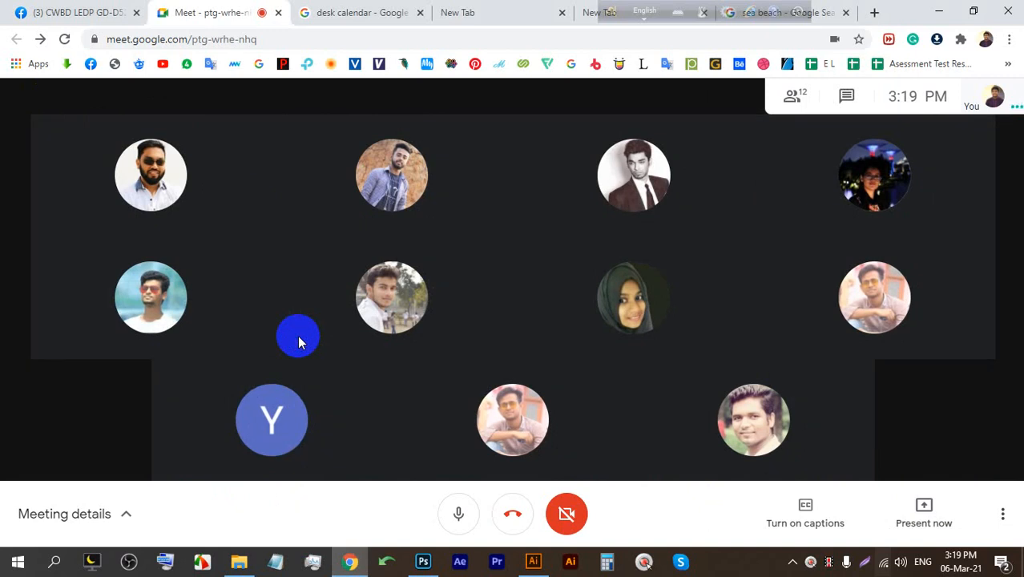
pyautogui.moveTo(281, 169)
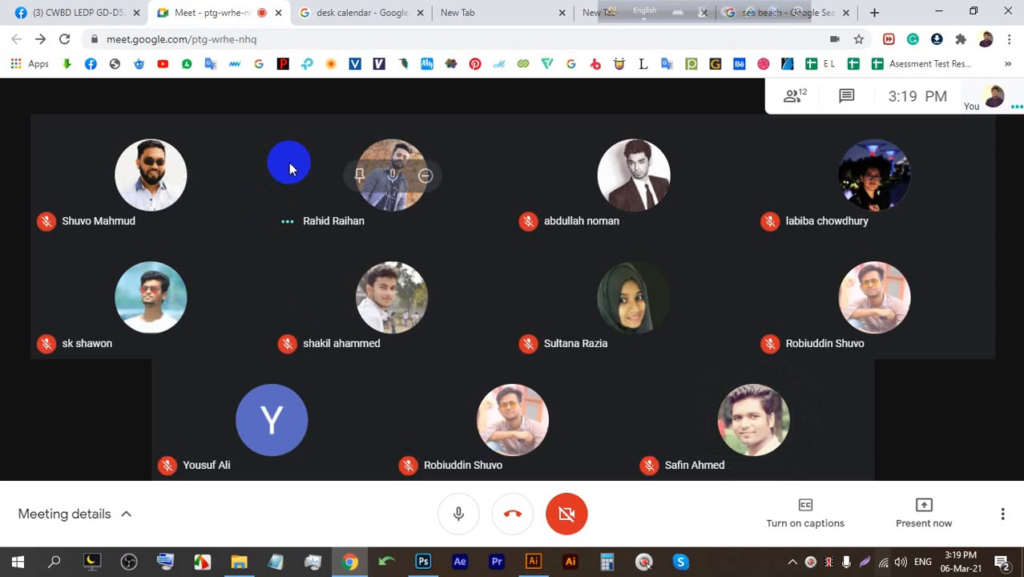
pyautogui.moveTo(130, 263)
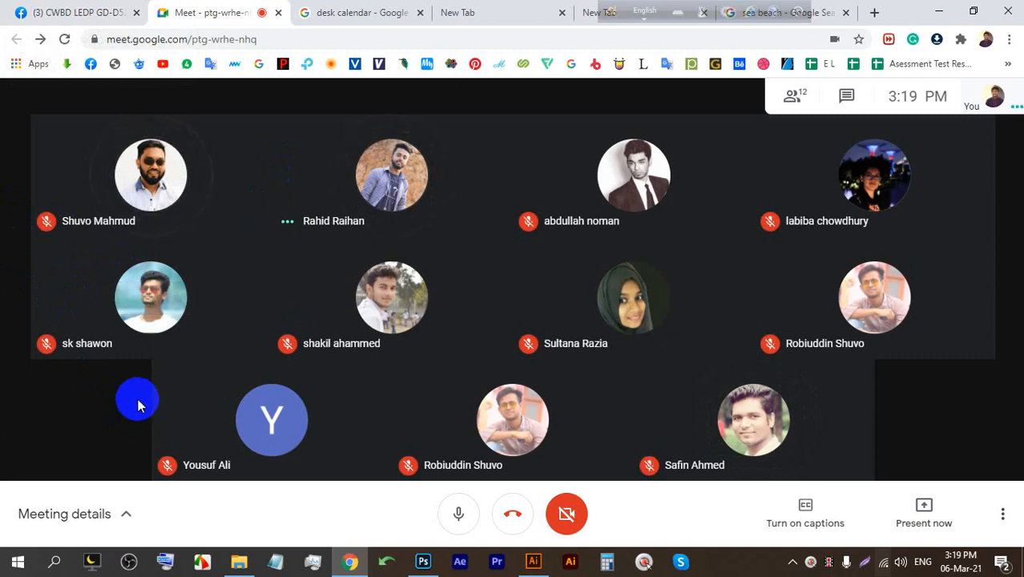
pyautogui.moveTo(183, 320)
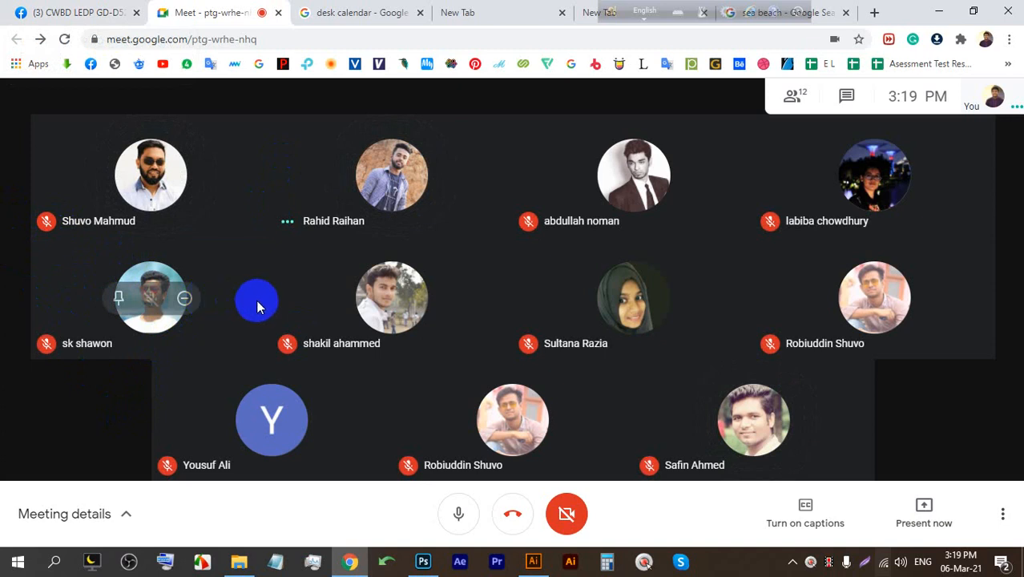
pyautogui.moveTo(355, 291)
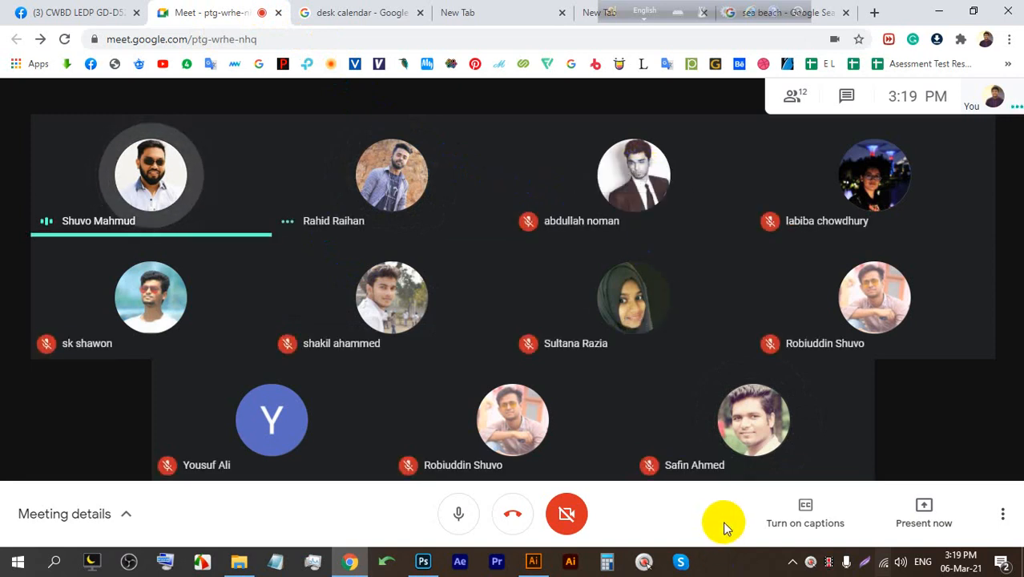
pyautogui.click(918, 511)
# Share the entire screen with the meeting and hide the screen-sharing notice over the calendar design.
pyautogui.click(912, 381)
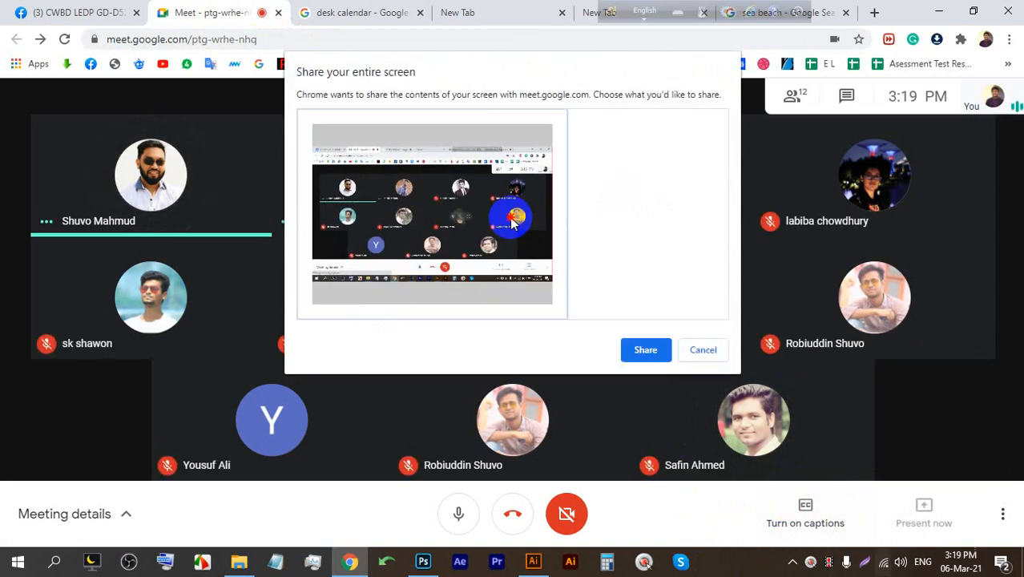
pyautogui.click(645, 348)
pyautogui.click(533, 561)
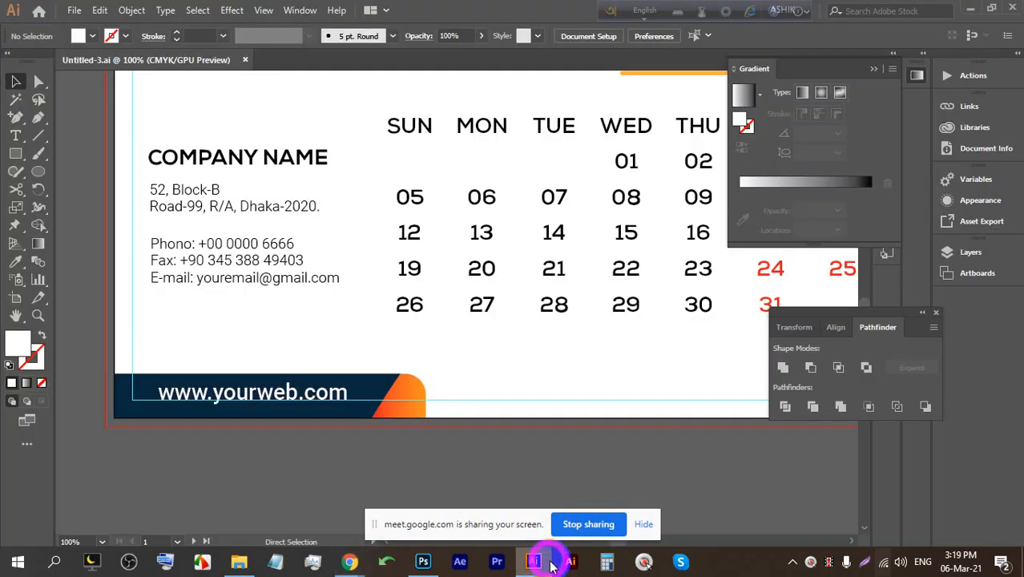
pyautogui.scroll(5, 125, 313)
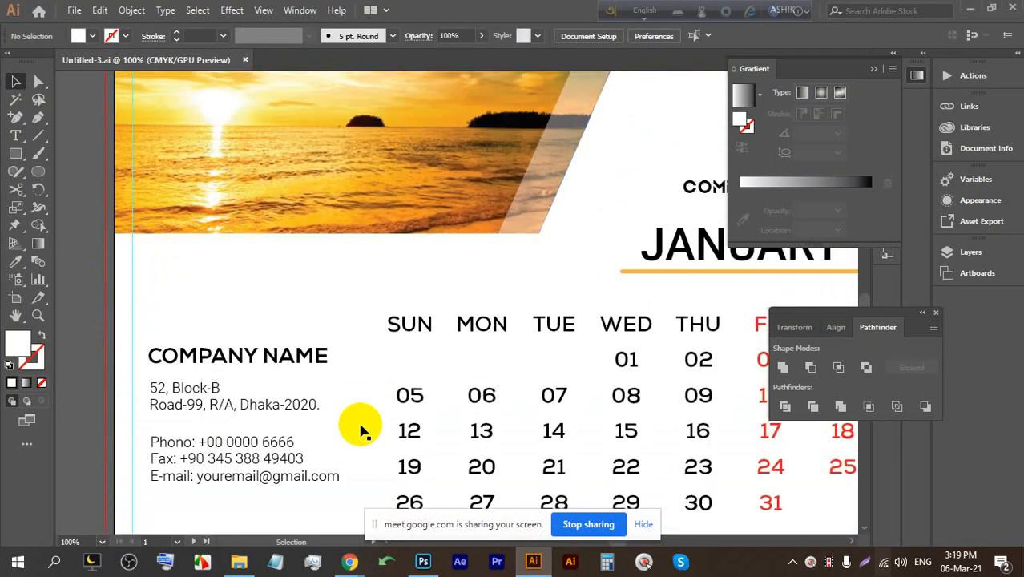
pyautogui.click(644, 523)
# Minimize the design and close both empty New Tab browser tabs.
pyautogui.click(526, 555)
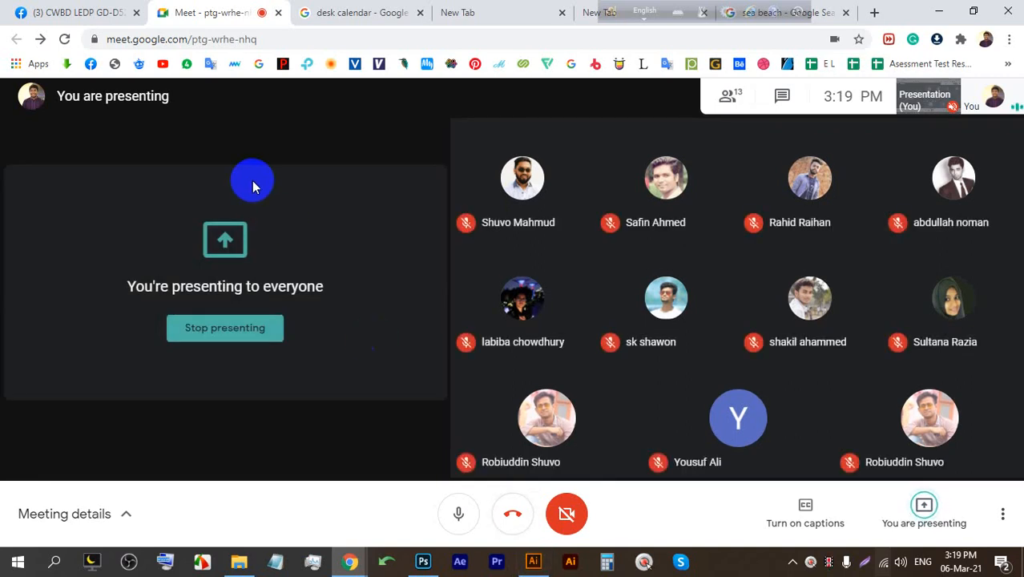
pyautogui.click(558, 13)
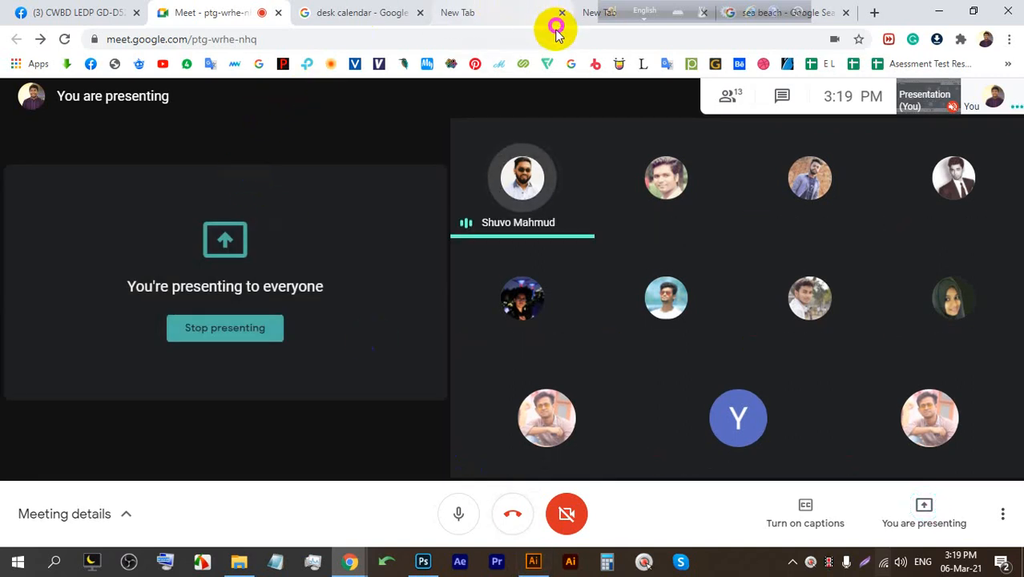
pyautogui.click(557, 14)
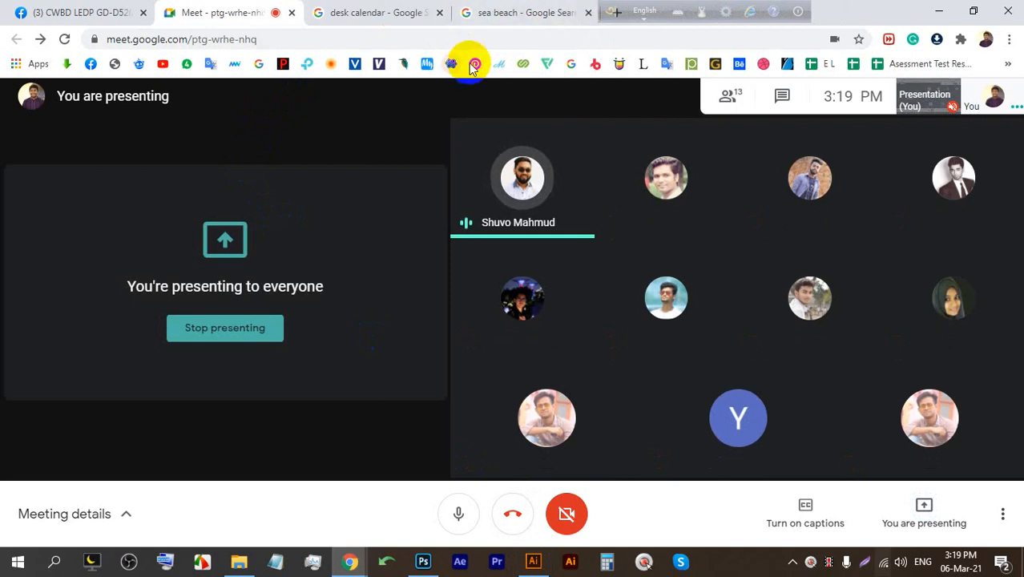
# Show the Illustrator calendar design, then the Photoshop calendar mockup, to the meeting.
pyautogui.click(533, 562)
pyautogui.scroll(5, 383, 119)
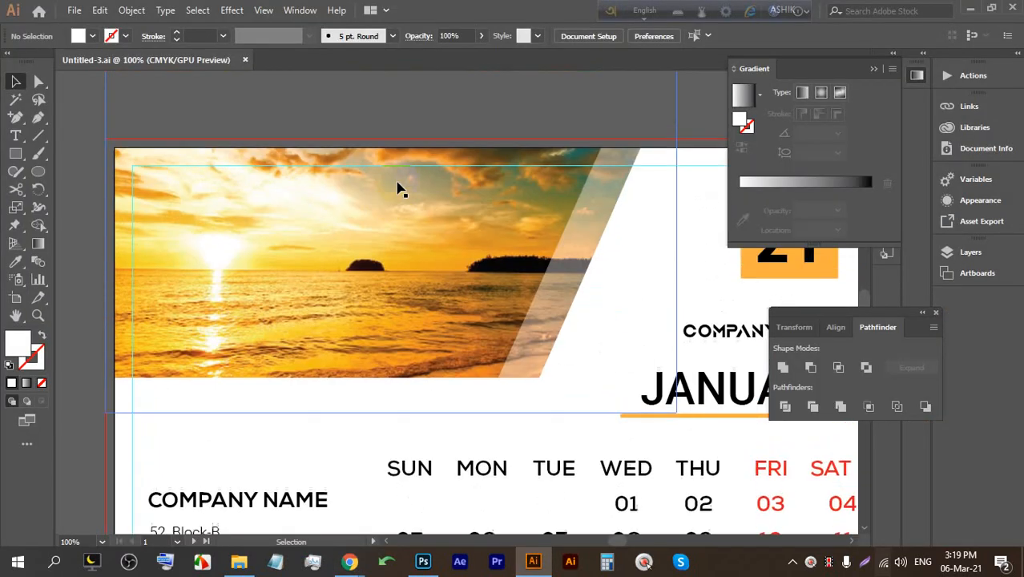
pyautogui.scroll(-4, 182, 201)
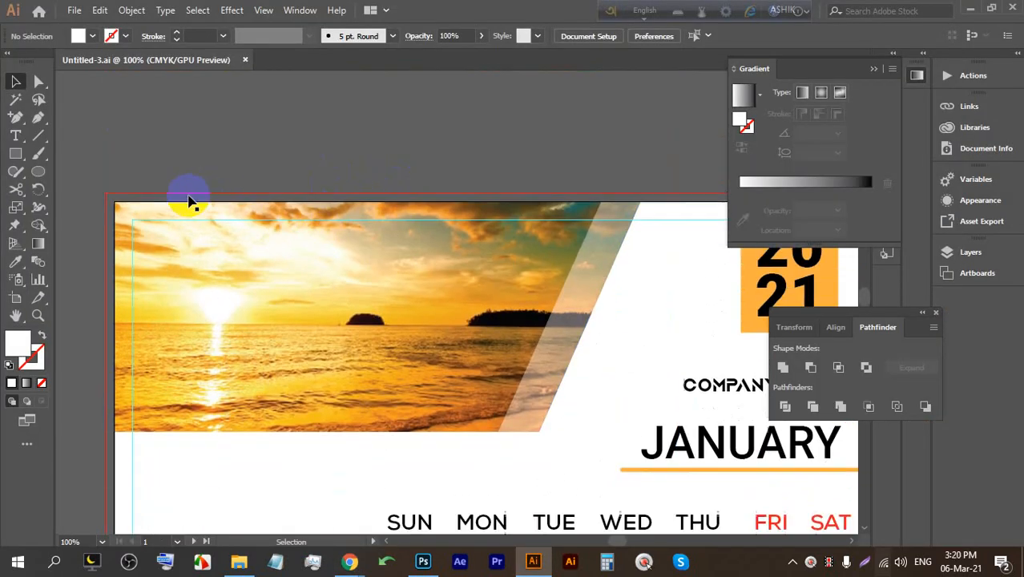
pyautogui.scroll(1, 409, 266)
pyautogui.scroll(-2, 408, 266)
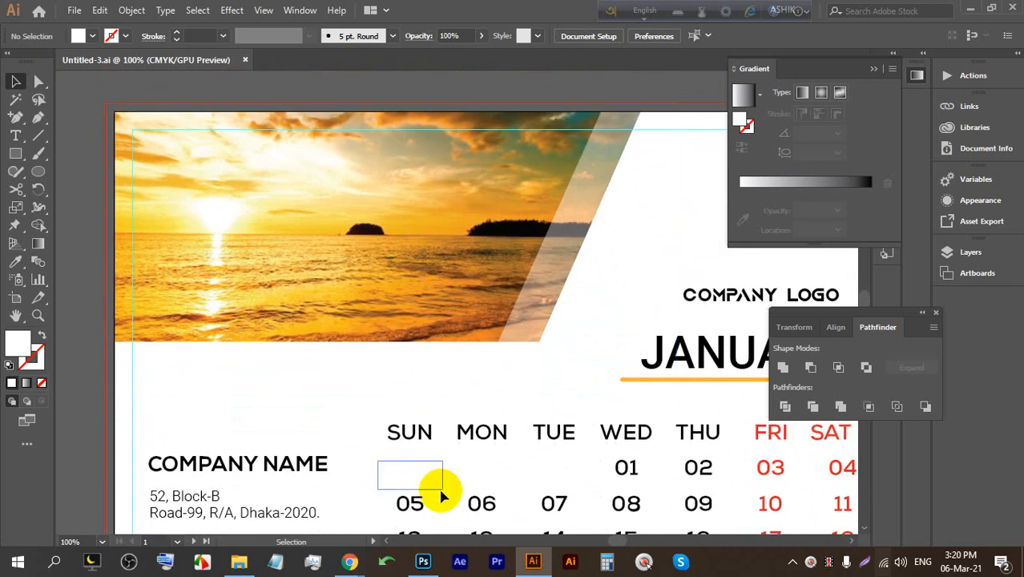
pyautogui.click(424, 561)
pyautogui.scroll(4, 548, 141)
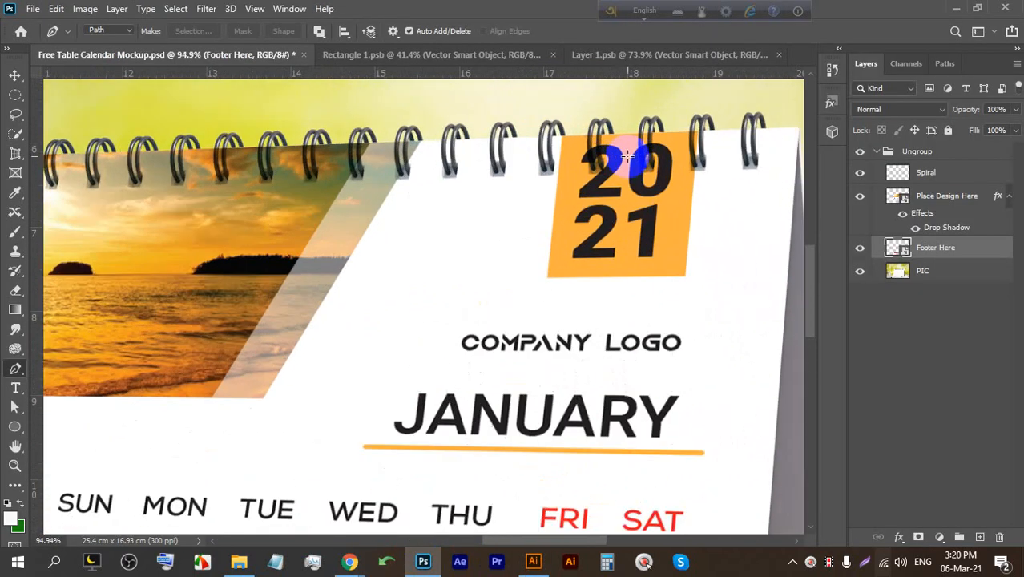
pyautogui.scroll(-4, 631, 135)
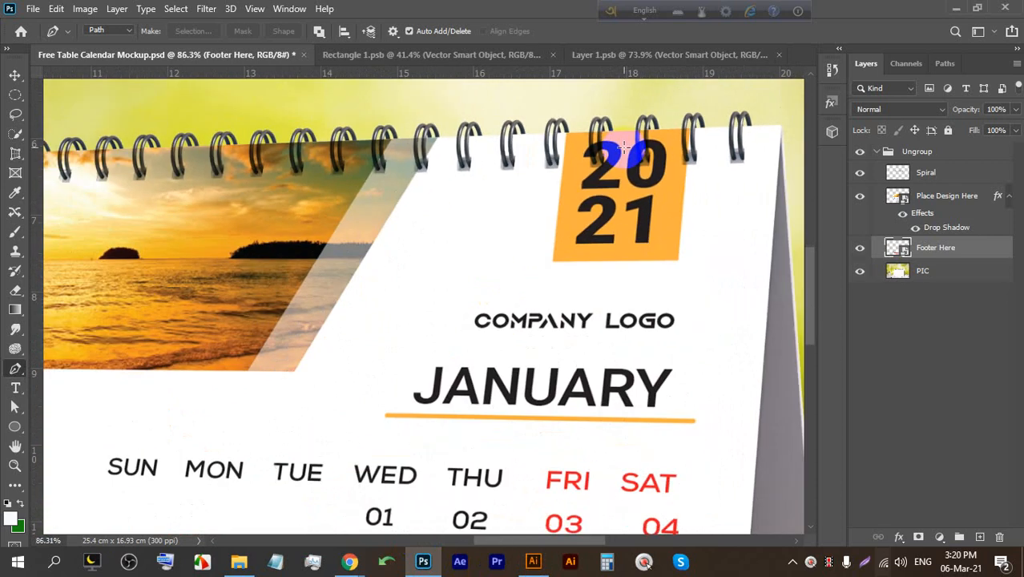
# Flip between the Illustrator design and Photoshop mockup, then return to the Google Meet window.
pyautogui.click(533, 561)
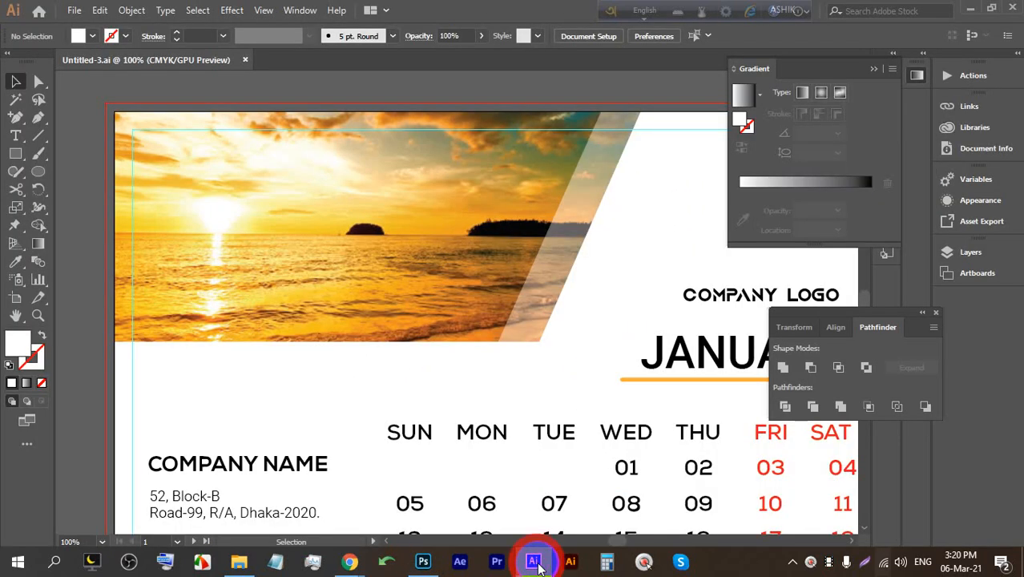
pyautogui.click(435, 563)
pyautogui.moveTo(349, 557)
pyautogui.click(325, 502)
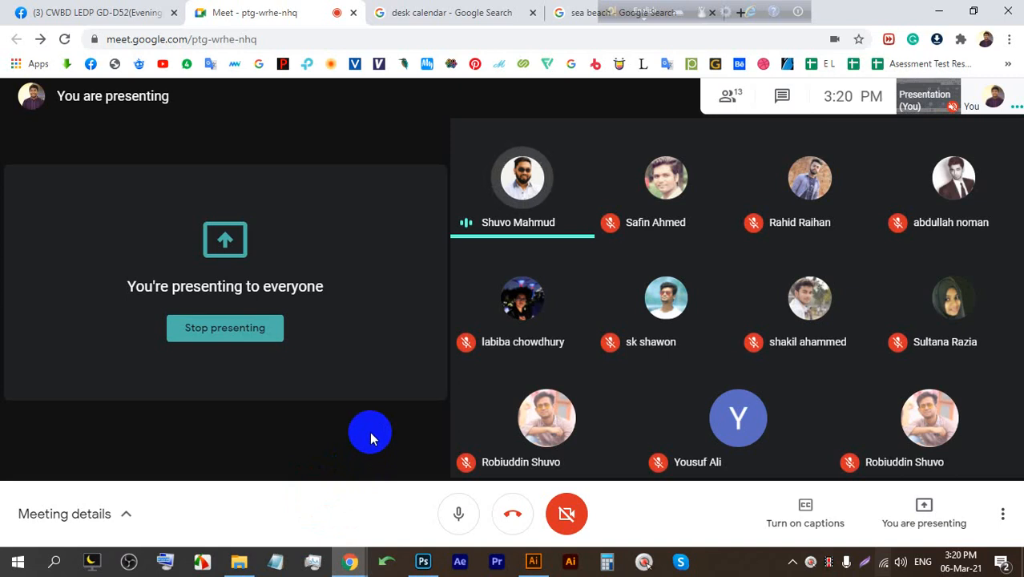
pyautogui.click(258, 327)
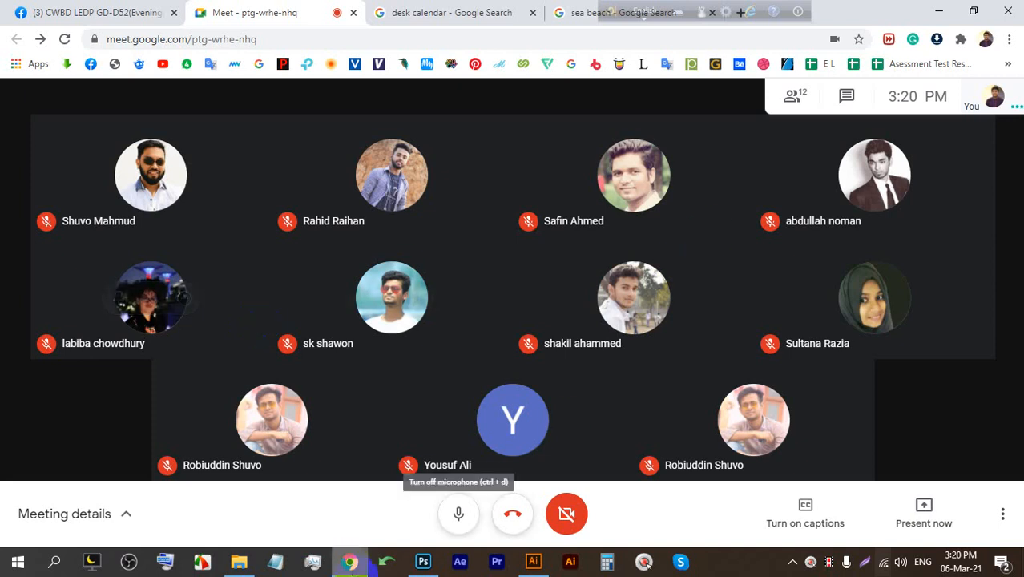
pyautogui.click(924, 497)
pyautogui.click(887, 383)
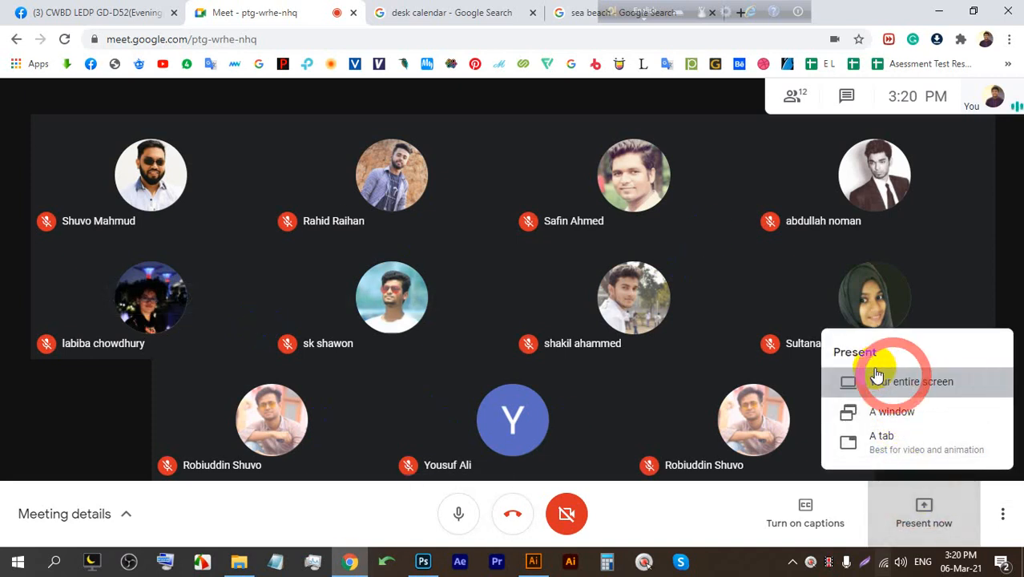
pyautogui.click(646, 350)
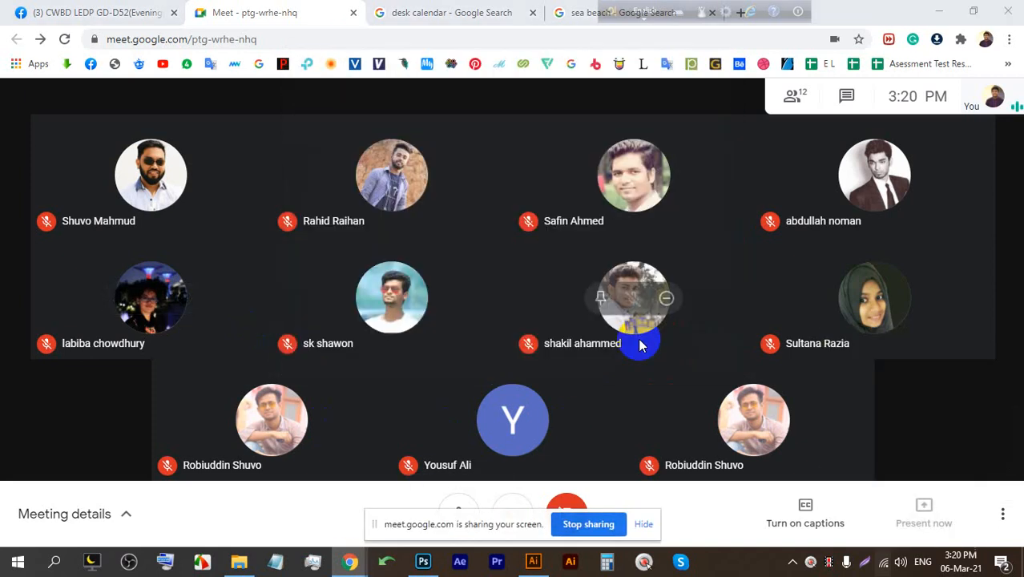
pyautogui.click(648, 524)
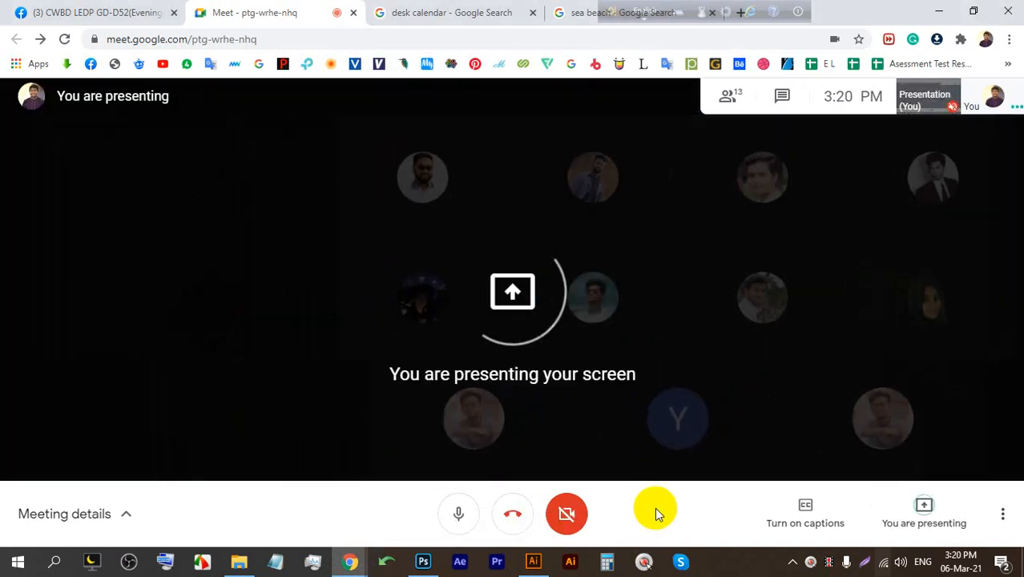
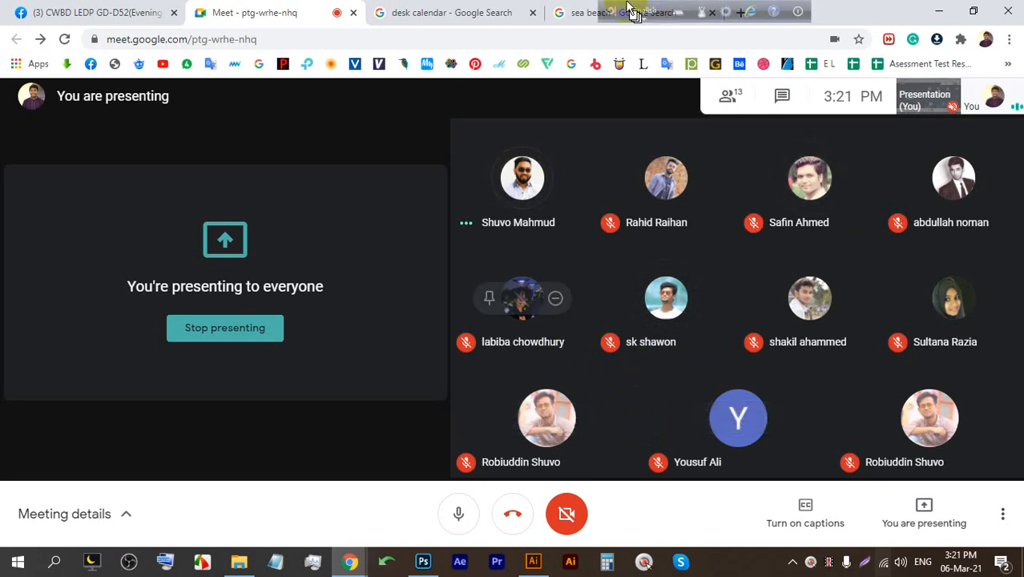
# Hide the drawing toolbar to the system tray and switch to the 'sea beach' search tab.
pyautogui.moveTo(617, 17); pyautogui.dragTo(624, 46)
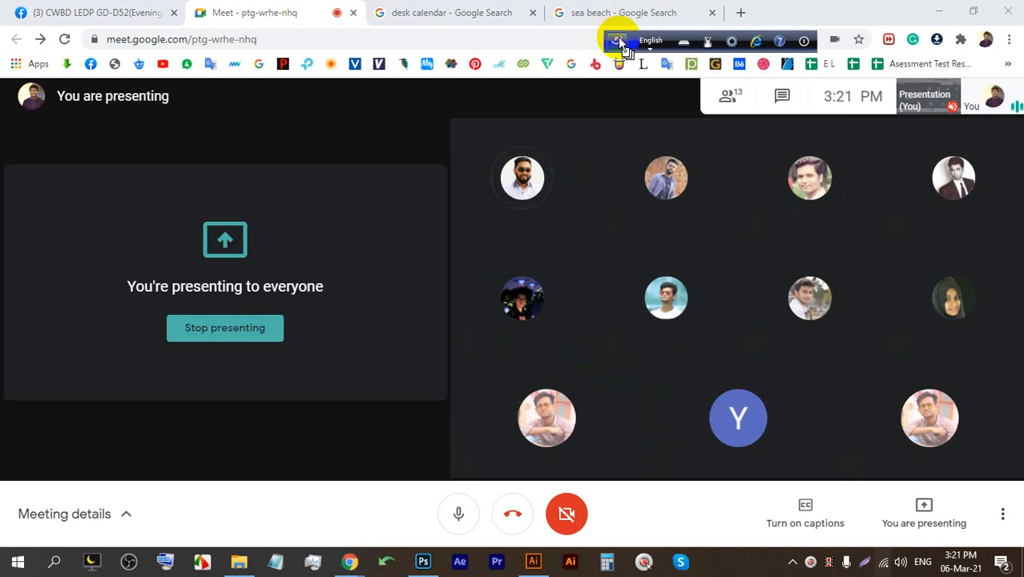
pyautogui.click(804, 41)
pyautogui.click(833, 64)
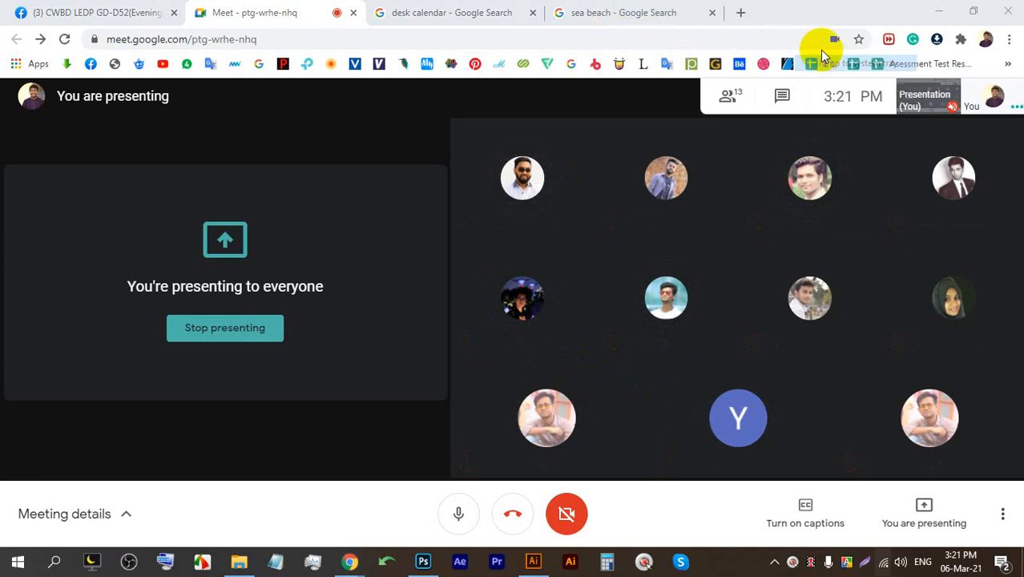
pyautogui.click(641, 13)
# Go to the Fiverr website by searching 'FIVERR' from the address bar.
pyautogui.click(616, 41)
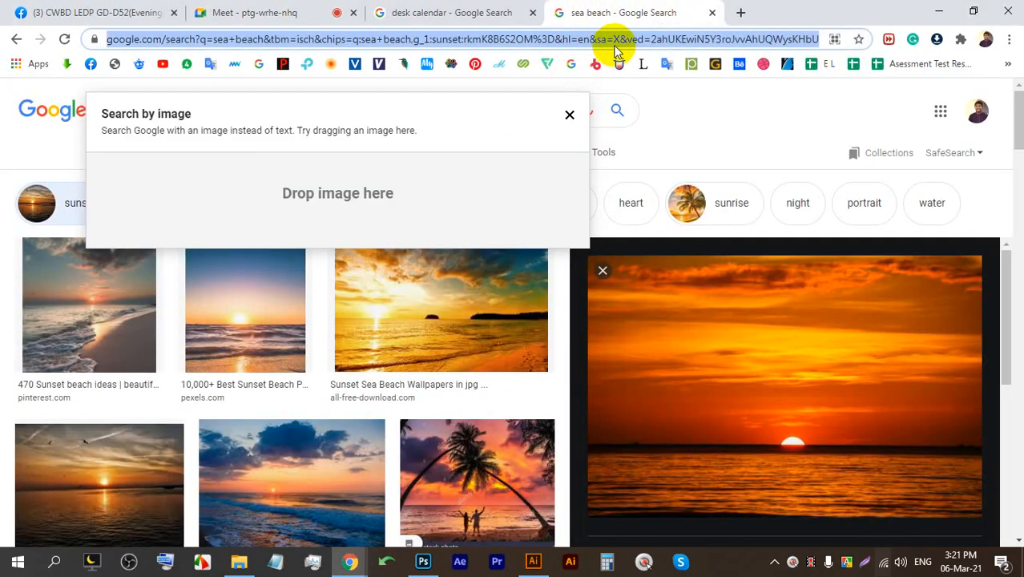
pyautogui.write('FIVERR')
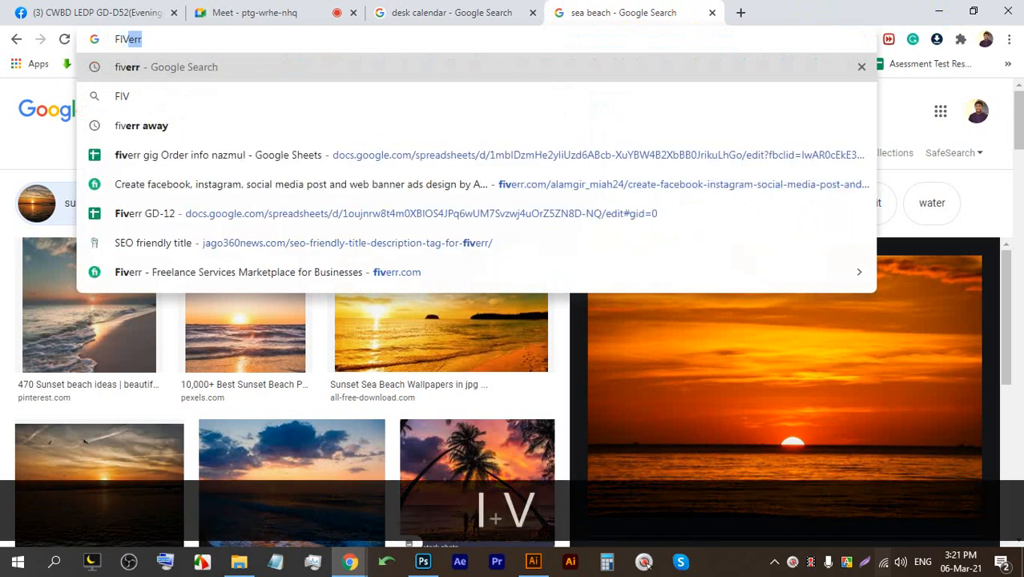
pyautogui.press('Return')
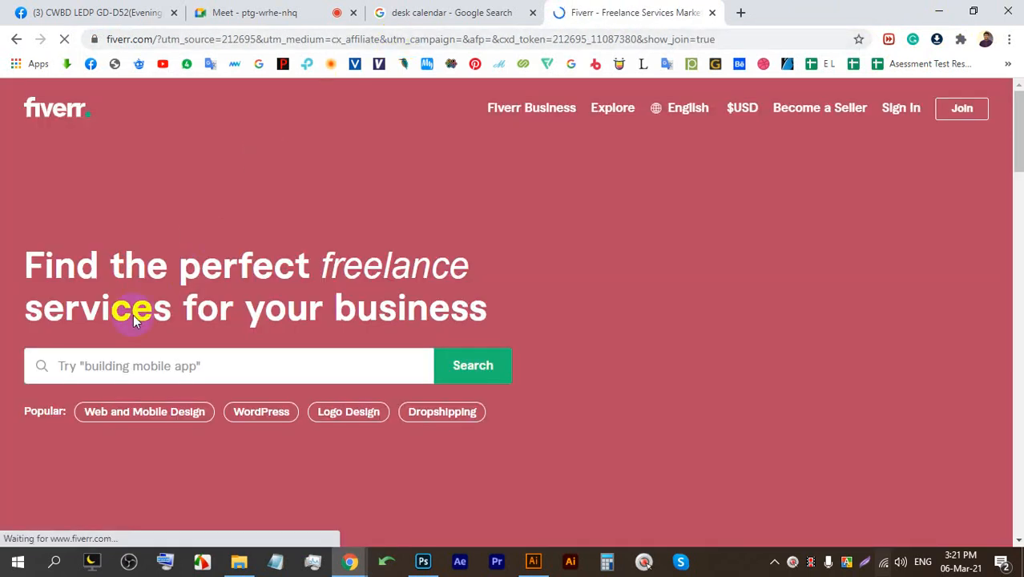
pyautogui.scroll(-3, 160, 313)
pyautogui.scroll(3, 186, 311)
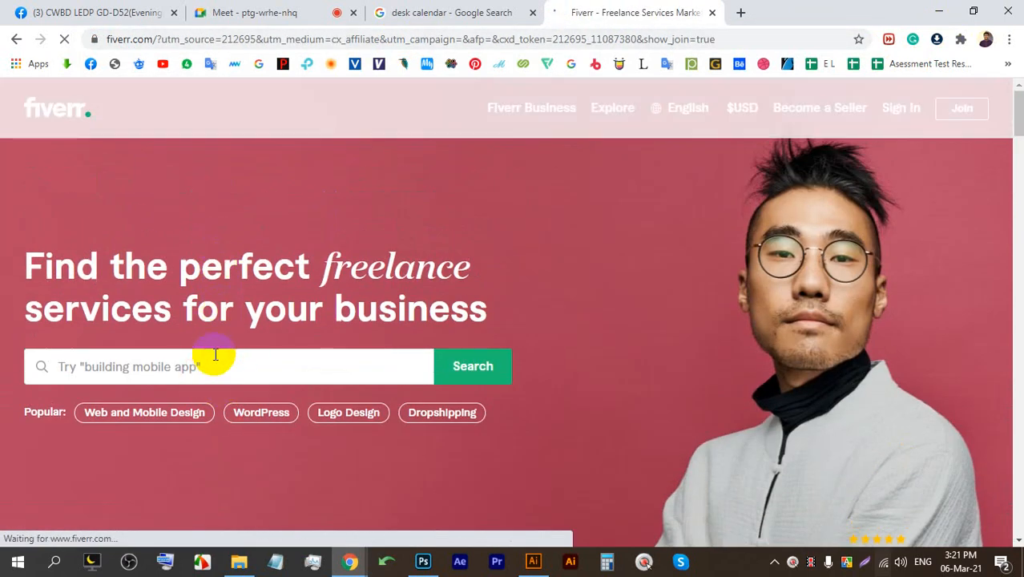
# Dismiss the Join Fiverr prompt and search Fiverr for 'CALENDAR' services.
pyautogui.click(217, 358)
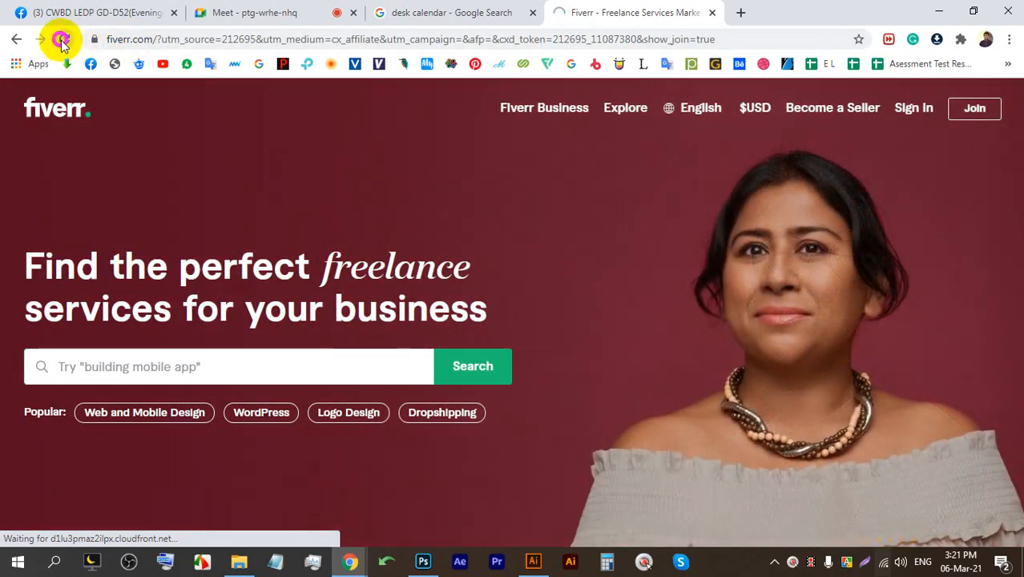
pyautogui.click(62, 39)
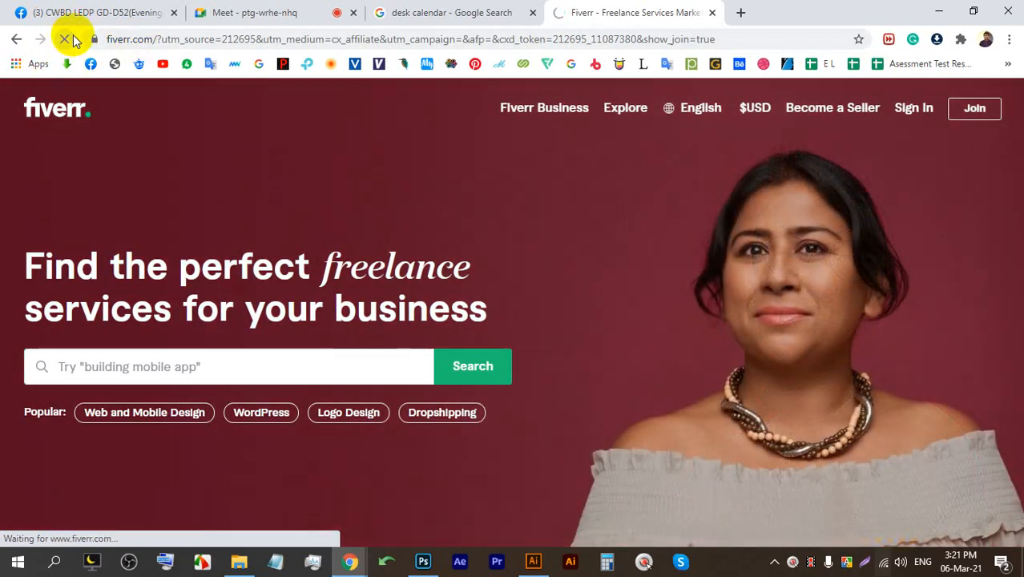
pyautogui.click(162, 360)
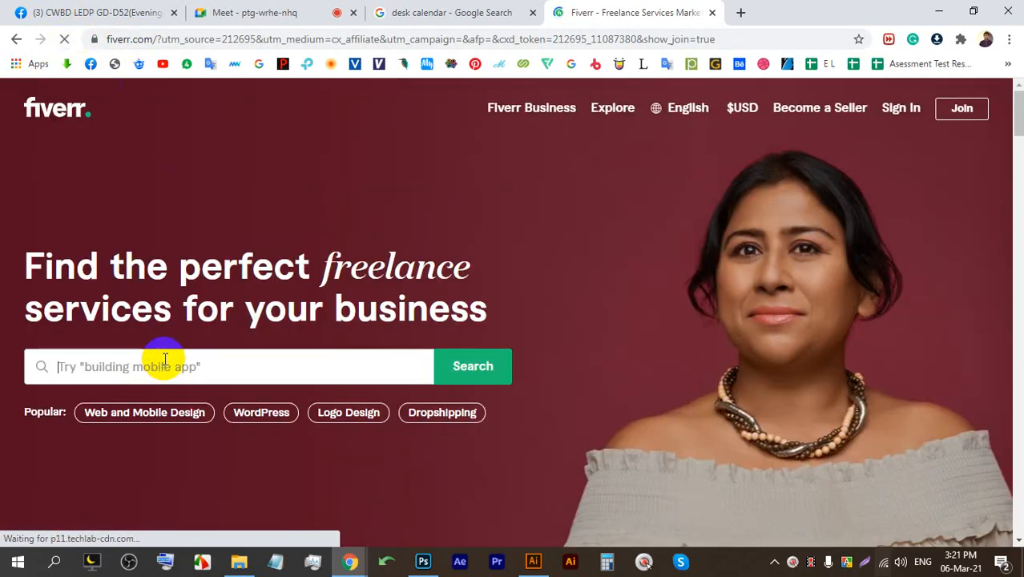
pyautogui.write('CA')
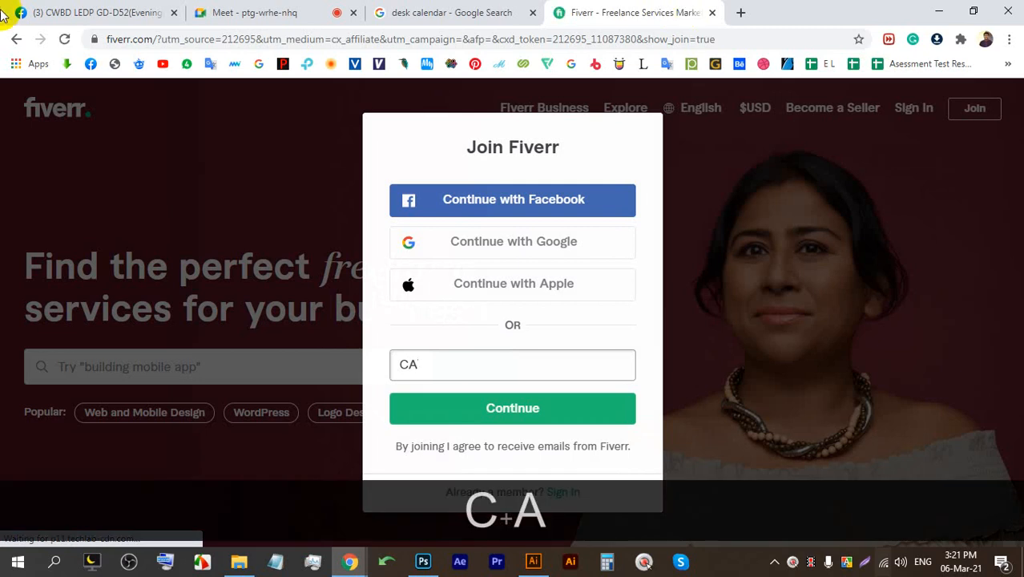
pyautogui.click(147, 222)
pyautogui.click(171, 360)
pyautogui.write('CALENDAR')
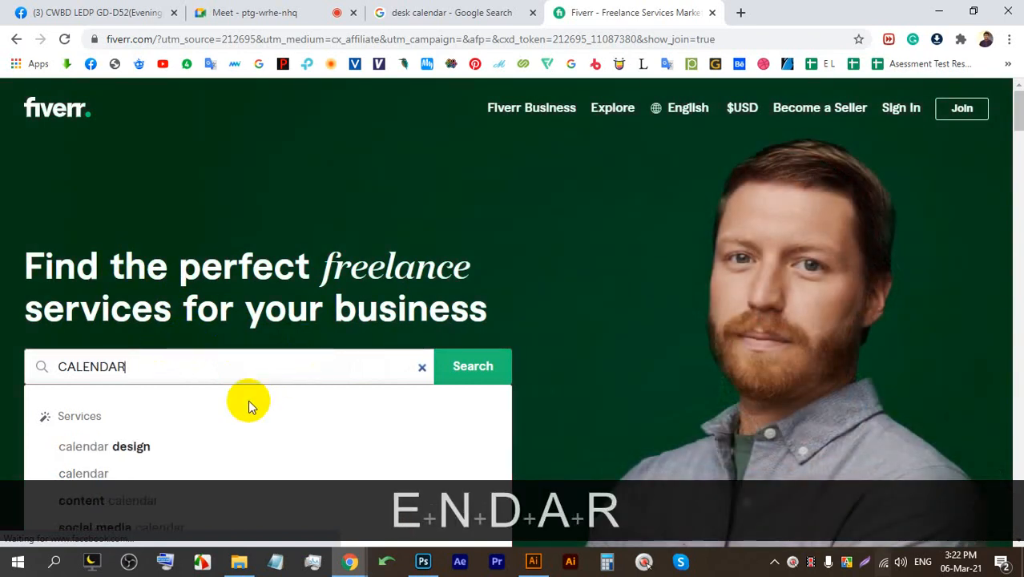
pyautogui.click(464, 367)
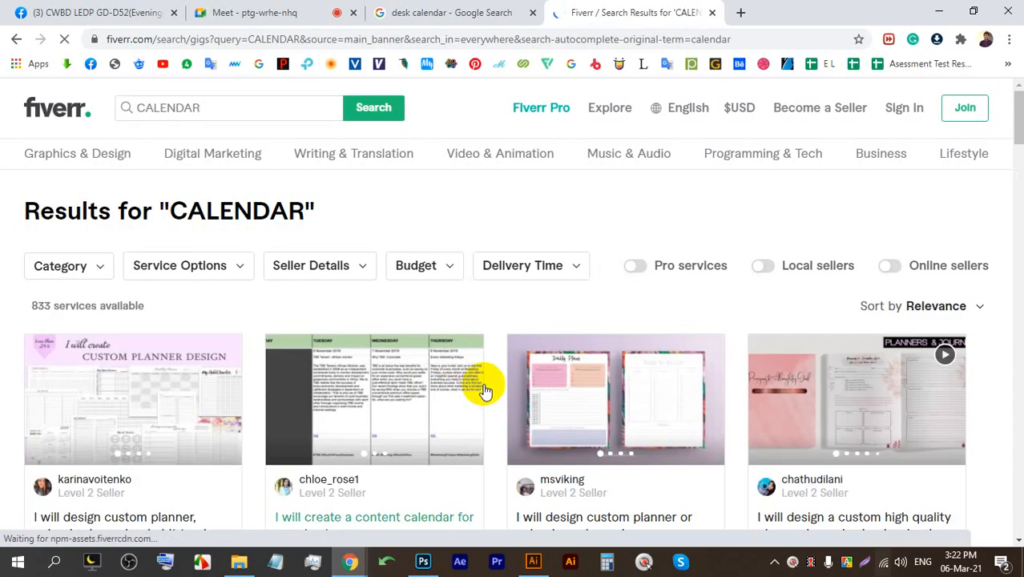
# Scroll the CALENDAR gig results and capture them with Lightshot.
pyautogui.scroll(-1, 497, 387)
pyautogui.scroll(-1, 531, 433)
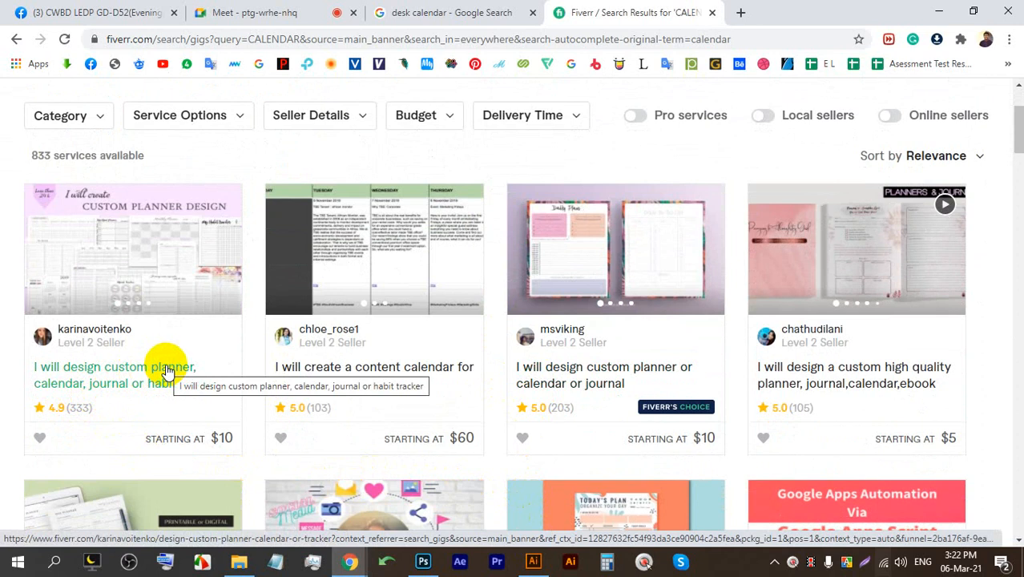
pyautogui.scroll(-1, 189, 280)
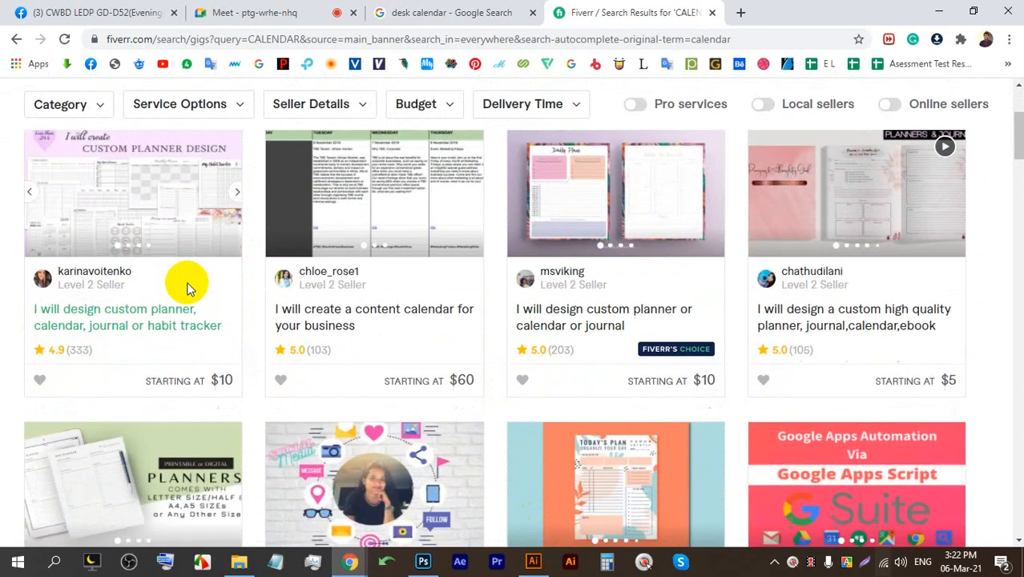
pyautogui.scroll(1, 160, 352)
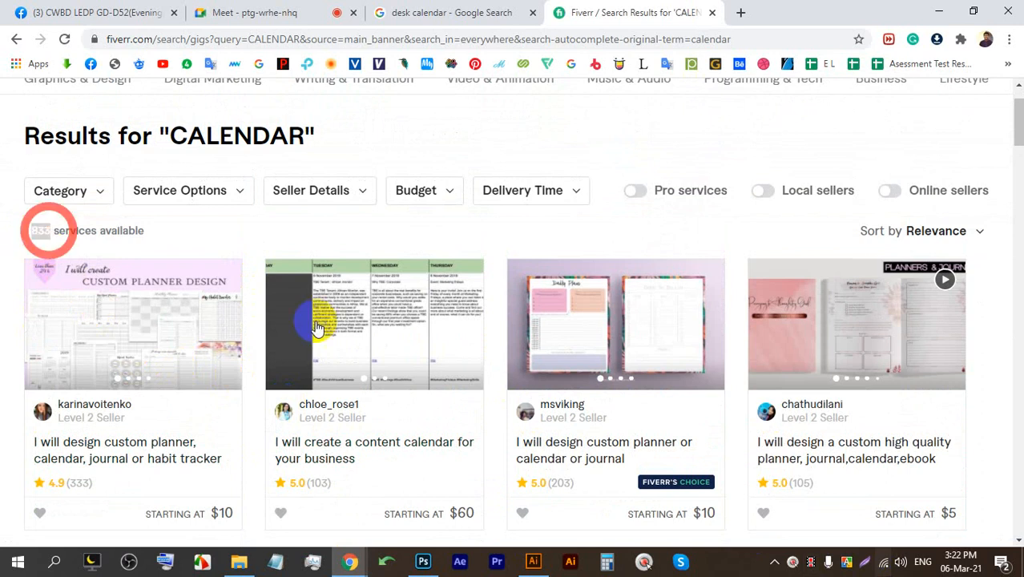
pyautogui.click(874, 565)
pyautogui.moveTo(1019, 525); pyautogui.dragTo(0, 81)
# Box the review counts 333, 103, 203 and 105 in red, then close the capture.
pyautogui.click(1007, 437)
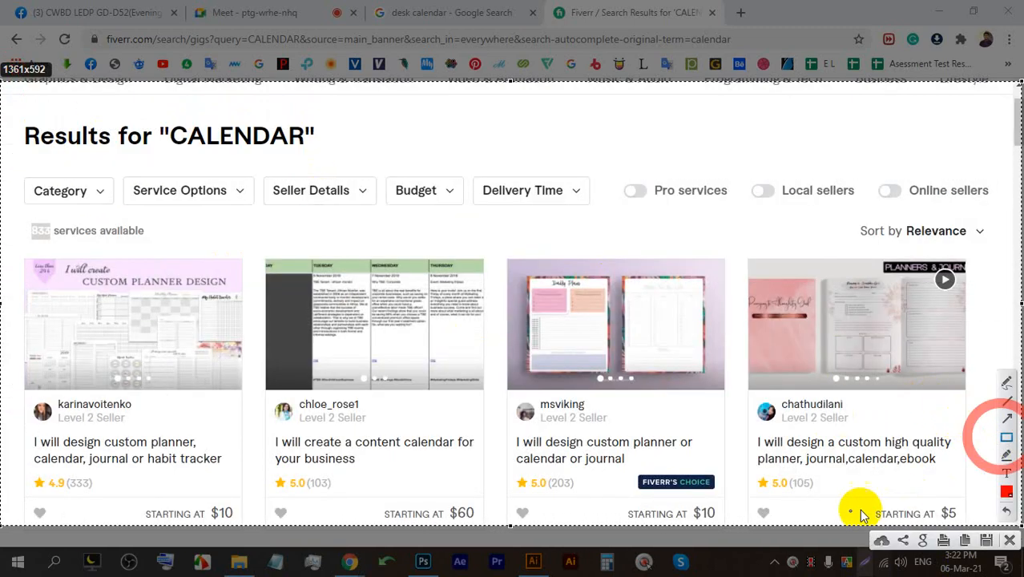
pyautogui.moveTo(830, 501); pyautogui.dragTo(787, 476)
pyautogui.moveTo(350, 494); pyautogui.dragTo(304, 472)
pyautogui.moveTo(600, 501); pyautogui.dragTo(544, 472)
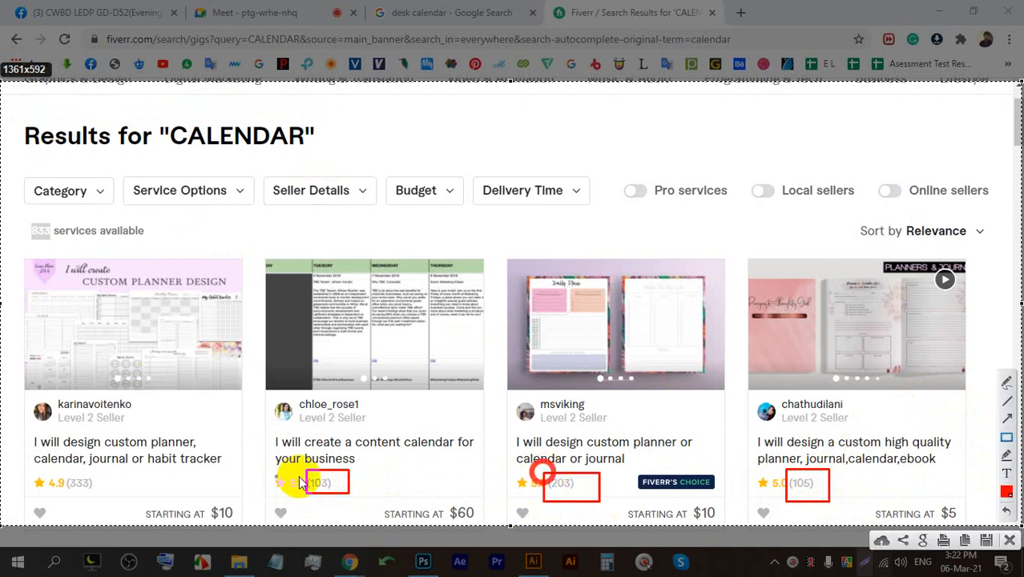
pyautogui.moveTo(103, 494); pyautogui.dragTo(66, 473)
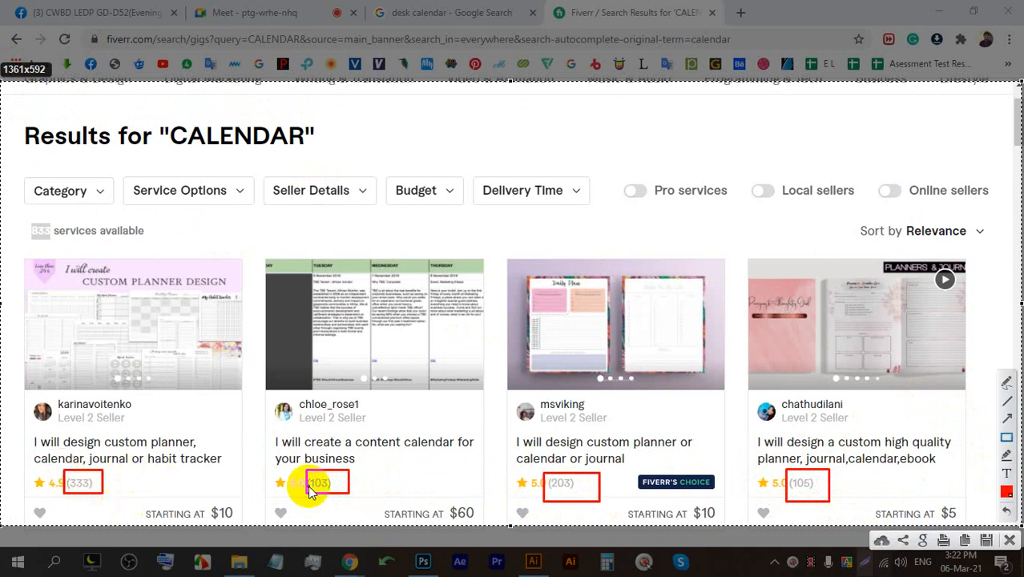
pyautogui.click(1006, 380)
pyautogui.moveTo(110, 489)
pyautogui.mouseDown()
pyautogui.moveTo(176, 454)
pyautogui.moveTo(107, 496)
pyautogui.moveTo(181, 454)
pyautogui.mouseUp()
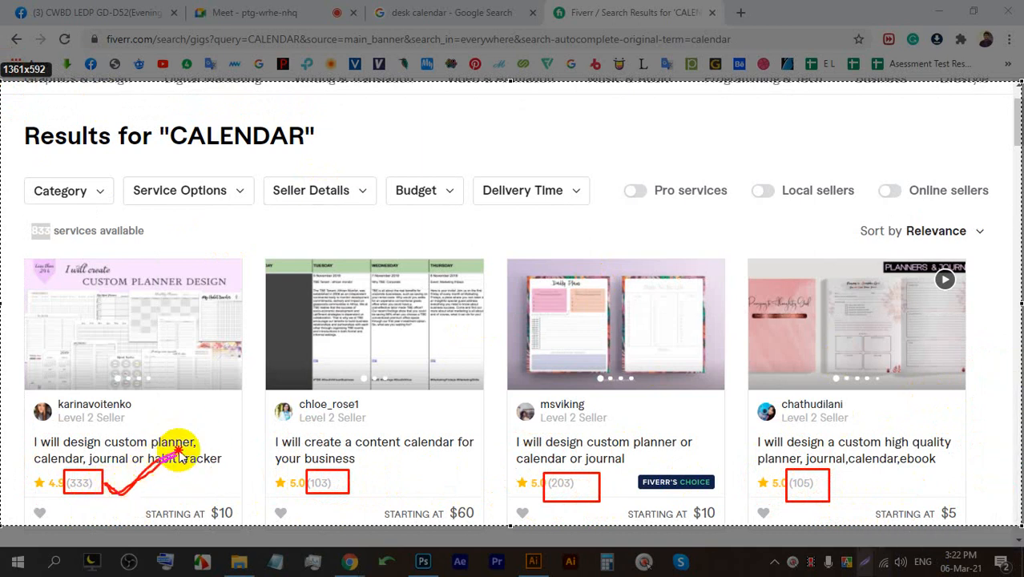
pyautogui.click(1012, 541)
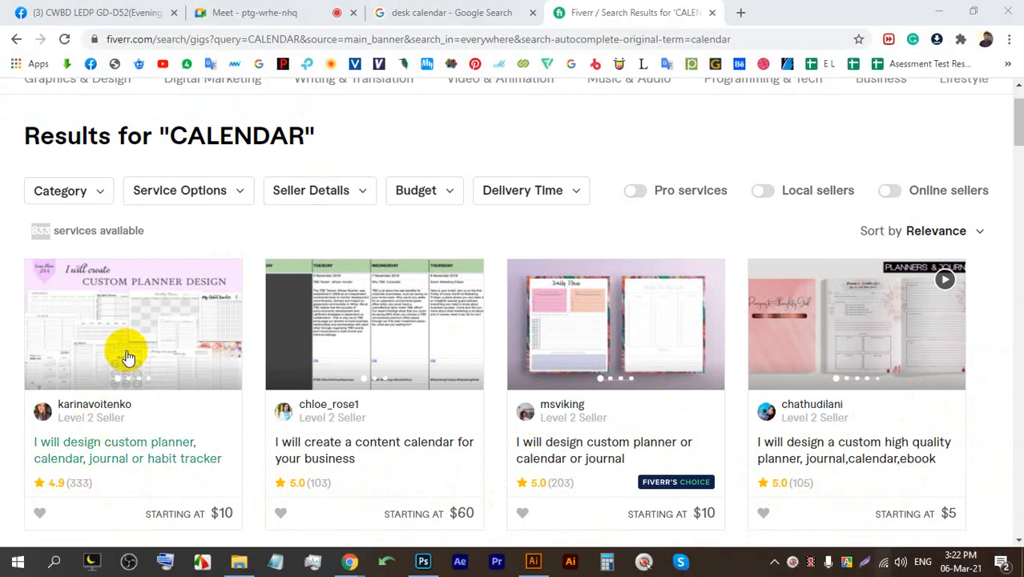
# Open the first gig in a new tab and go to its seller's profile.
pyautogui.rightClick(132, 332)
pyautogui.click(204, 65)
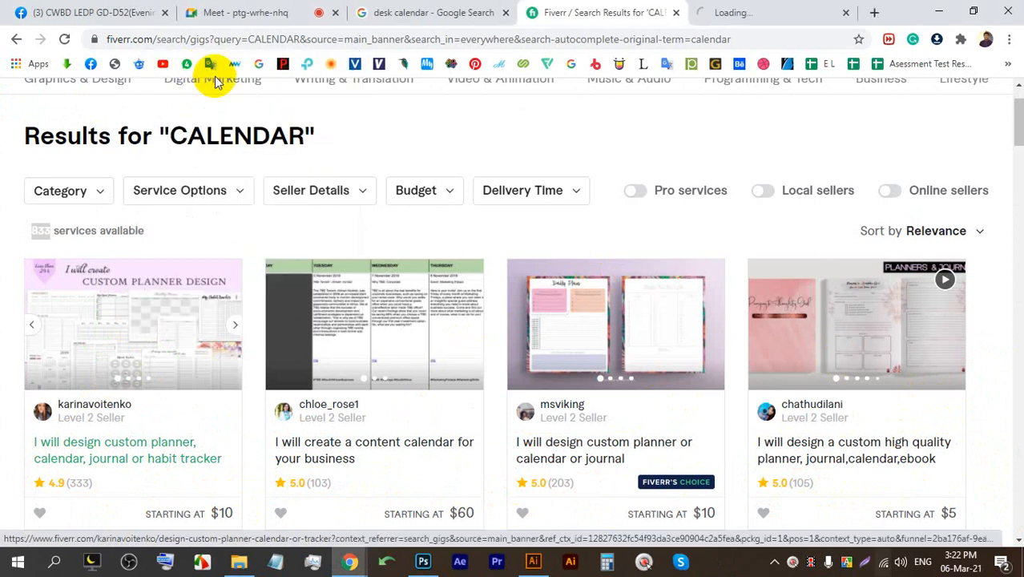
pyautogui.click(727, 12)
pyautogui.scroll(-10, 277, 279)
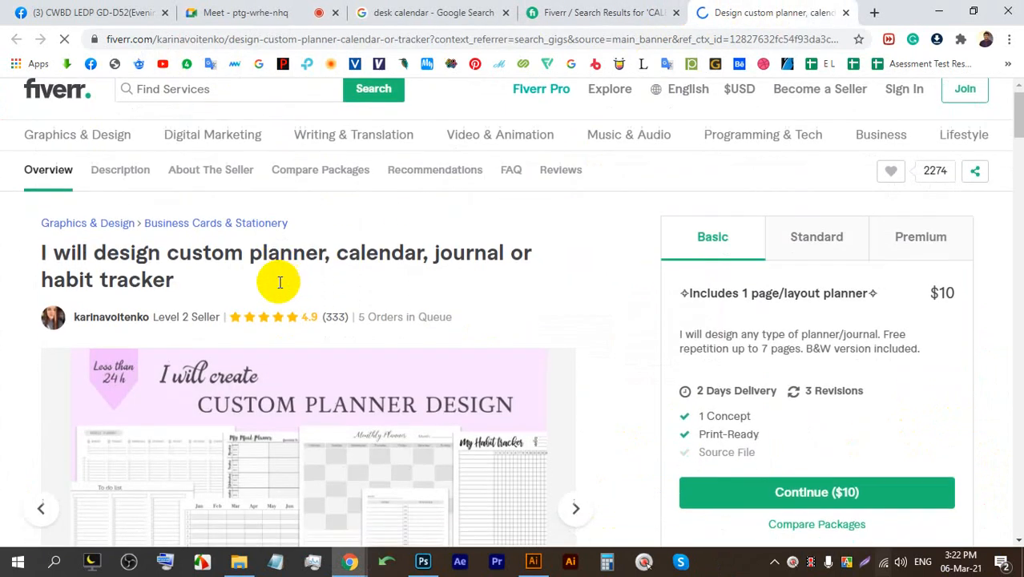
pyautogui.scroll(-4, 175, 329)
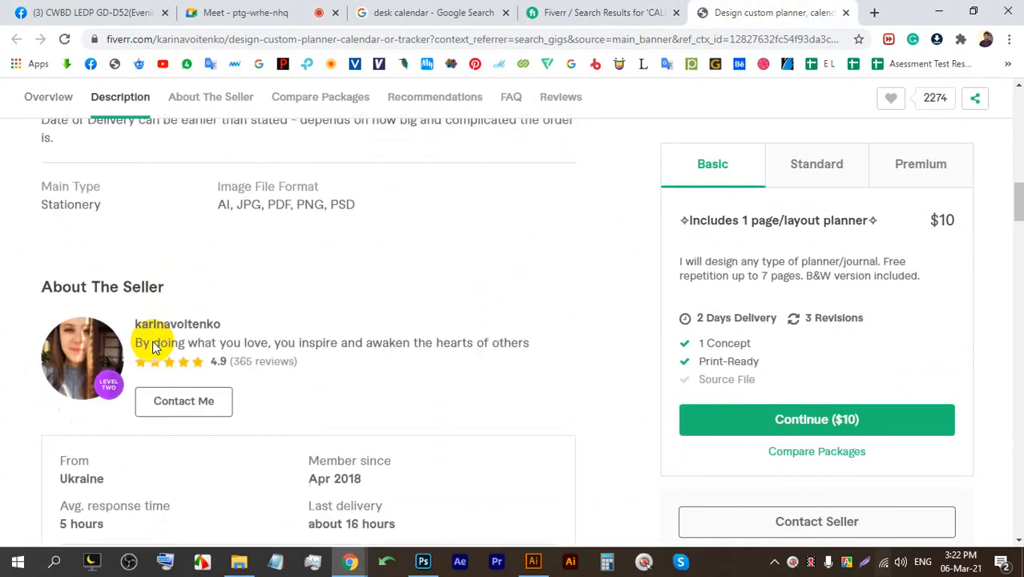
pyautogui.click(177, 324)
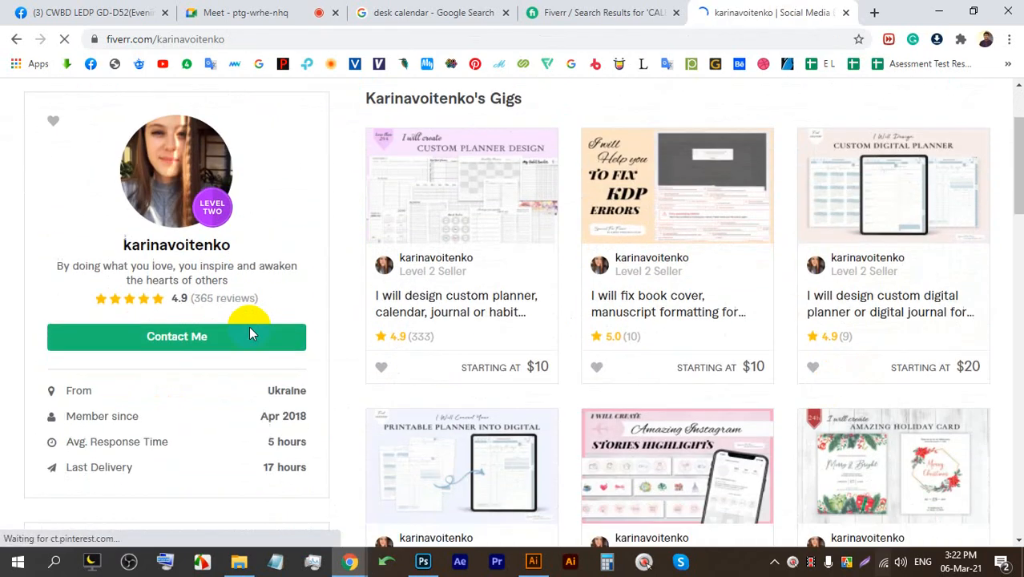
# Highlight the seller's Apr 2018 join date while browsing the profile, then clear it.
pyautogui.scroll(-1, 250, 326)
pyautogui.moveTo(305, 321); pyautogui.dragTo(796, 292)
pyautogui.scroll(-2, 796, 293)
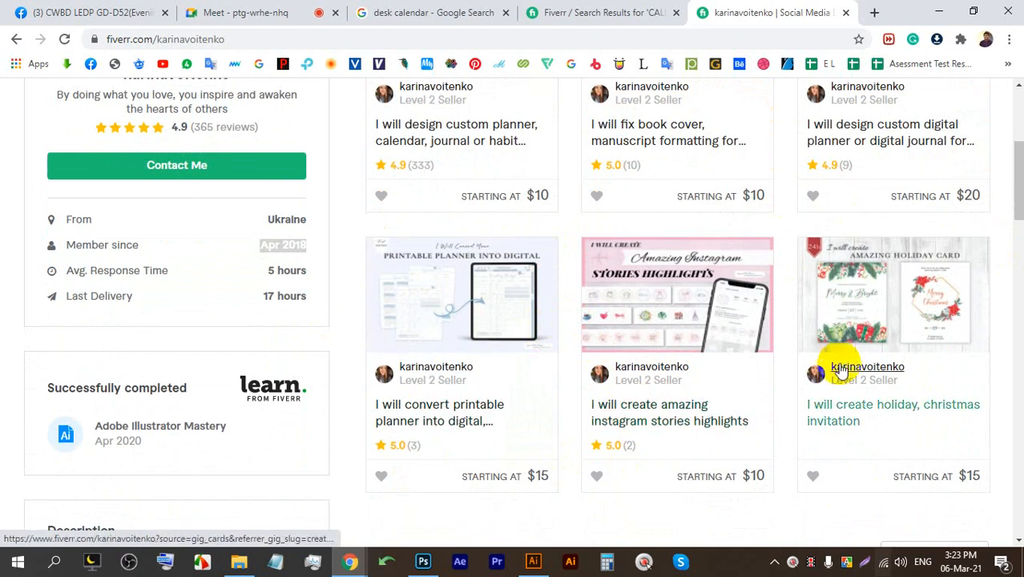
pyautogui.scroll(1, 846, 361)
pyautogui.keyDown('ctrl'); pyautogui.scroll(-3, 661, 265); pyautogui.keyUp('ctrl')
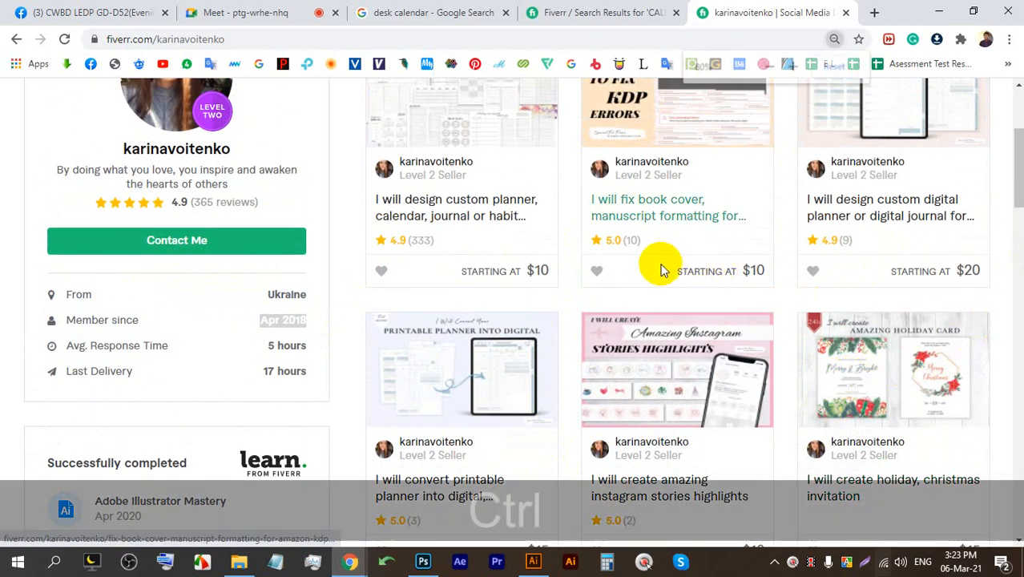
pyautogui.press('space')
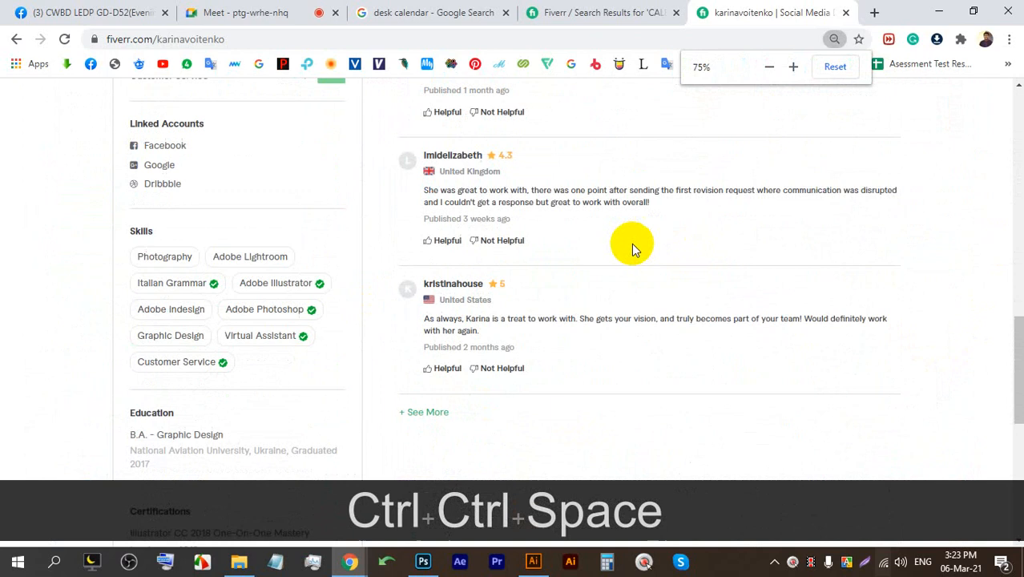
pyautogui.scroll(10, 636, 254)
pyautogui.scroll(1, 656, 270)
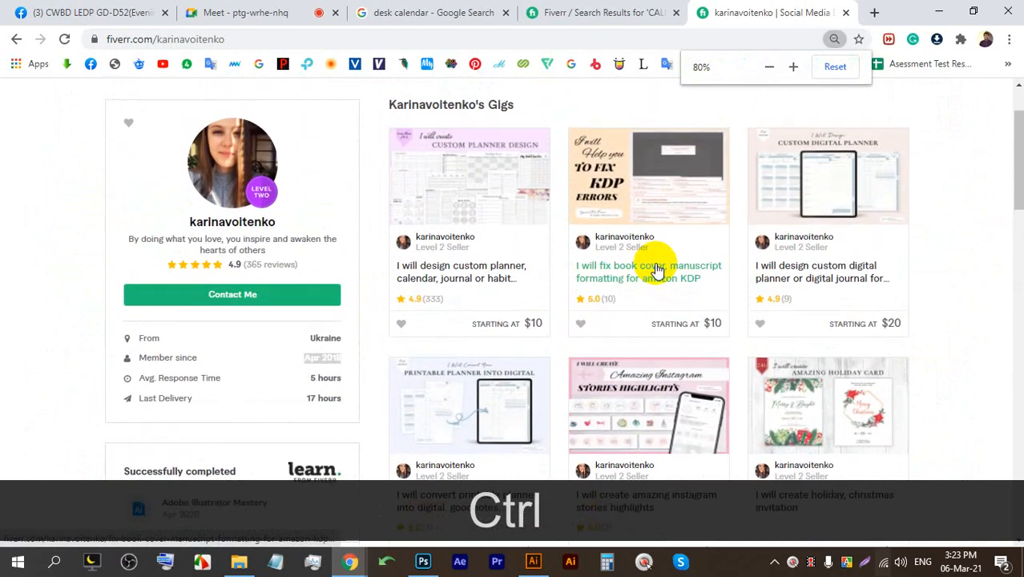
pyautogui.press('f')
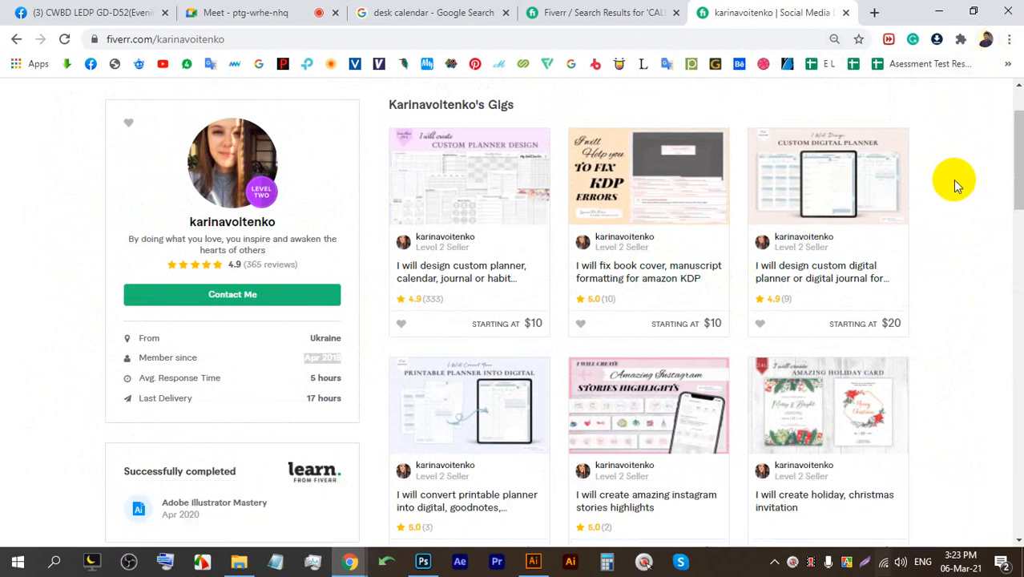
pyautogui.click(950, 225)
pyautogui.scroll(2, 949, 225)
# Cancel a started screen capture, scroll down the profile, and begin a new capture.
pyautogui.press('Print')
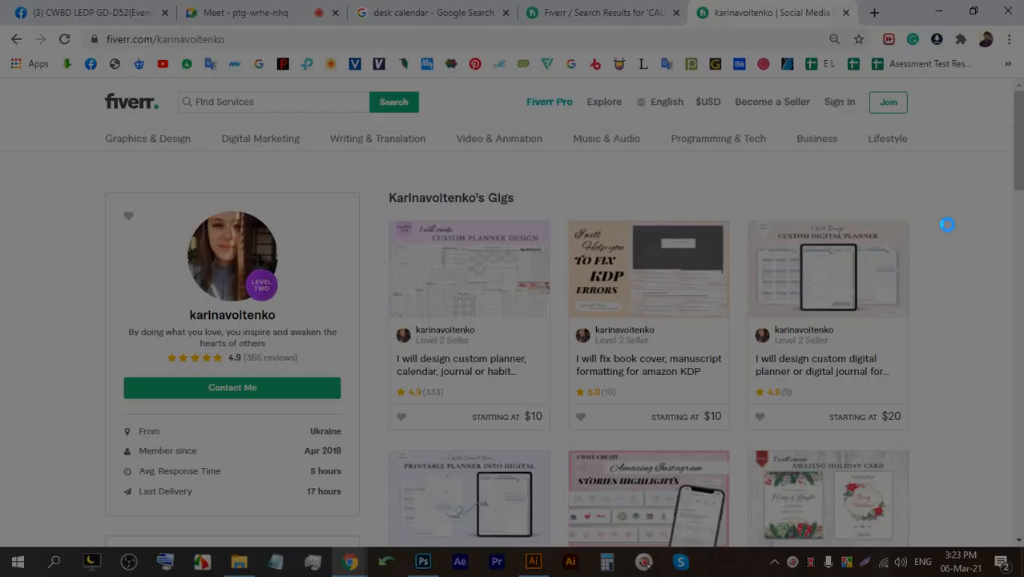
pyautogui.rightClick(948, 232)
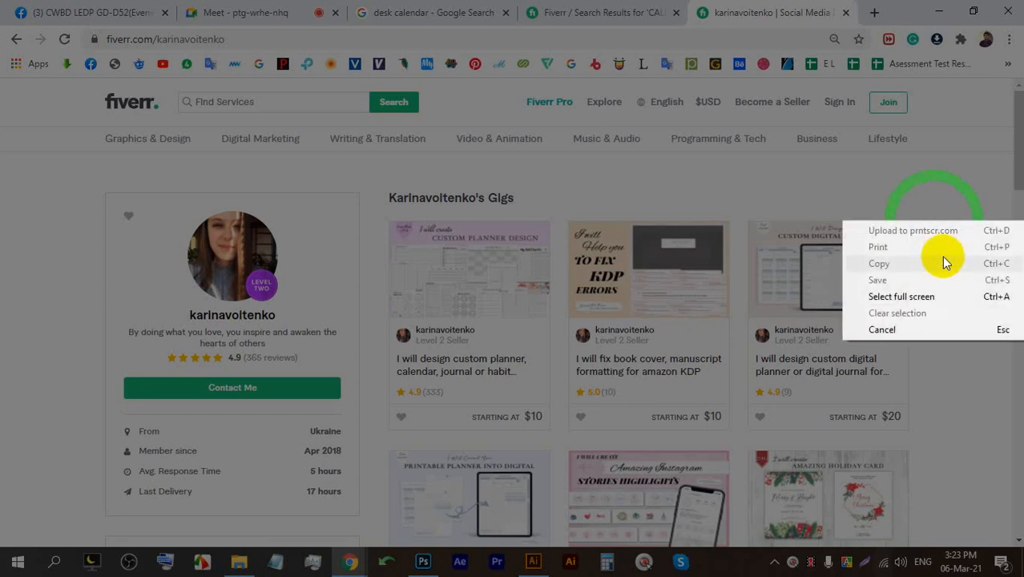
pyautogui.click(911, 323)
pyautogui.scroll(-2, 911, 319)
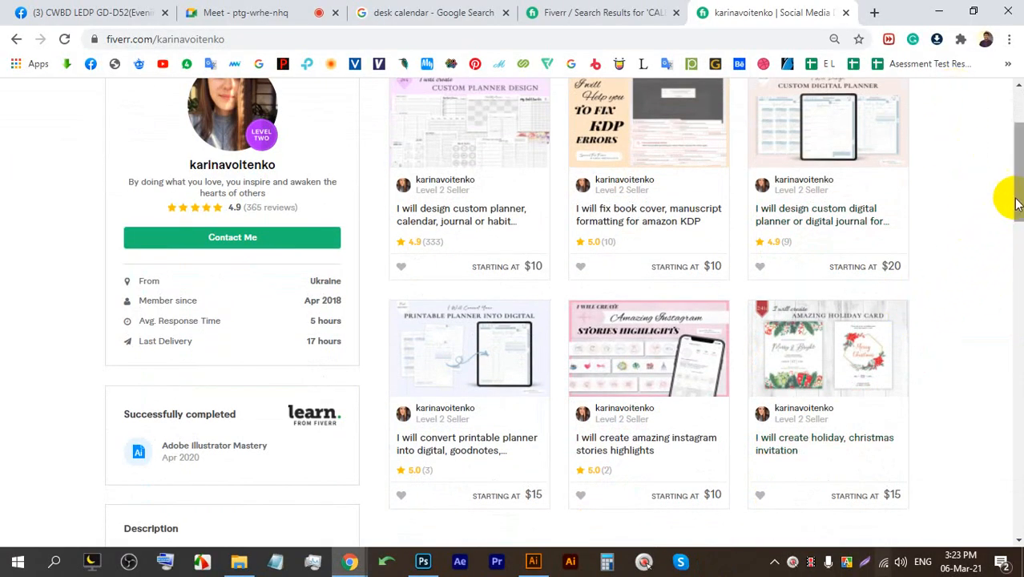
pyautogui.click(864, 568)
pyautogui.moveTo(977, 529); pyautogui.dragTo(291, 2)
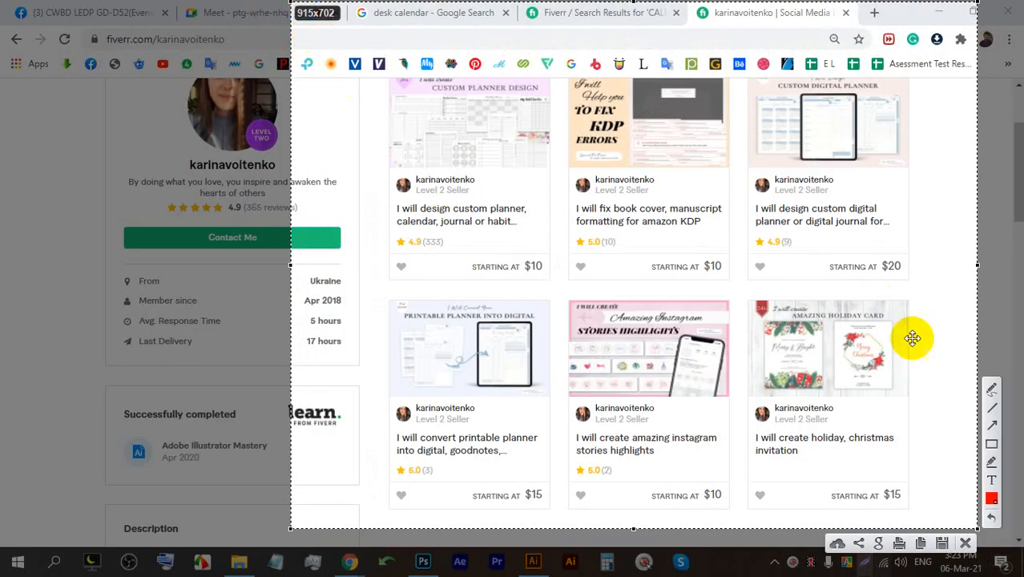
pyautogui.click(993, 444)
pyautogui.moveTo(390, 232); pyautogui.dragTo(464, 246)
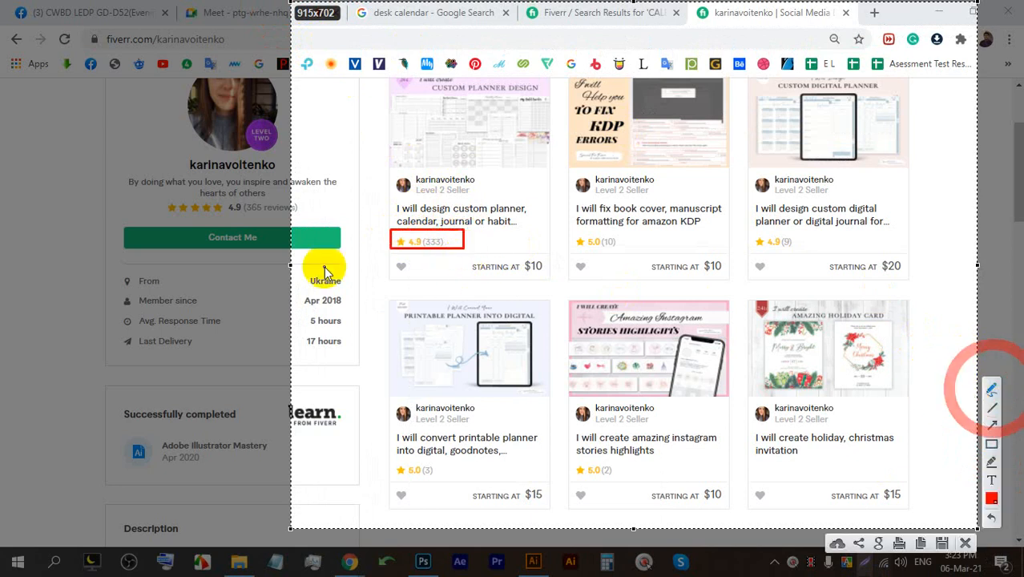
pyautogui.click(991, 391)
pyautogui.moveTo(273, 193)
pyautogui.mouseDown()
pyautogui.moveTo(232, 202)
pyautogui.moveTo(247, 219)
pyautogui.moveTo(279, 194)
pyautogui.moveTo(258, 186)
pyautogui.moveTo(227, 196)
pyautogui.moveTo(260, 222)
pyautogui.moveTo(290, 189)
pyautogui.moveTo(254, 192)
pyautogui.mouseUp()
pyautogui.moveTo(354, 132)
pyautogui.mouseDown()
pyautogui.moveTo(369, 172)
pyautogui.moveTo(513, 114)
pyautogui.mouseUp()
pyautogui.moveTo(353, 127)
pyautogui.mouseDown()
pyautogui.moveTo(371, 168)
pyautogui.moveTo(413, 139)
pyautogui.moveTo(511, 109)
pyautogui.moveTo(446, 122)
pyautogui.moveTo(358, 170)
pyautogui.moveTo(360, 113)
pyautogui.moveTo(373, 171)
pyautogui.moveTo(409, 127)
pyautogui.moveTo(497, 114)
pyautogui.mouseUp()
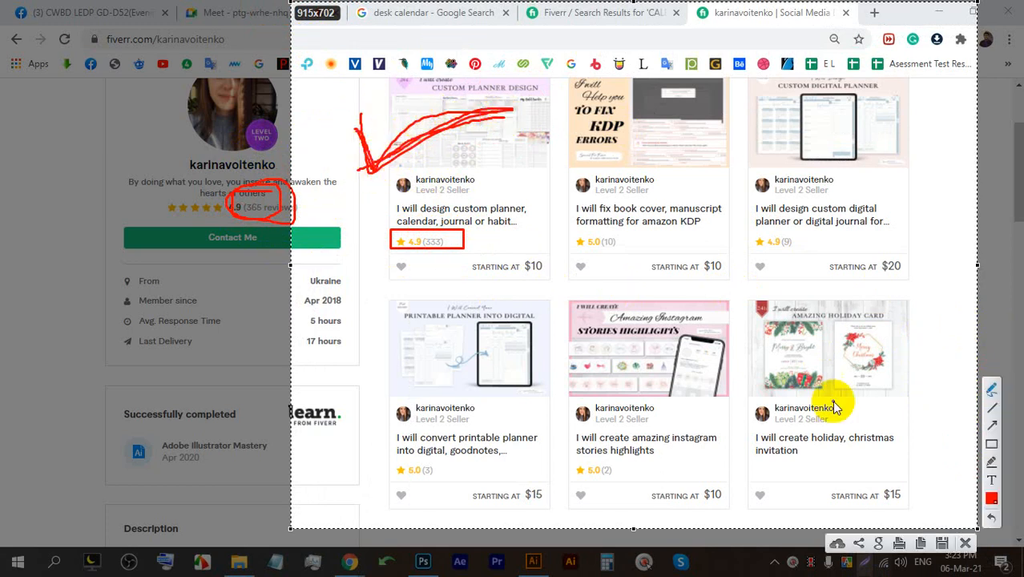
pyautogui.click(969, 543)
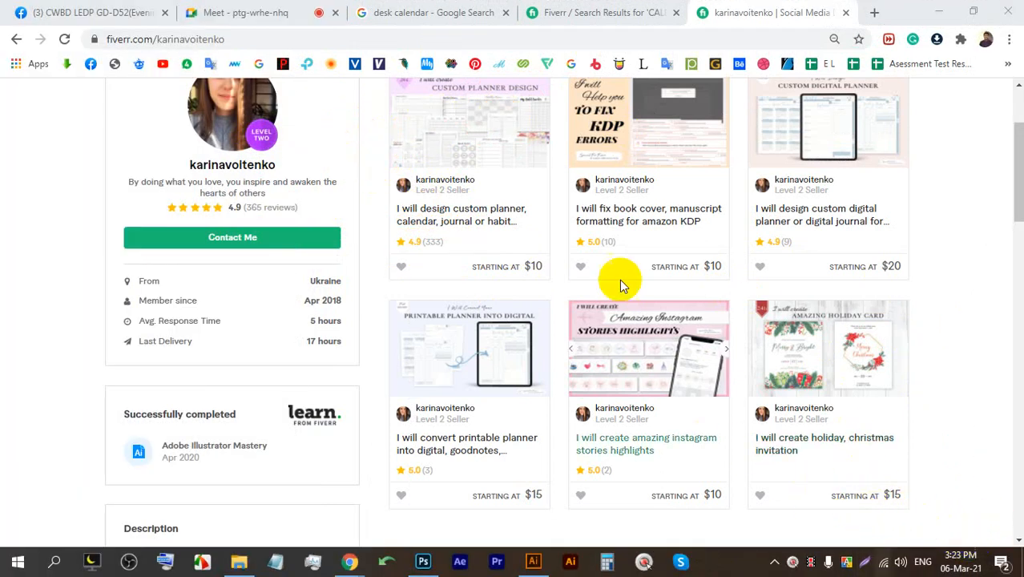
# Check the meeting, then open the custom digital planner gig from the seller's profile.
pyautogui.click(259, 10)
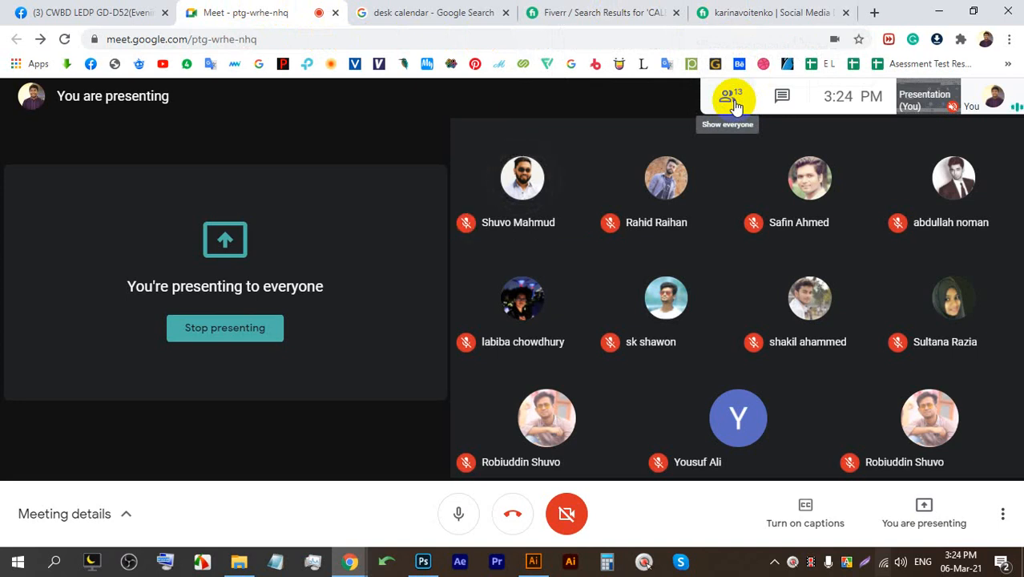
pyautogui.click(754, 12)
pyautogui.scroll(4, 505, 360)
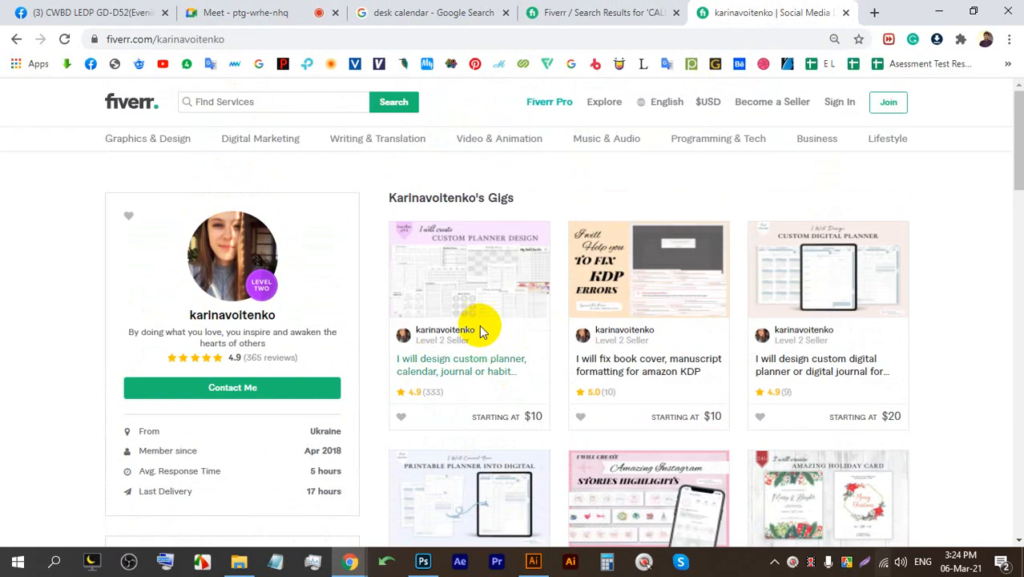
pyautogui.scroll(-3, 489, 331)
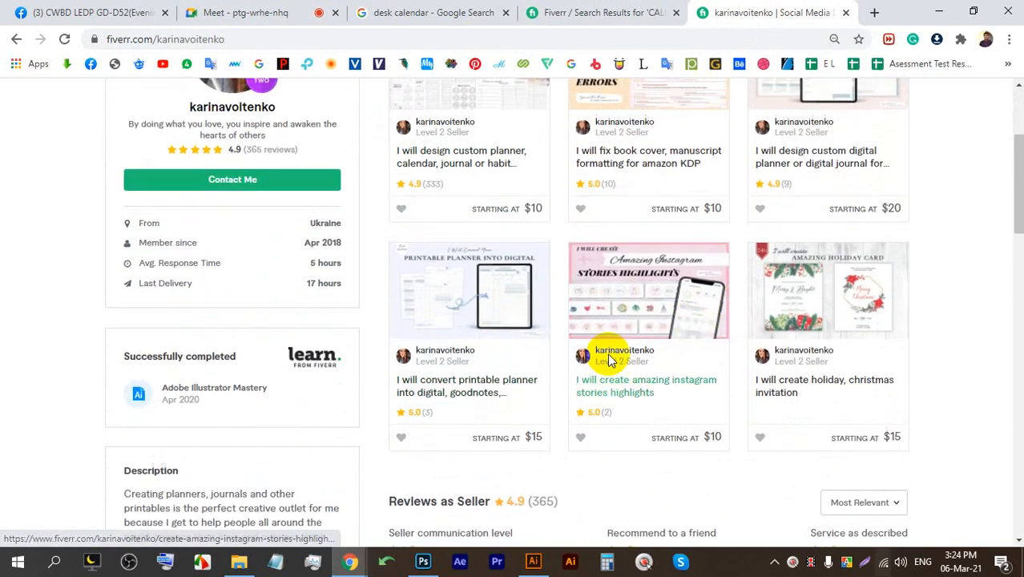
pyautogui.scroll(2, 611, 360)
pyautogui.click(776, 197)
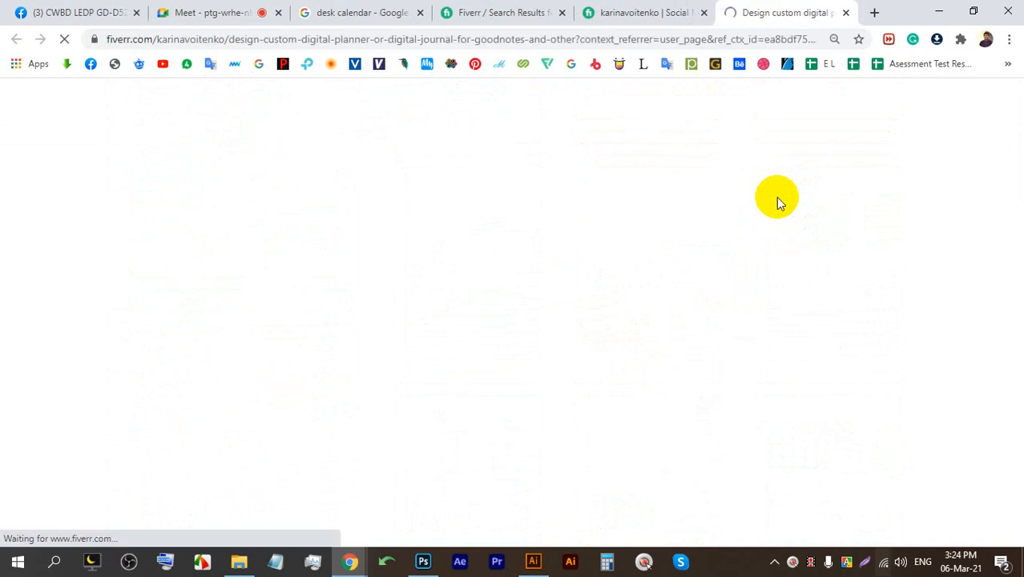
# Return from the meeting to the planner gig and enlarge its main gallery image.
pyautogui.scroll(-3, 345, 248)
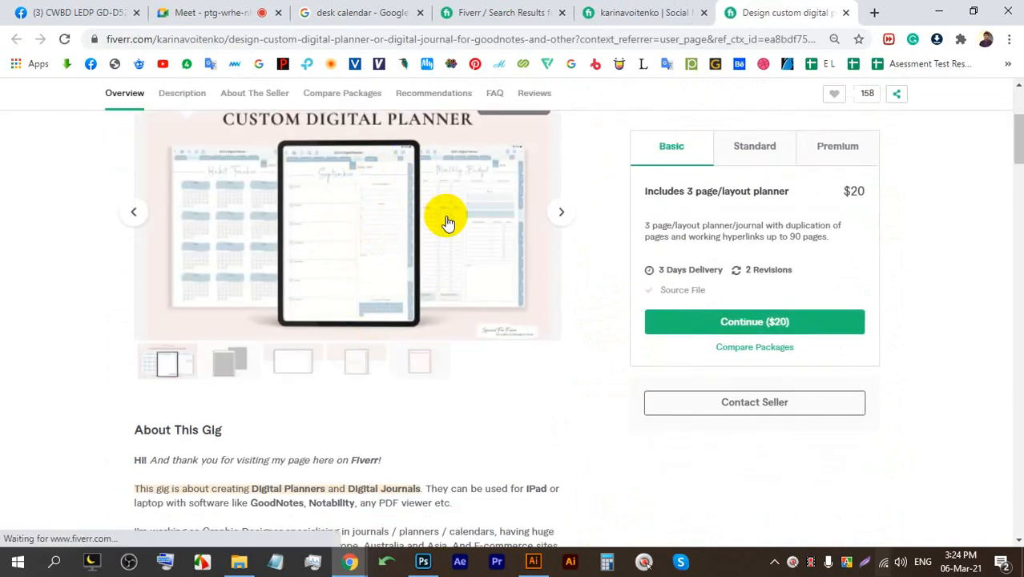
pyautogui.click(230, 10)
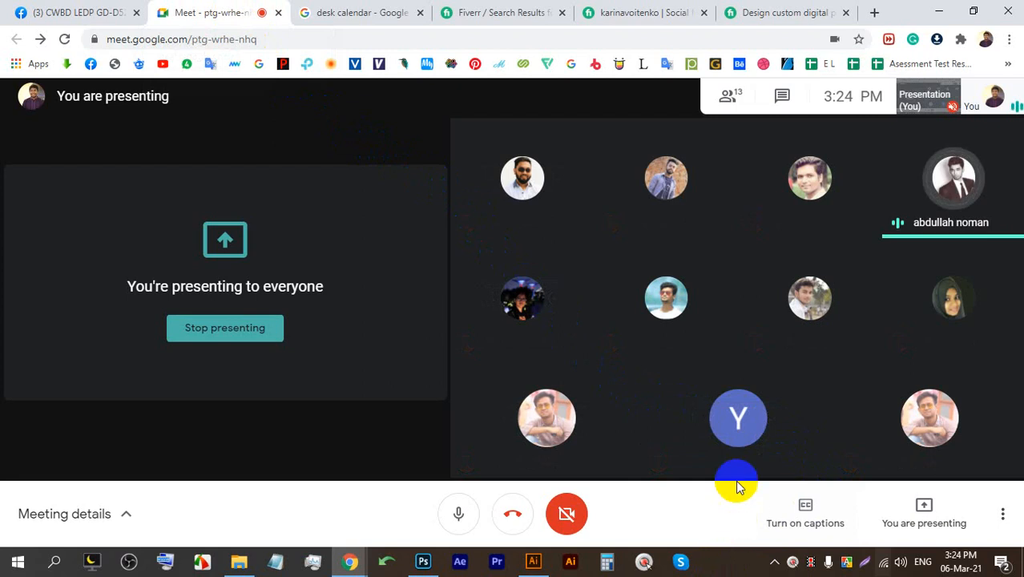
pyautogui.click(768, 15)
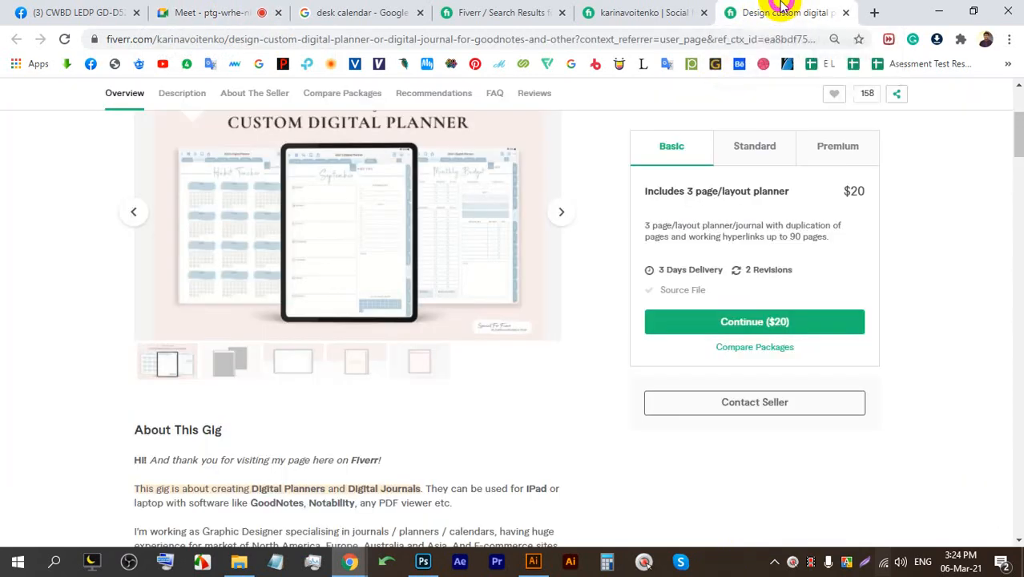
pyautogui.scroll(4, 433, 304)
pyautogui.click(400, 270)
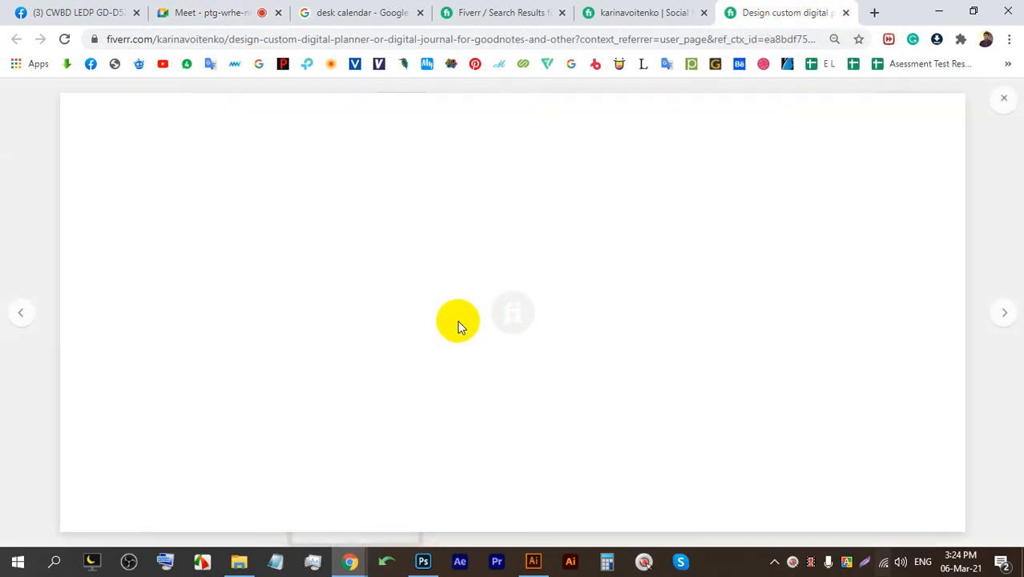
# Advance to the next gallery image and capture it with Lightshot's pen tool ready.
pyautogui.click(1002, 316)
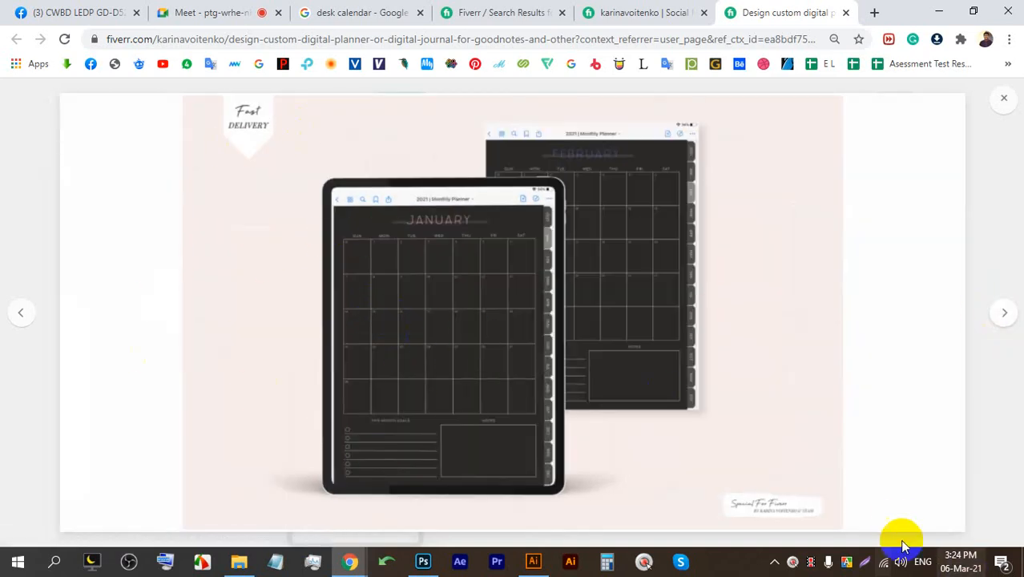
pyautogui.click(864, 565)
pyautogui.moveTo(923, 549); pyautogui.dragTo(22, 8)
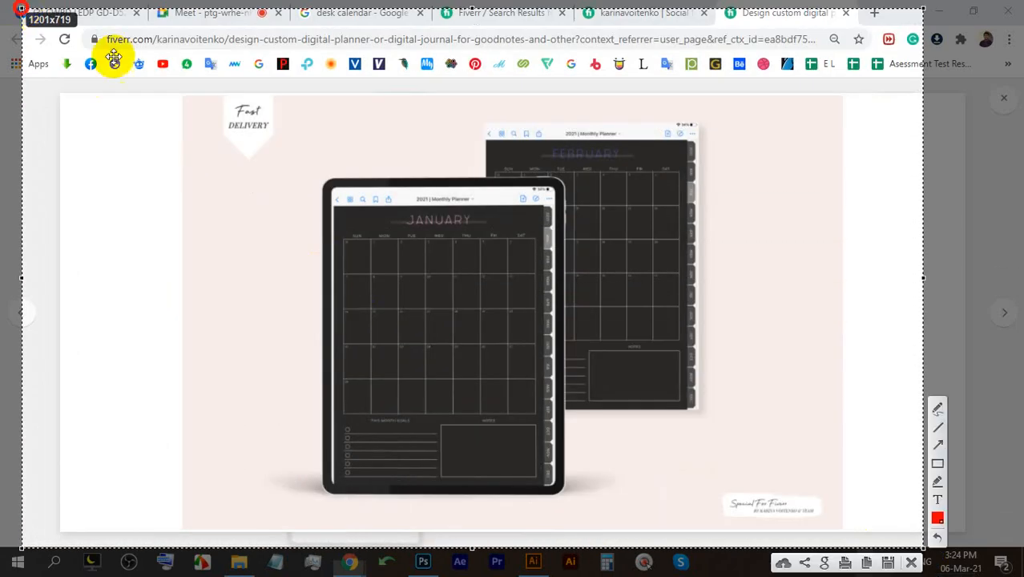
pyautogui.click(938, 408)
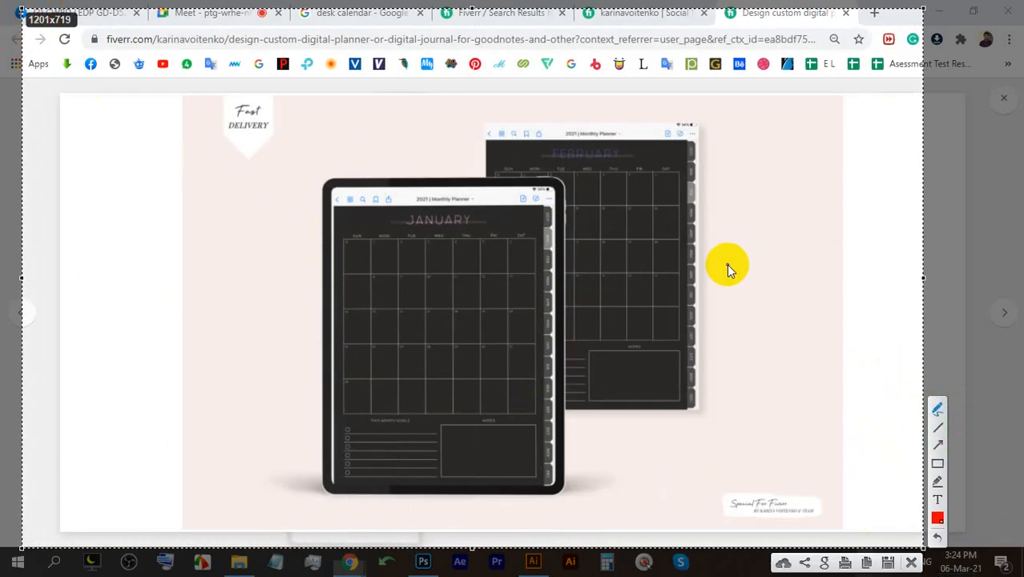
# Circle JANUARY in red, scribble marks over the calendar's first weeks, and close the capture.
pyautogui.moveTo(476, 205)
pyautogui.mouseDown()
pyautogui.moveTo(418, 204)
pyautogui.moveTo(381, 222)
pyautogui.moveTo(486, 231)
pyautogui.moveTo(457, 201)
pyautogui.mouseUp()
pyautogui.moveTo(350, 255); pyautogui.dragTo(356, 261)
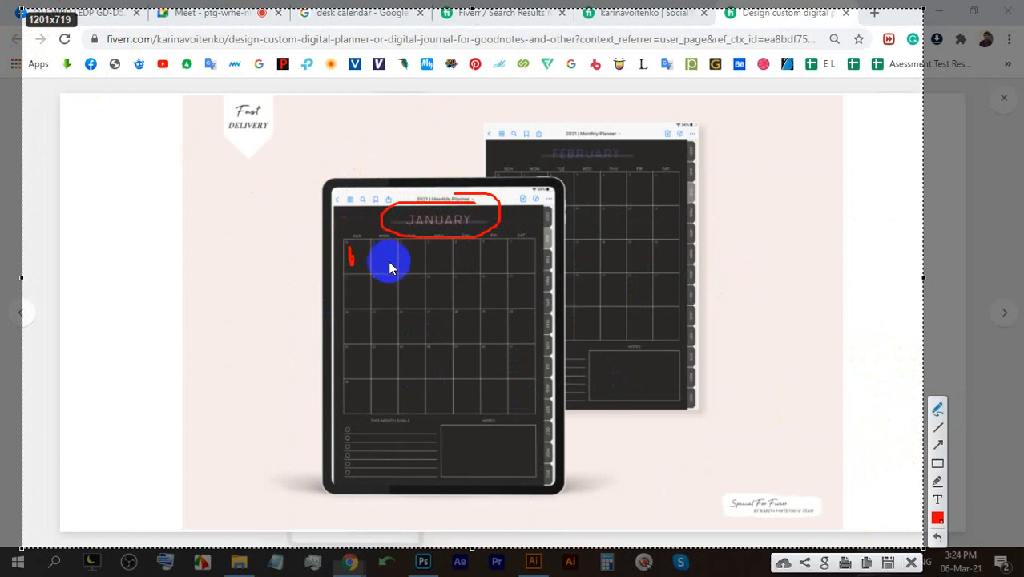
pyautogui.moveTo(428, 286)
pyautogui.mouseDown()
pyautogui.moveTo(434, 300)
pyautogui.moveTo(428, 293)
pyautogui.moveTo(437, 290)
pyautogui.mouseUp()
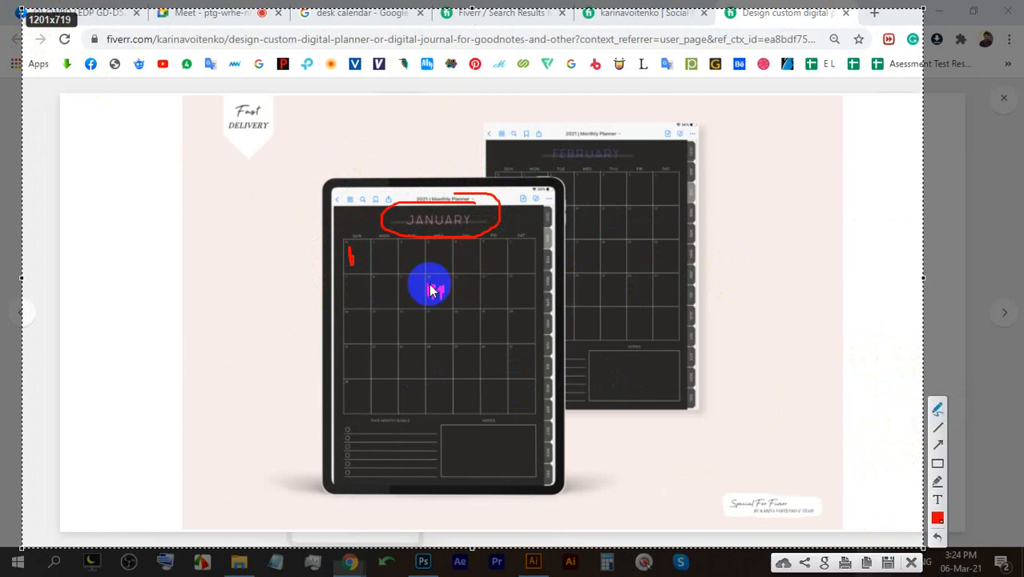
pyautogui.click(488, 291)
pyautogui.moveTo(489, 293); pyautogui.dragTo(491, 290)
pyautogui.moveTo(464, 244)
pyautogui.mouseDown()
pyautogui.moveTo(464, 261)
pyautogui.moveTo(466, 247)
pyautogui.mouseUp()
pyautogui.moveTo(348, 240)
pyautogui.mouseDown()
pyautogui.moveTo(382, 238)
pyautogui.moveTo(399, 217)
pyautogui.moveTo(412, 249)
pyautogui.moveTo(452, 219)
pyautogui.moveTo(473, 269)
pyautogui.moveTo(485, 218)
pyautogui.moveTo(536, 262)
pyautogui.moveTo(511, 254)
pyautogui.moveTo(473, 275)
pyautogui.moveTo(364, 273)
pyautogui.mouseUp()
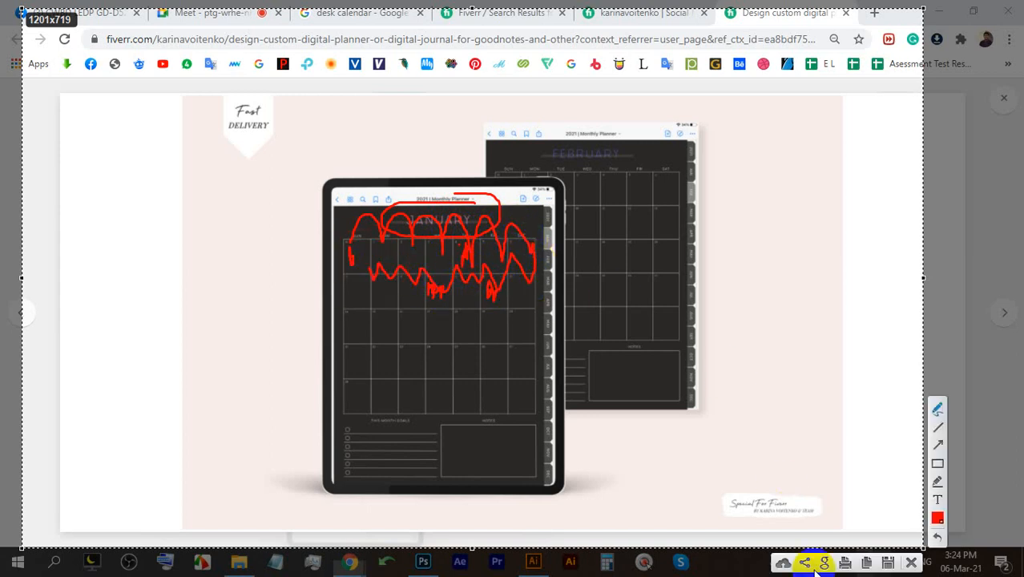
pyautogui.click(911, 561)
# Glance at the meeting and come back to the digital planner gig's gallery.
pyautogui.click(241, 11)
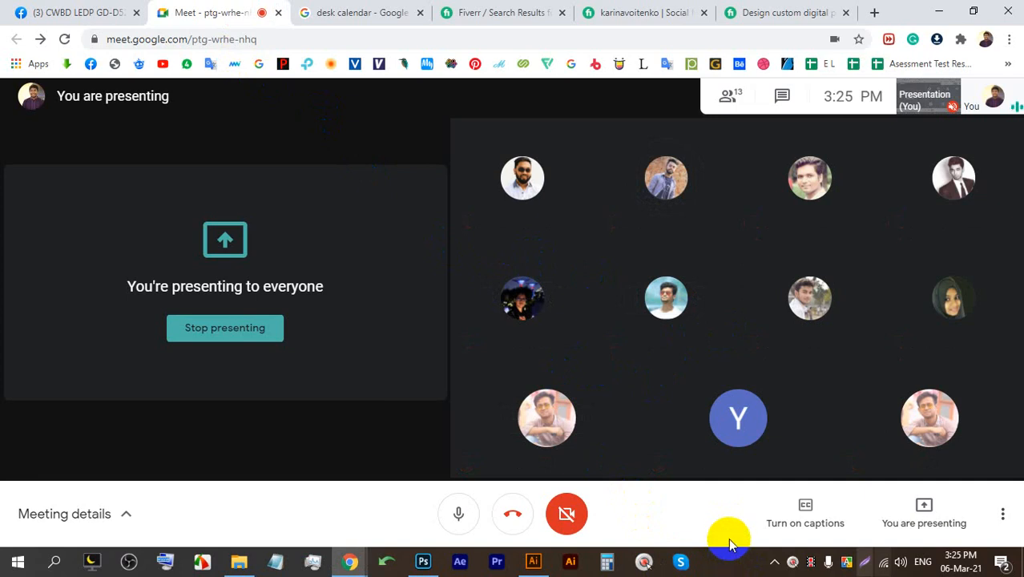
pyautogui.click(654, 11)
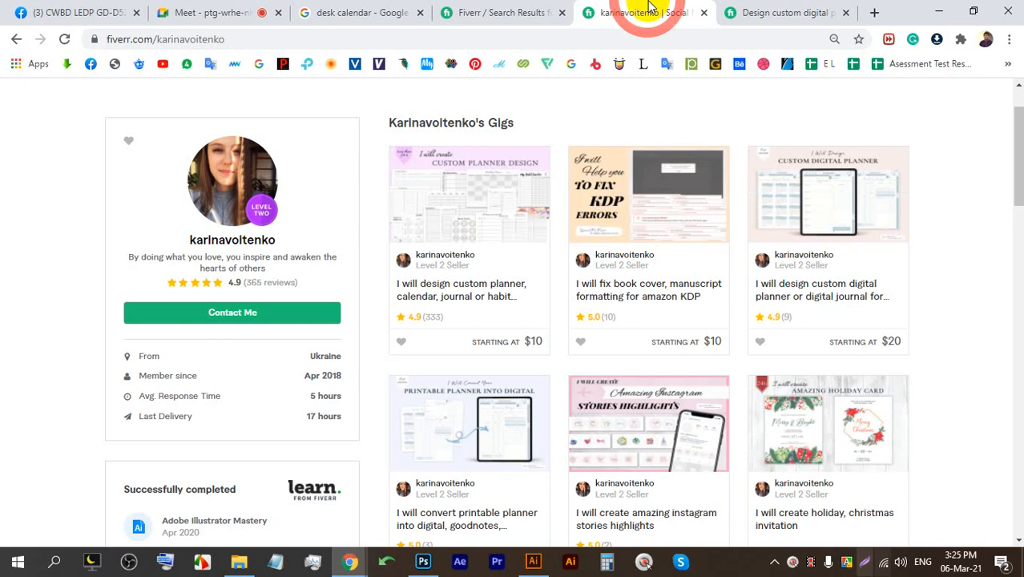
pyautogui.click(730, 9)
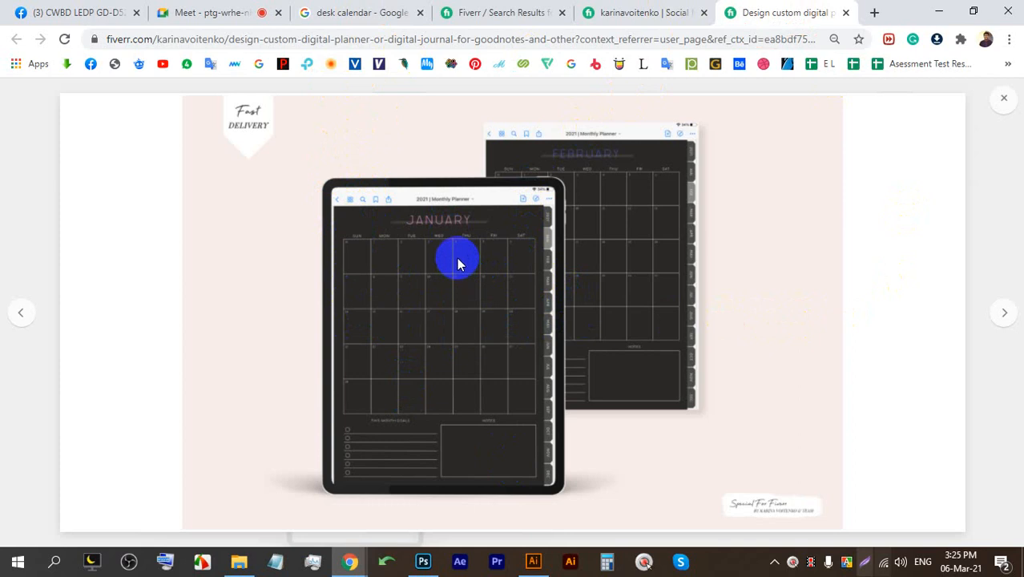
pyautogui.click(195, 7)
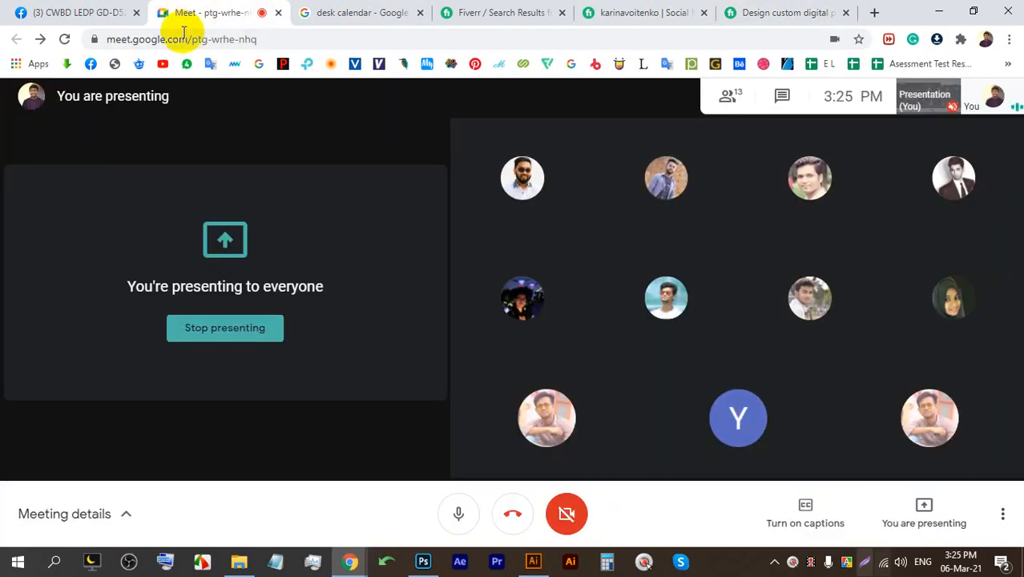
pyautogui.click(745, 12)
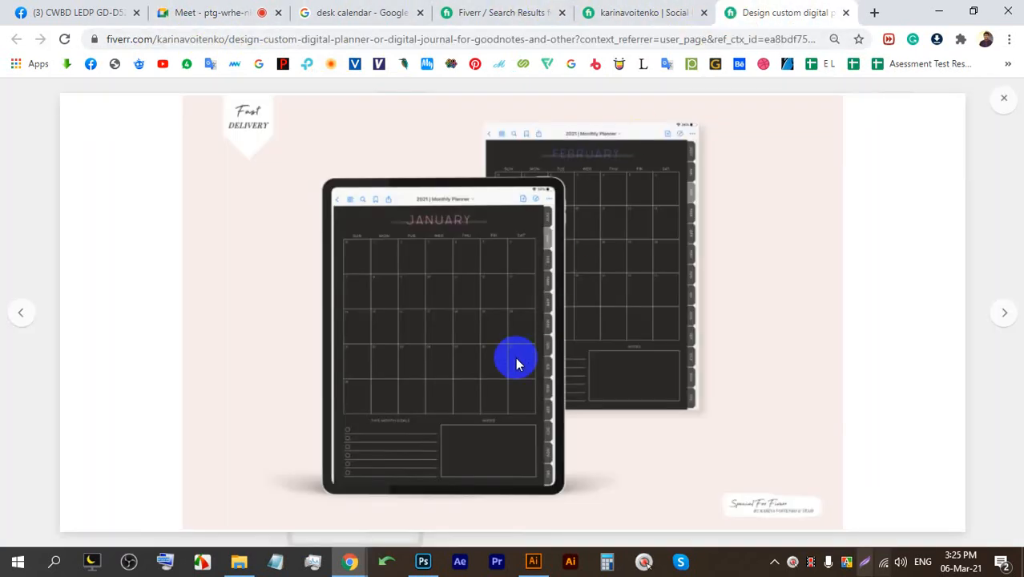
# Page forward three gallery images and close the enlarged gallery.
pyautogui.click(1001, 307)
pyautogui.click(1003, 308)
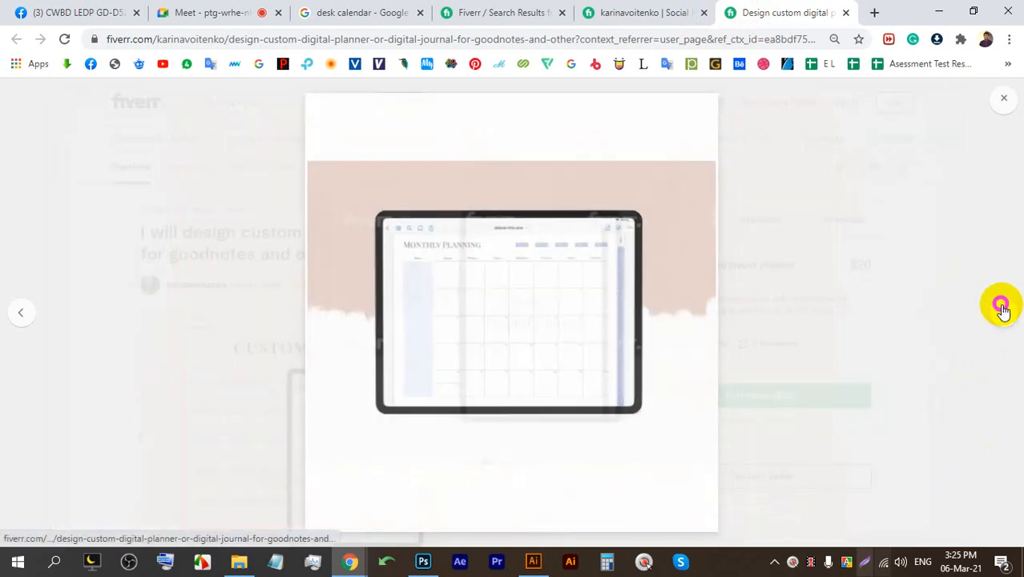
pyautogui.click(1008, 306)
pyautogui.click(1004, 99)
# Highlight the content calendar gig's 5.0 rating, page through its previews, then return to Meet.
pyautogui.click(545, 12)
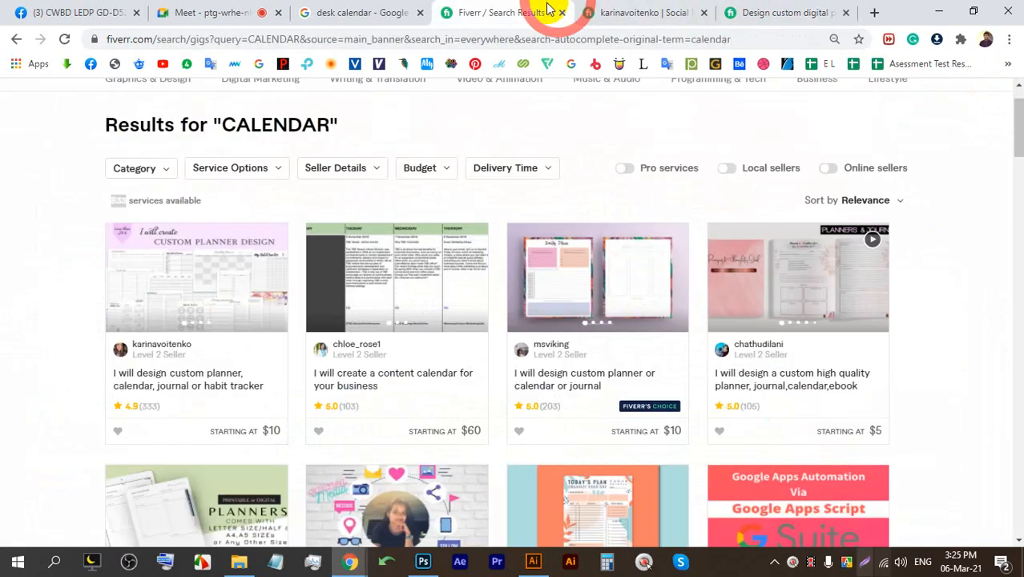
pyautogui.scroll(1, 217, 429)
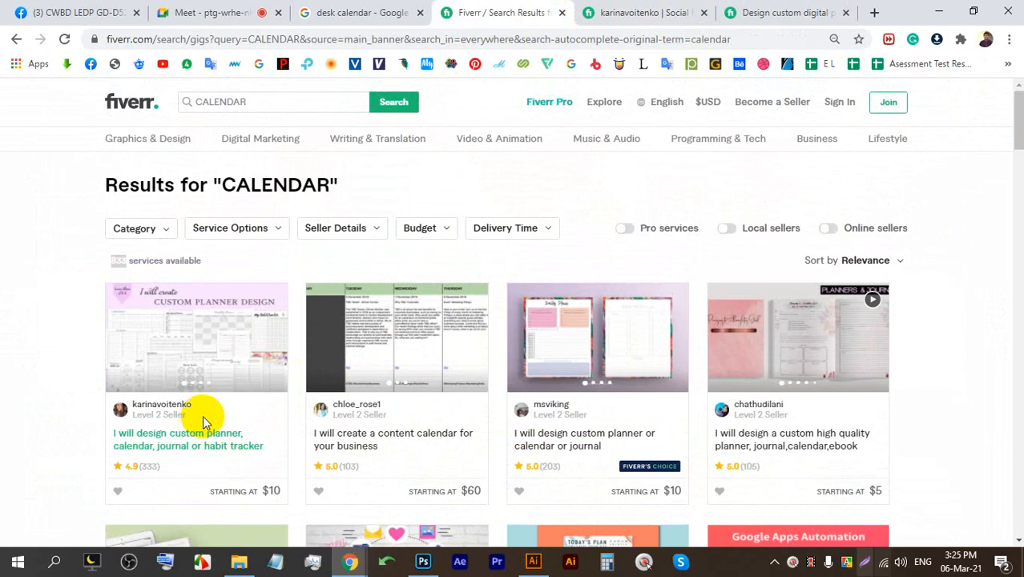
pyautogui.scroll(-1, 228, 418)
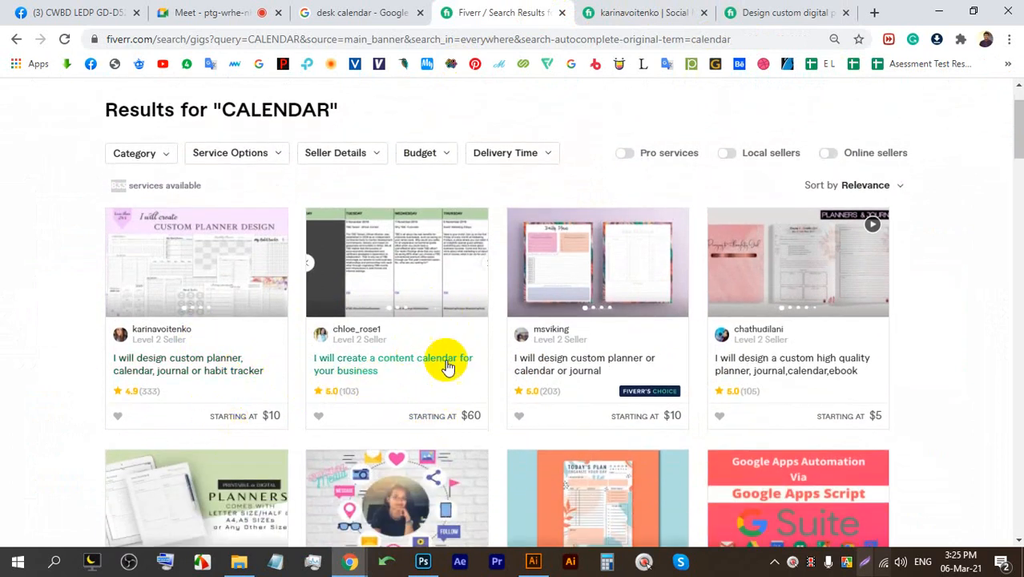
pyautogui.moveTo(365, 398); pyautogui.dragTo(331, 390)
pyautogui.click(478, 266)
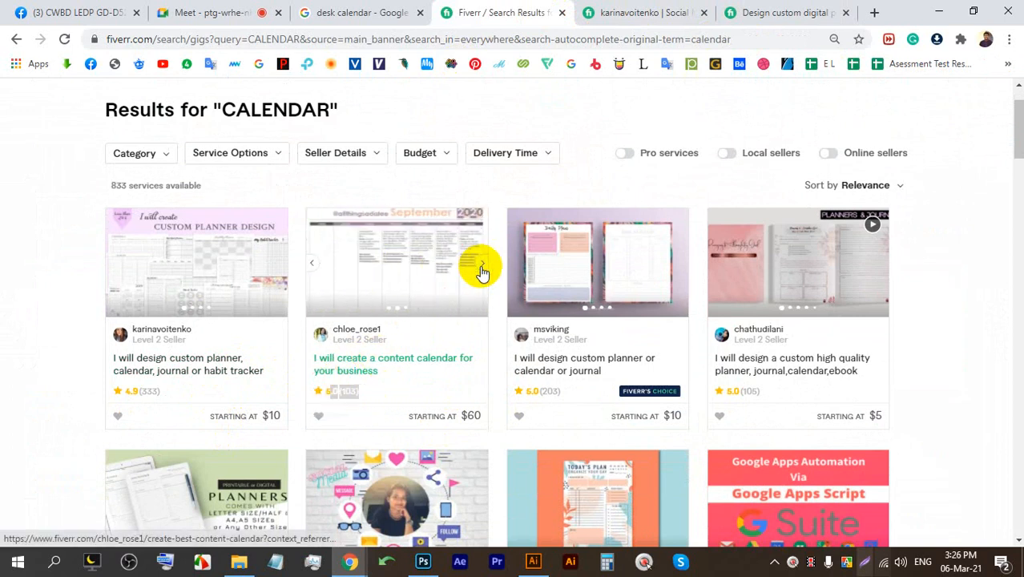
pyautogui.click(480, 269)
pyautogui.click(480, 269)
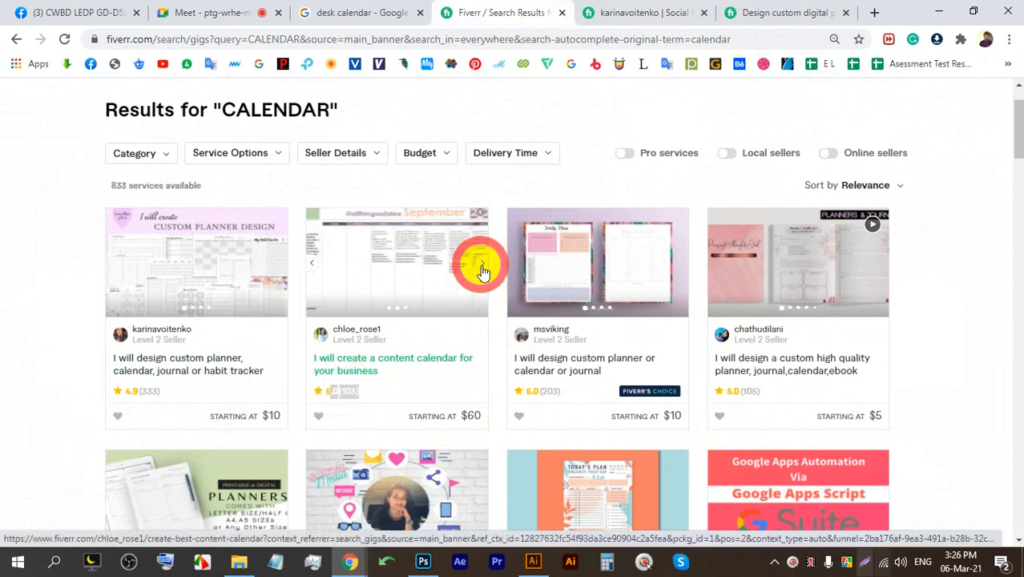
pyautogui.click(213, 12)
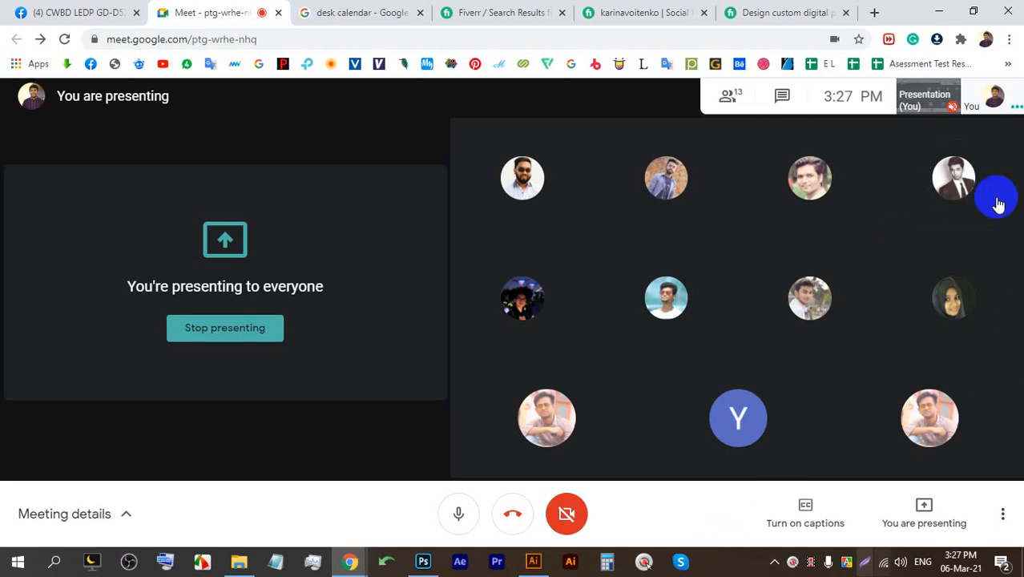
pyautogui.click(753, 10)
pyautogui.click(654, 8)
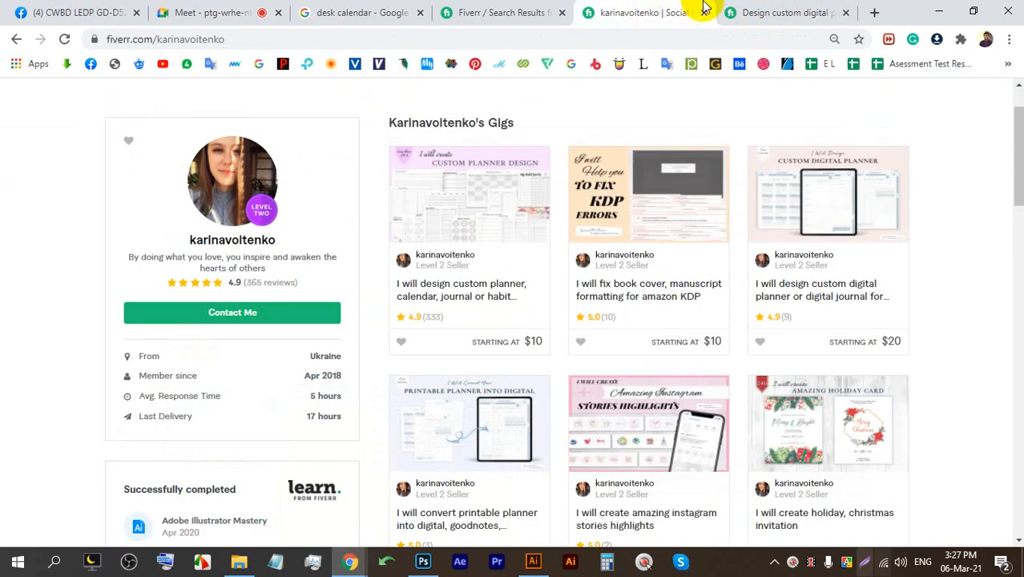
pyautogui.click(727, 11)
pyautogui.scroll(-1, 377, 305)
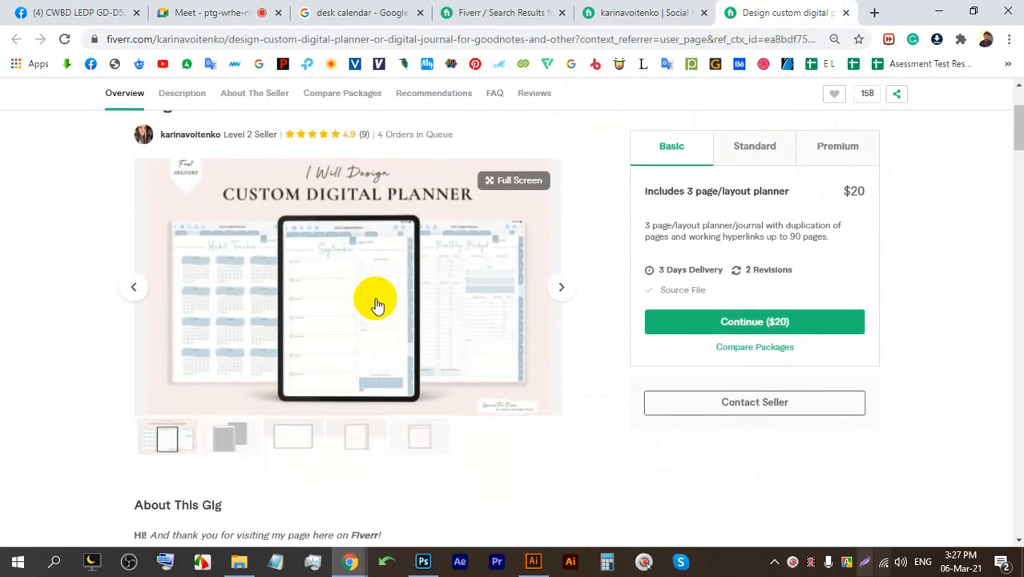
pyautogui.click(234, 12)
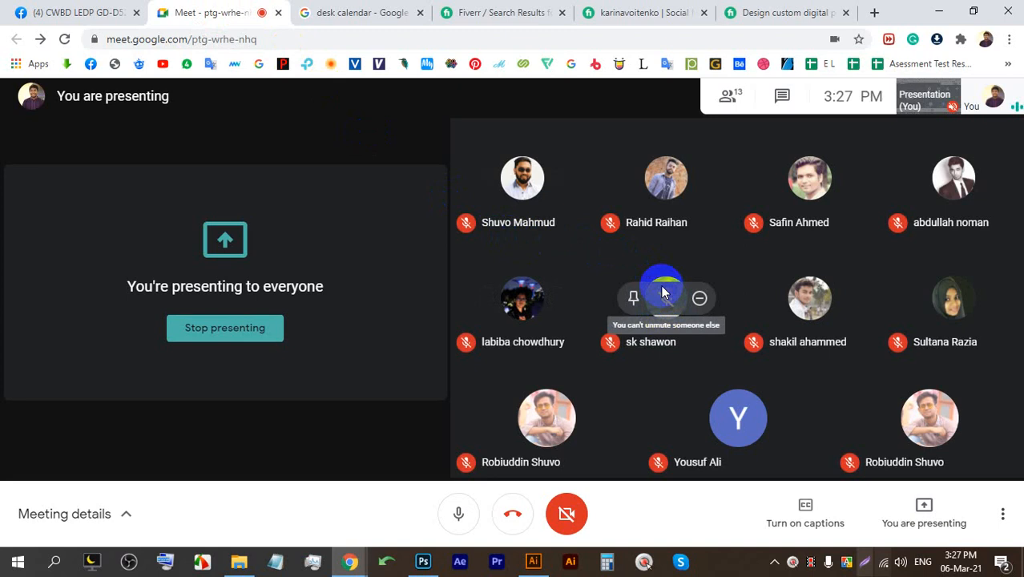
pyautogui.click(651, 10)
pyautogui.scroll(-3, 679, 338)
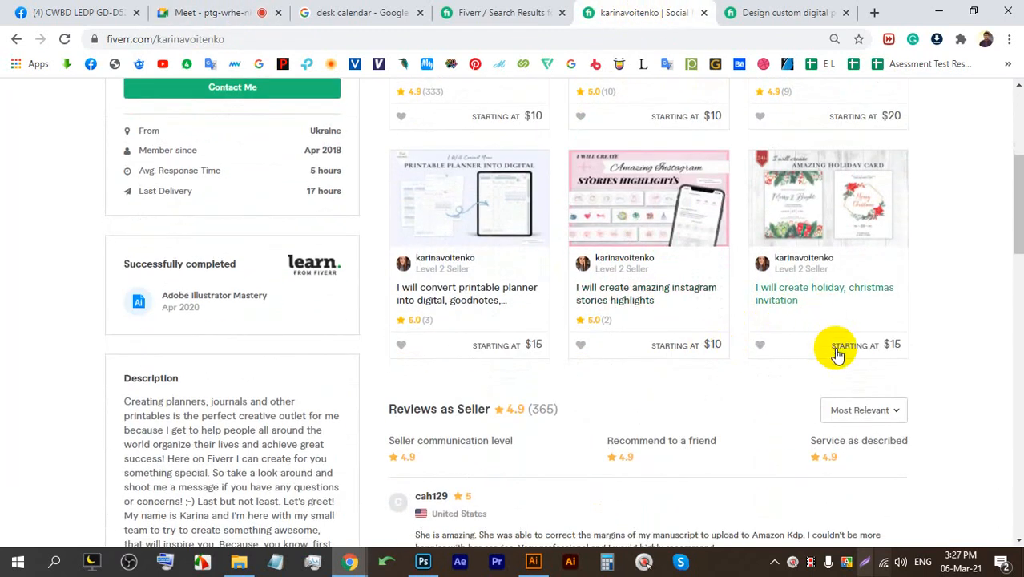
pyautogui.click(211, 6)
pyautogui.click(597, 10)
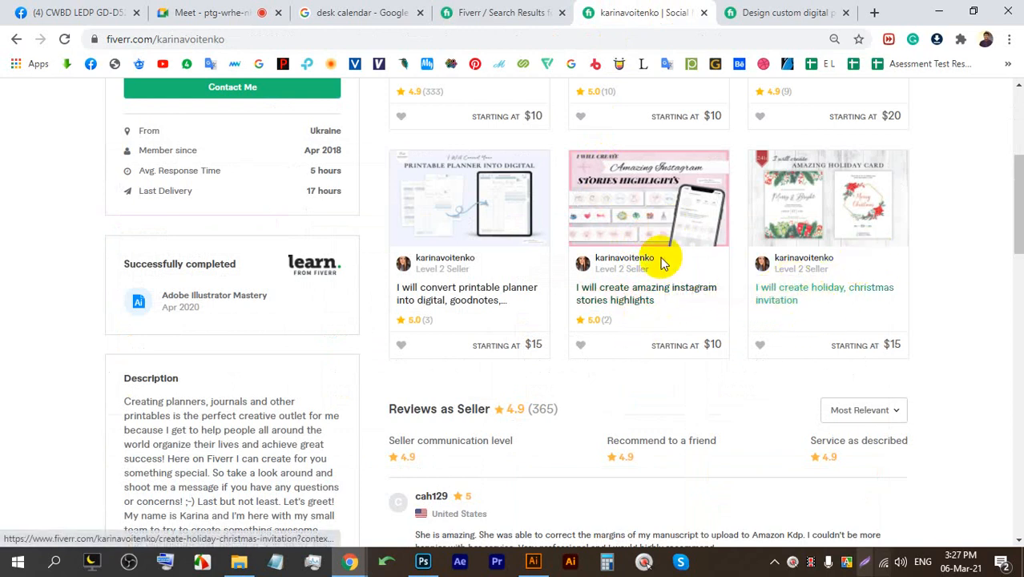
pyautogui.scroll(4, 946, 286)
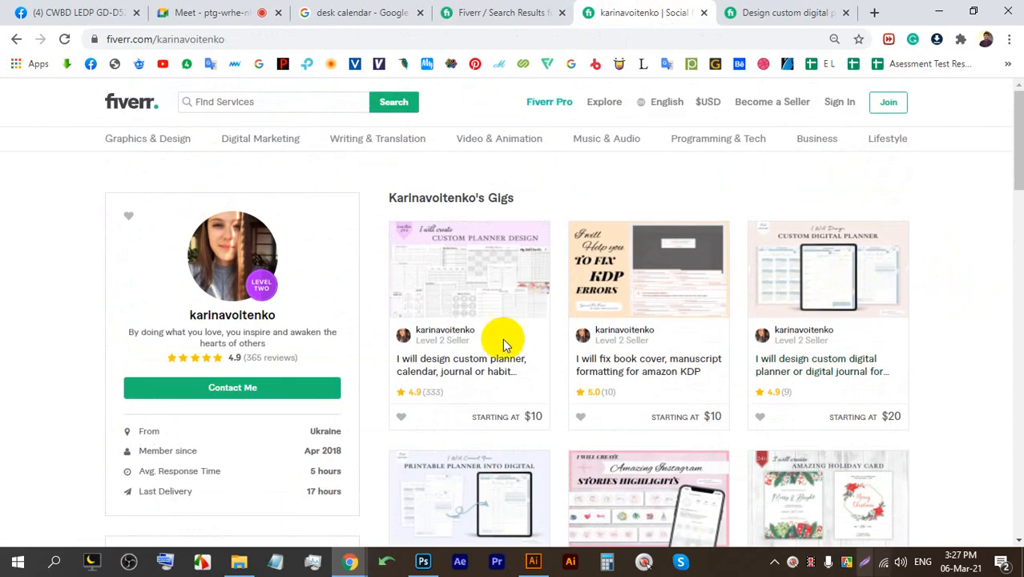
pyautogui.scroll(-3, 590, 348)
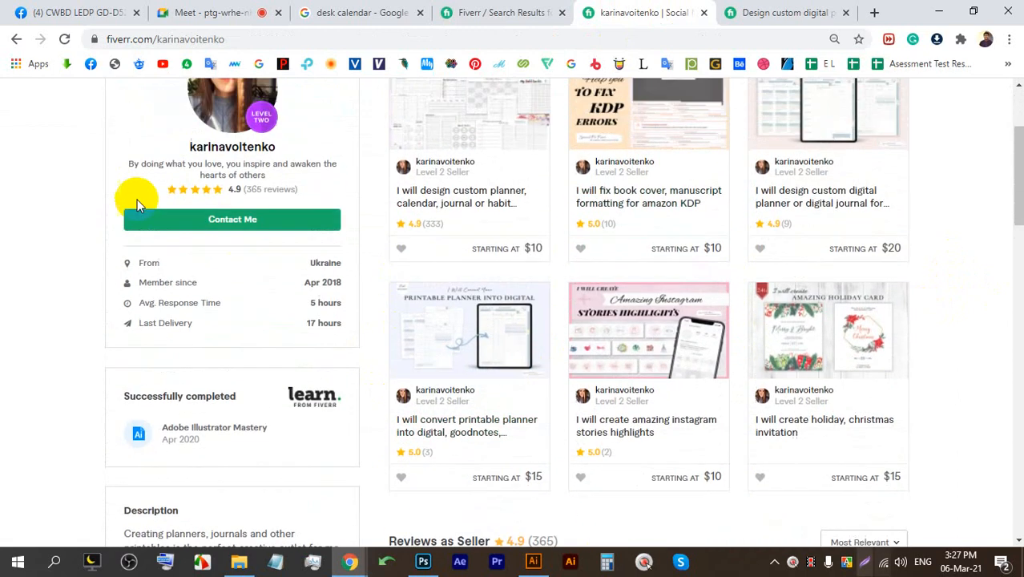
pyautogui.scroll(2, 137, 199)
pyautogui.moveTo(354, 270); pyautogui.dragTo(118, 261)
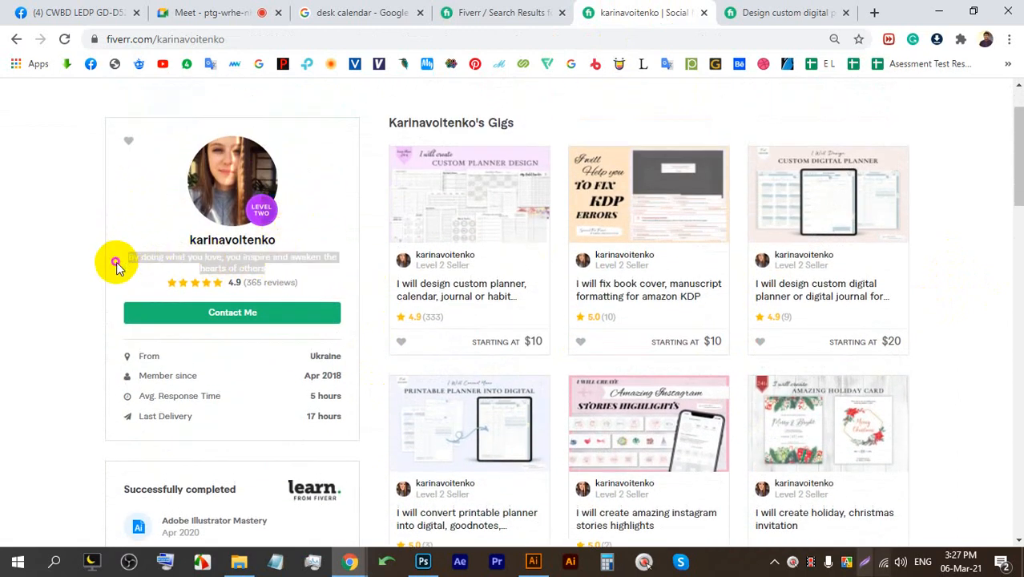
pyautogui.click(160, 9)
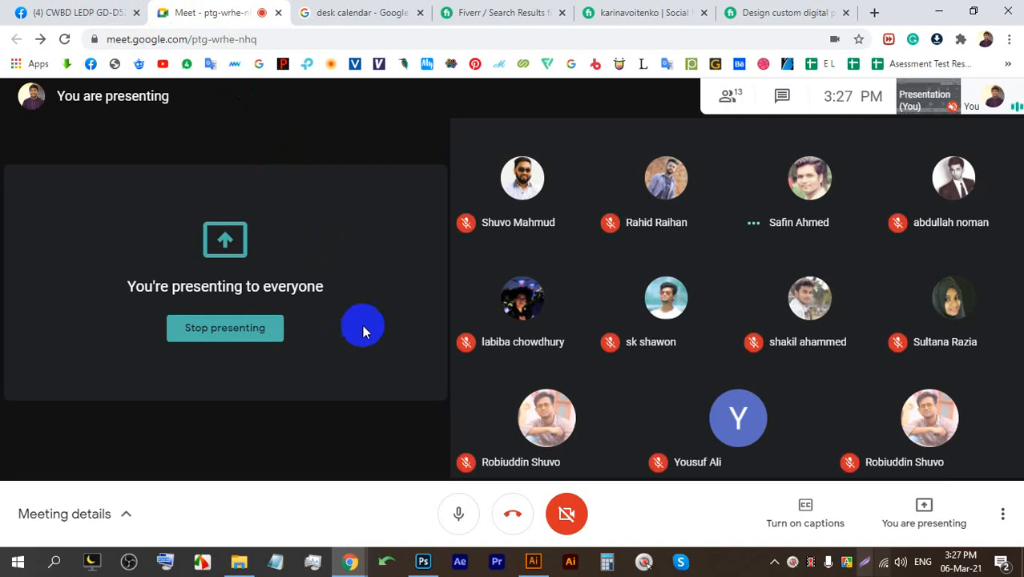
pyautogui.click(383, 8)
pyautogui.click(512, 12)
pyautogui.click(601, 11)
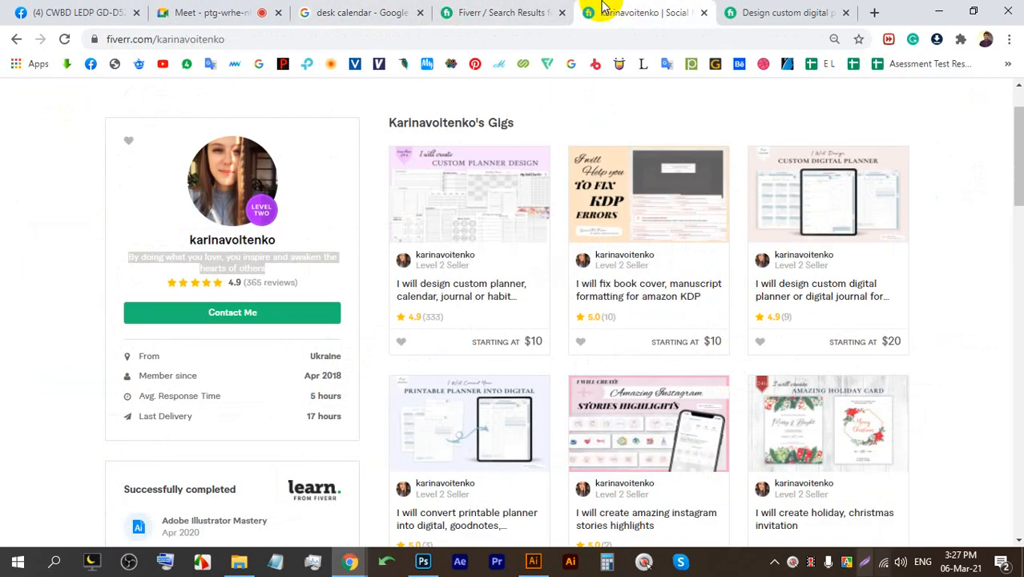
pyautogui.click(726, 12)
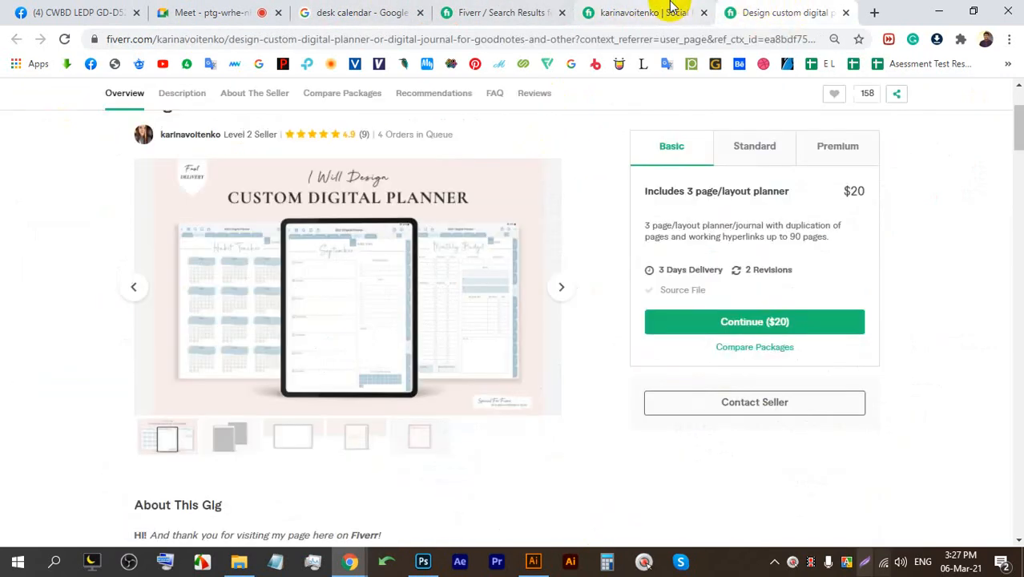
pyautogui.scroll(1, 503, 419)
pyautogui.moveTo(461, 211); pyautogui.dragTo(380, 218)
pyautogui.click(215, 8)
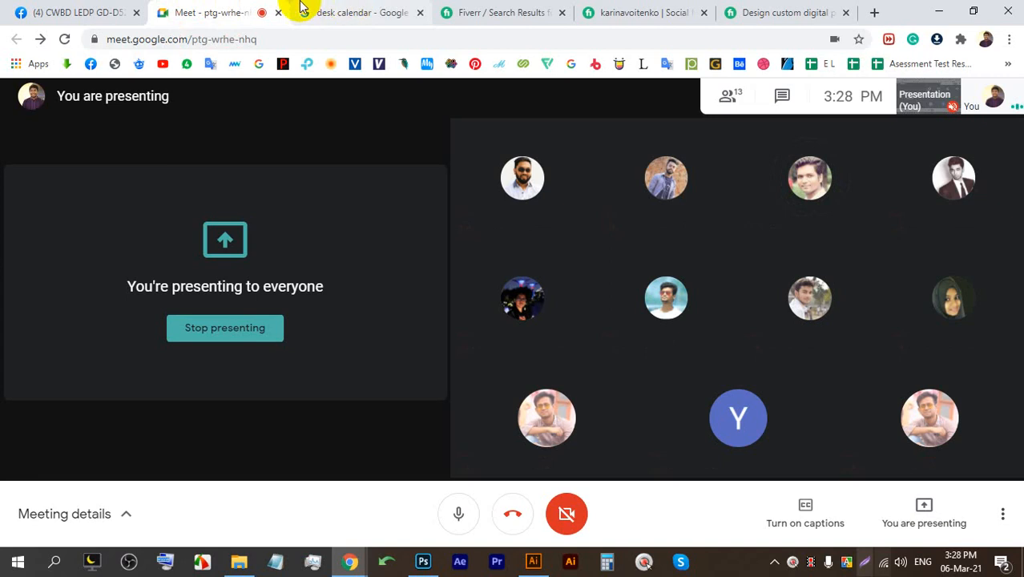
# Back on the CALENDAR results, highlight the 833 services available count.
pyautogui.click(473, 10)
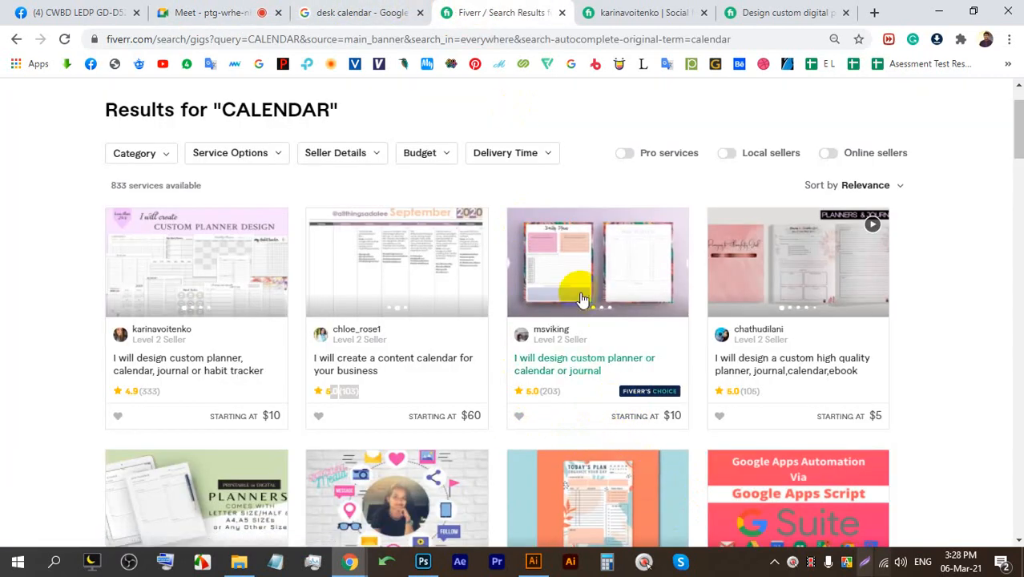
pyautogui.scroll(-4, 582, 264)
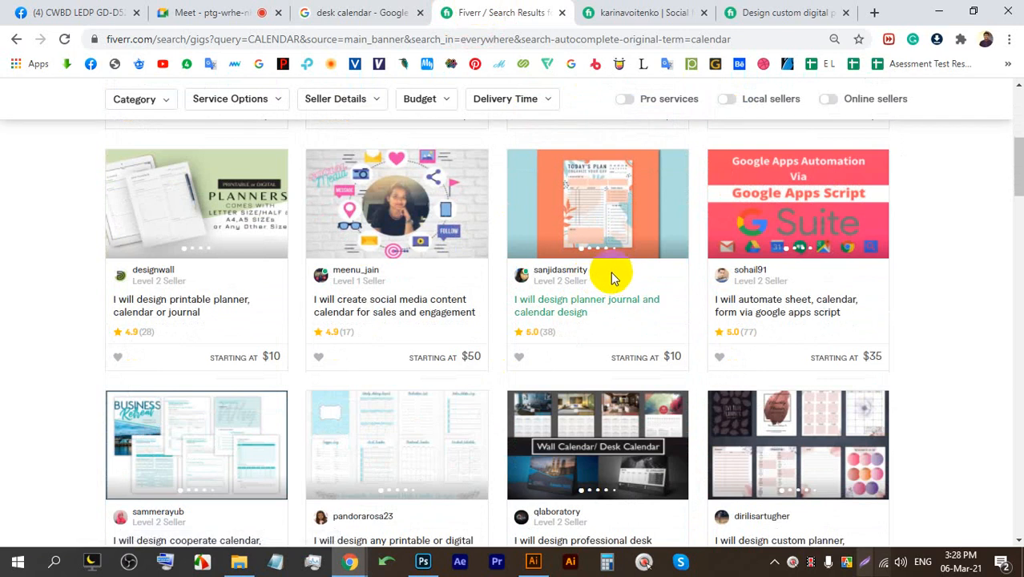
pyautogui.scroll(5, 192, 284)
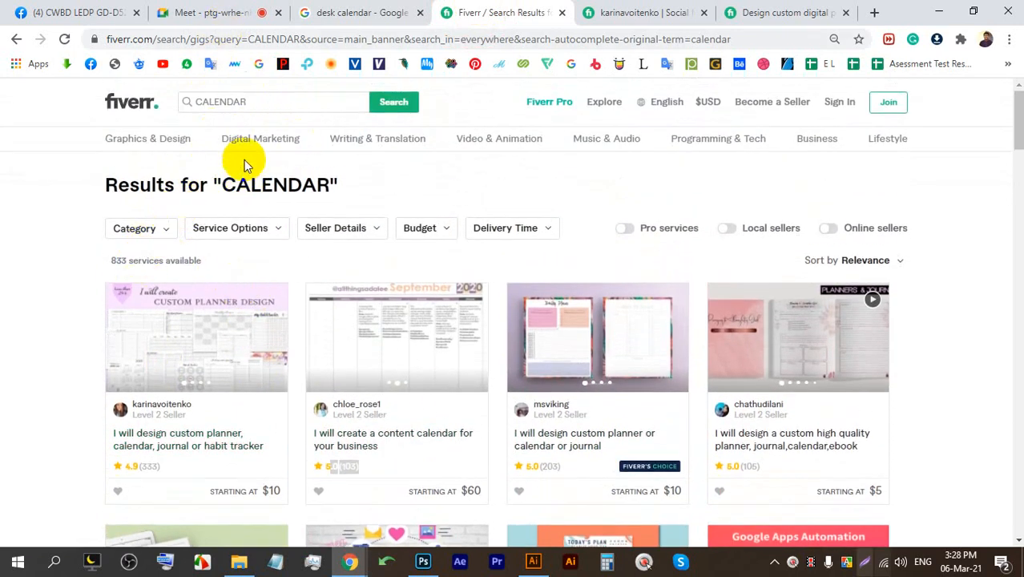
pyautogui.moveTo(107, 260); pyautogui.dragTo(158, 251)
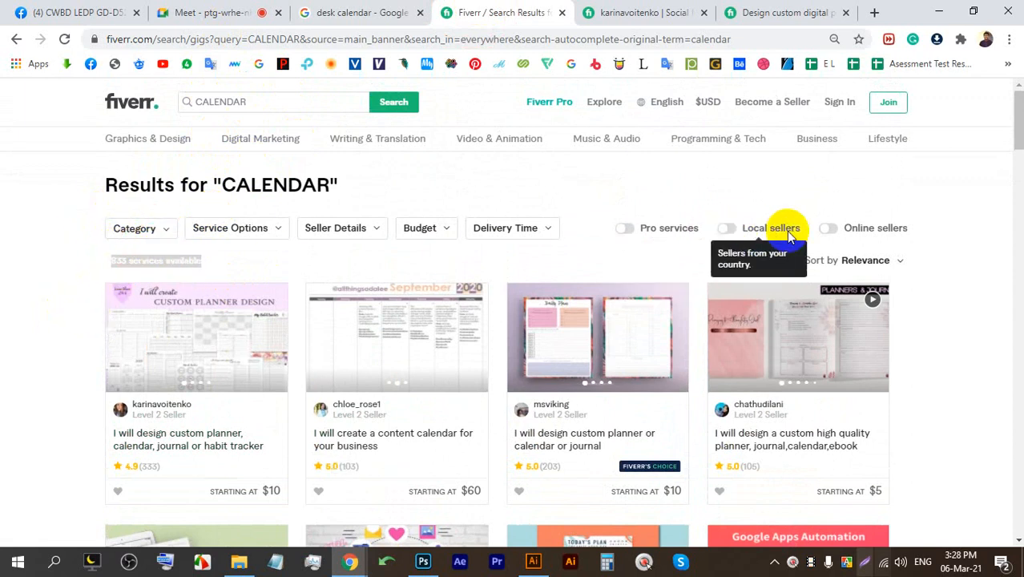
# Turn on the Online sellers filter and scroll through the filtered gigs.
pyautogui.click(830, 224)
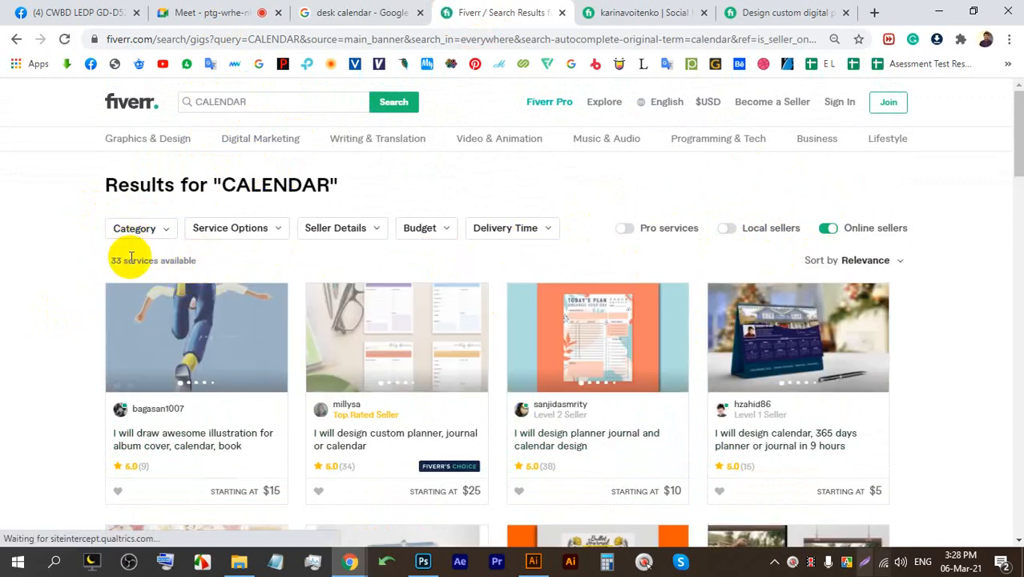
pyautogui.scroll(-15, 423, 292)
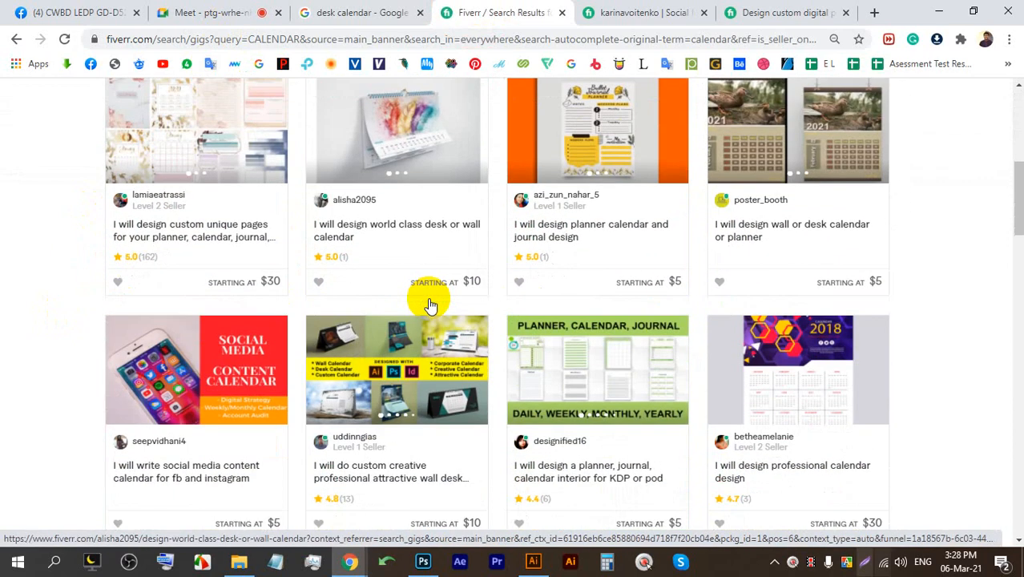
pyautogui.scroll(-4, 440, 350)
pyautogui.scroll(6, 445, 316)
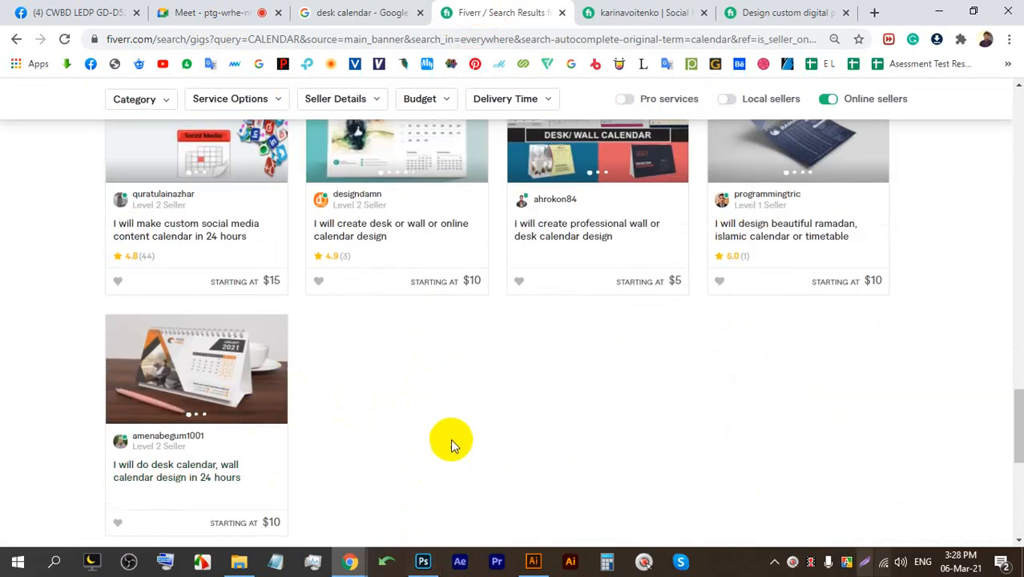
pyautogui.scroll(-2, 456, 440)
pyautogui.scroll(4, 457, 437)
pyautogui.scroll(6, 473, 432)
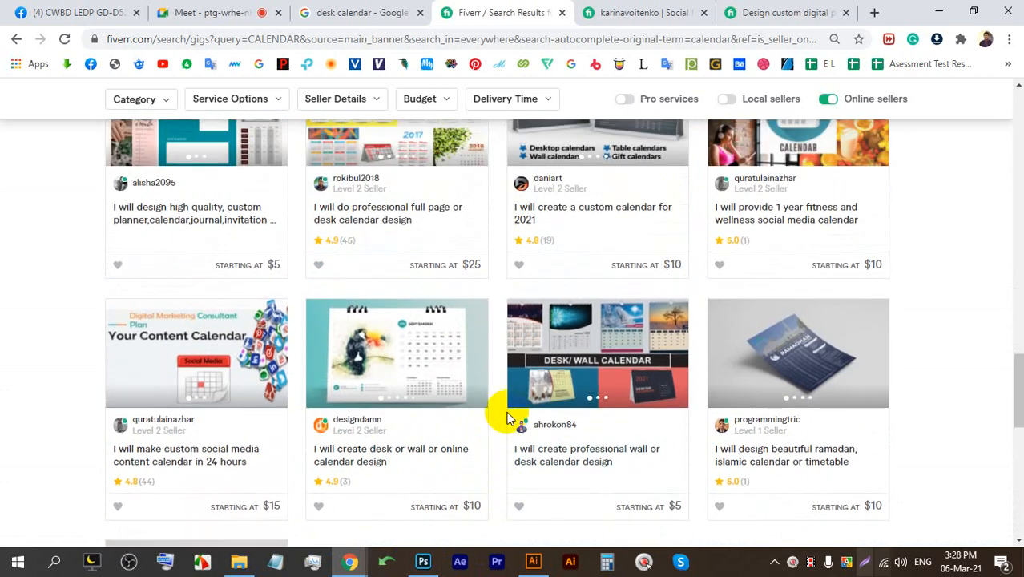
pyautogui.scroll(6, 481, 381)
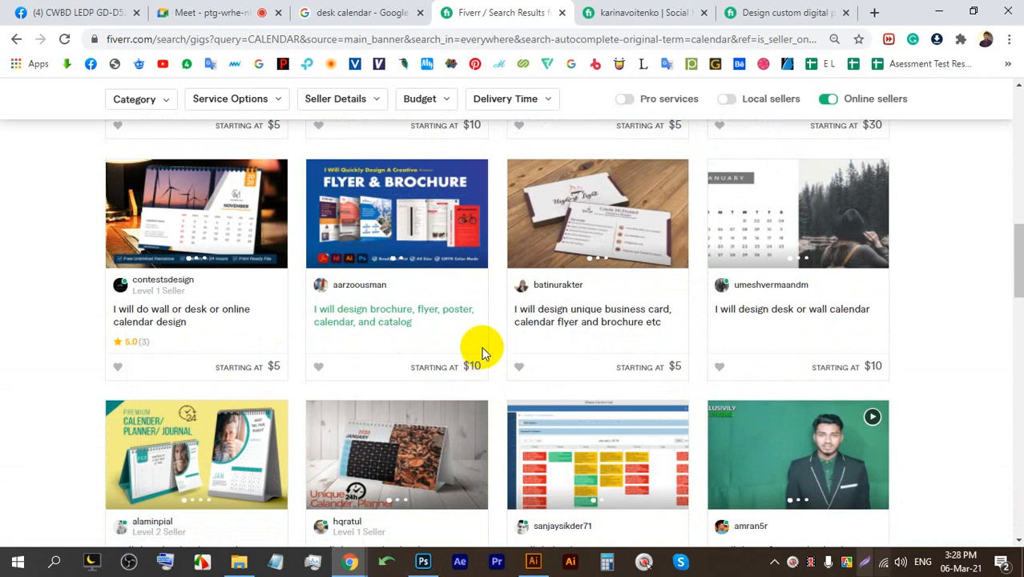
# Flip through the seller profile and planner gig tabs back to Meet, then stop presenting.
pyautogui.click(232, 12)
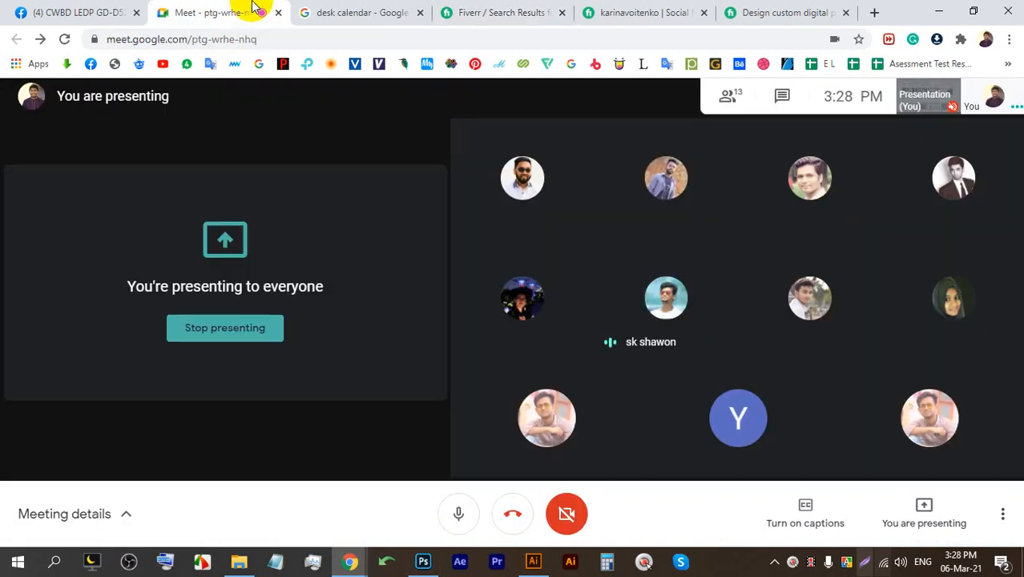
pyautogui.click(654, 11)
pyautogui.click(725, 13)
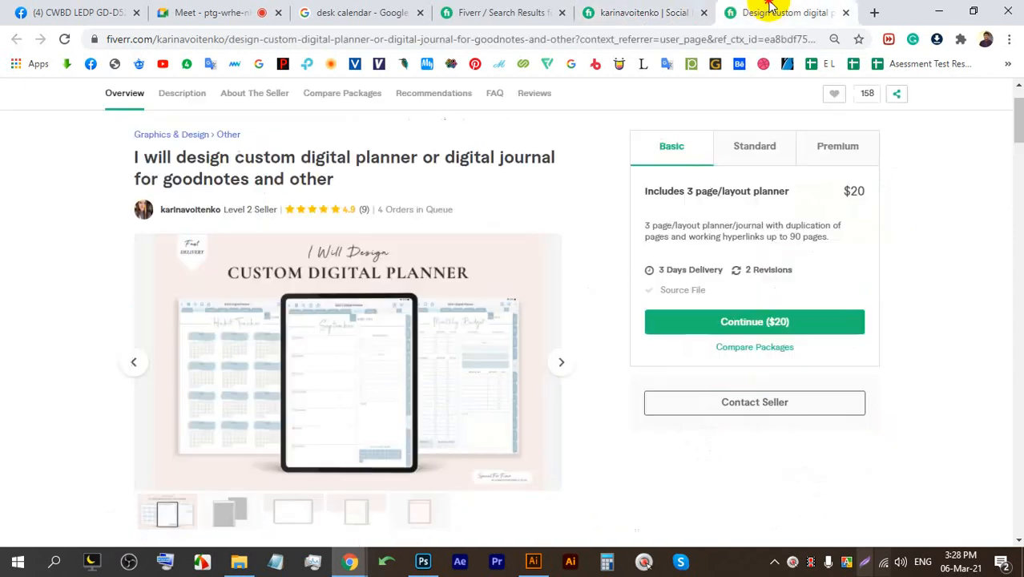
pyautogui.click(222, 13)
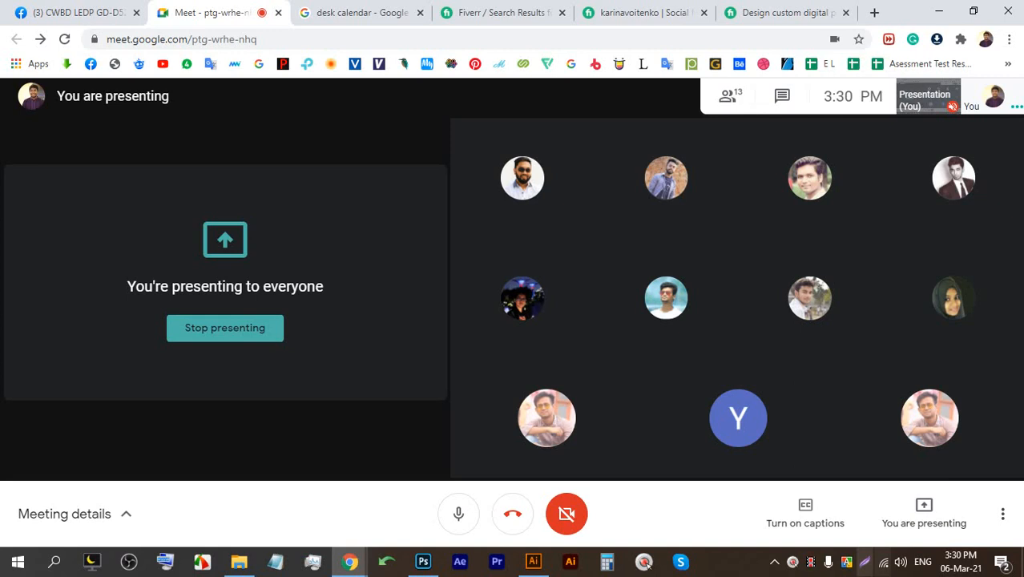
pyautogui.click(240, 339)
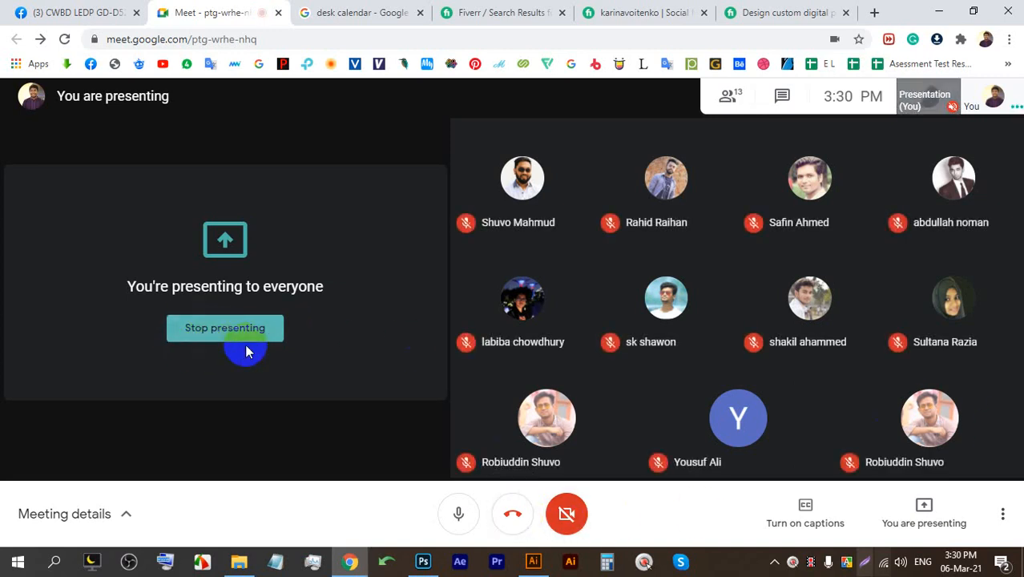